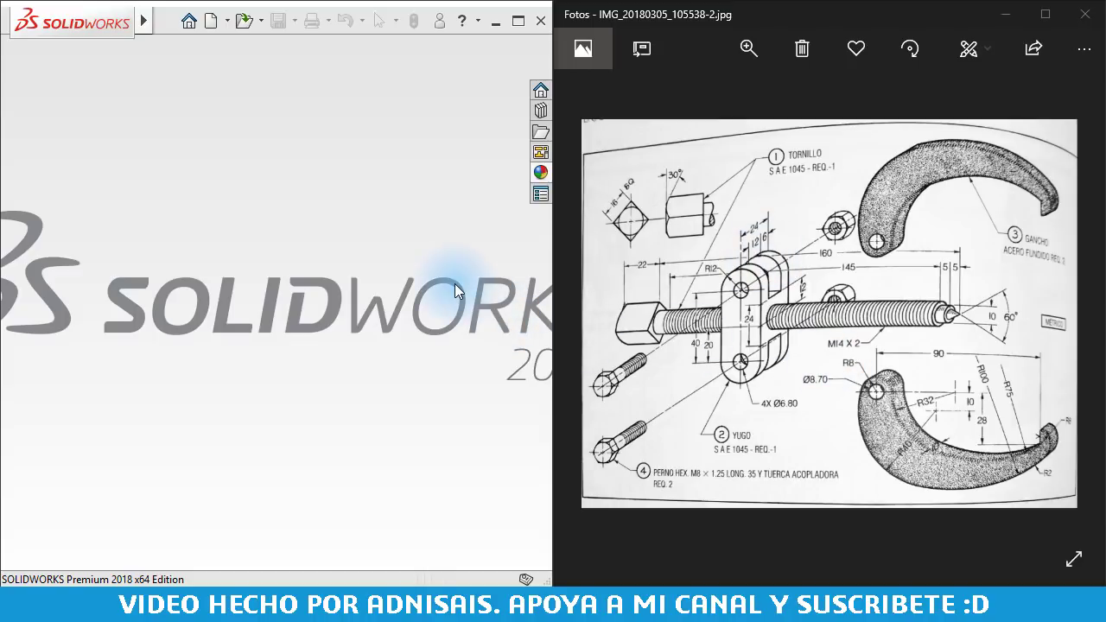
- Create a new part document (Pieza)
click(302, 221)
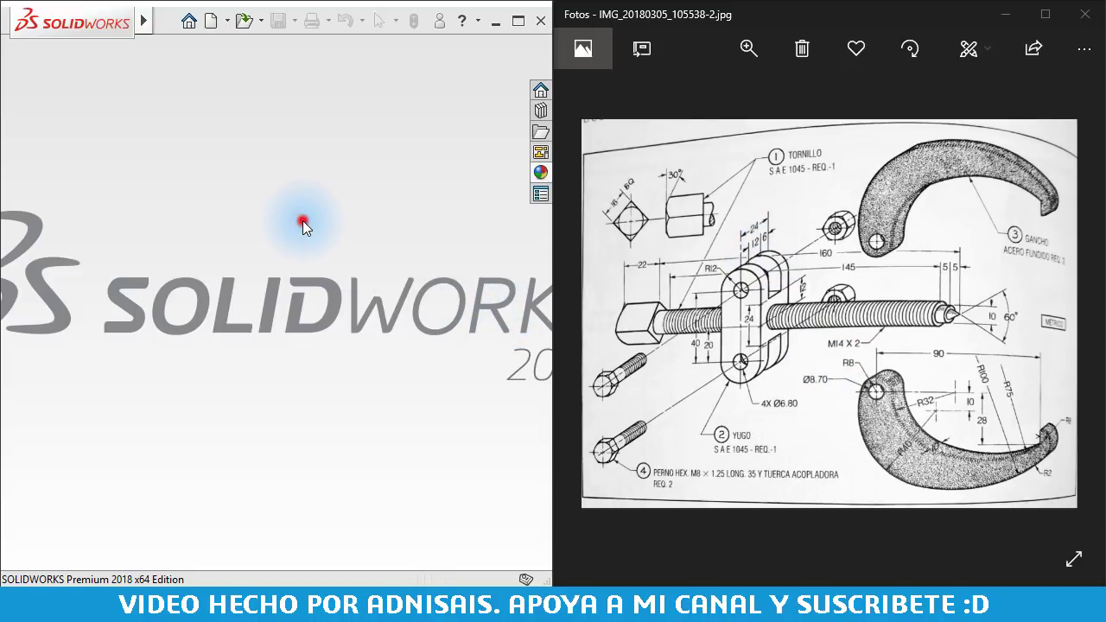
click(210, 22)
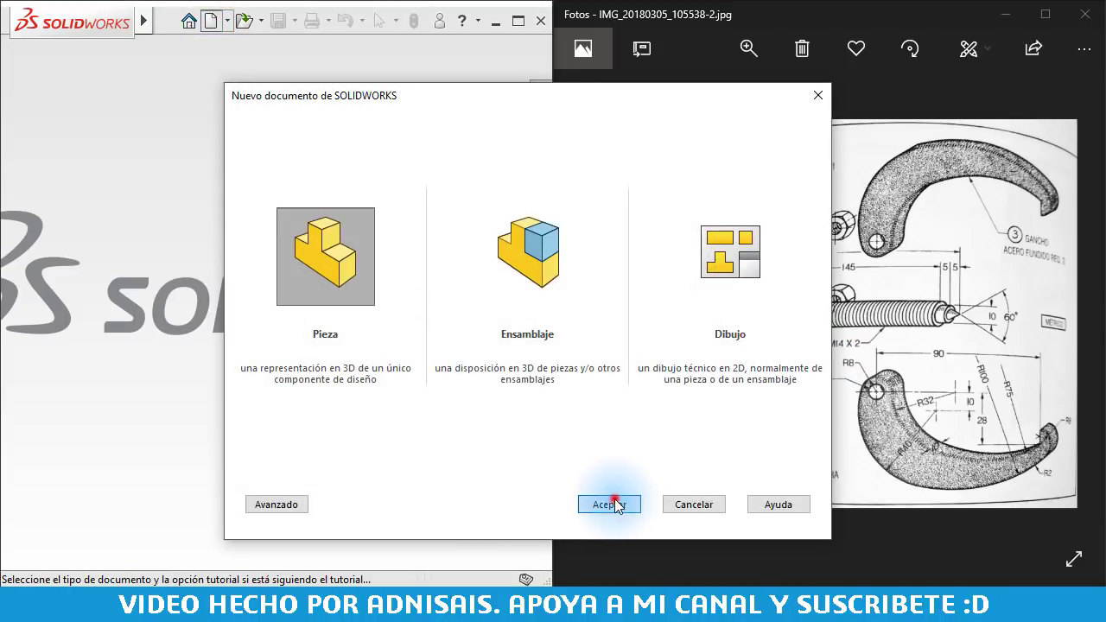
click(616, 504)
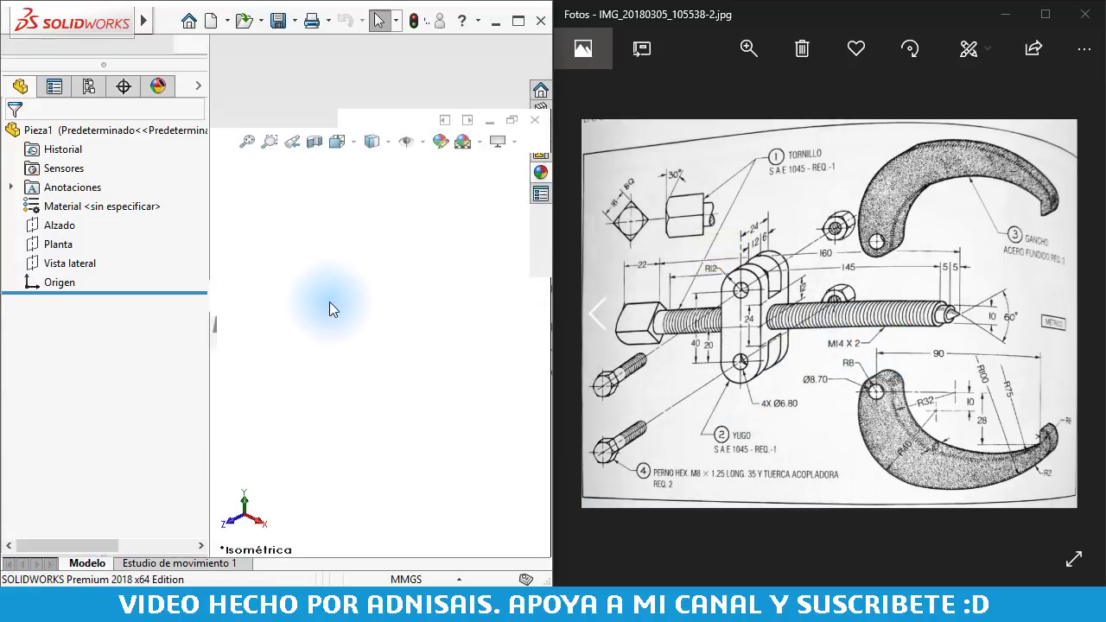
- Start a new sketch on the Alzado front plane
click(329, 301)
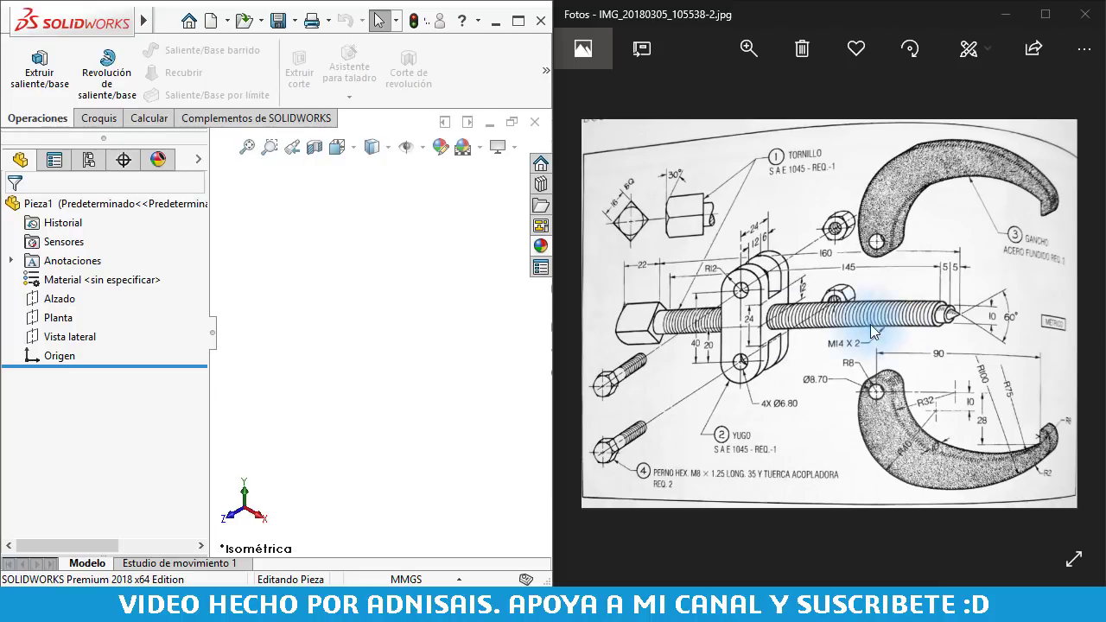
click(348, 311)
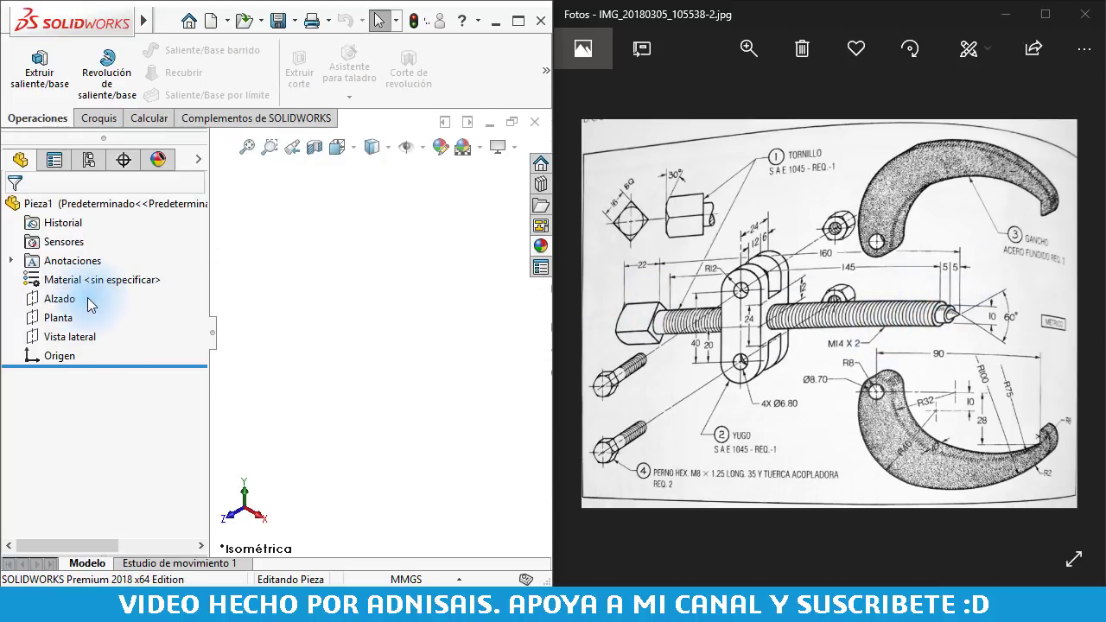
click(50, 302)
- Draw the head lines from the origin: vertical edge, angled chamfer, top edge and step down
click(72, 281)
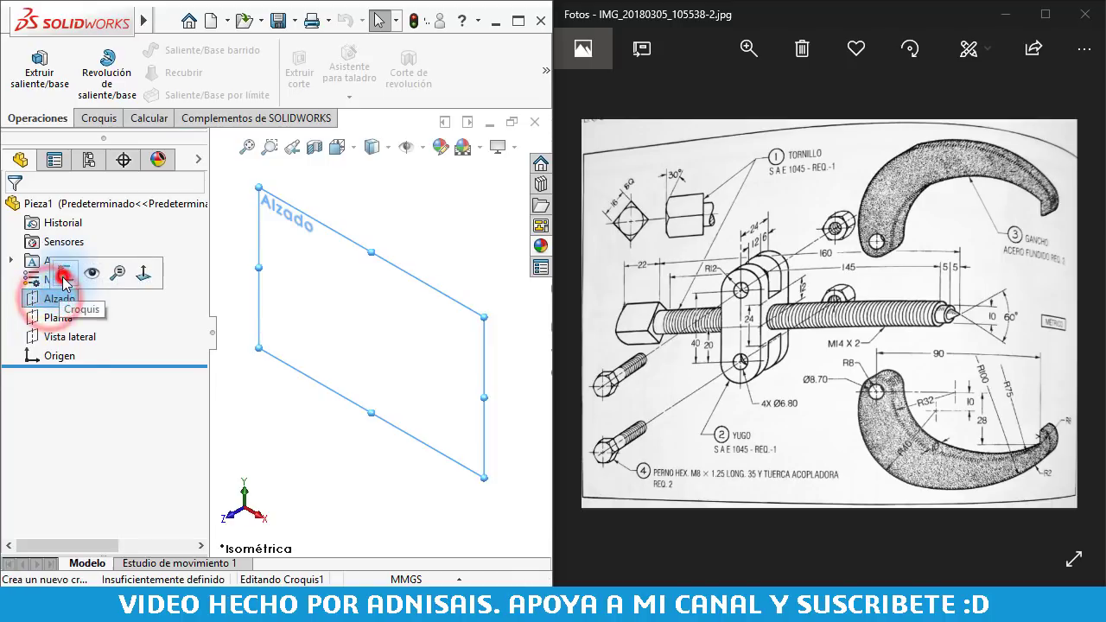
click(123, 54)
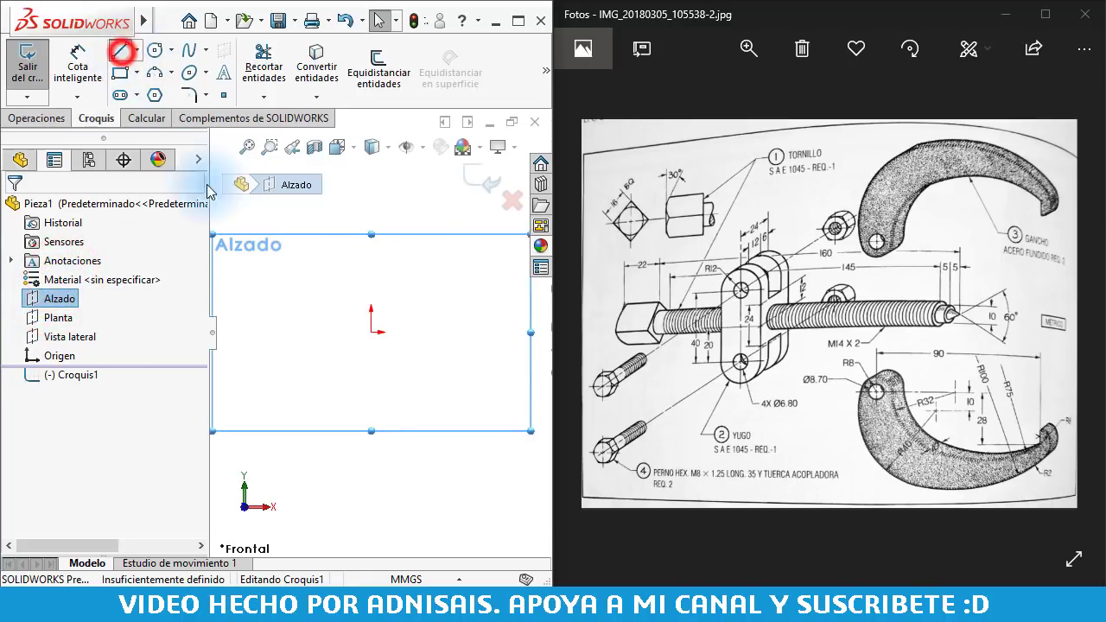
click(371, 331)
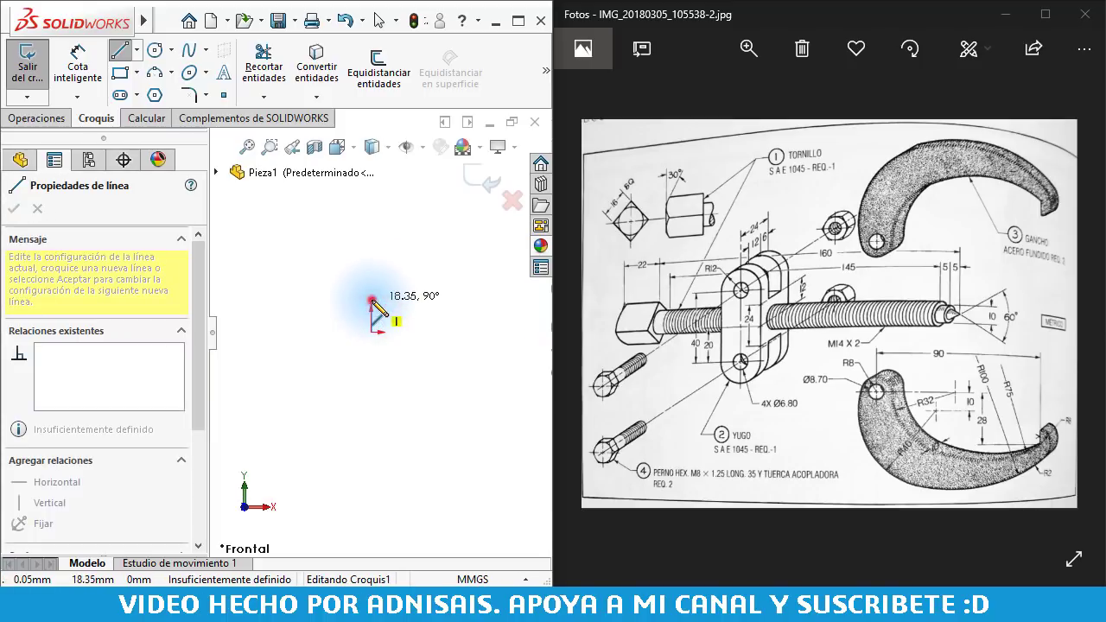
click(371, 300)
click(390, 280)
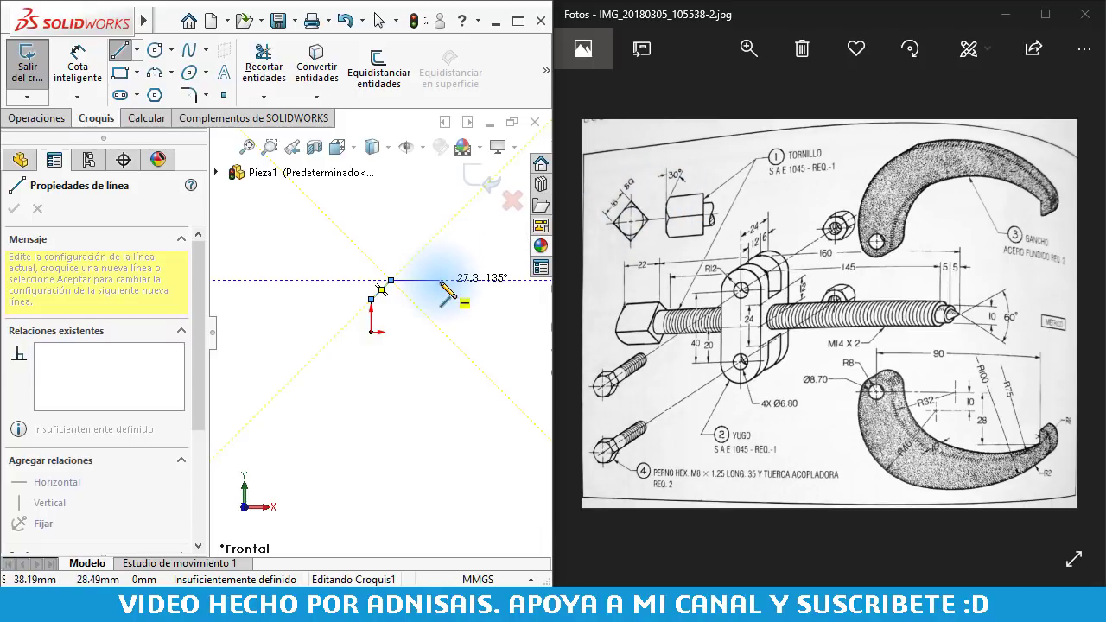
click(440, 280)
click(439, 299)
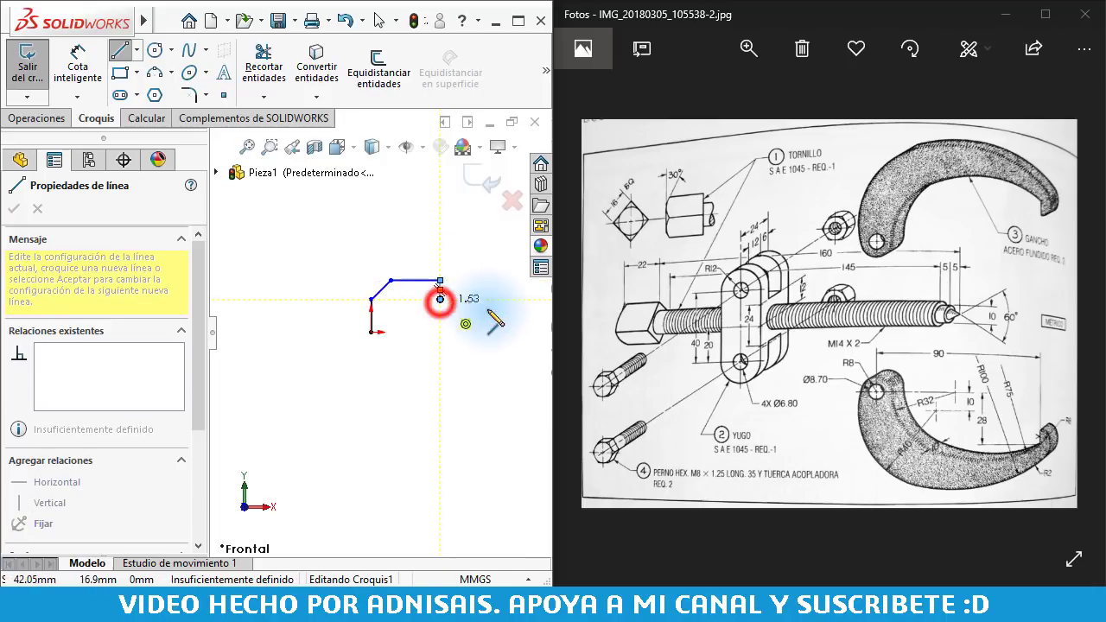
scroll(440, 299, up, 3)
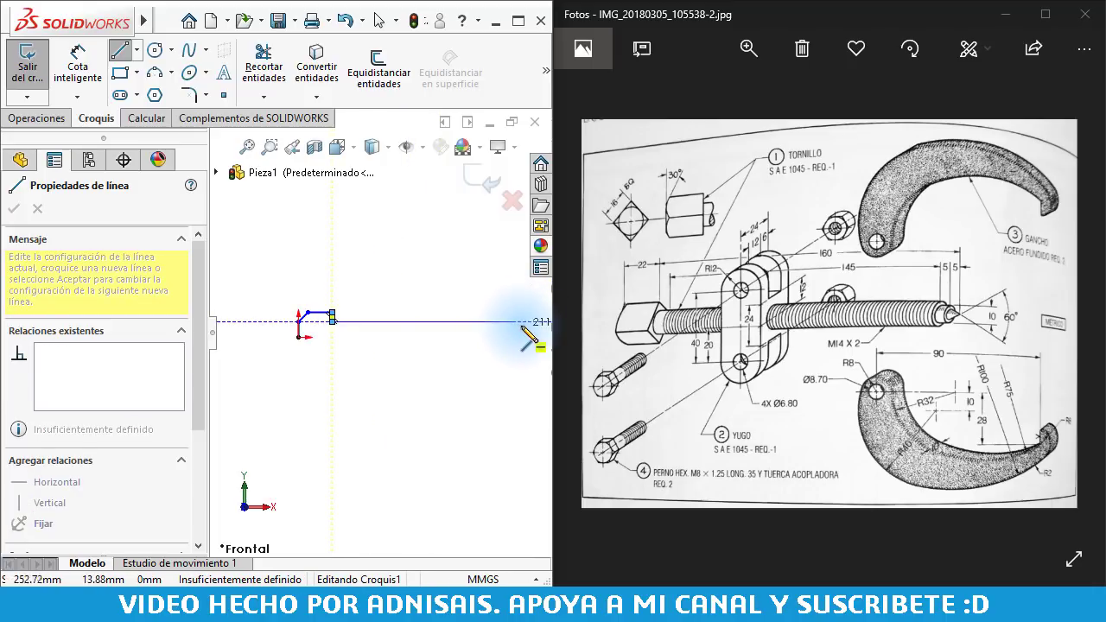
scroll(533, 324, up, 1)
- Add the long shank edge and tip steps, closing the profile at its start point
click(526, 323)
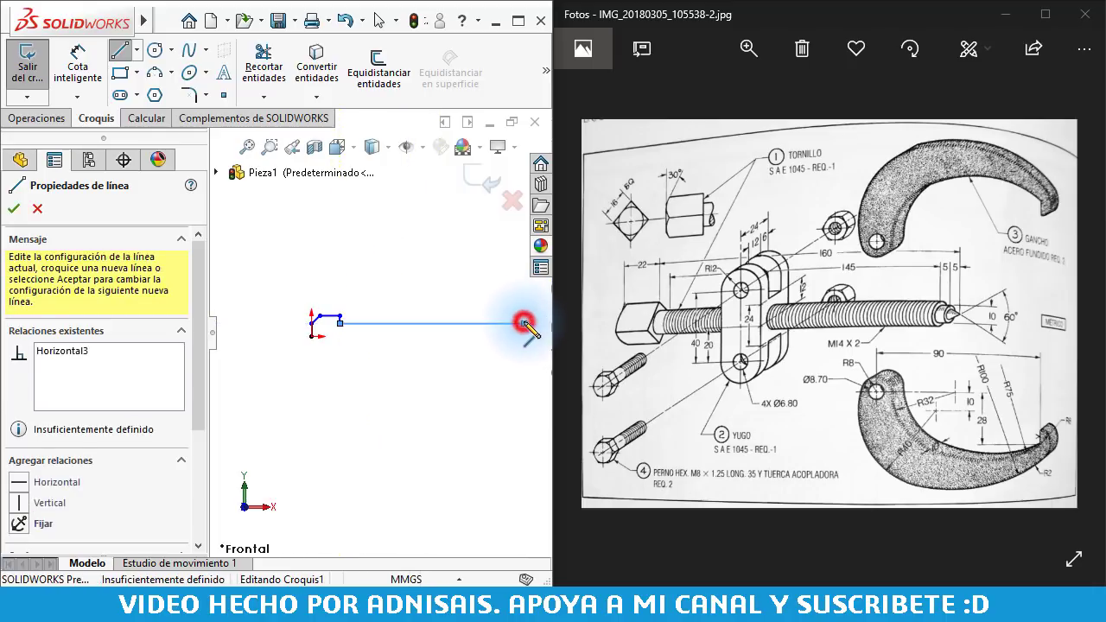
scroll(484, 329, down, 2)
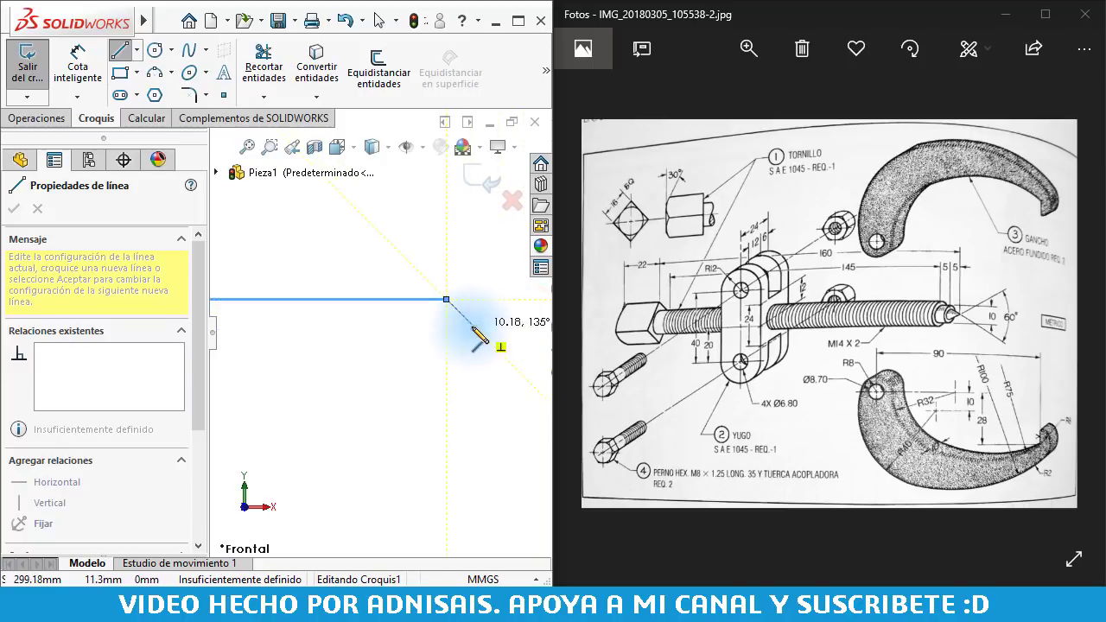
click(446, 312)
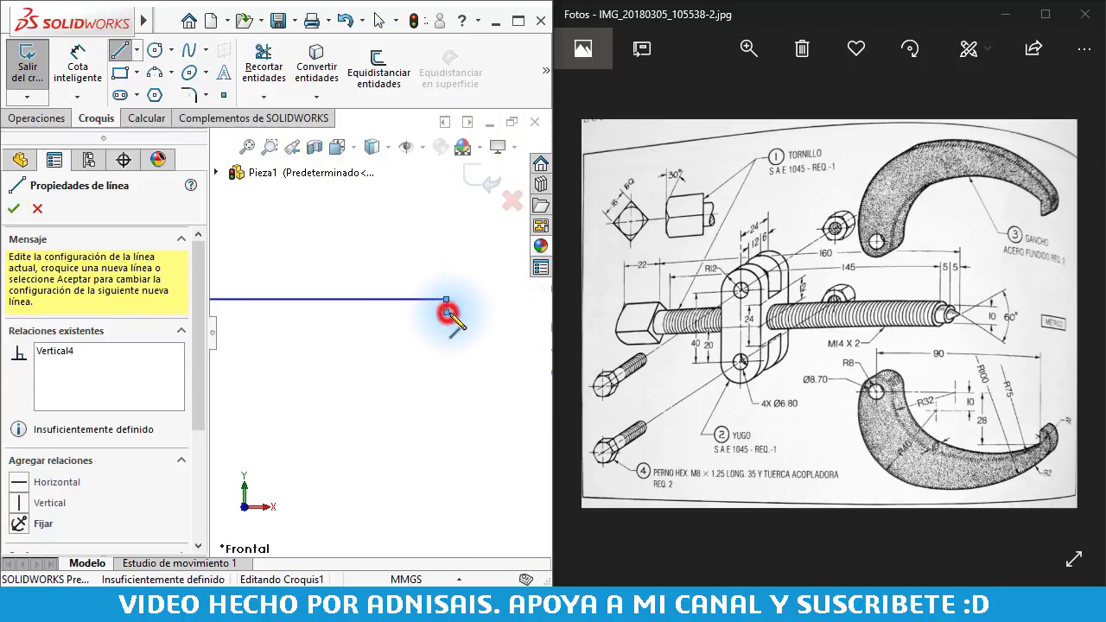
click(474, 312)
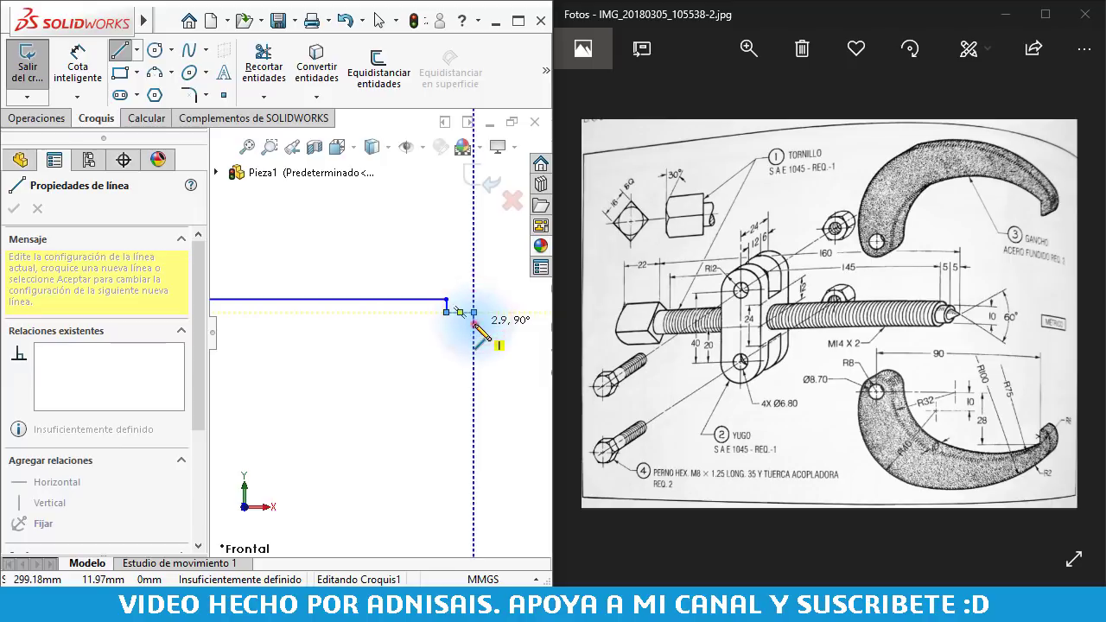
click(473, 322)
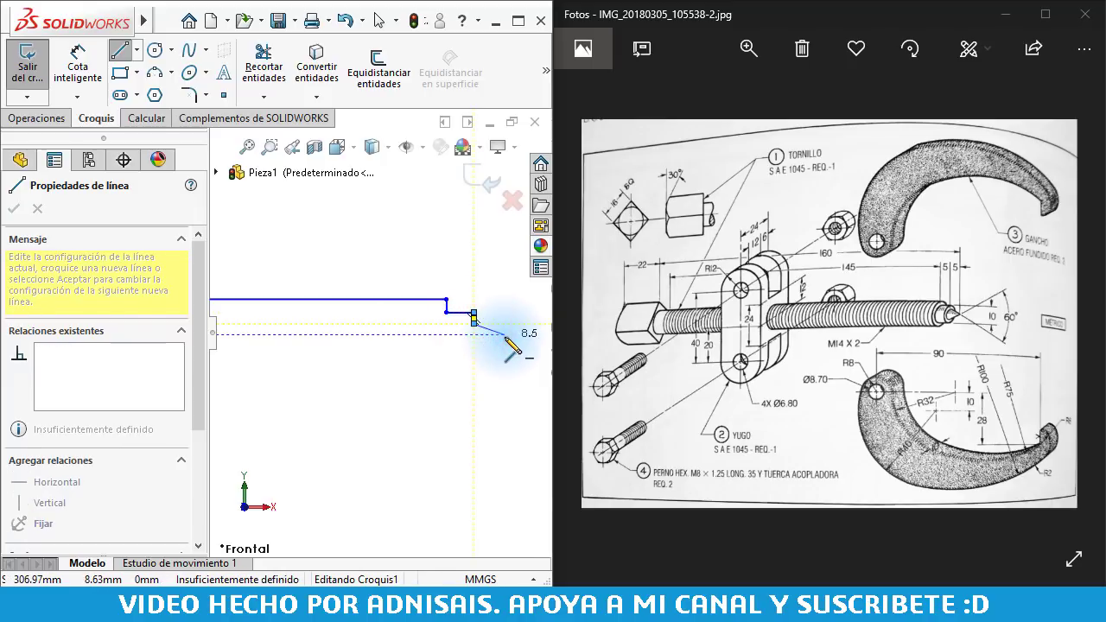
scroll(510, 344, up, 3)
scroll(506, 338, up, 4)
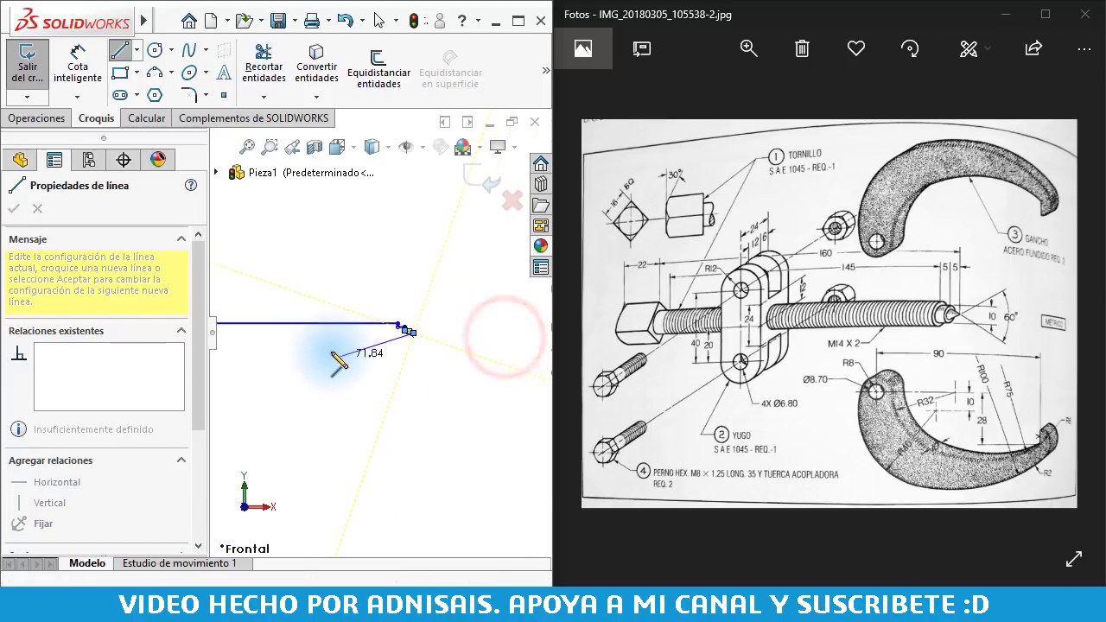
scroll(285, 337, down, 3)
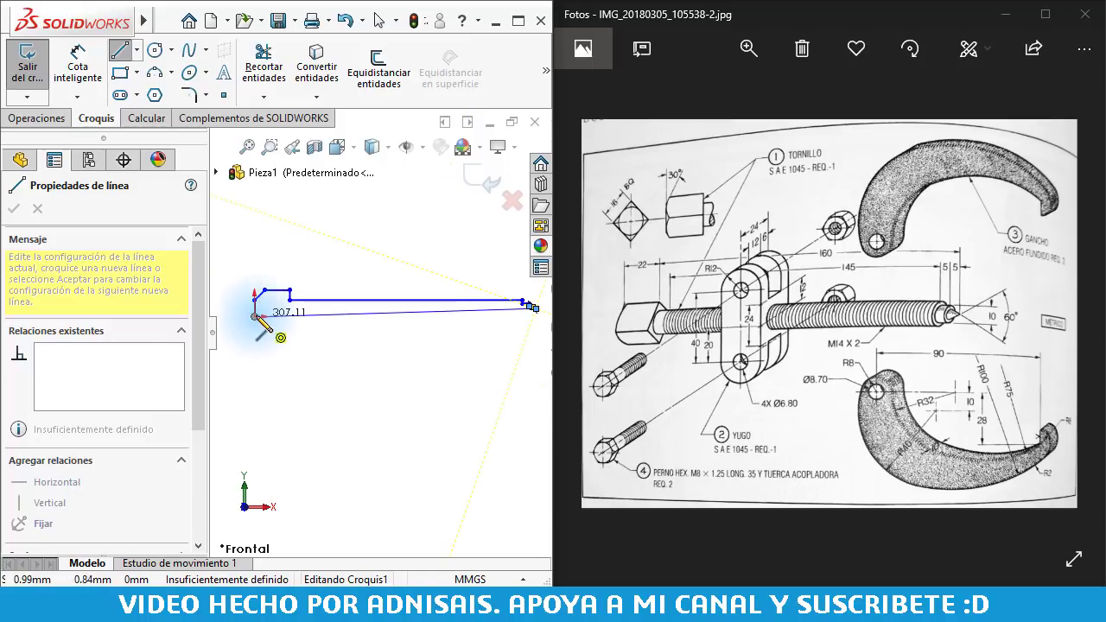
click(255, 316)
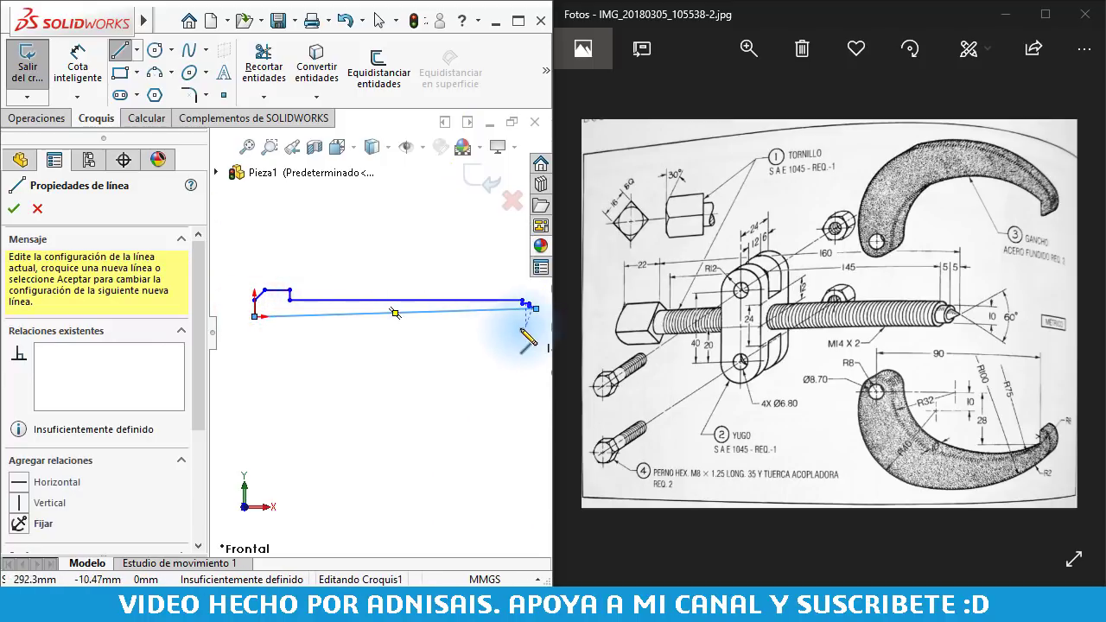
key(Escape)
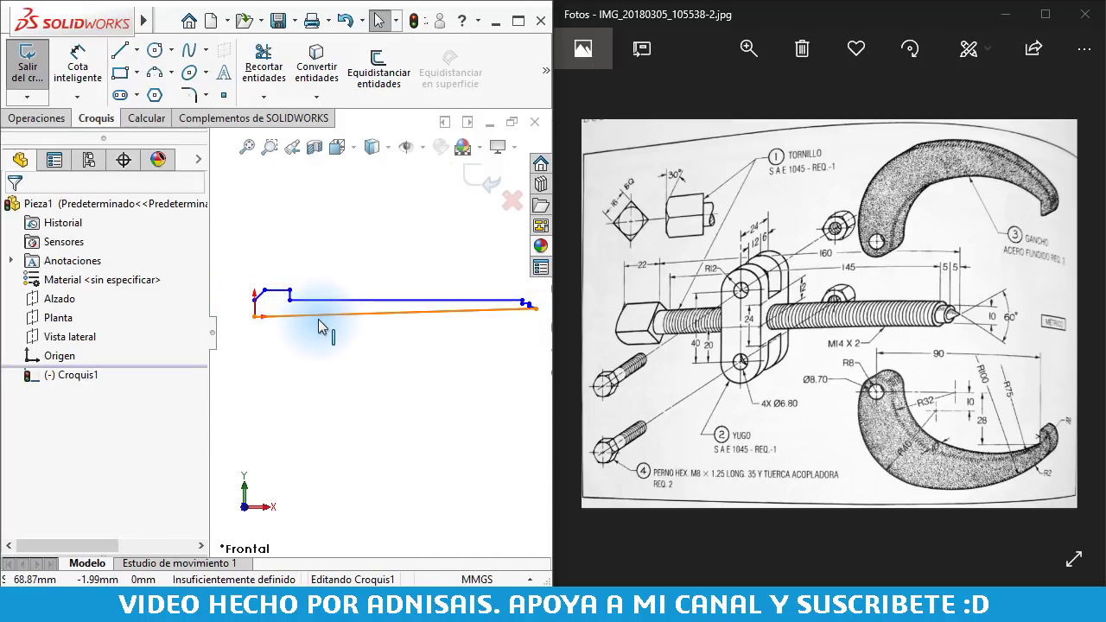
- Make the long bottom line horizontal and convert it to construction geometry
click(318, 317)
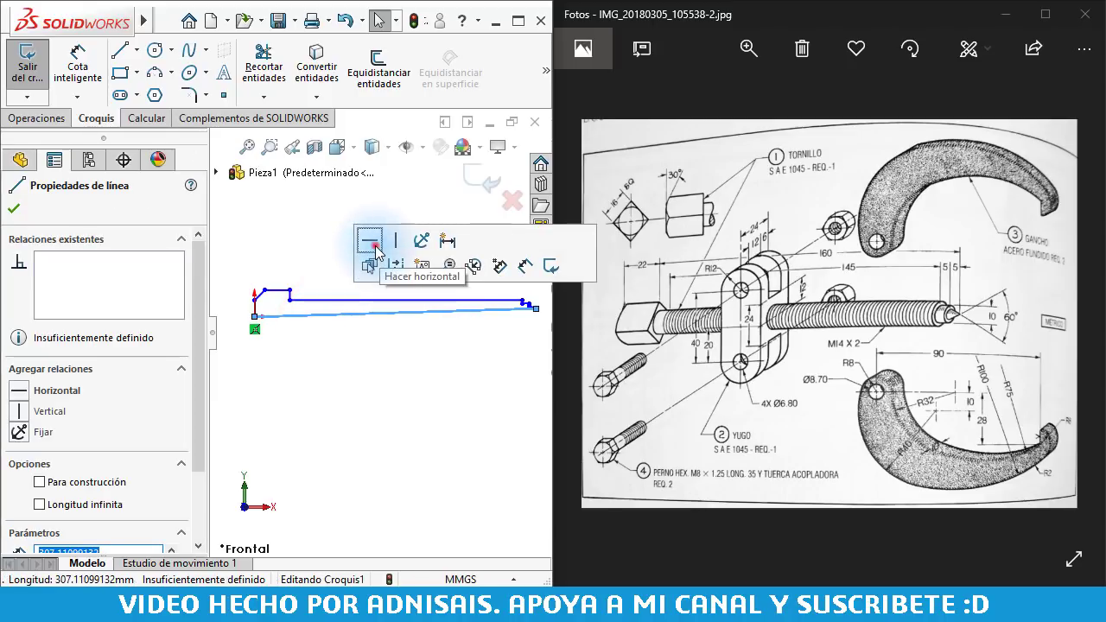
click(372, 243)
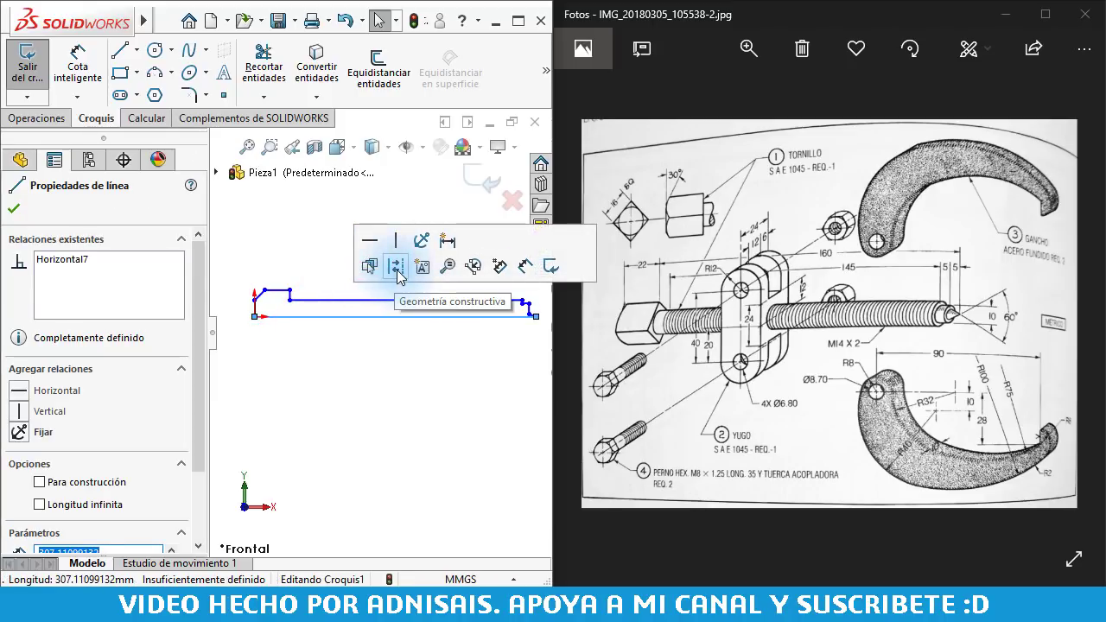
click(396, 271)
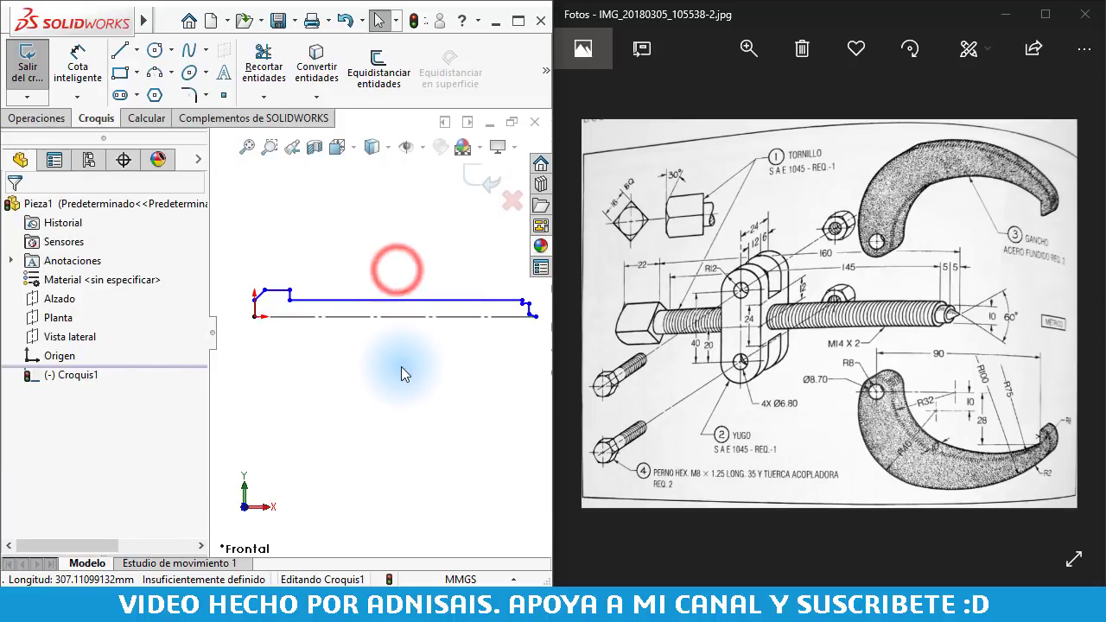
click(403, 369)
scroll(529, 331, down, 2)
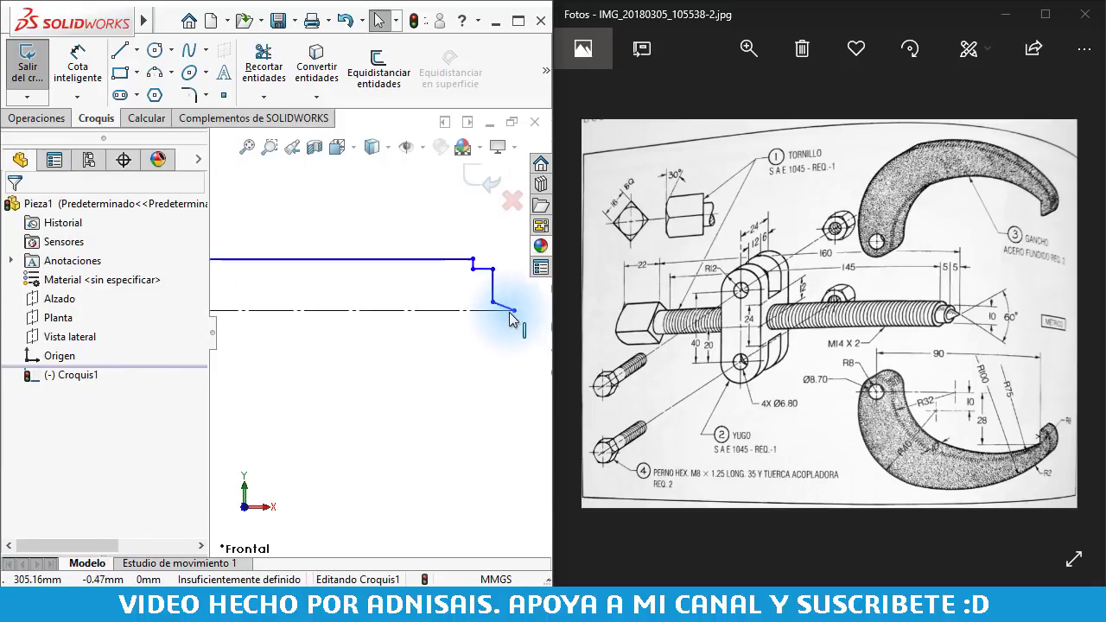
scroll(469, 266, up, 2)
scroll(362, 277, up, 3)
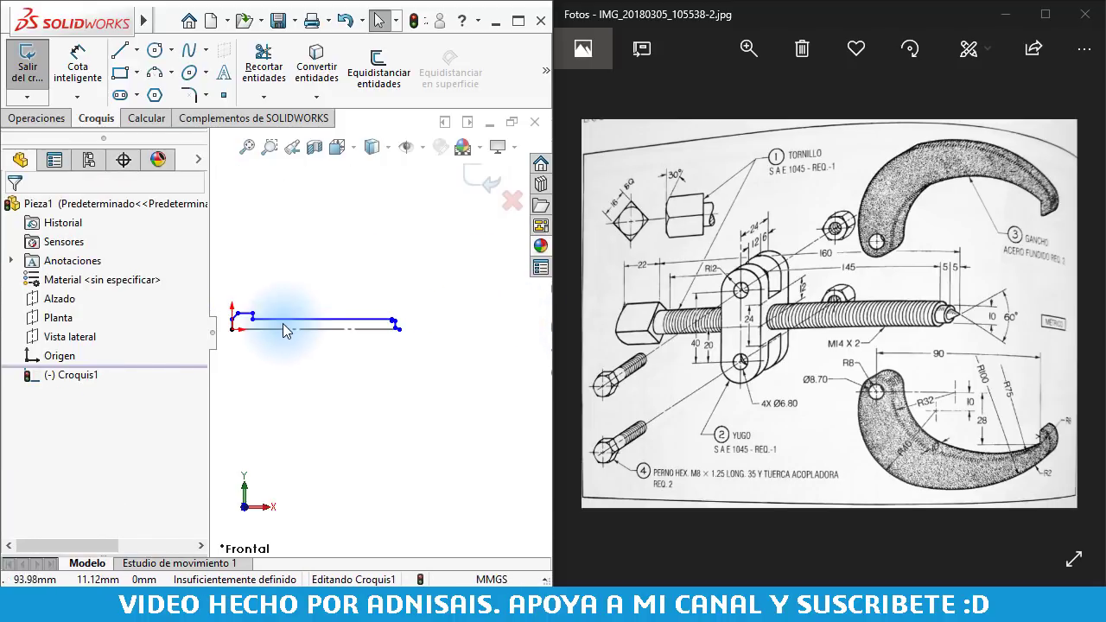
scroll(259, 316, down, 2)
scroll(244, 336, down, 1)
scroll(242, 339, down, 2)
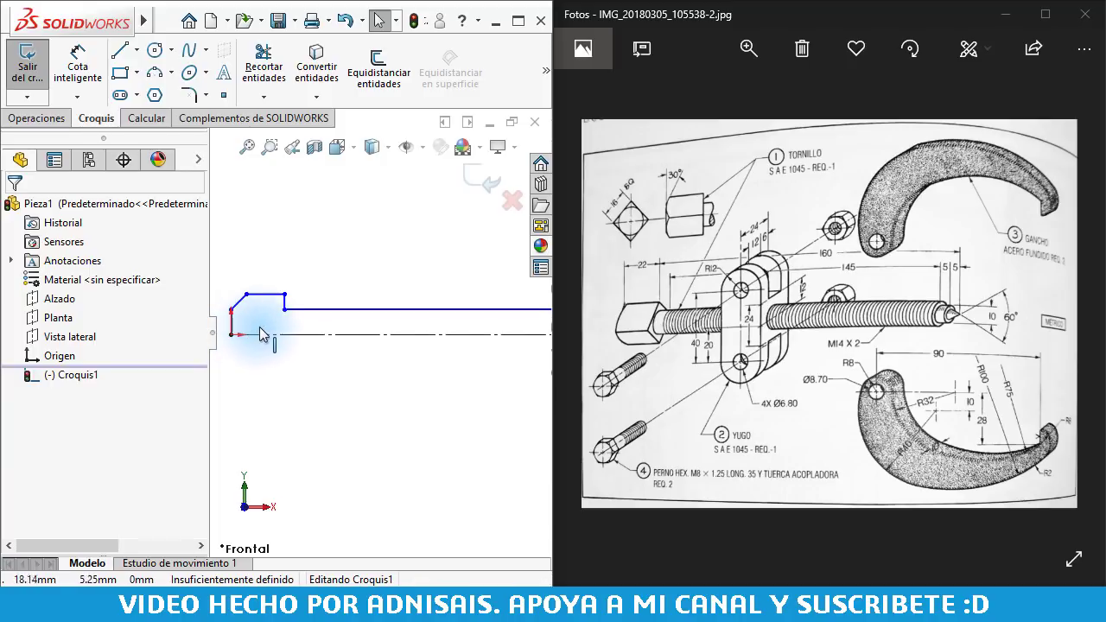
- Activate Cota inteligente and bring the reference drawing photo to the front
click(386, 384)
click(57, 72)
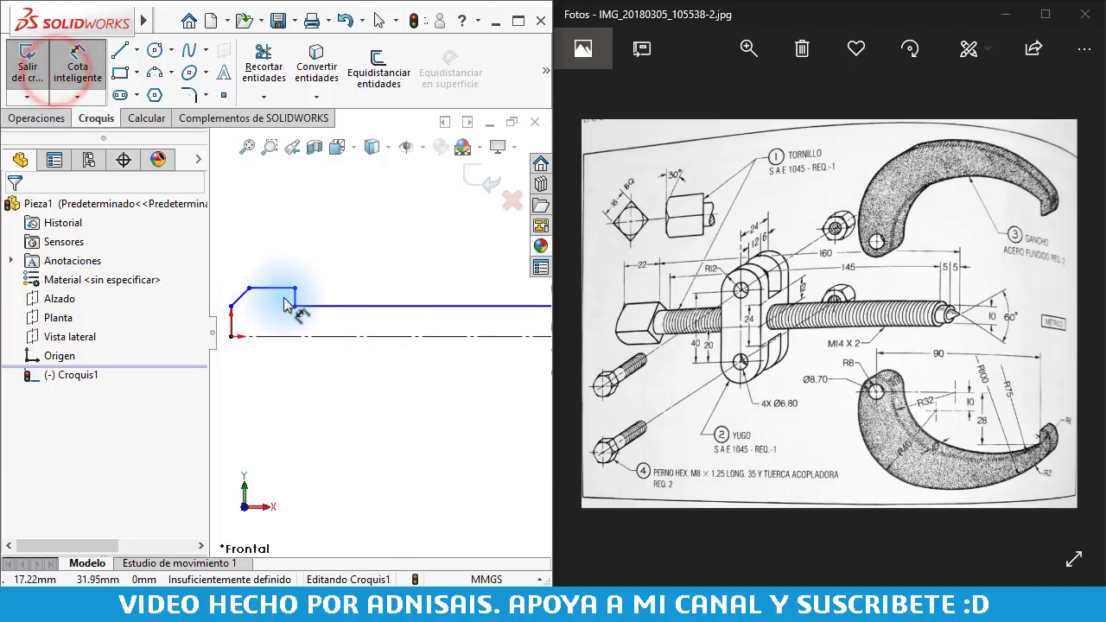
scroll(294, 311, down, 1)
scroll(285, 320, down, 1)
scroll(272, 320, down, 1)
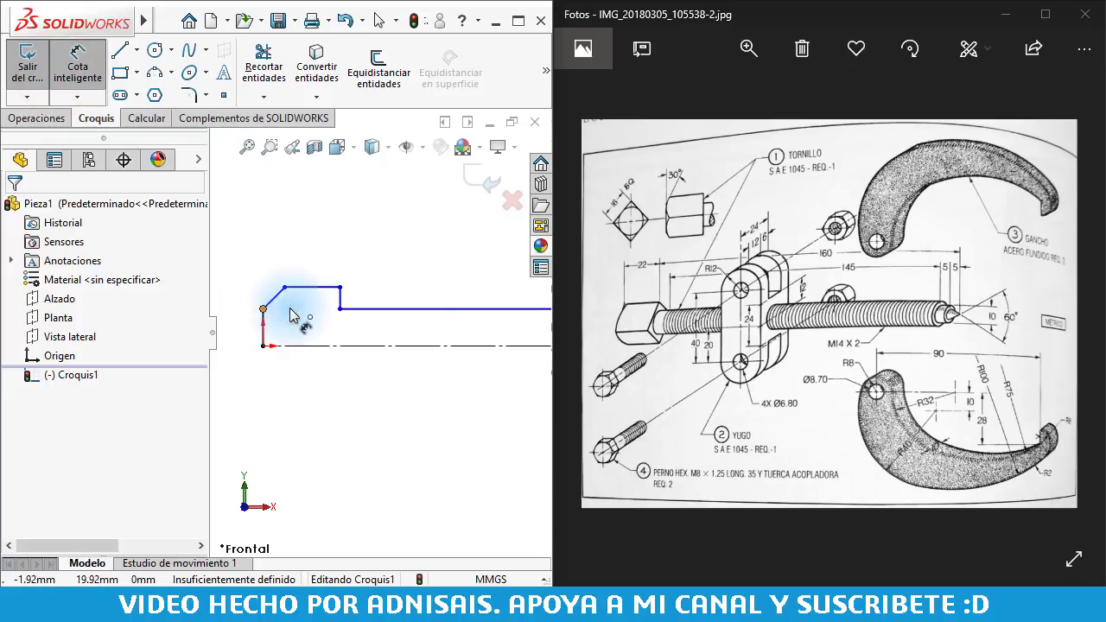
click(628, 208)
- Inspect the square head detail in the Fig. 16-30 photo, then return to full view
click(631, 203)
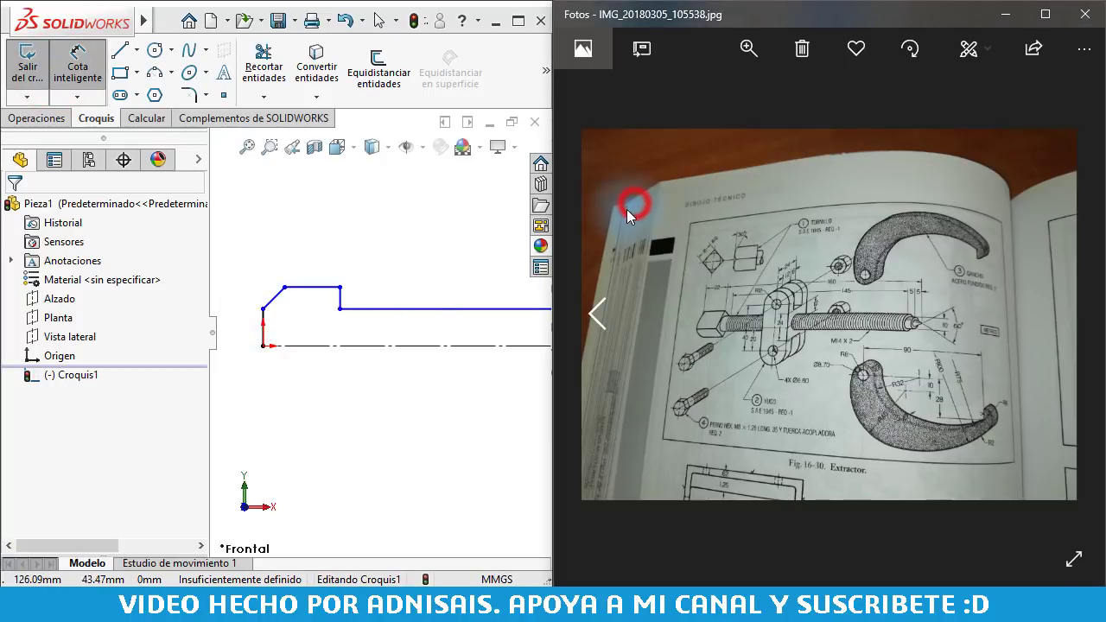
click(1078, 311)
click(1078, 309)
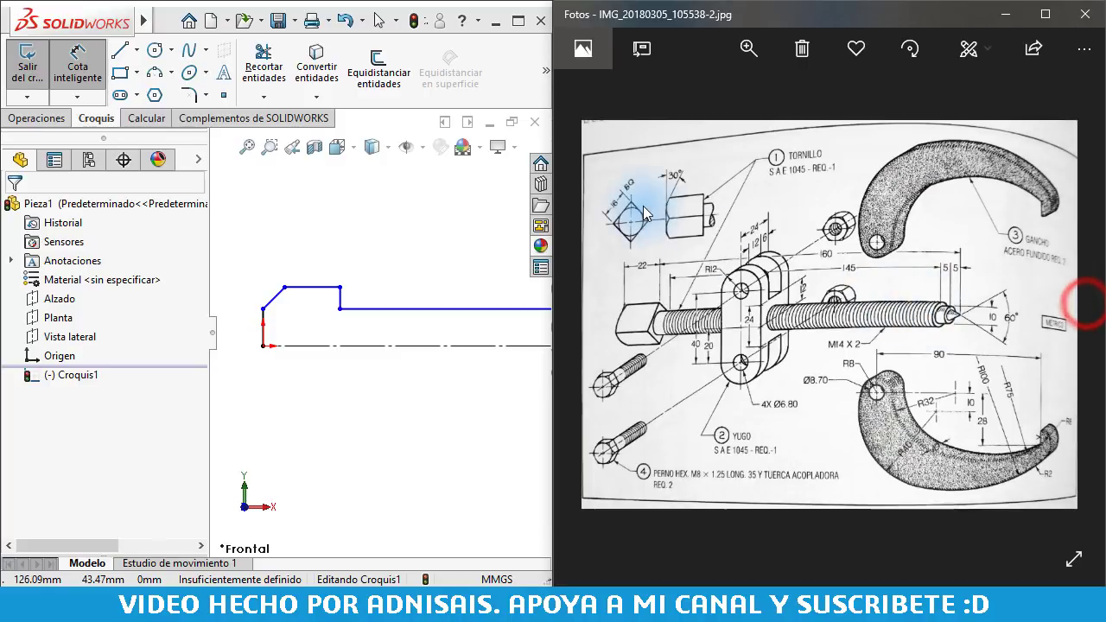
double_click(790, 226)
mouse_move(780, 229)
mouse_down()
mouse_move(1055, 288)
mouse_move(648, 202)
mouse_up()
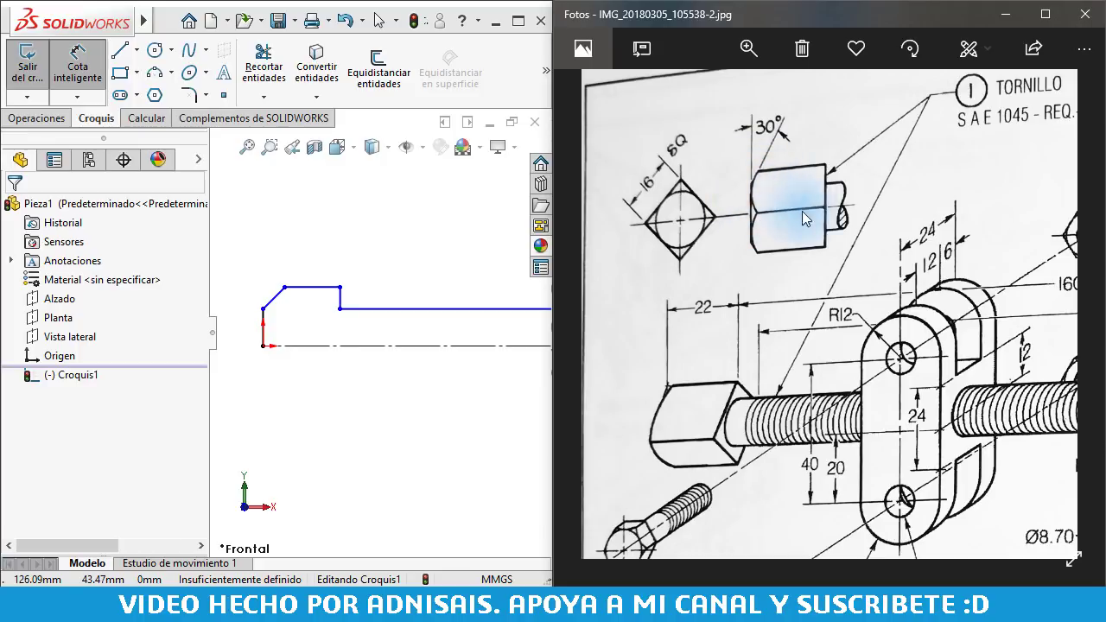
double_click(915, 242)
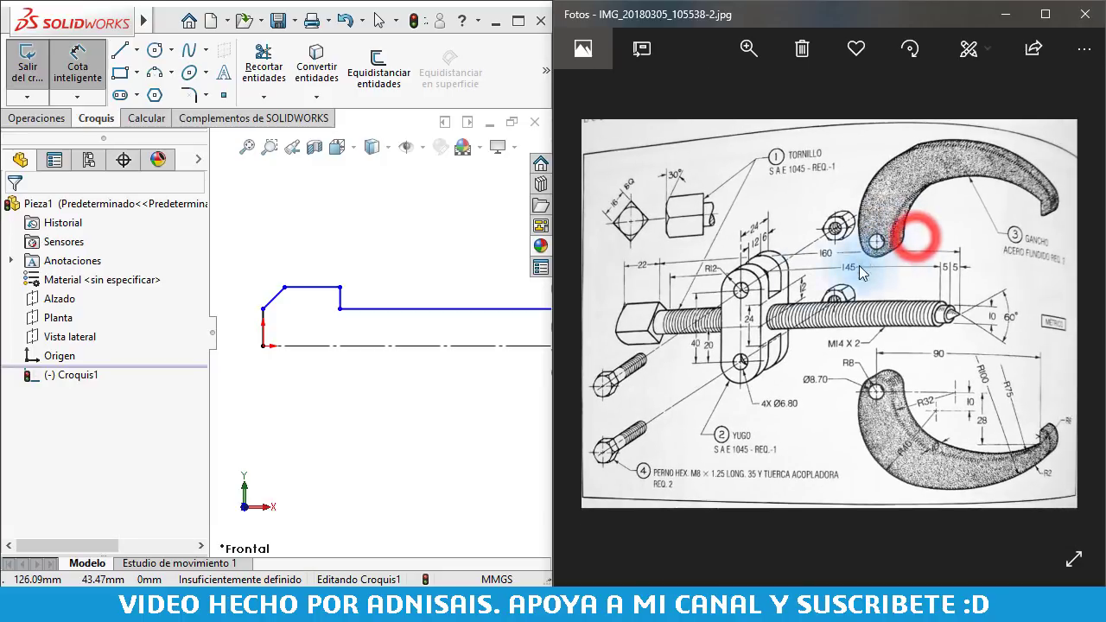
- Dimension the head height to 16 mm and the shaft height to 14 mm
click(263, 310)
click(291, 345)
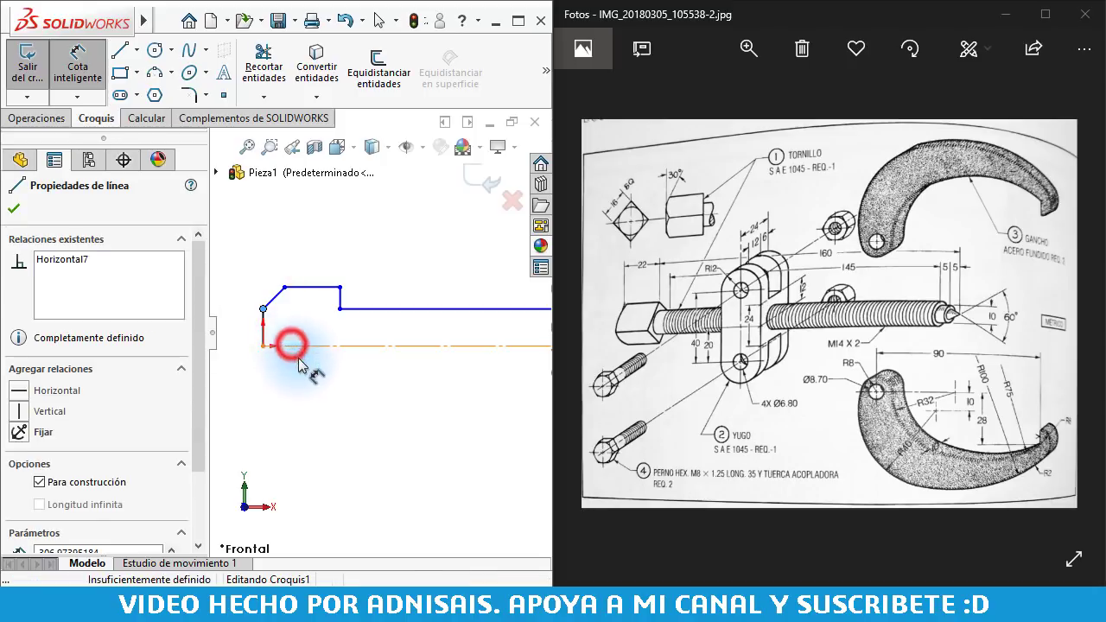
scroll(298, 357, up, 2)
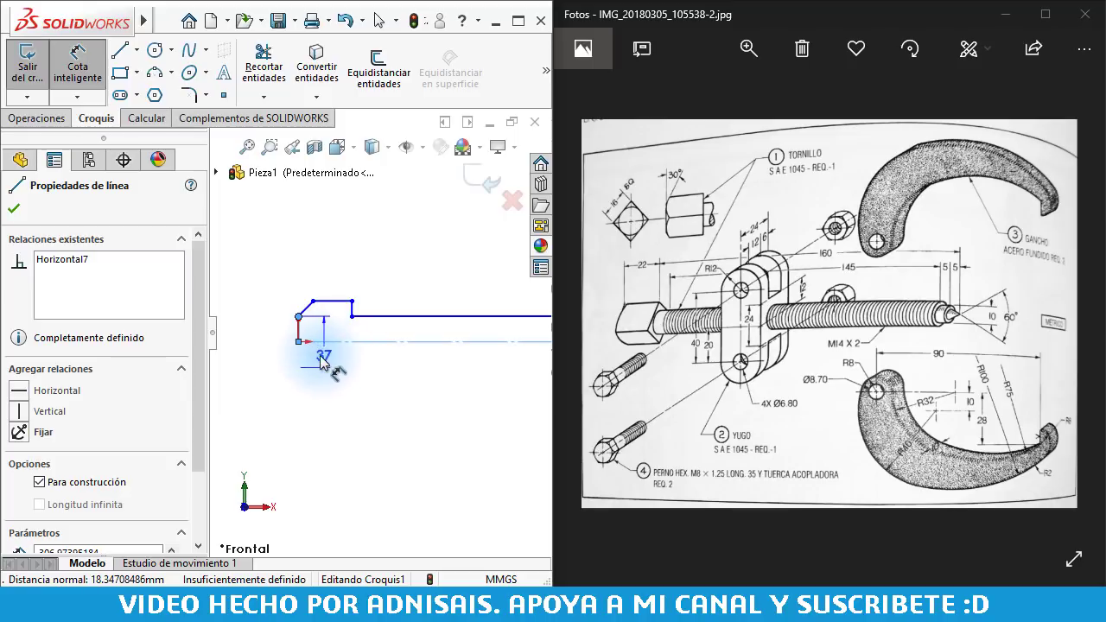
click(277, 358)
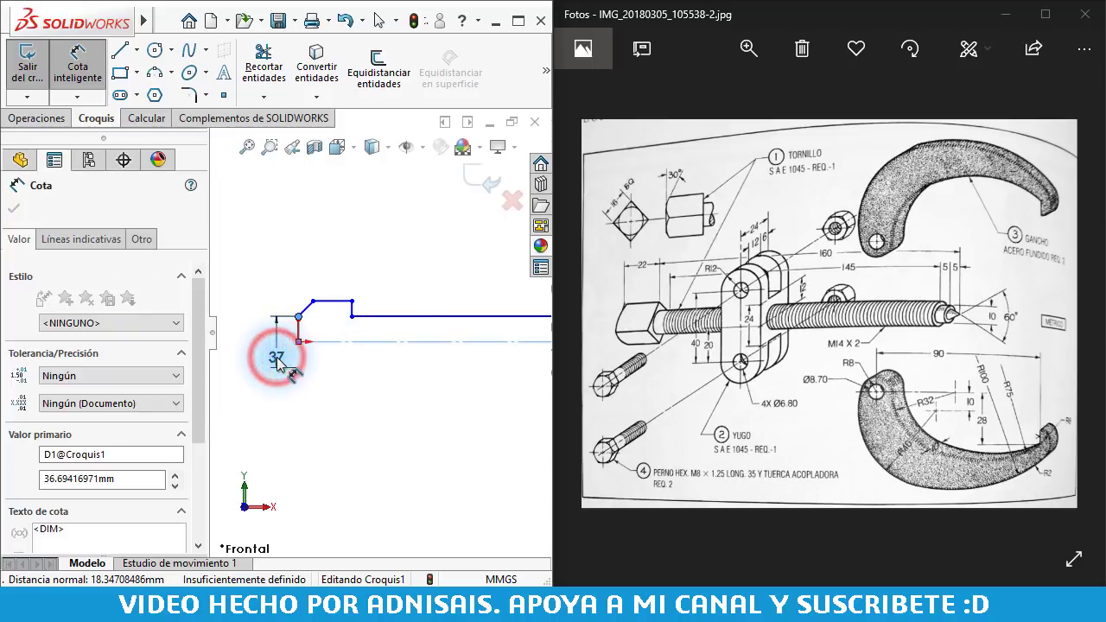
text(16)
key(Return)
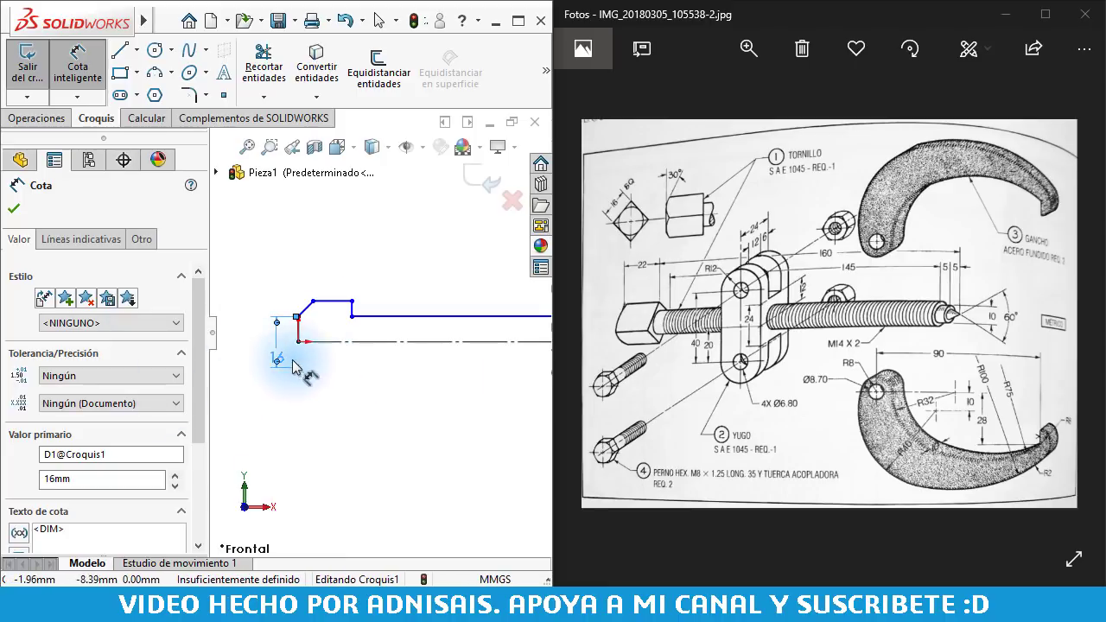
scroll(354, 345, down, 2)
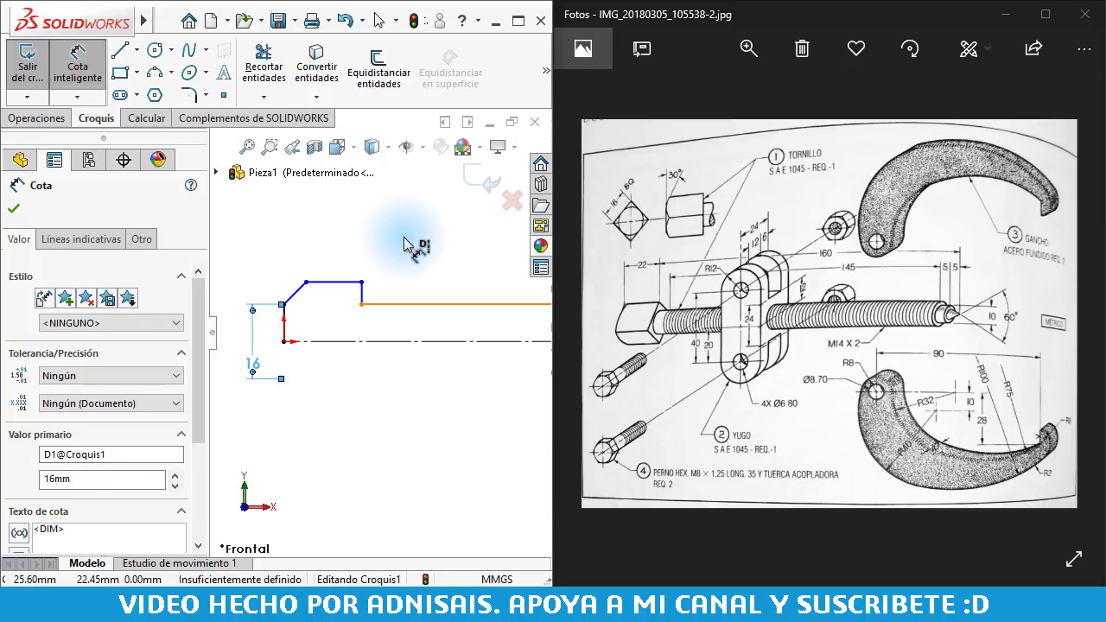
click(434, 314)
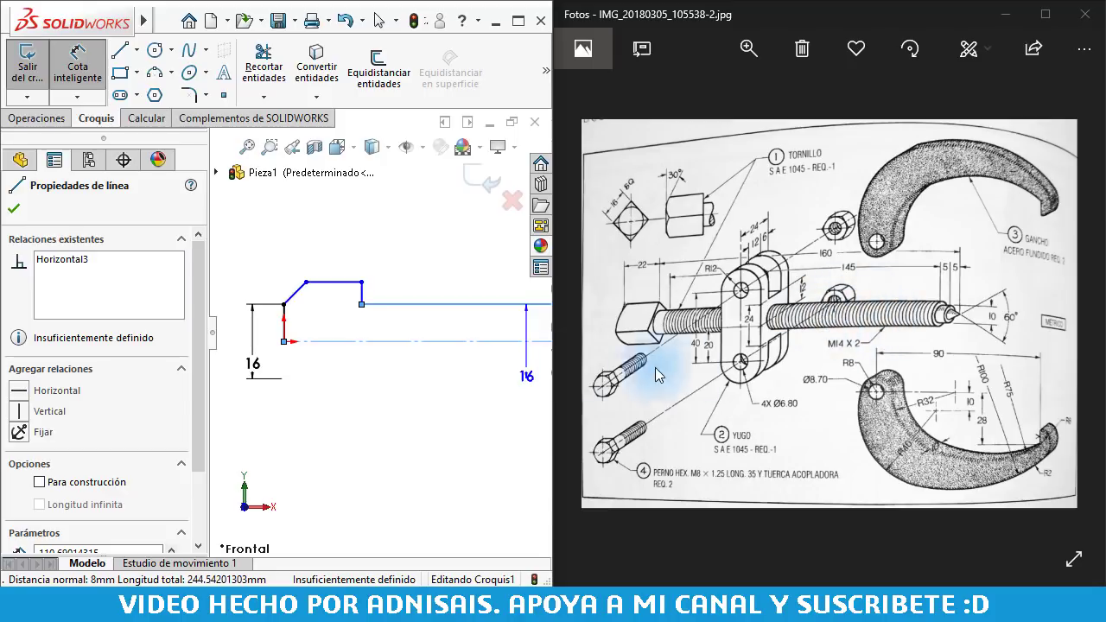
click(450, 369)
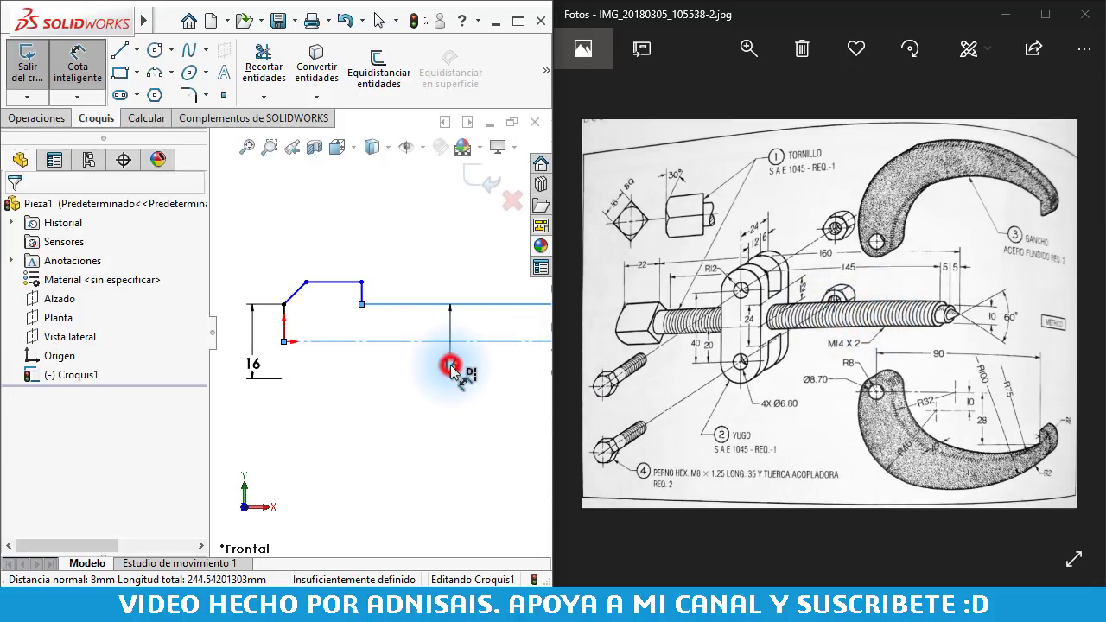
text(14)
key(Return)
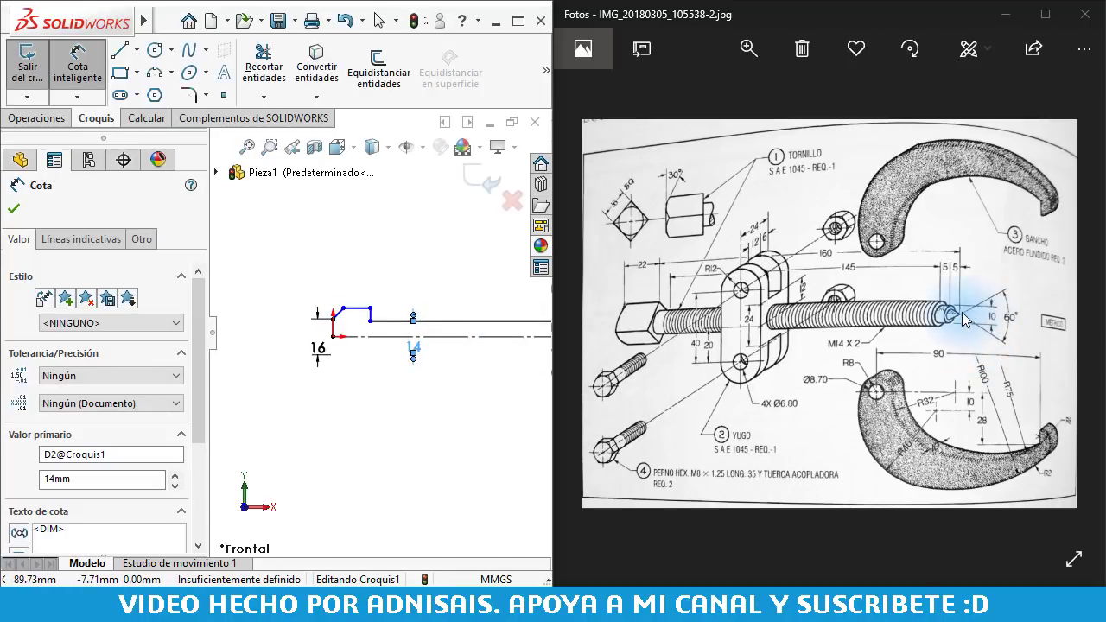
- Dimension the tip end segment height to 10 mm
scroll(494, 320, down, 2)
scroll(519, 345, down, 2)
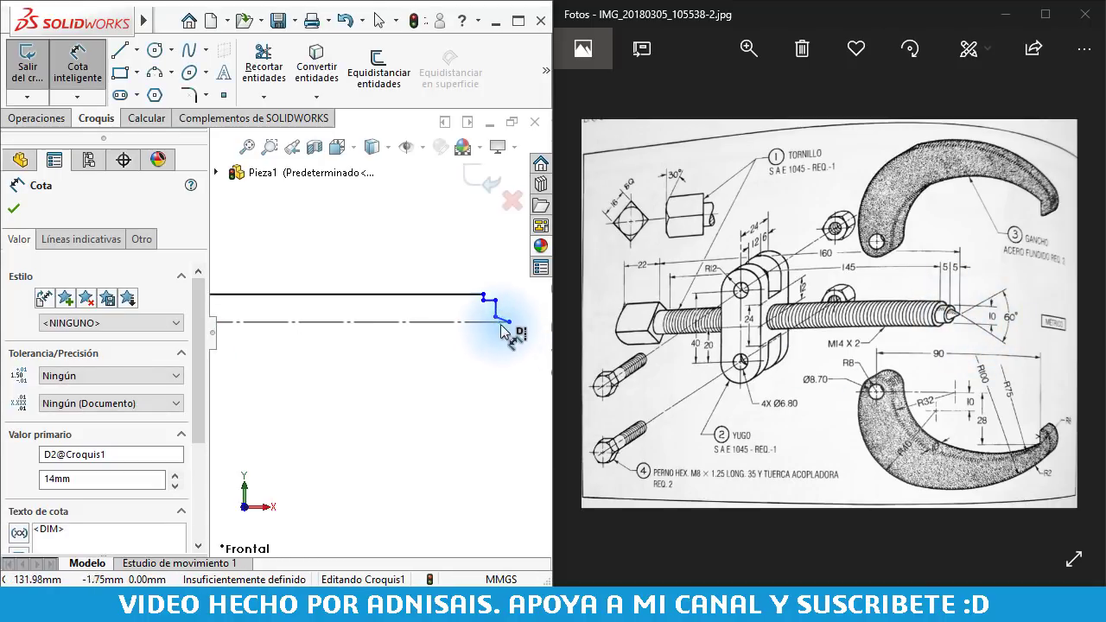
scroll(506, 320, down, 1)
click(462, 284)
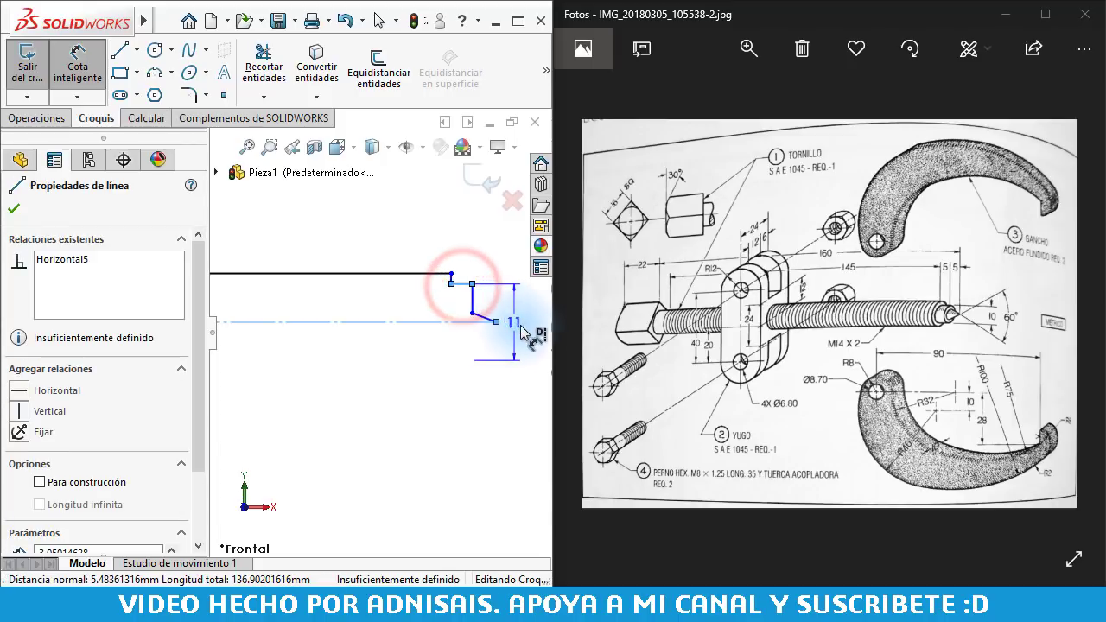
click(533, 337)
text(10)
key(Return)
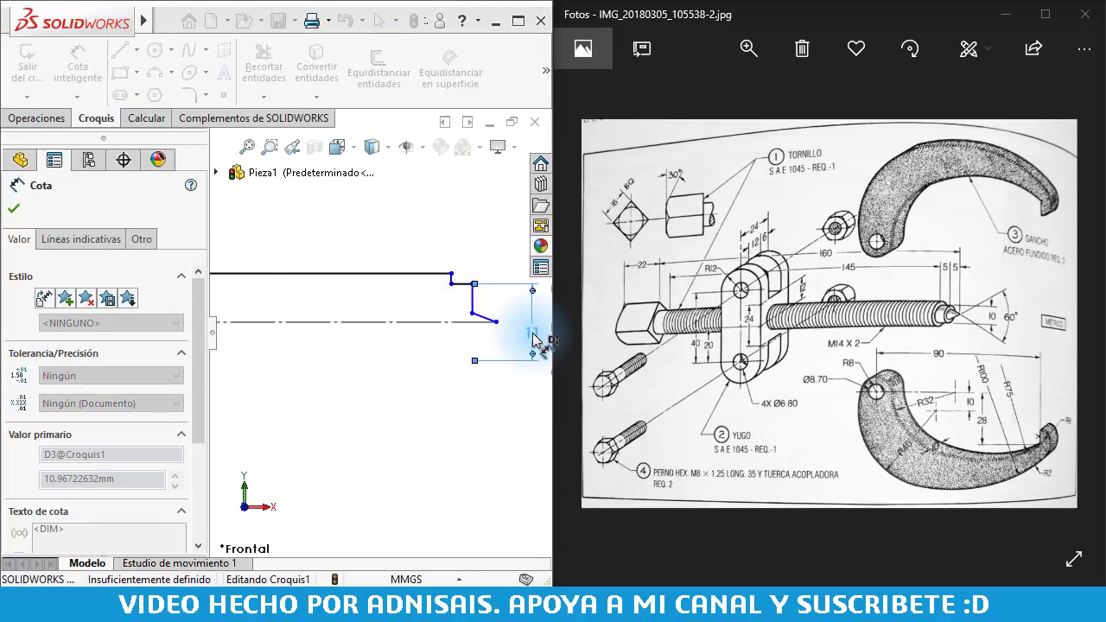
- Set the head length between its vertical edges to 22 mm
scroll(519, 337, up, 1)
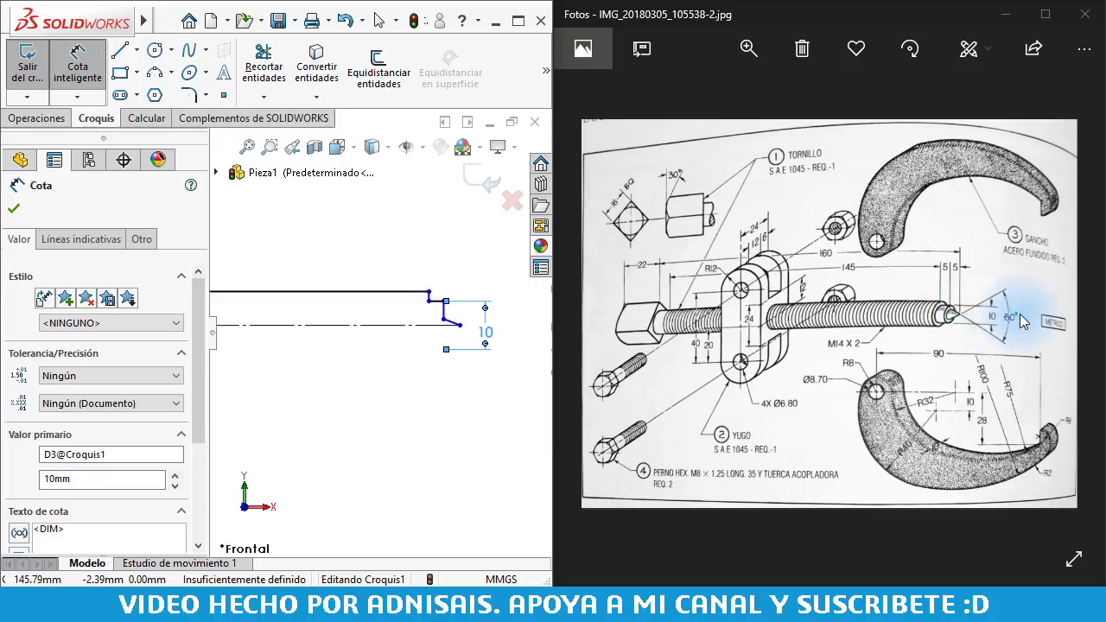
scroll(338, 344, up, 2)
scroll(339, 344, up, 1)
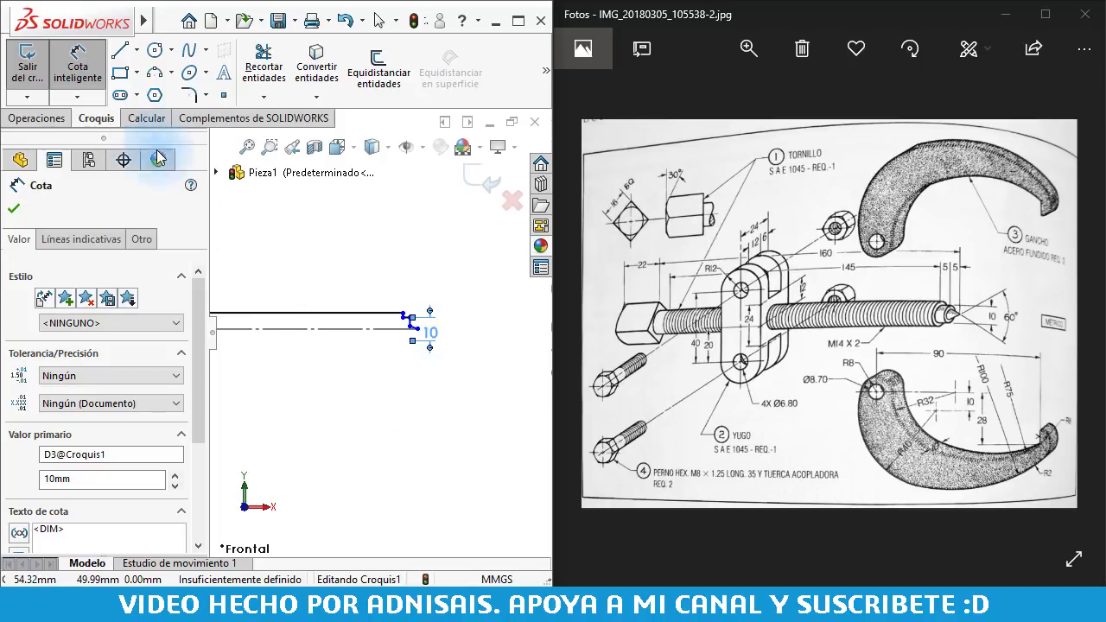
scroll(328, 361, up, 1)
scroll(326, 358, up, 1)
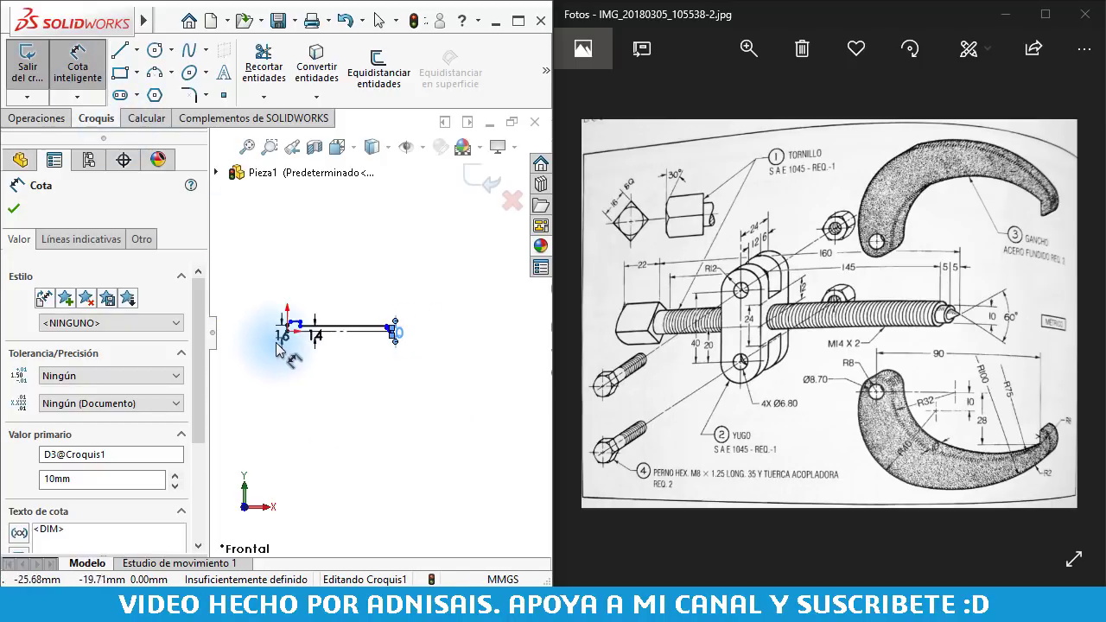
scroll(288, 341, down, 2)
scroll(320, 333, down, 2)
scroll(321, 308, down, 2)
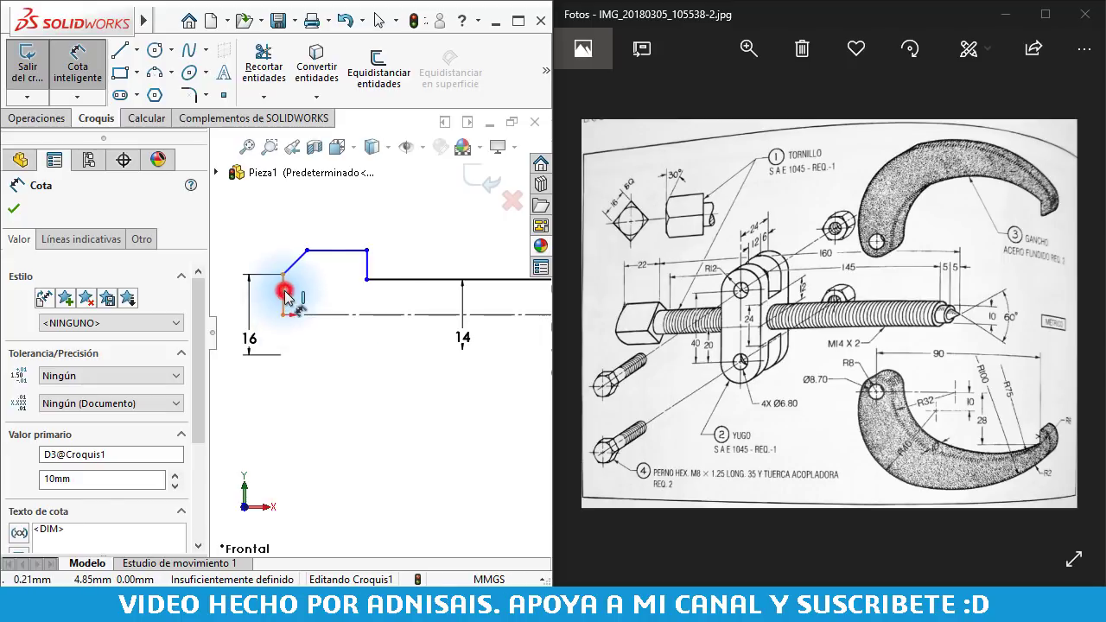
click(285, 292)
click(368, 264)
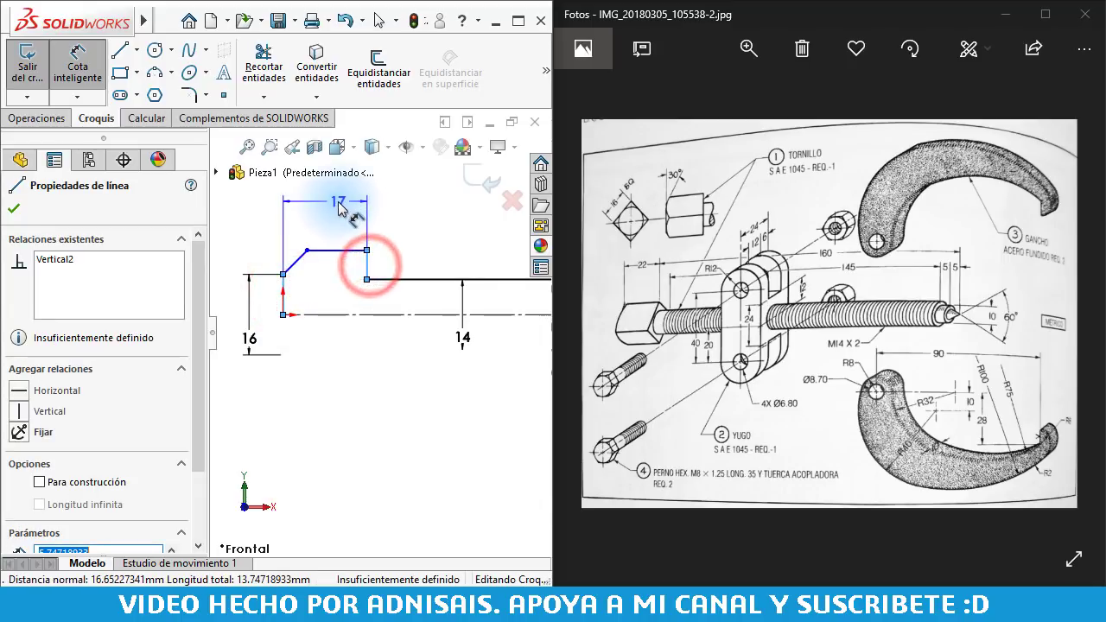
click(338, 206)
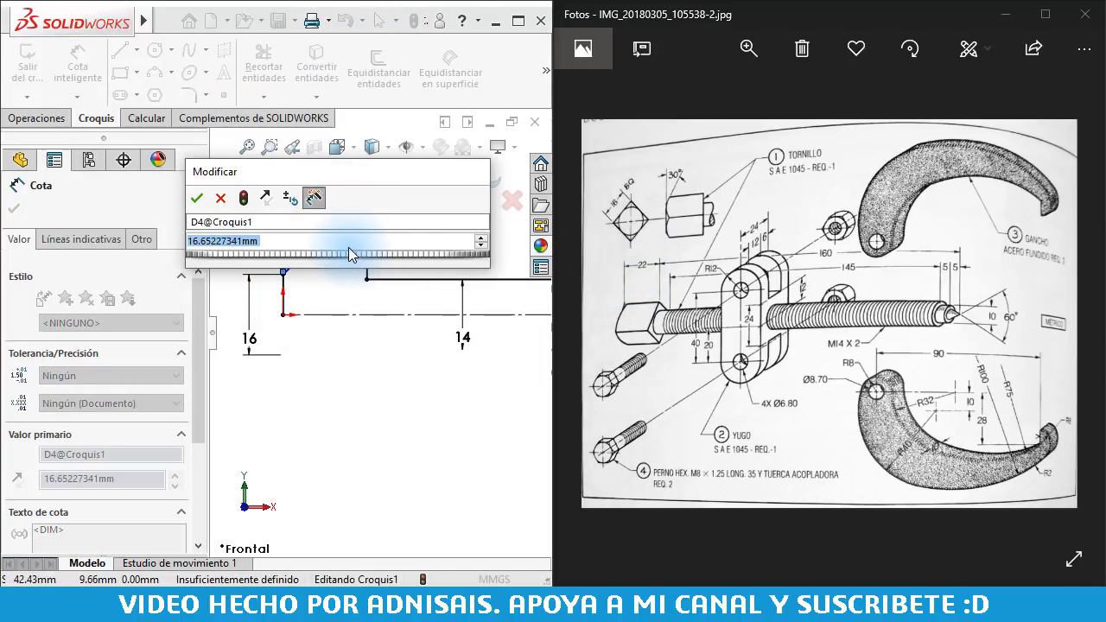
text(22)
key(Return)
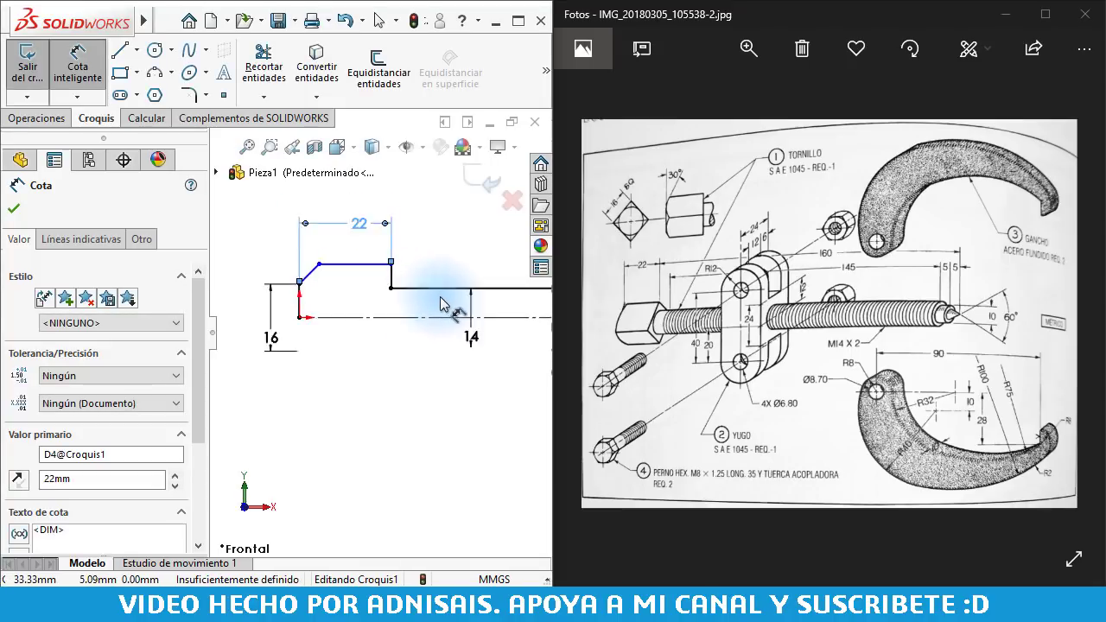
- Dimension the sloped tip line and the short step each to 5 mm wide
scroll(466, 318, up, 3)
scroll(430, 316, down, 5)
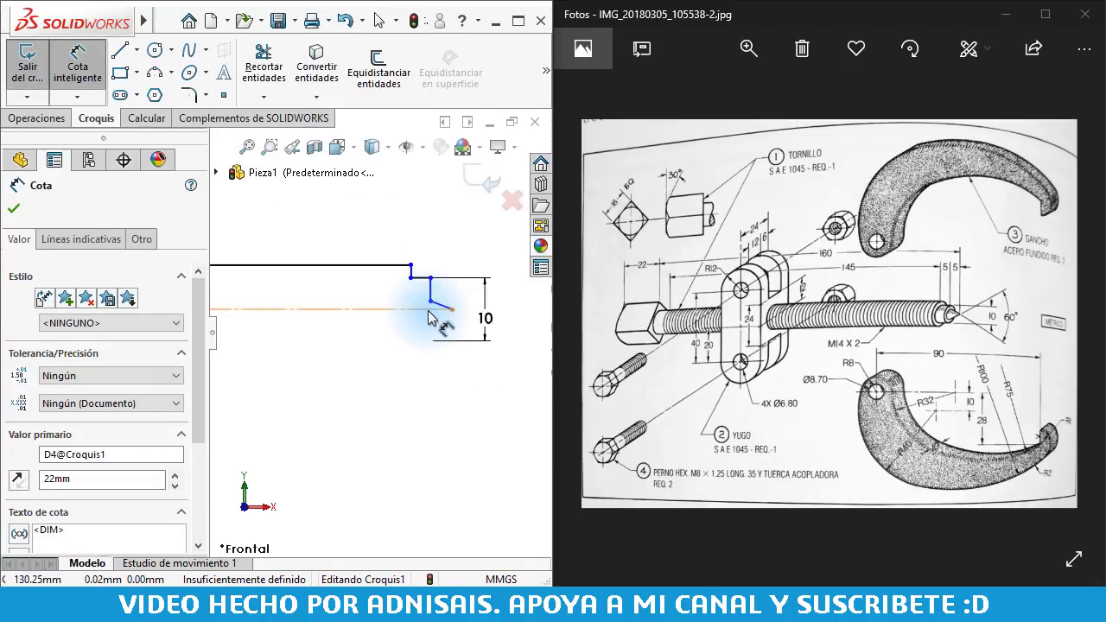
scroll(429, 316, down, 2)
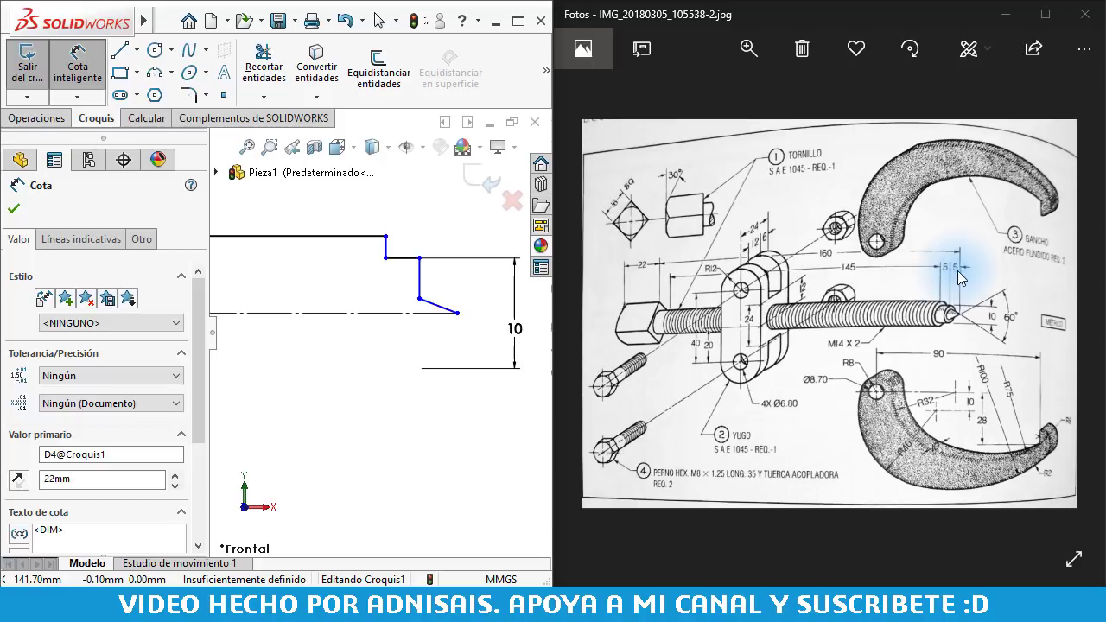
click(432, 303)
click(439, 197)
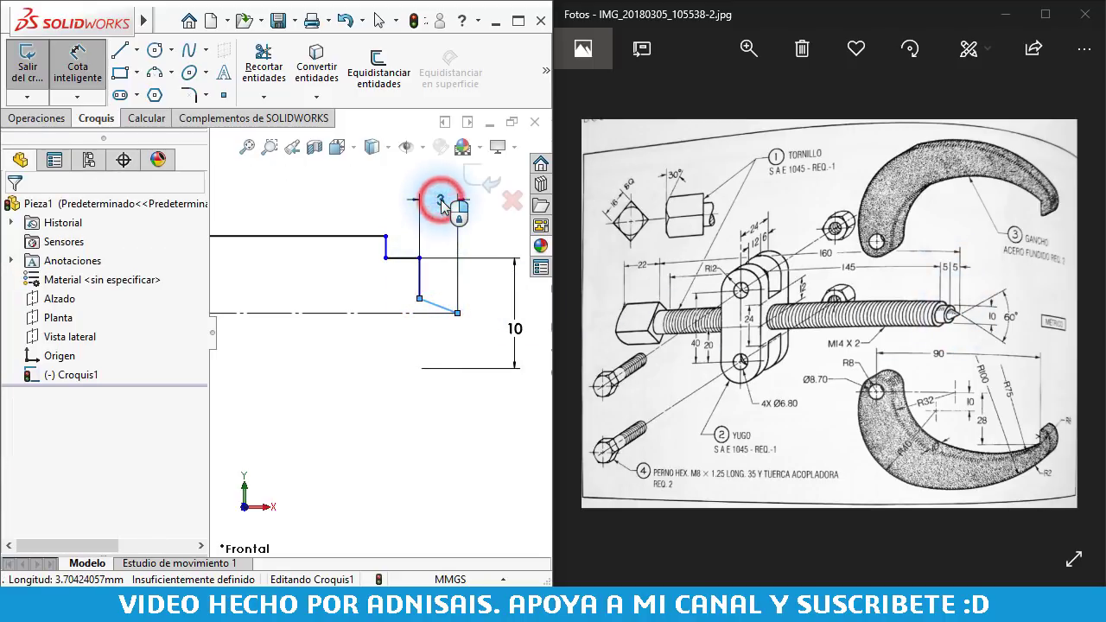
text(5)
key(Return)
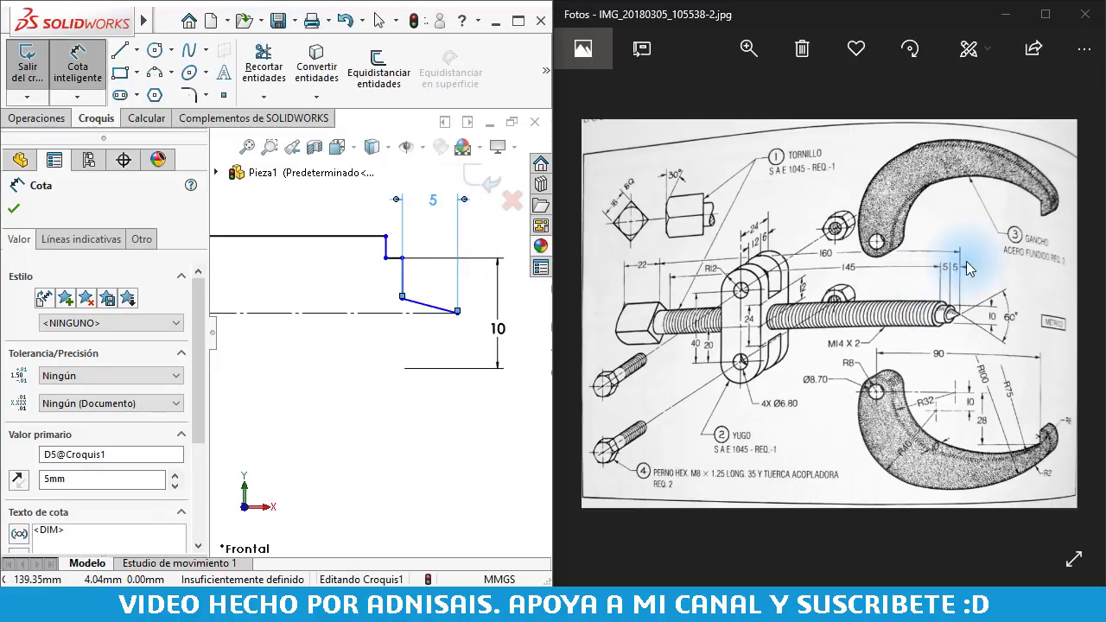
click(391, 256)
click(389, 186)
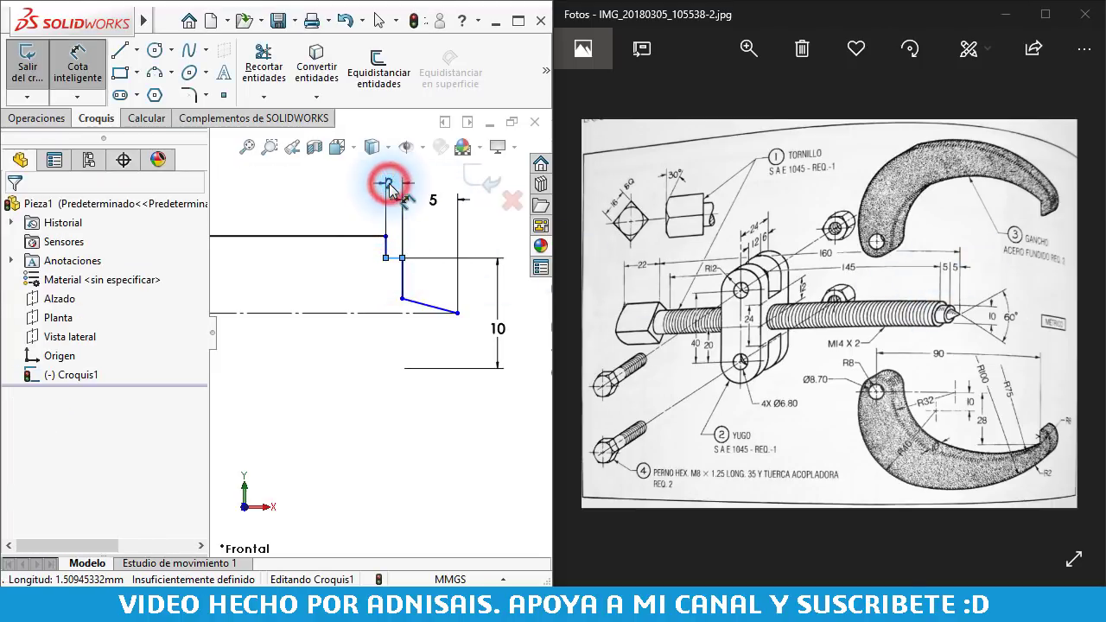
text(5)
key(Return)
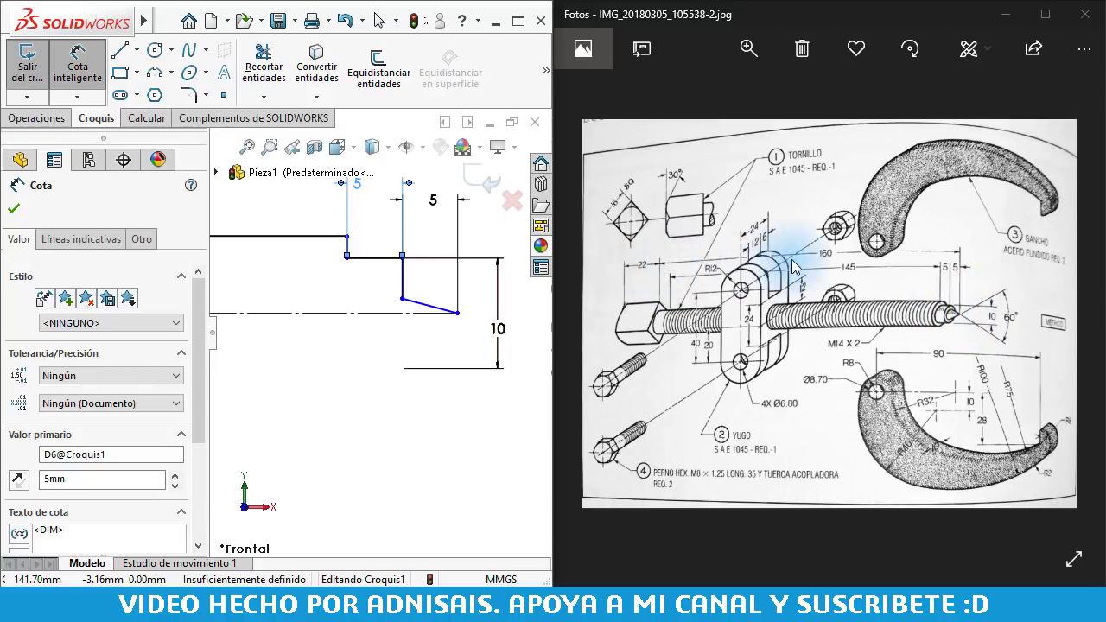
scroll(380, 329, up, 2)
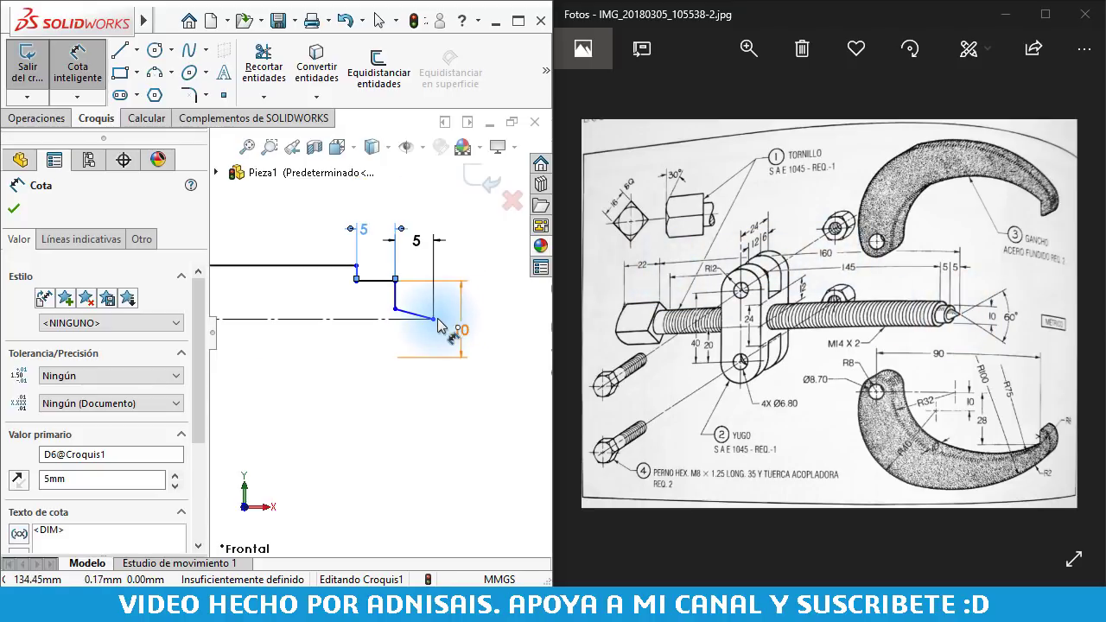
click(436, 320)
scroll(267, 316, up, 3)
- Set the overall shank length to 160 mm
scroll(358, 316, down, 3)
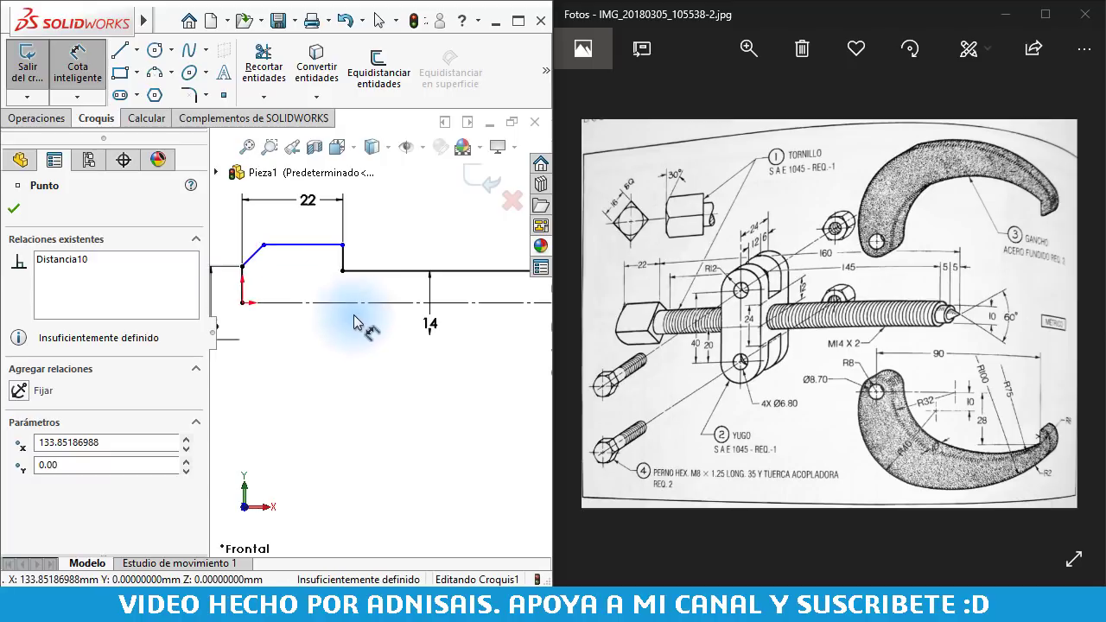
click(343, 257)
scroll(431, 259, up, 3)
click(470, 268)
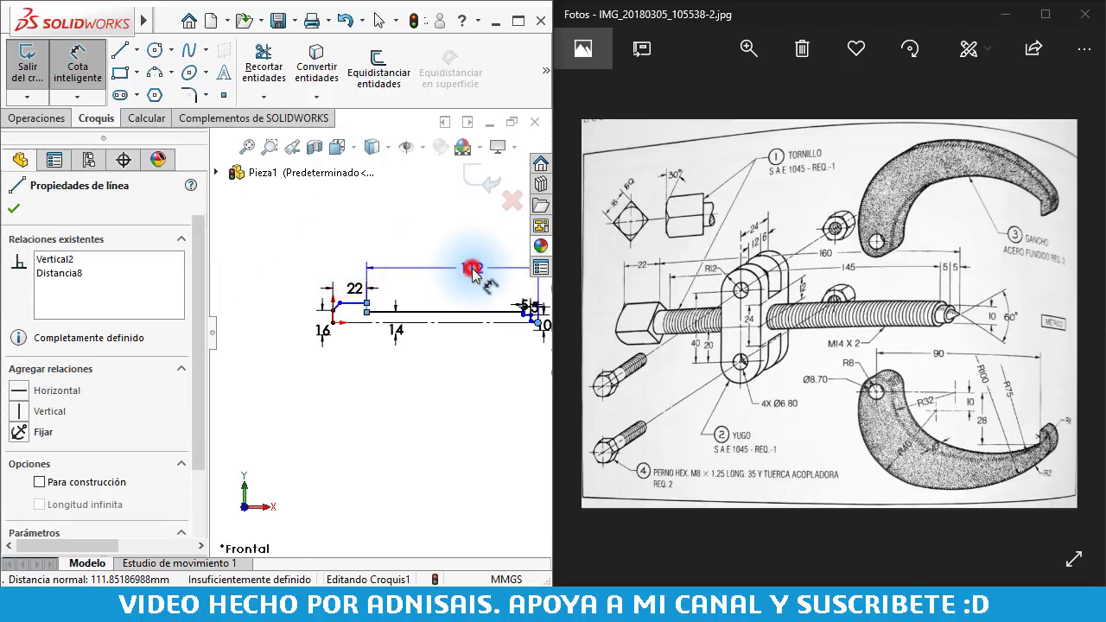
text(160)
key(Return)
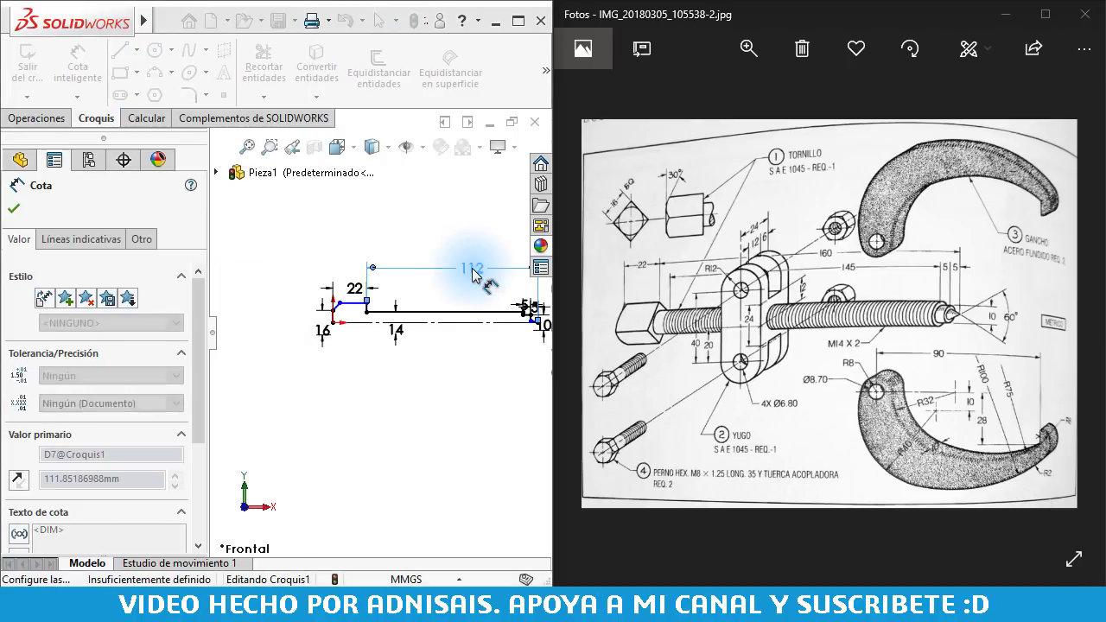
scroll(501, 331, up, 2)
scroll(493, 326, down, 3)
scroll(444, 314, down, 2)
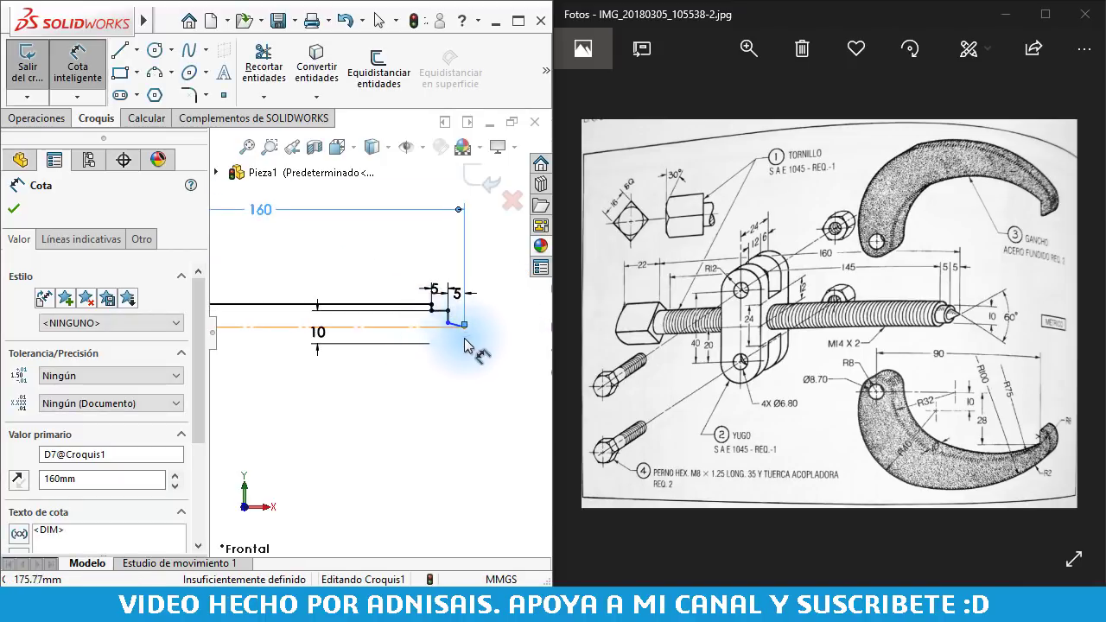
scroll(464, 334, down, 3)
scroll(495, 353, down, 2)
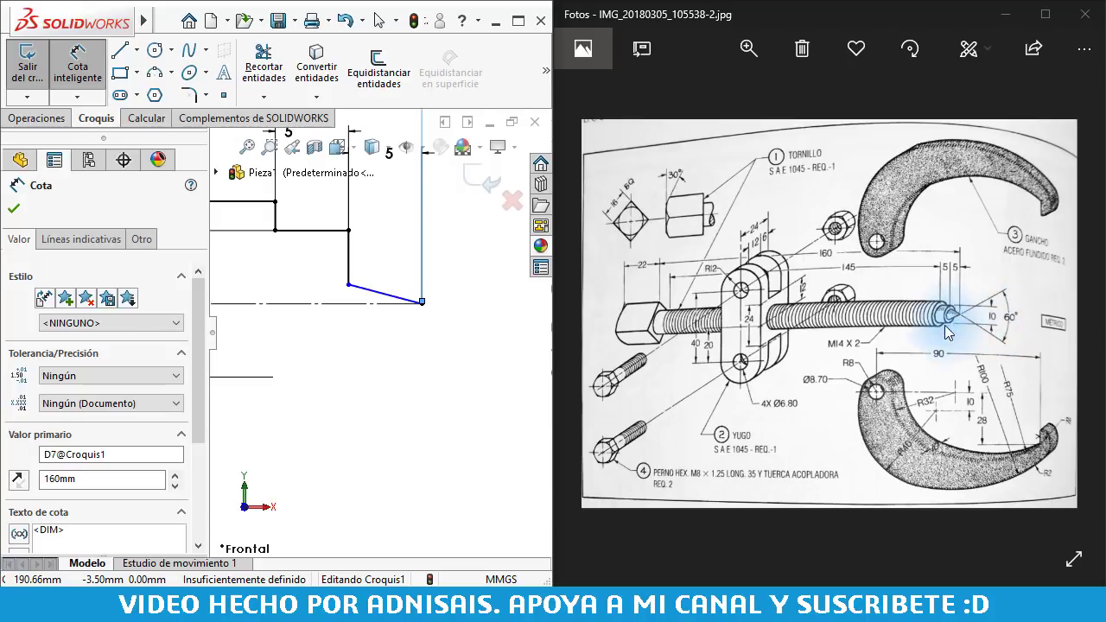
- Dimension the tip's sloped line to the centreline at 30°
click(364, 291)
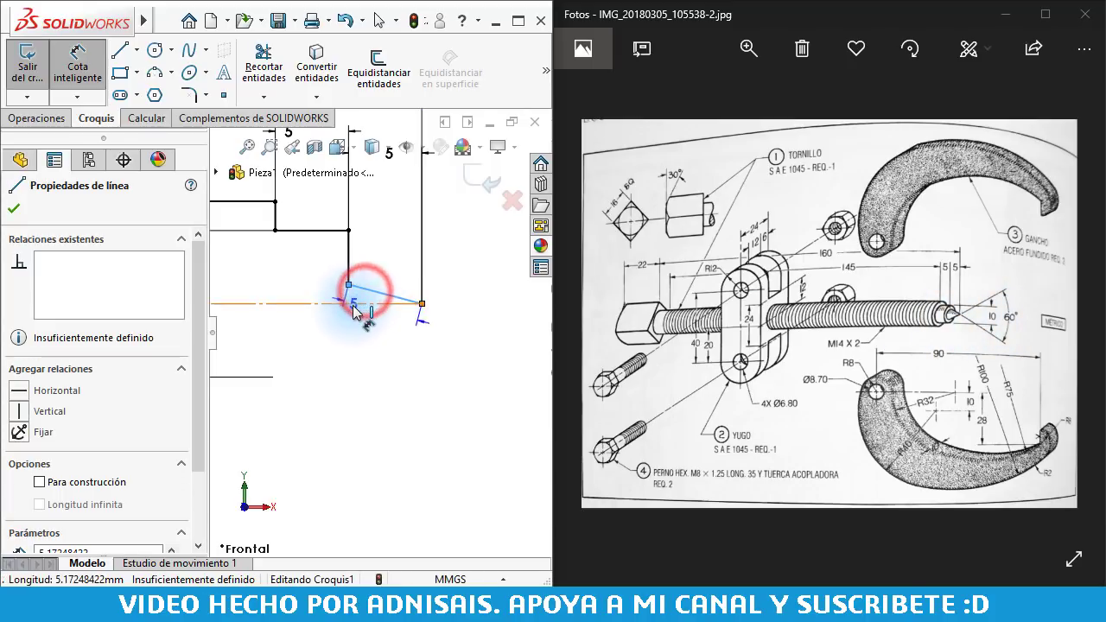
click(353, 304)
click(300, 296)
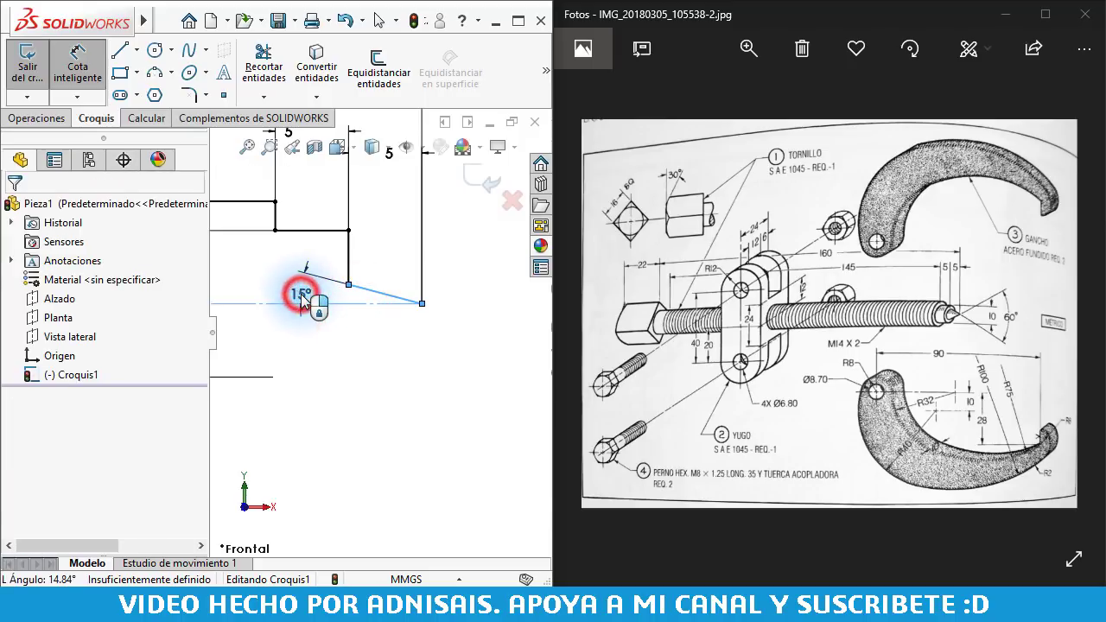
text(30)
key(Return)
text(30)
key(Return)
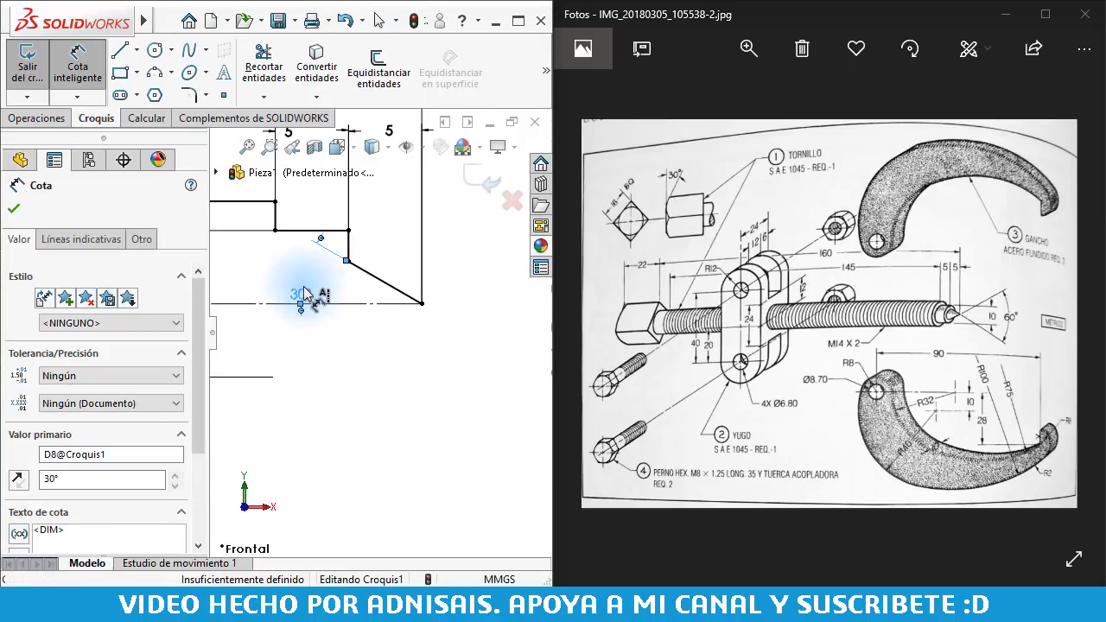
scroll(309, 363, up, 5)
- Set the head-end chamfer angle to 30° from the vertical line
scroll(242, 322, down, 2)
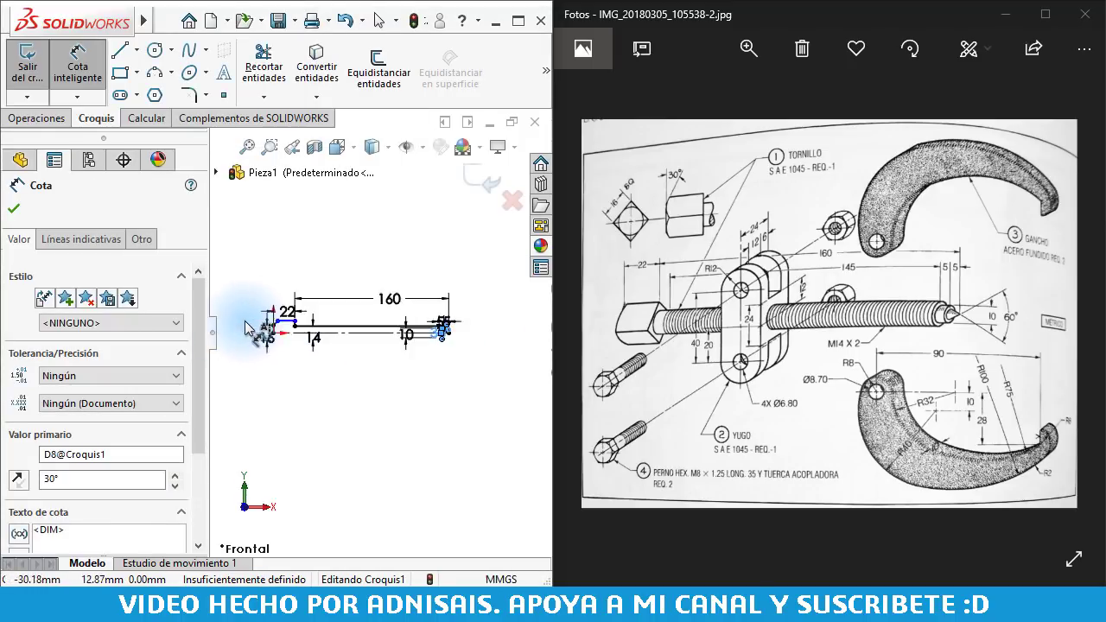
scroll(329, 330, down, 3)
scroll(326, 327, down, 2)
scroll(285, 313, down, 2)
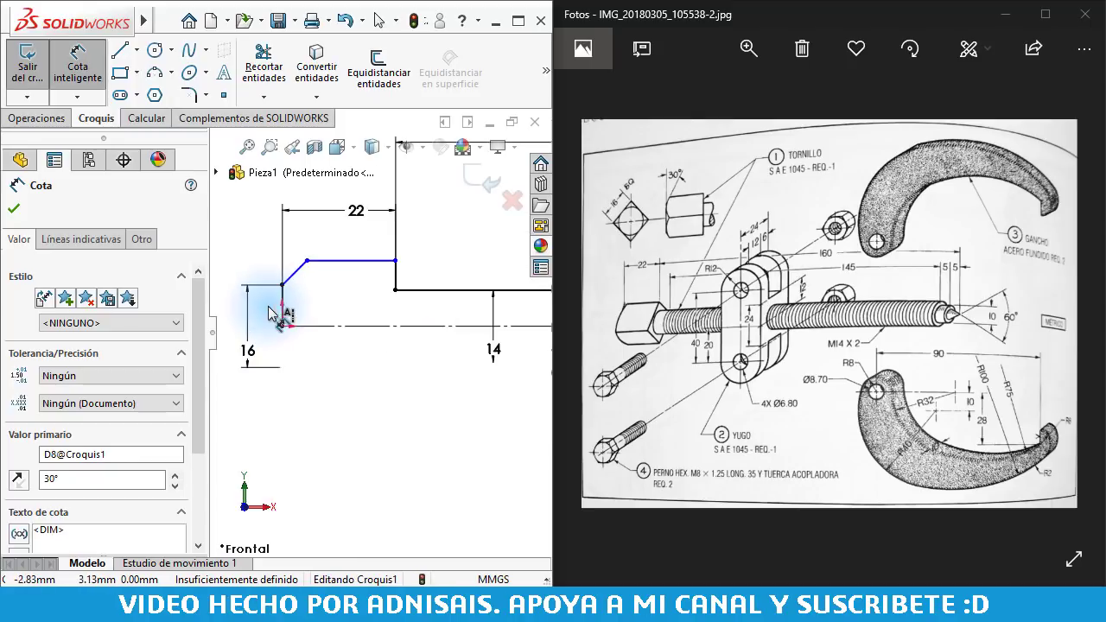
scroll(358, 326, down, 2)
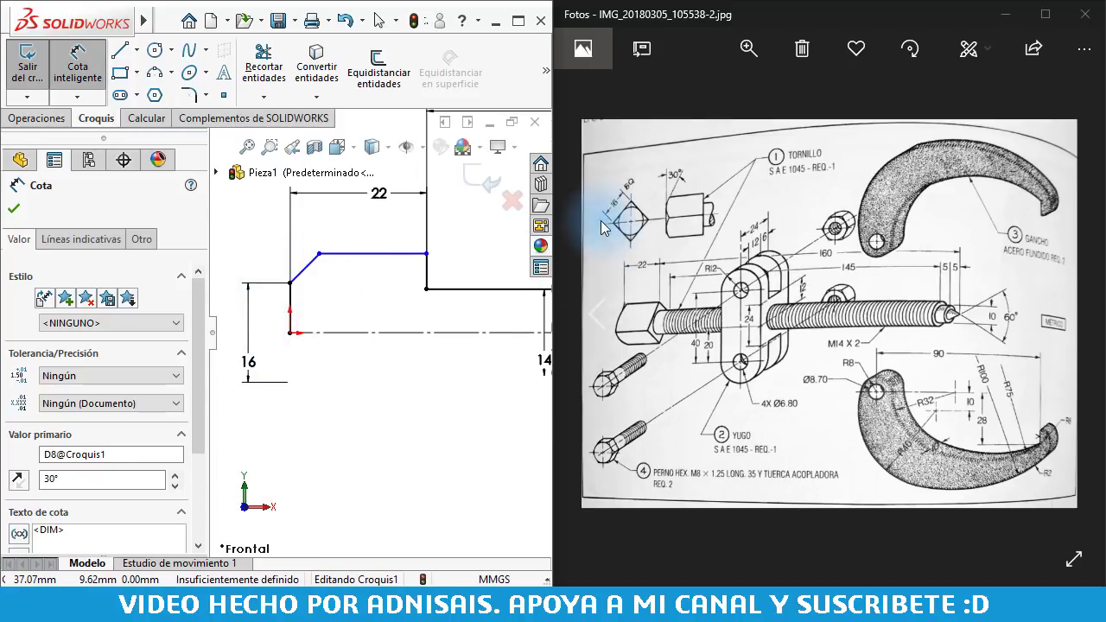
click(306, 267)
click(291, 299)
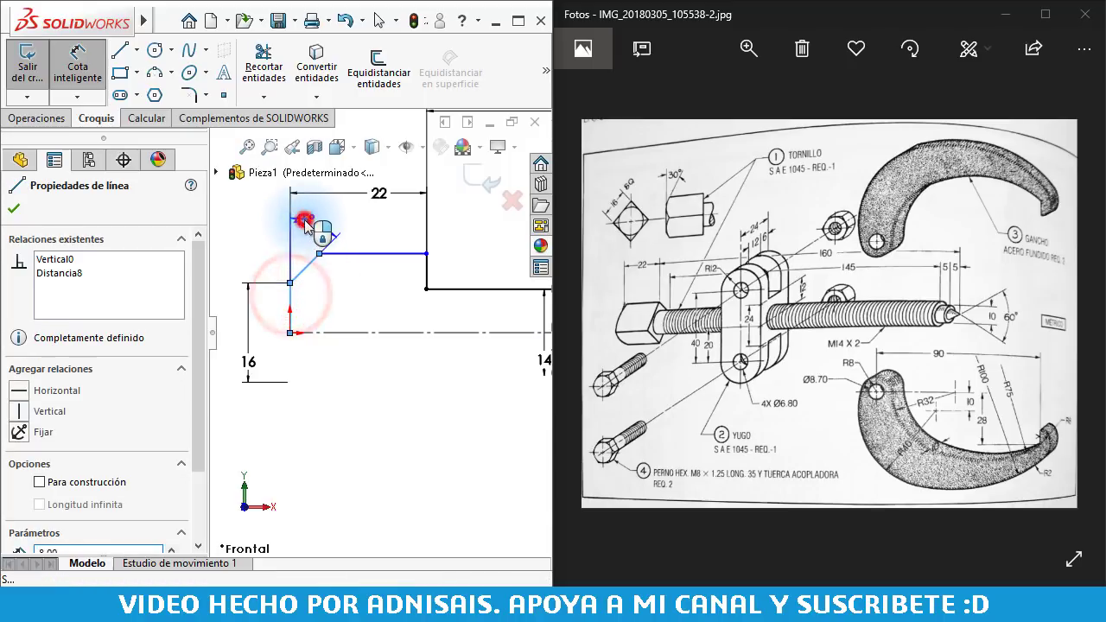
click(305, 222)
text(30)
key(Return)
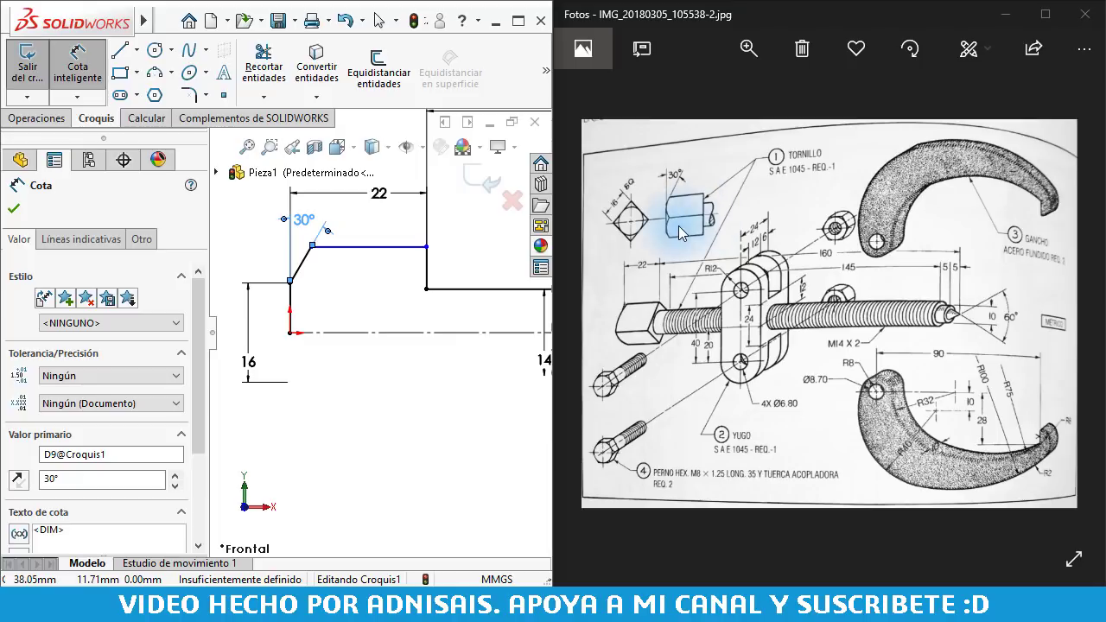
mouse_move(628, 224)
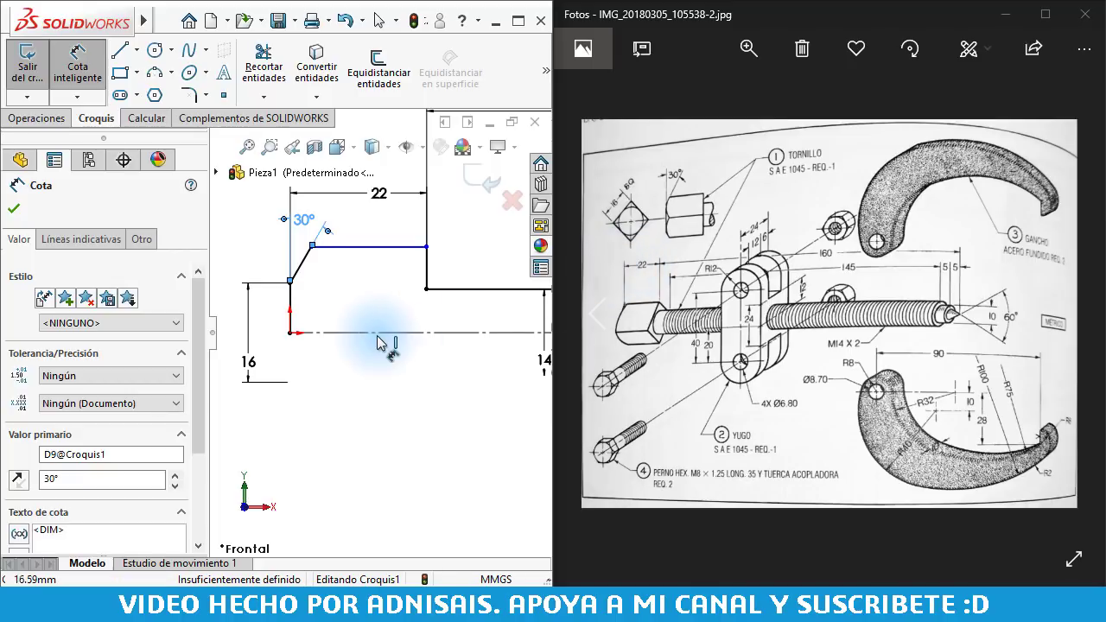
- Dimension the head's top line across the centreline as a 30 mm diameter
click(327, 334)
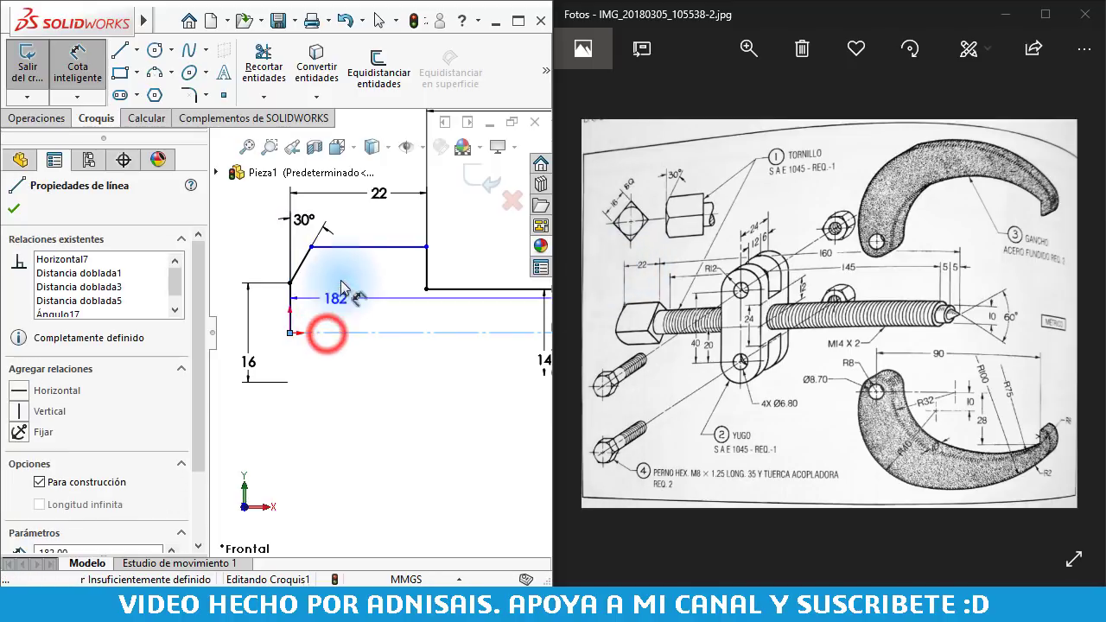
click(349, 247)
scroll(362, 320, up, 3)
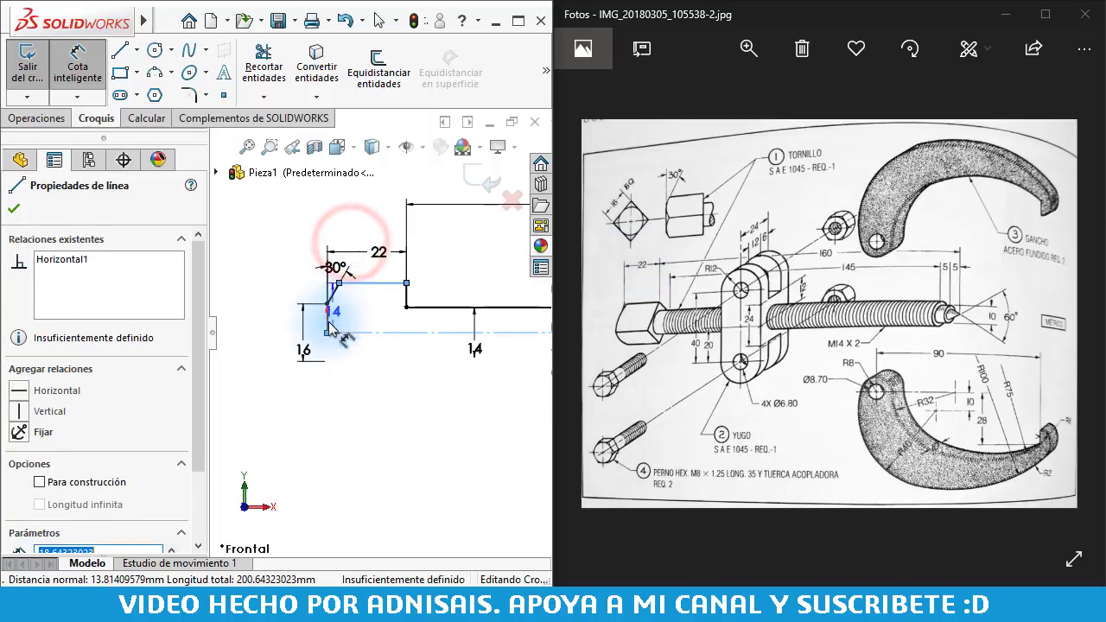
click(272, 354)
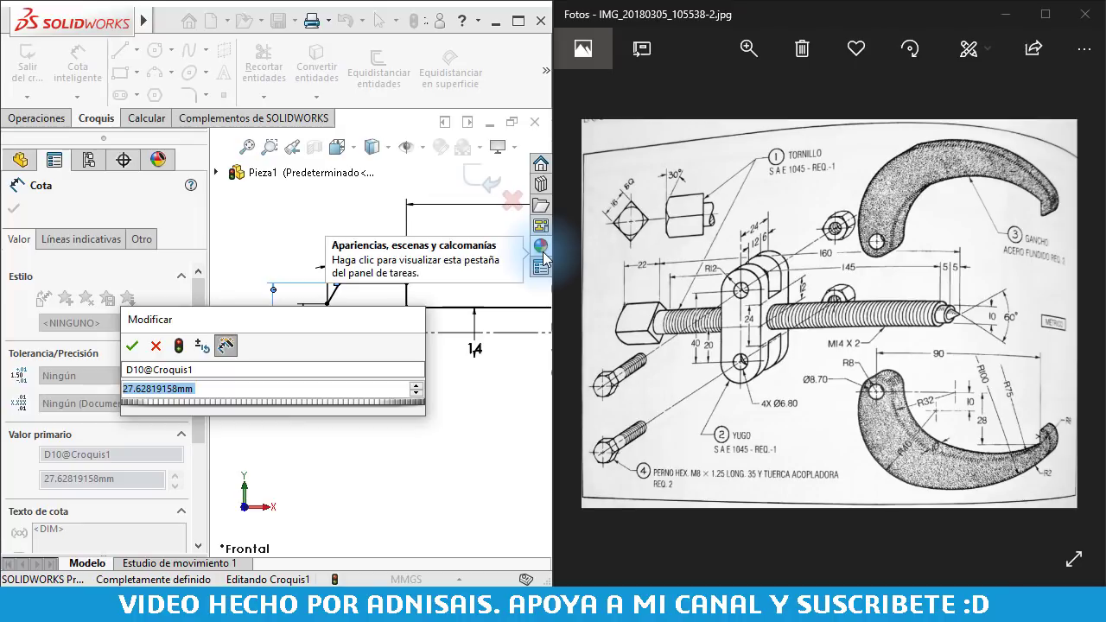
text(30)
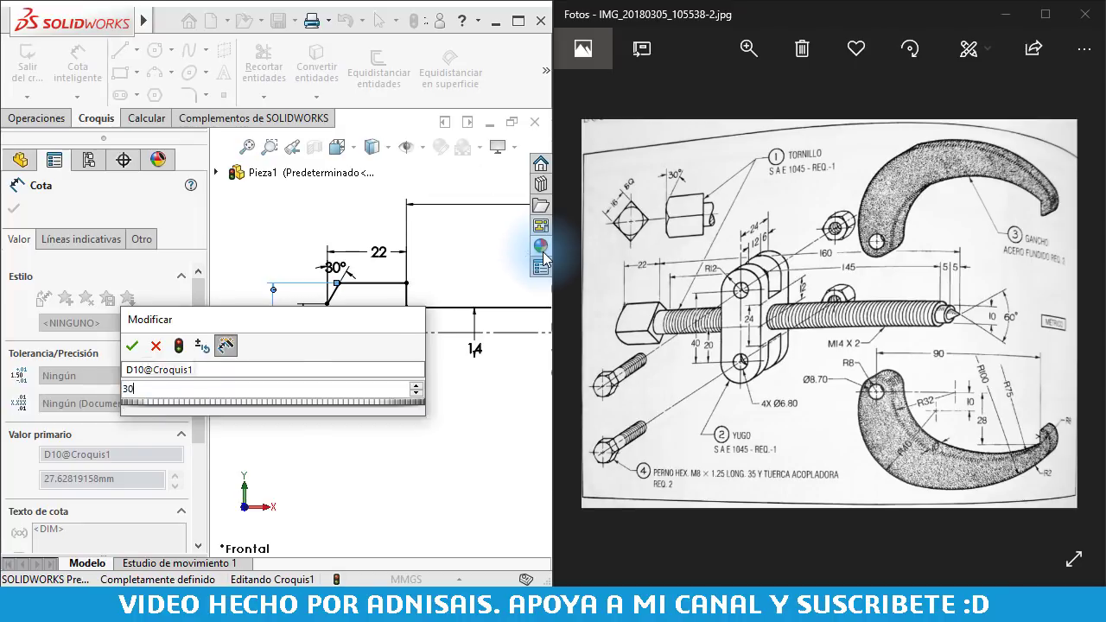
key(Return)
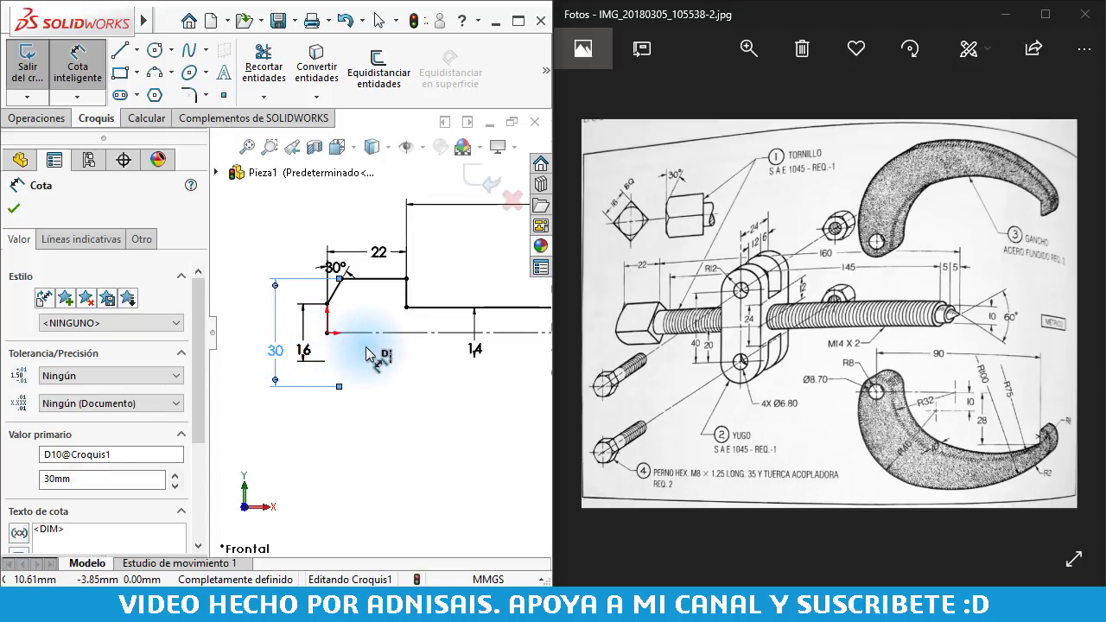
scroll(444, 363, up, 2)
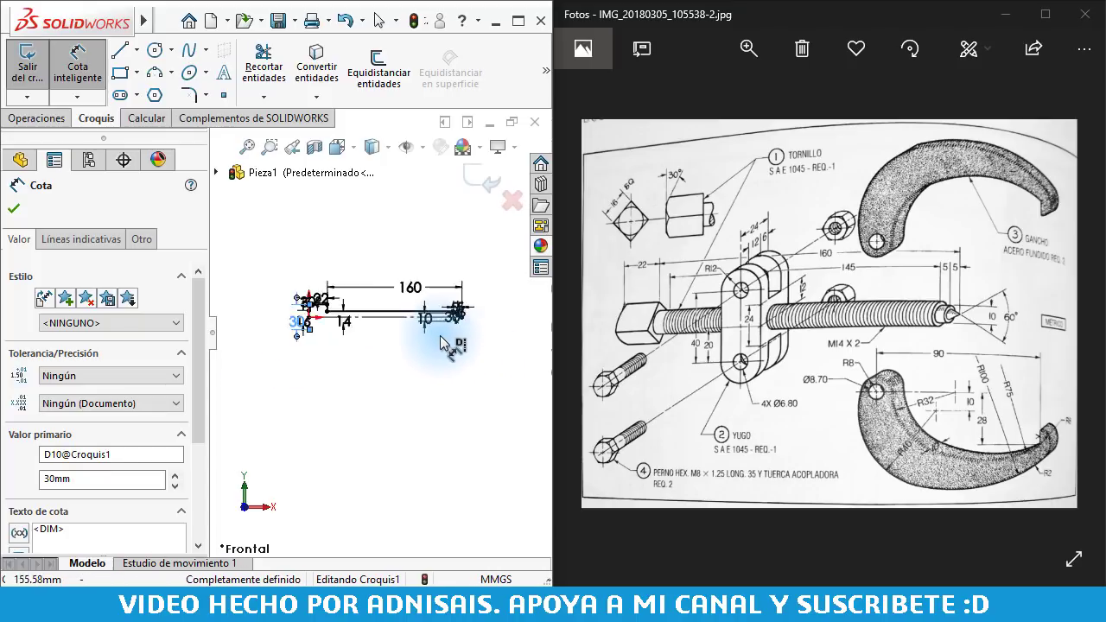
scroll(456, 334, down, 2)
scroll(321, 285, up, 2)
scroll(279, 333, down, 3)
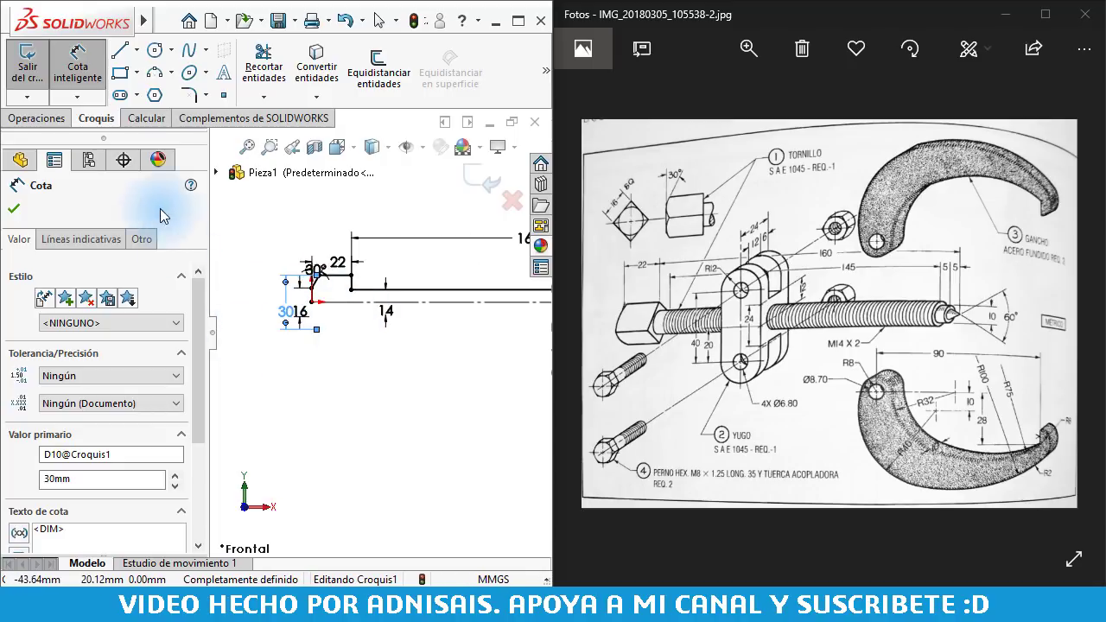
- Revolve Croquis1 360° with Revolución de saliente/base, letting the sketch close automatically
click(45, 121)
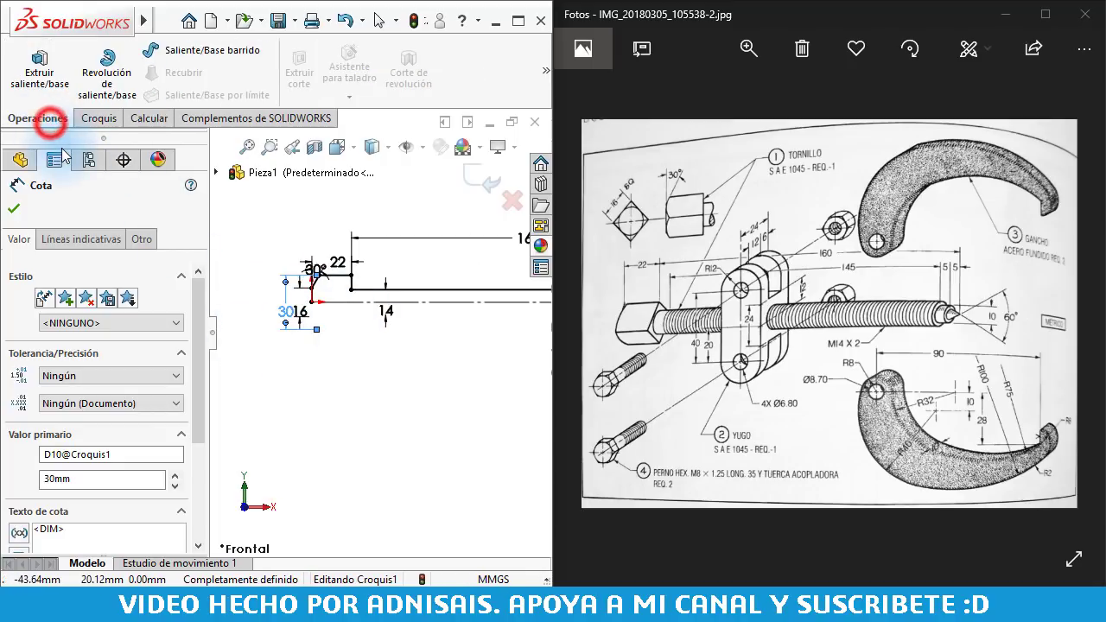
click(90, 91)
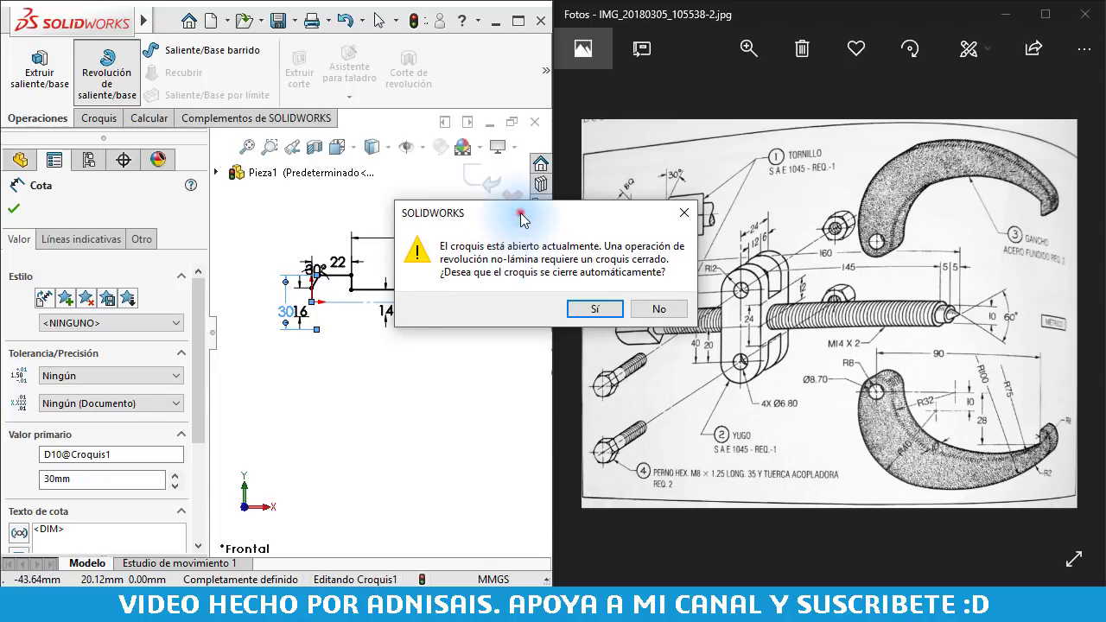
drag(518, 208, 706, 210)
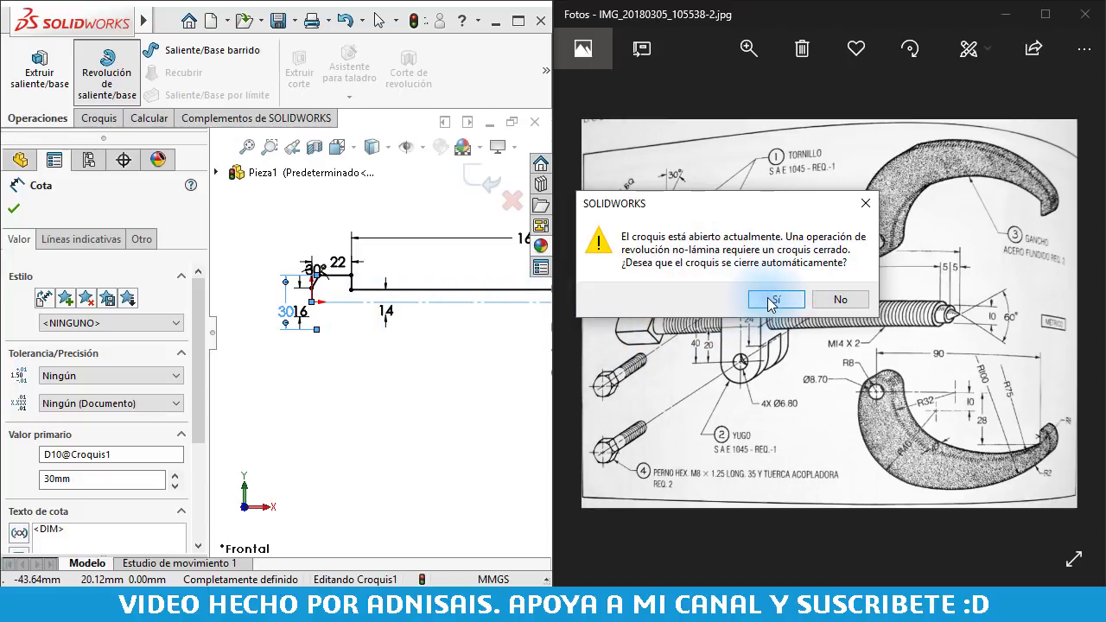
click(769, 299)
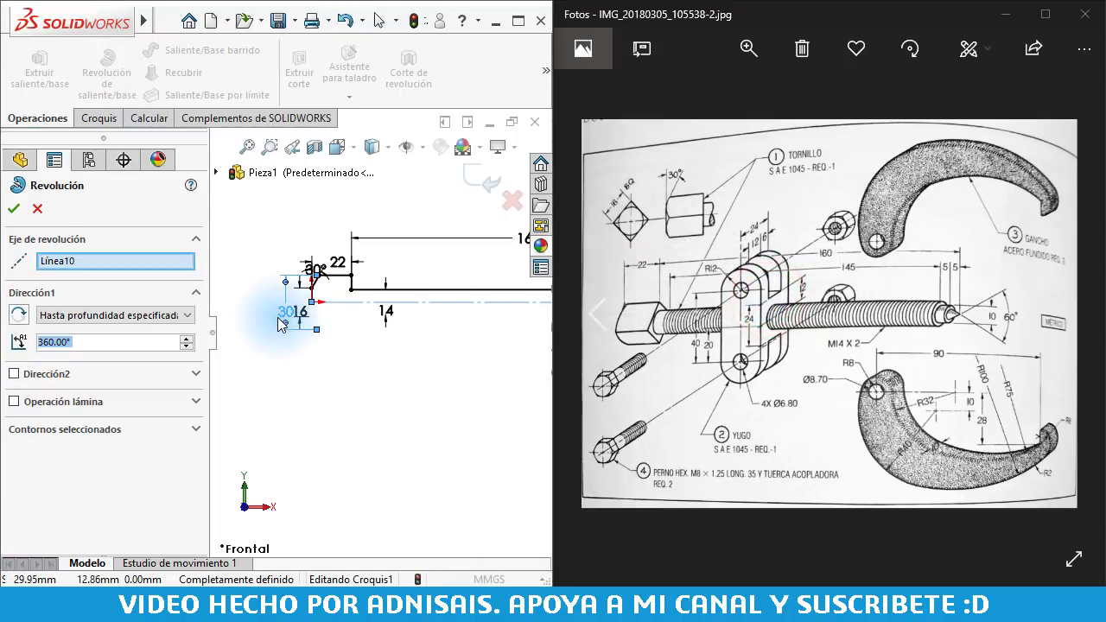
click(12, 208)
click(348, 432)
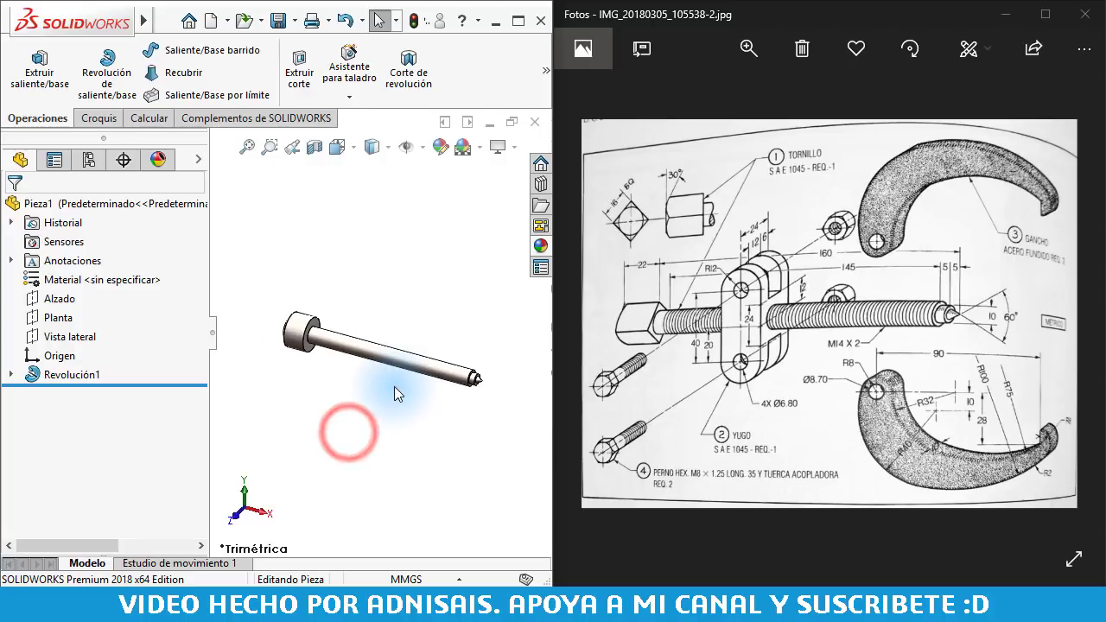
- Narrow the FeatureManager panel and zoom in on the screw head
scroll(394, 386, down, 2)
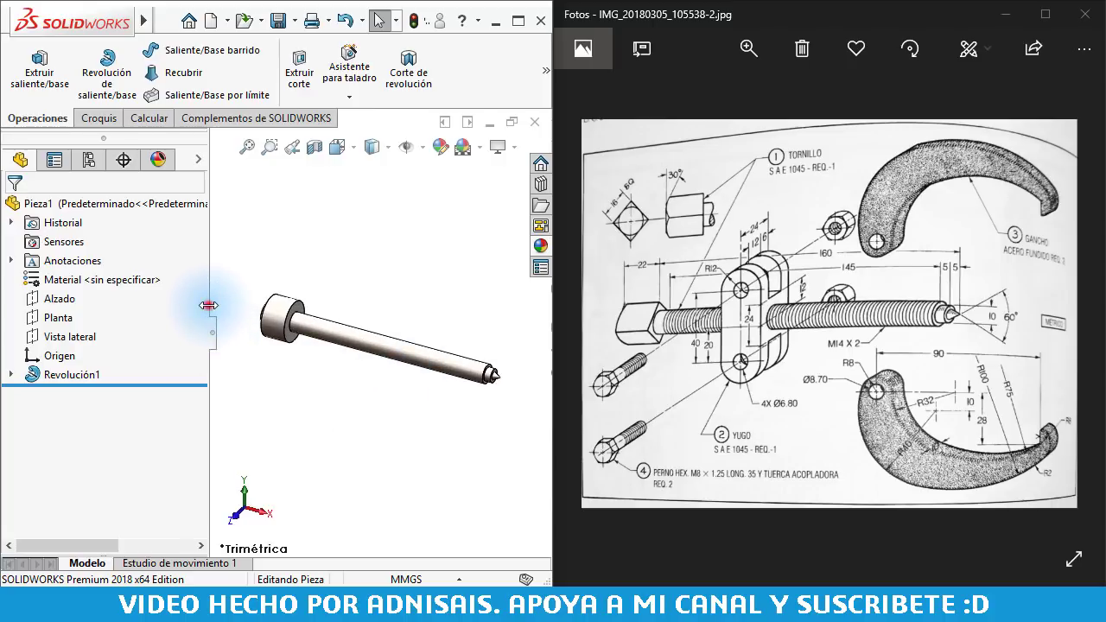
drag(208, 305, 162, 305)
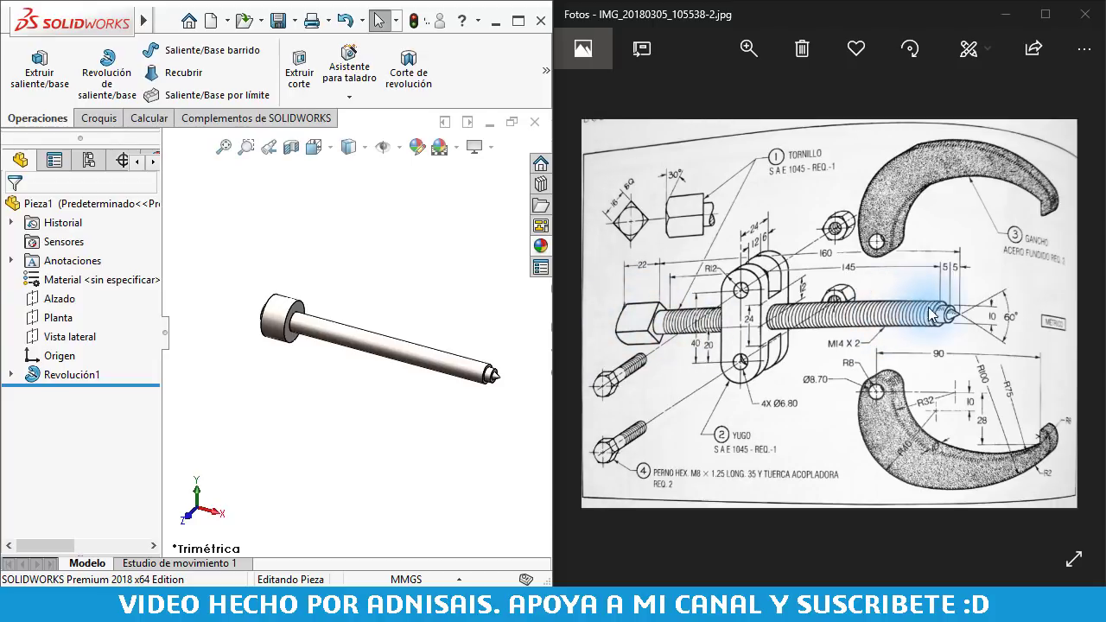
click(345, 282)
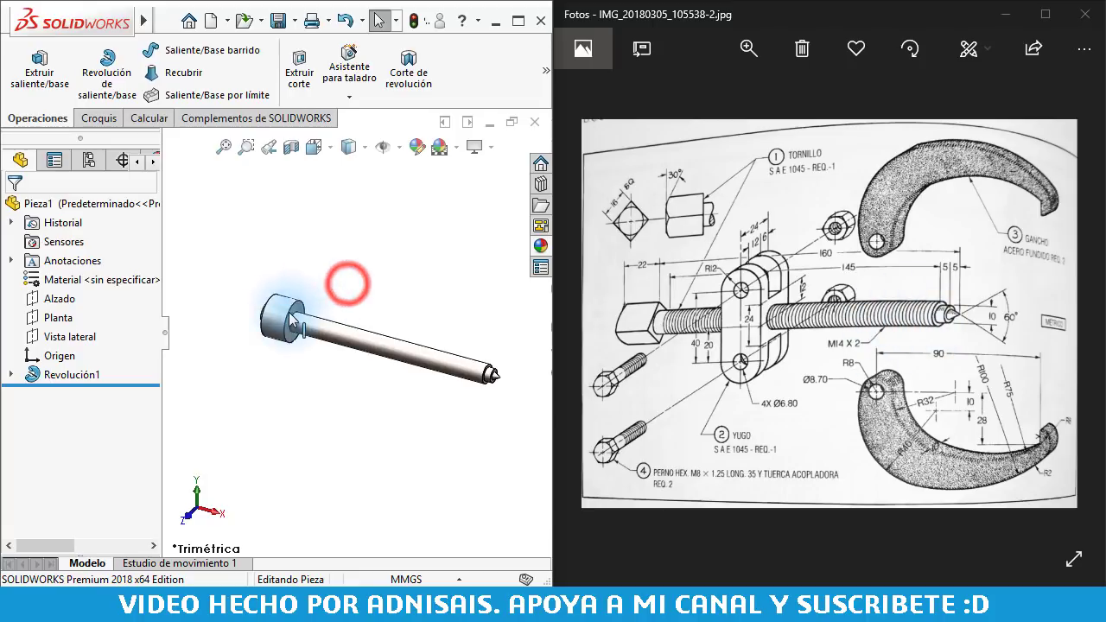
scroll(313, 324, down, 3)
scroll(309, 316, down, 2)
- Sketch a centre-point rectangle on the head's shoulder face, centred on the origin
click(312, 318)
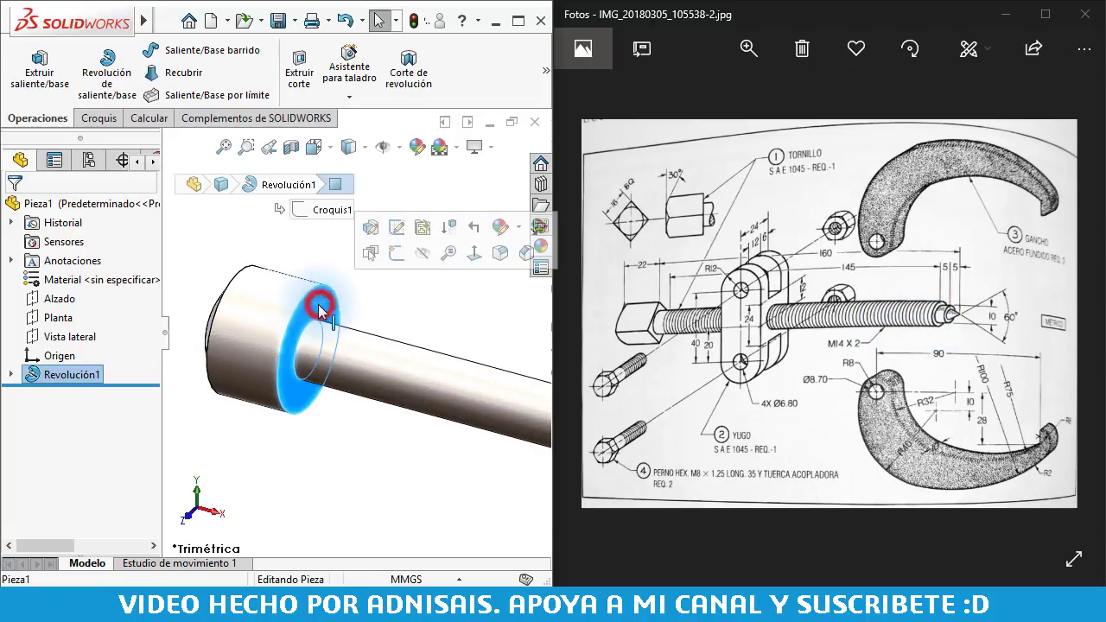
click(398, 253)
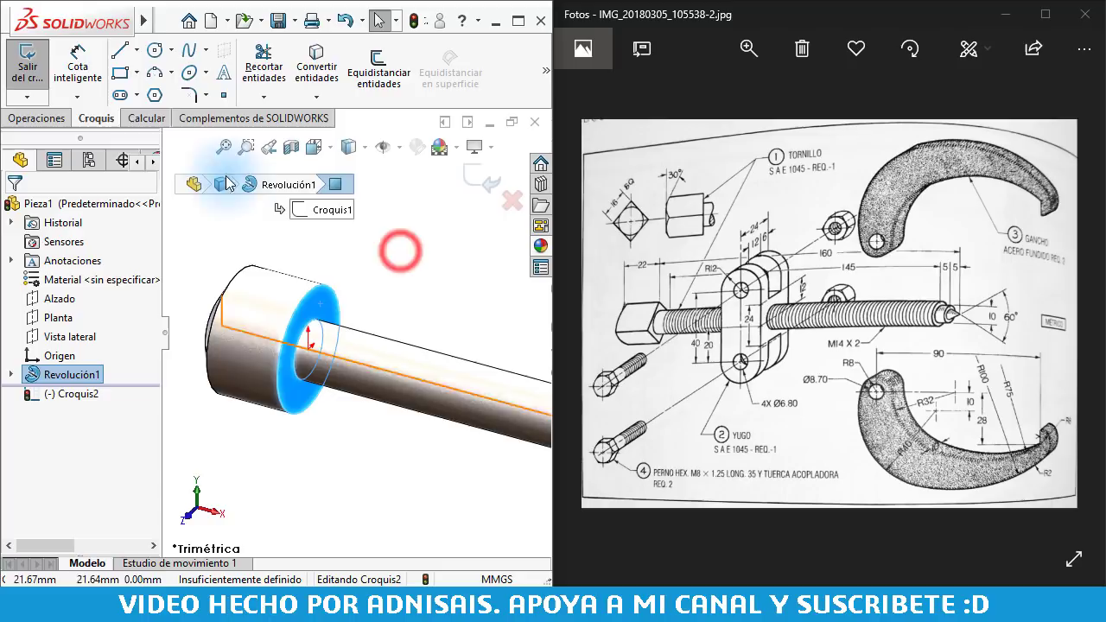
click(123, 78)
click(80, 272)
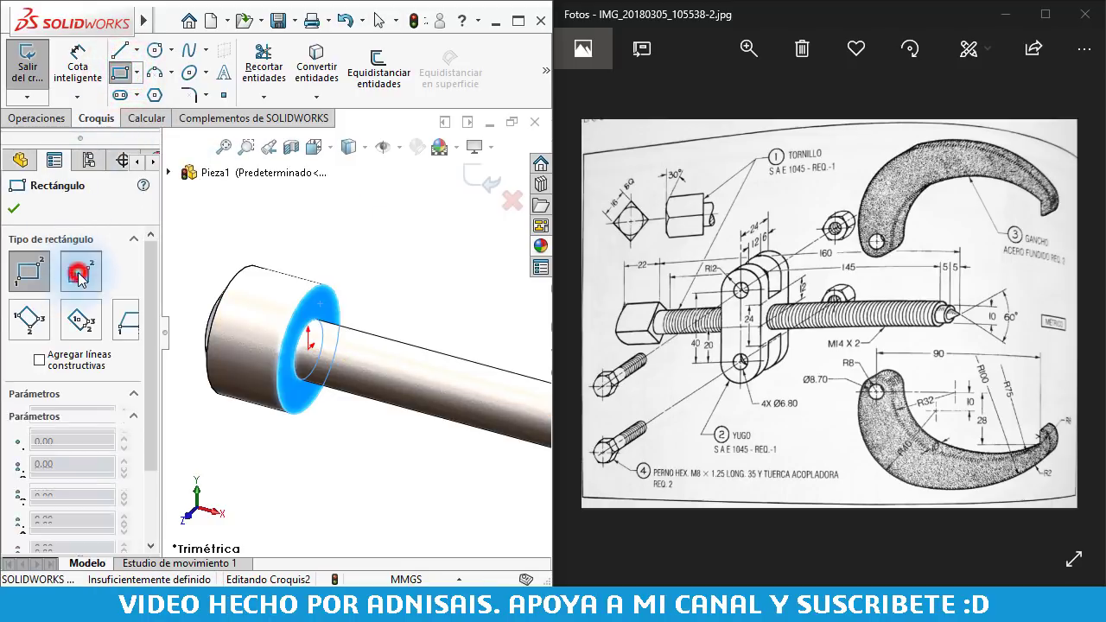
click(309, 346)
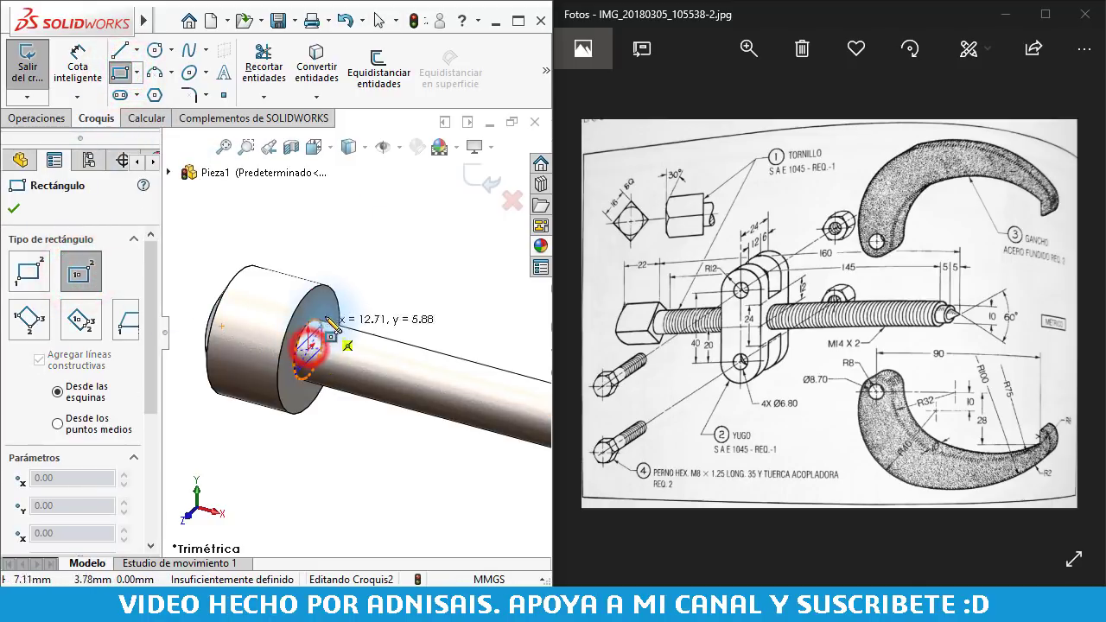
click(331, 304)
scroll(352, 339, down, 2)
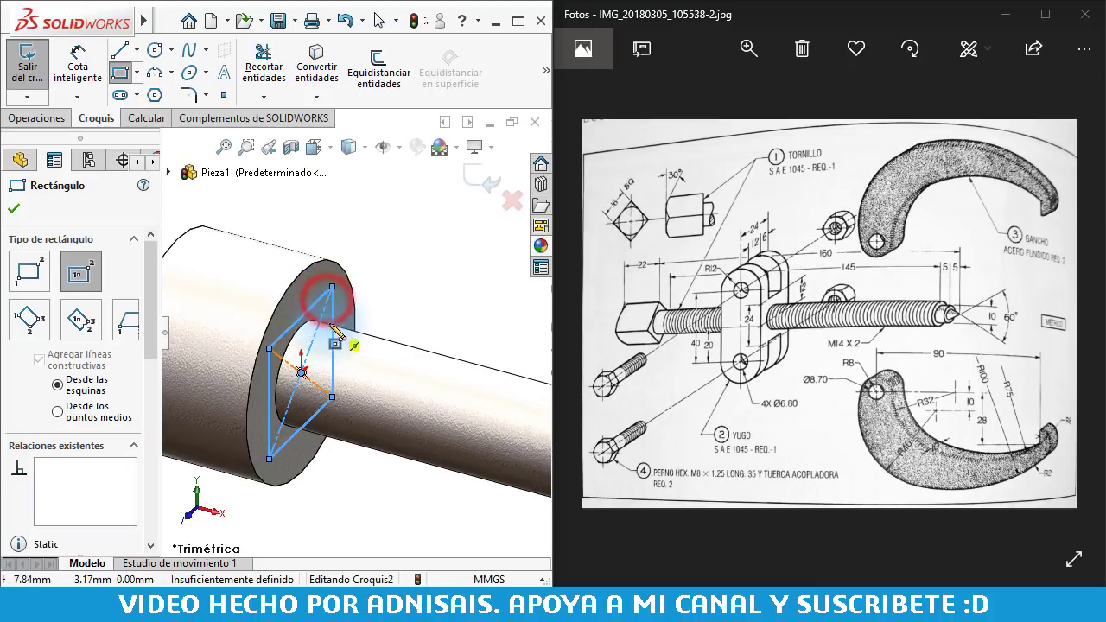
scroll(367, 328, down, 2)
key(Escape)
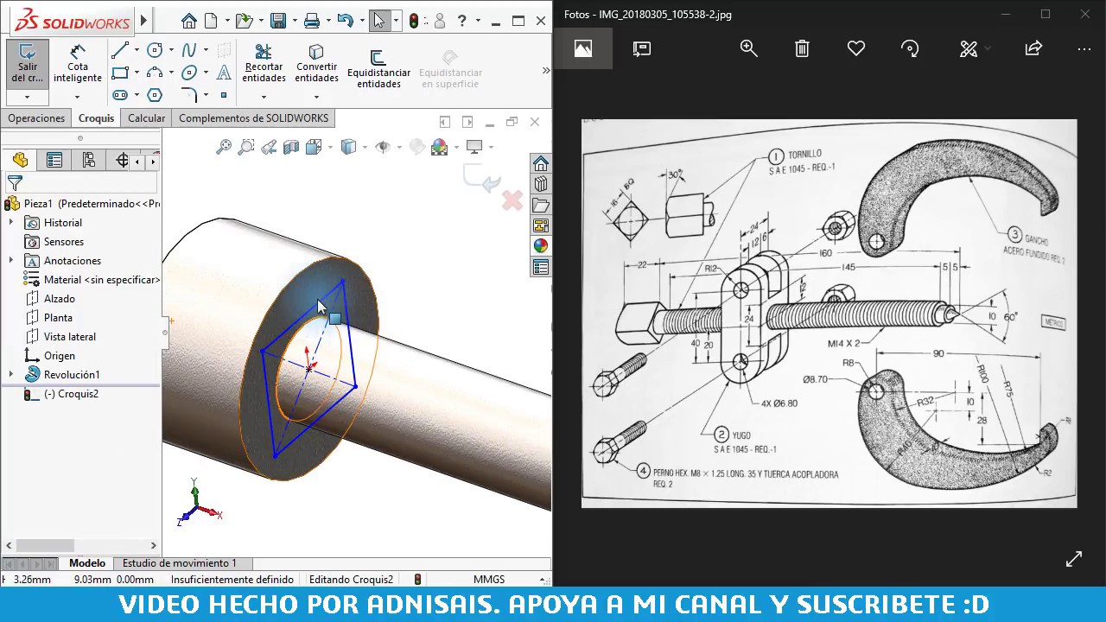
- Make two opposite rectangle sides equal and dimension one side to 16
click(322, 303)
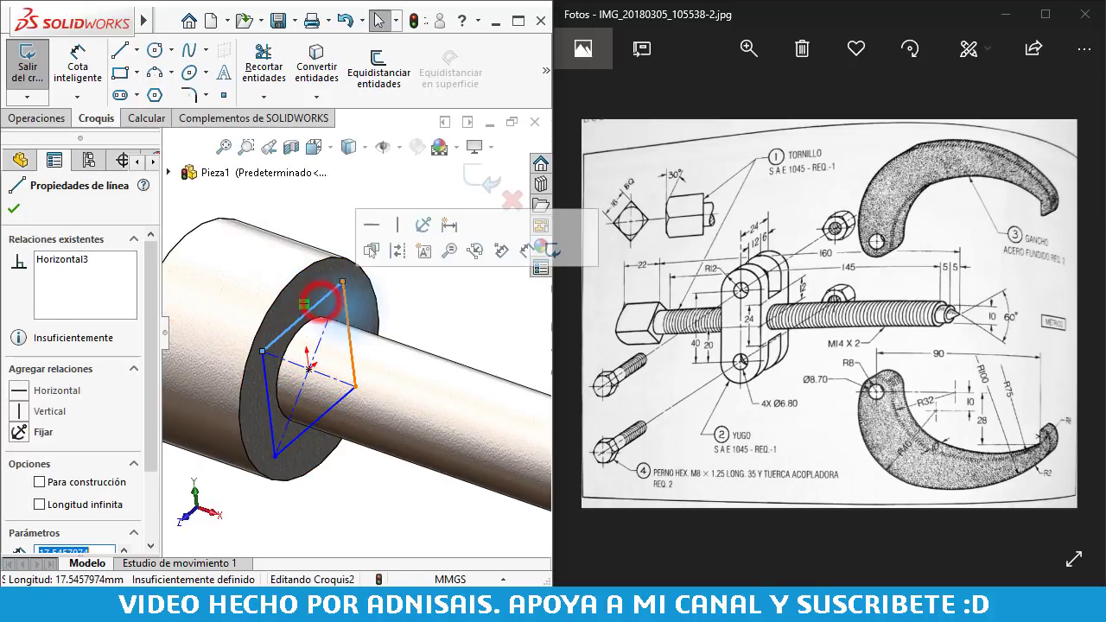
ctrl+click(348, 312)
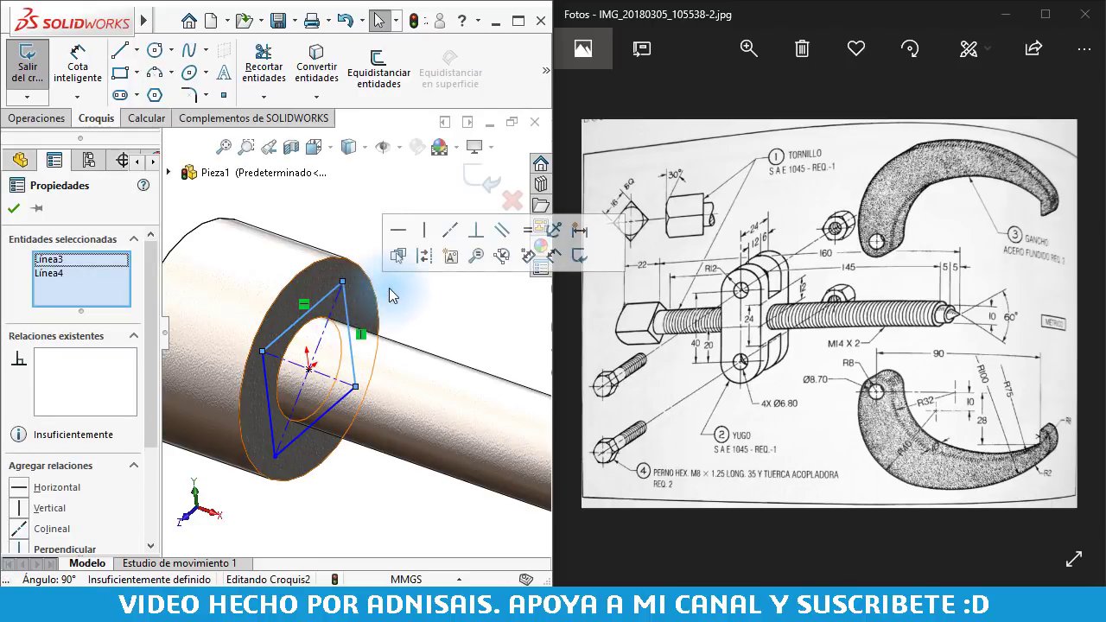
click(519, 234)
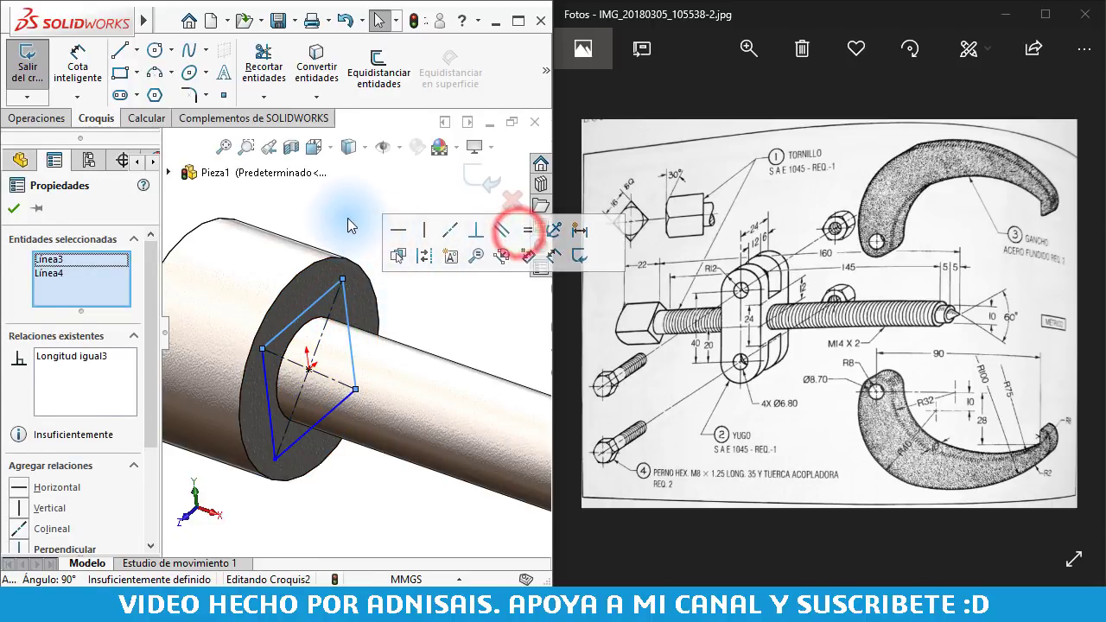
click(345, 217)
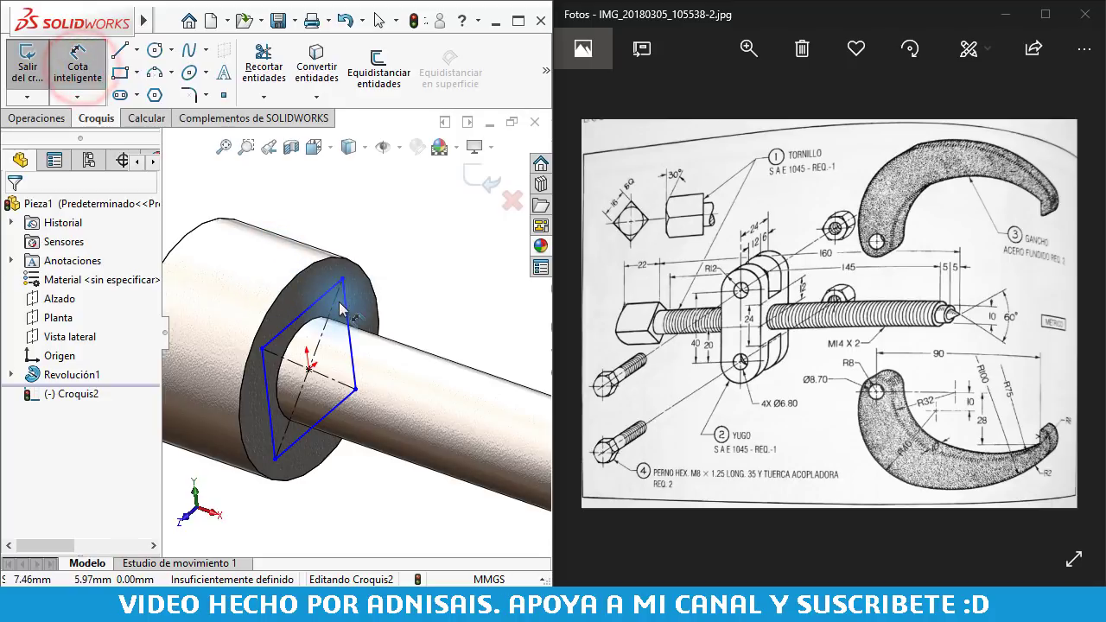
click(347, 304)
click(424, 280)
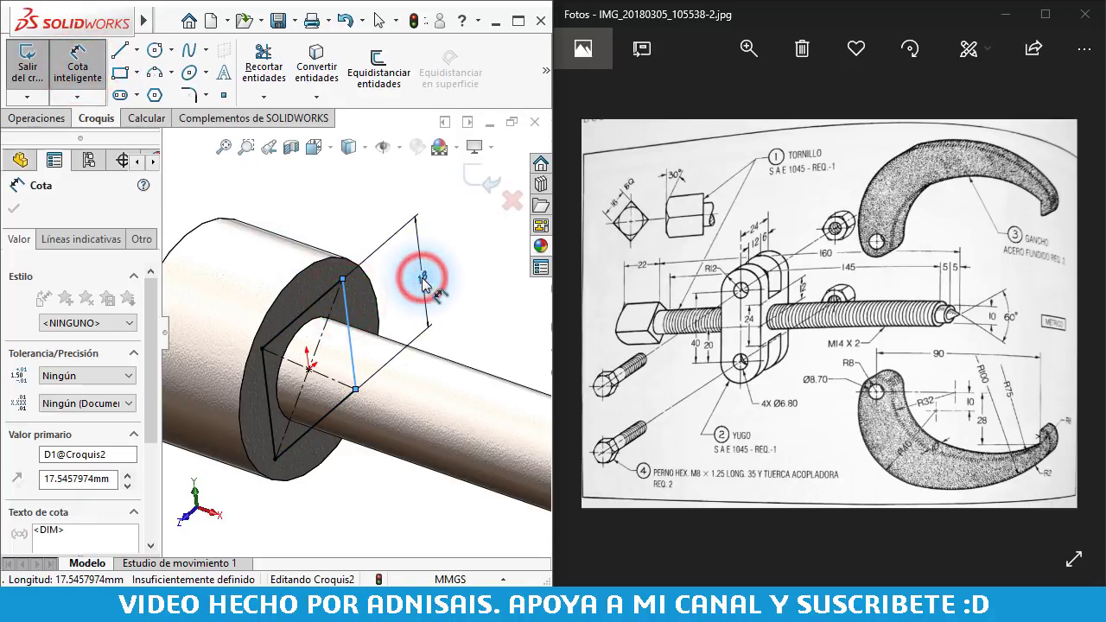
text(16)
key(Return)
key(Escape)
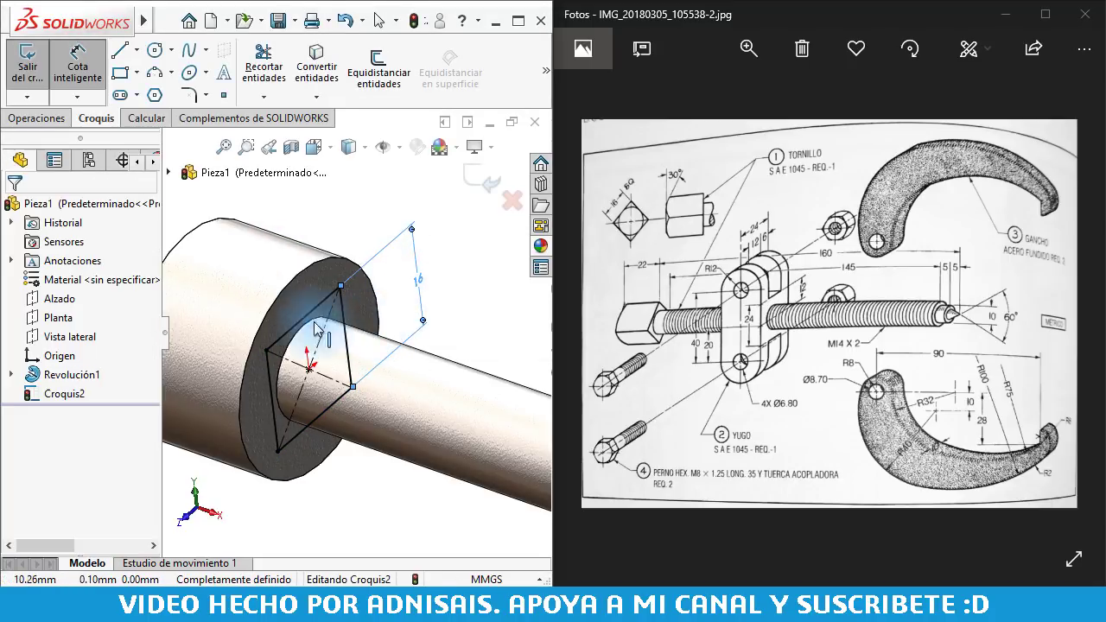
key(Escape)
middle_drag(317, 352, 320, 342)
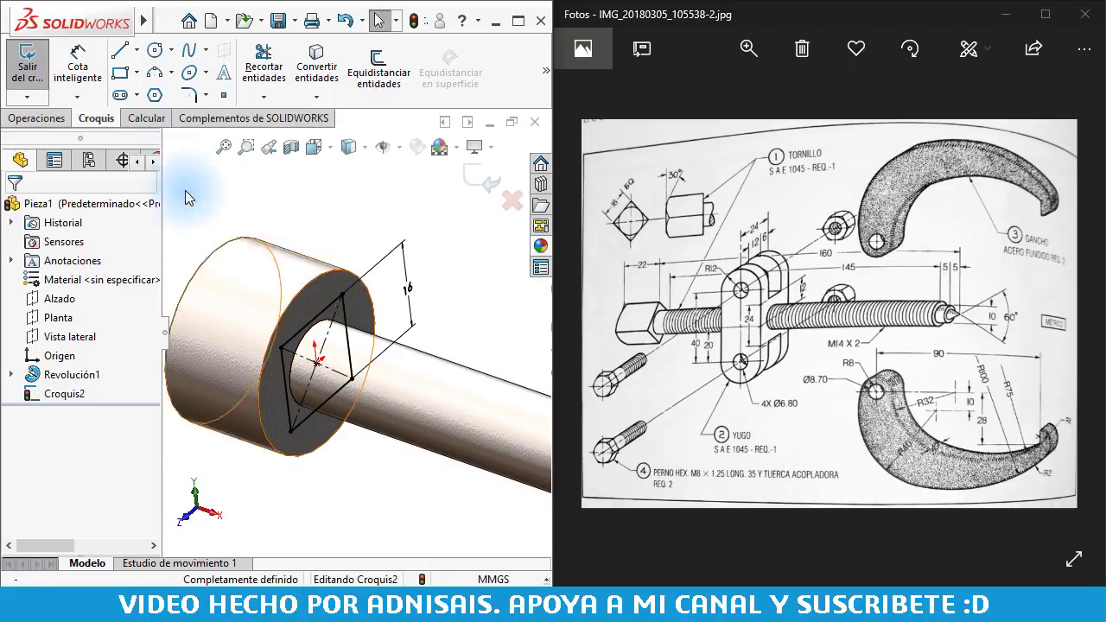
- Extrude-cut the square sketch Through All, flipping the side to cut outside the square
click(40, 121)
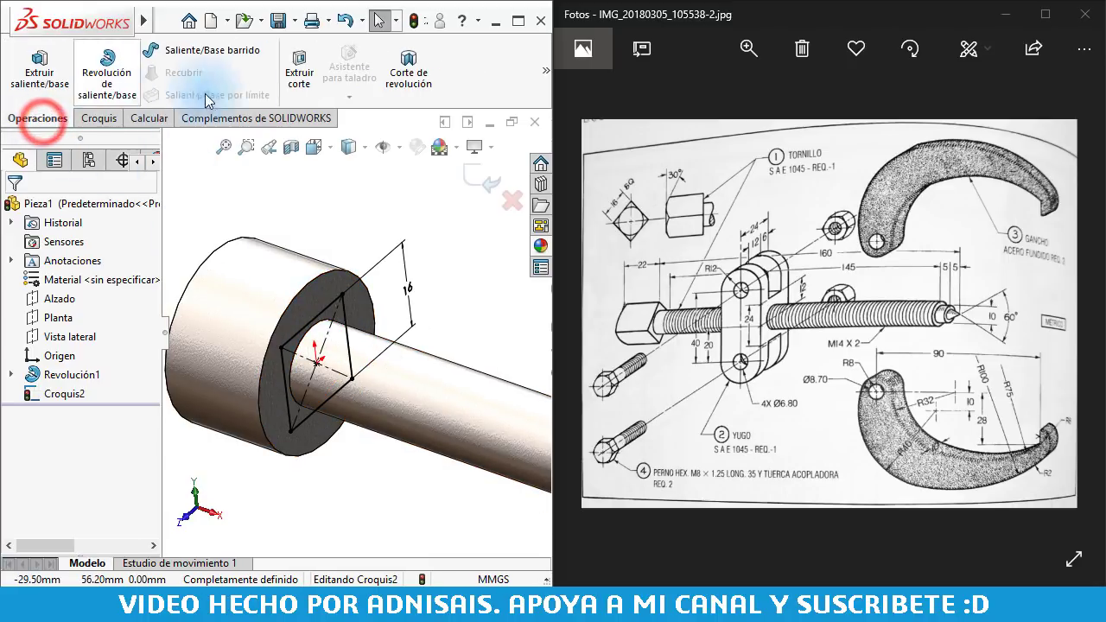
click(303, 77)
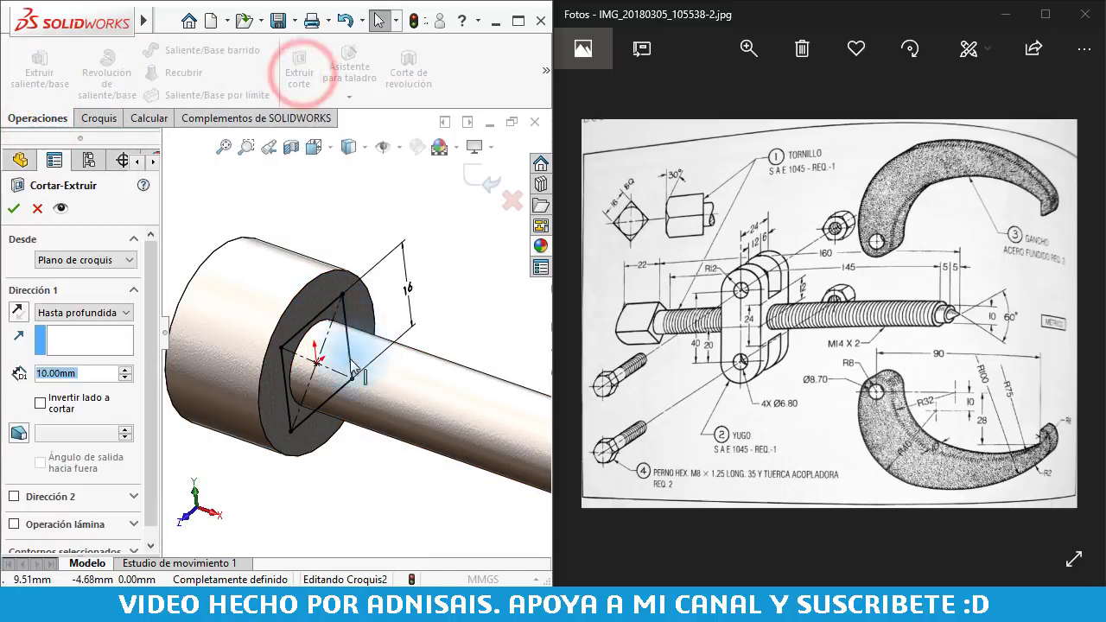
click(60, 313)
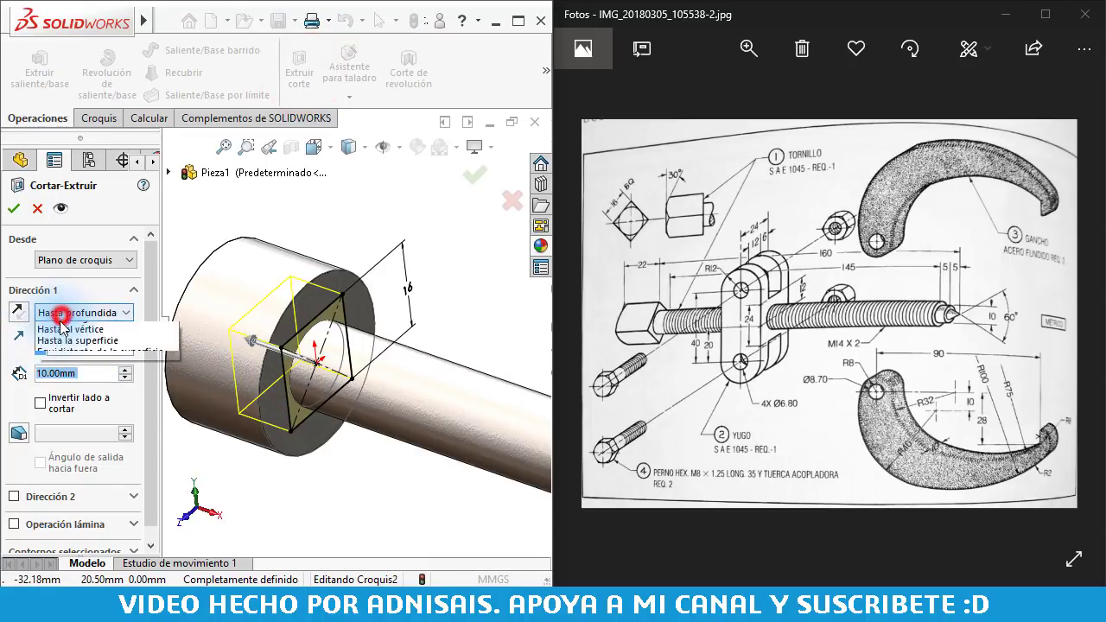
click(58, 335)
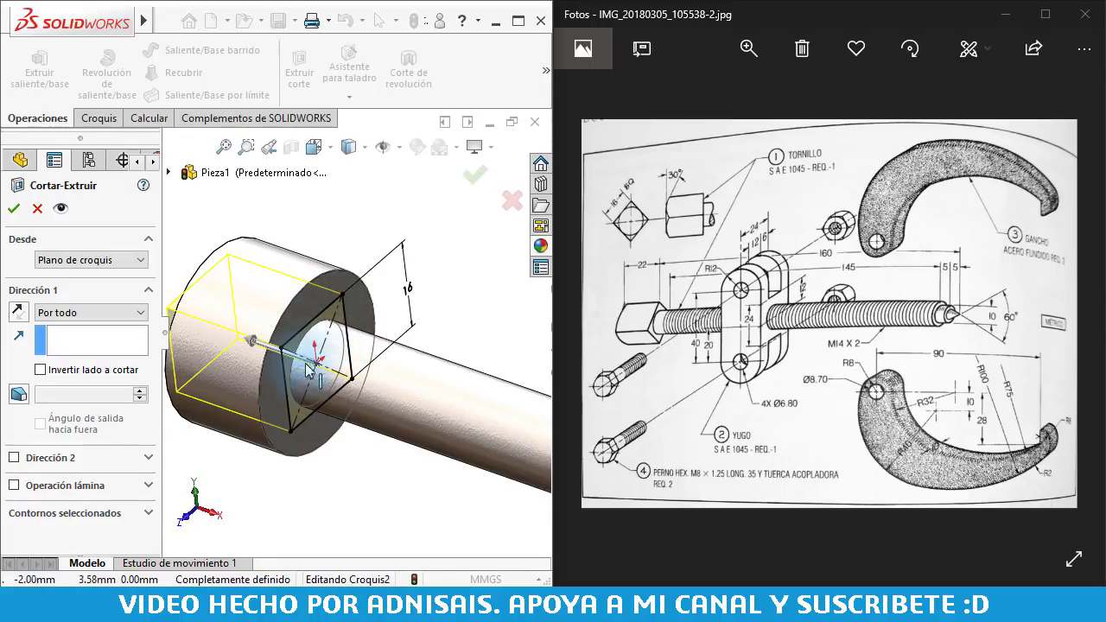
click(39, 370)
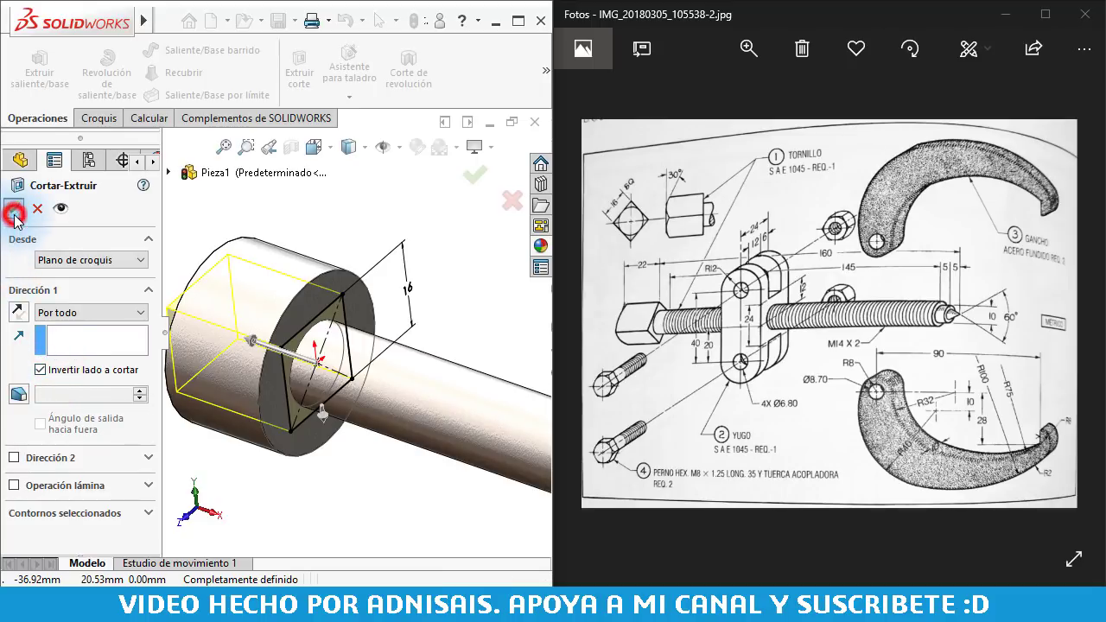
click(14, 213)
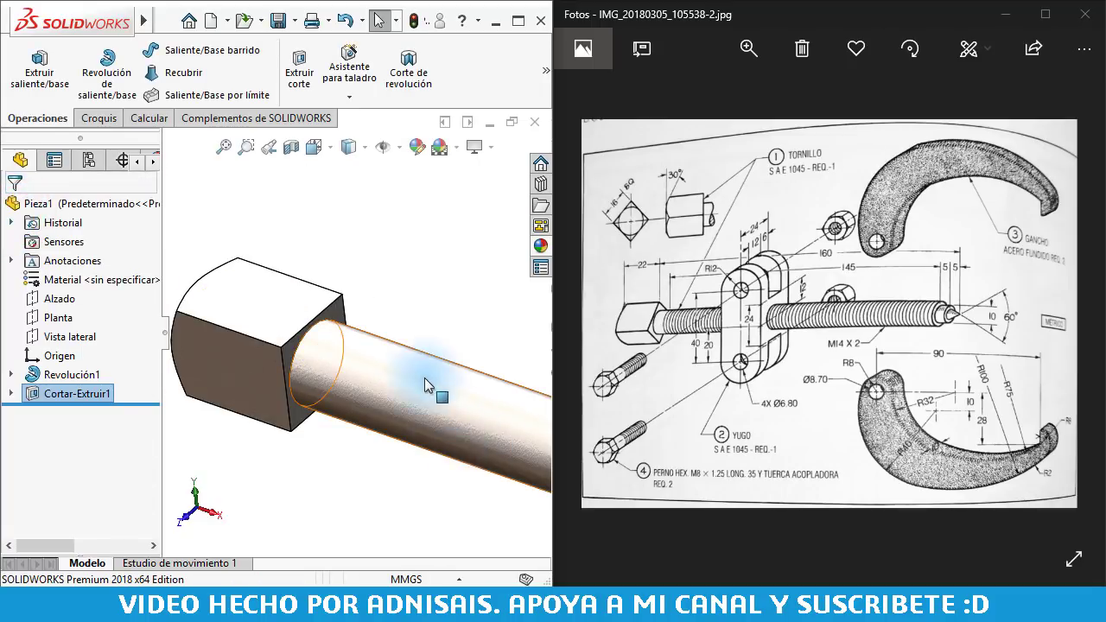
- Orbit and zoom around the square head and pointed shaft end to inspect the blank
mouse_move(424, 377)
middle_down()
mouse_move(443, 370)
mouse_move(442, 385)
mouse_move(254, 309)
middle_up()
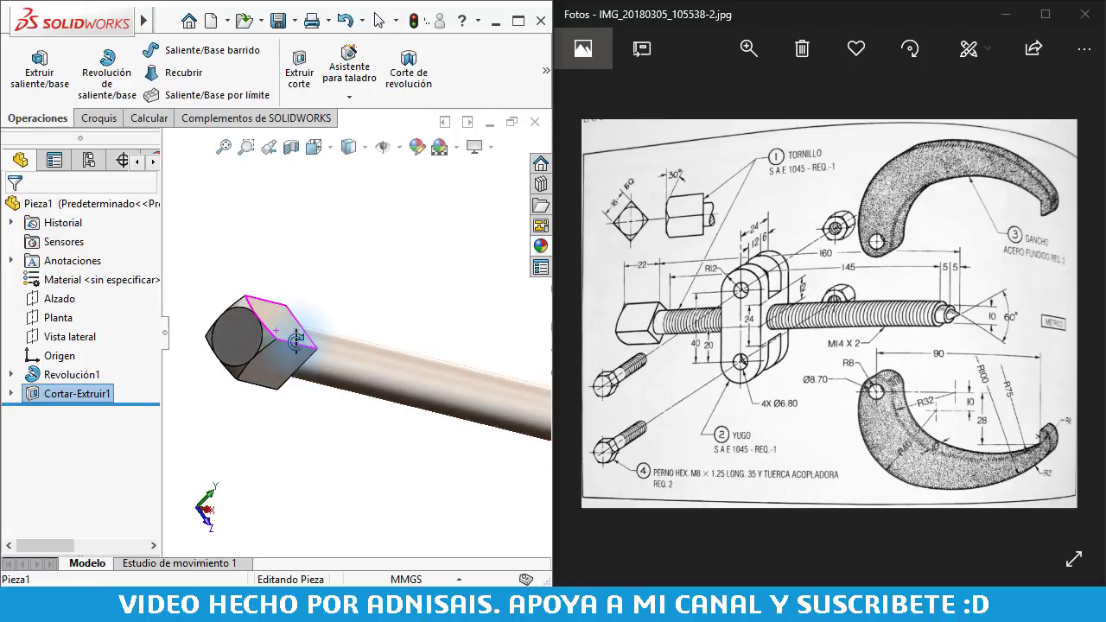
scroll(254, 309, down, 2)
scroll(248, 306, down, 2)
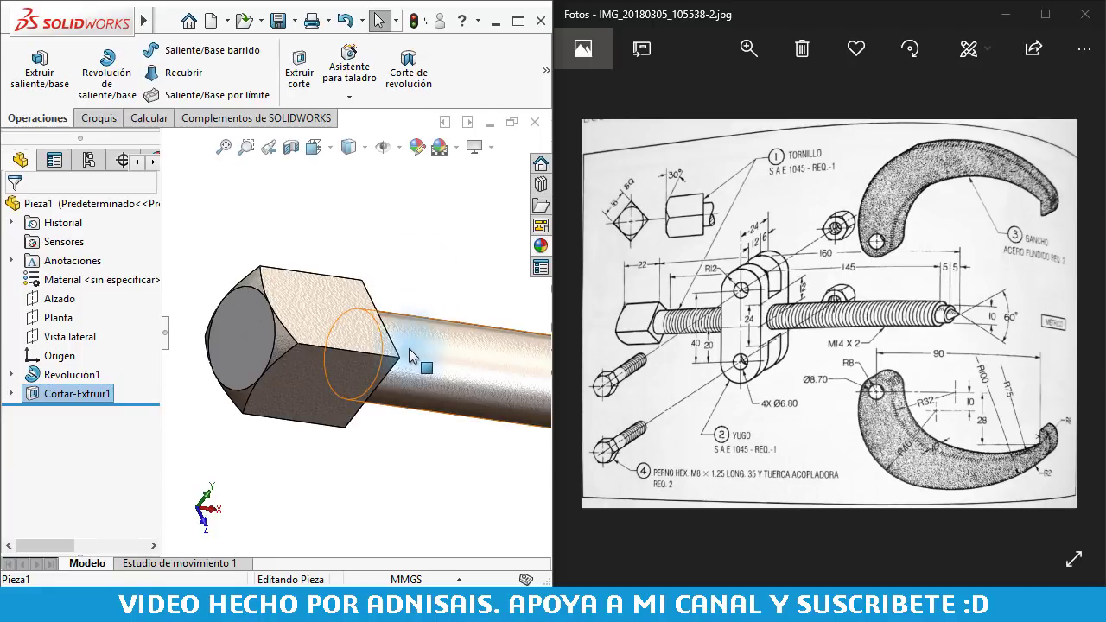
middle_drag(420, 362, 382, 349)
scroll(383, 349, up, 1)
scroll(420, 357, up, 3)
scroll(445, 380, up, 1)
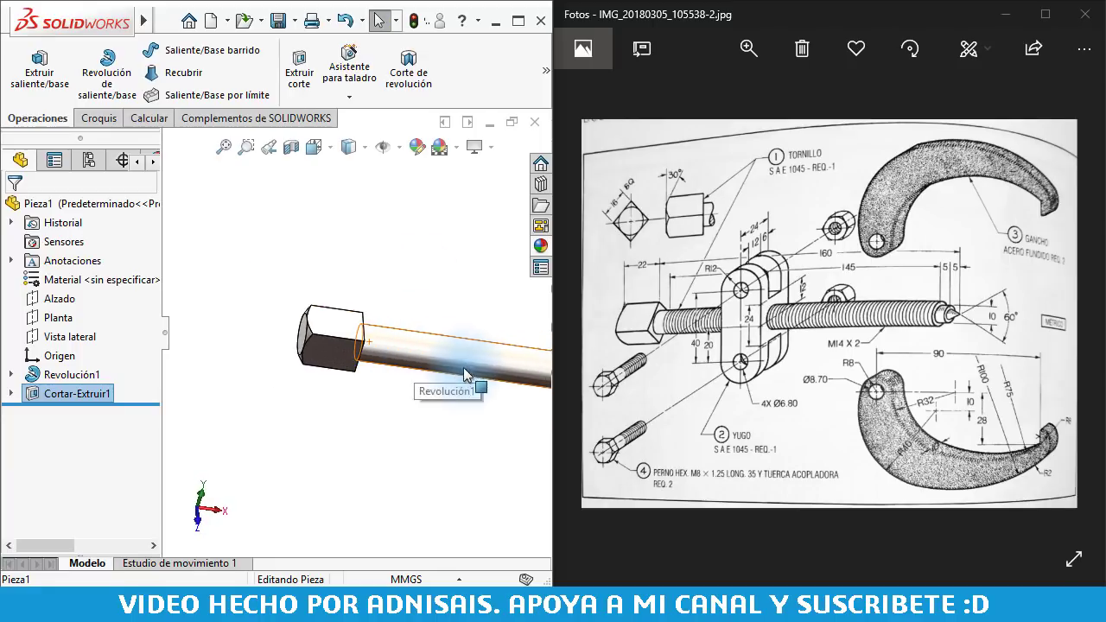
scroll(467, 341, down, 2)
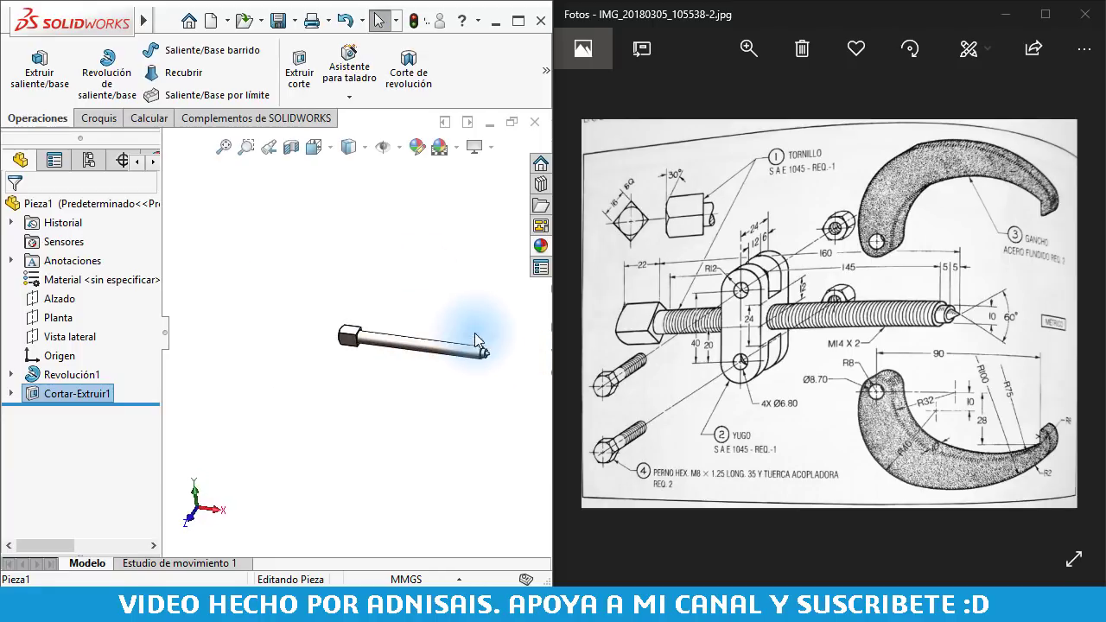
scroll(479, 358, down, 1)
scroll(432, 354, down, 2)
scroll(412, 361, down, 1)
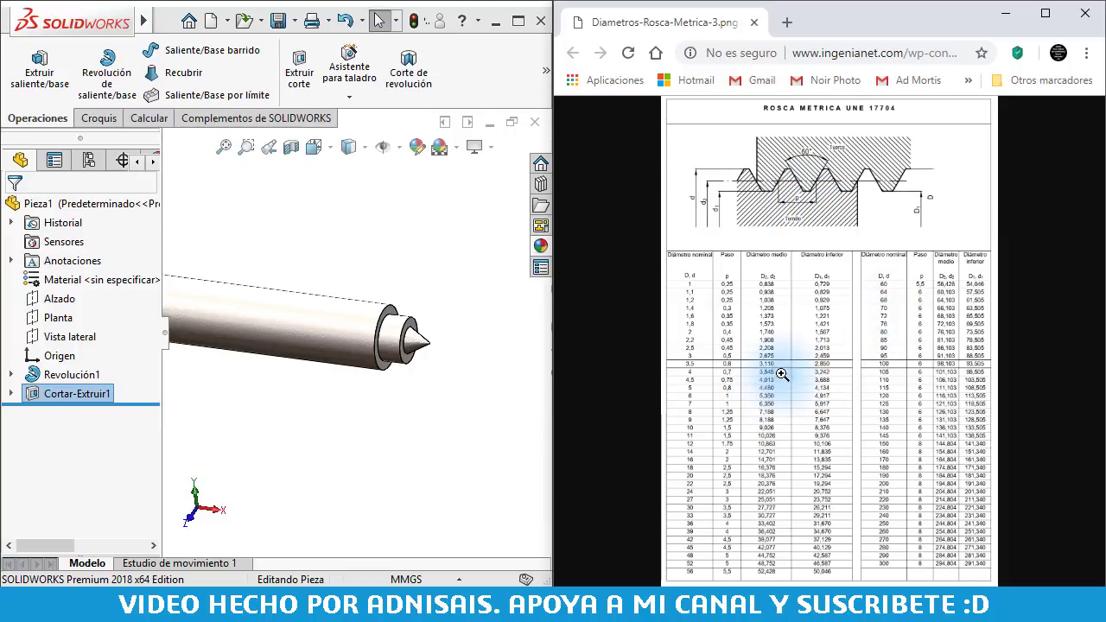
- Zoom into the thread chart and scroll to the 60° profile and the 14 mm row (pitch 2)
click(788, 181)
click(784, 179)
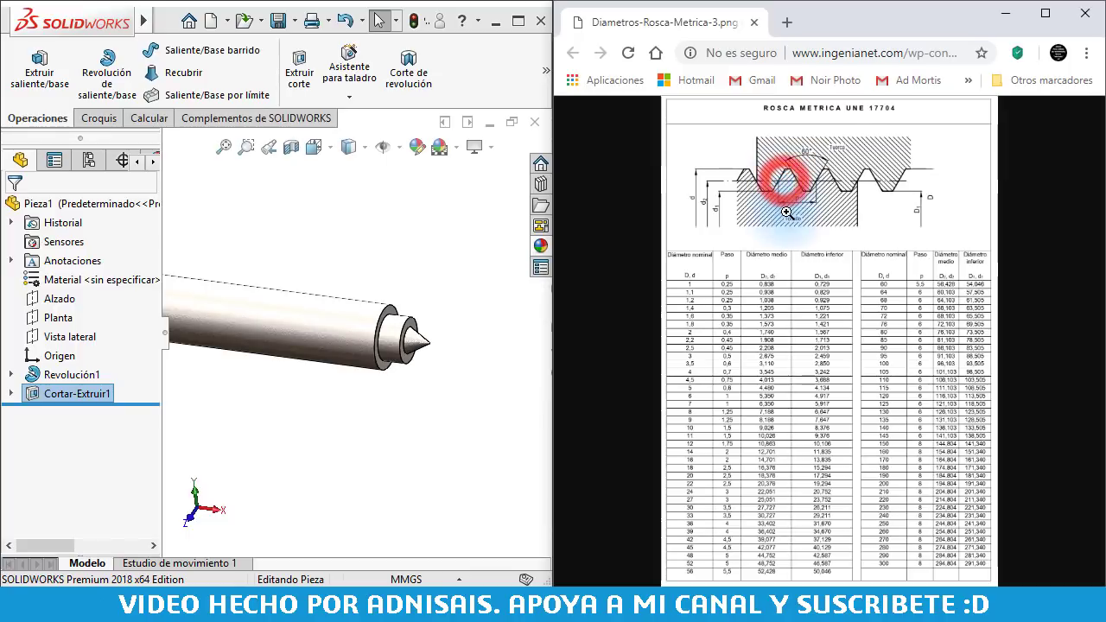
click(787, 209)
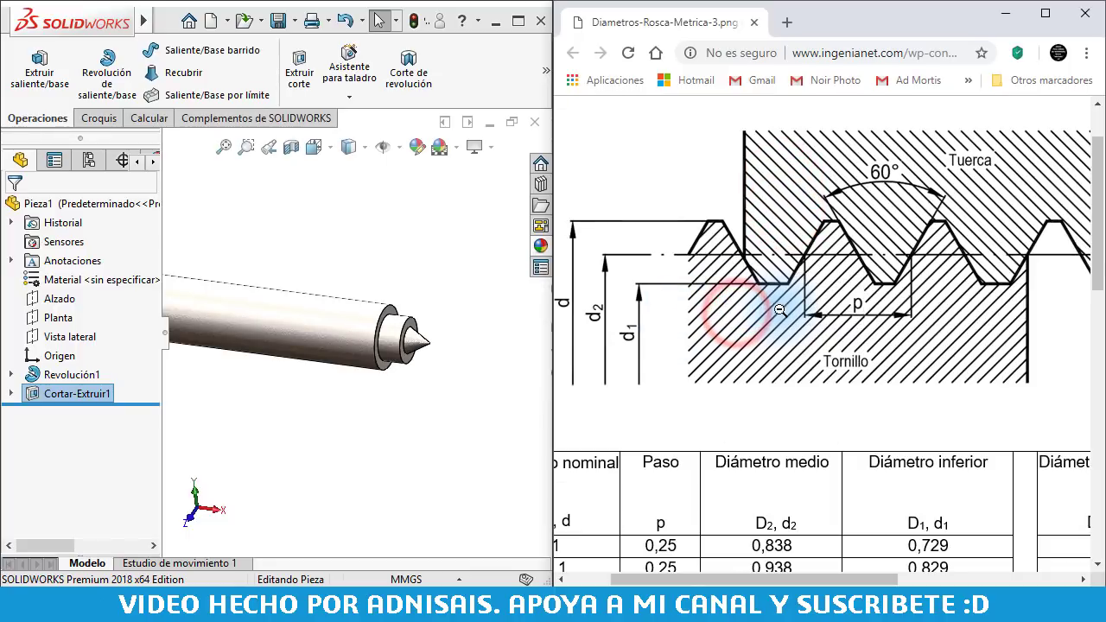
drag(734, 316, 983, 283)
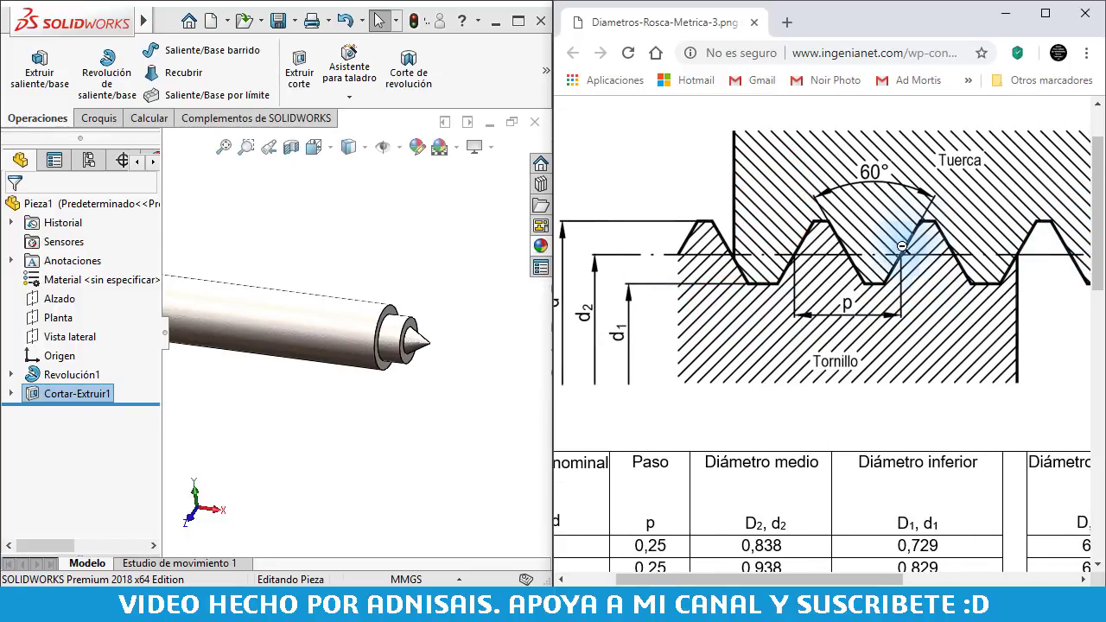
drag(1092, 222, 1092, 229)
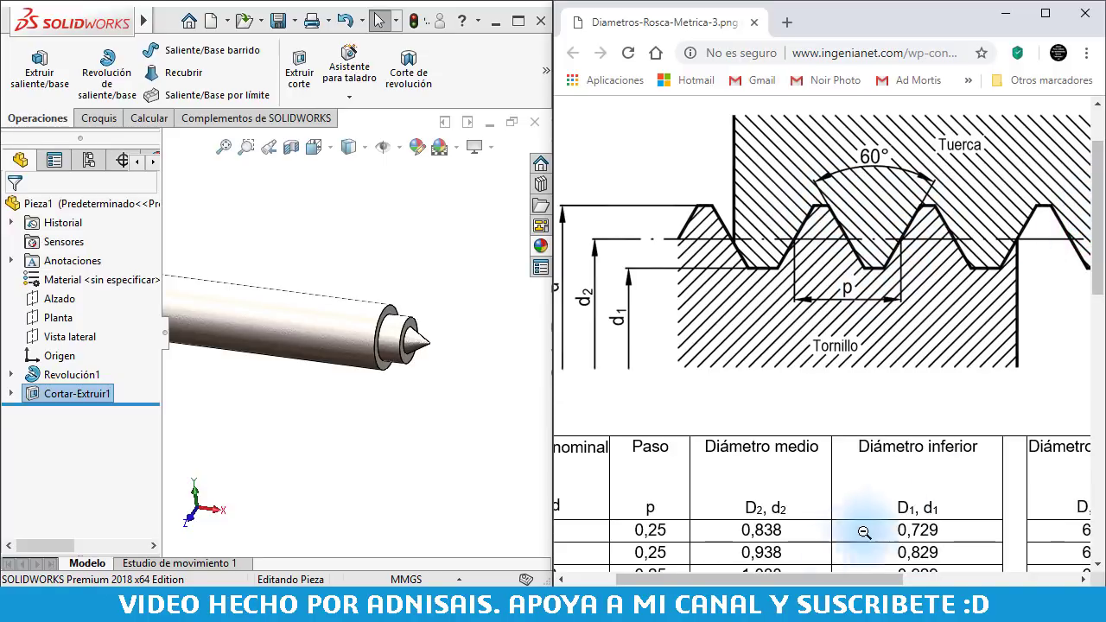
drag(855, 579, 826, 579)
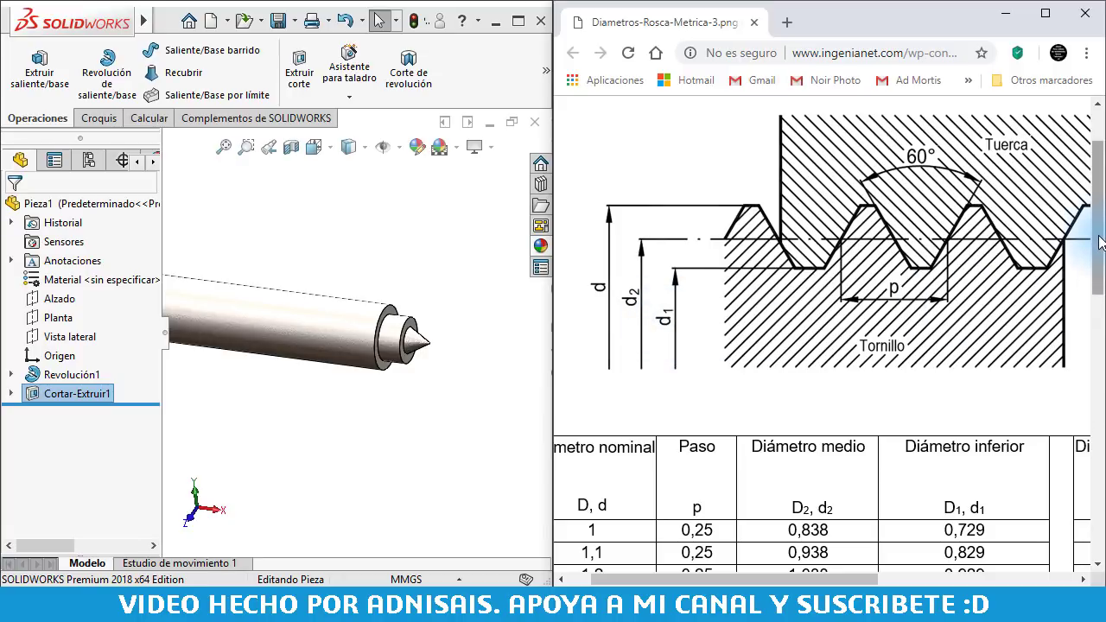
drag(1100, 242, 1097, 344)
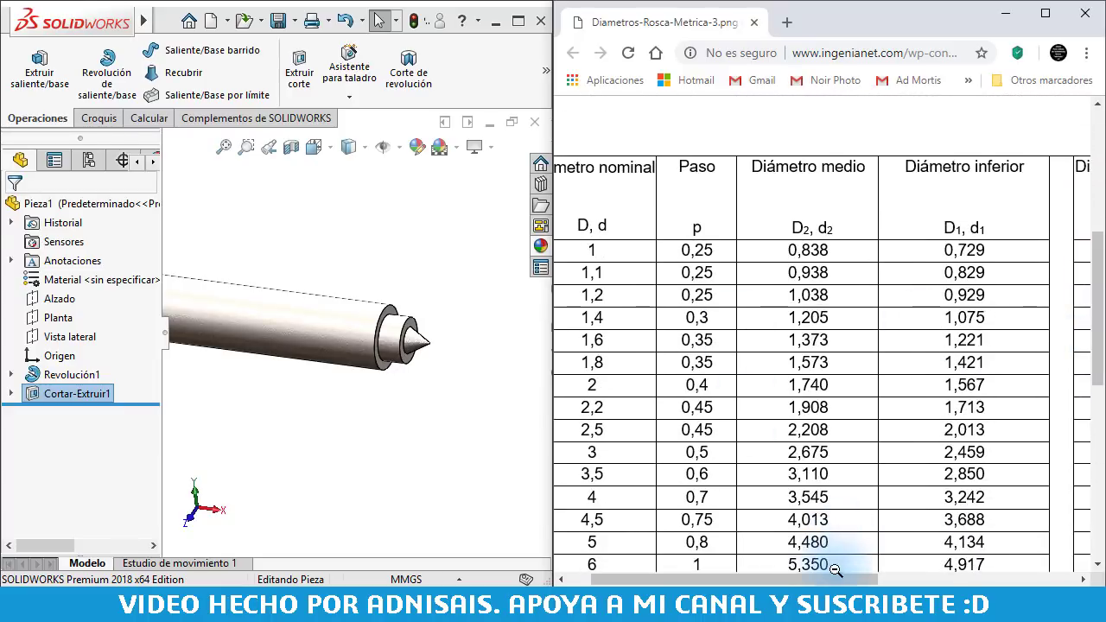
drag(833, 578, 650, 336)
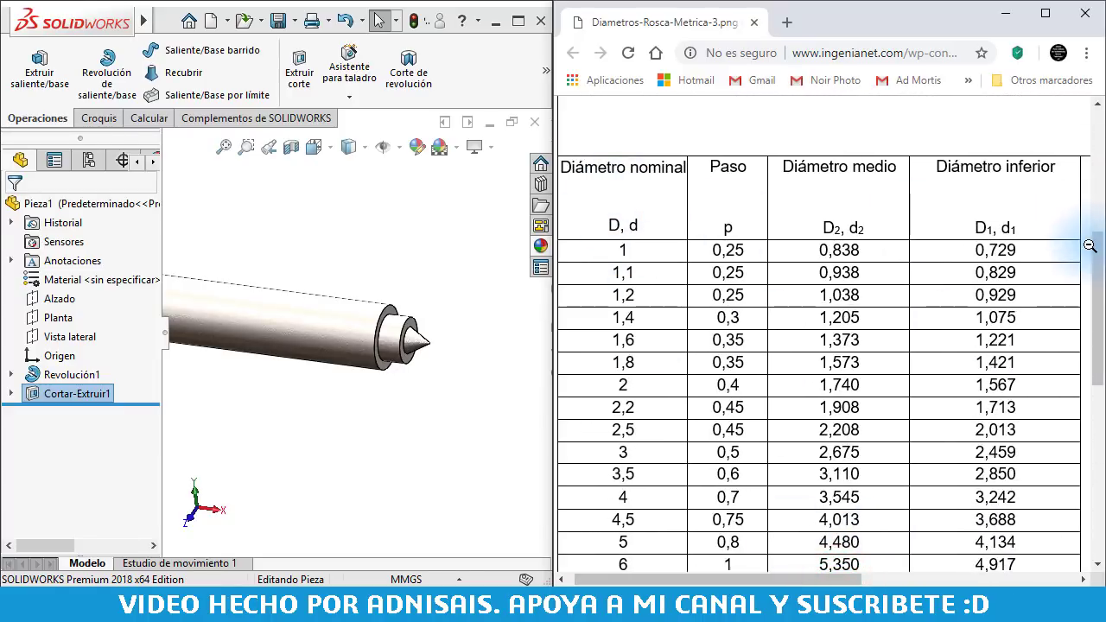
drag(1096, 264, 1053, 377)
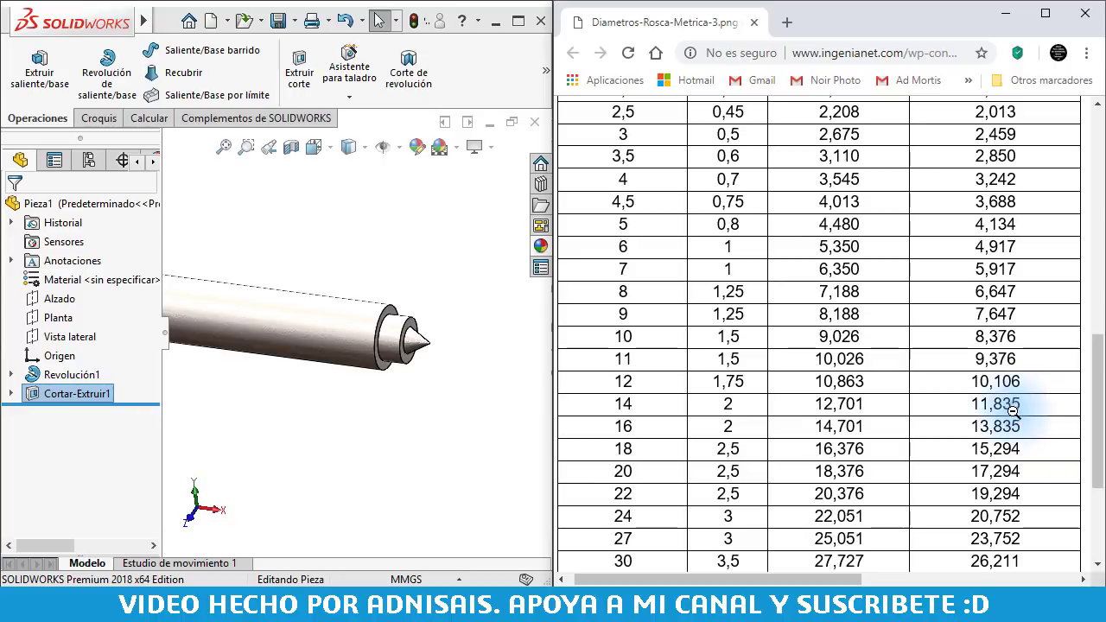
click(447, 357)
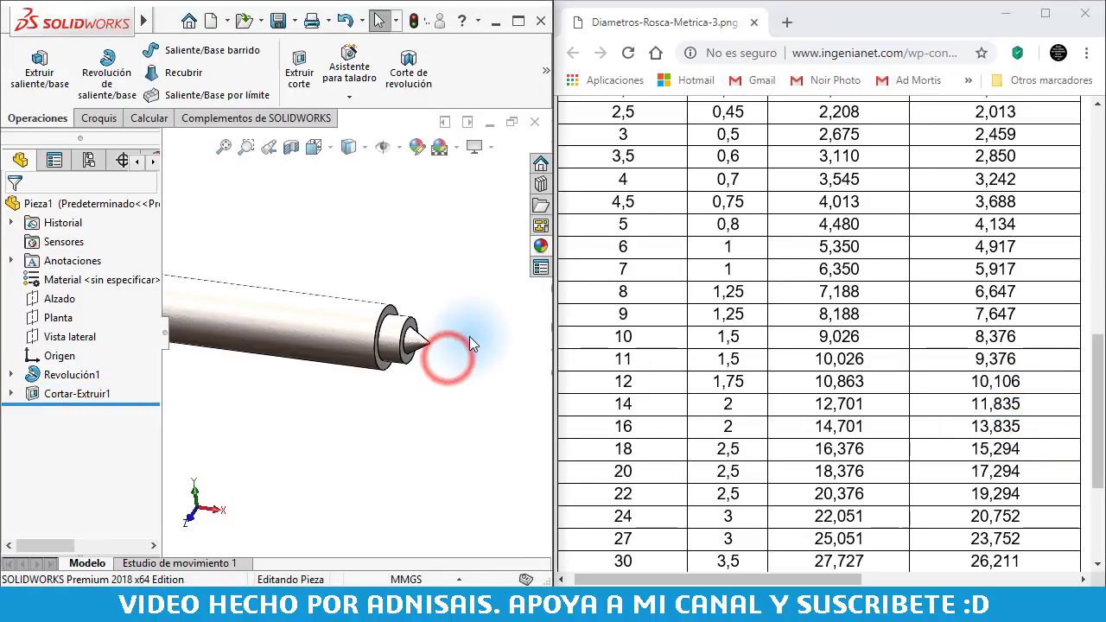
- Sketch a circle centred on the origin on the shank's end face
middle_drag(468, 321, 371, 302)
scroll(372, 302, down, 3)
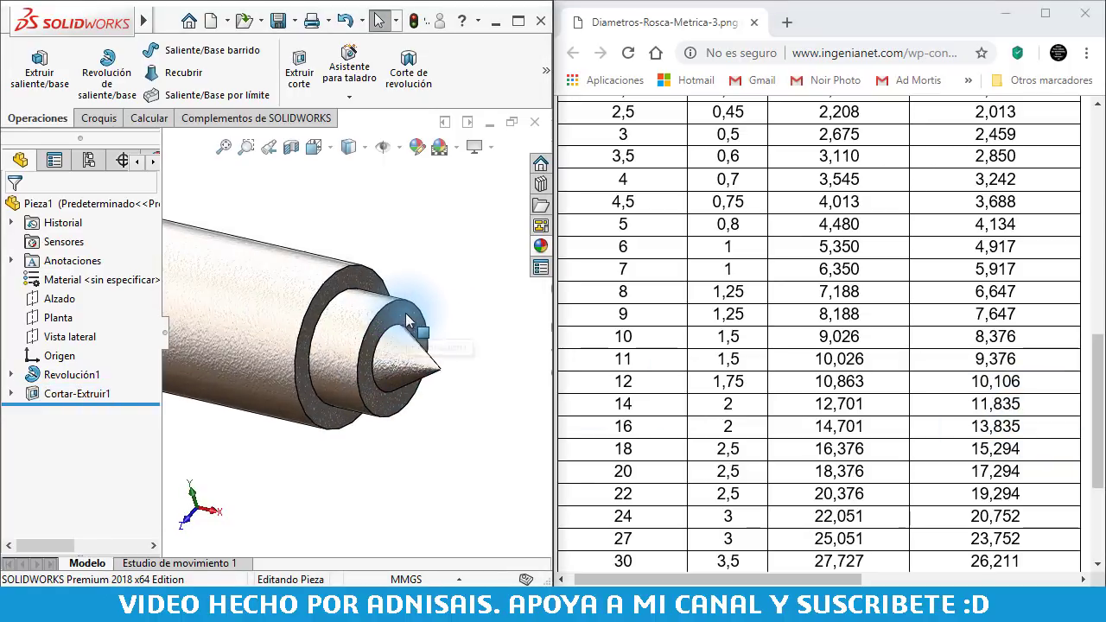
click(353, 278)
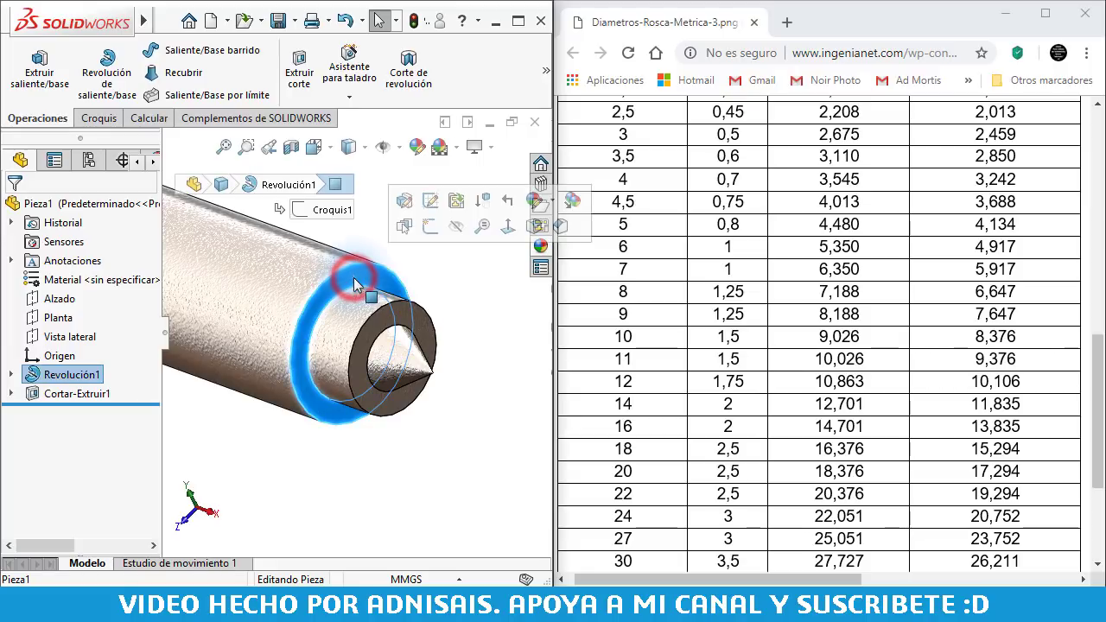
click(429, 224)
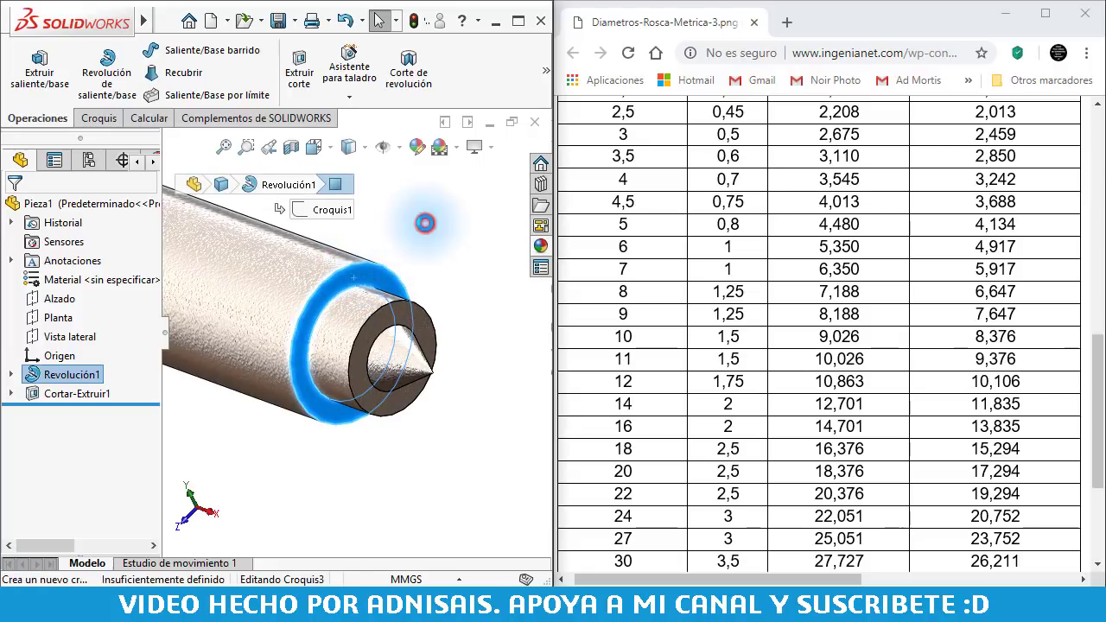
click(154, 52)
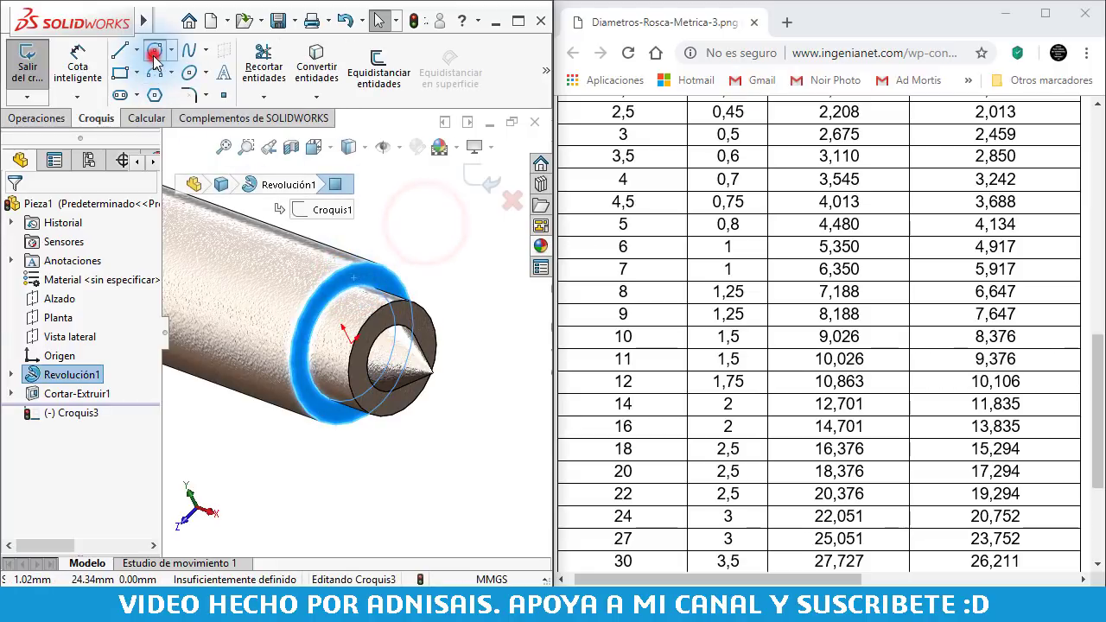
click(351, 344)
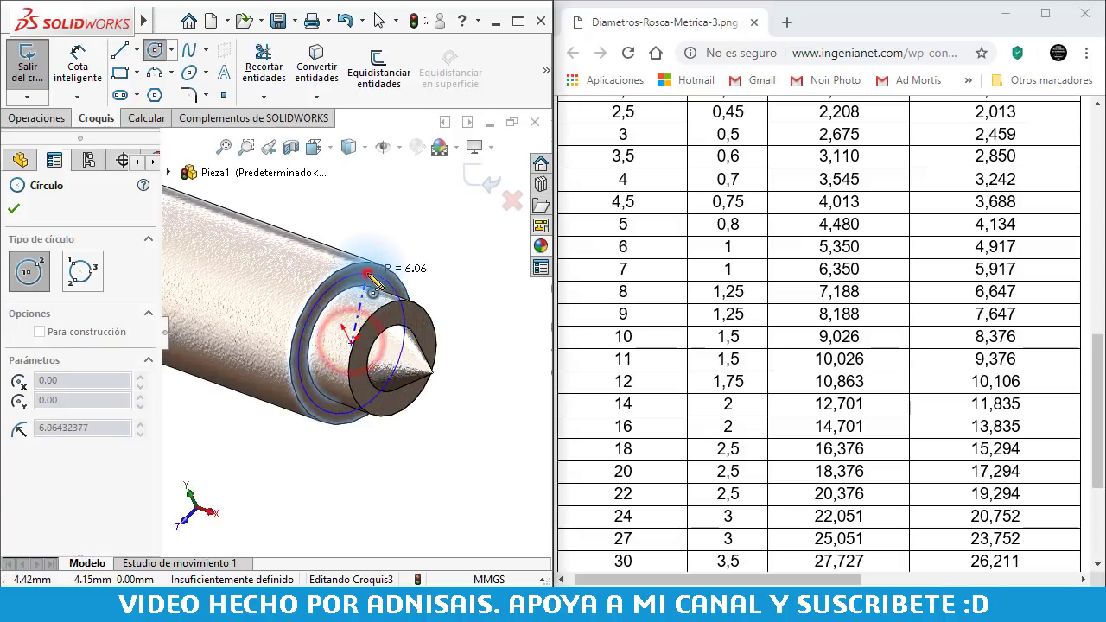
click(363, 265)
- Dimension the circle's diameter to the 11.835 mm minor diameter
click(78, 76)
click(383, 284)
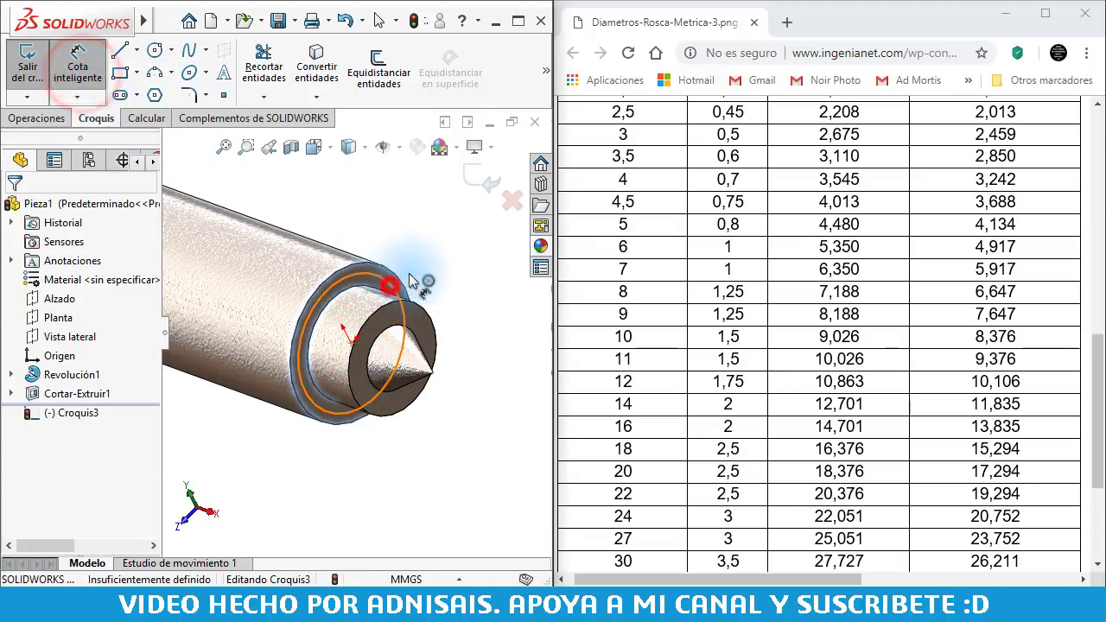
click(429, 256)
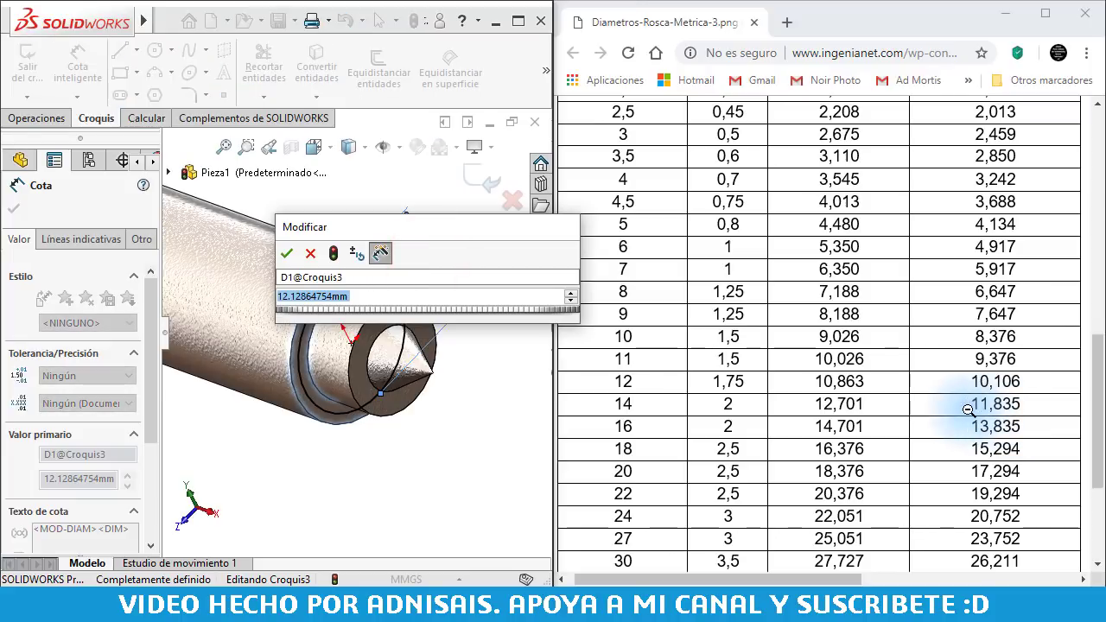
text(11.835)
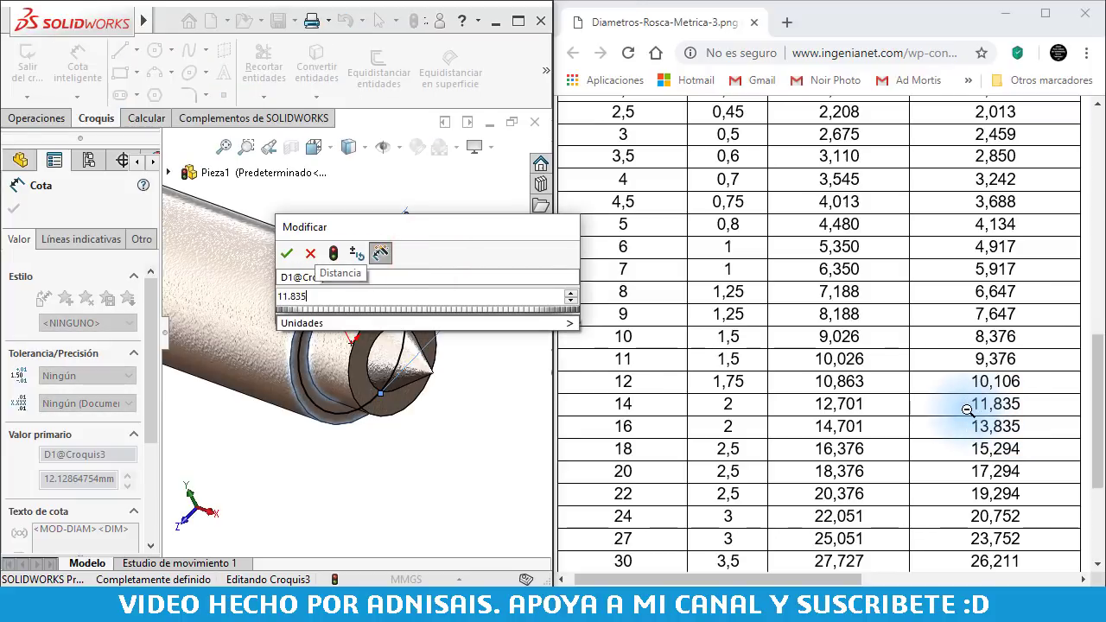
key(Return)
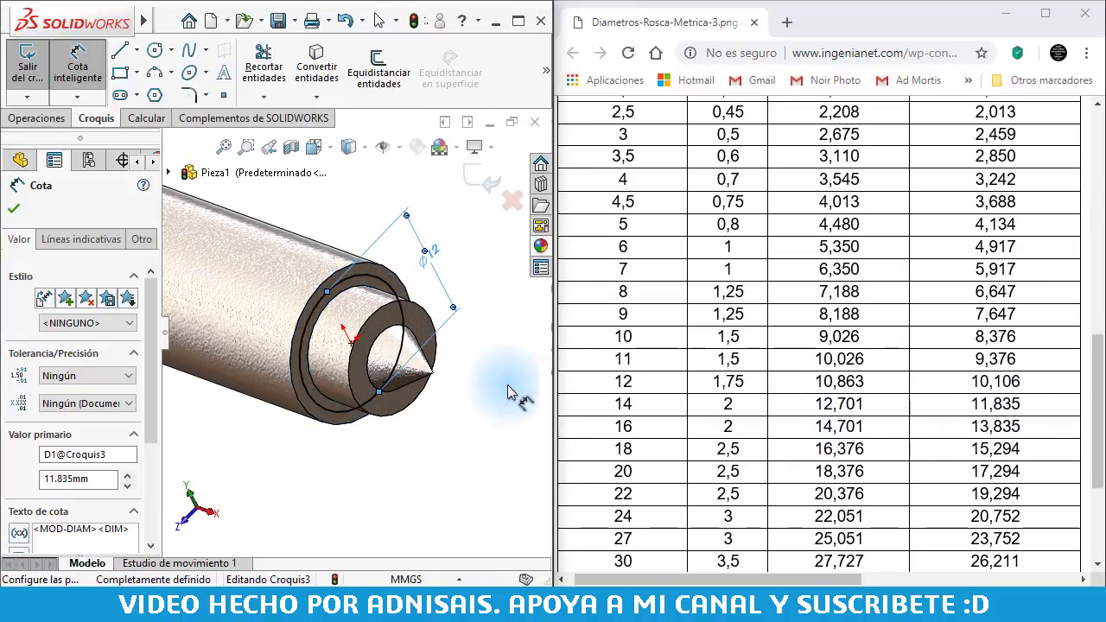
click(458, 369)
click(454, 434)
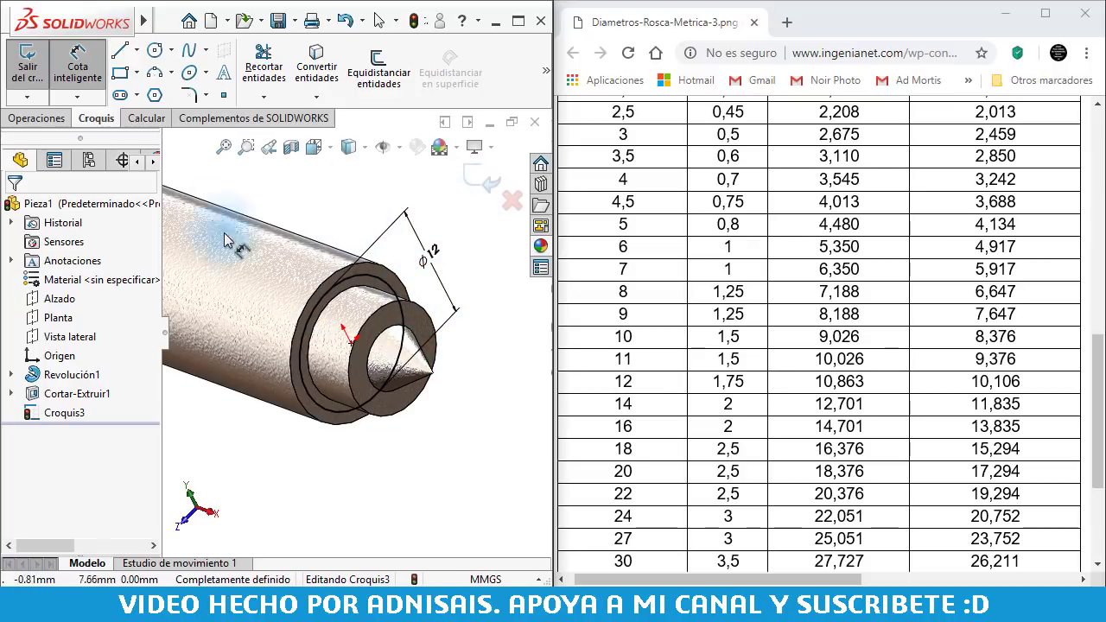
click(309, 210)
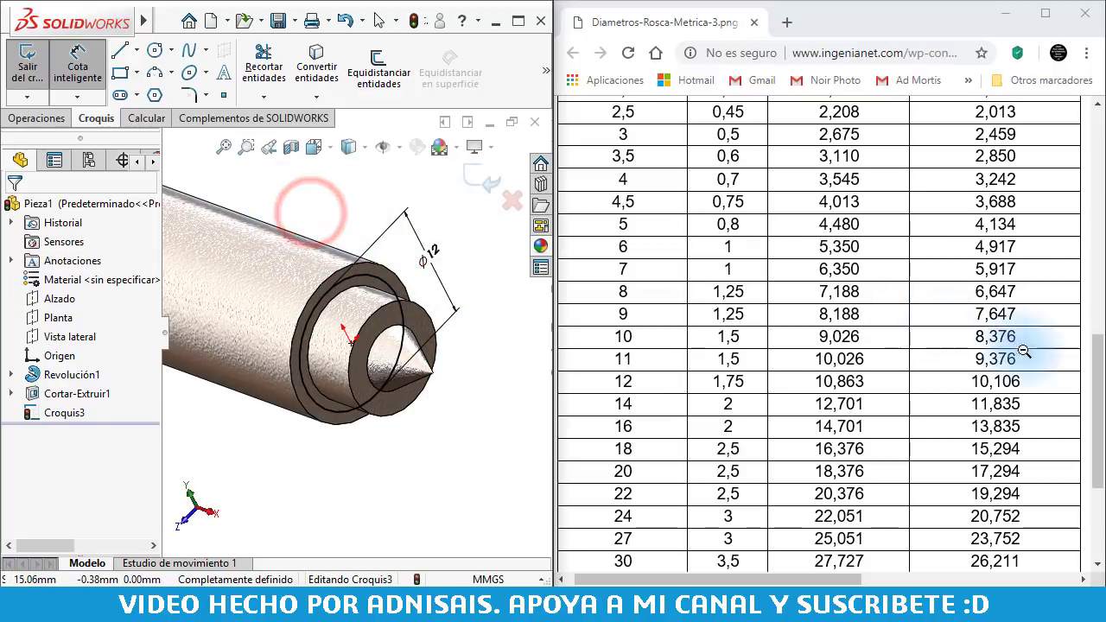
- Start a Helix/Spiral on the circle, defined by Height and Pitch
click(59, 121)
click(543, 70)
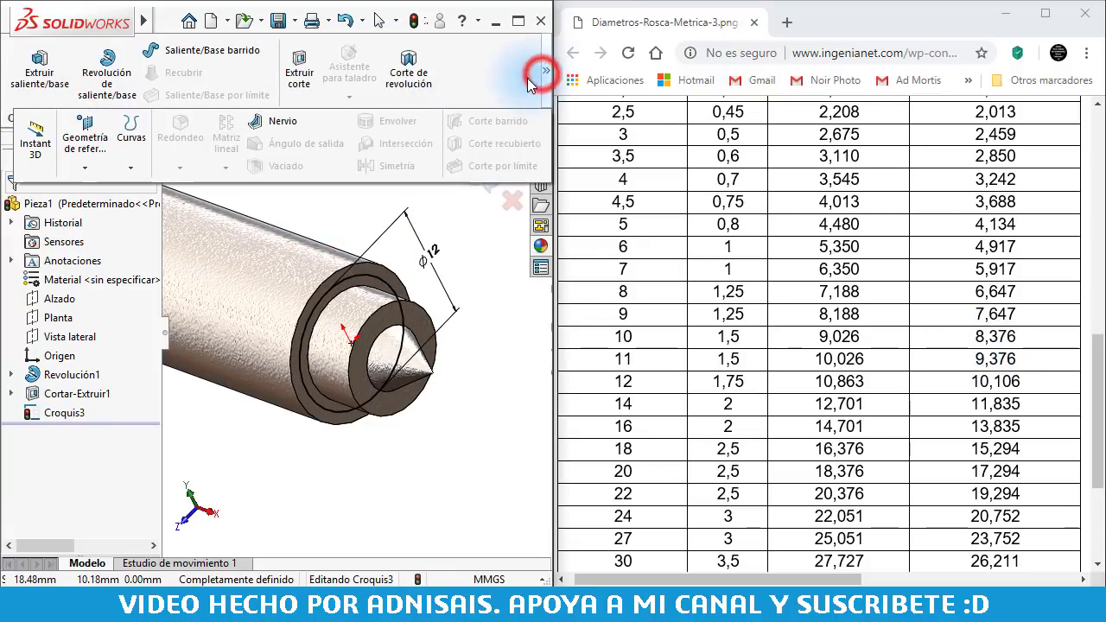
click(130, 167)
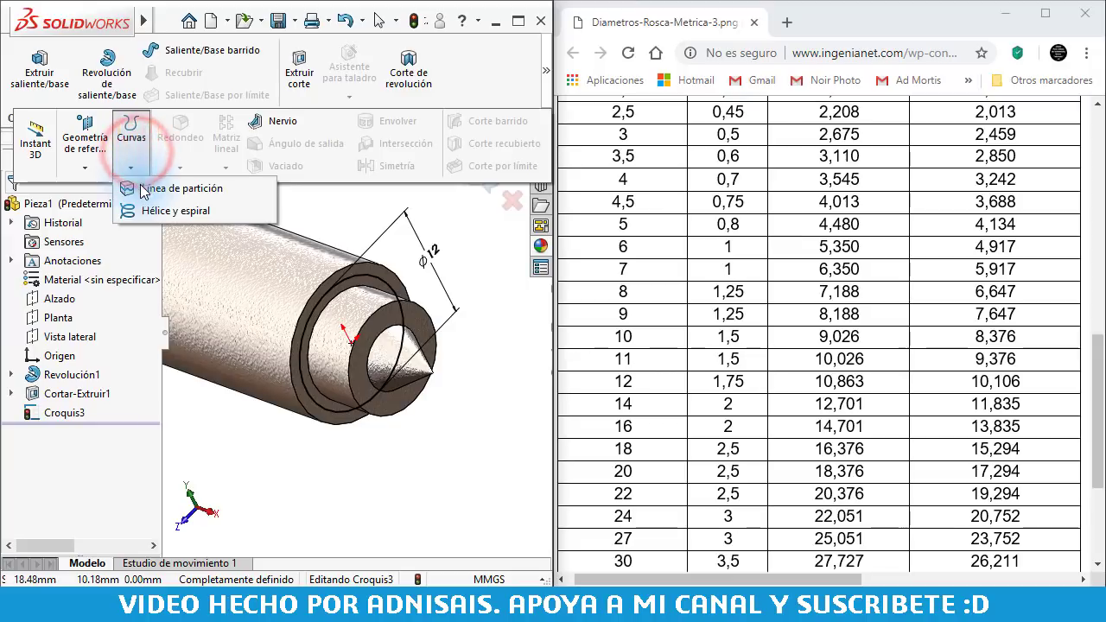
click(145, 213)
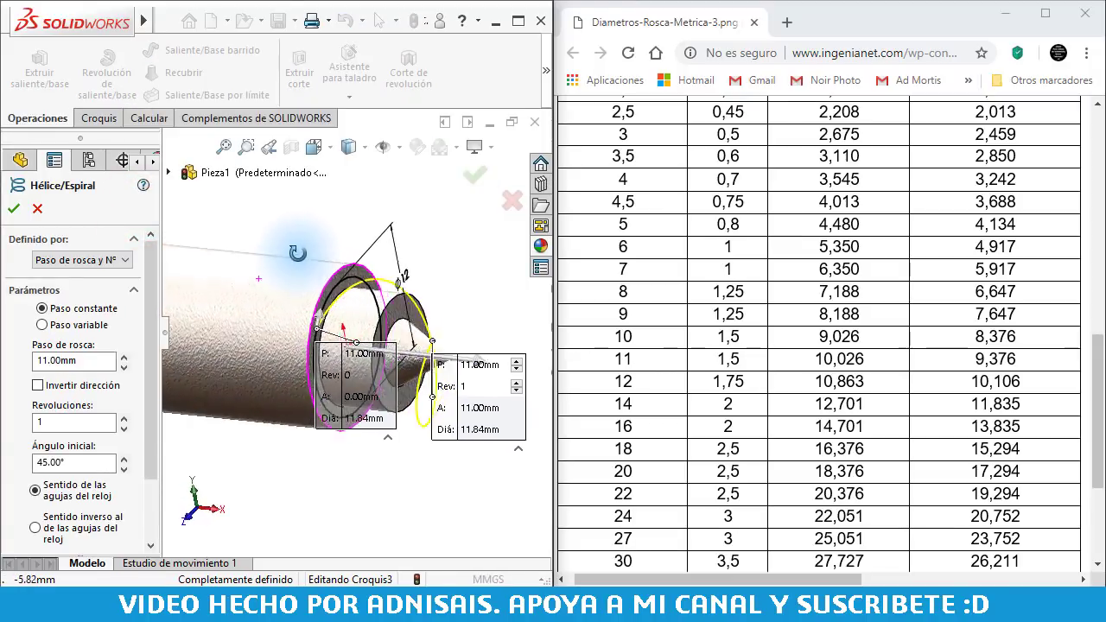
middle_drag(271, 289, 148, 271)
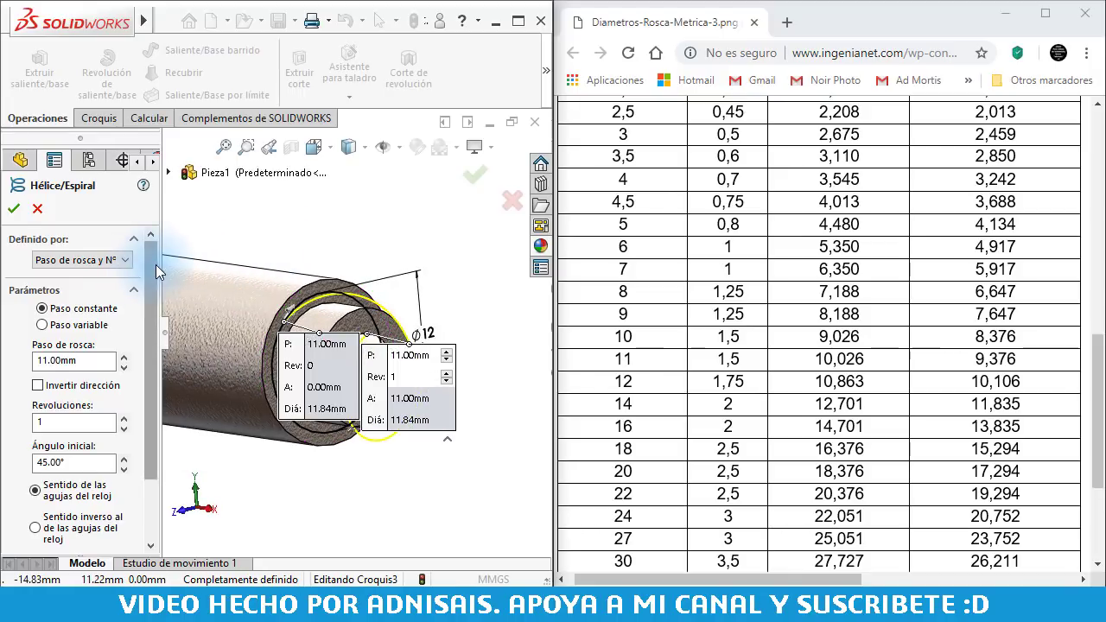
click(162, 263)
drag(162, 263, 199, 263)
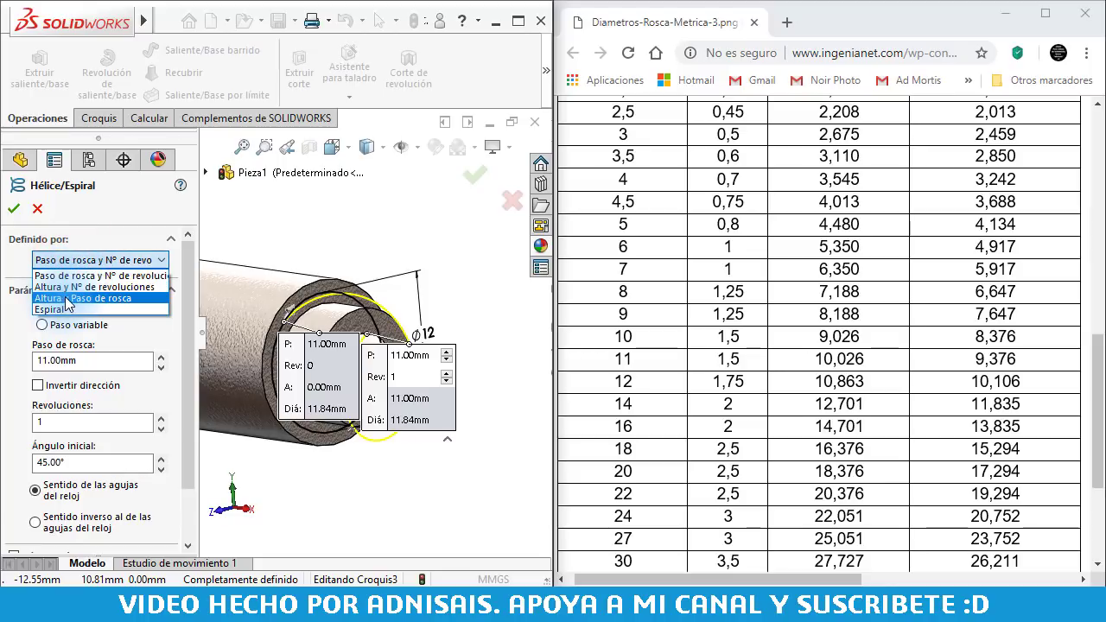
click(69, 299)
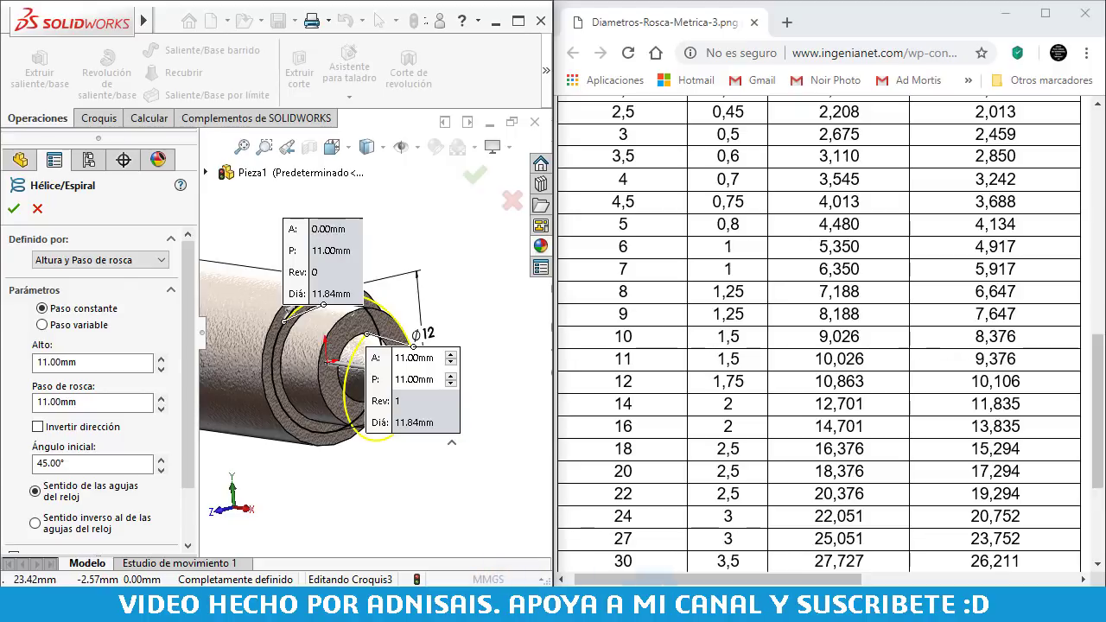
key(alt+Tab)
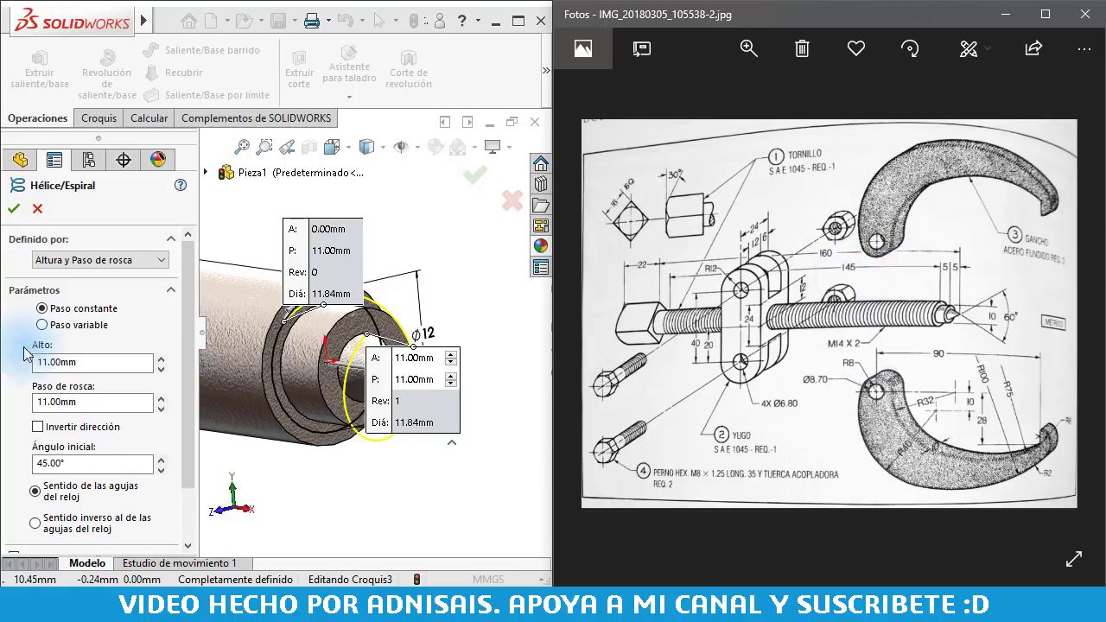
- Set the helix to 145 mm height and 2 mm pitch, reverse its direction, and adjust the start angle
double_click(86, 362)
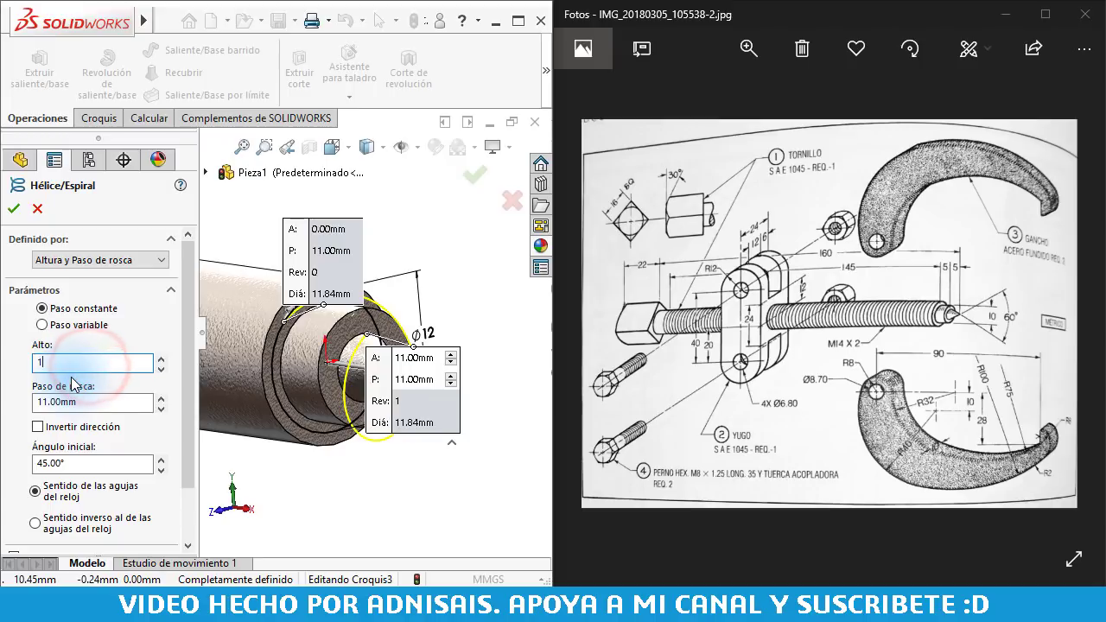
text(45)
double_click(86, 401)
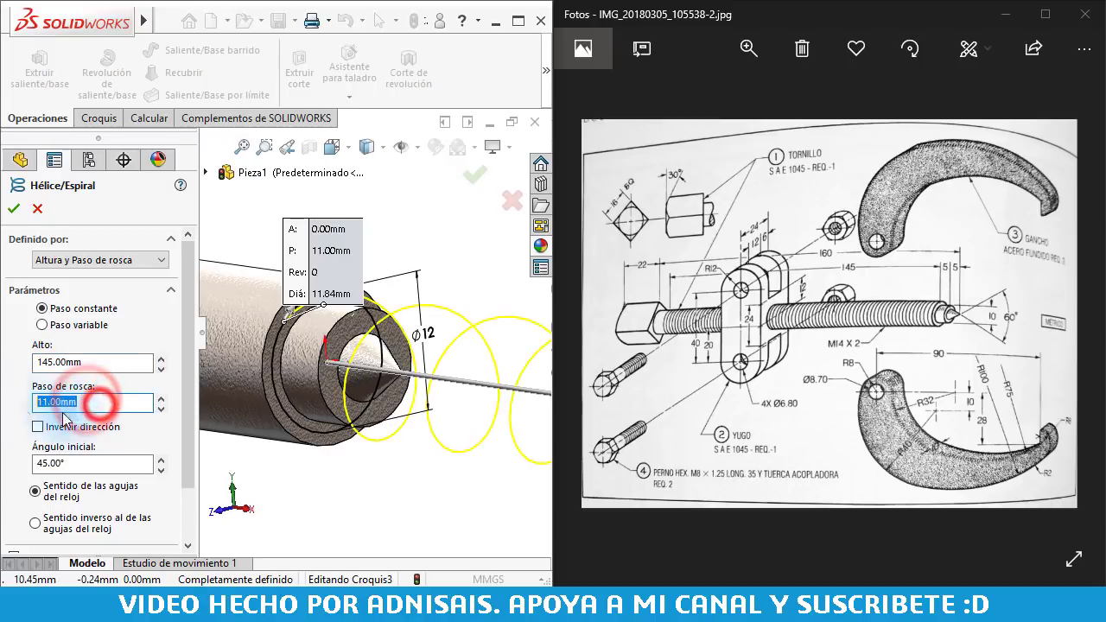
text(2)
click(112, 362)
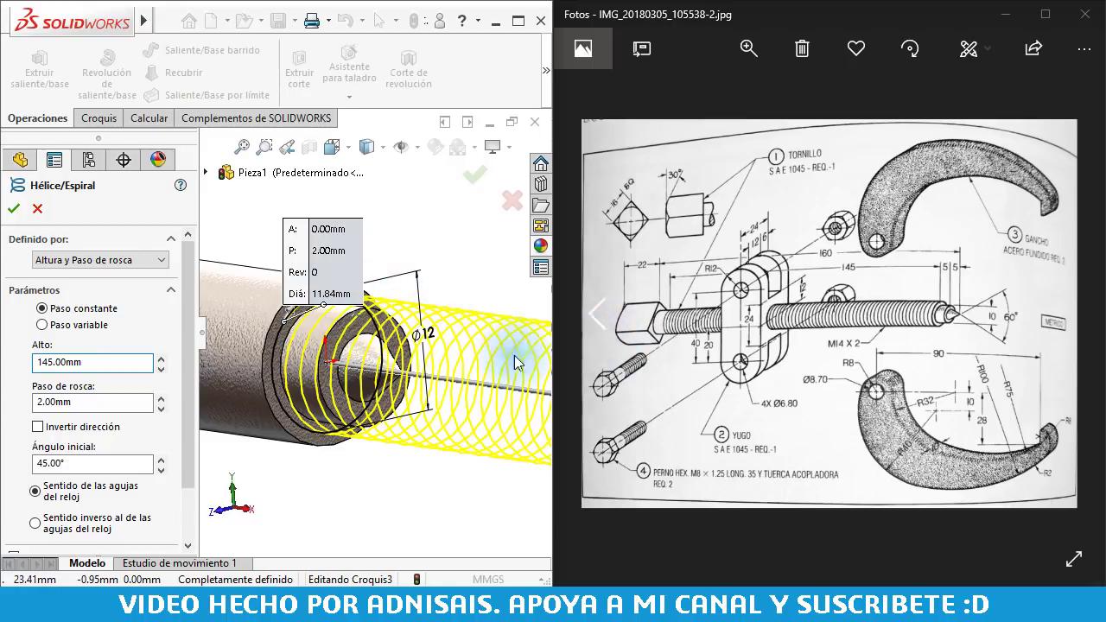
click(38, 426)
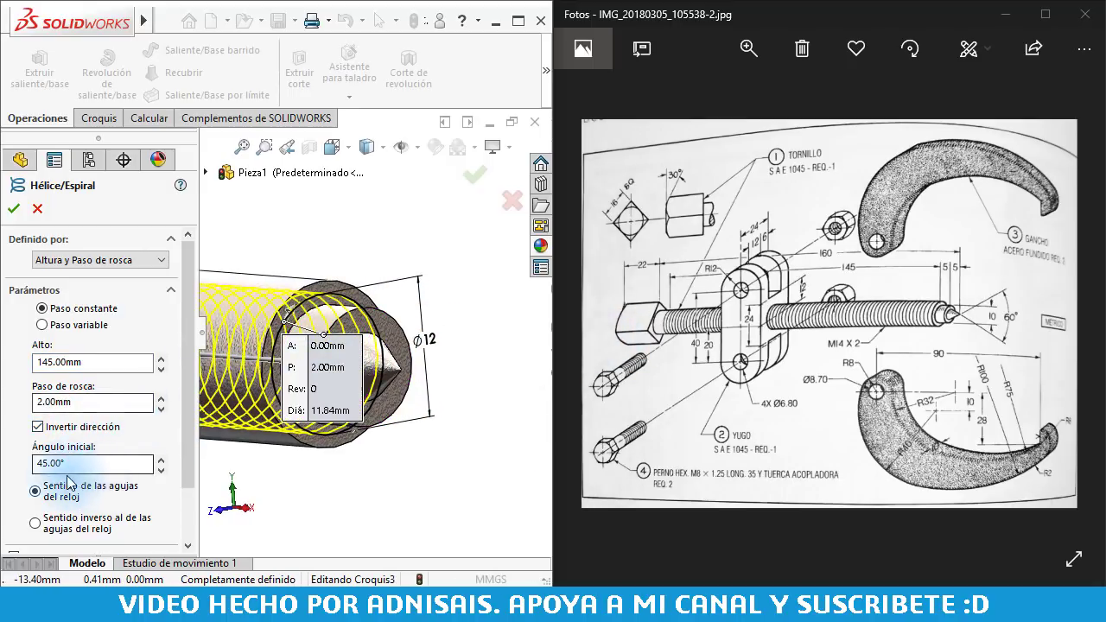
double_click(90, 466)
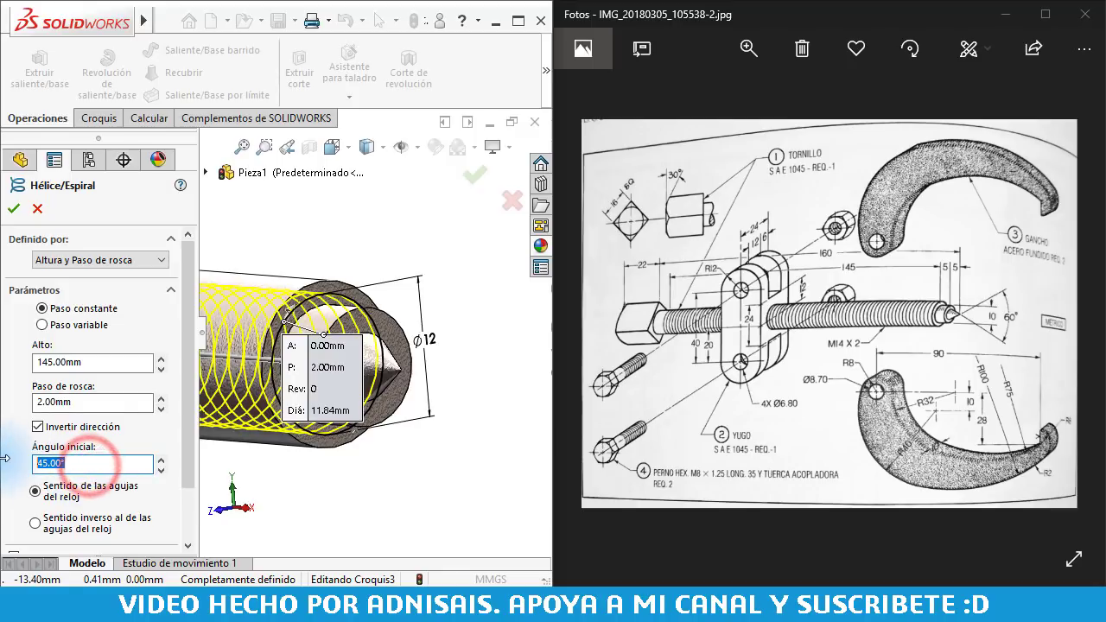
text(0)
key(Return)
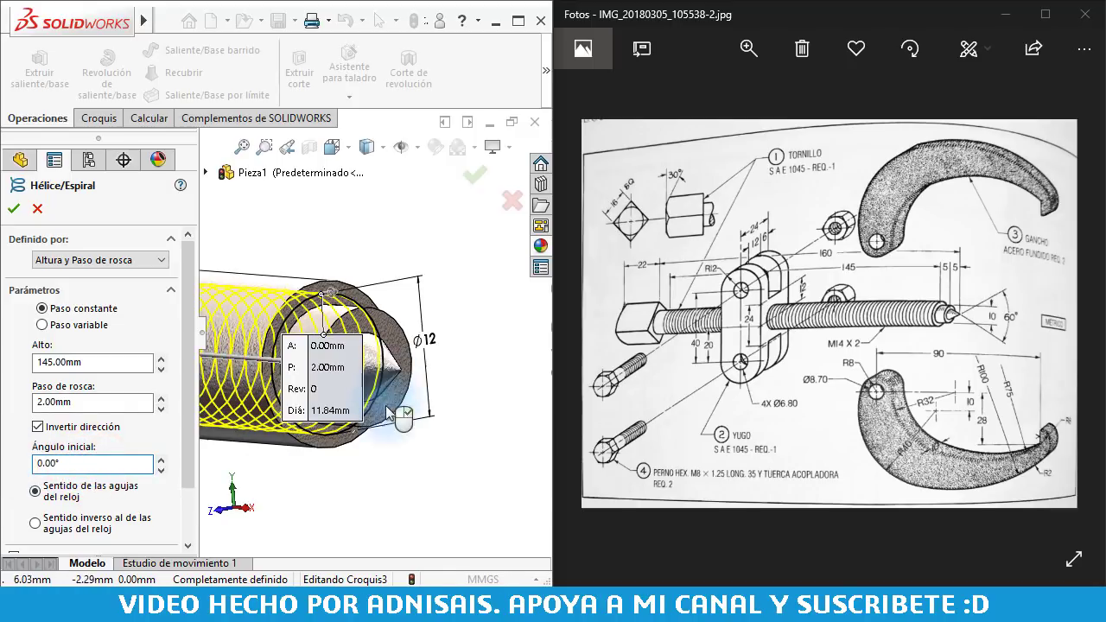
middle_drag(389, 406, 326, 324)
scroll(326, 324, down, 5)
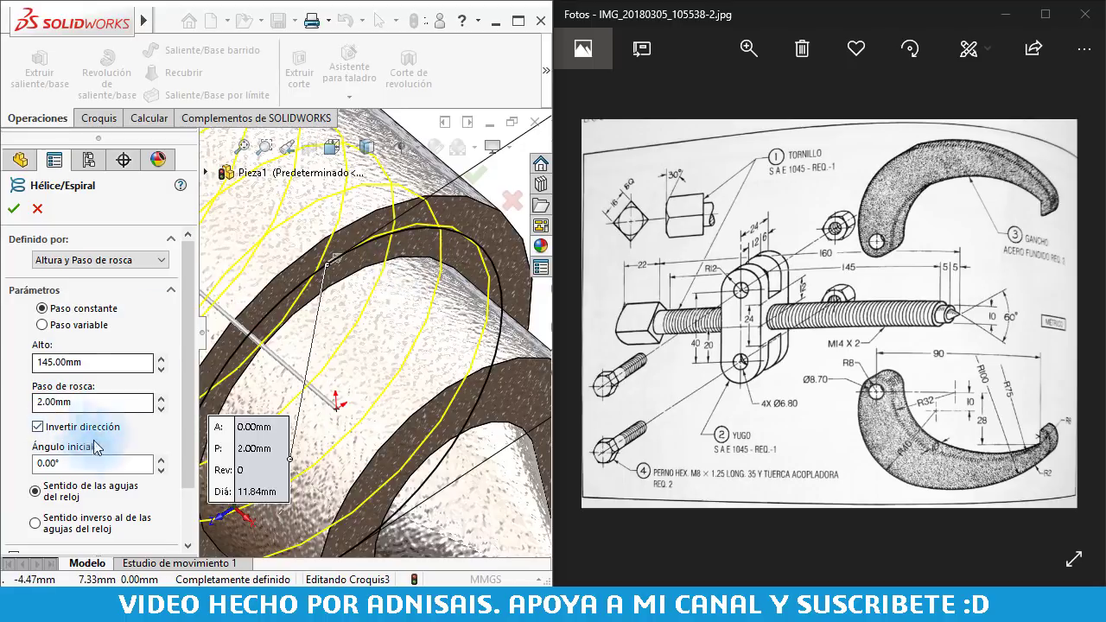
click(161, 464)
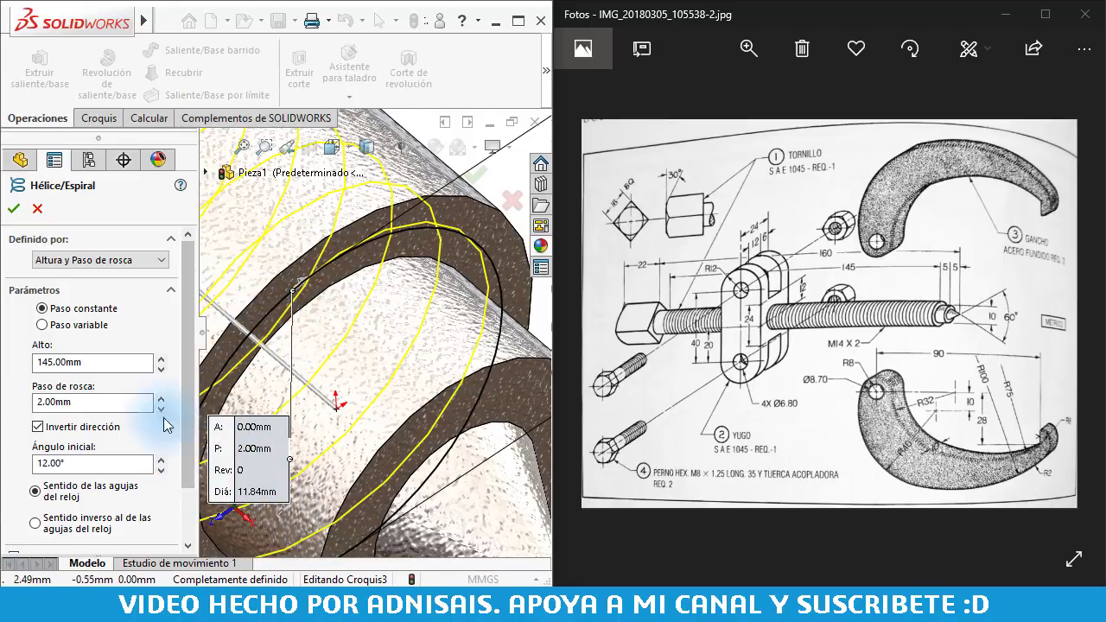
drag(99, 460, 10, 458)
text(0)
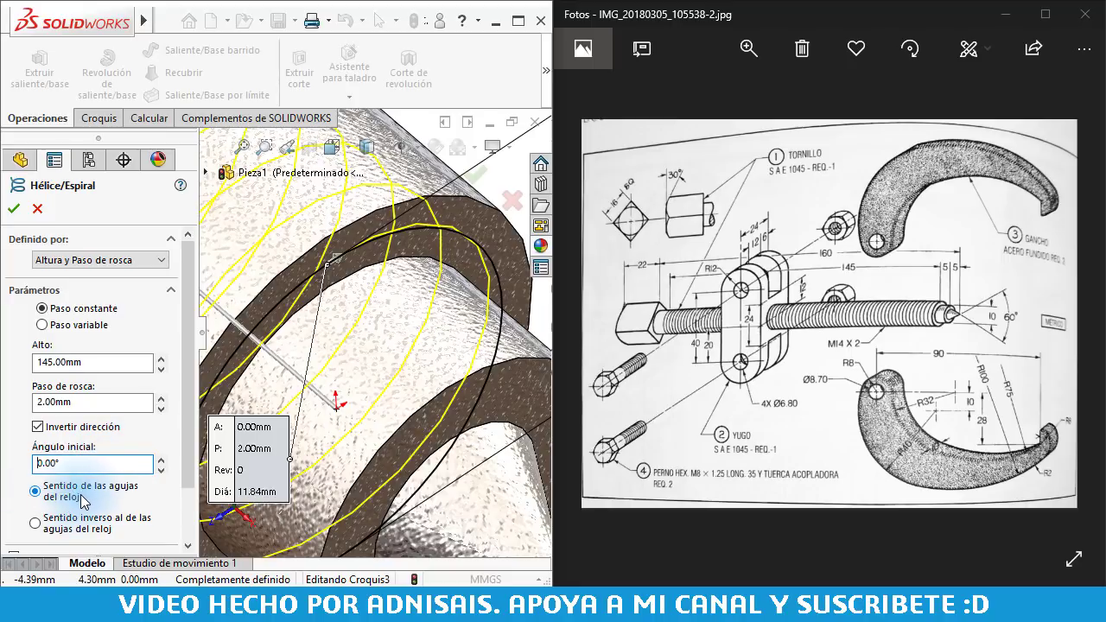
- Create the helix and orbit to inspect it around the rod's tip and end face
click(15, 210)
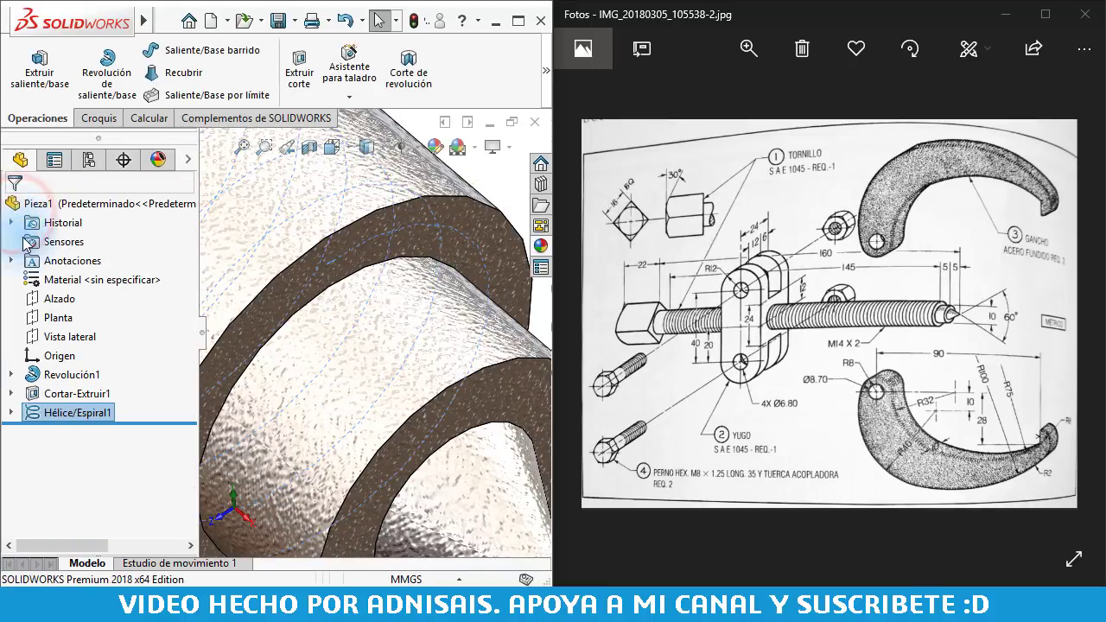
scroll(341, 311, up, 5)
middle_drag(292, 293, 436, 347)
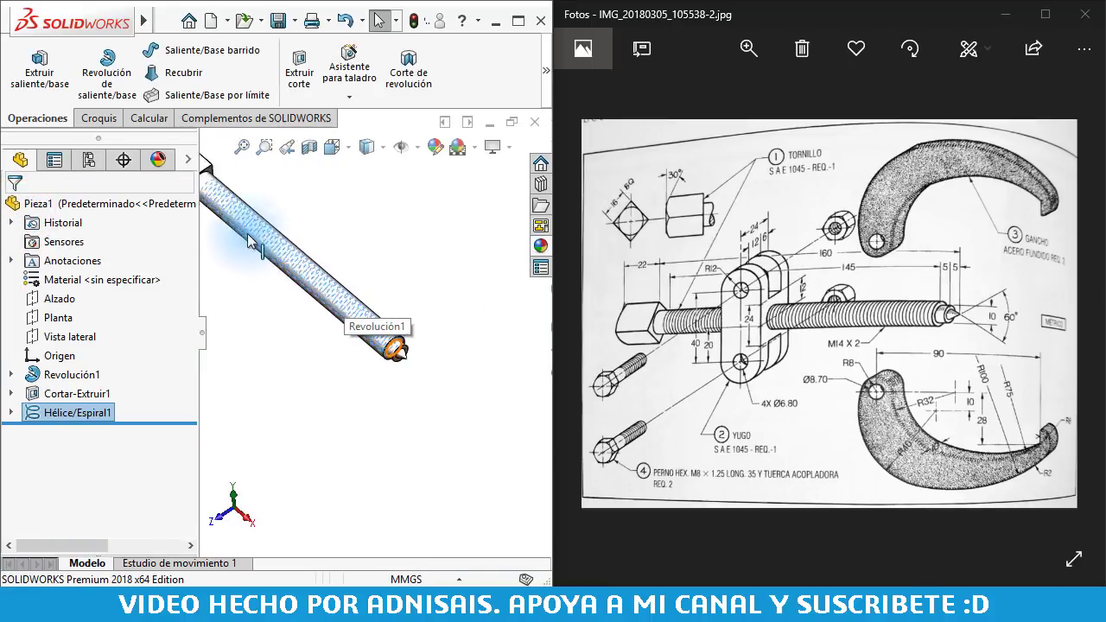
scroll(435, 346, down, 2)
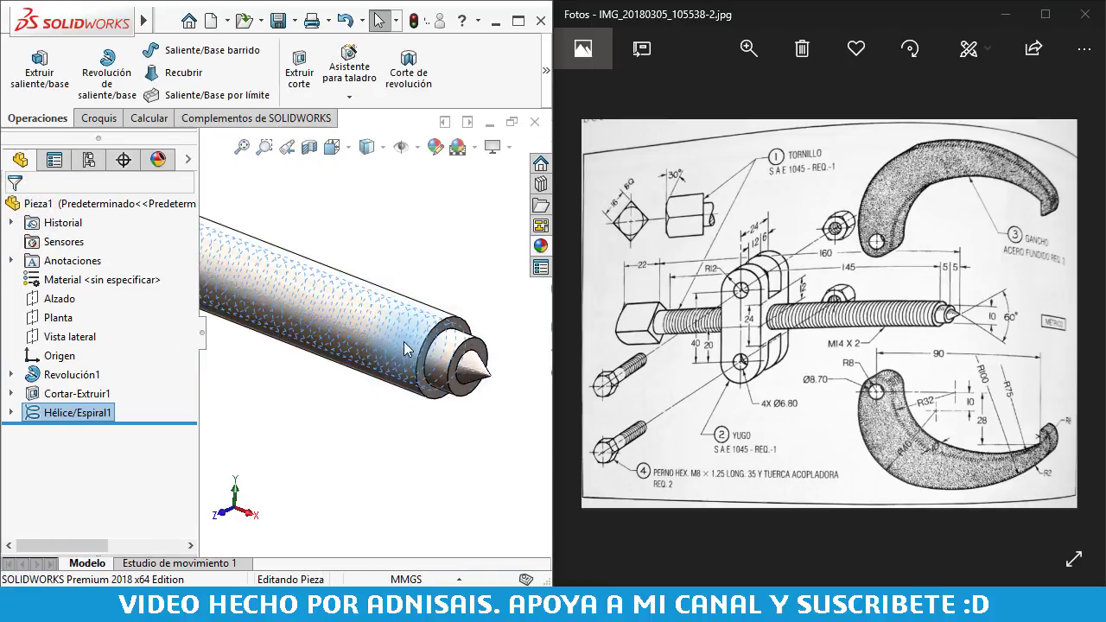
scroll(441, 345, down, 2)
scroll(467, 346, down, 2)
scroll(485, 345, down, 2)
mouse_move(486, 343)
middle_down()
mouse_move(491, 257)
mouse_move(481, 325)
middle_up()
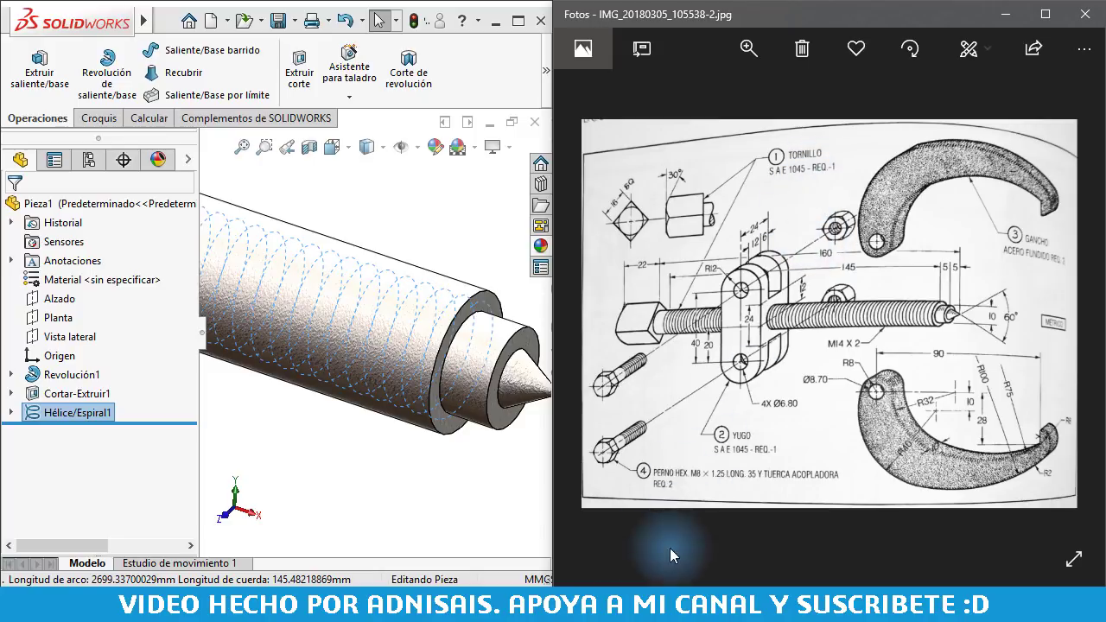
- Scroll the browser's thread chart to the 60° thread profile diagram
click(777, 594)
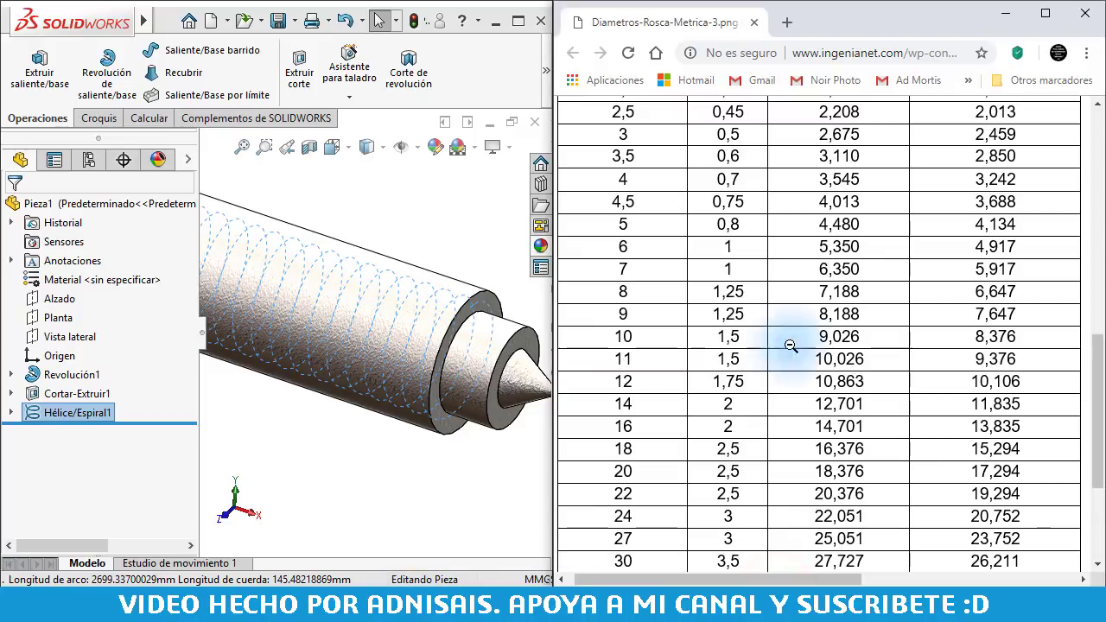
drag(1095, 363, 1097, 116)
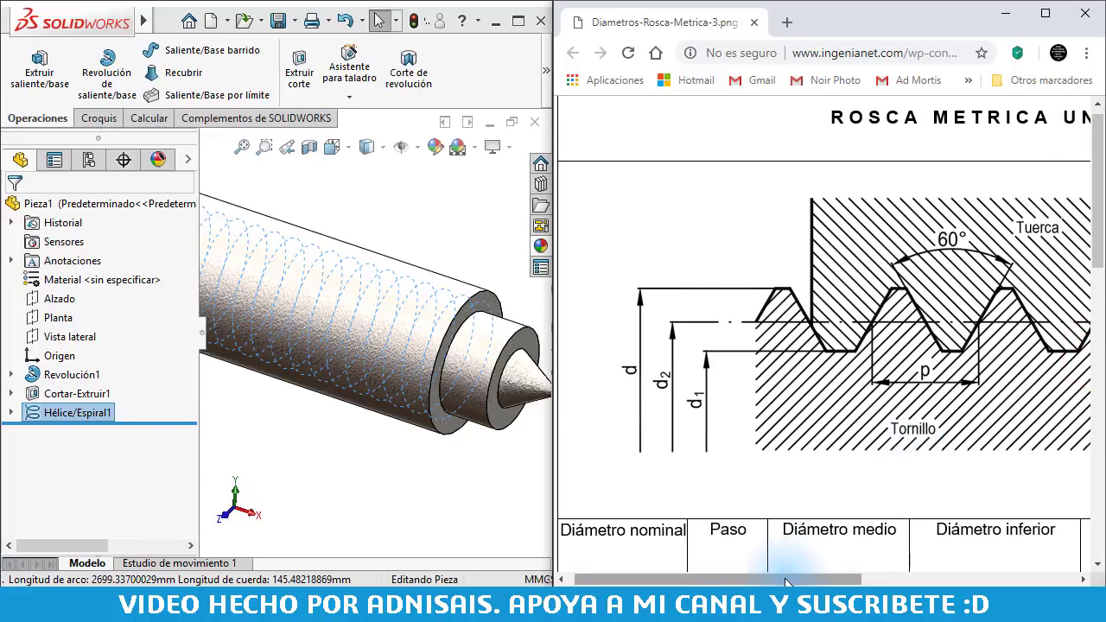
drag(760, 578, 818, 578)
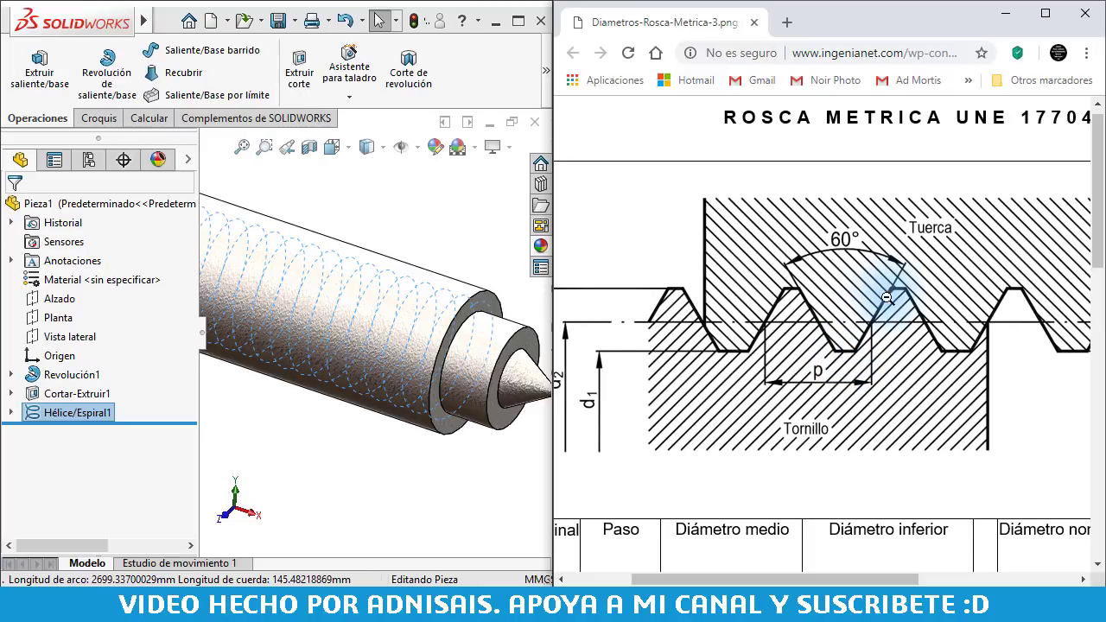
click(500, 255)
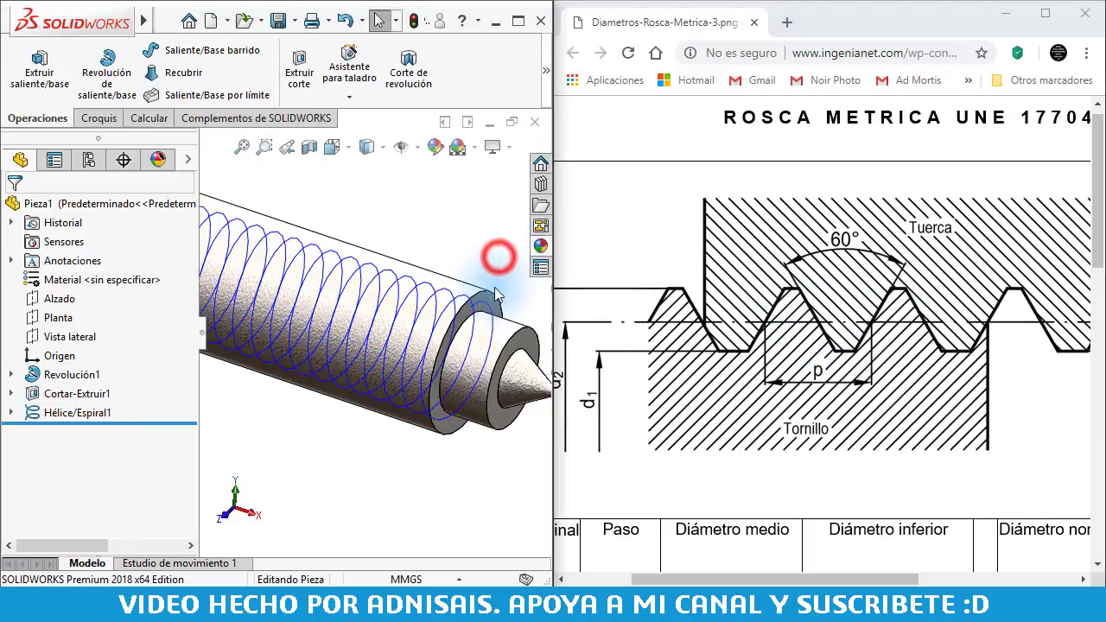
- Start a sketch on the Alzado plane and zoom in on the shaft end
click(54, 299)
middle_drag(449, 311, 495, 337)
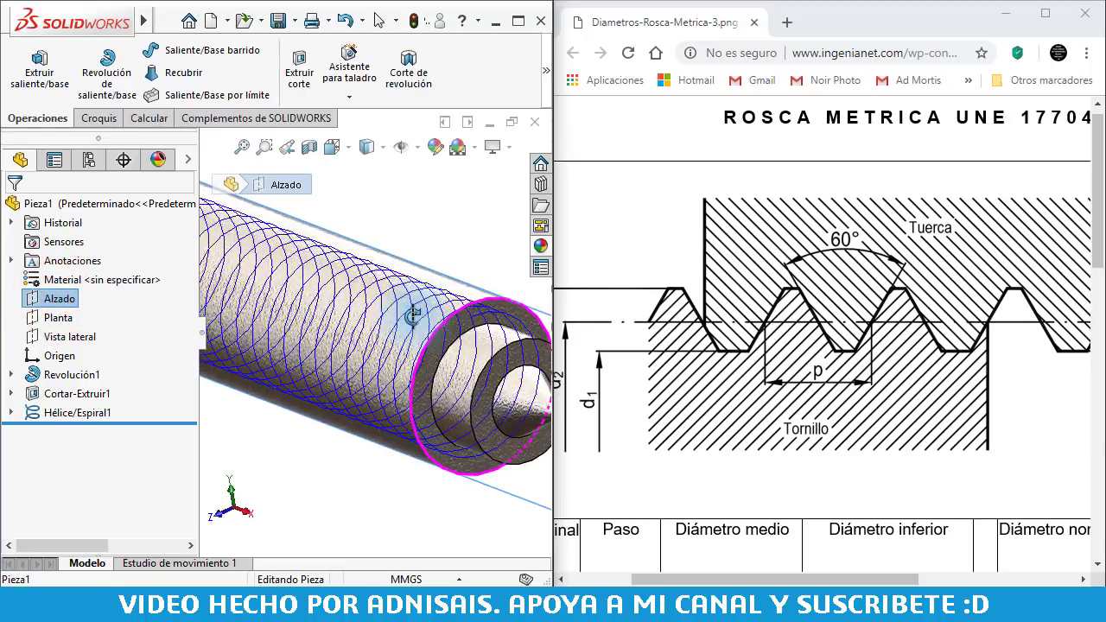
scroll(483, 333, down, 5)
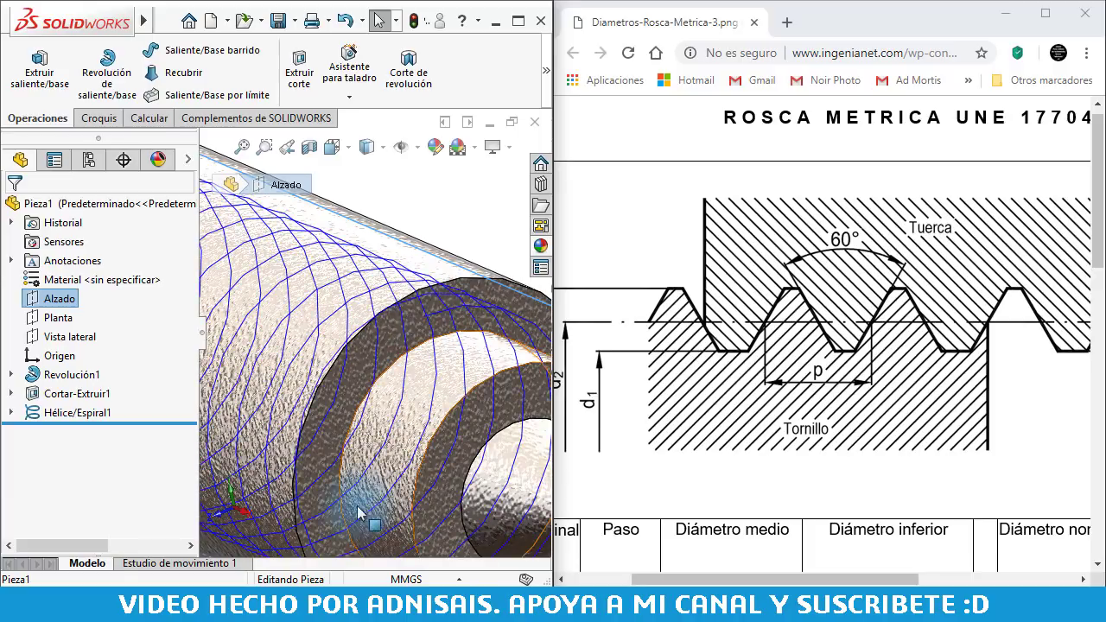
middle_drag(315, 522, 425, 321)
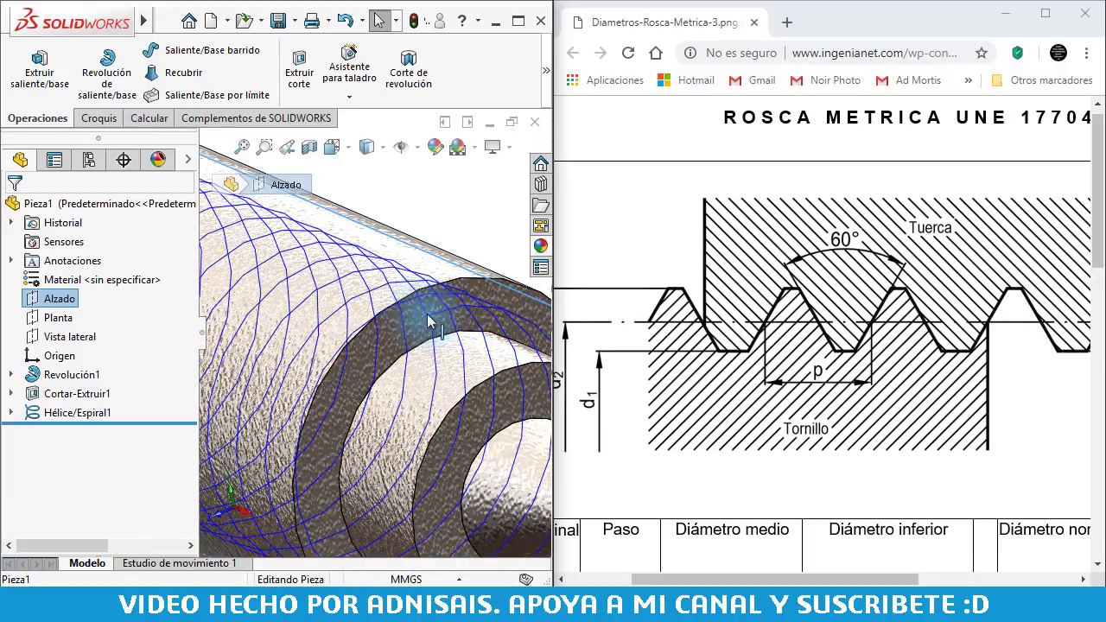
scroll(425, 321, down, 4)
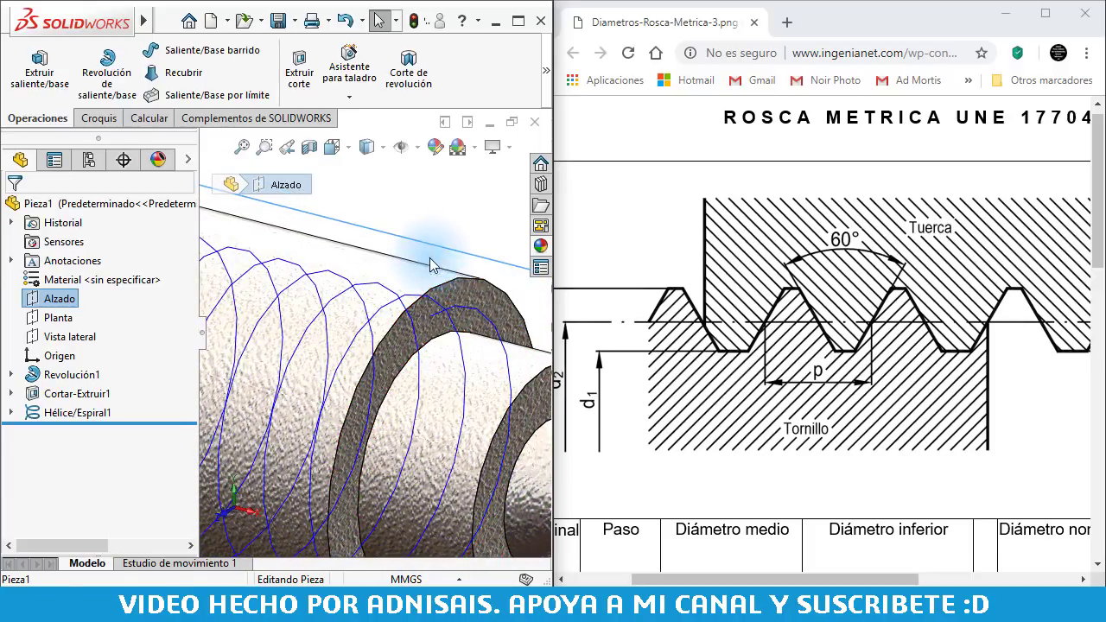
click(111, 125)
click(27, 62)
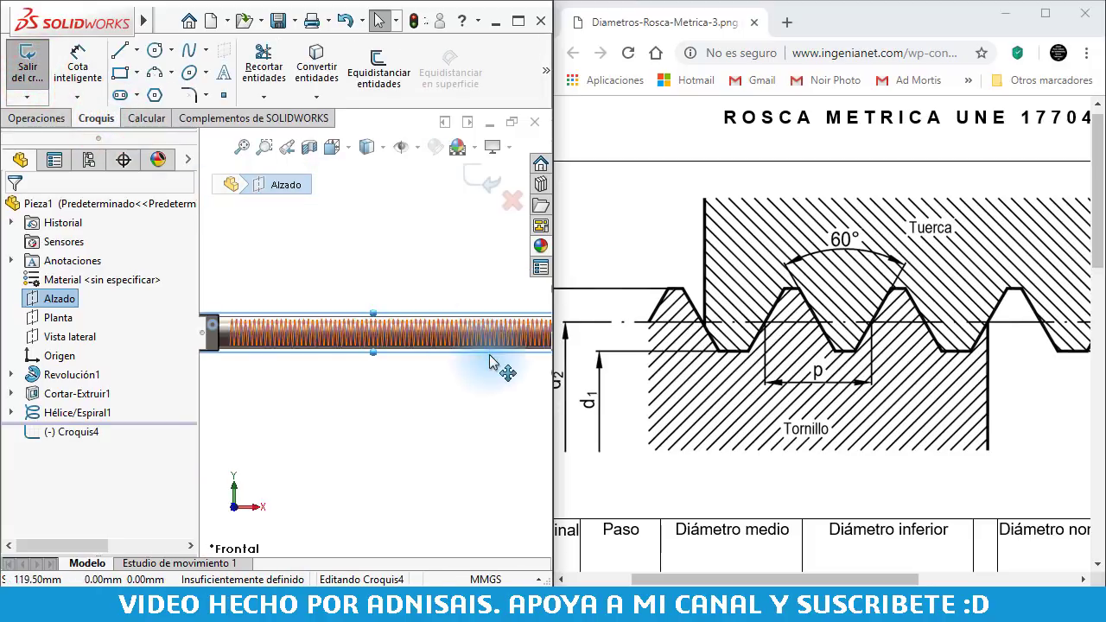
scroll(494, 365, up, 3)
scroll(481, 358, down, 2)
scroll(674, 337, down, 4)
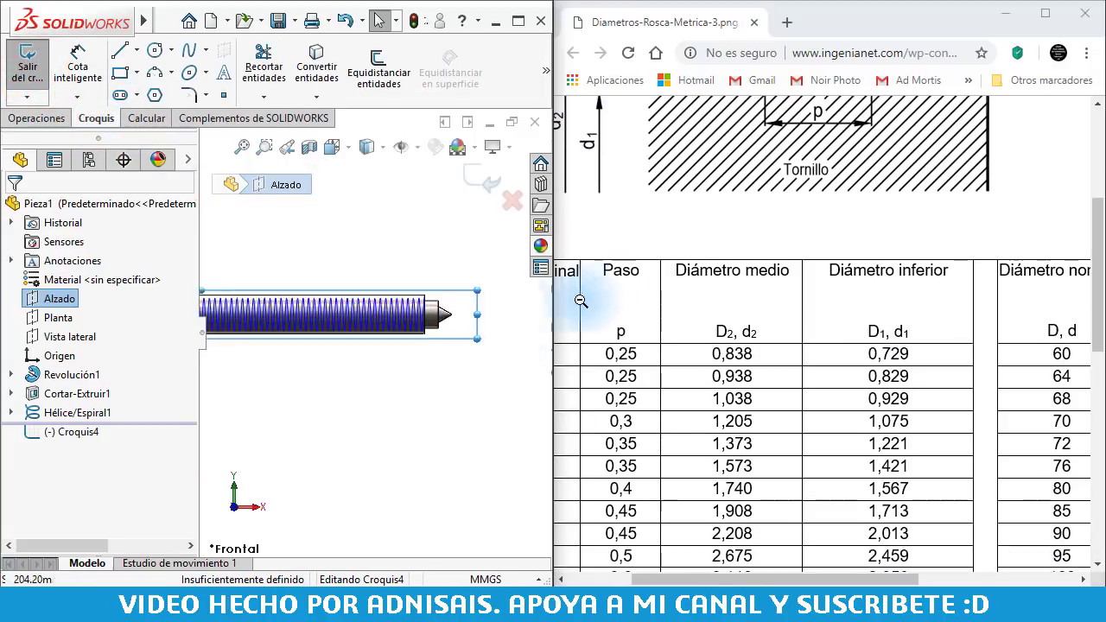
scroll(708, 268, up, 4)
scroll(367, 281, down, 2)
scroll(357, 279, down, 2)
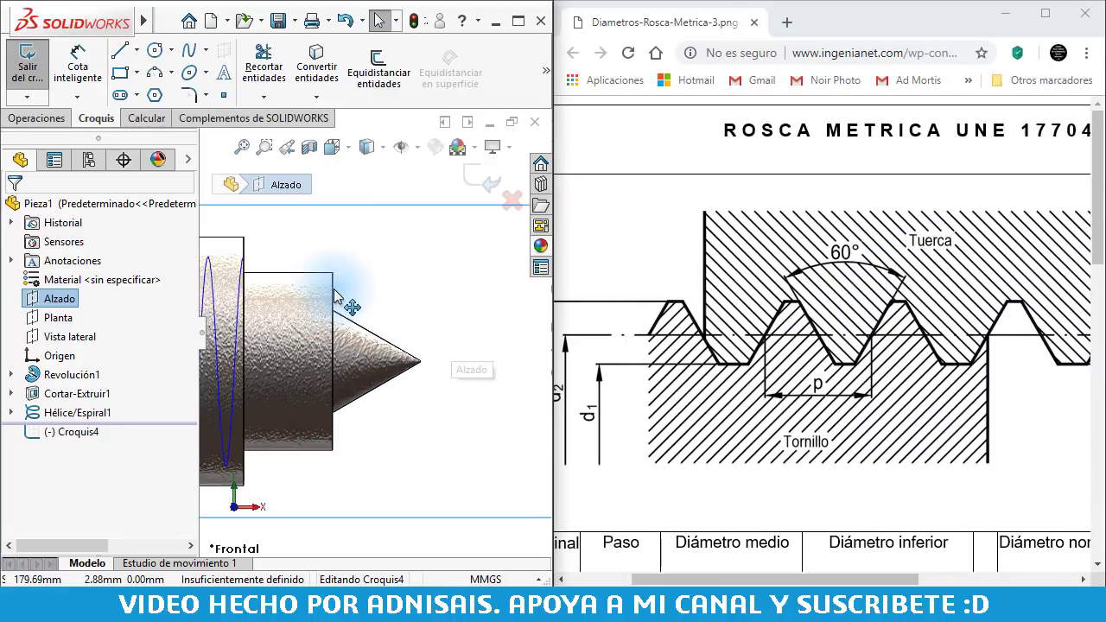
scroll(285, 259, down, 1)
scroll(313, 294, down, 2)
scroll(384, 306, down, 1)
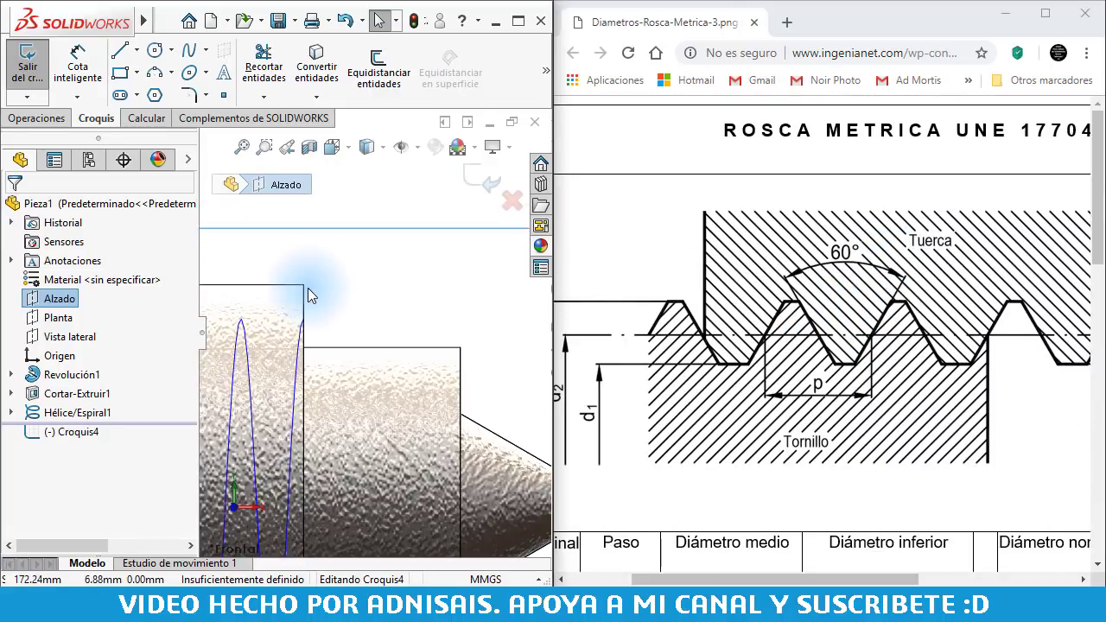
- Draw a closed V-notched thread profile of straight lines on the shaft's top edge
click(121, 52)
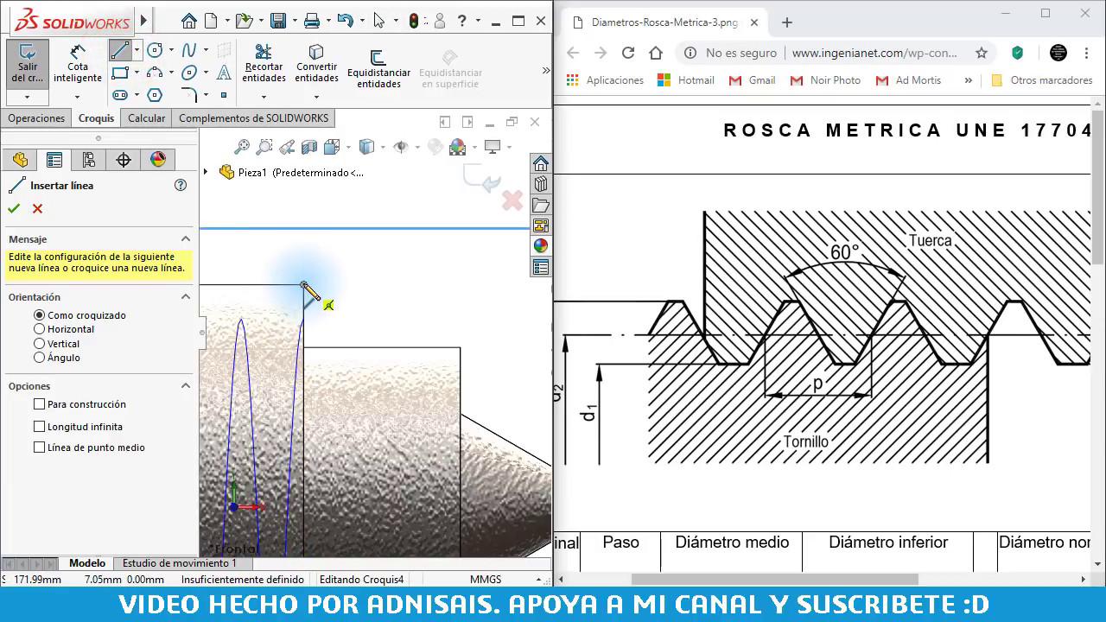
click(303, 285)
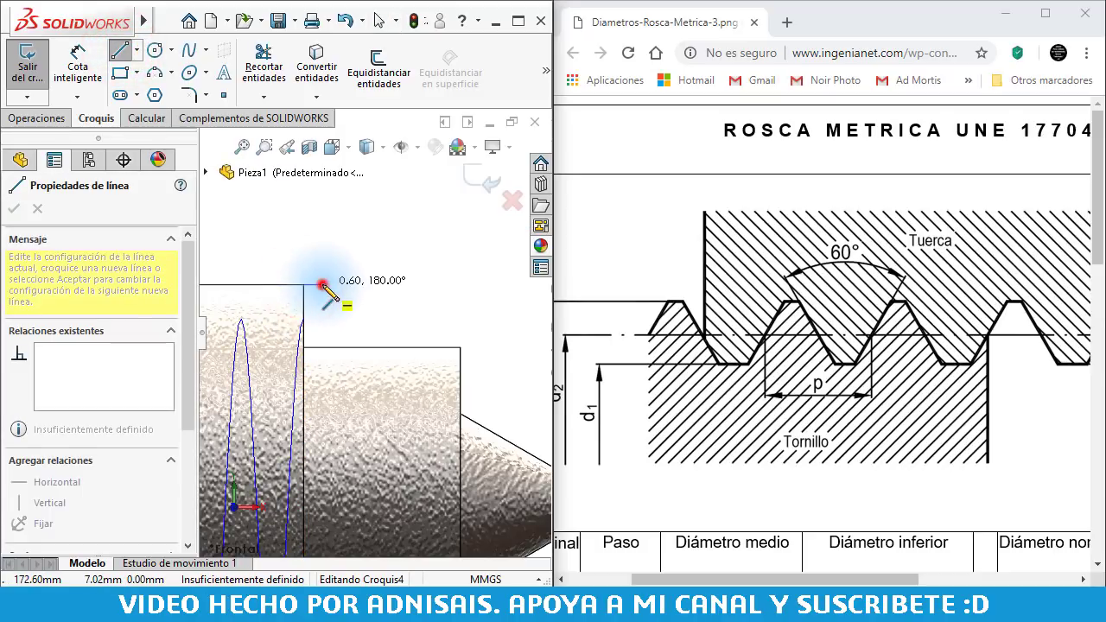
click(322, 285)
click(338, 321)
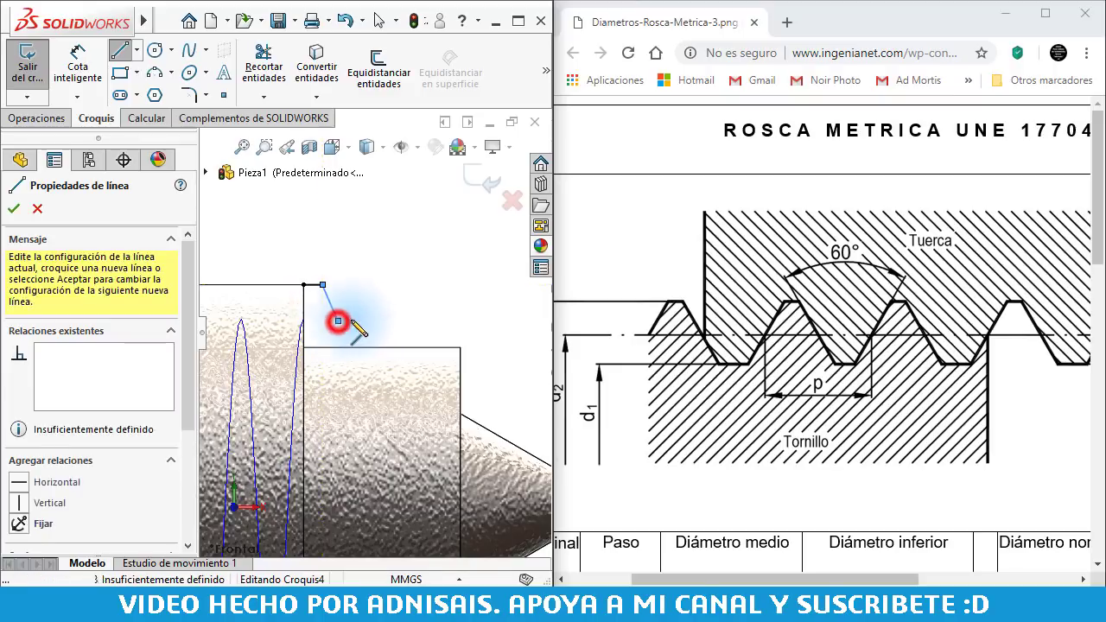
click(359, 321)
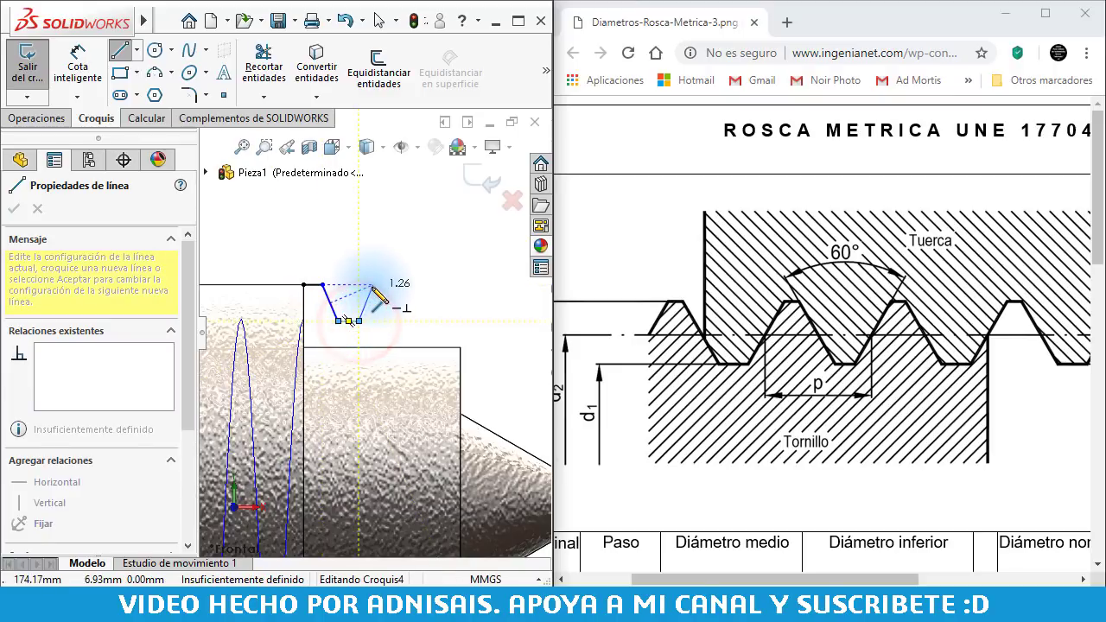
click(374, 286)
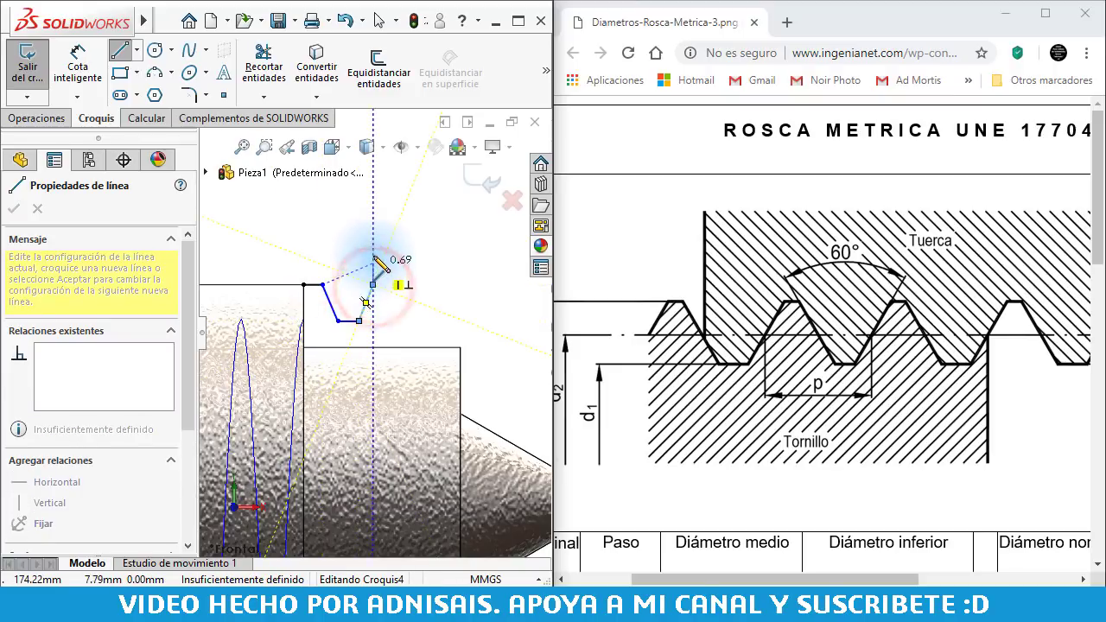
click(372, 251)
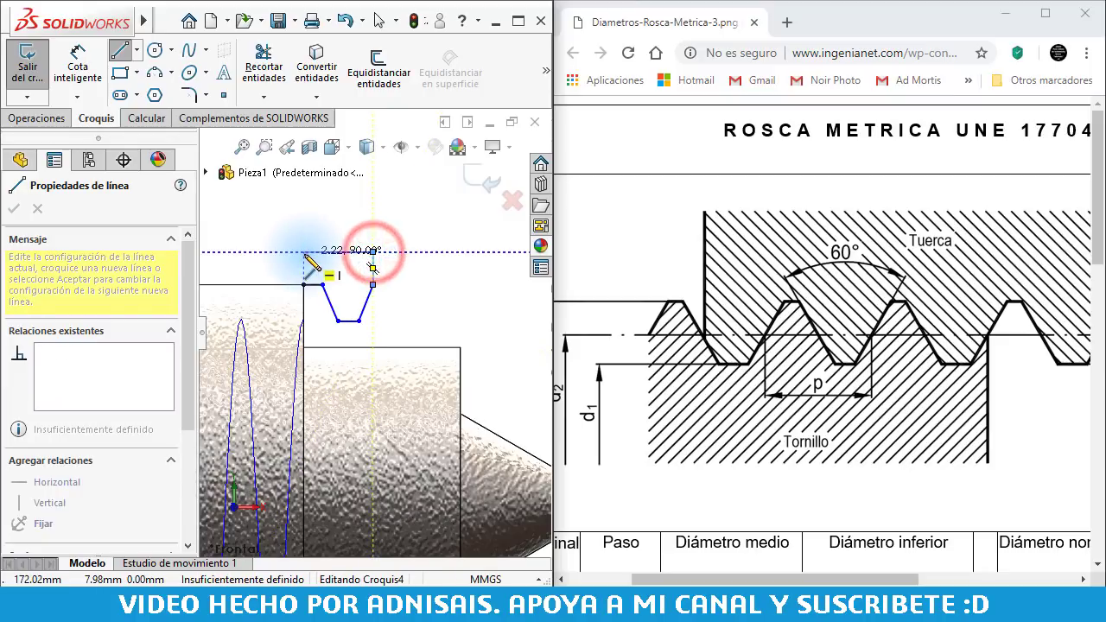
click(303, 252)
click(304, 284)
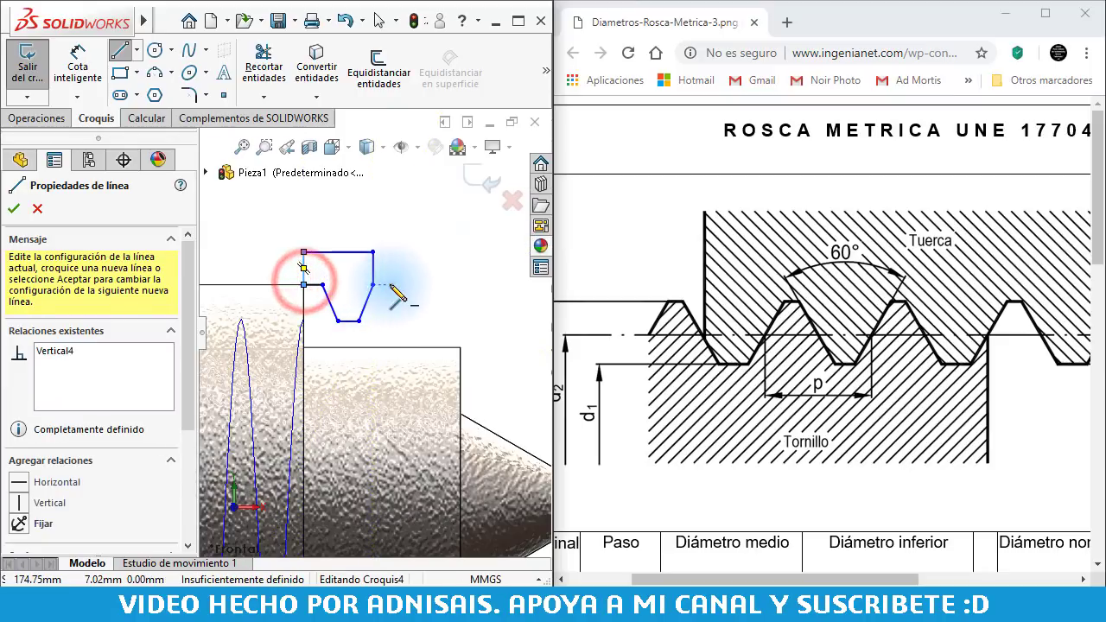
key(Escape)
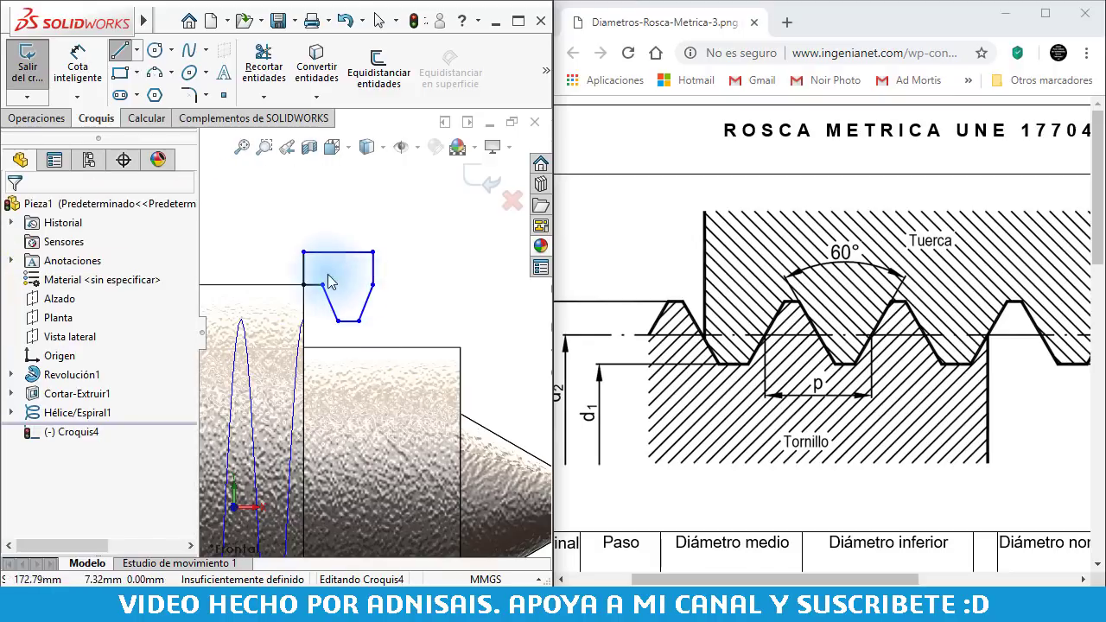
- Make the profile's endpoint coincident with the edge line Línea1
click(299, 335)
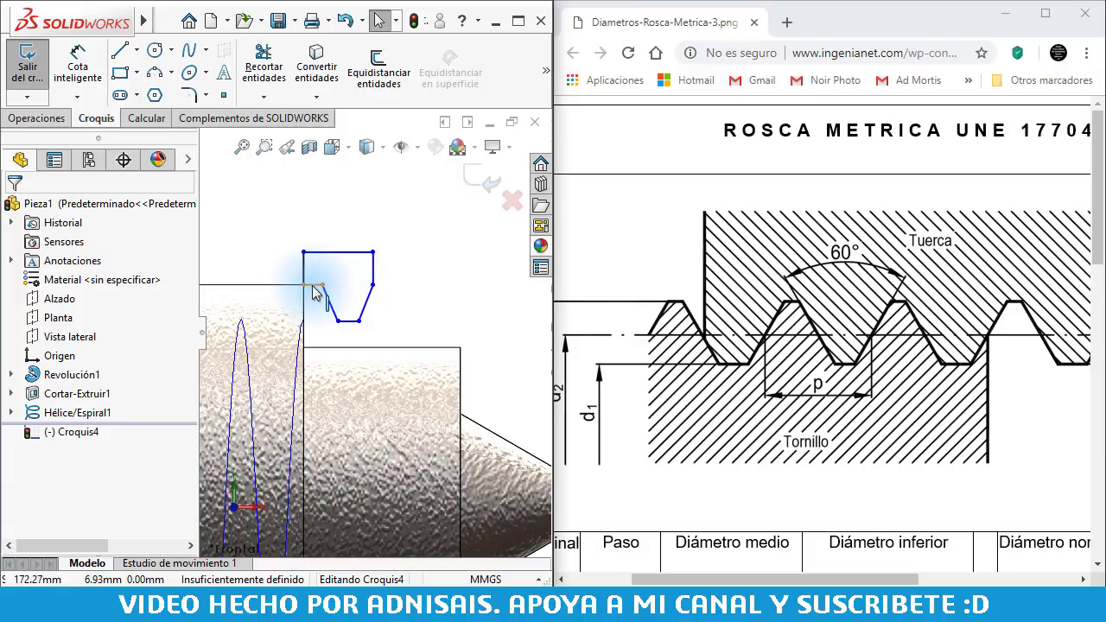
click(301, 332)
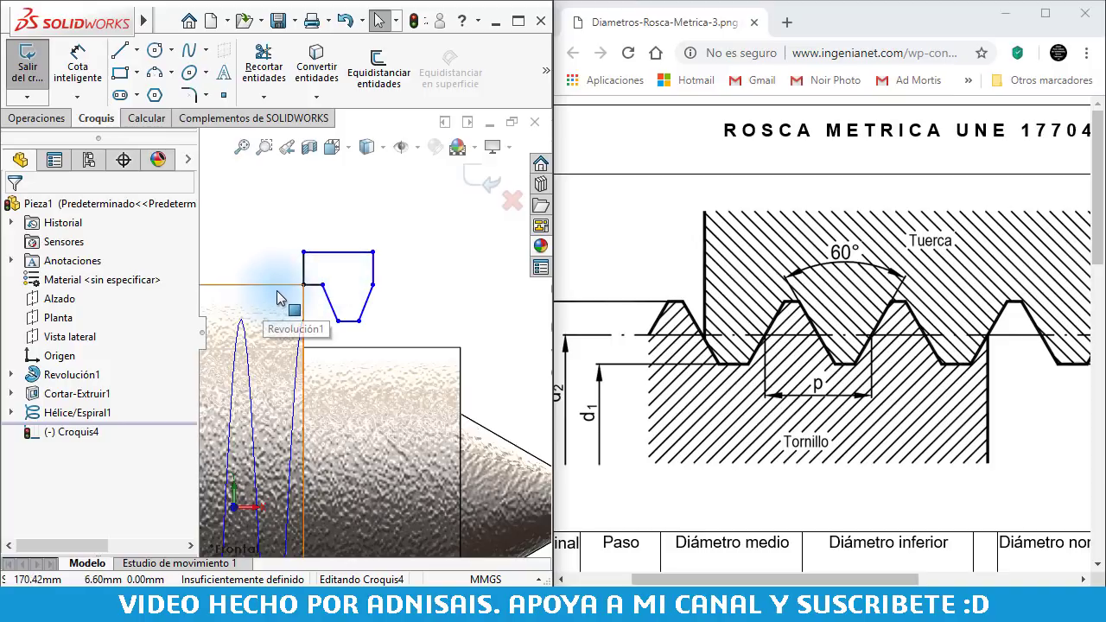
click(256, 246)
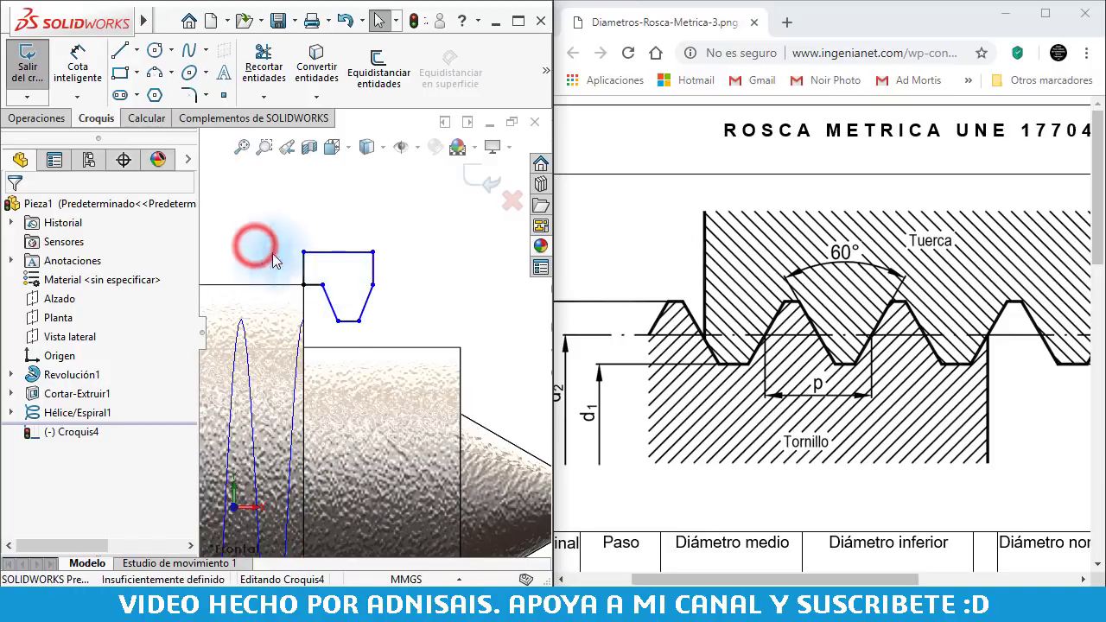
click(372, 287)
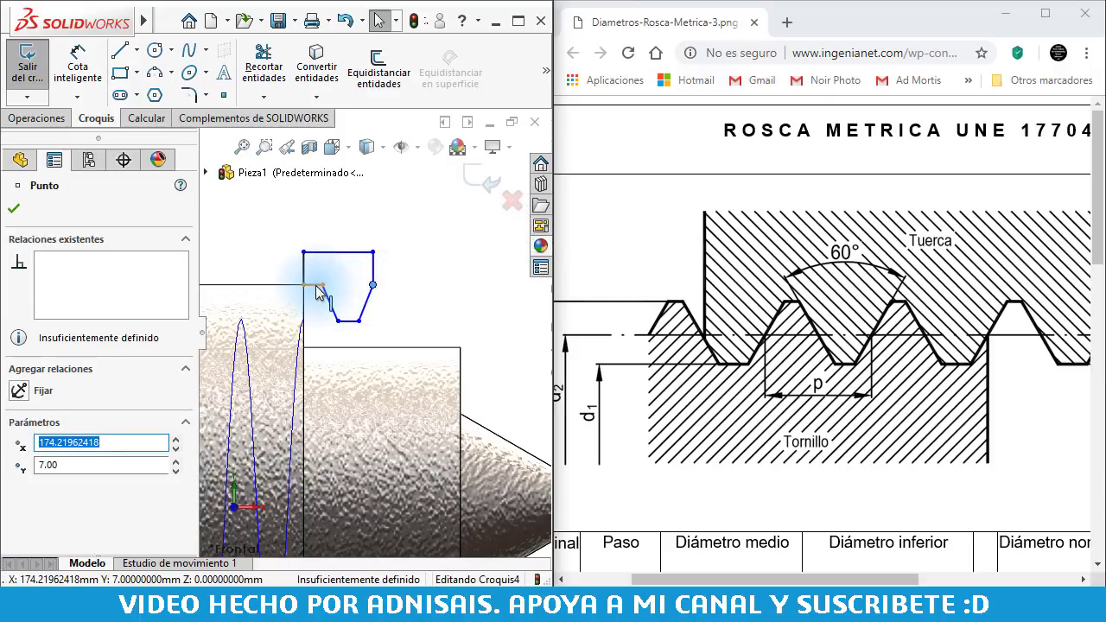
click(313, 284)
ctrl+click(318, 284)
scroll(337, 298, down, 2)
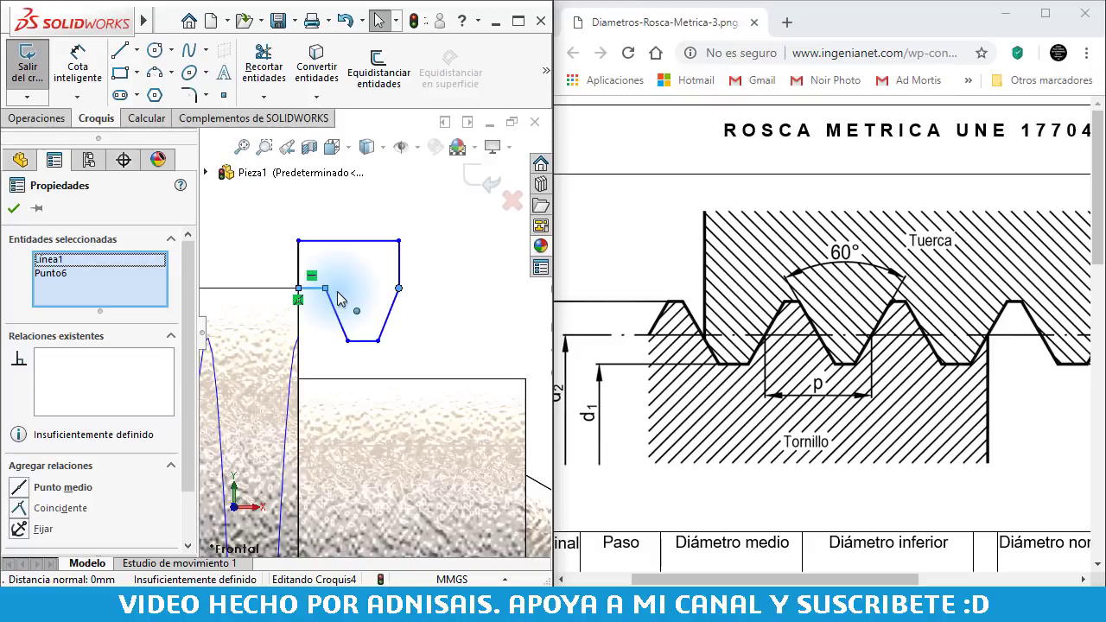
click(19, 510)
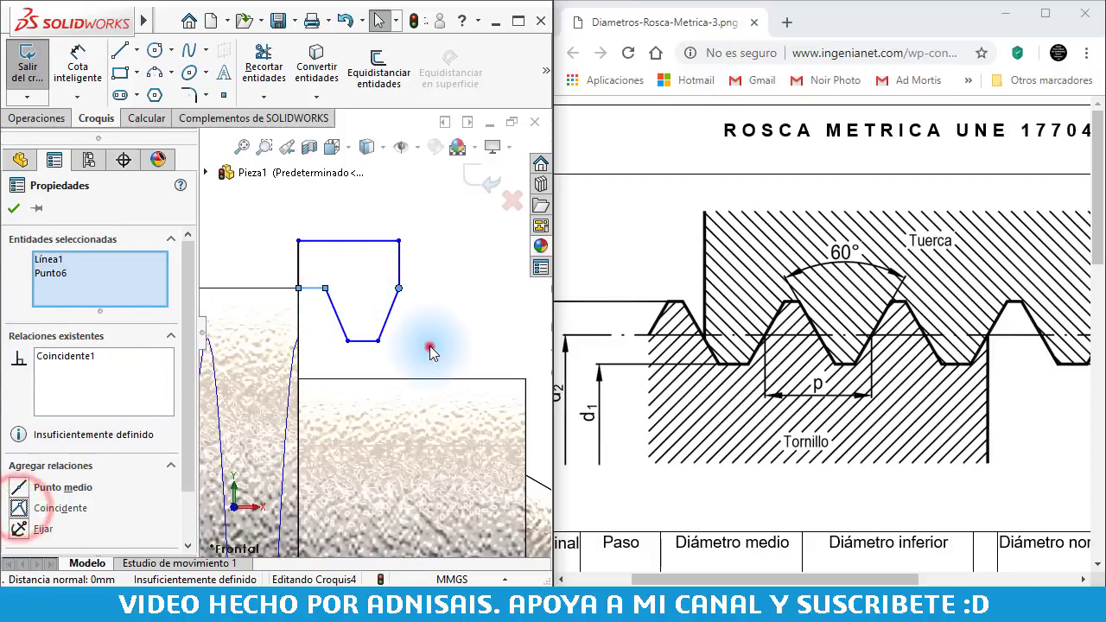
- Drag the right corner point outward and make both slanted sides equal length
click(398, 288)
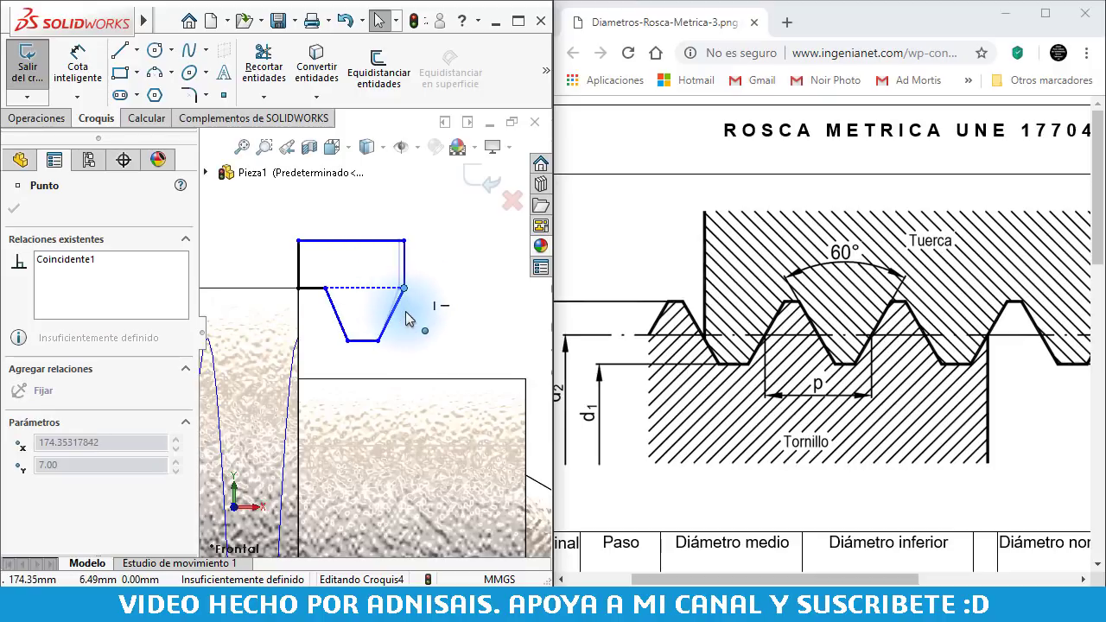
mouse_move(398, 289)
mouse_down()
mouse_move(419, 319)
mouse_move(319, 313)
mouse_up()
click(417, 322)
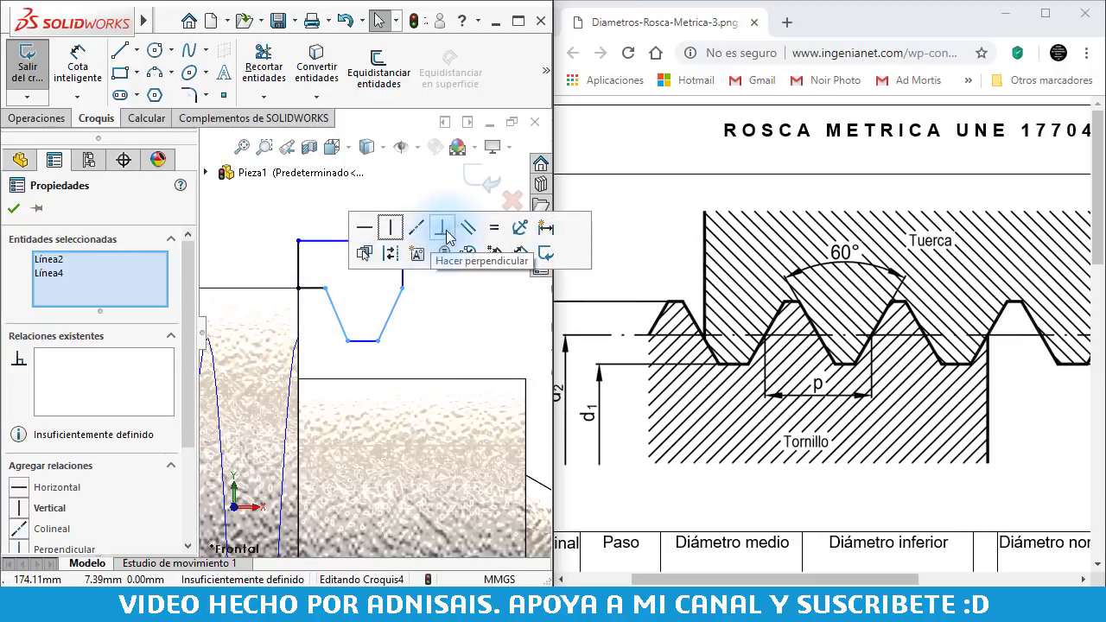
click(493, 229)
- Make the short left horizontal line and the notch's bottom line equal length
click(432, 317)
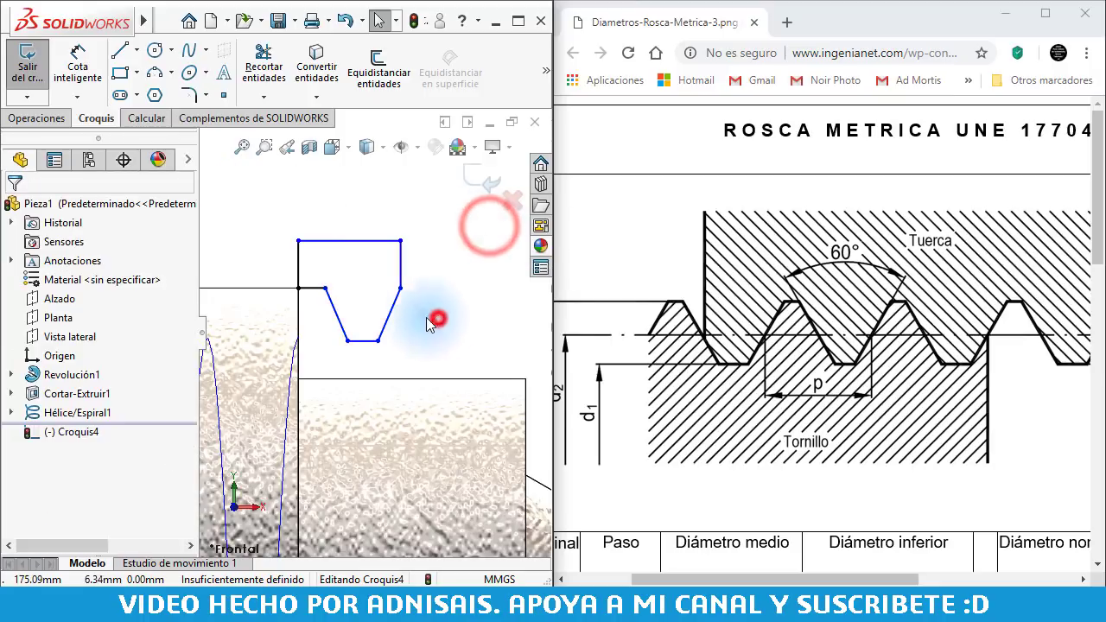
drag(313, 288, 341, 322)
ctrl+click(354, 339)
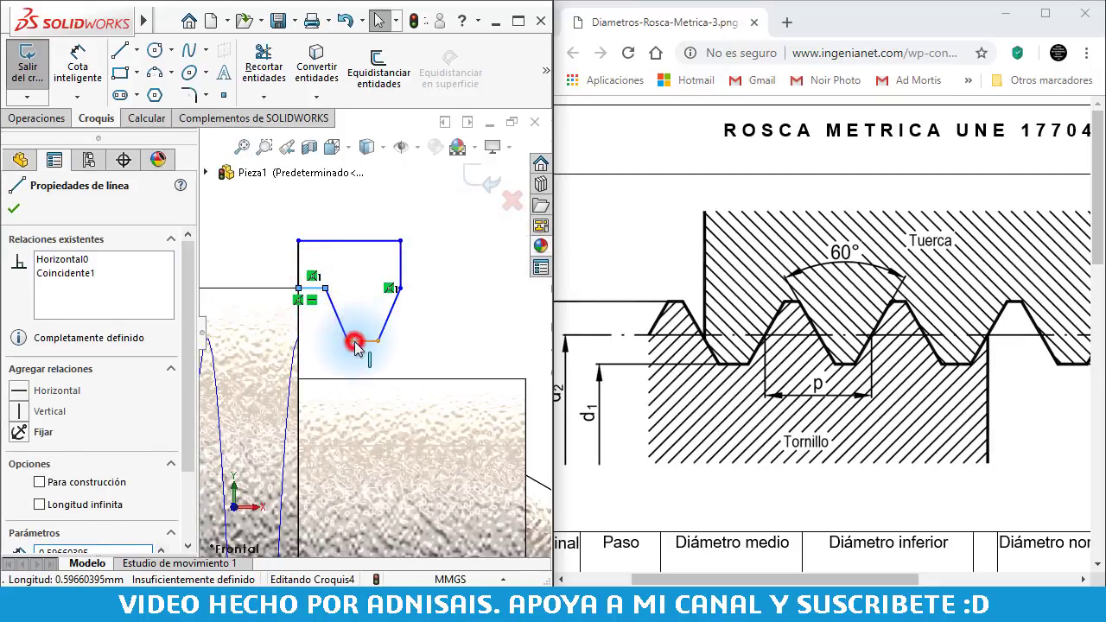
click(531, 268)
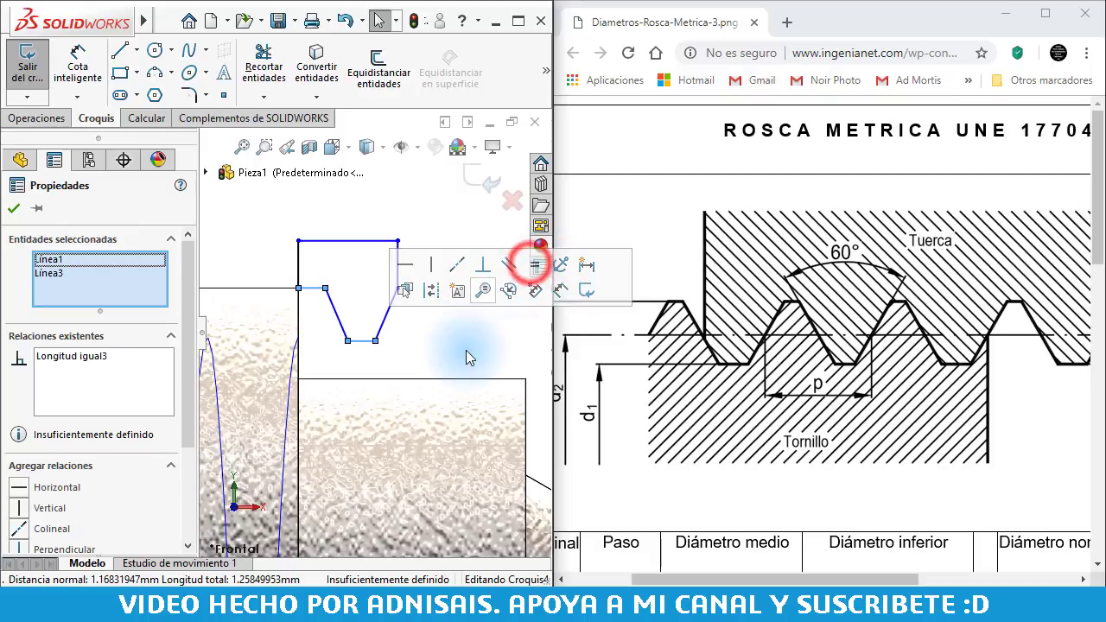
click(464, 348)
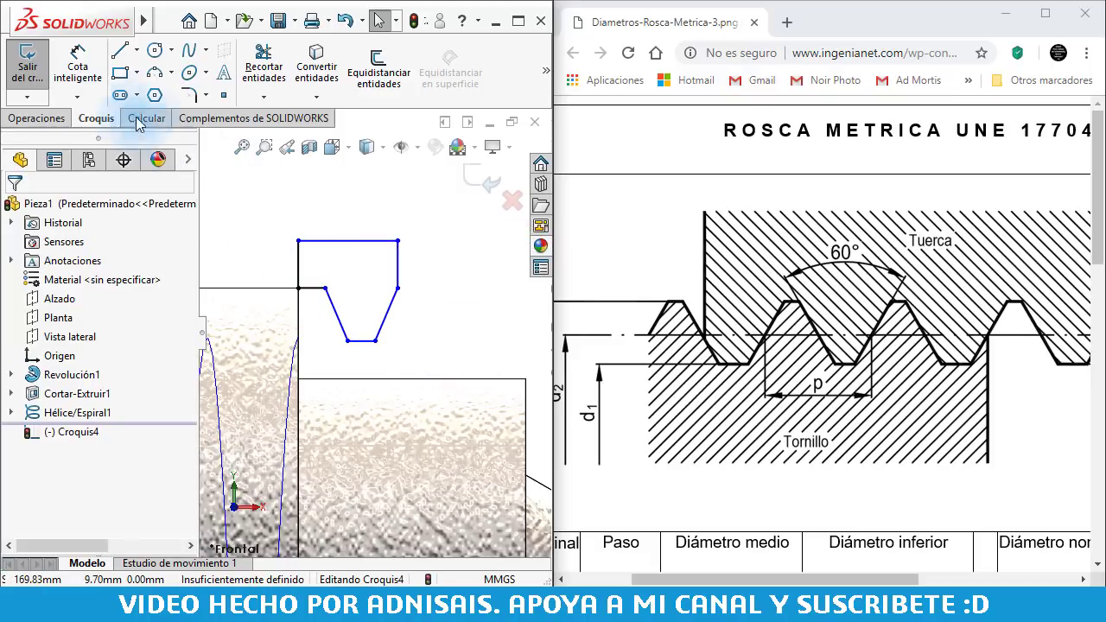
- Dimension the angle between the two slanted sides as 60°
click(77, 66)
click(328, 300)
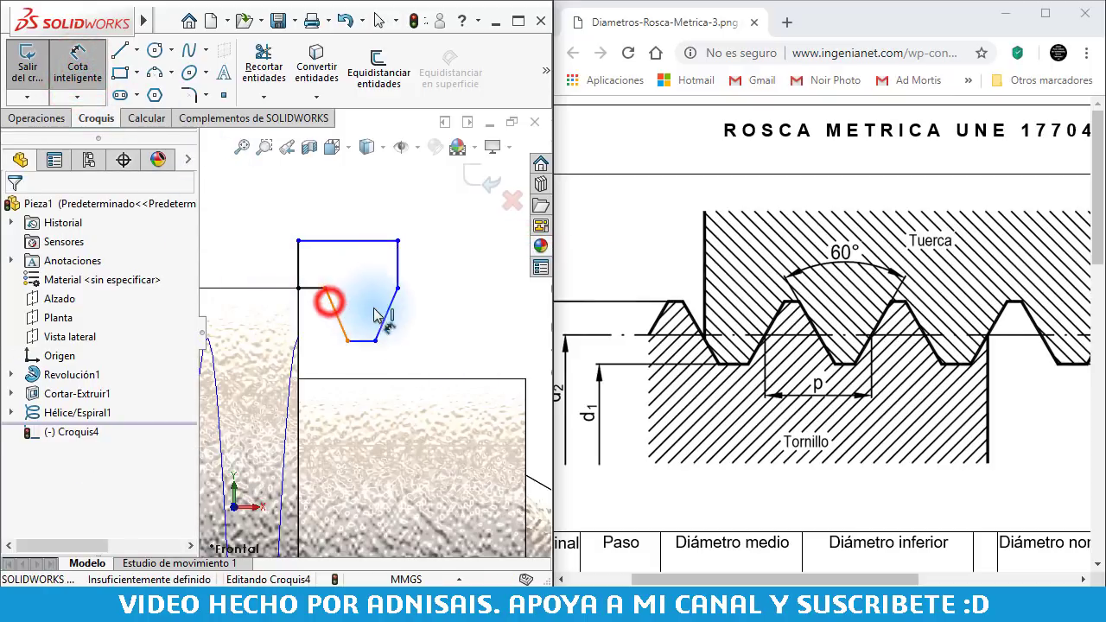
click(383, 327)
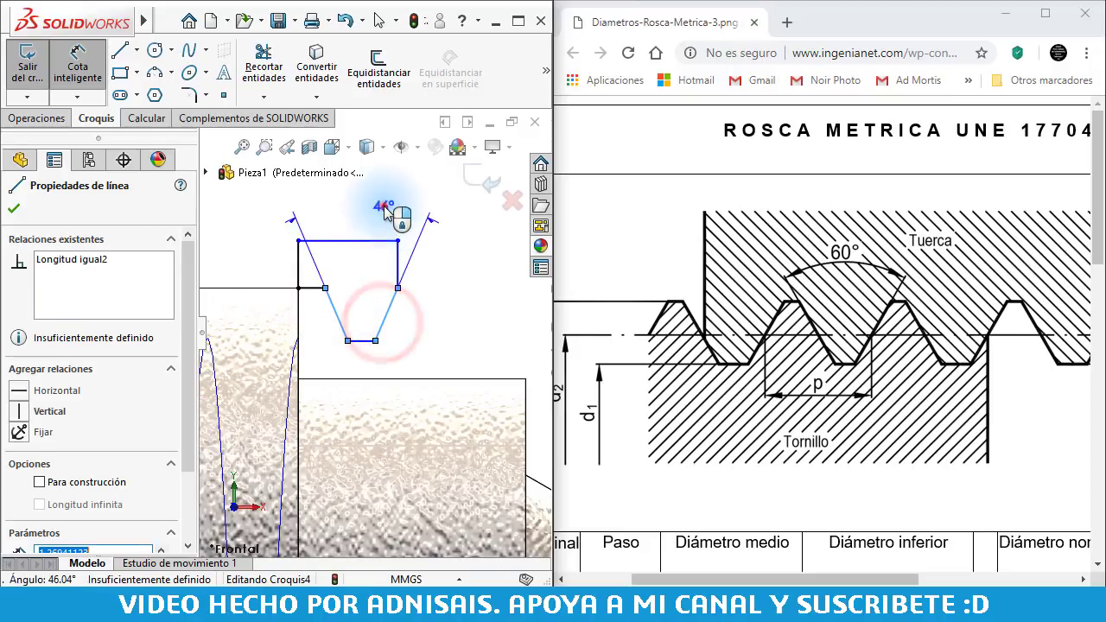
click(384, 211)
text(60)
key(Return)
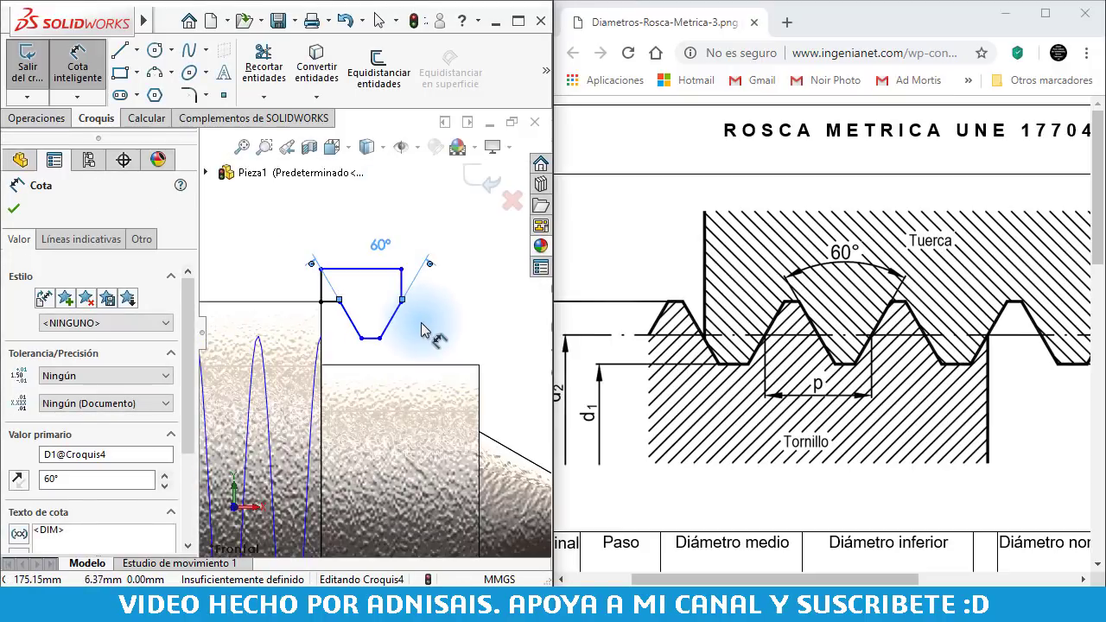
- Dimension the short vertical edge line as 1 mm
click(299, 286)
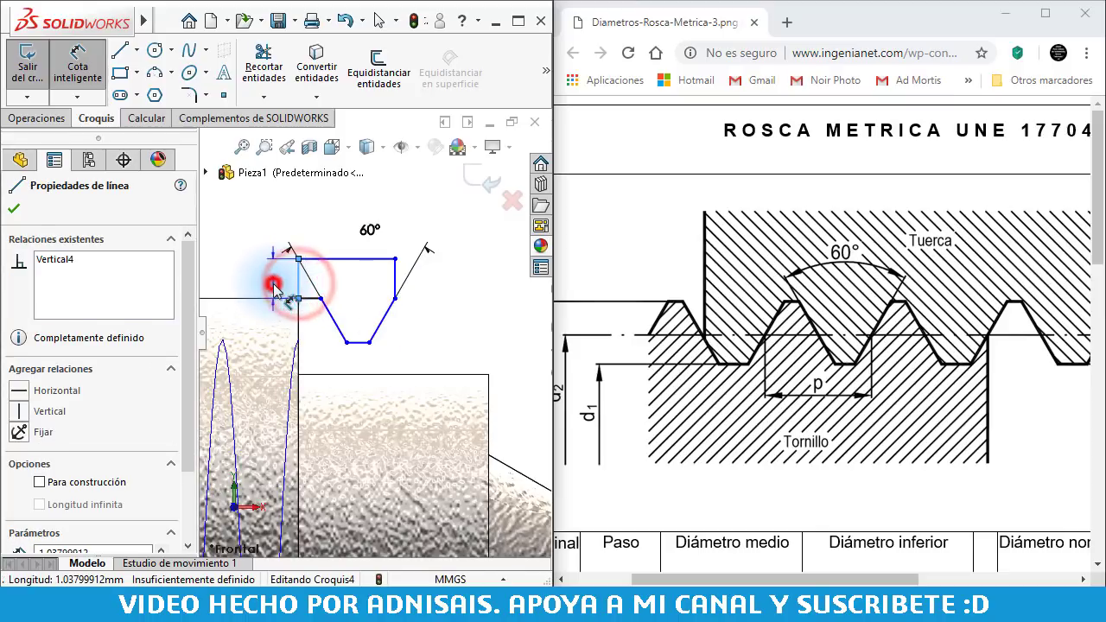
click(273, 281)
text(1)
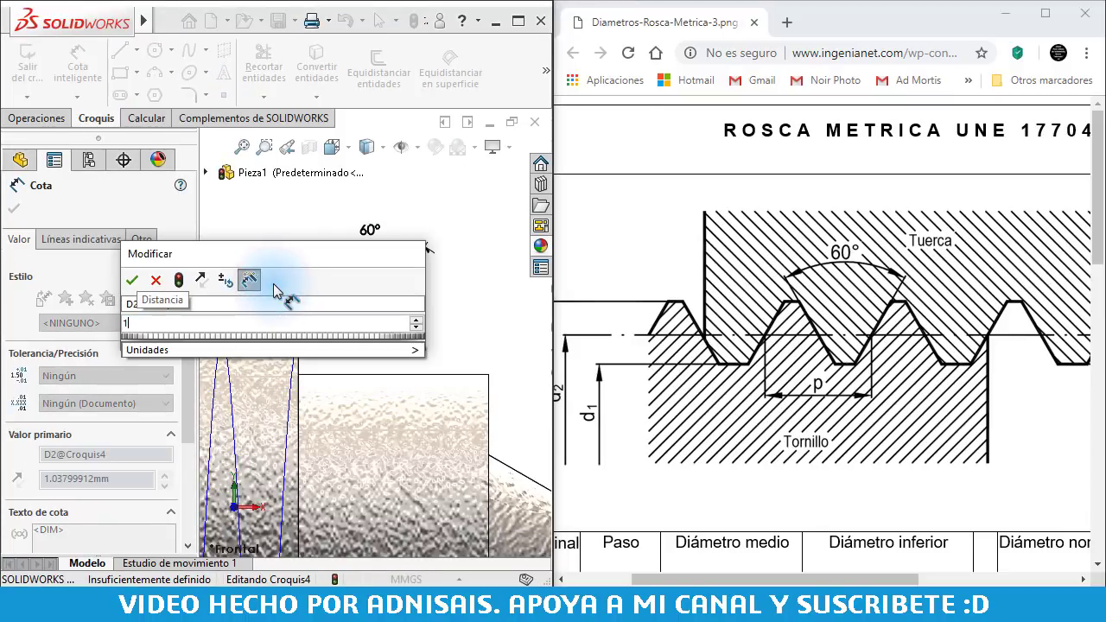
key(Return)
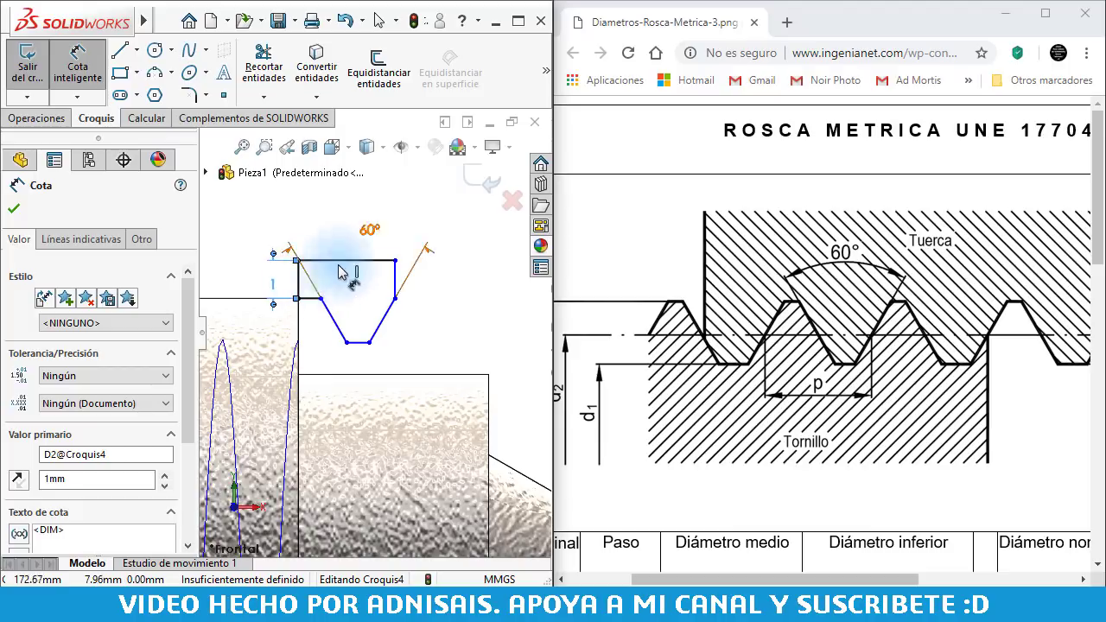
scroll(449, 352, up, 3)
scroll(449, 353, up, 2)
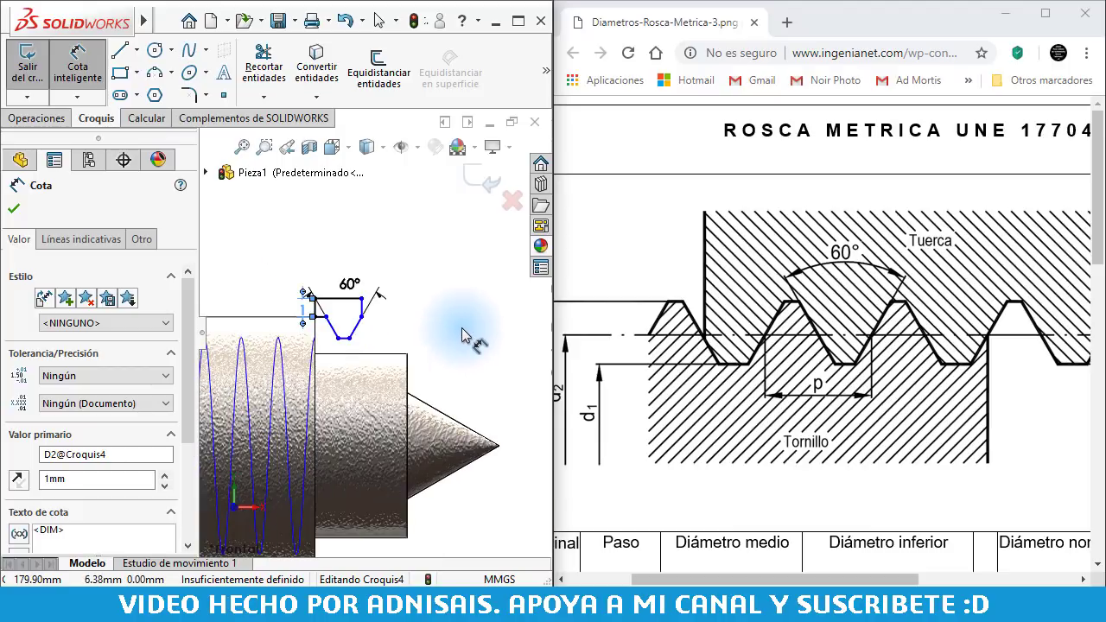
- Draw a horizontal construction line along the shank centre, then pick it for dimensioning
click(138, 50)
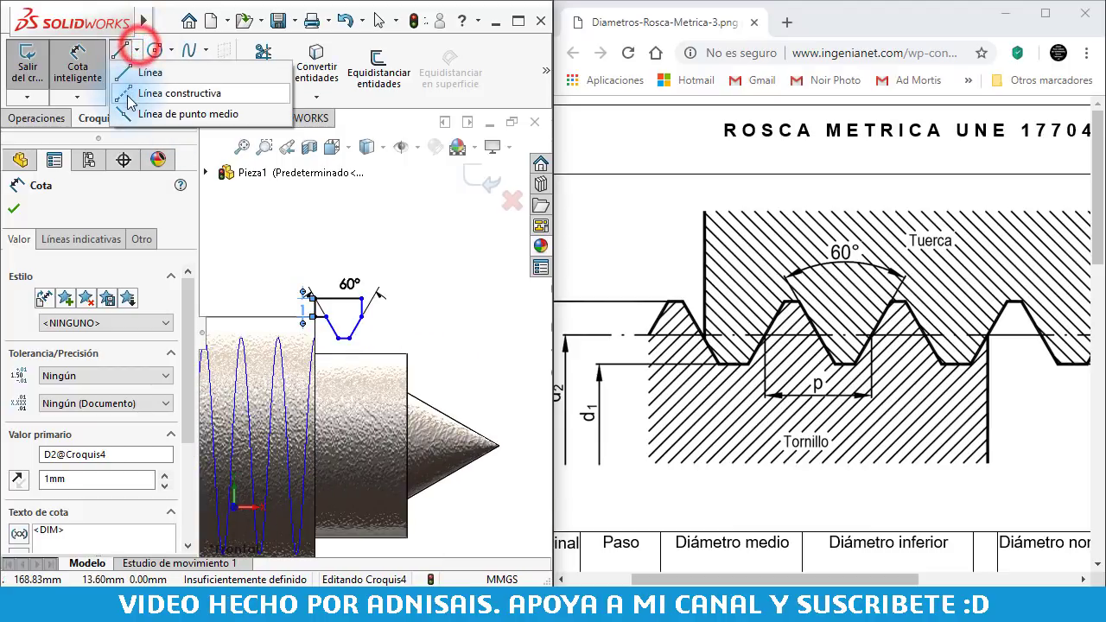
click(140, 90)
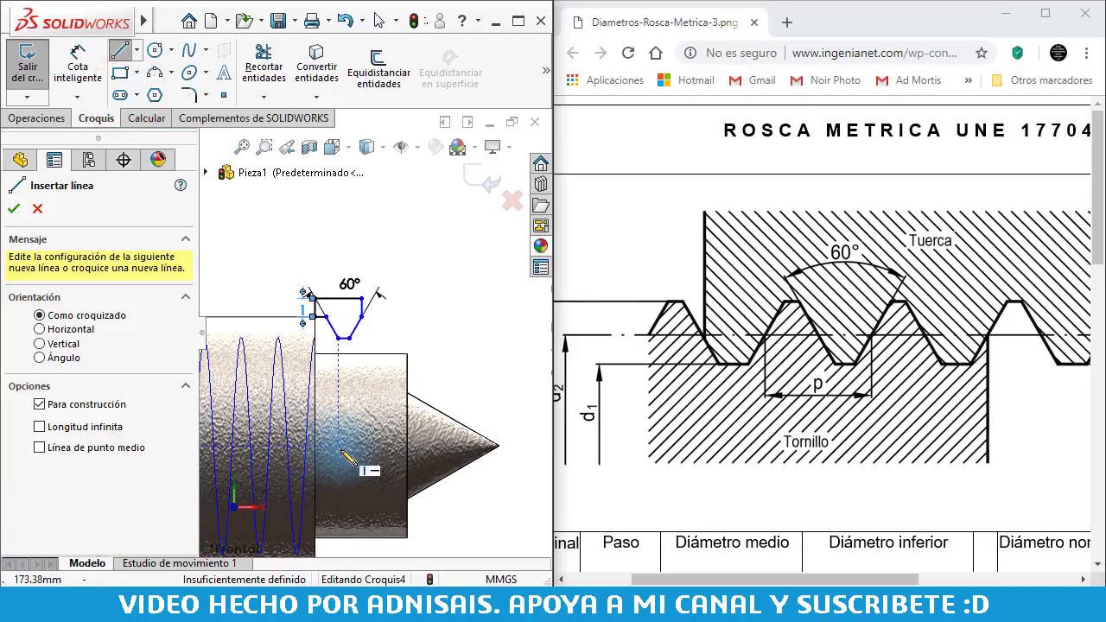
scroll(361, 420, up, 2)
click(343, 403)
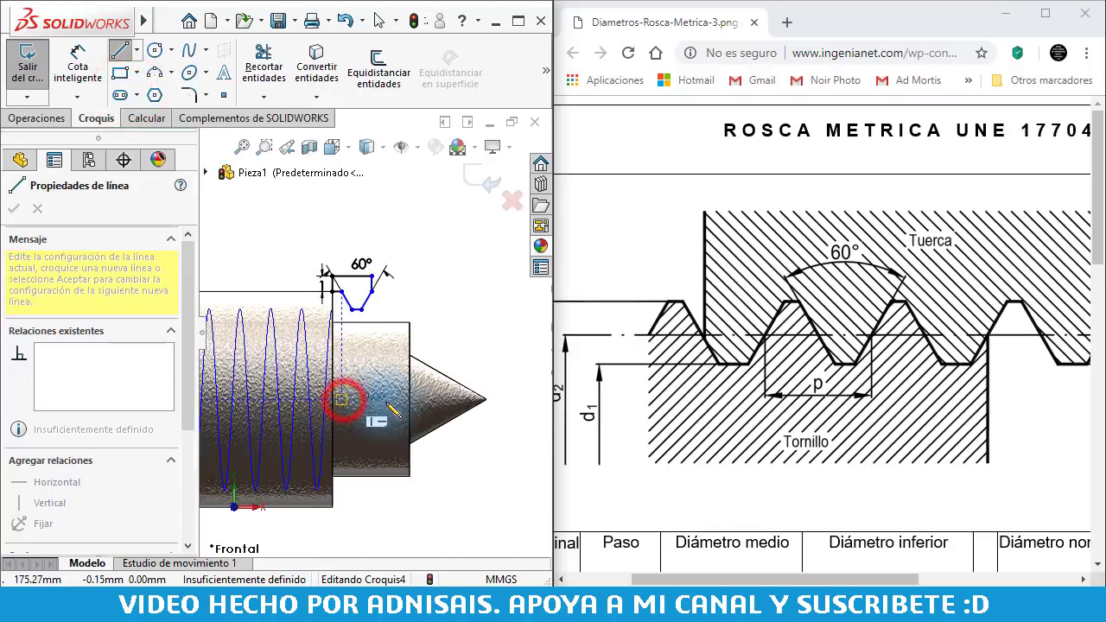
click(396, 402)
scroll(399, 399, down, 2)
key(Escape)
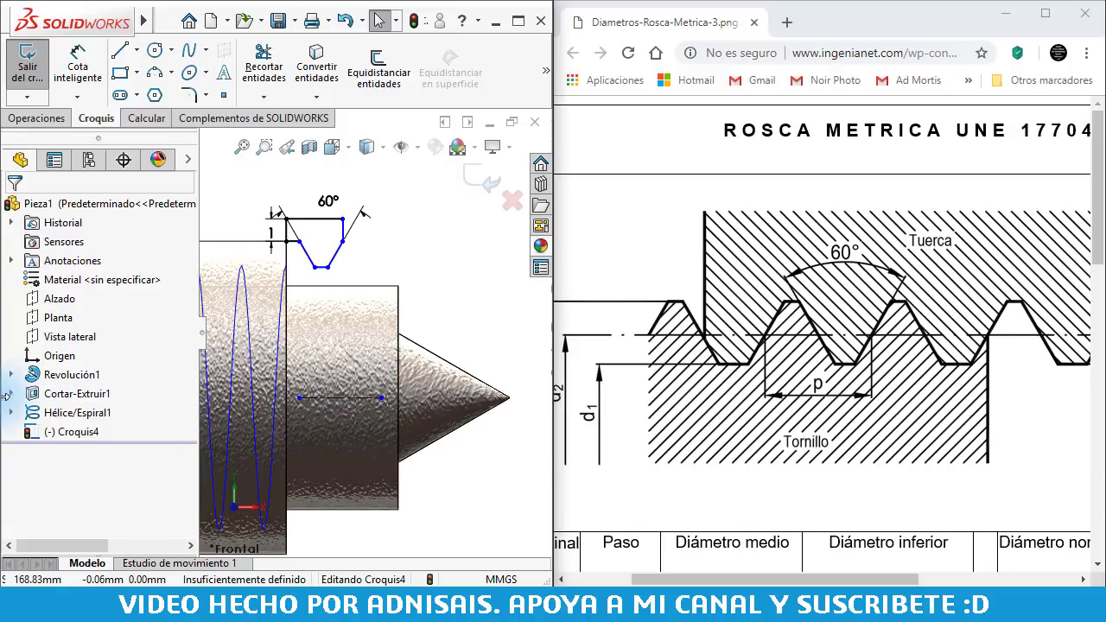
click(78, 65)
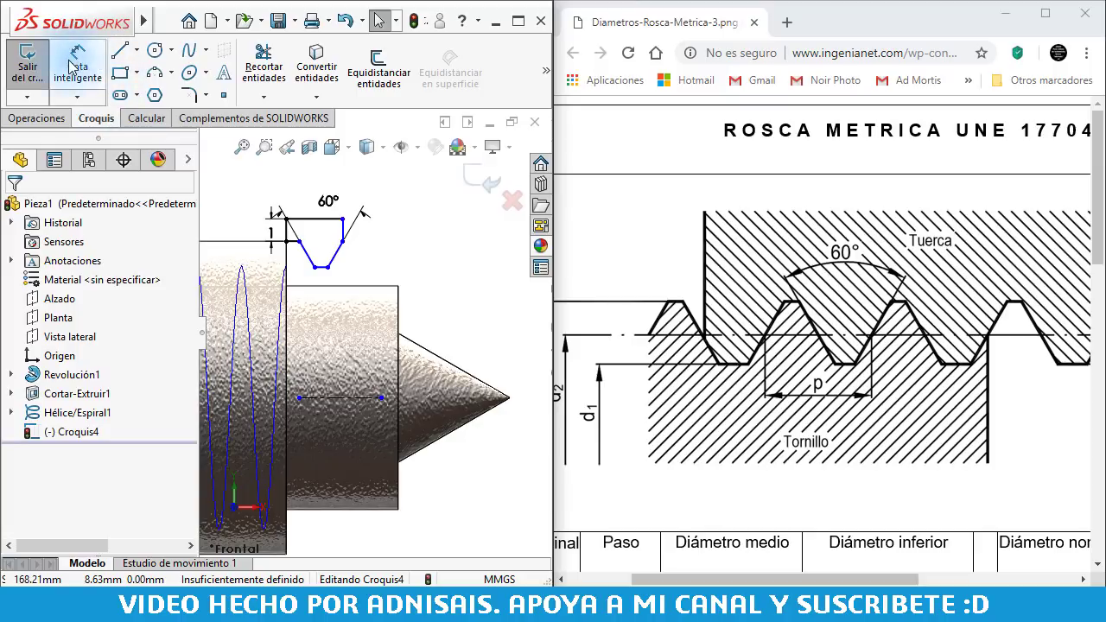
click(328, 399)
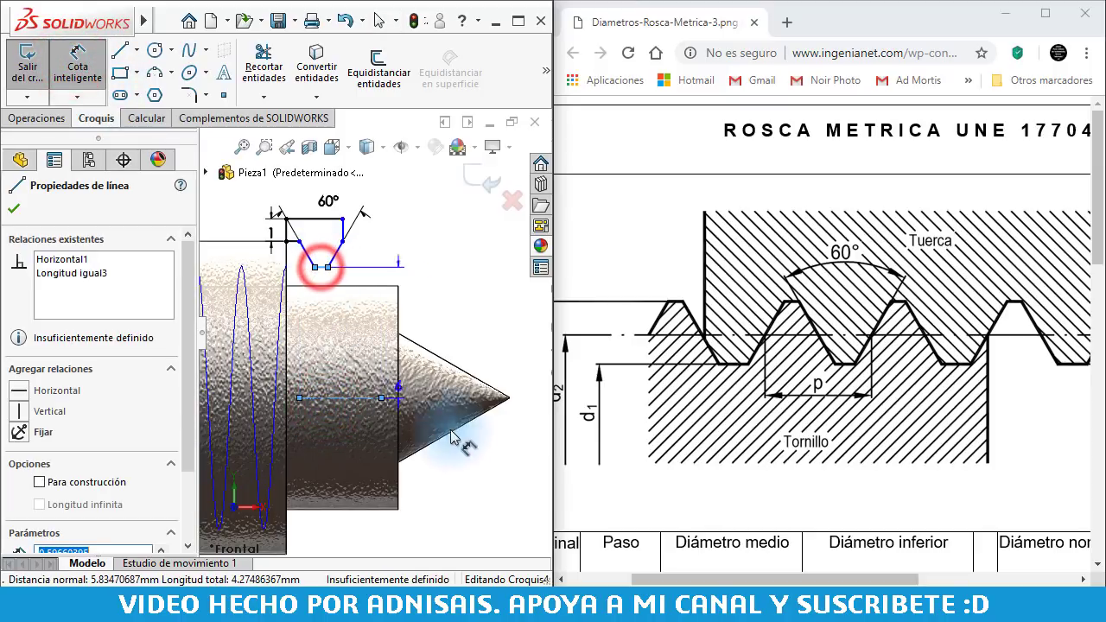
- Dimension the profile bottom to the centre line, first entering 13.835 mm
click(474, 455)
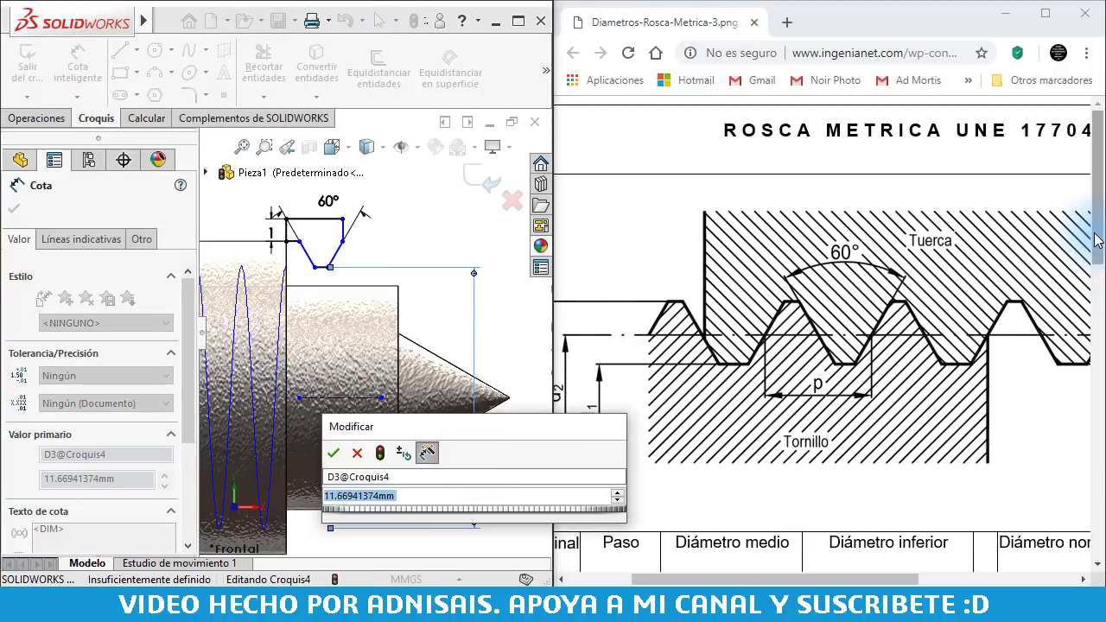
drag(1099, 267, 1085, 481)
scroll(1086, 481, down, 1)
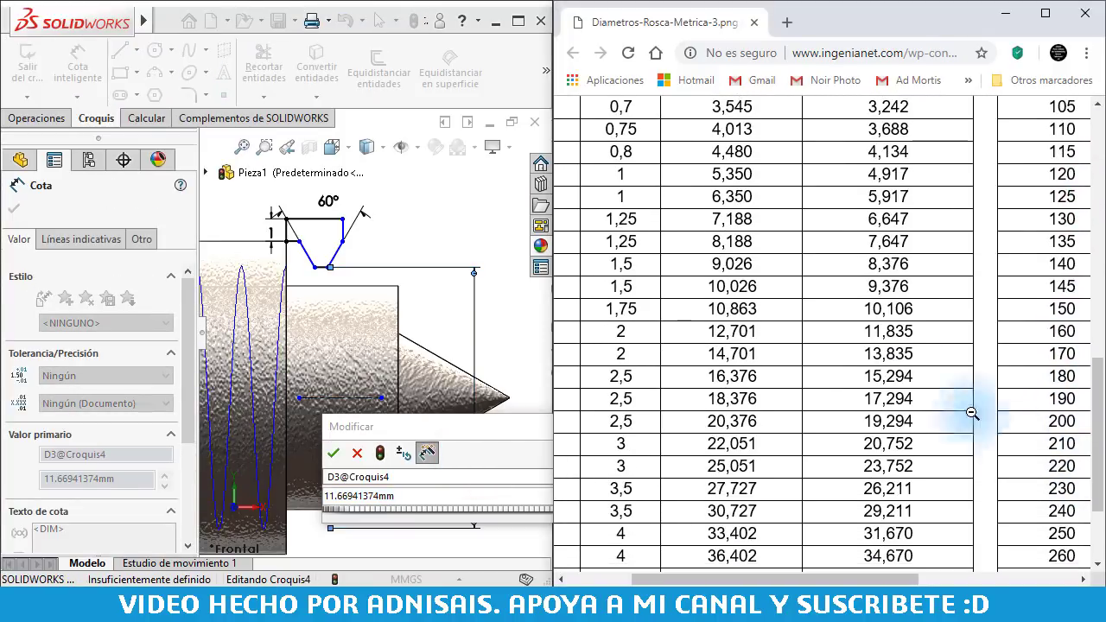
click(415, 501)
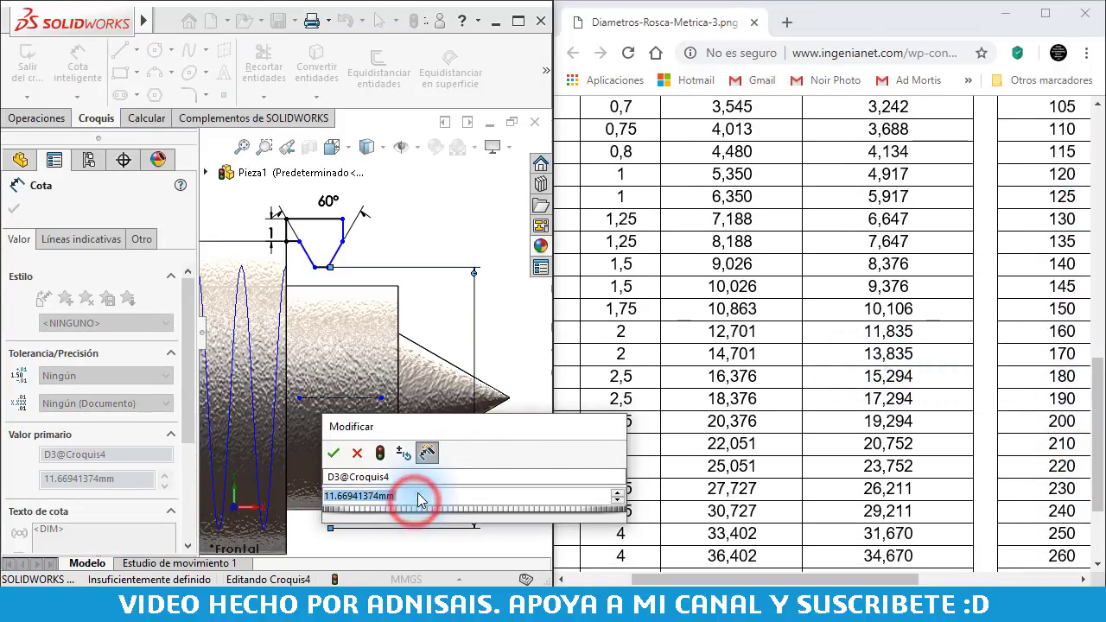
text(13.835)
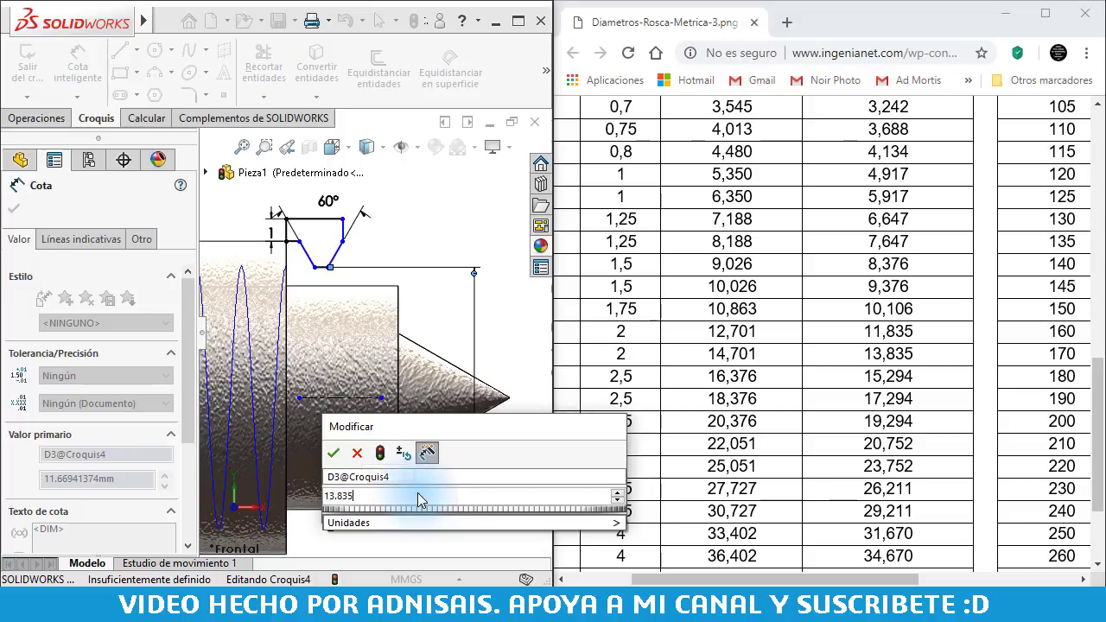
key(Return)
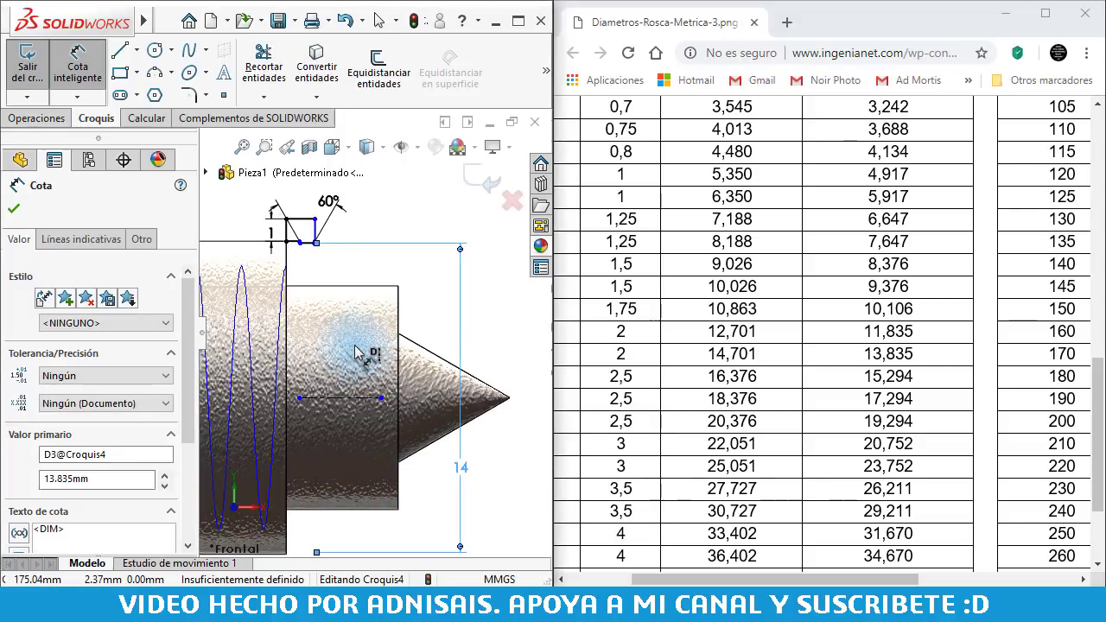
scroll(309, 269, down, 3)
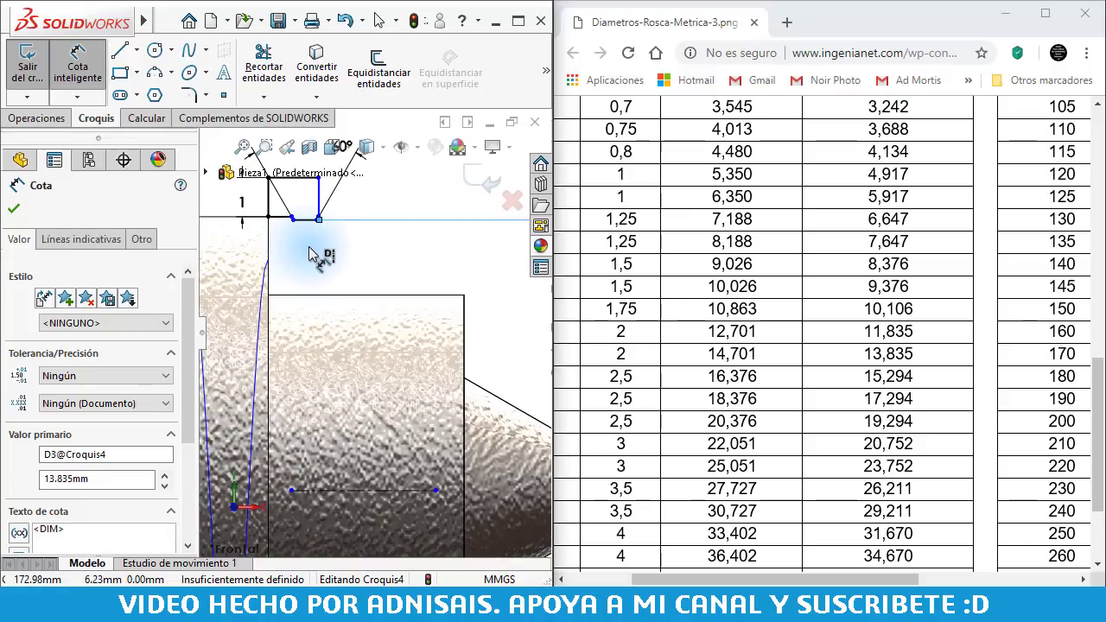
scroll(377, 334, up, 5)
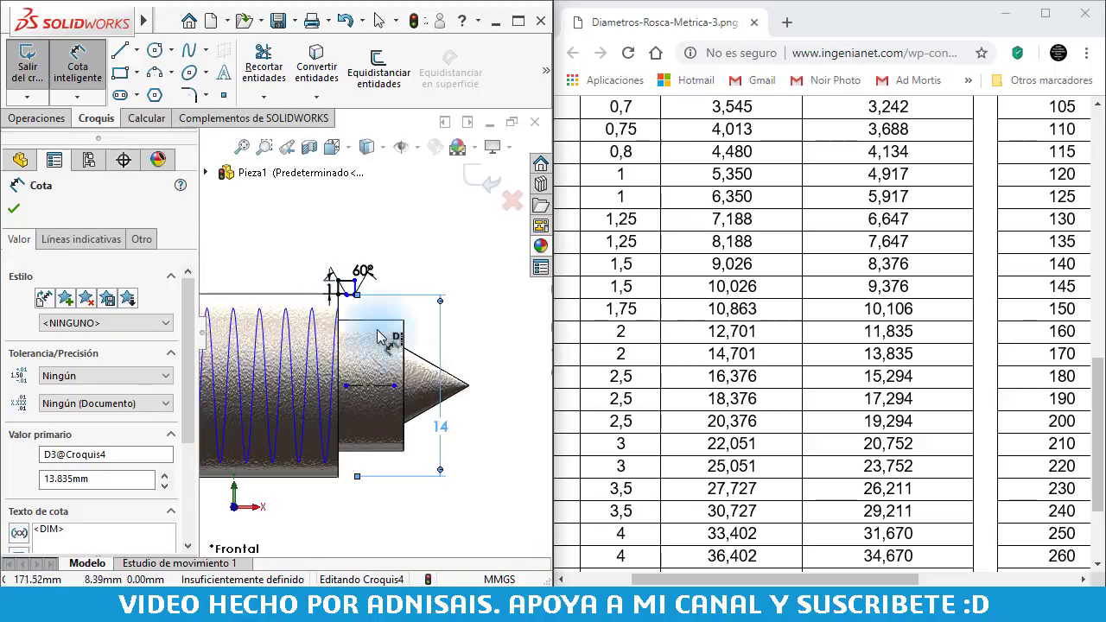
- Correct the profile-to-centre-line distance to 11.835 mm
double_click(444, 432)
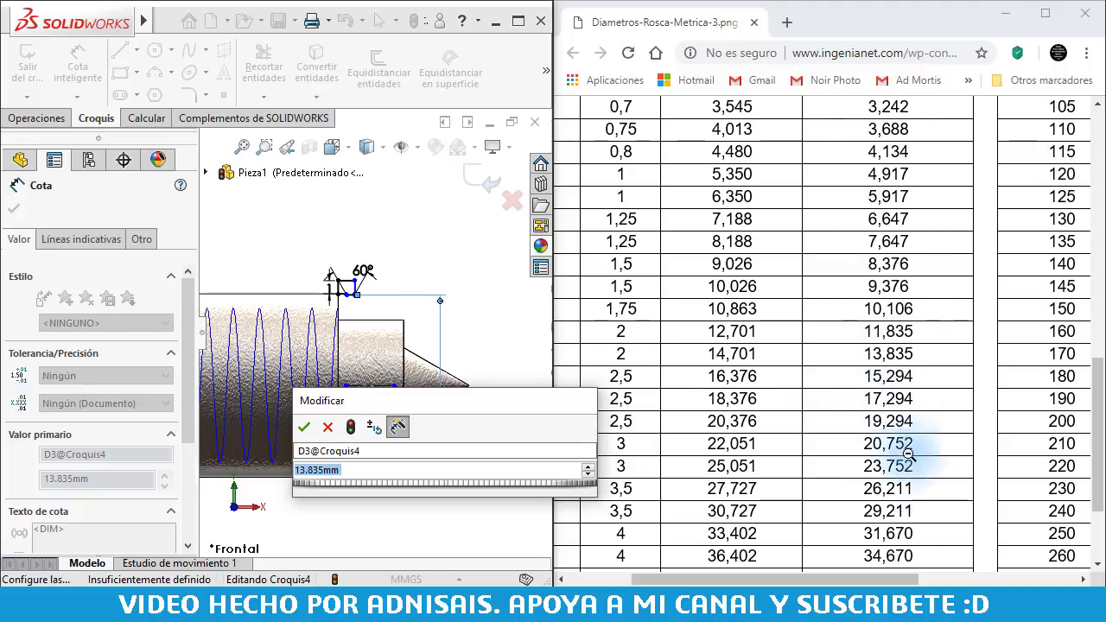
drag(878, 579, 812, 580)
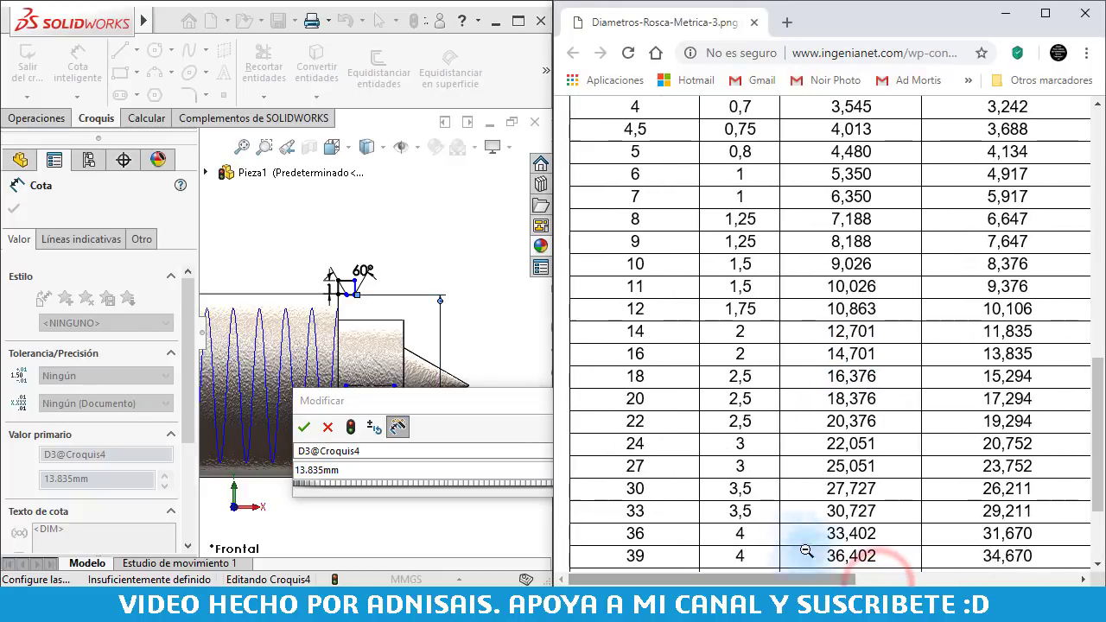
click(350, 471)
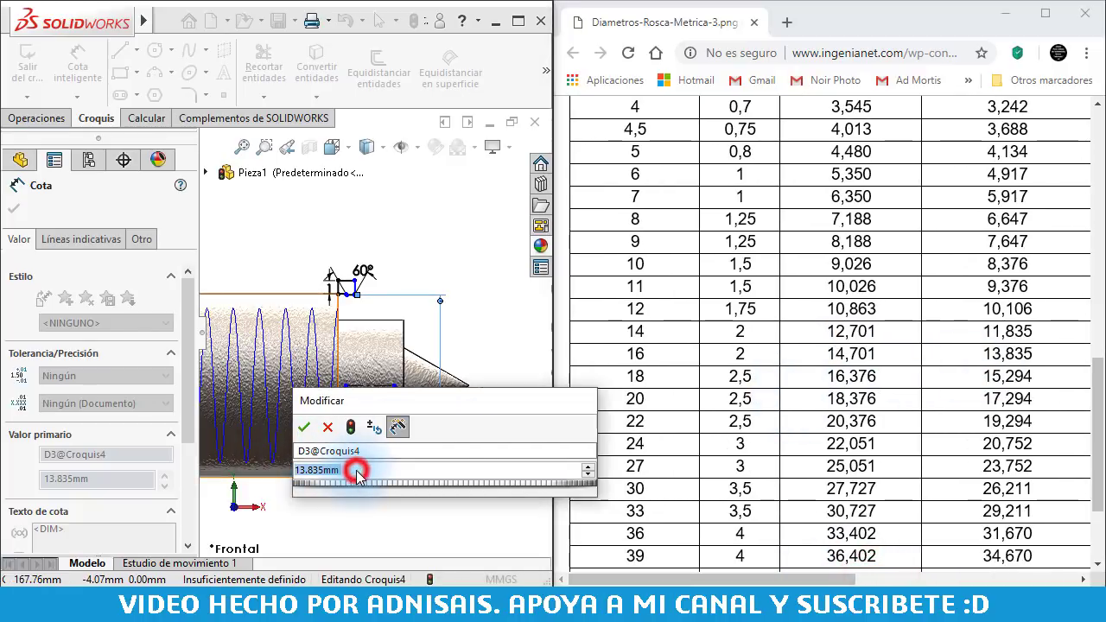
text(11.)
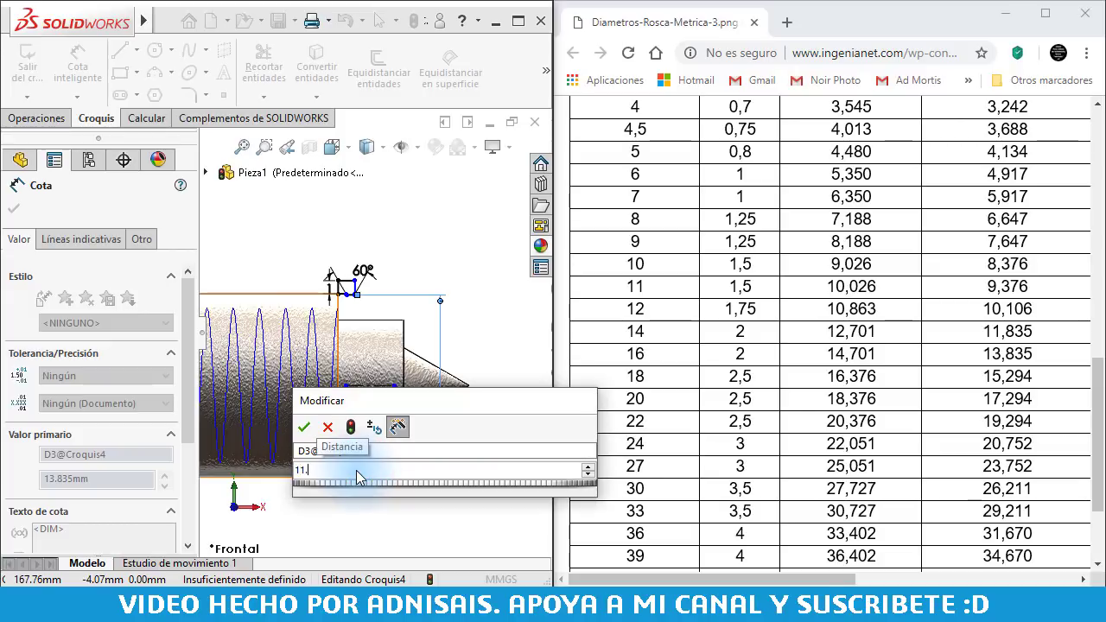
text(835)
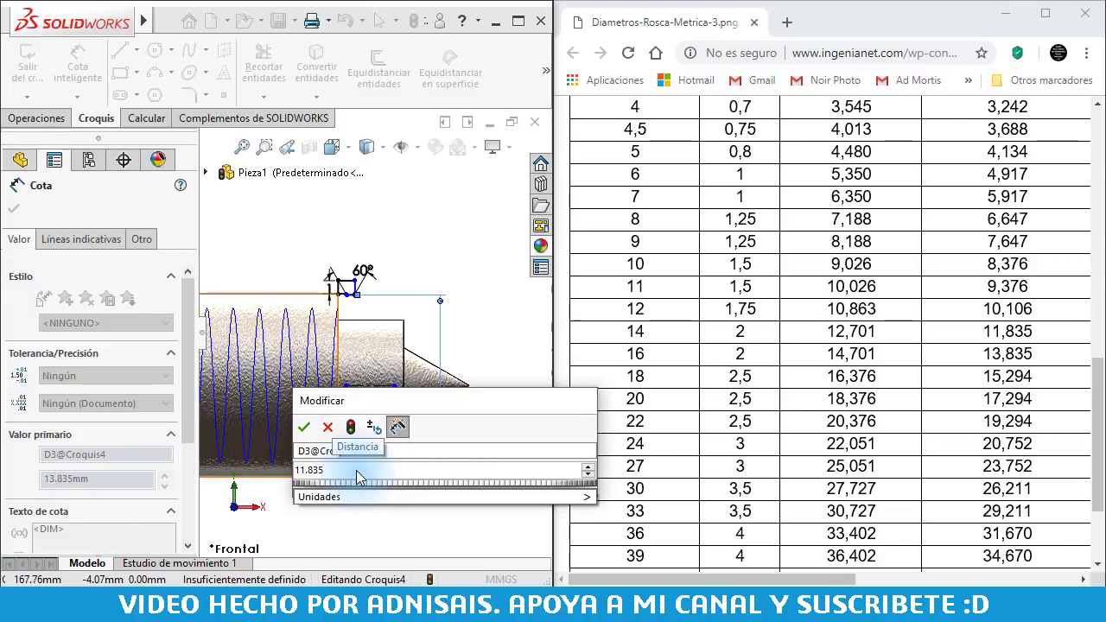
key(Return)
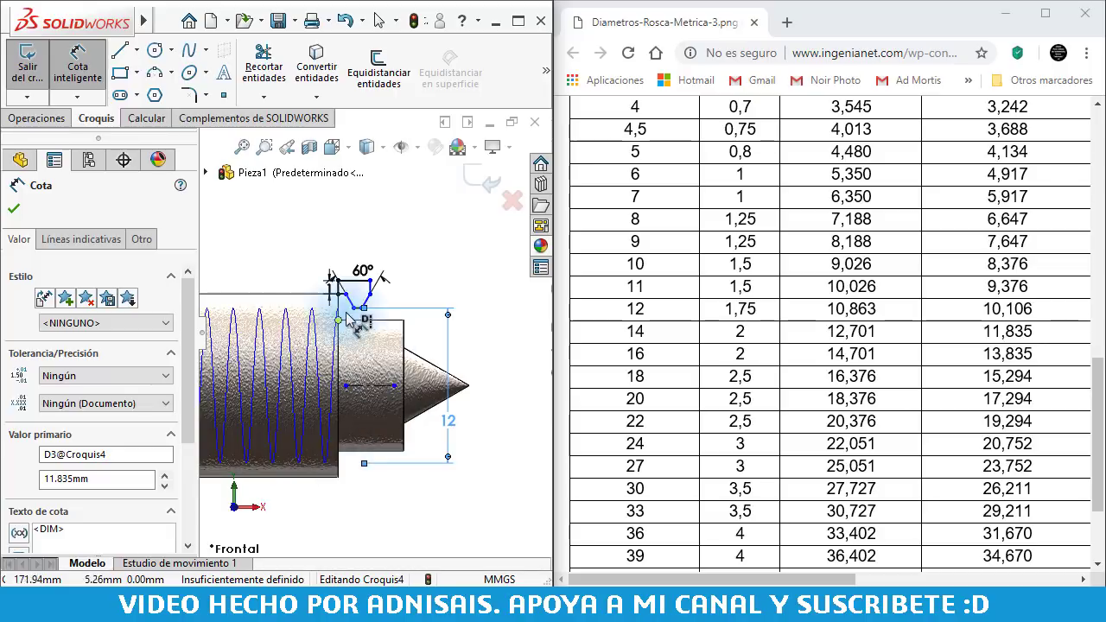
scroll(350, 320, down, 3)
scroll(362, 311, down, 2)
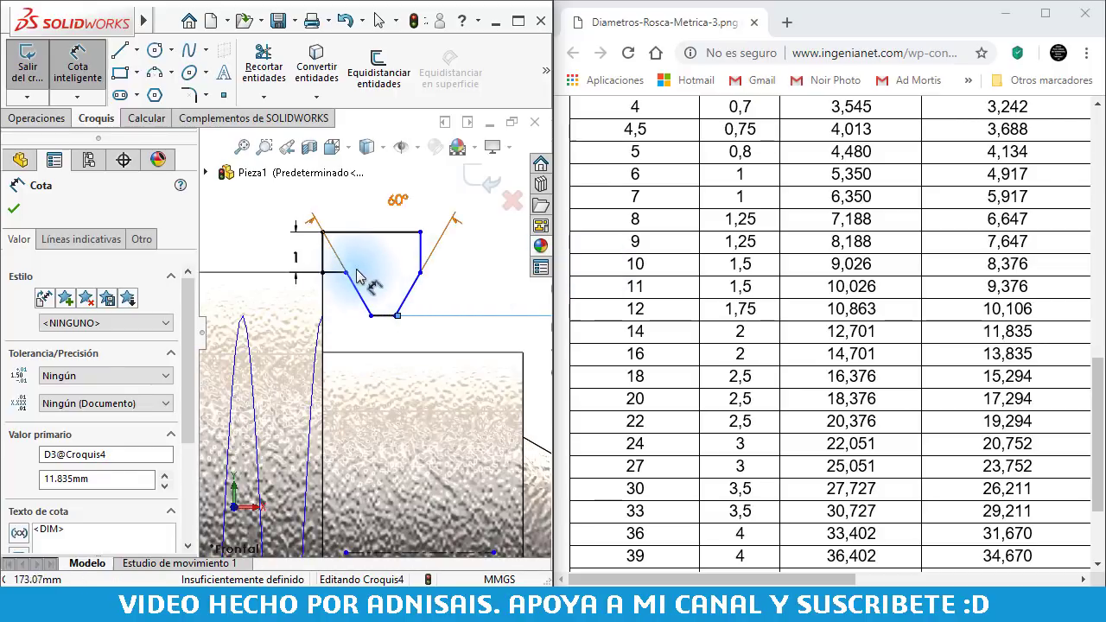
- Dimension the profile's top edge as 2 mm wide and stop dimensioning
click(366, 232)
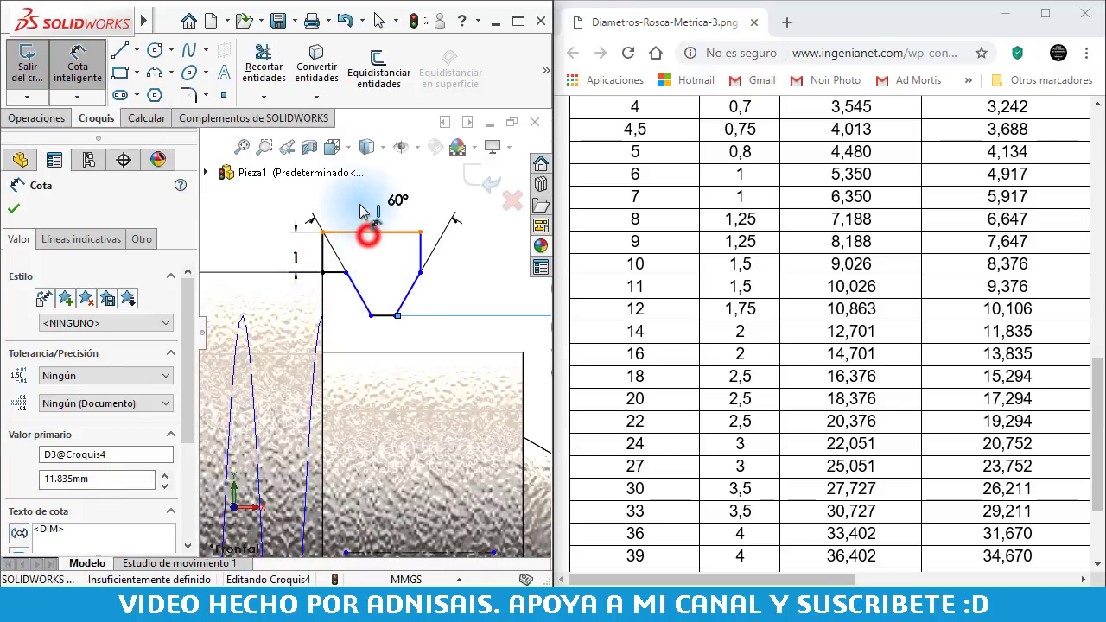
click(363, 201)
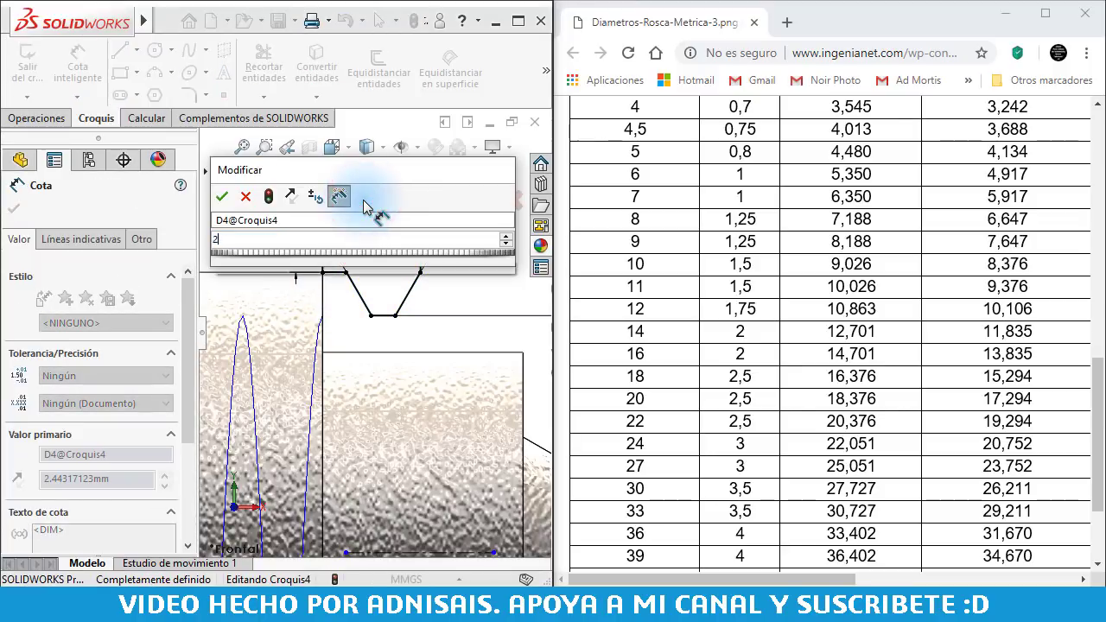
text(2)
key(Return)
right_click(467, 294)
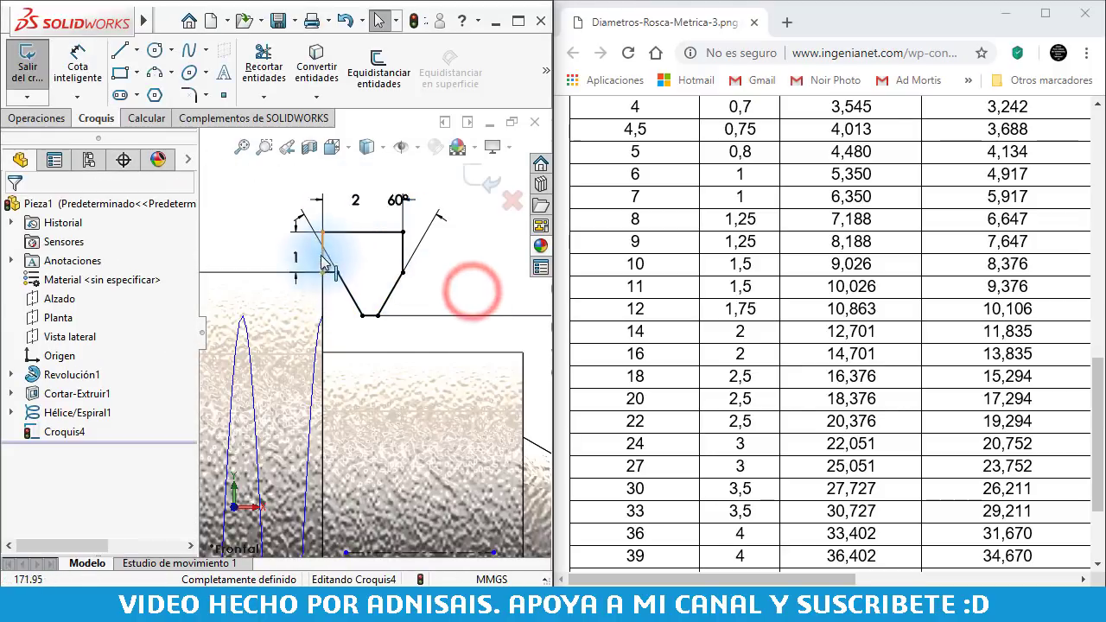
scroll(428, 298, up, 2)
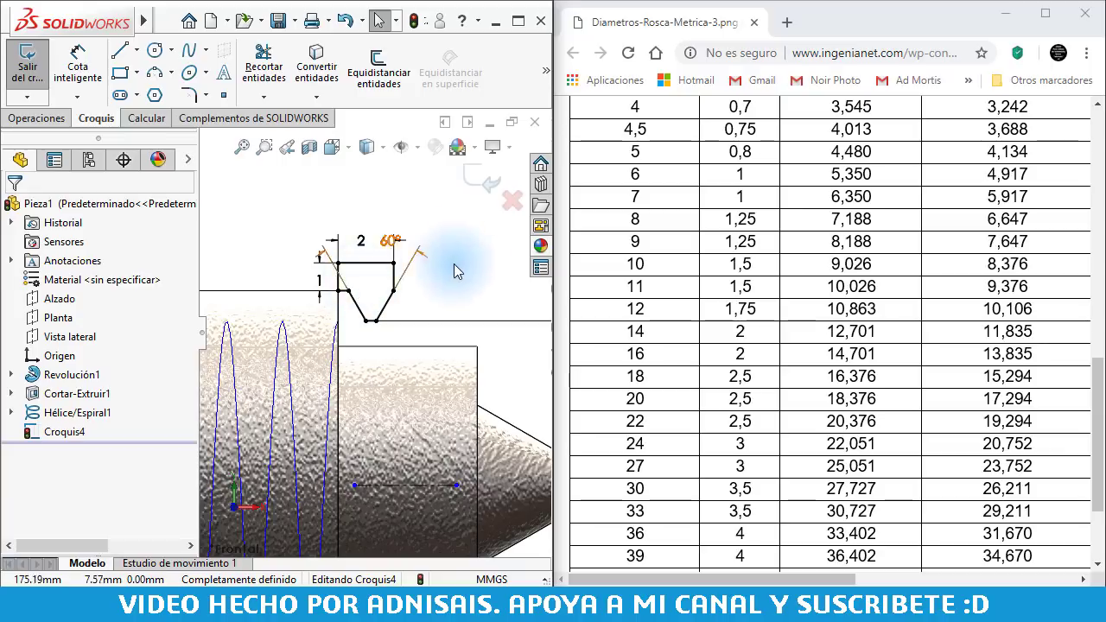
- Exit the Croquis4 sketch and orbit to an angled view of the screw
click(484, 177)
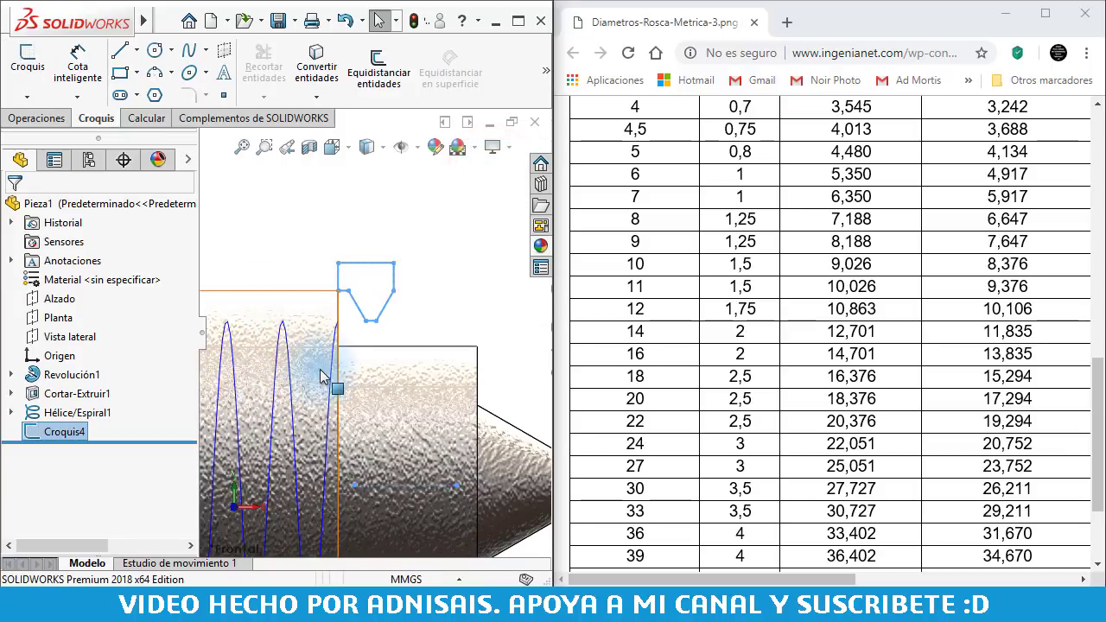
middle_drag(229, 369, 348, 279)
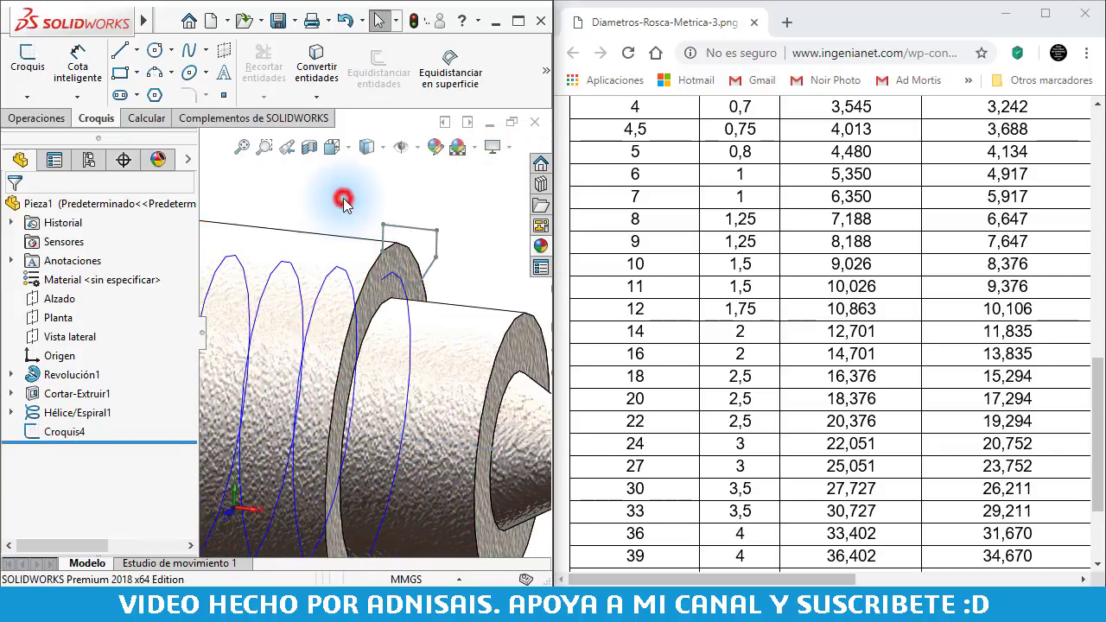
mouse_move(343, 198)
middle_down()
mouse_move(426, 301)
mouse_move(298, 221)
middle_up()
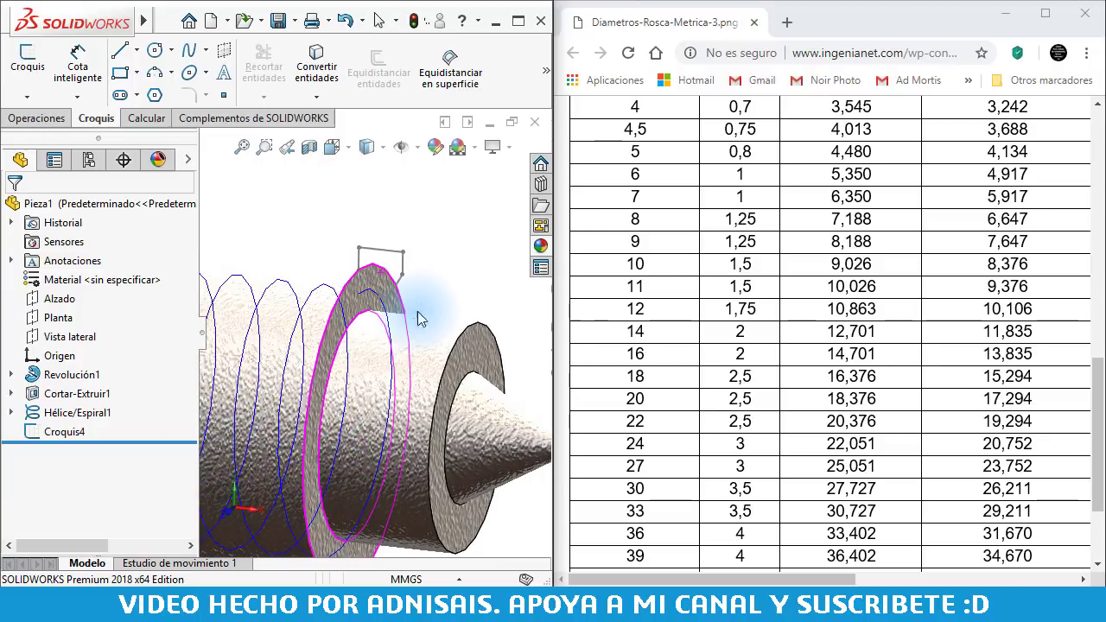
click(304, 221)
- Start a Corte barrido swept cut with Croquis4 as the profile
click(60, 121)
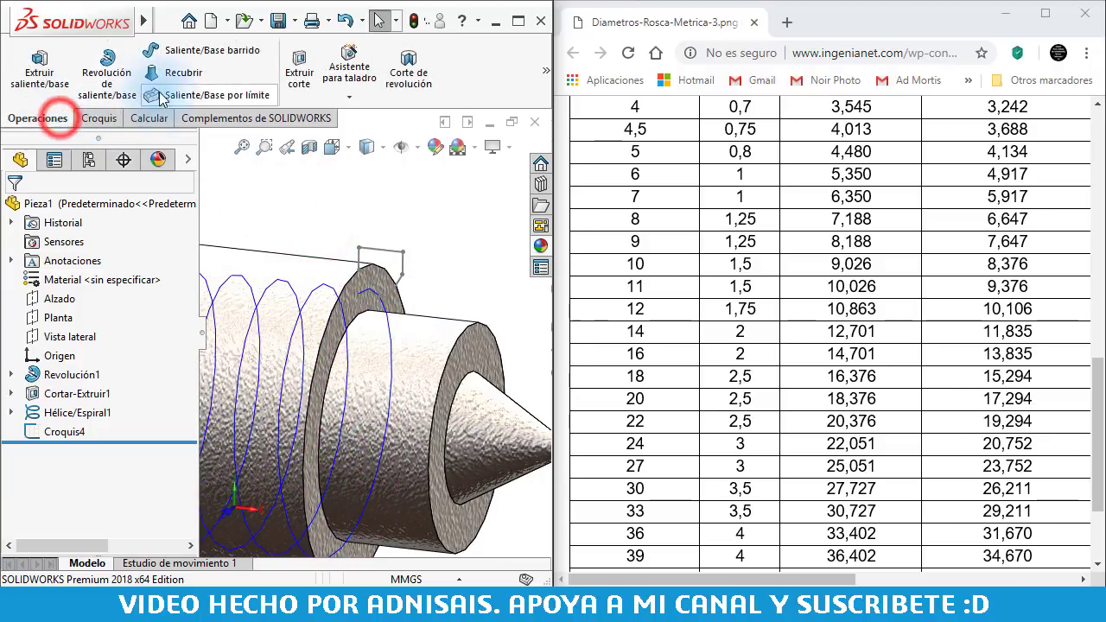
click(544, 70)
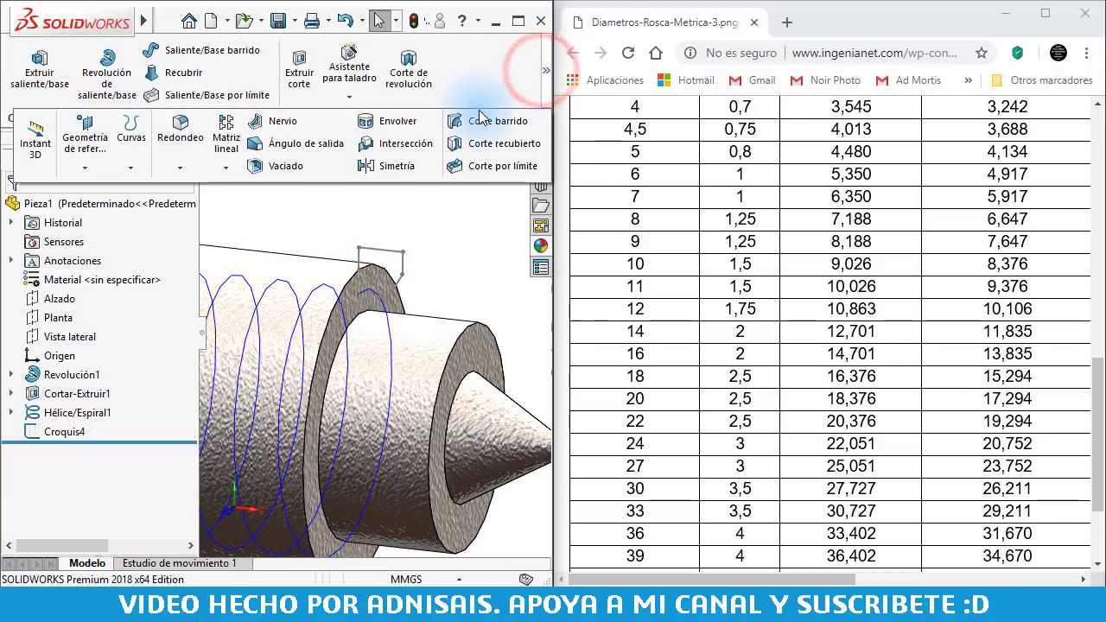
click(473, 124)
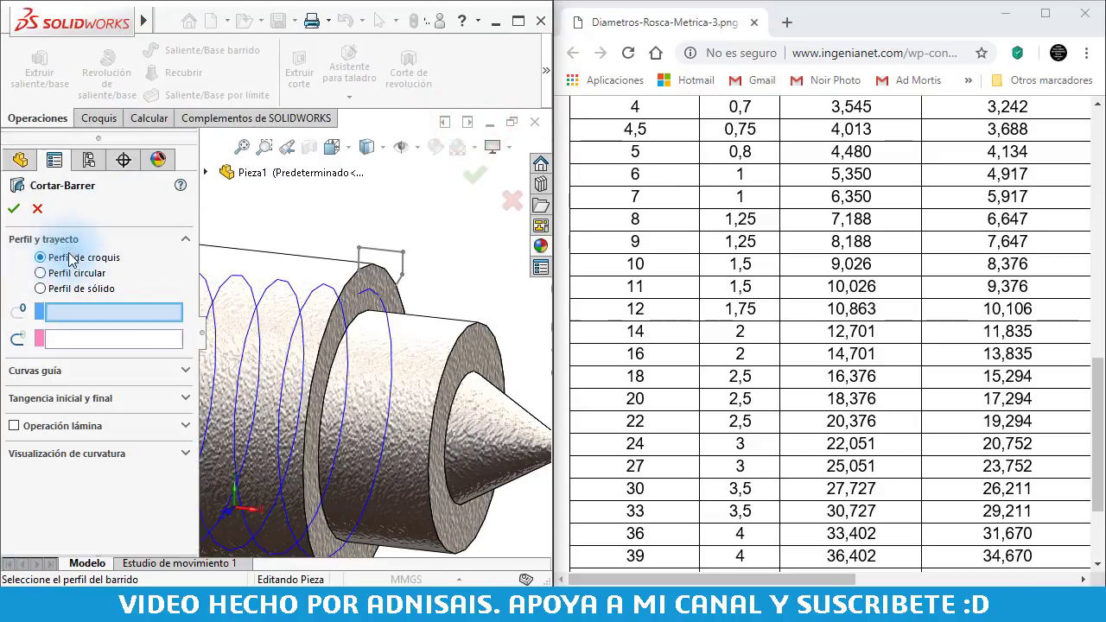
click(58, 310)
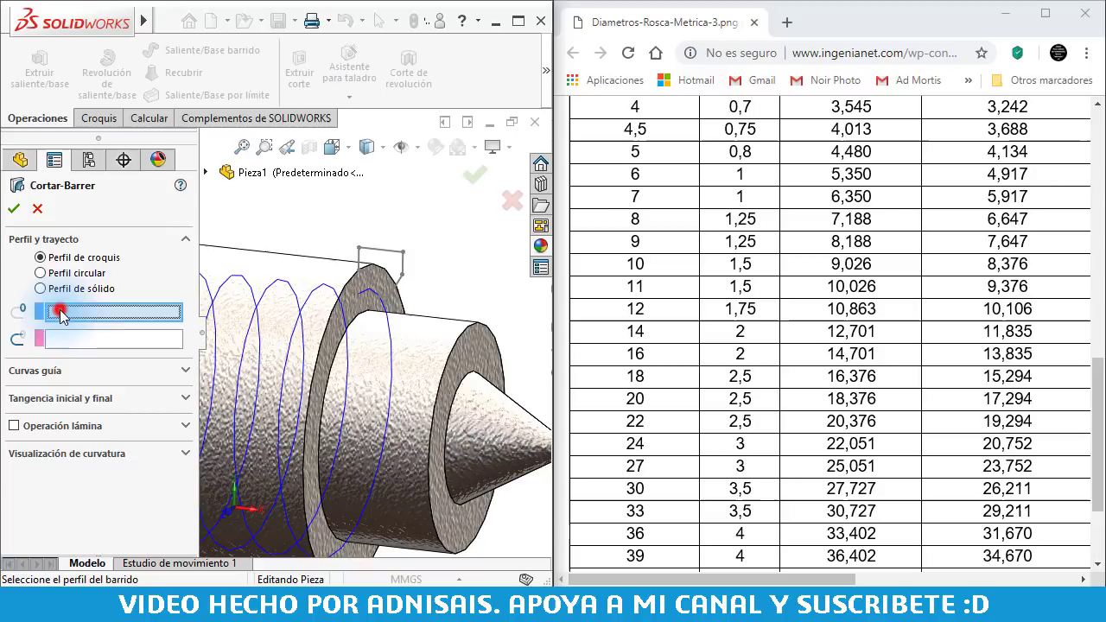
middle_drag(395, 277, 399, 267)
click(400, 259)
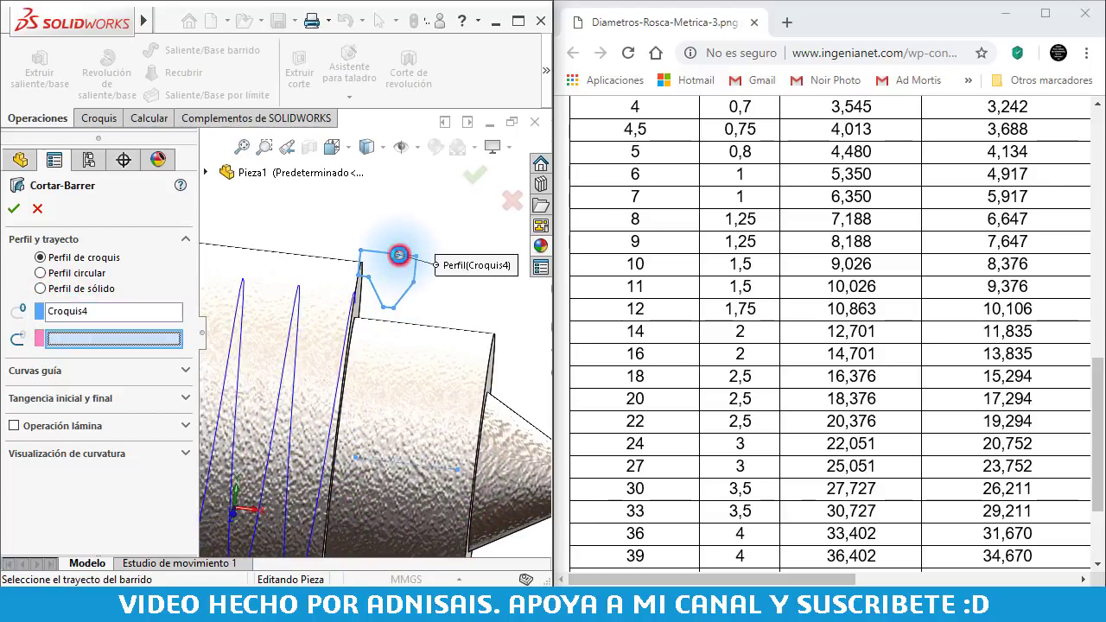
- Use Hélice/Espiral1 as the sweep path and confirm the thread cut
click(91, 342)
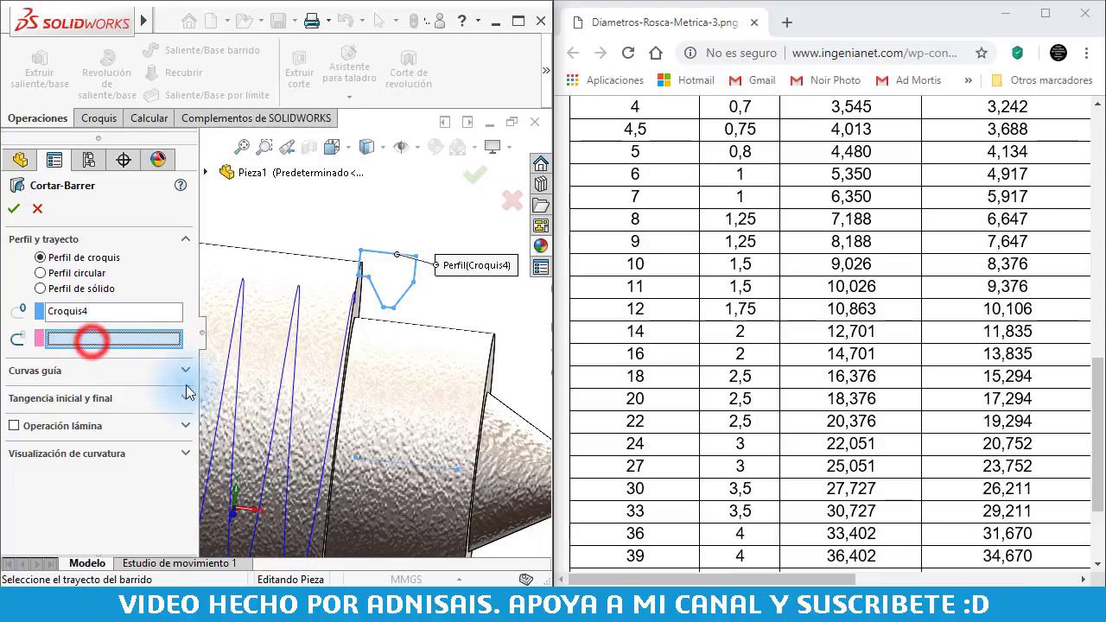
middle_drag(372, 406, 389, 309)
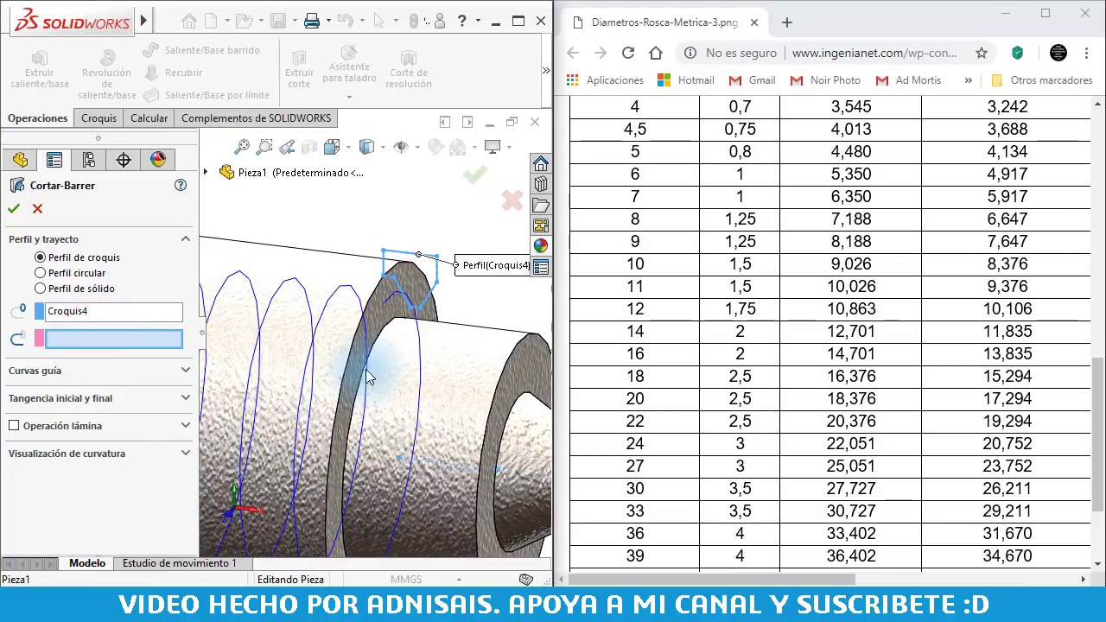
click(385, 295)
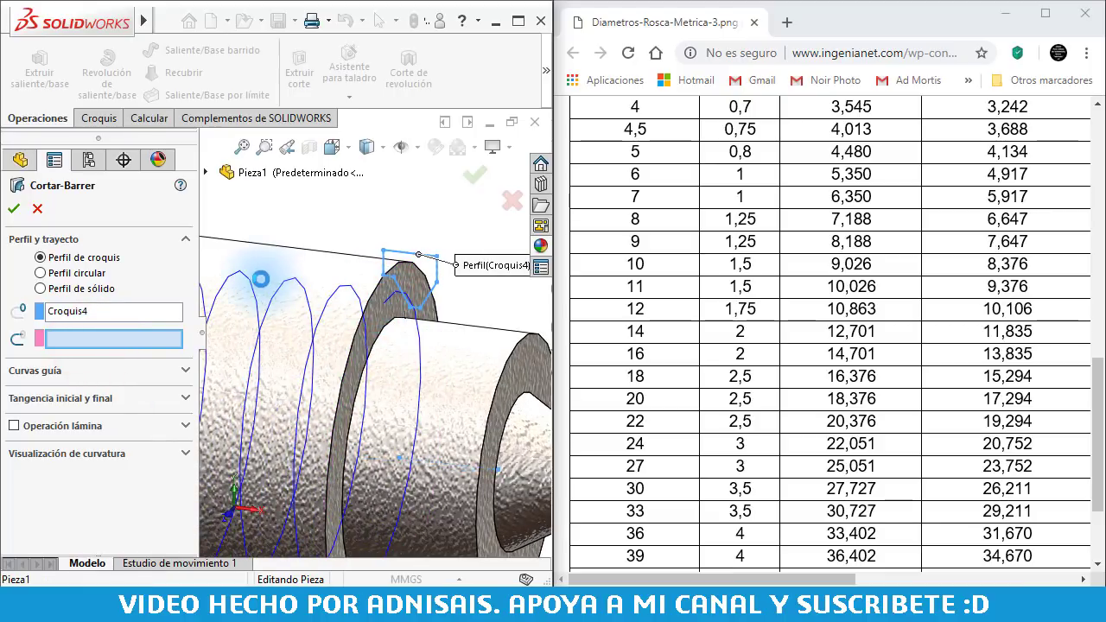
click(260, 279)
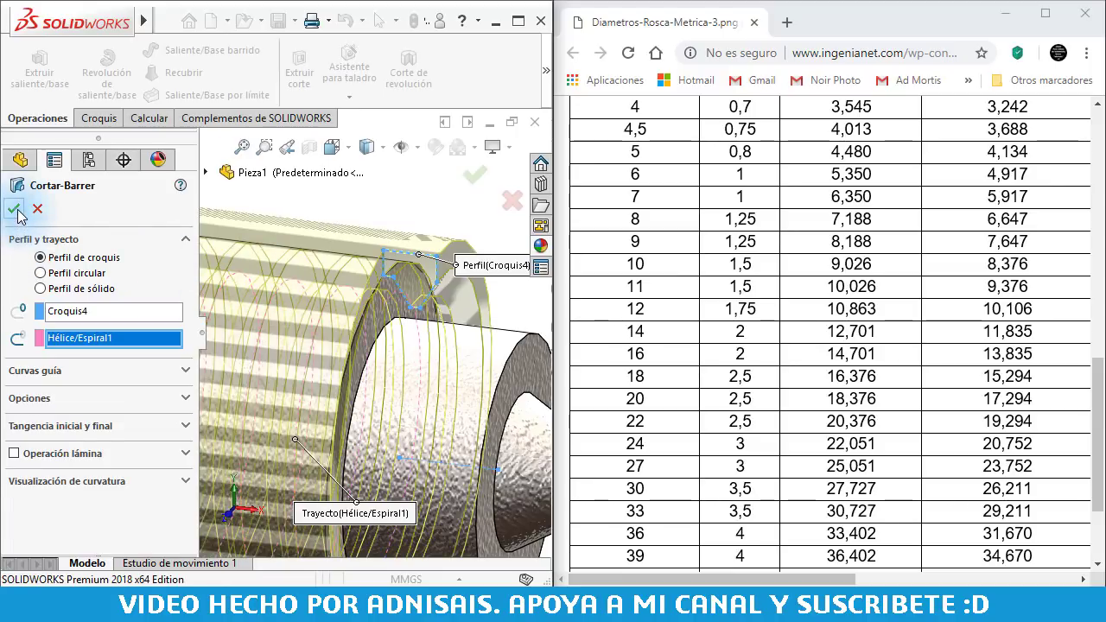
scroll(242, 376, up, 3)
scroll(241, 375, up, 2)
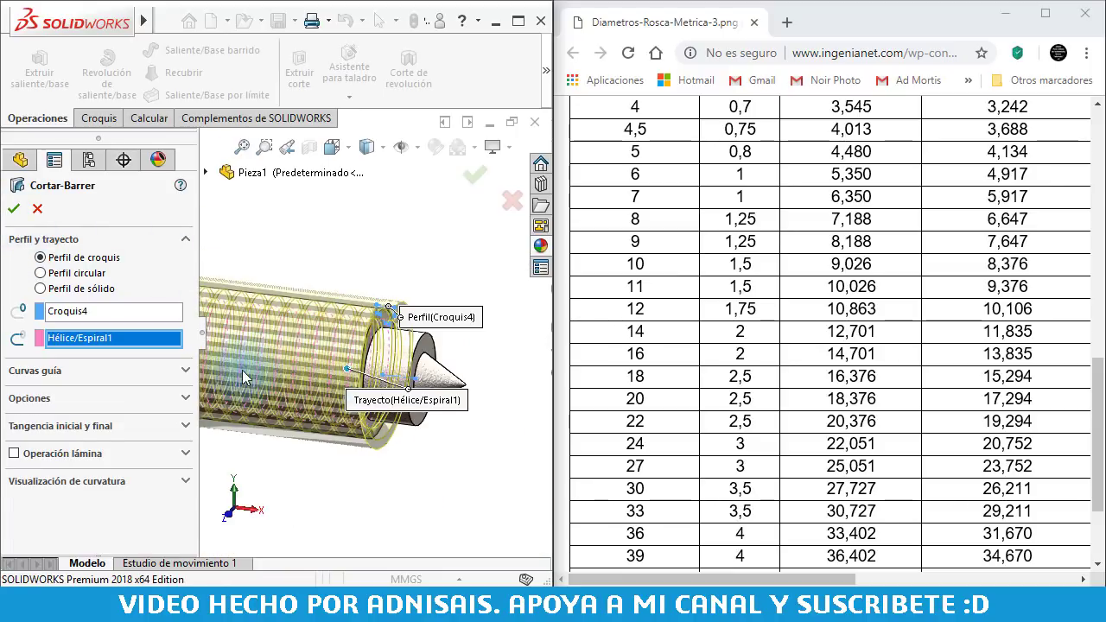
click(14, 209)
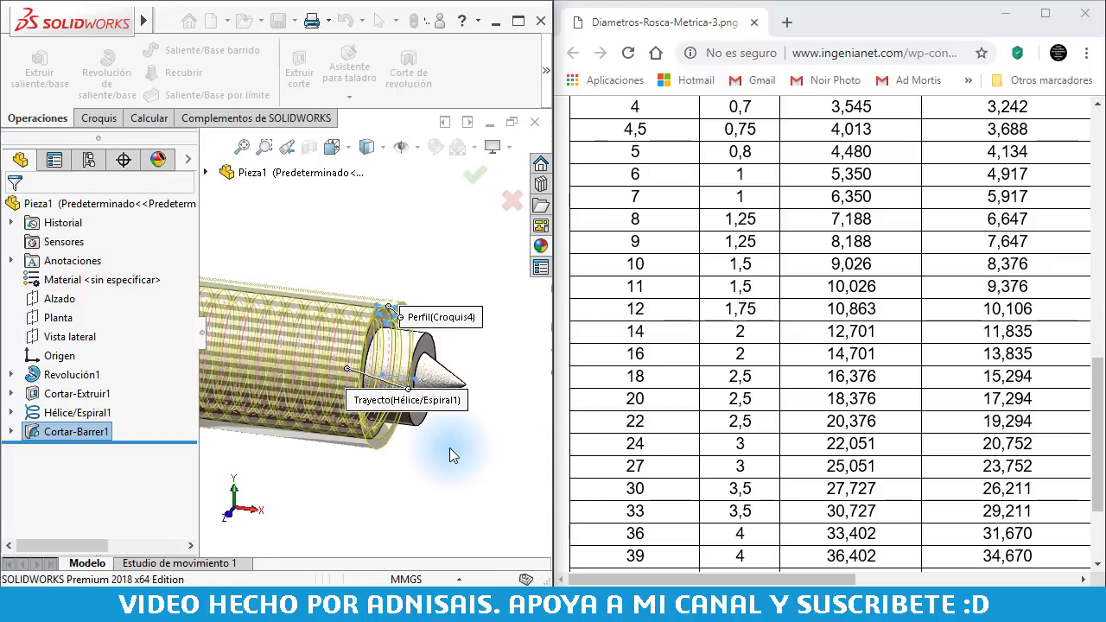
scroll(362, 430, up, 1)
scroll(372, 393, down, 2)
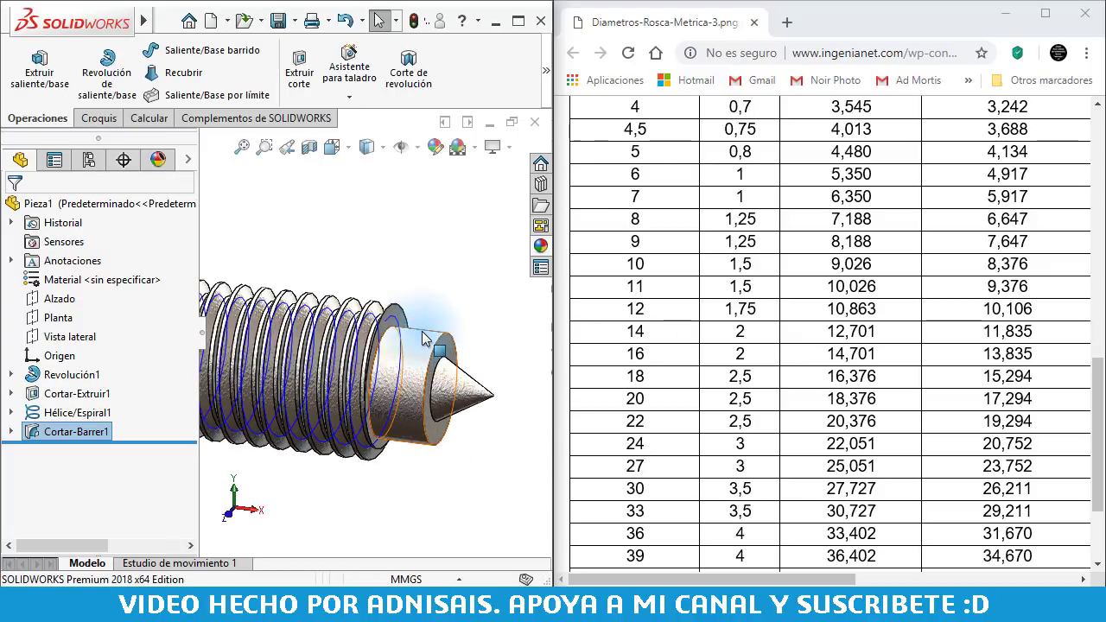
- Hide the Hélice/Espiral1 helix curve via Ocultar
click(401, 337)
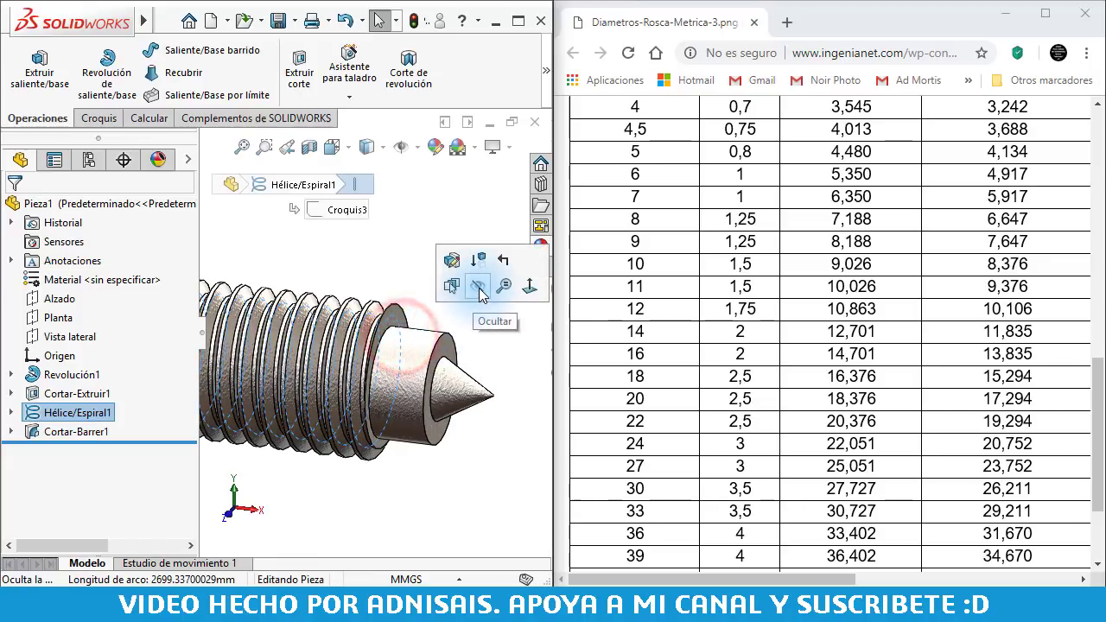
click(477, 287)
click(382, 269)
scroll(297, 348, down, 3)
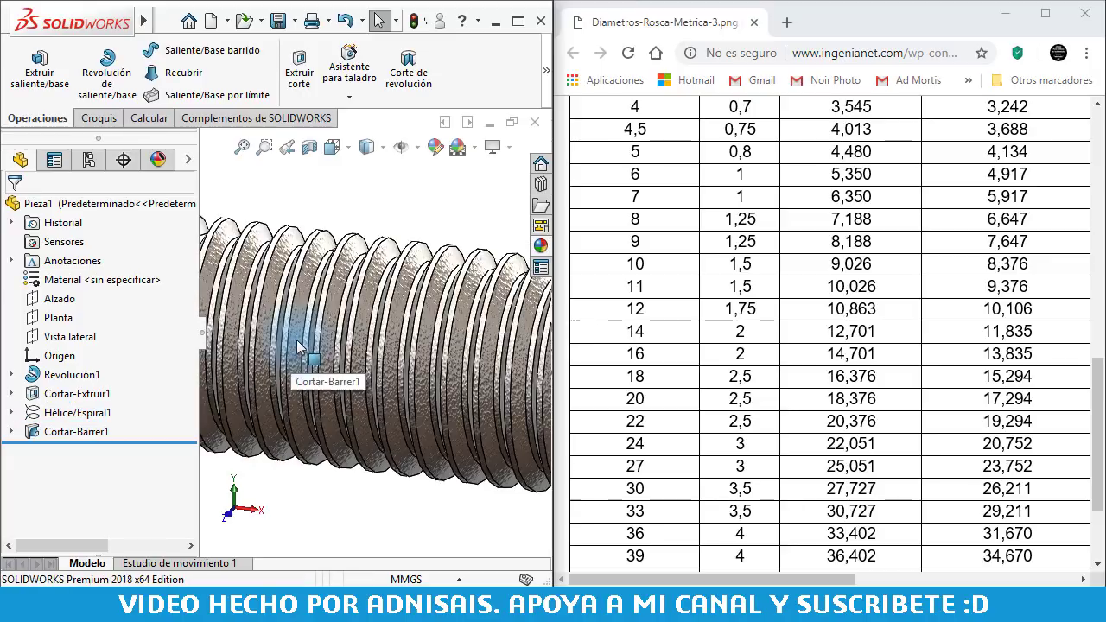
- Orbit and zoom around the screw to inspect the cut threads and head
mouse_move(294, 323)
middle_down()
mouse_move(358, 337)
mouse_move(351, 458)
mouse_move(523, 488)
mouse_move(403, 393)
middle_up()
scroll(531, 488, up, 2)
scroll(536, 491, up, 2)
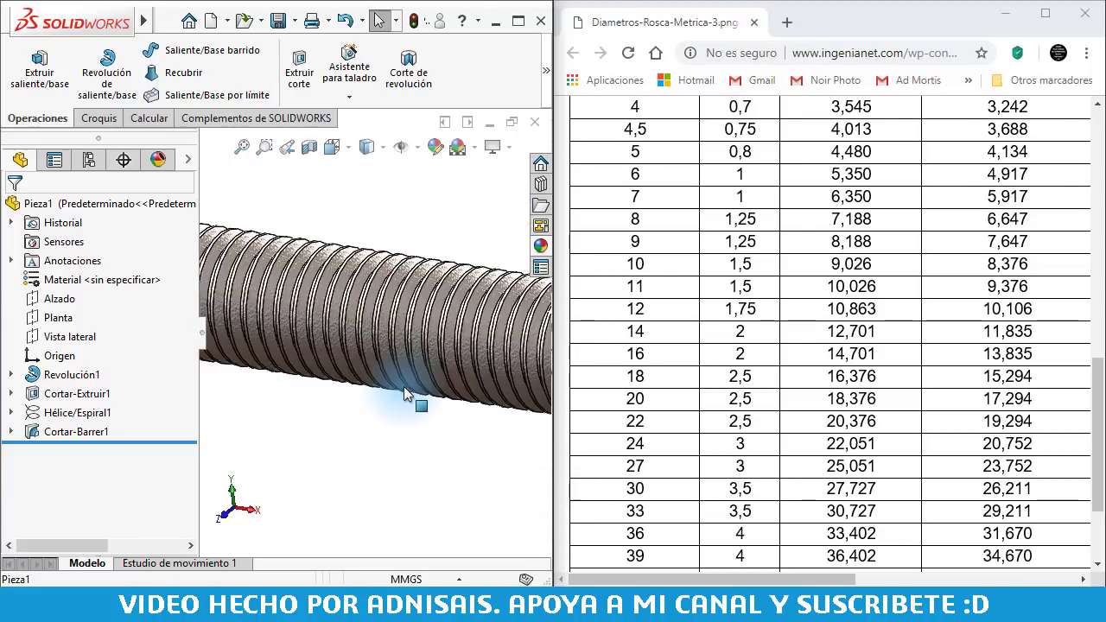
scroll(404, 386, up, 2)
mouse_move(375, 353)
middle_down()
mouse_move(424, 377)
mouse_move(210, 333)
mouse_move(228, 399)
middle_up()
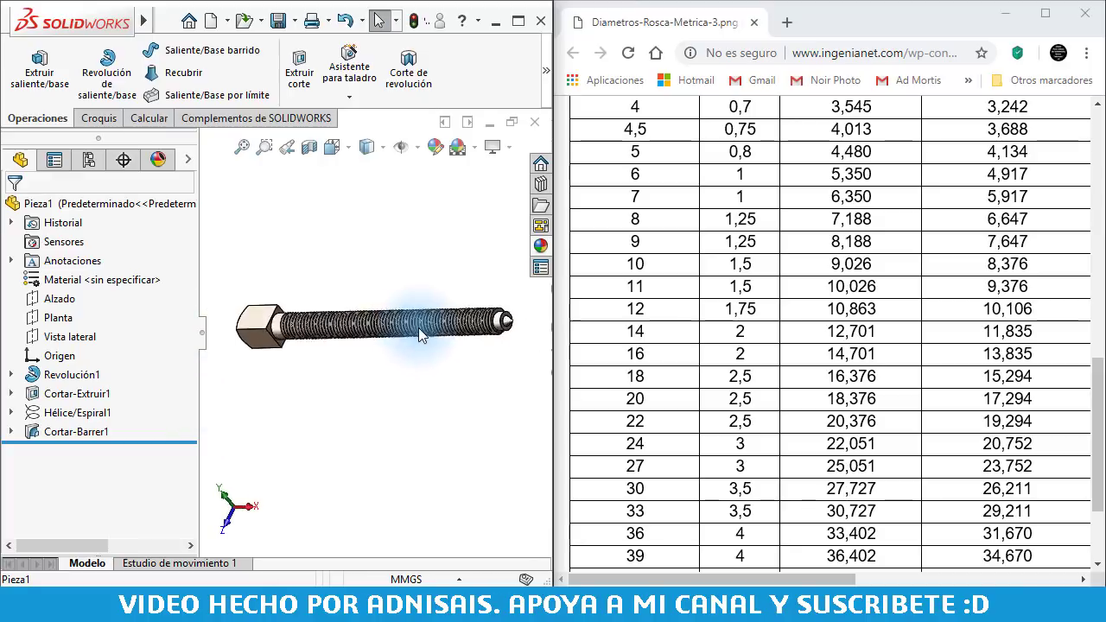
middle_drag(418, 330, 403, 375)
scroll(412, 358, down, 3)
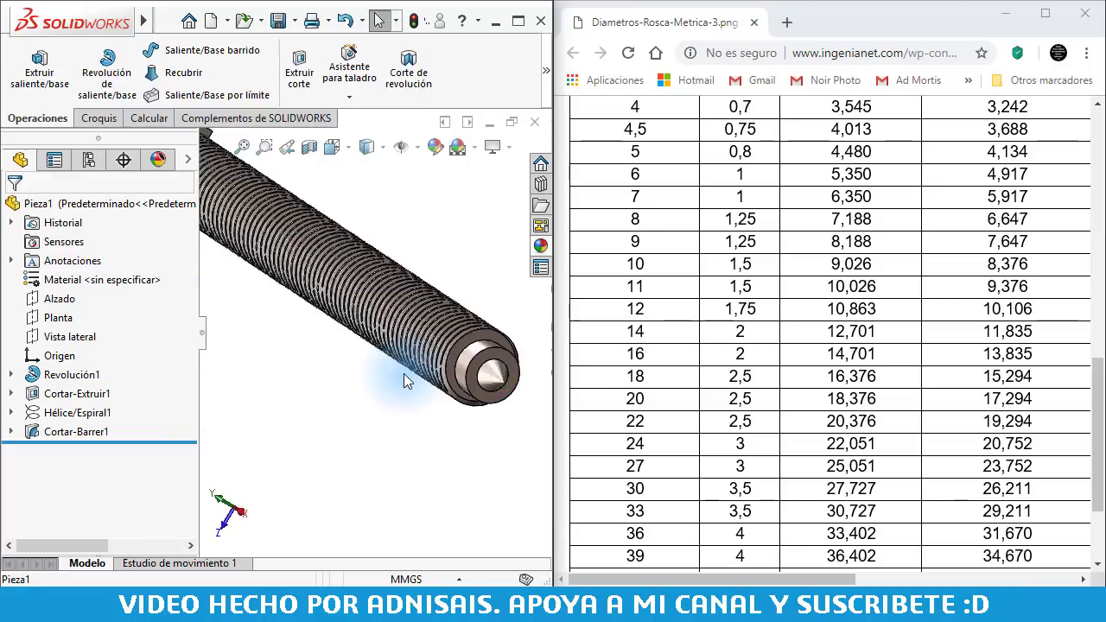
scroll(404, 381, up, 3)
scroll(398, 268, up, 1)
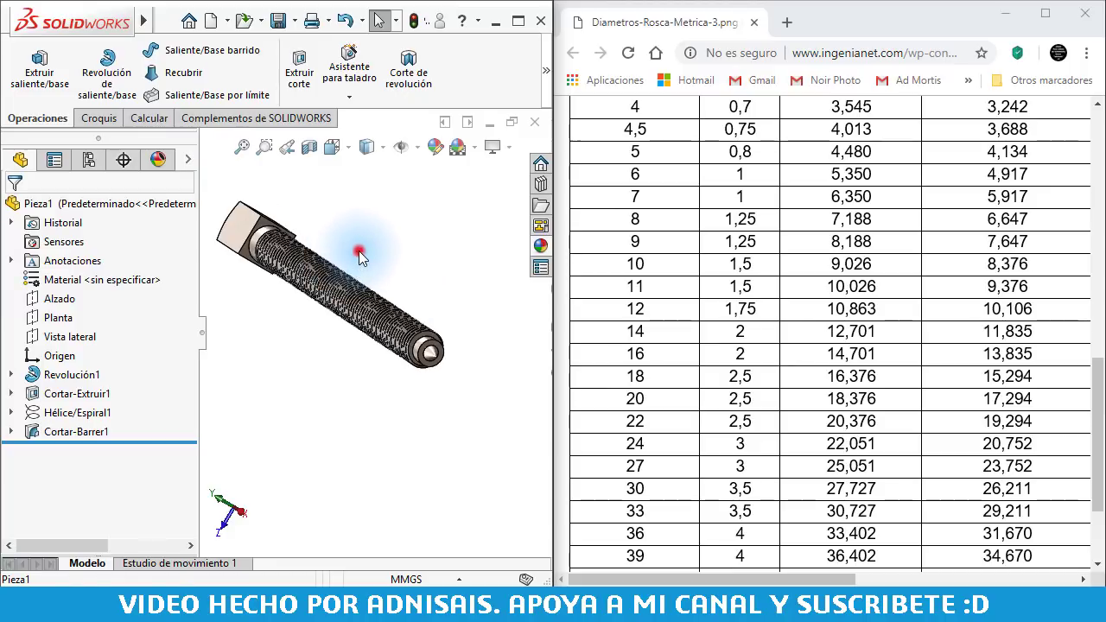
- Snap the screw to the Isométrica view with Ctrl+7
key(ctrl+7)
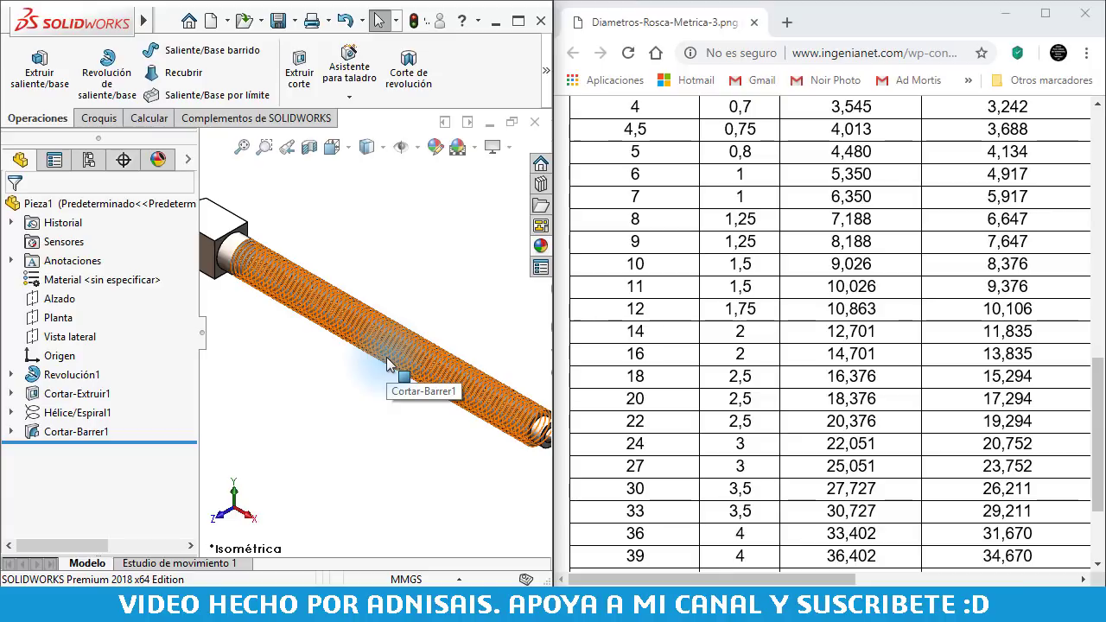
mouse_move(424, 432)
middle_down()
mouse_move(367, 448)
mouse_move(412, 443)
mouse_move(383, 446)
mouse_move(397, 451)
middle_up()
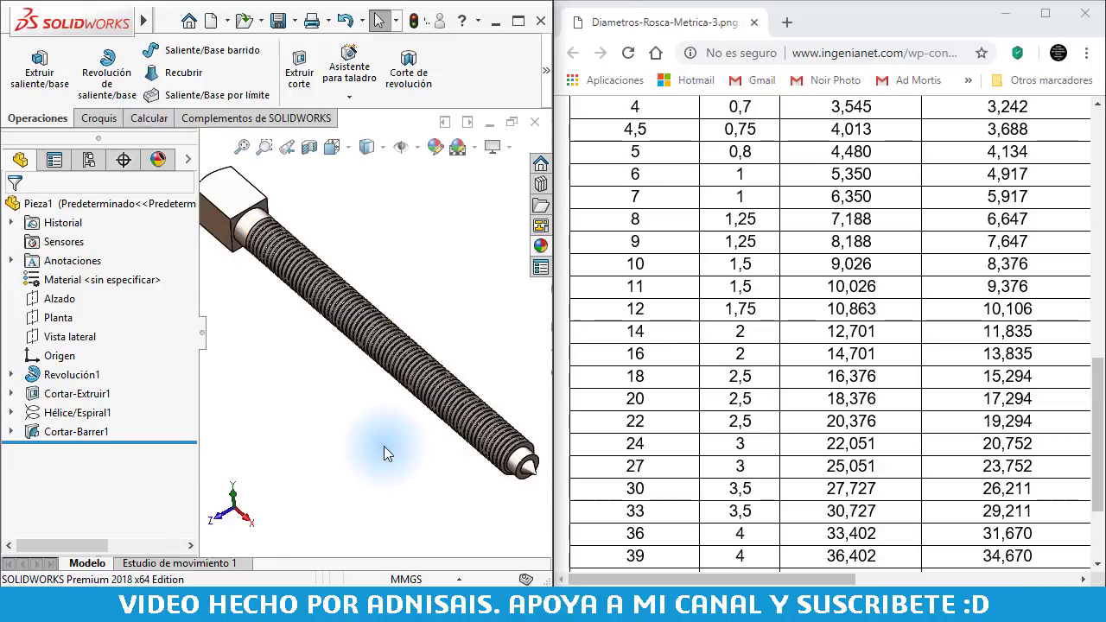
scroll(337, 302, down, 3)
scroll(337, 302, down, 2)
scroll(358, 324, down, 2)
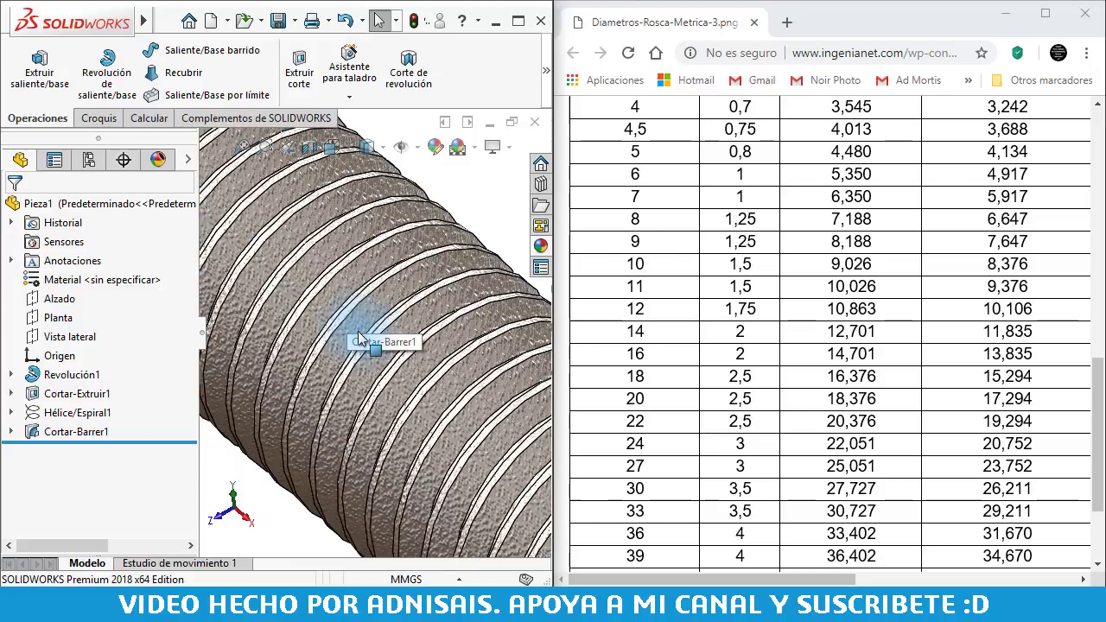
scroll(356, 336, up, 4)
scroll(352, 338, up, 3)
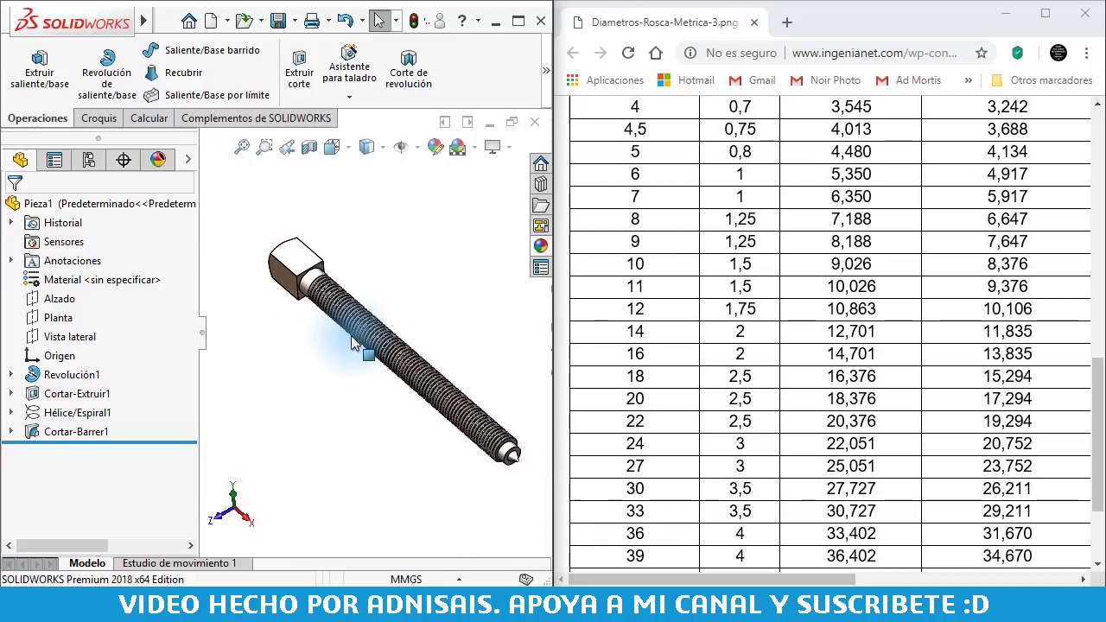
click(471, 318)
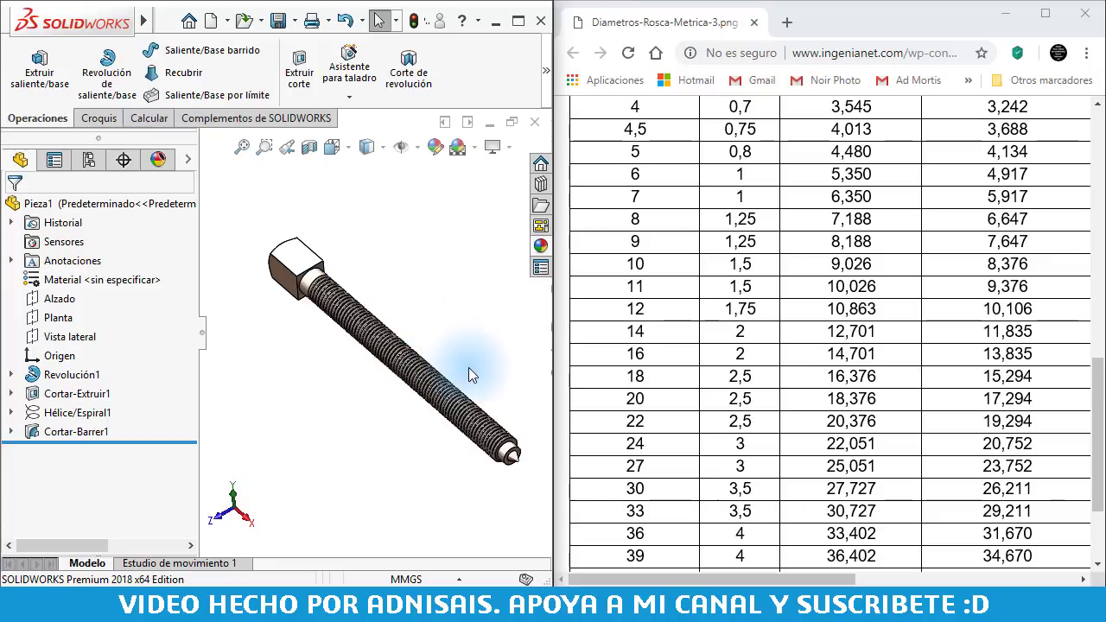
scroll(489, 374, down, 2)
scroll(506, 415, down, 2)
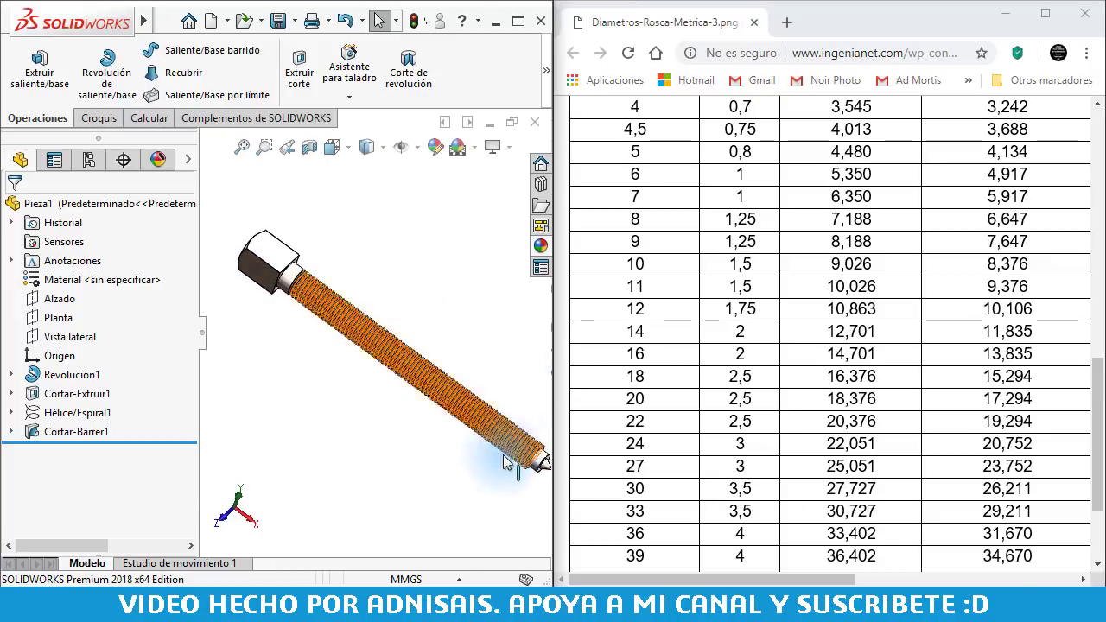
scroll(506, 456, down, 2)
scroll(496, 462, down, 2)
scroll(497, 459, up, 2)
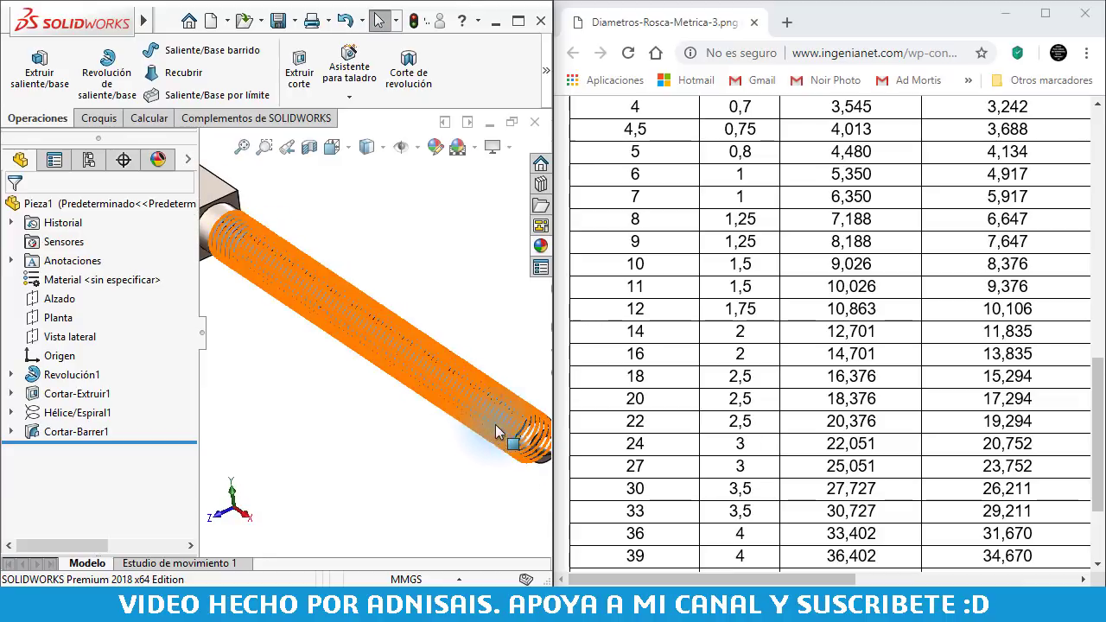
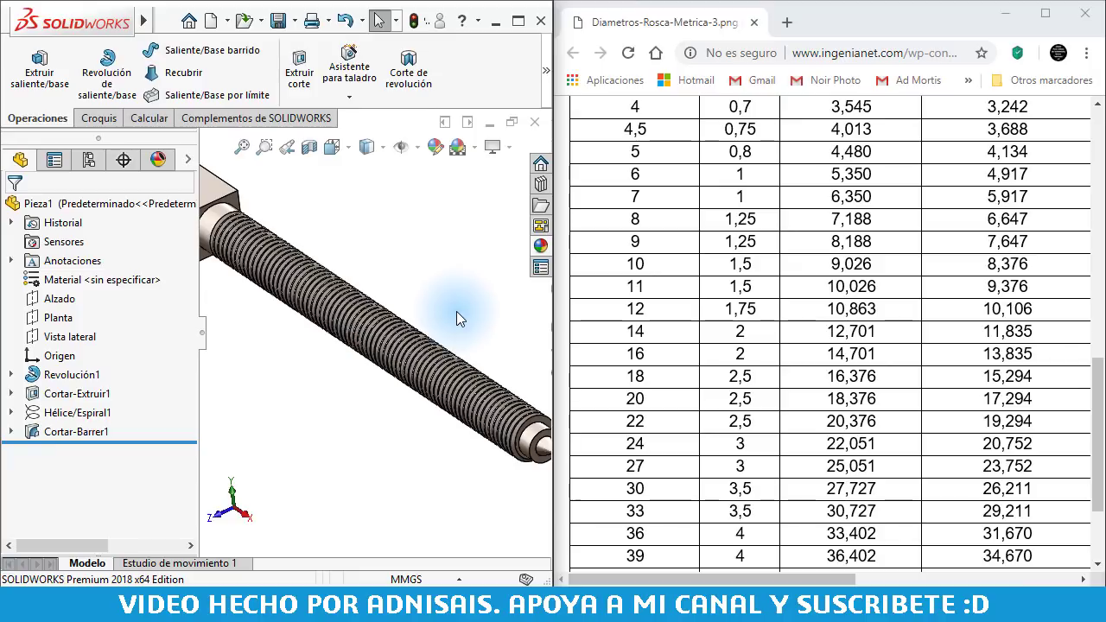
- Select the threaded rod and orbit the bolt to a flatter viewing angle
scroll(423, 380, down, 3)
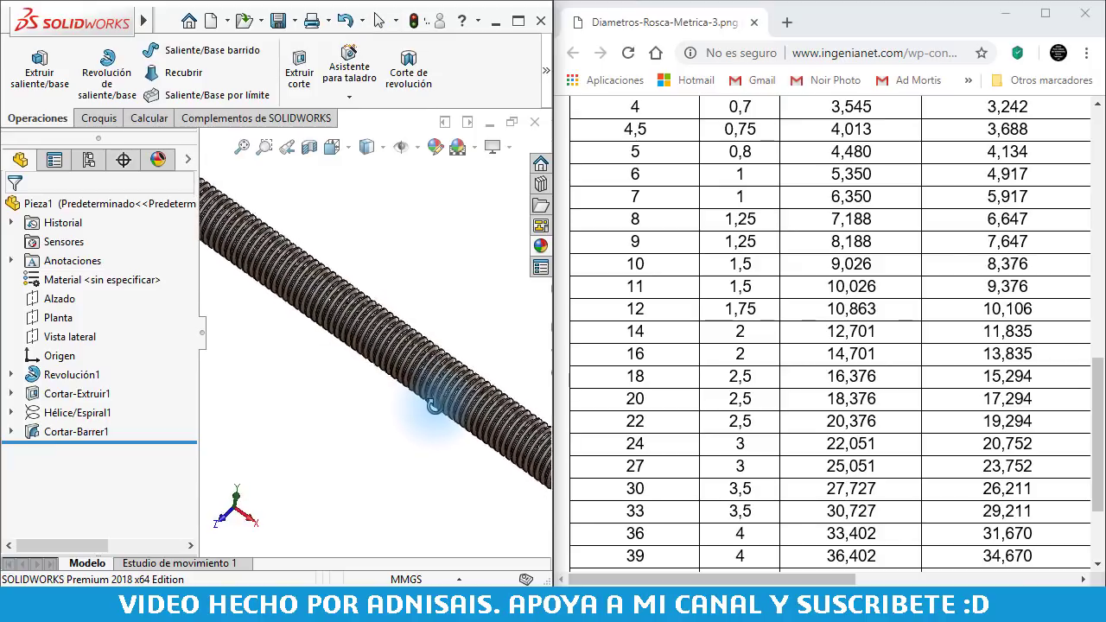
key(Escape)
click(375, 427)
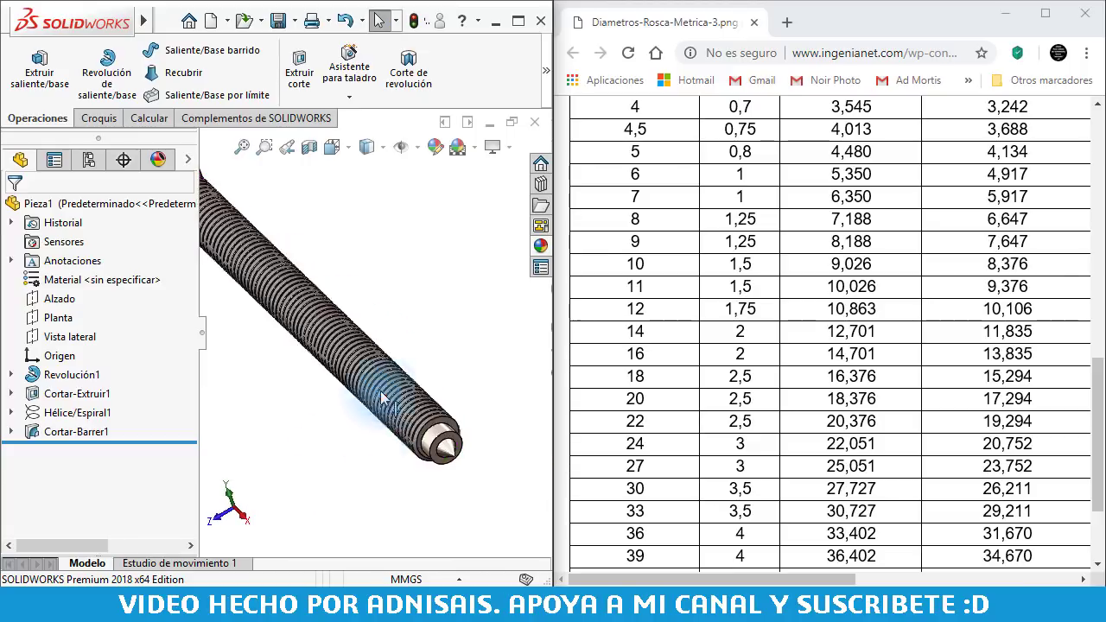
scroll(345, 424, down, 5)
scroll(336, 416, up, 5)
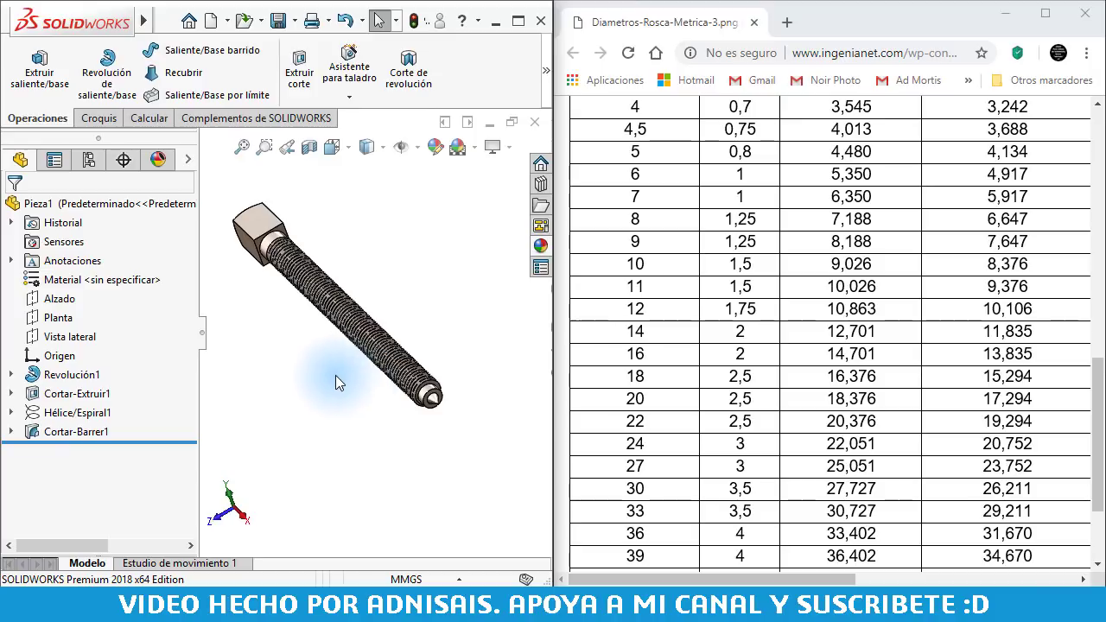
middle_drag(347, 355, 347, 345)
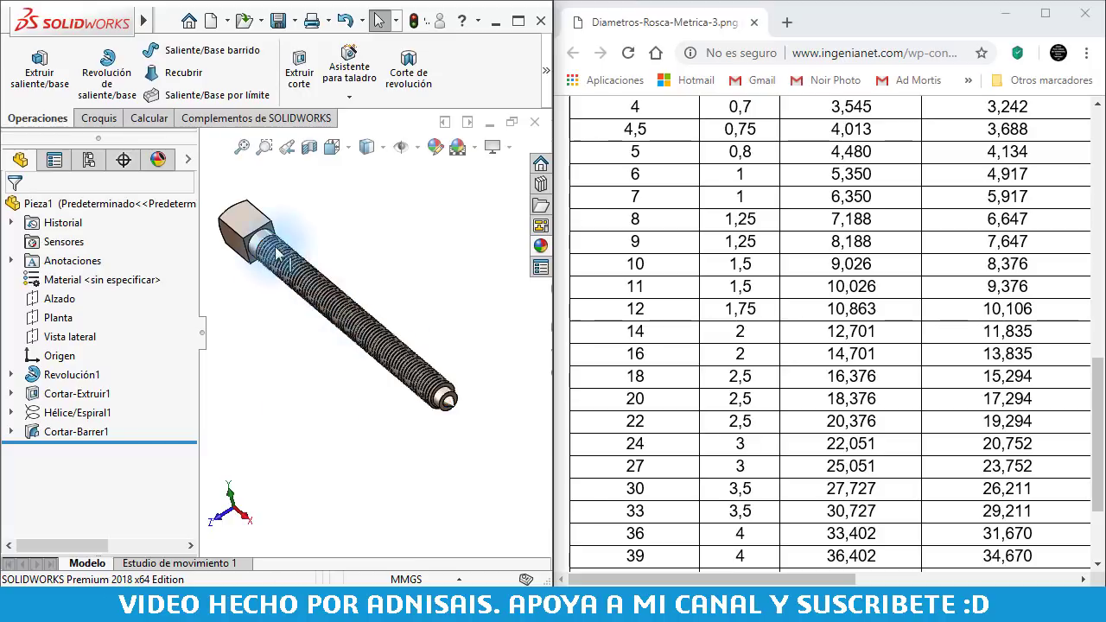
middle_drag(336, 321, 380, 353)
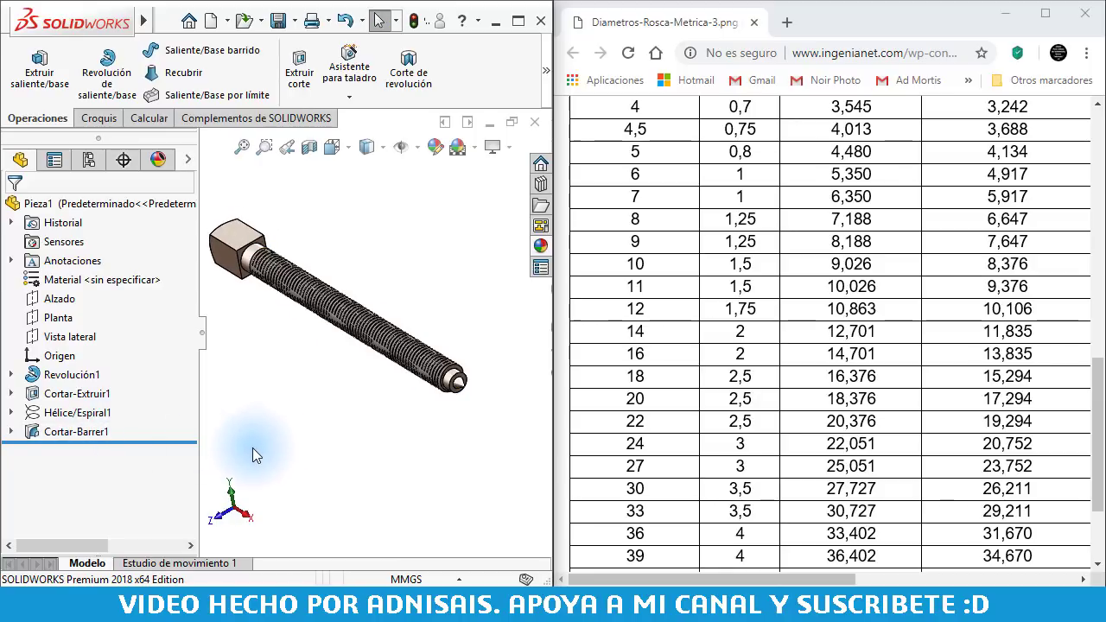
- Suppress Hélice/Espiral1 with its Cortar-Barrer1 swept cut, then clear the selection
click(91, 415)
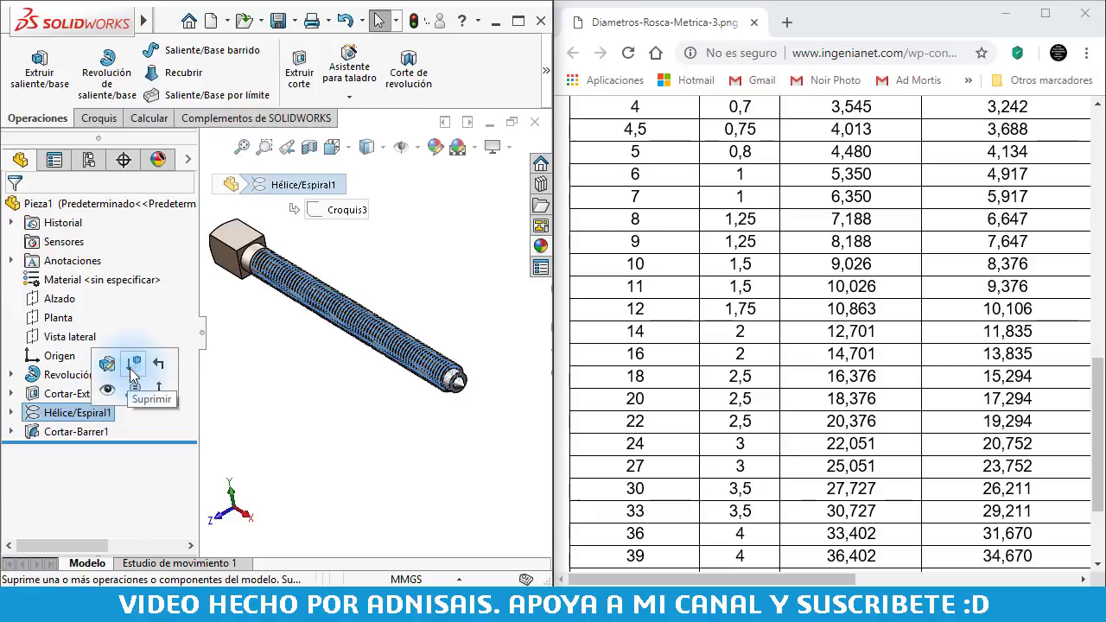
click(136, 365)
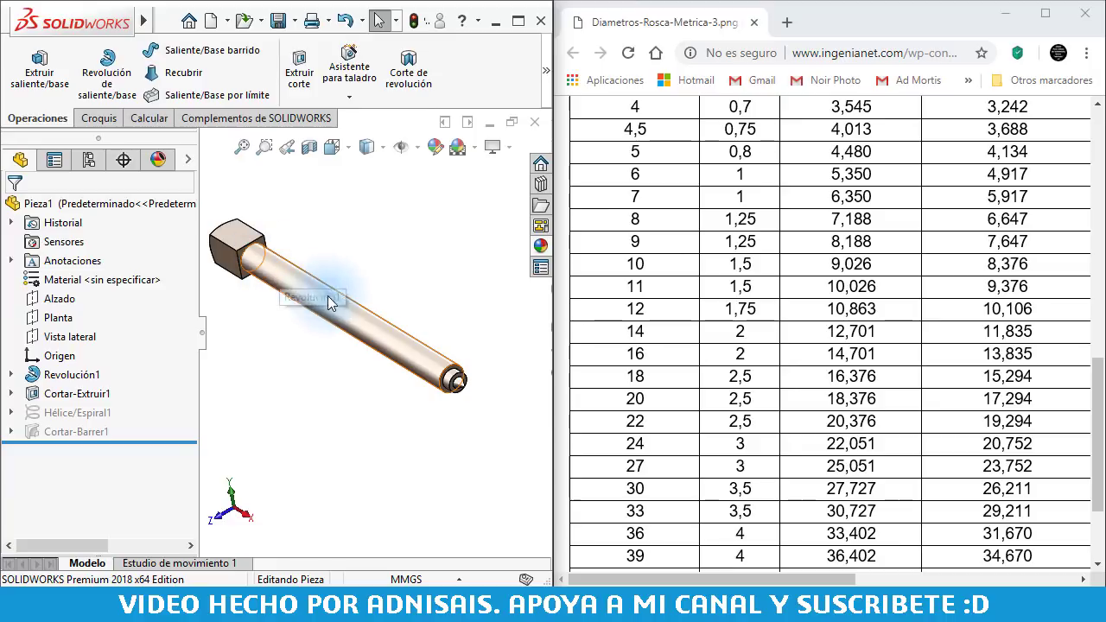
click(337, 392)
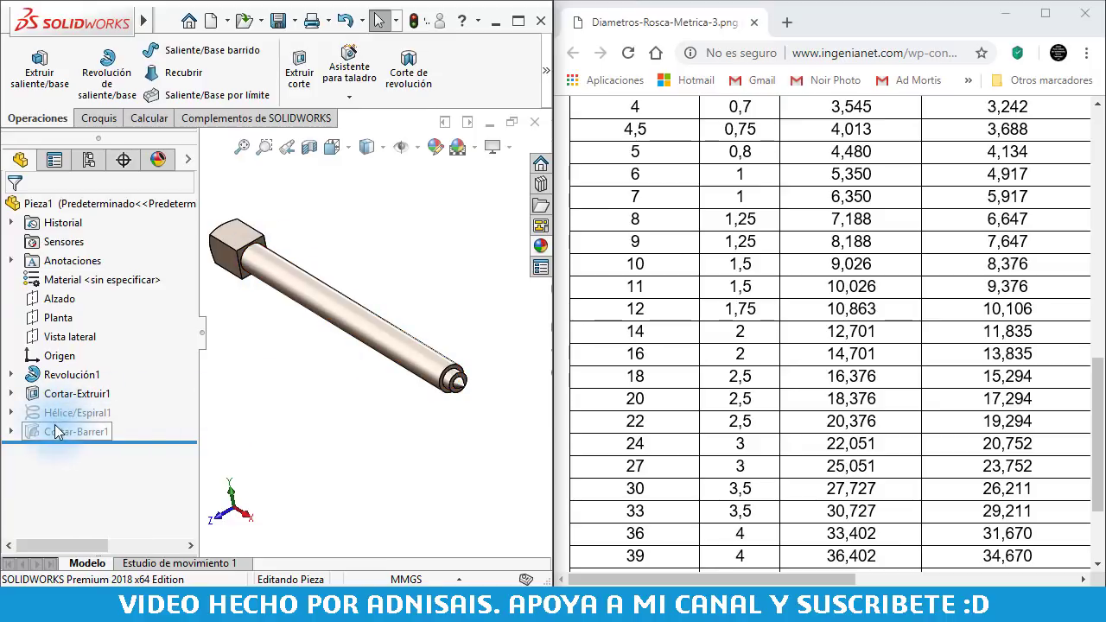
click(269, 423)
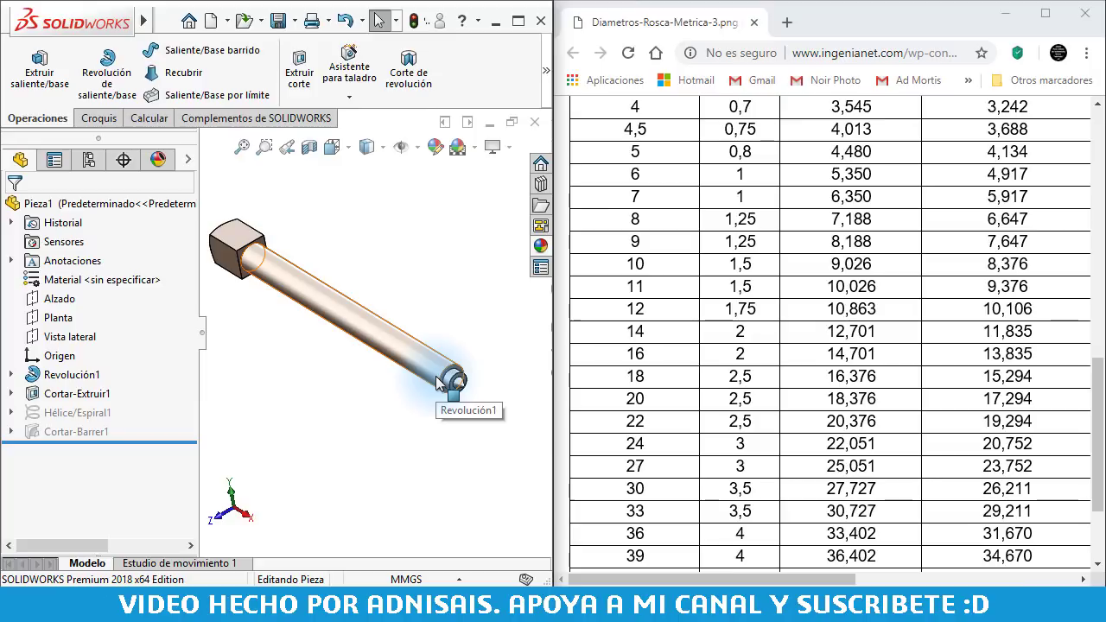
click(457, 301)
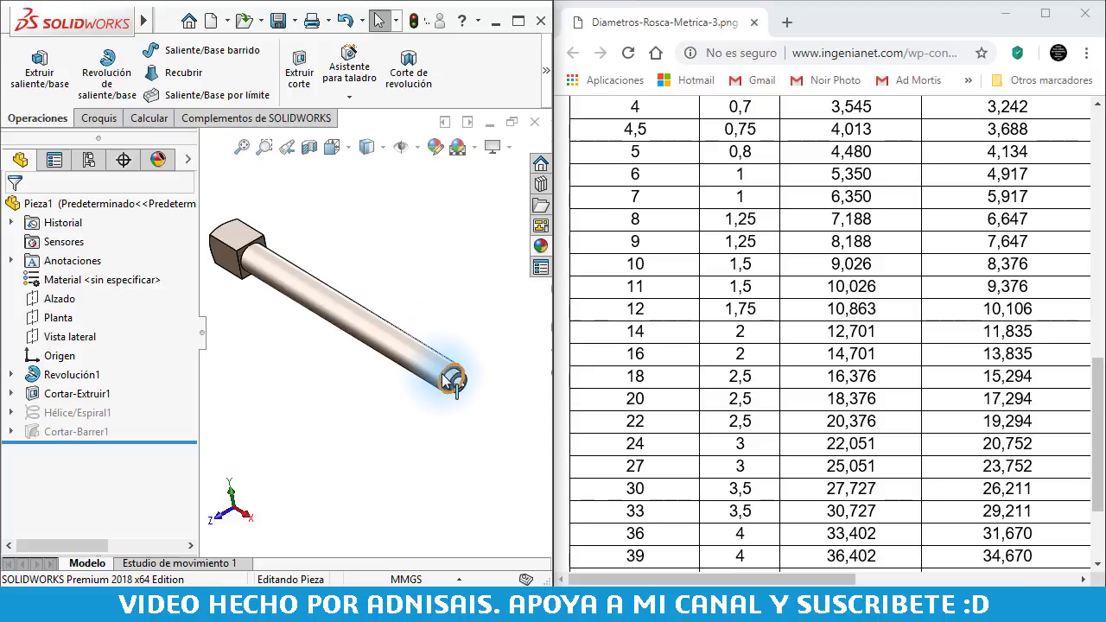
click(462, 324)
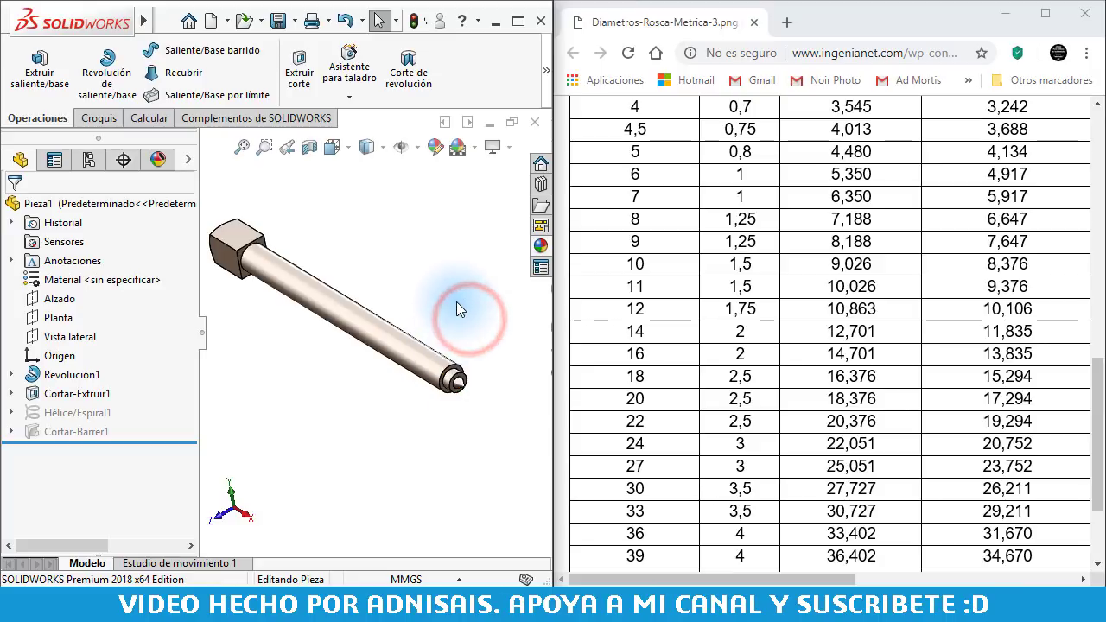
click(455, 304)
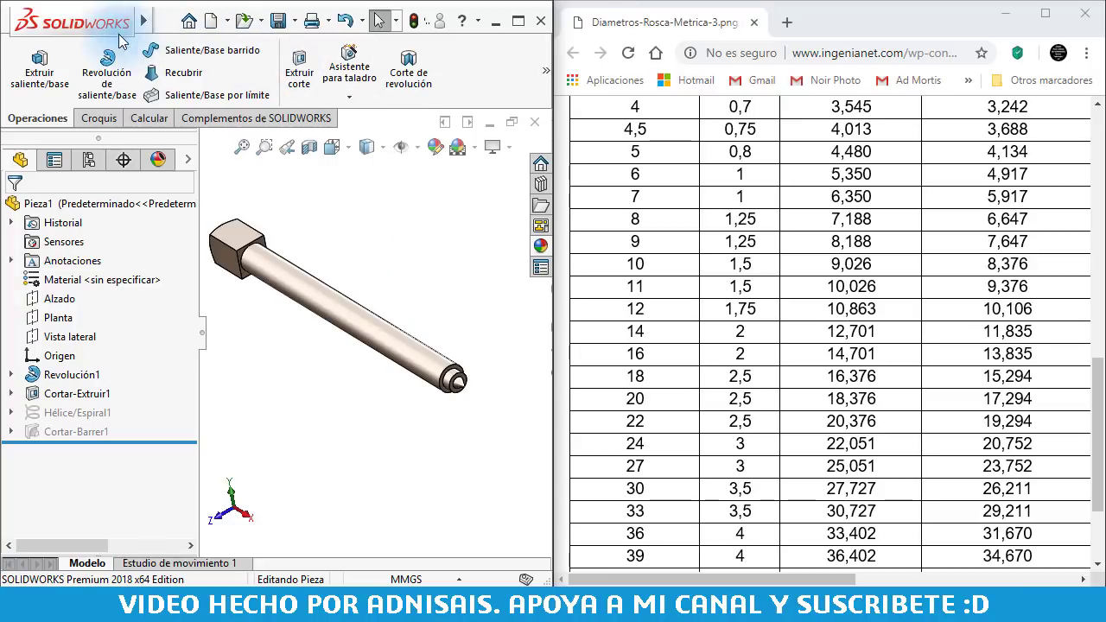
- Start a cosmetic thread on the rod's outer end edge with size M14x2.0
click(175, 21)
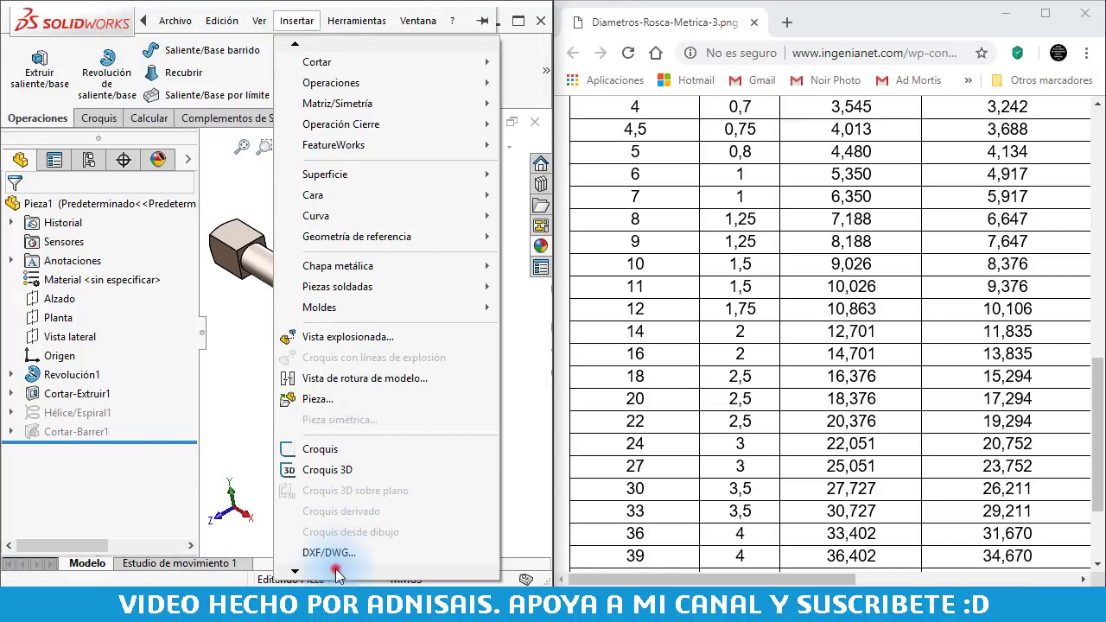
click(335, 574)
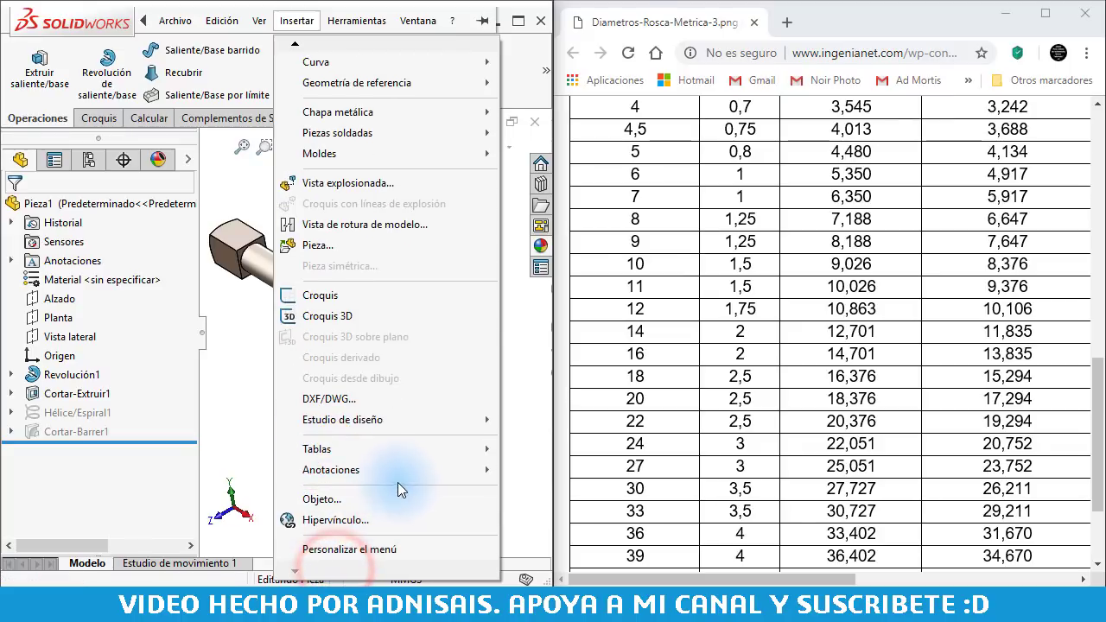
mouse_move(331, 469)
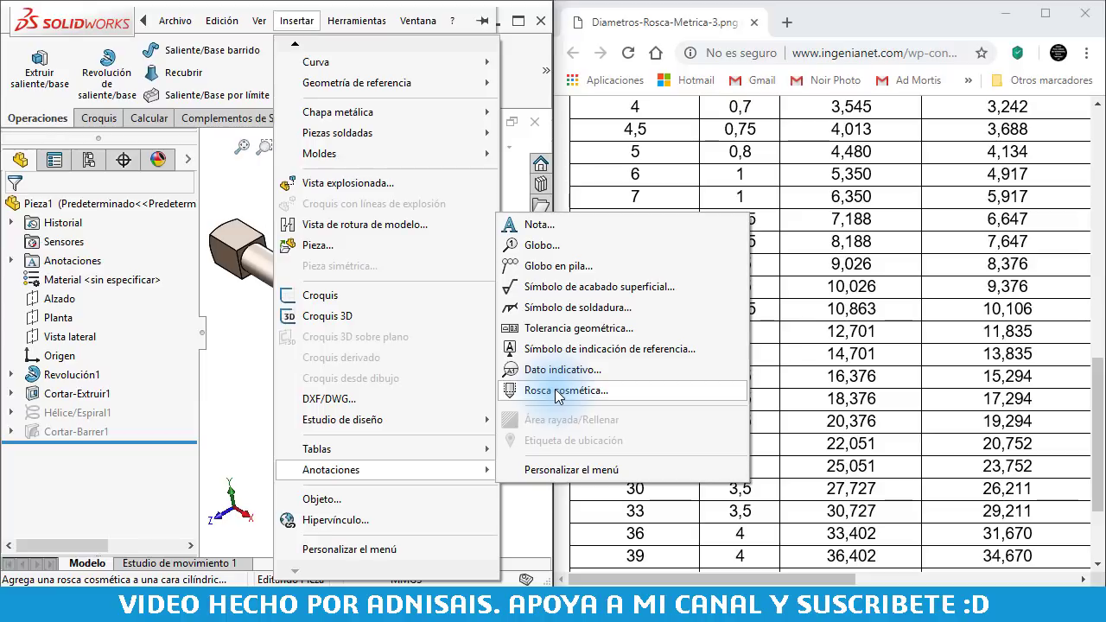
click(555, 393)
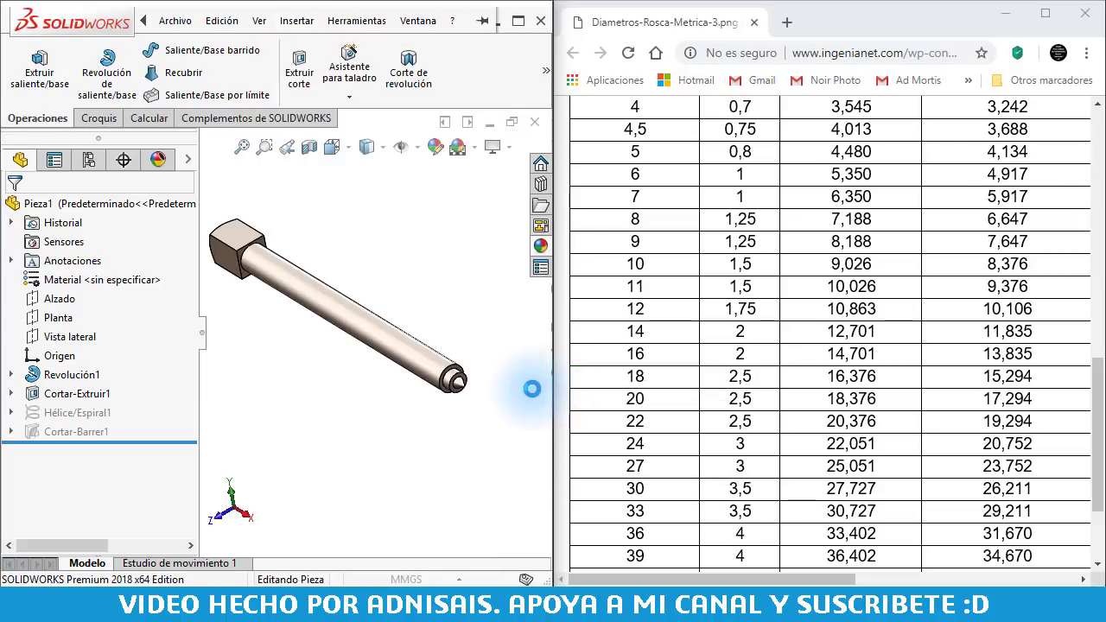
scroll(441, 396, down, 2)
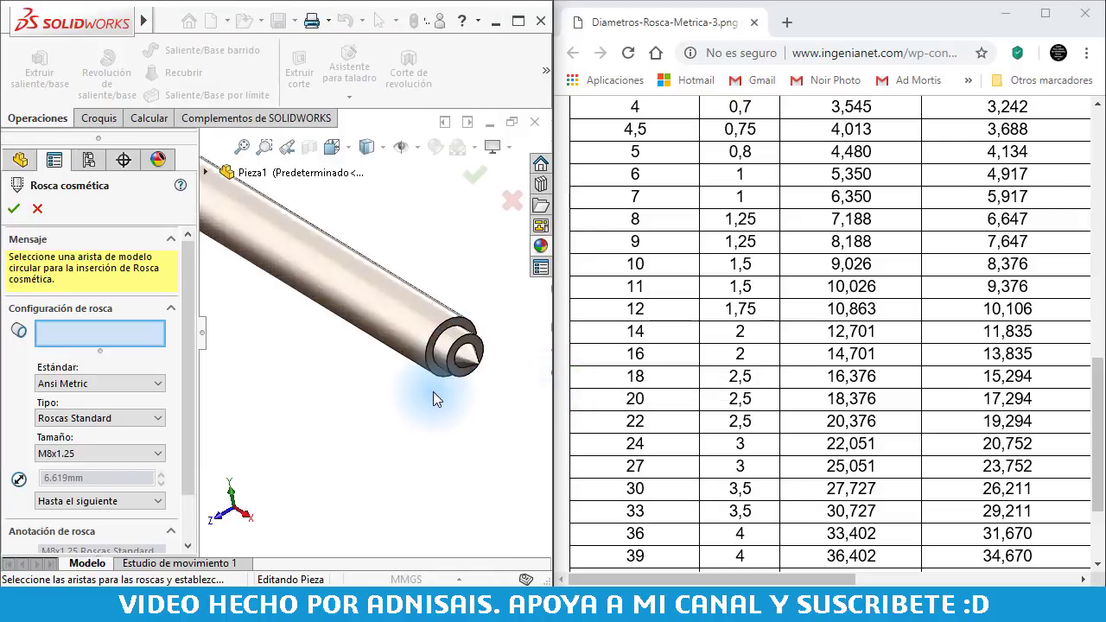
scroll(433, 391, down, 3)
scroll(423, 346, down, 3)
click(411, 286)
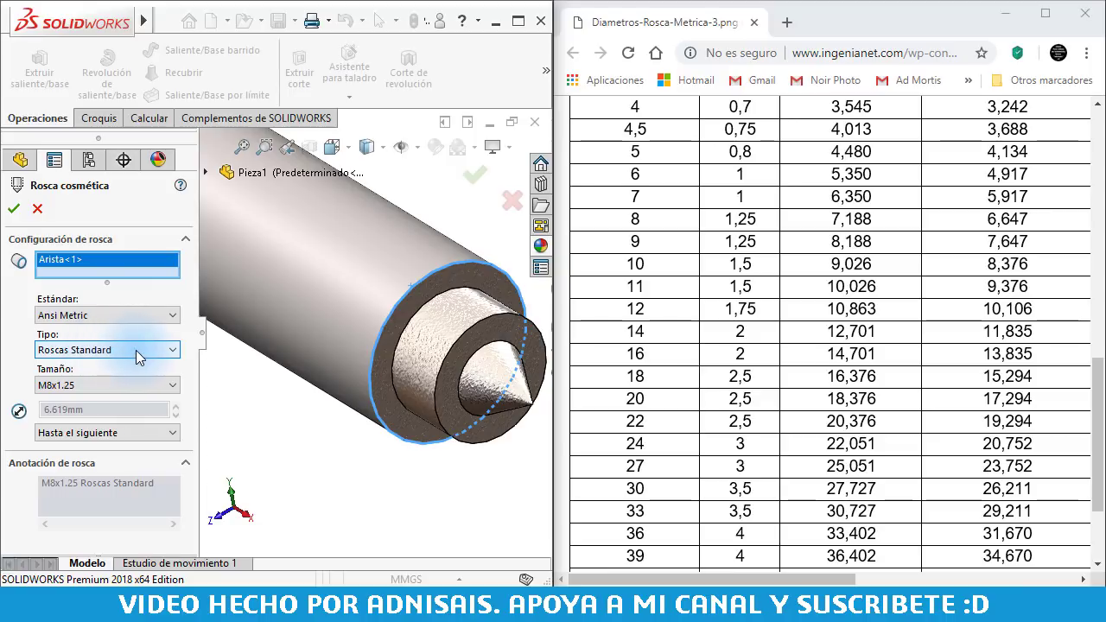
click(67, 385)
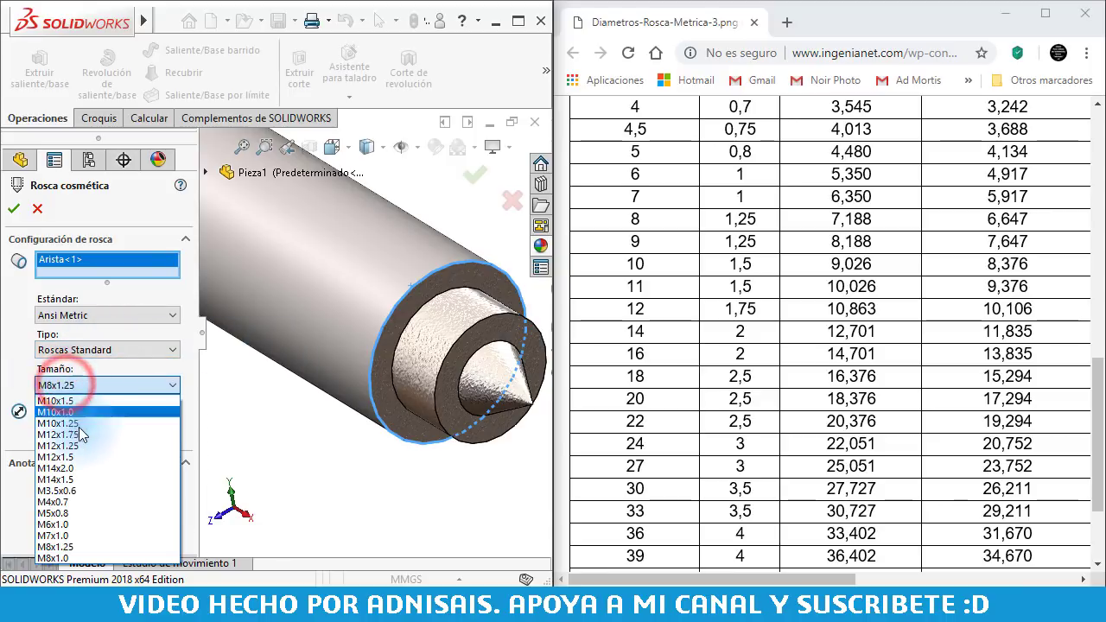
click(70, 469)
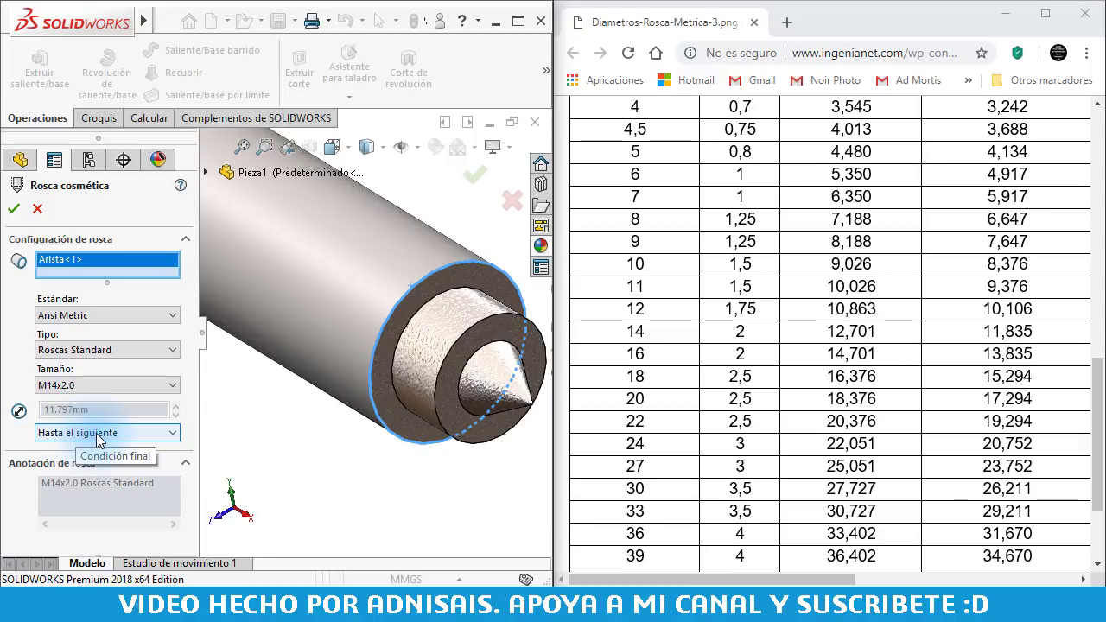
- Set the thread to Hasta profundidad especificada at 145 mm and confirm it
scroll(350, 316, up, 5)
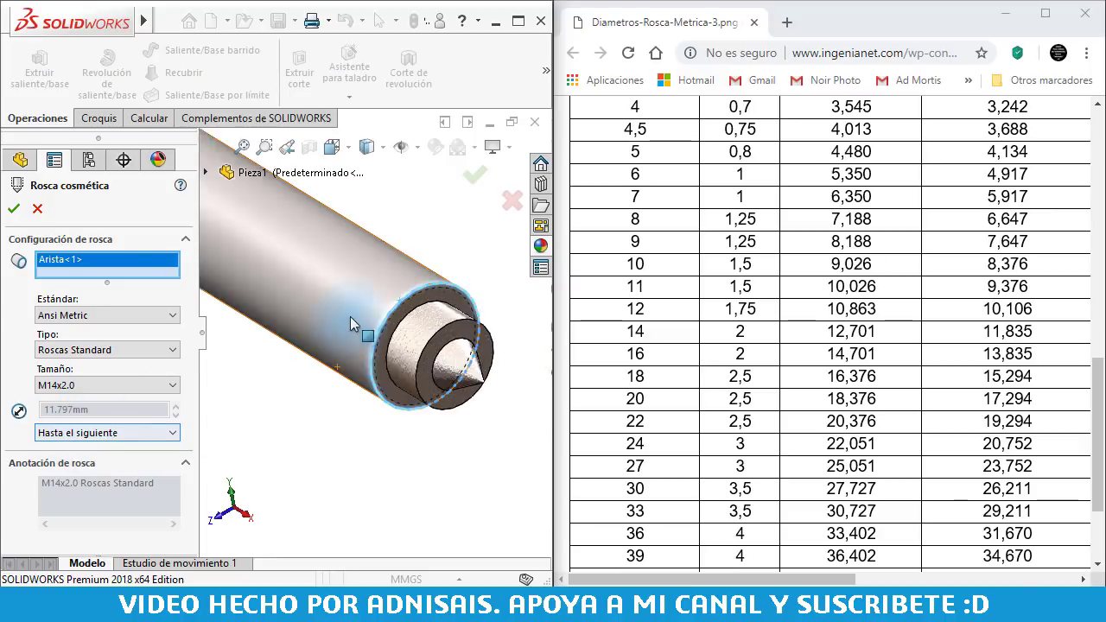
click(119, 436)
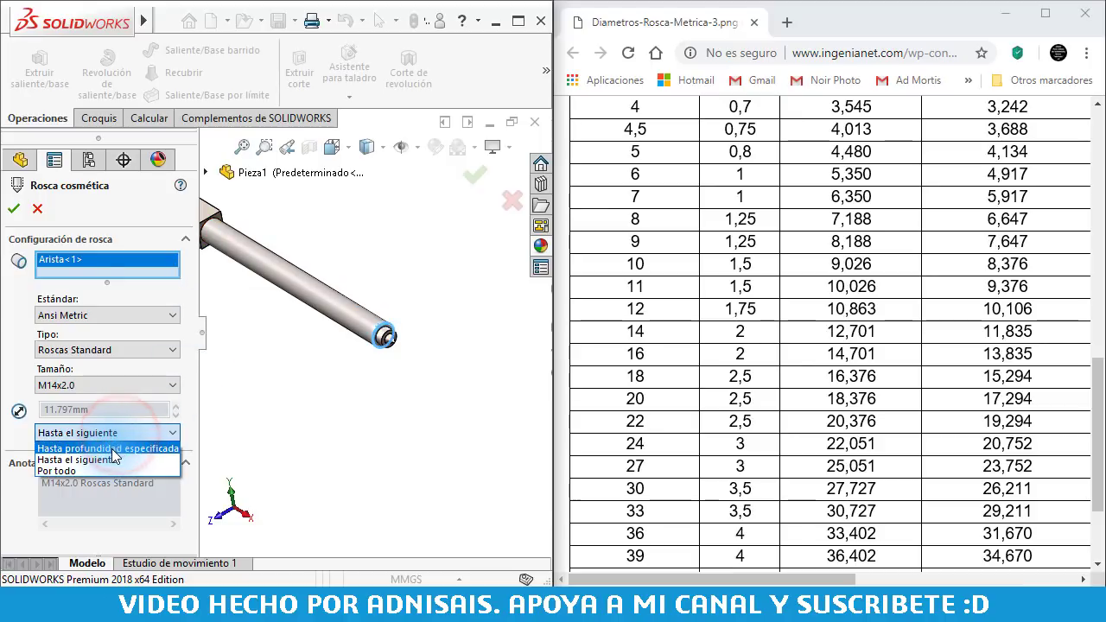
click(113, 449)
click(94, 503)
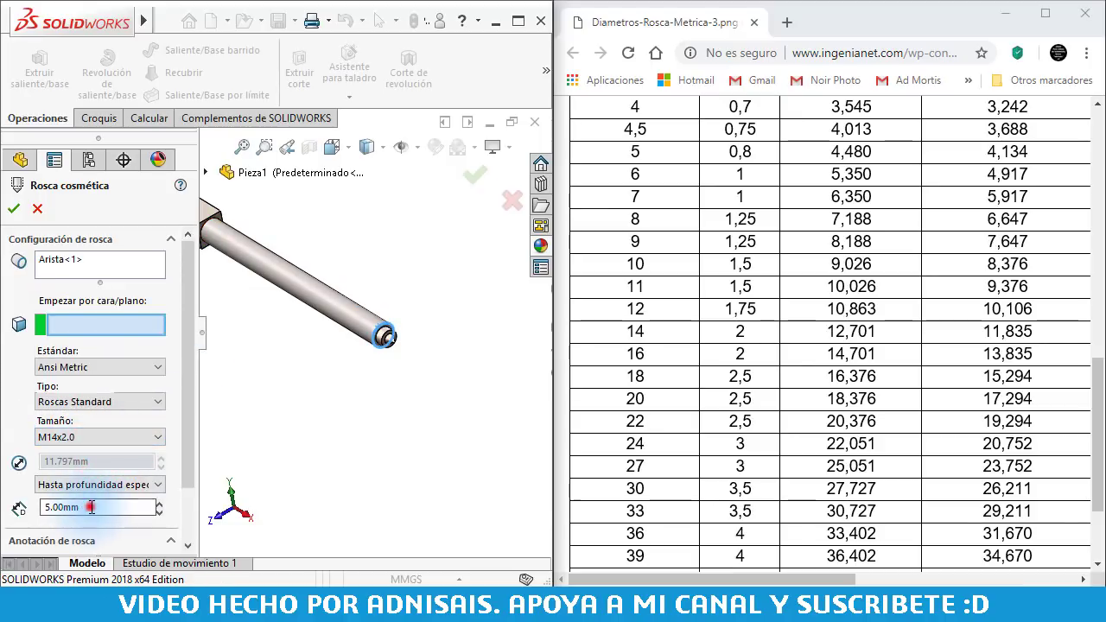
double_click(95, 510)
text(145)
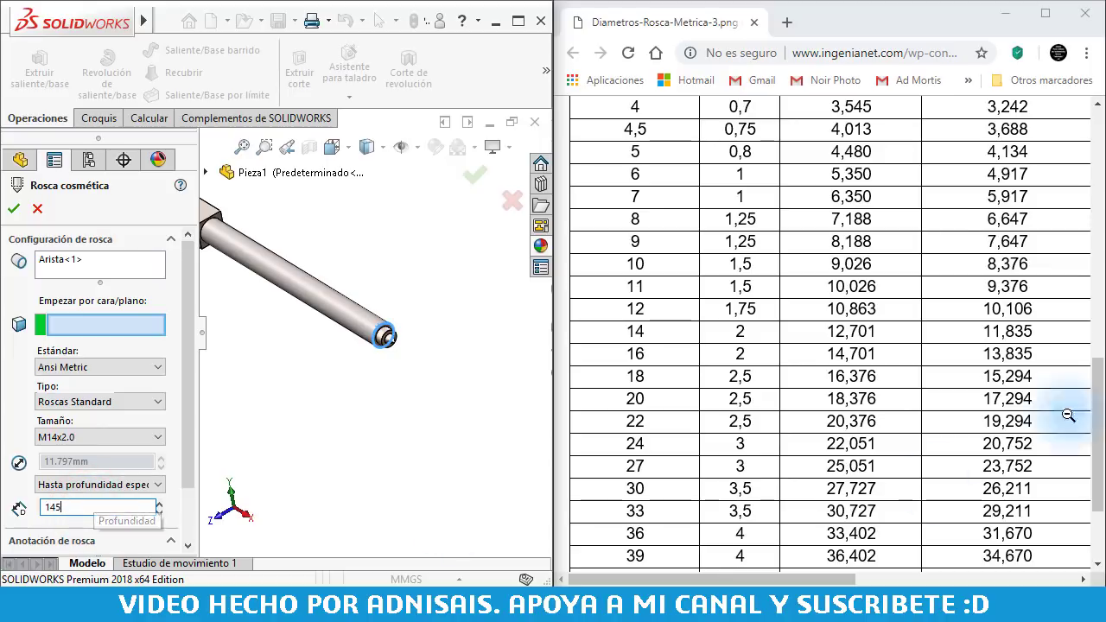
key(alt+Tab)
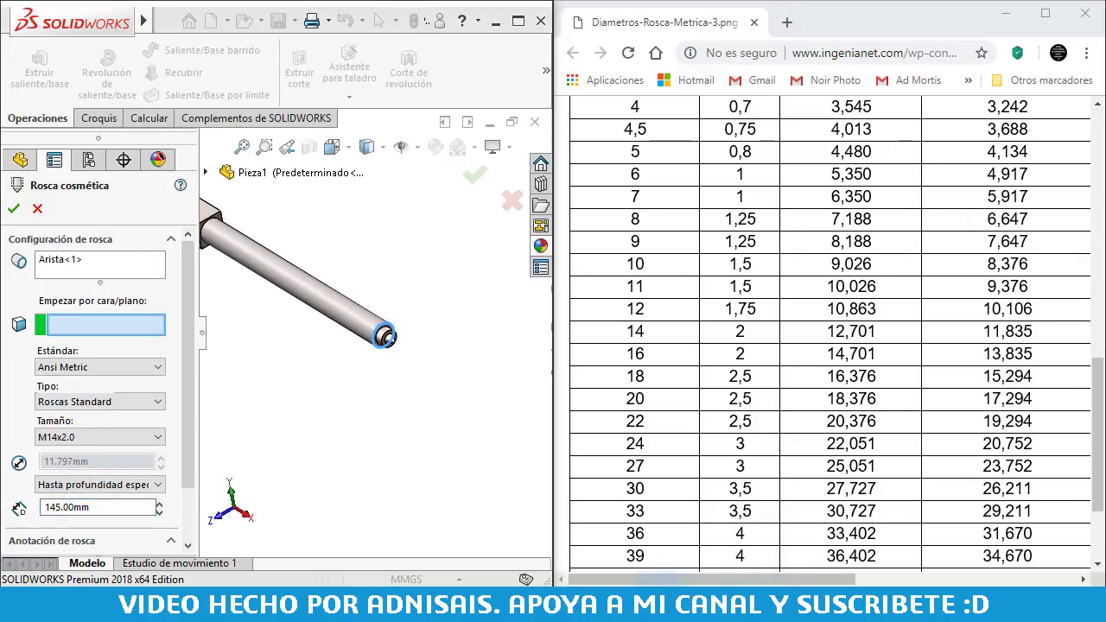
key(alt+Tab)
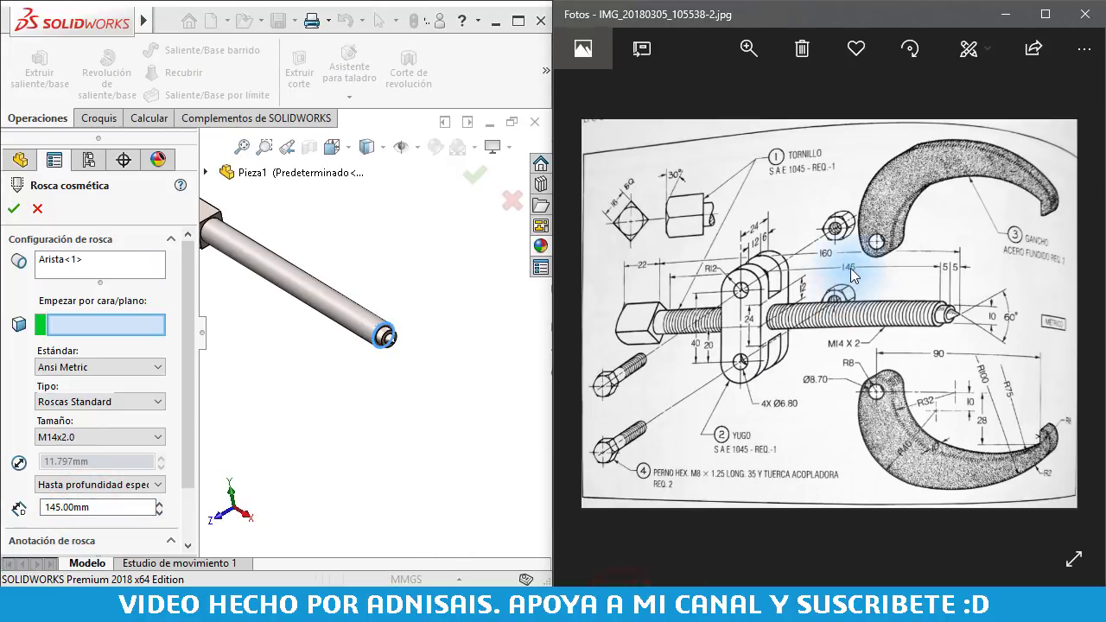
click(189, 454)
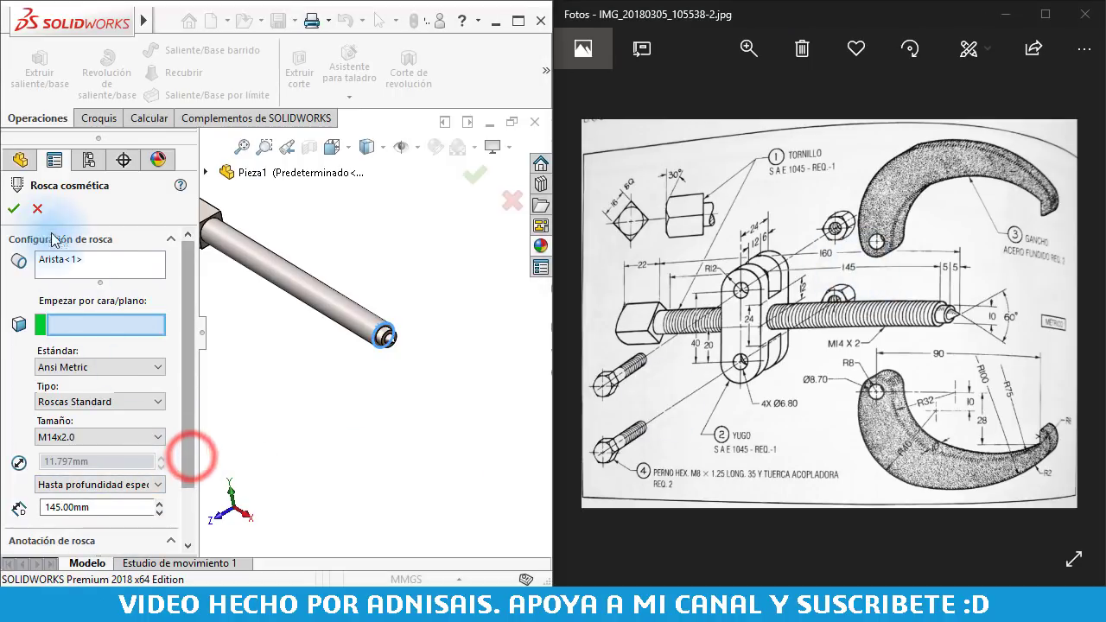
click(15, 210)
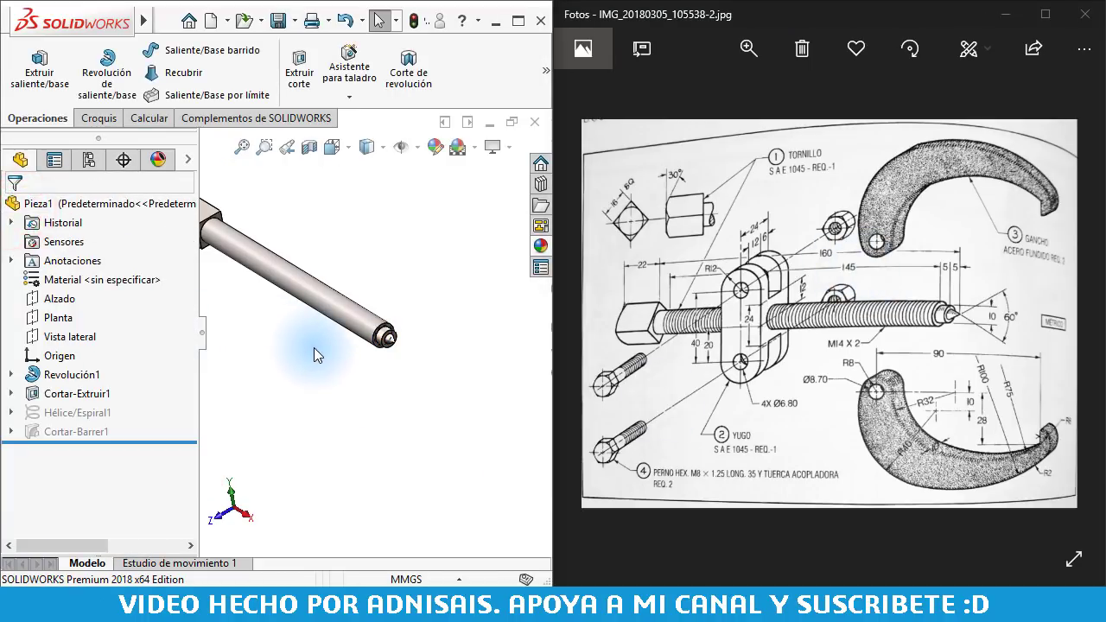
- Zoom in and out on the shaft tip to inspect the M14x2.0 cosmetic thread, then clear the selection
scroll(368, 346, down, 1)
scroll(397, 322, down, 2)
scroll(415, 298, down, 2)
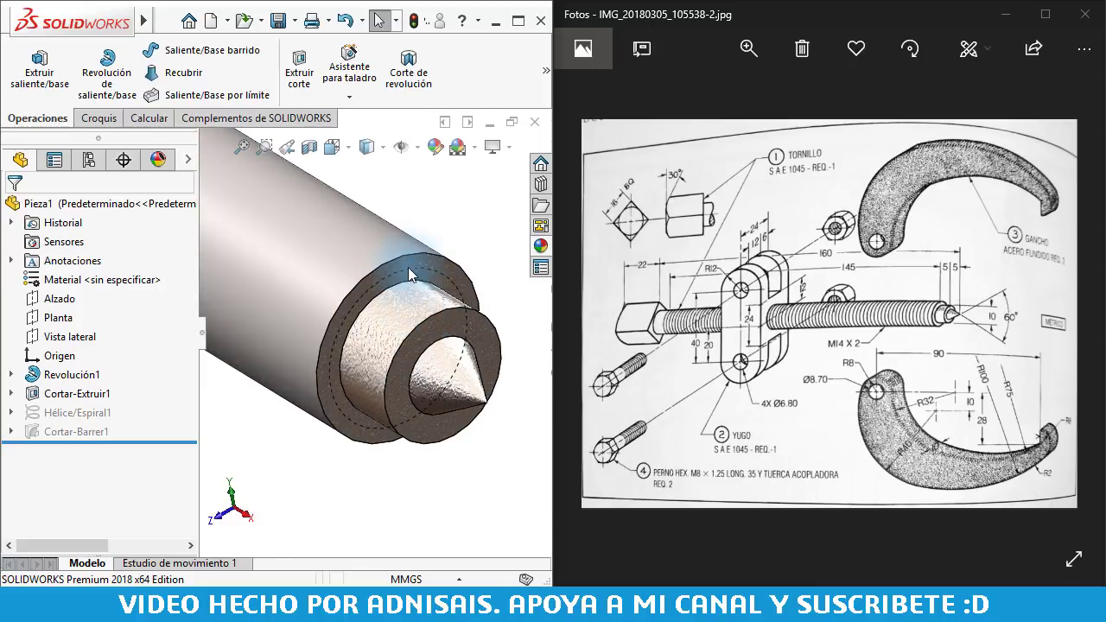
scroll(407, 267, down, 3)
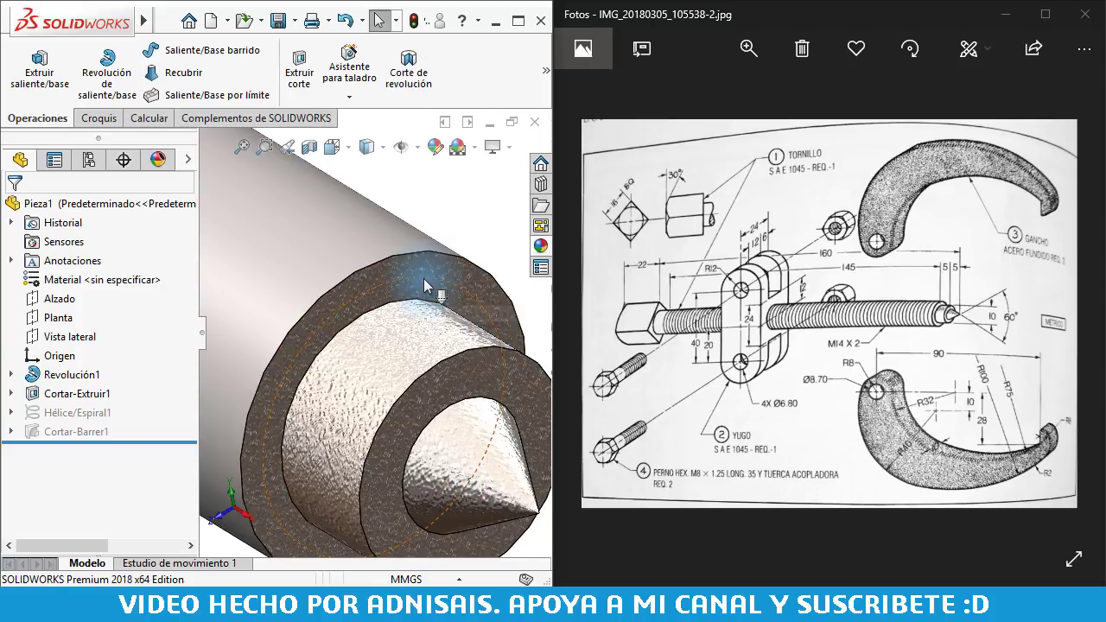
scroll(423, 267, up, 3)
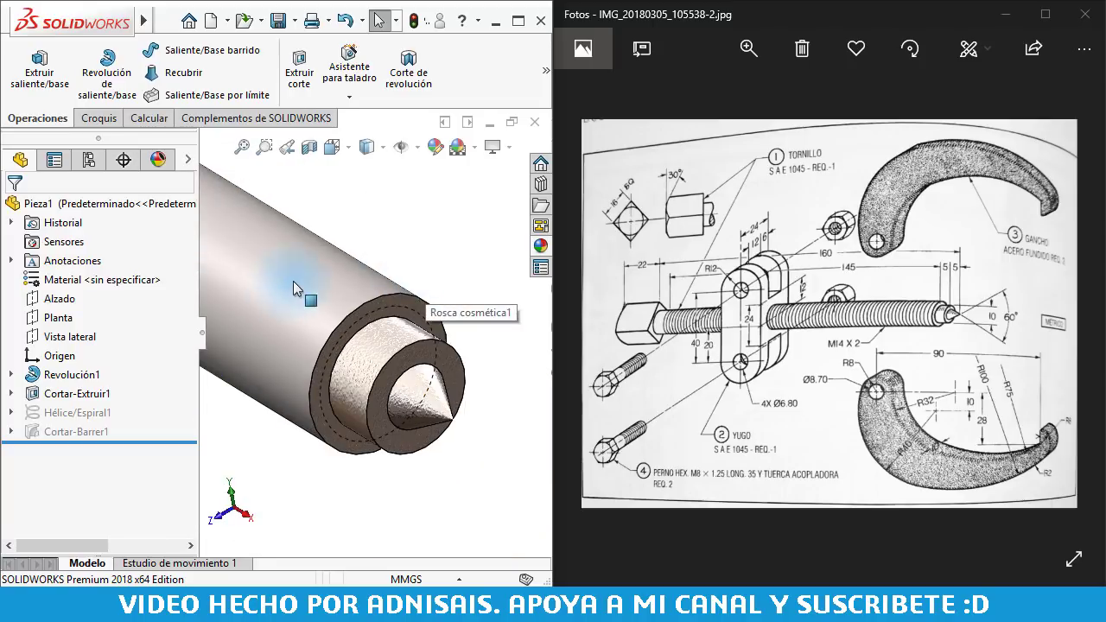
scroll(318, 281, down, 2)
scroll(404, 246, down, 3)
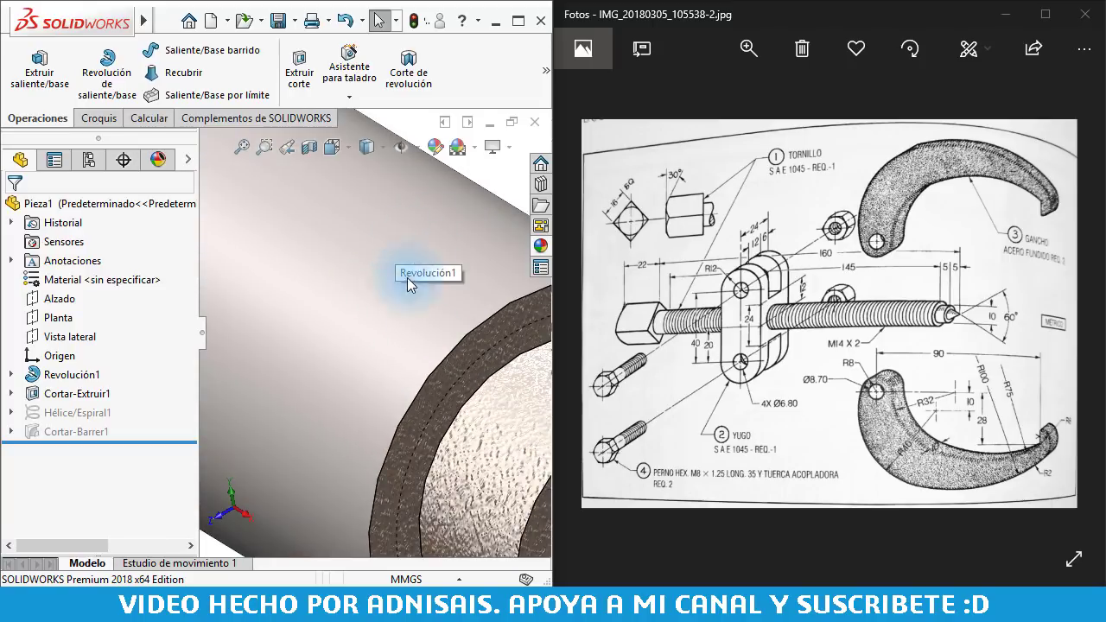
scroll(409, 285, down, 1)
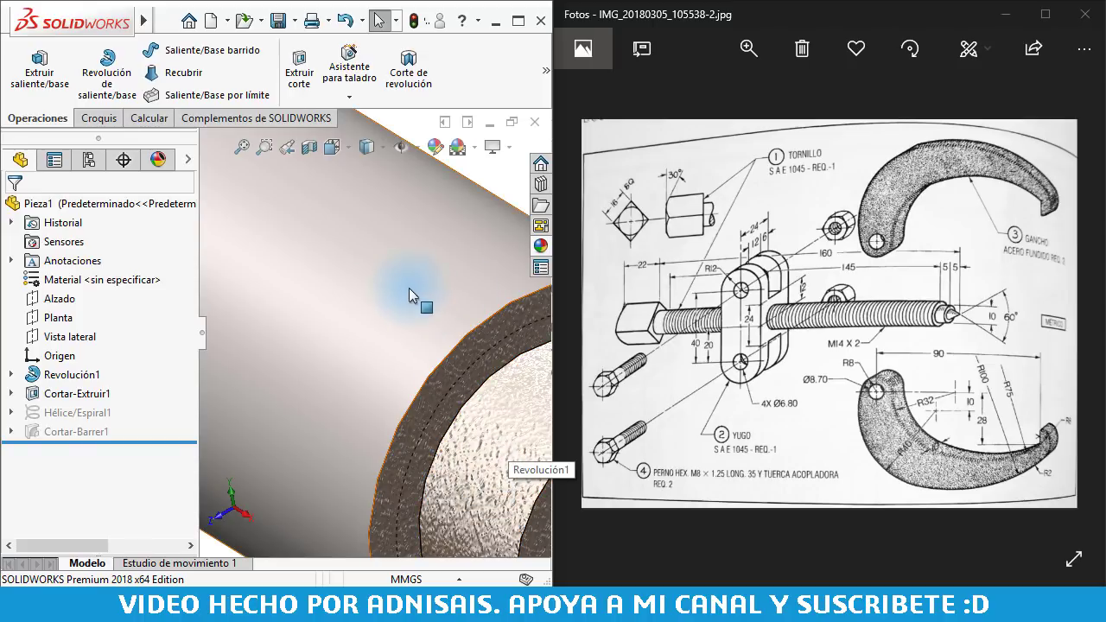
scroll(397, 278, up, 3)
scroll(383, 260, up, 2)
scroll(346, 285, up, 1)
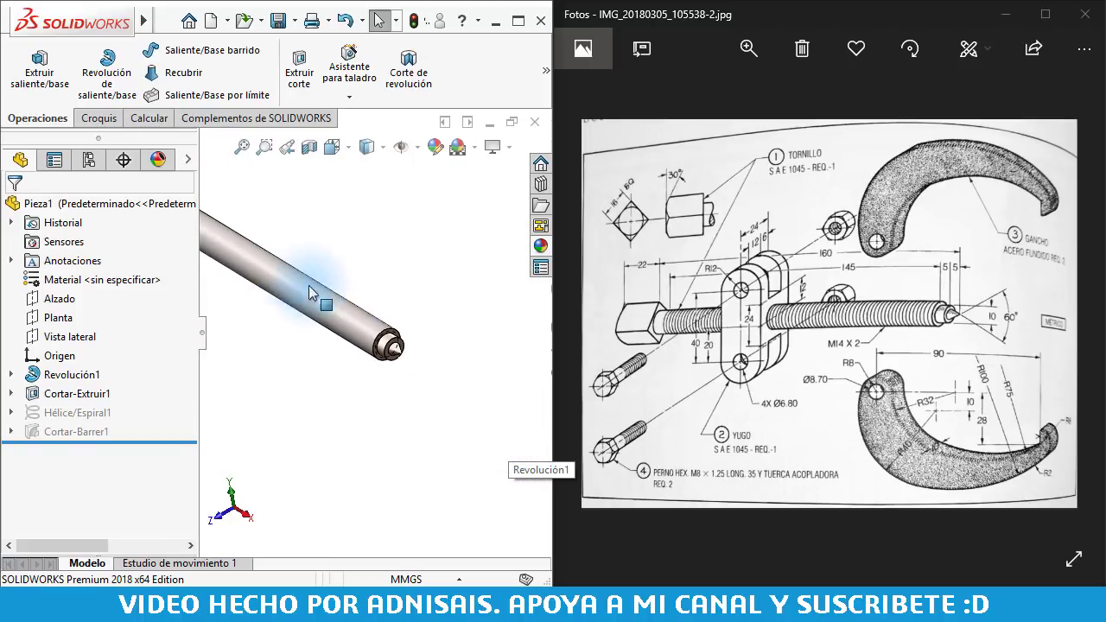
click(325, 247)
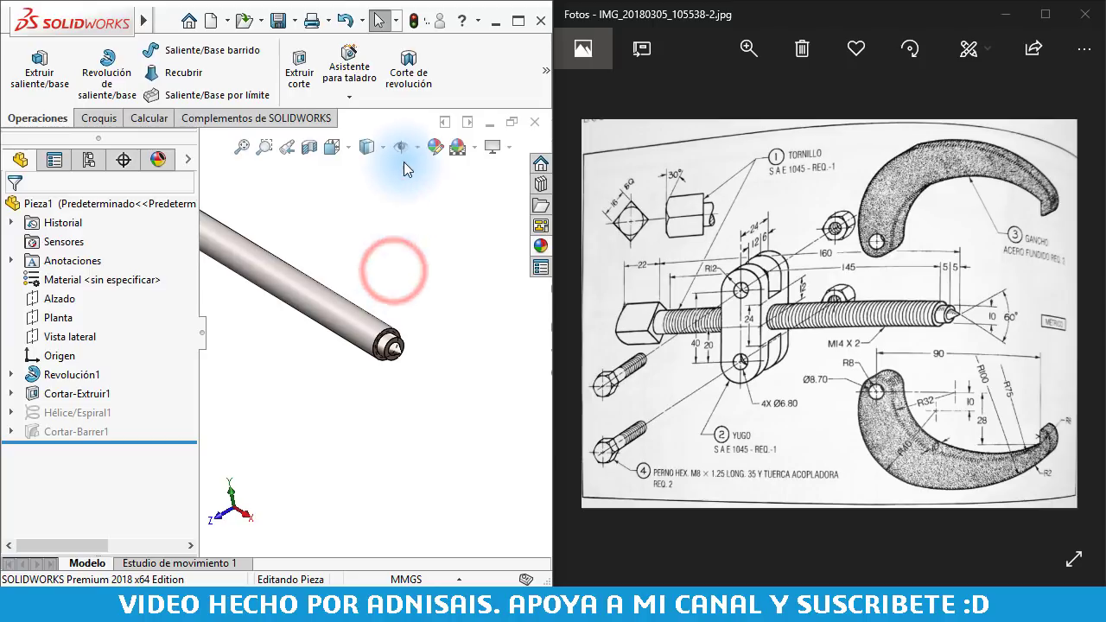
- Turn on Roscas cosméticas sombreadas in the document's Documentación properties
mouse_move(144, 20)
click(356, 20)
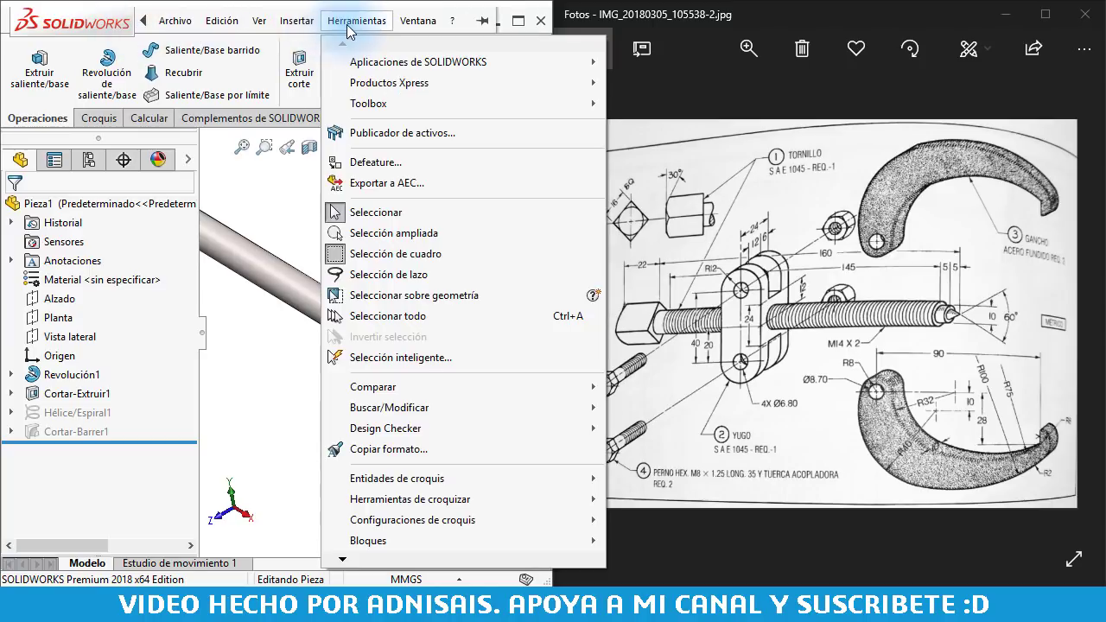
click(378, 560)
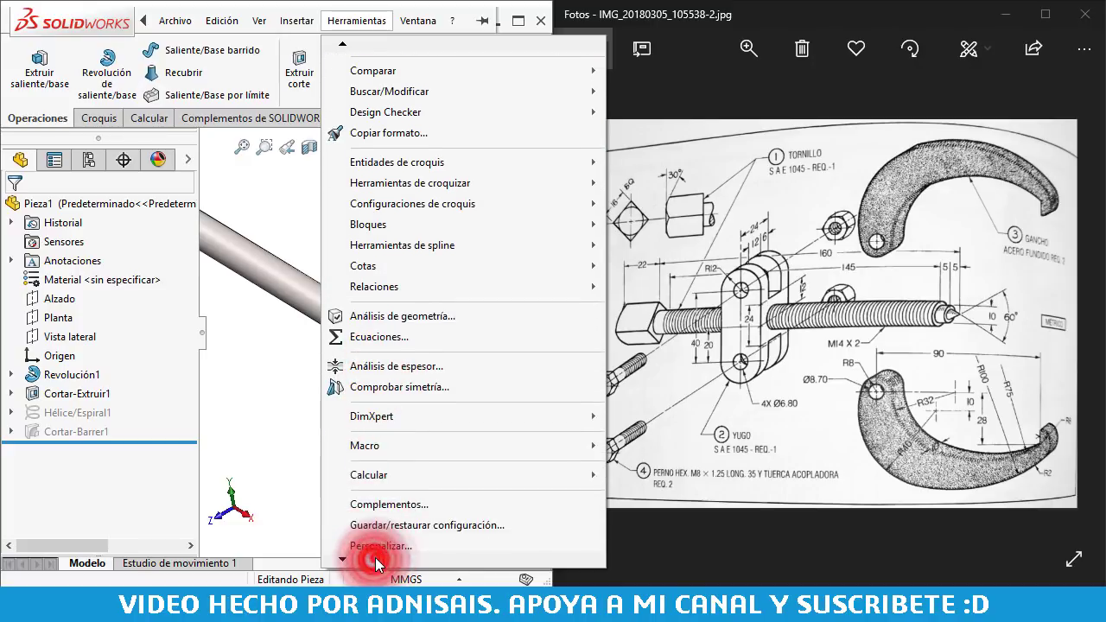
click(377, 491)
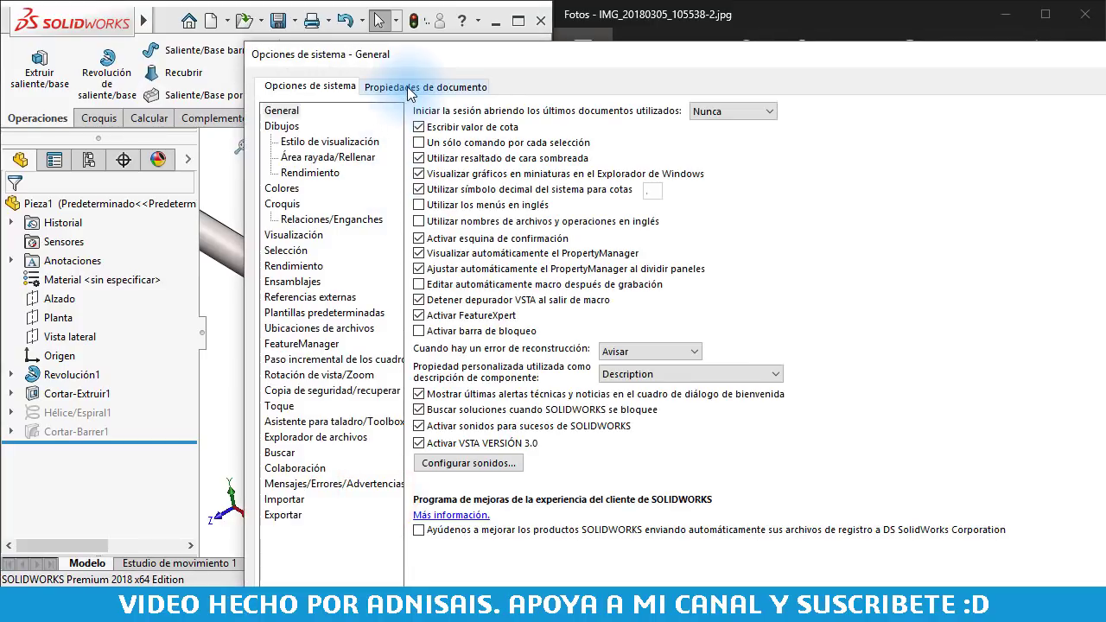
click(407, 86)
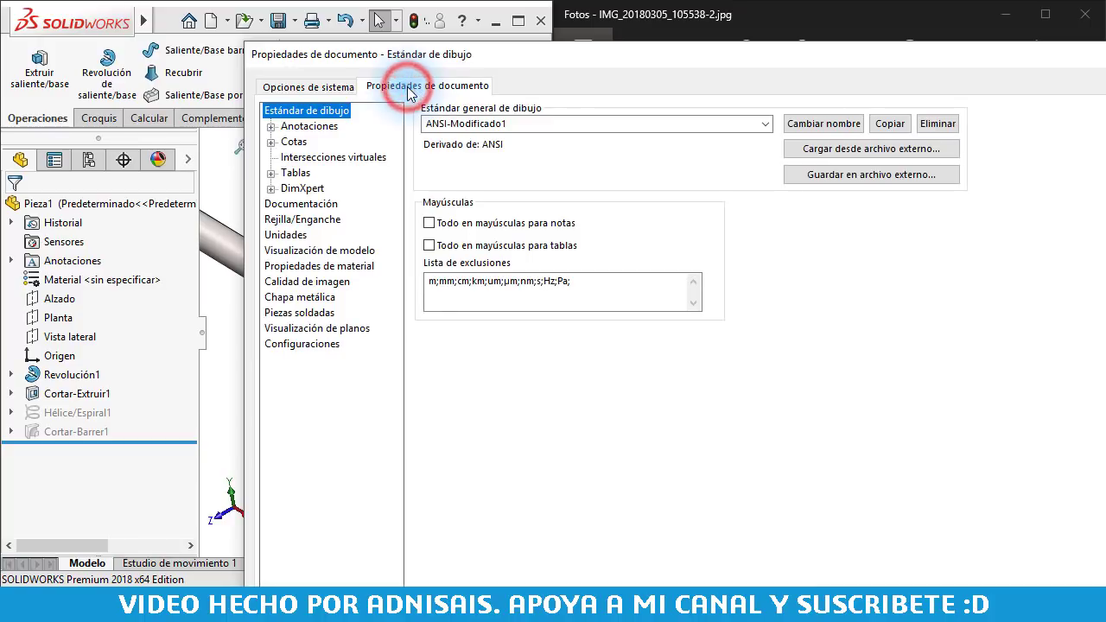
click(328, 203)
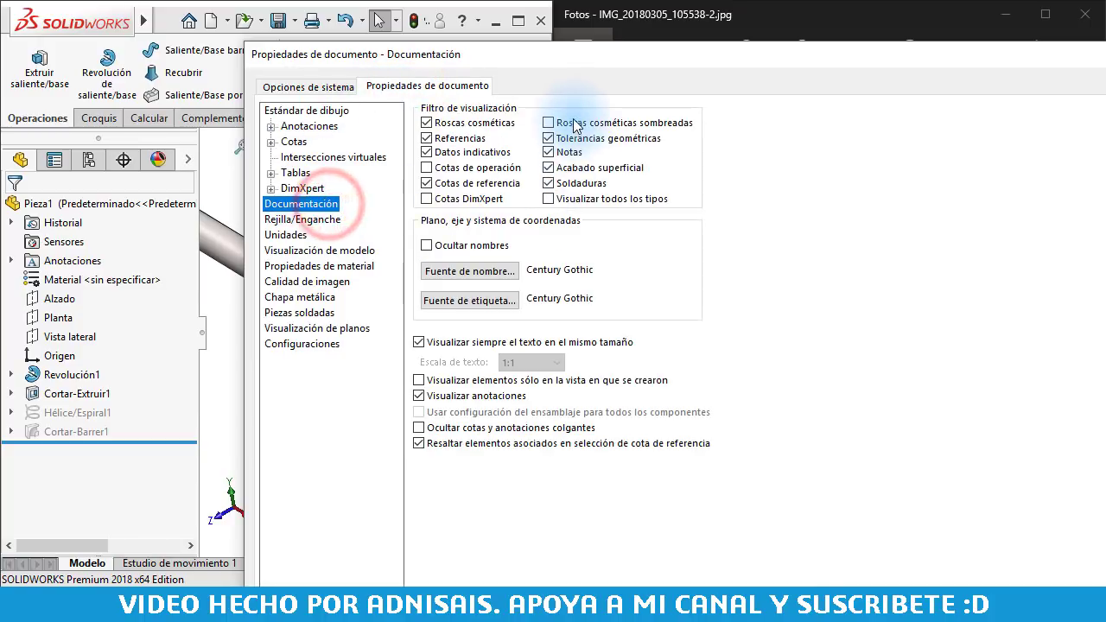
click(548, 122)
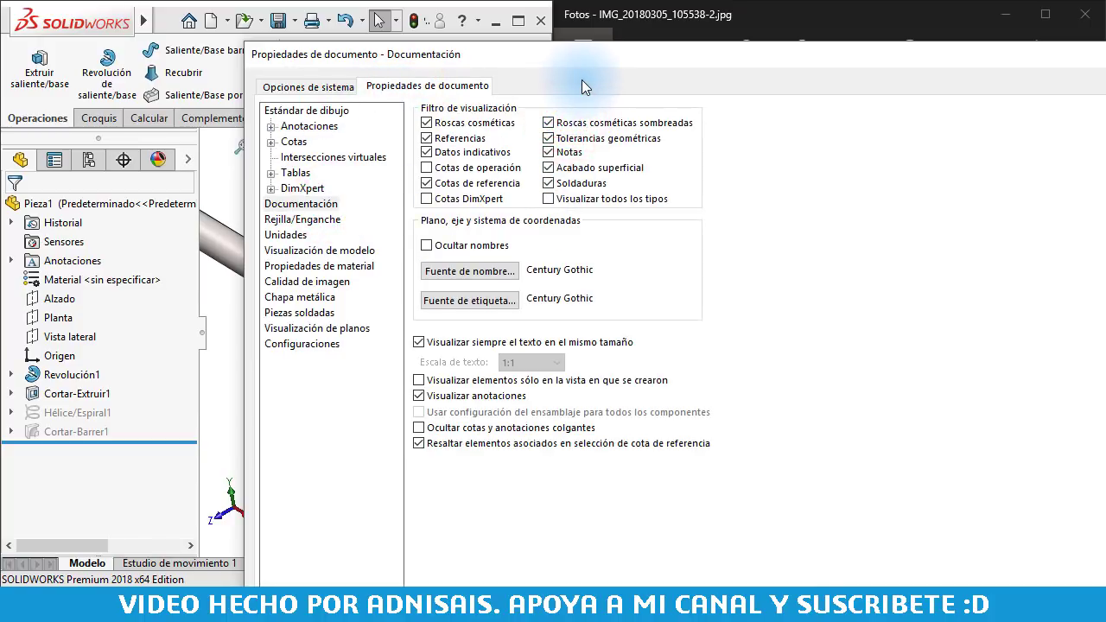
key(Return)
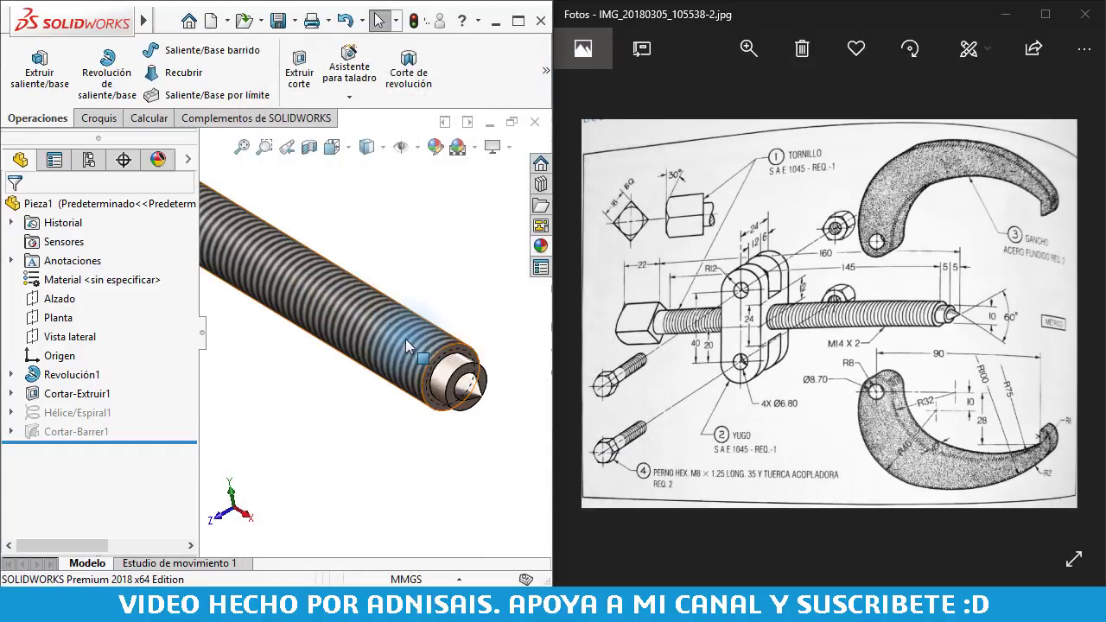
- Zoom the view to check the shaded thread texture on the bolt shaft
click(402, 244)
scroll(403, 246, up, 3)
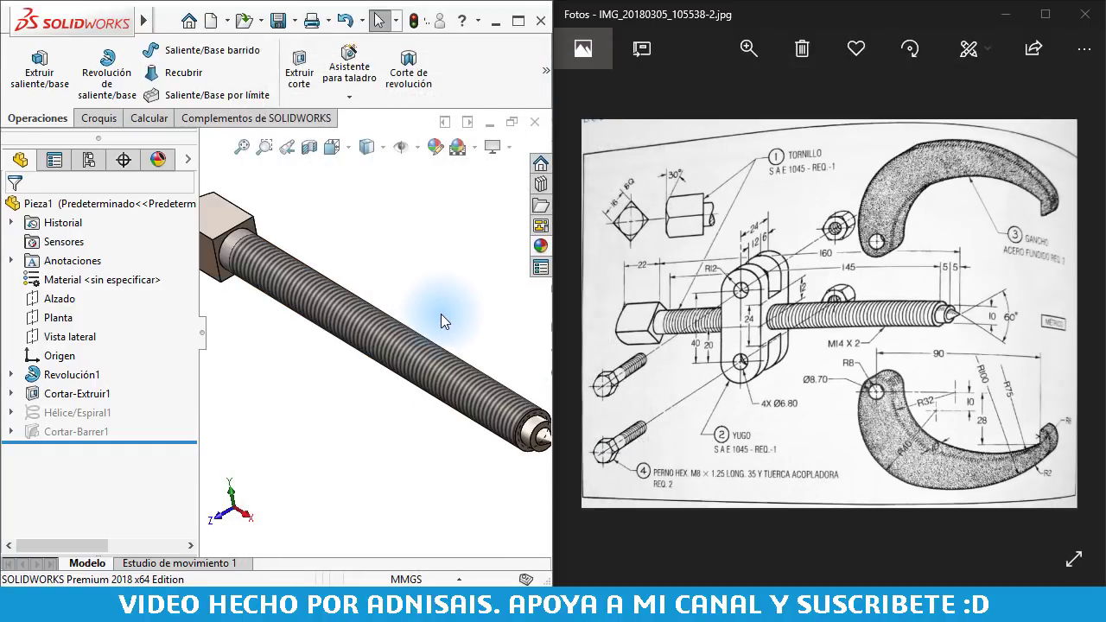
scroll(432, 321, up, 2)
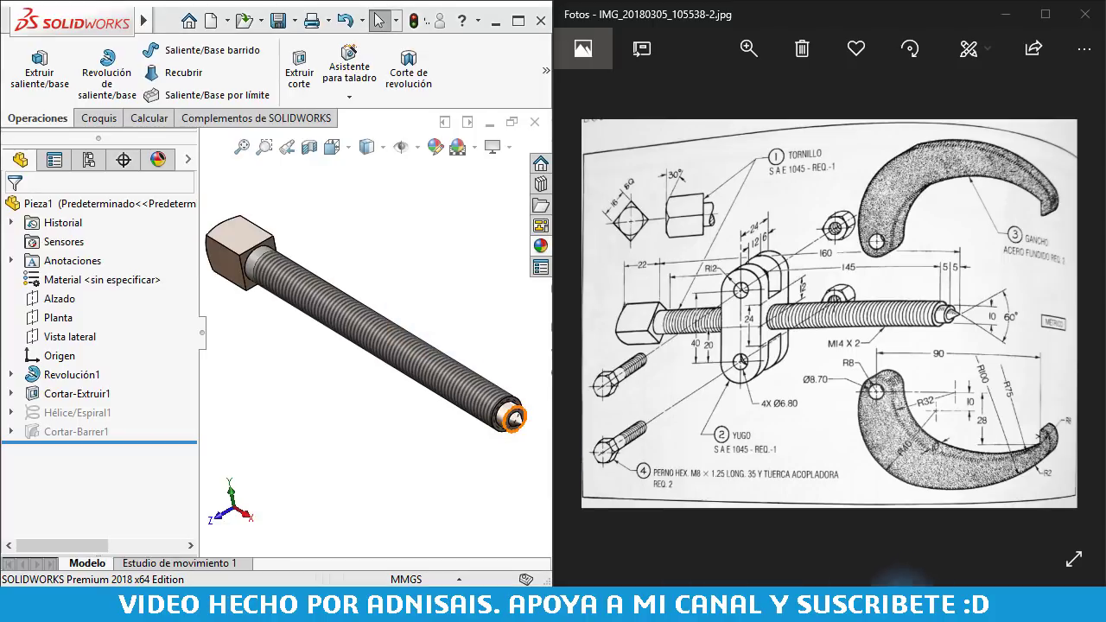
click(656, 580)
click(1016, 523)
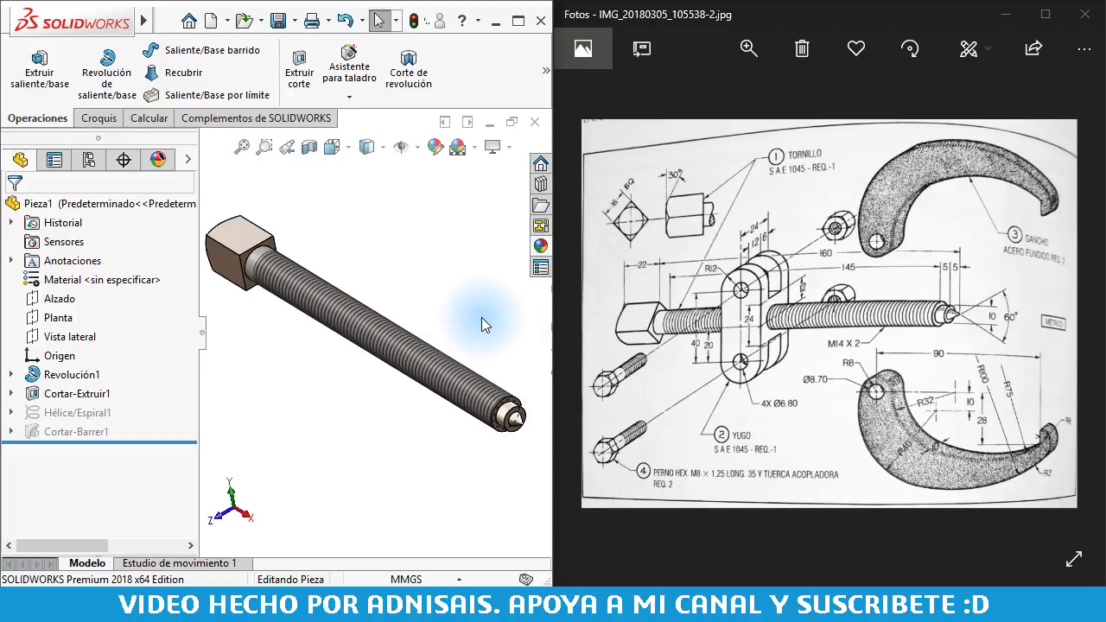
- Save the bolt part to the Escritorio (Desktop) as 9090909-81
click(280, 24)
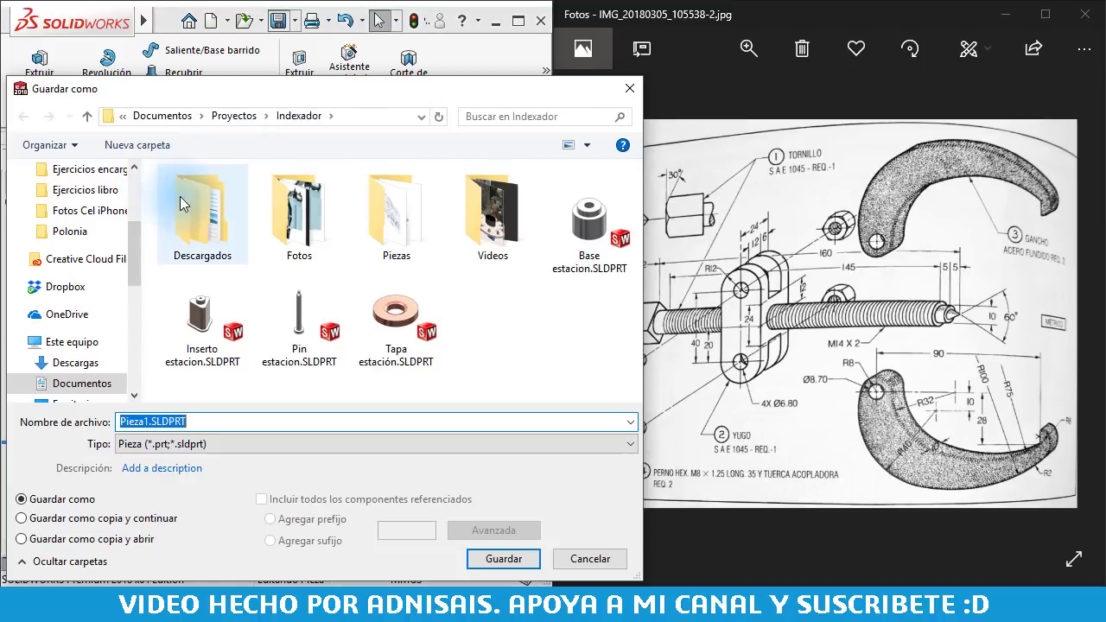
click(136, 202)
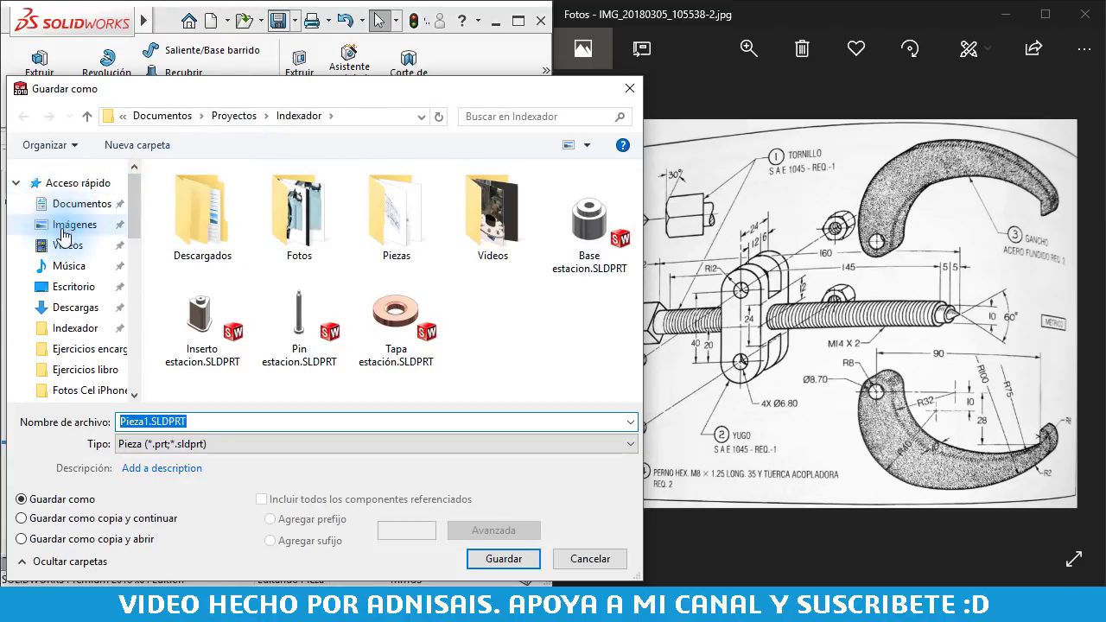
click(70, 286)
click(240, 422)
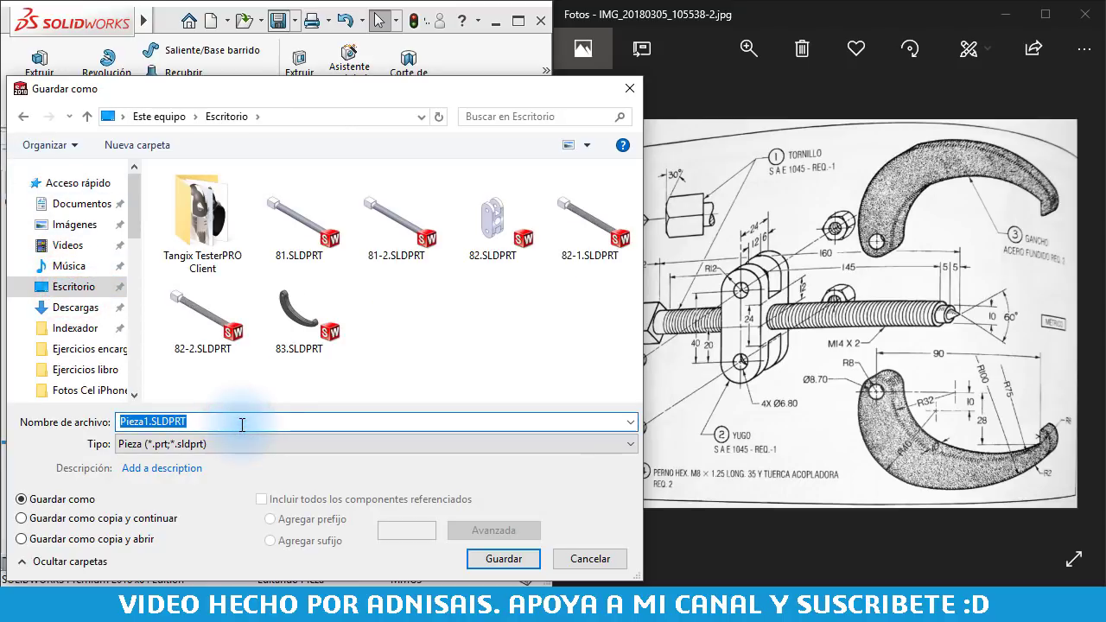
text(9090909-81)
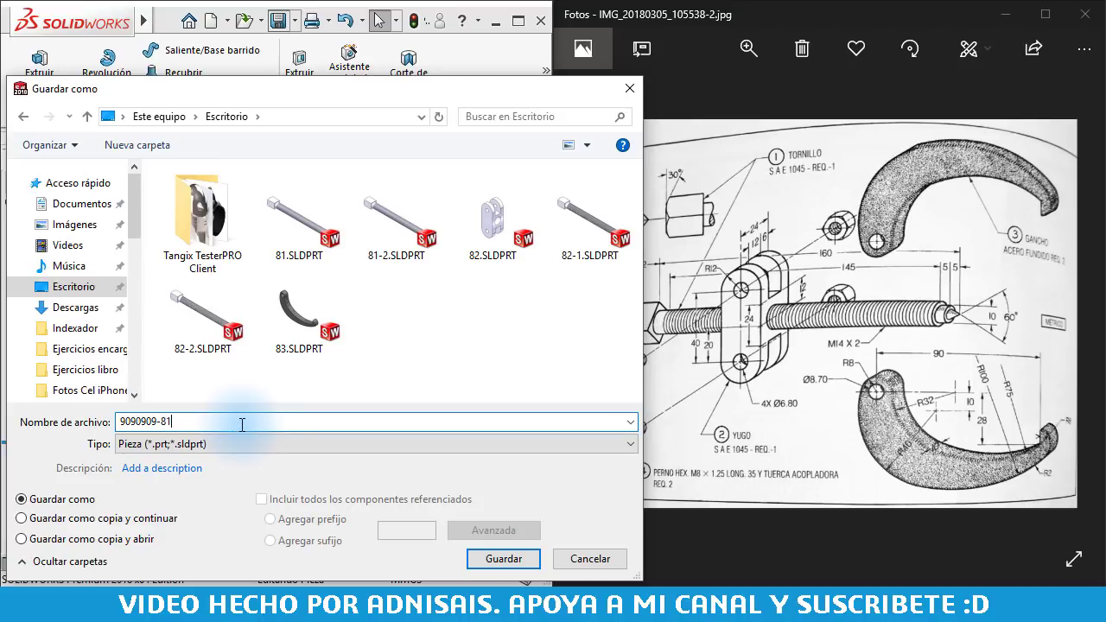
click(504, 558)
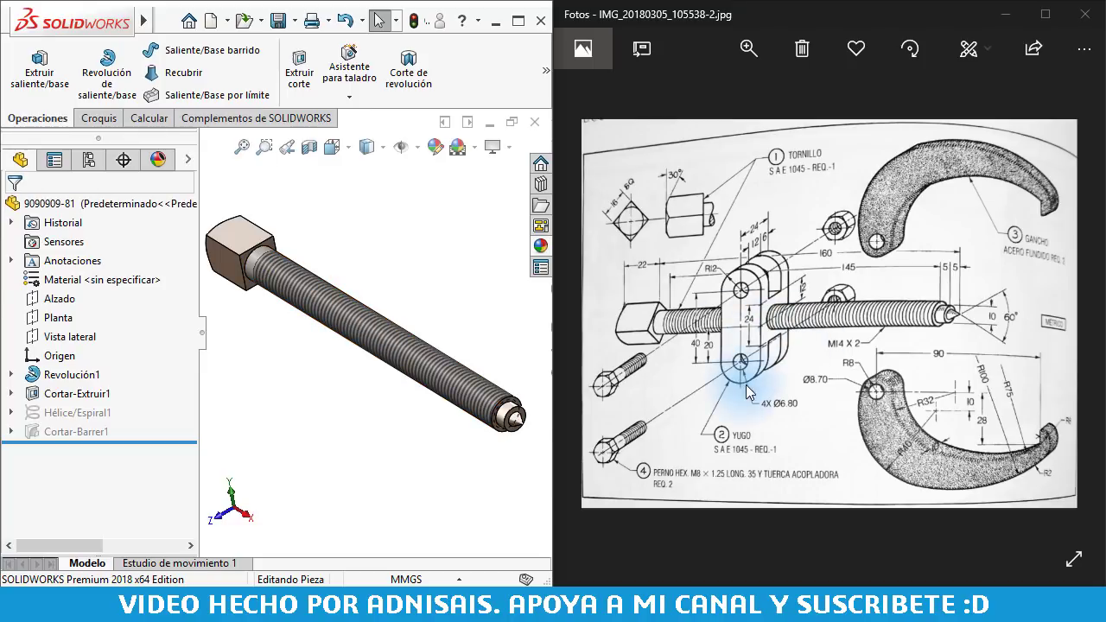
- Create a new Pieza document and clear the selection in its empty view
click(468, 254)
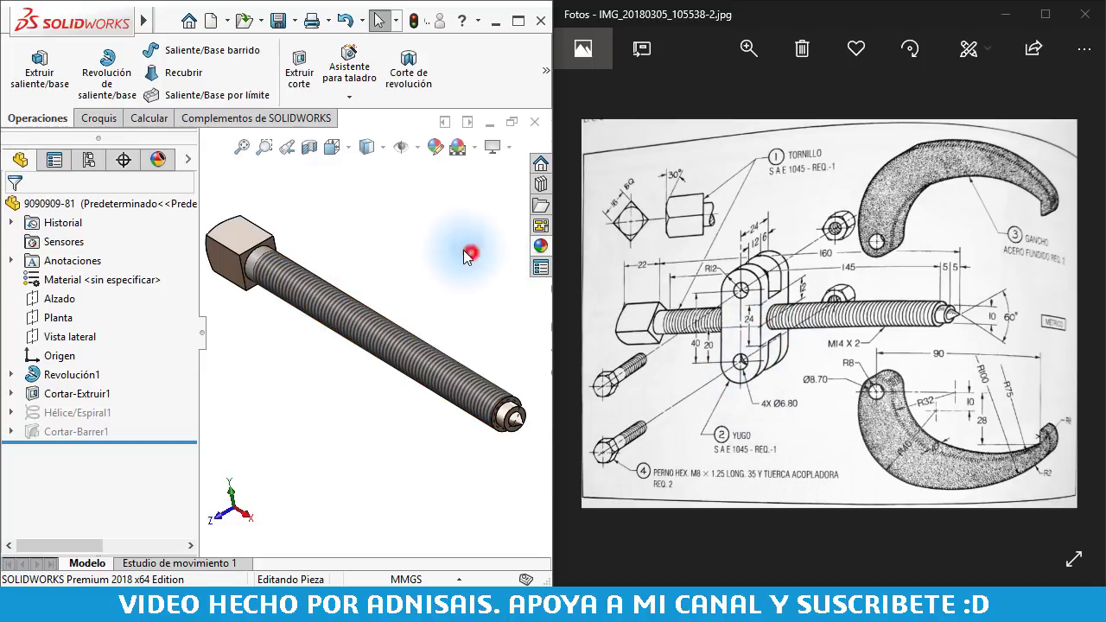
click(209, 20)
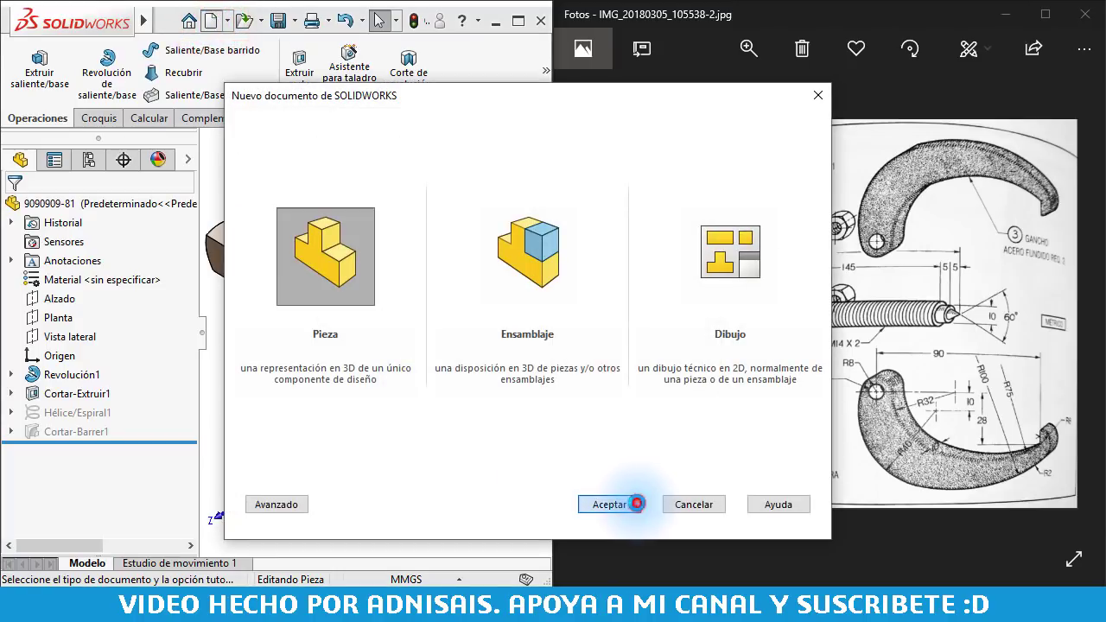
click(634, 504)
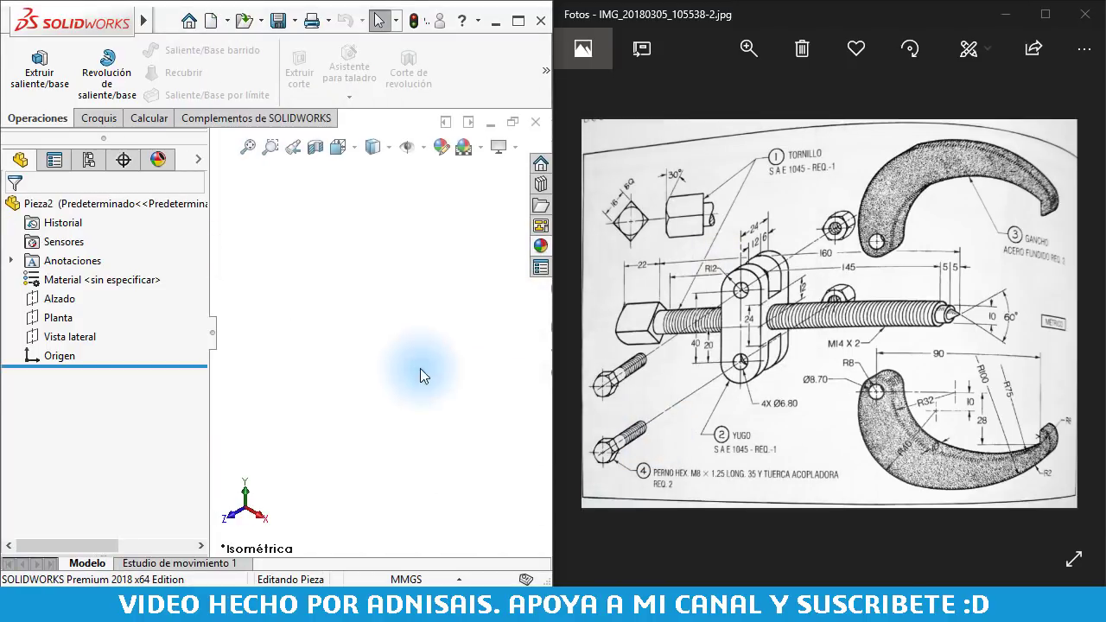
click(367, 323)
- Sketch a vertical centre-to-end straight slot centred on the origin on the Alzado plane
click(54, 298)
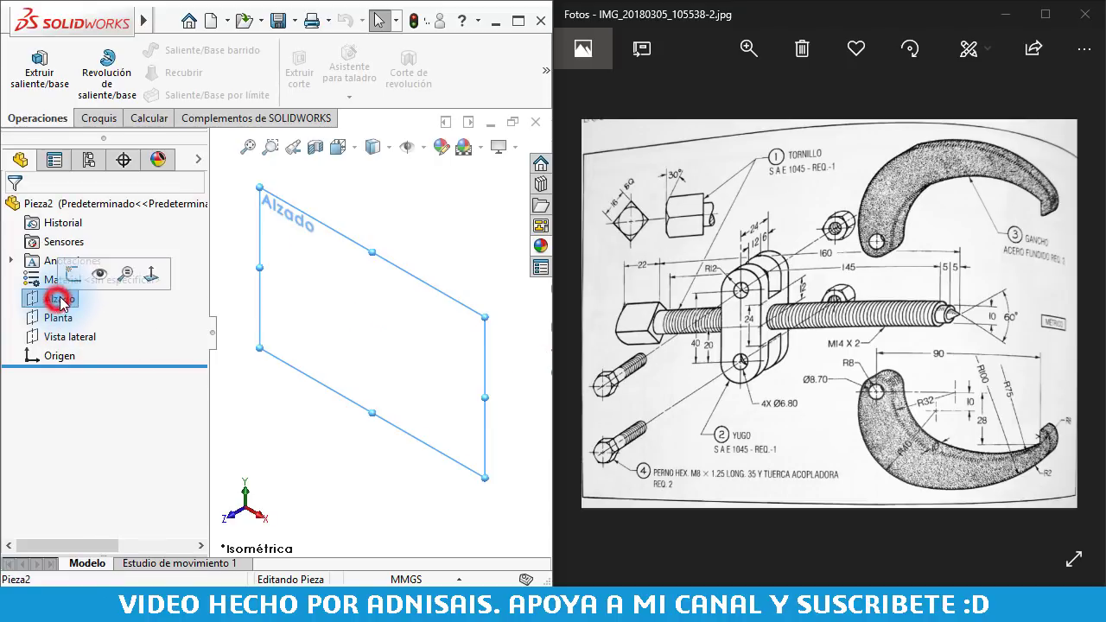
click(68, 279)
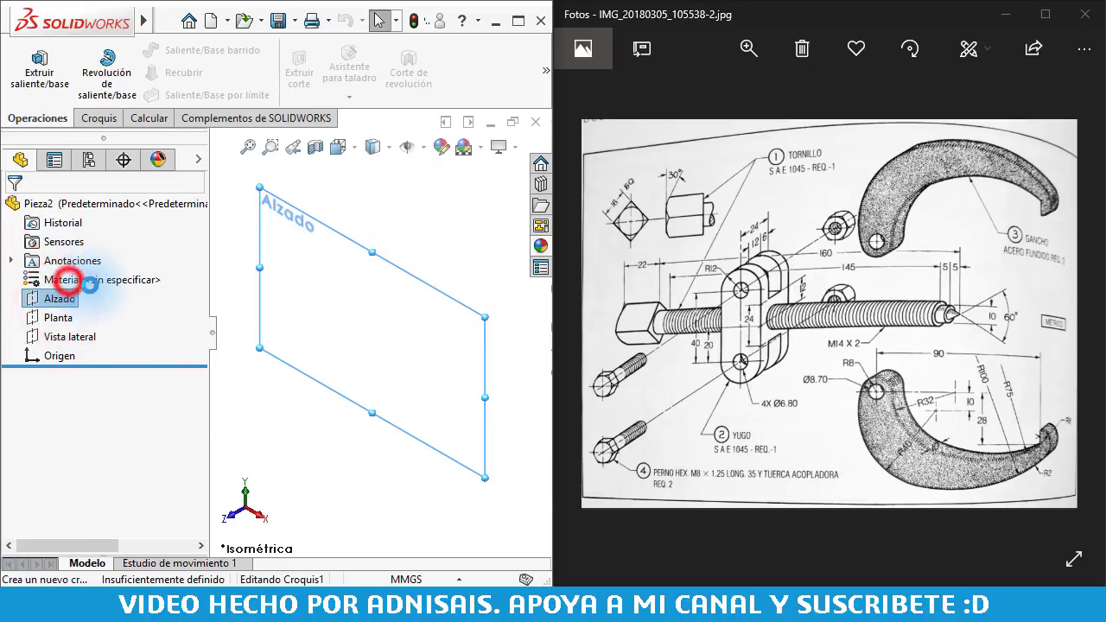
click(122, 95)
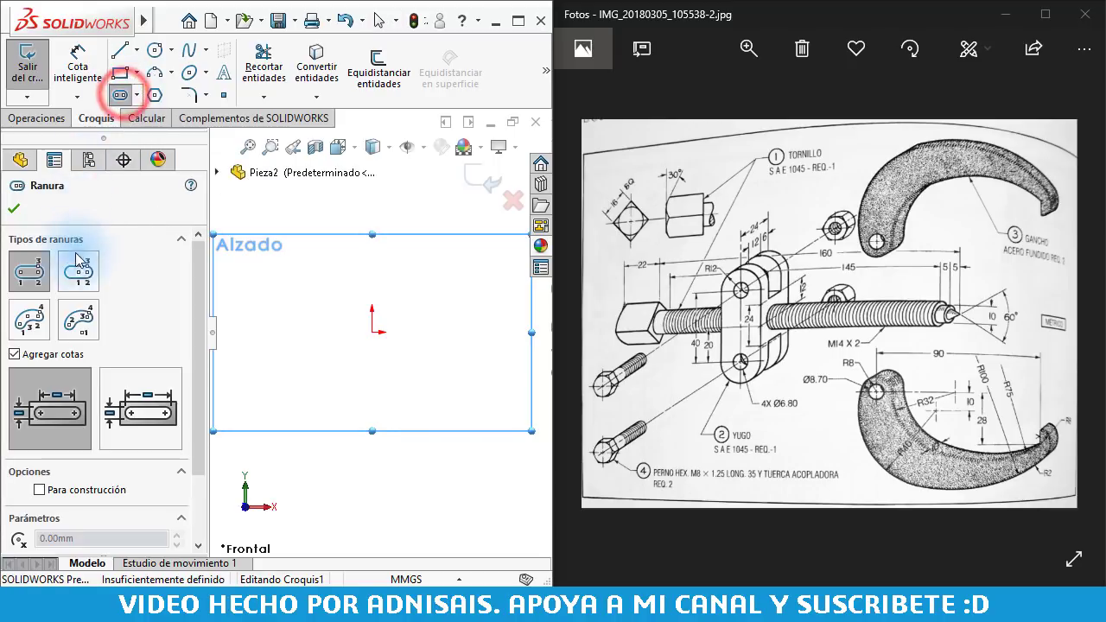
click(78, 276)
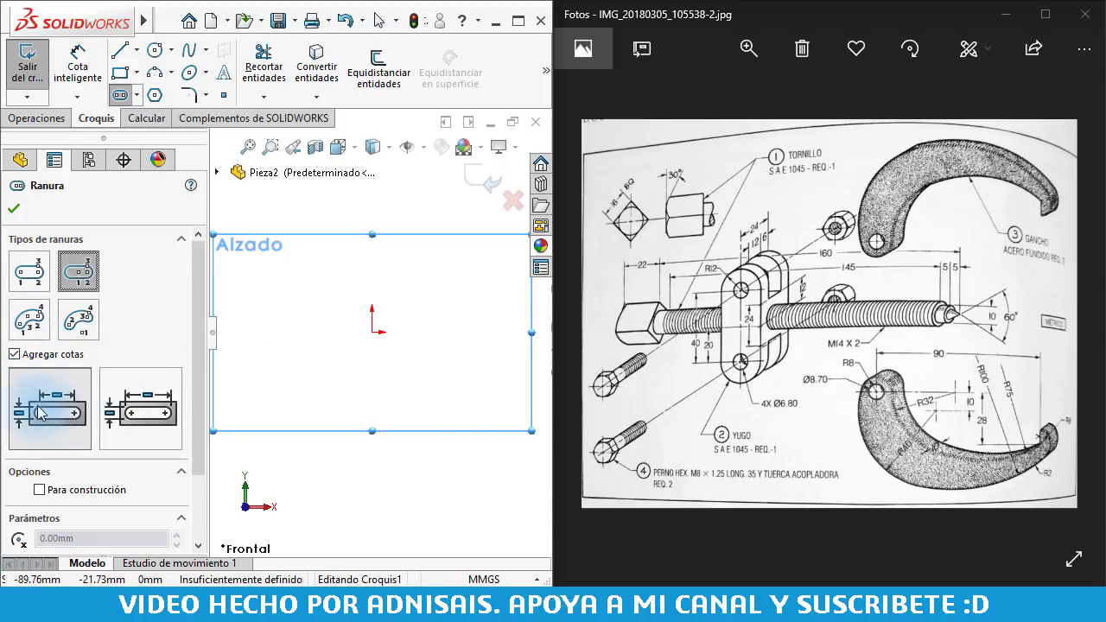
click(383, 337)
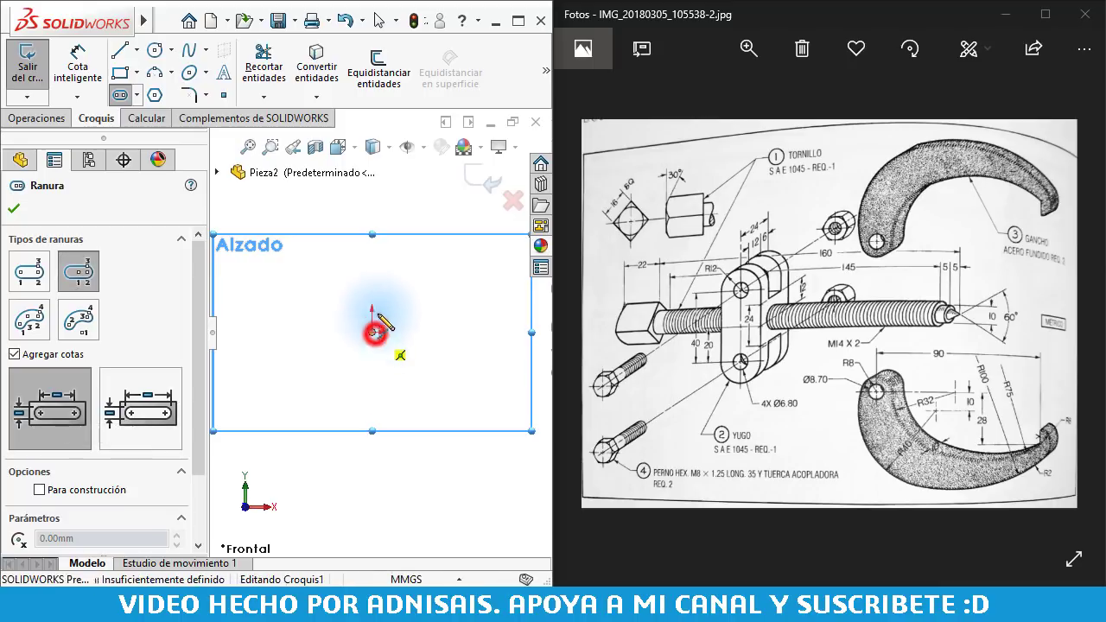
click(372, 332)
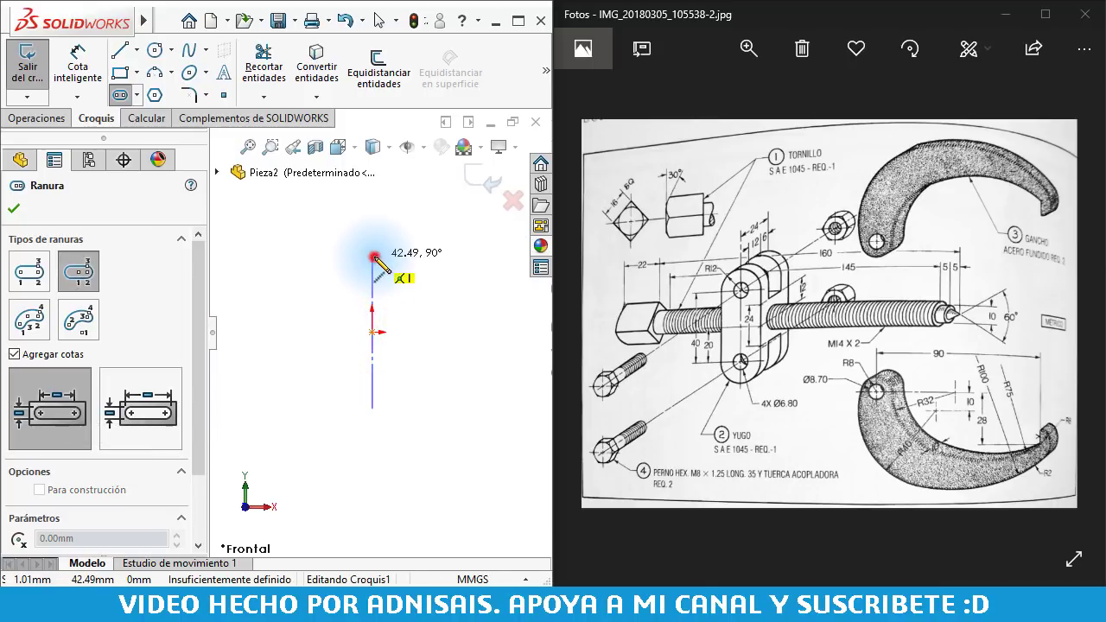
click(373, 257)
click(407, 270)
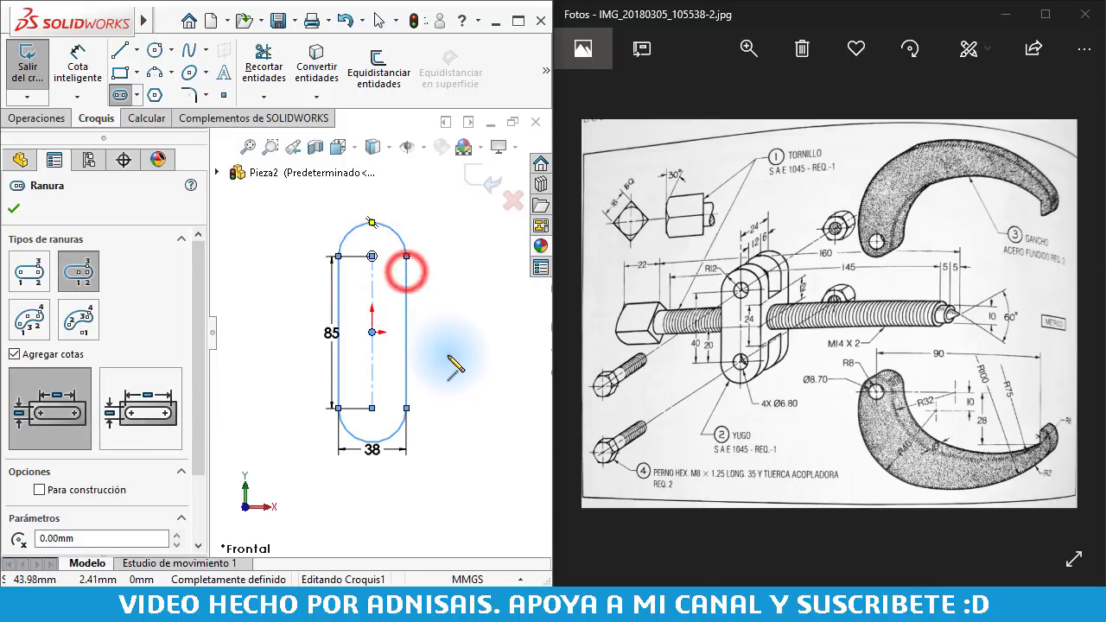
key(Escape)
- Dimension the slot to 40 mm between arc centres and 38 mm wide
click(325, 337)
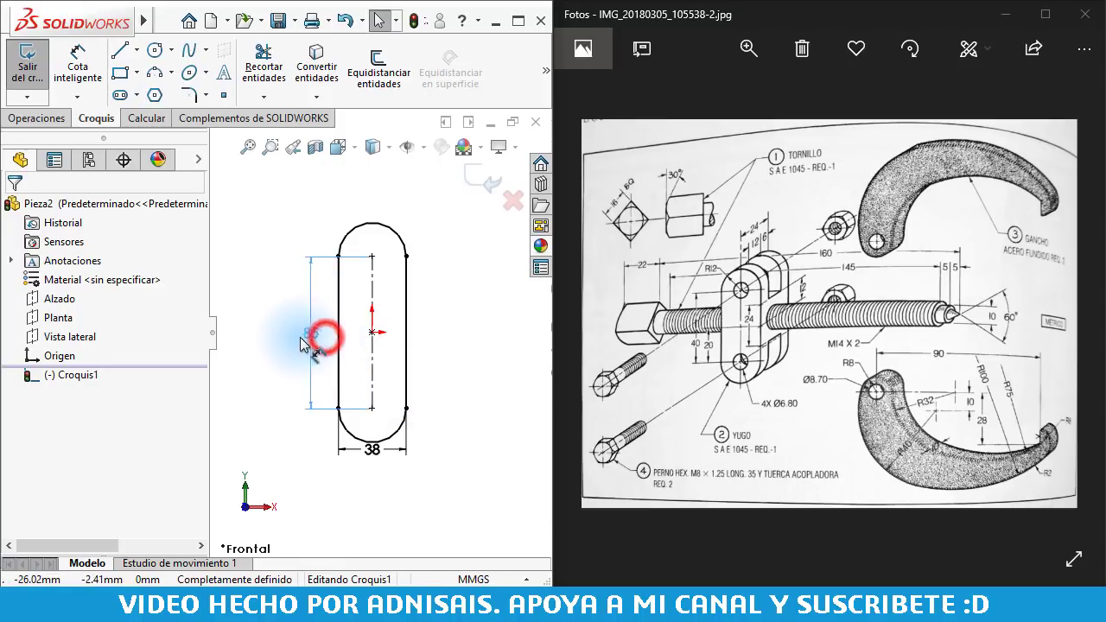
double_click(298, 333)
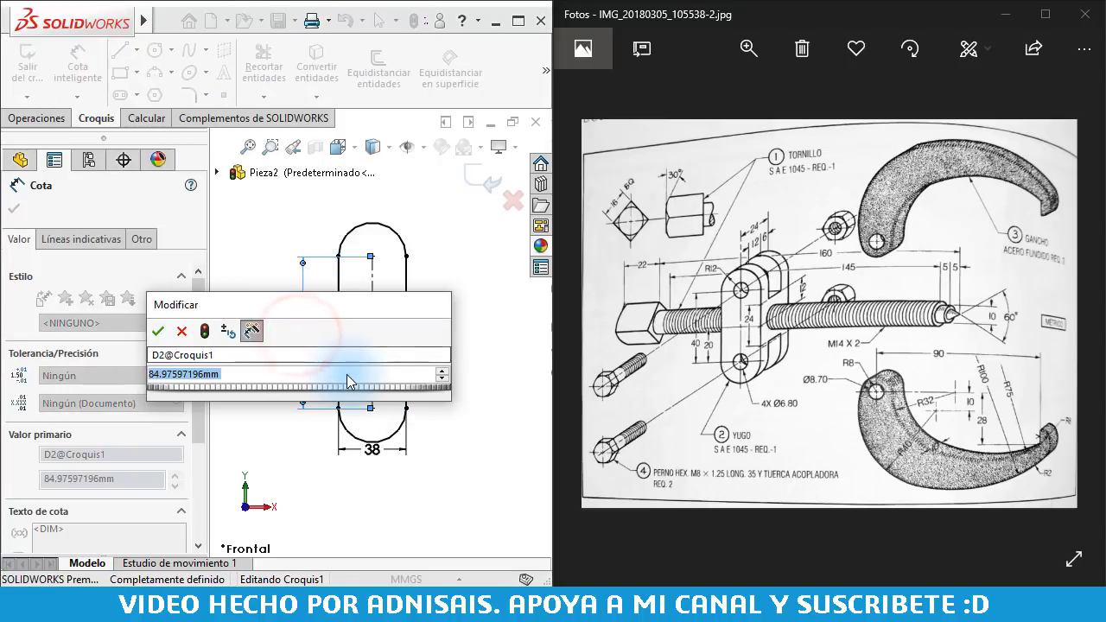
text(40)
key(Return)
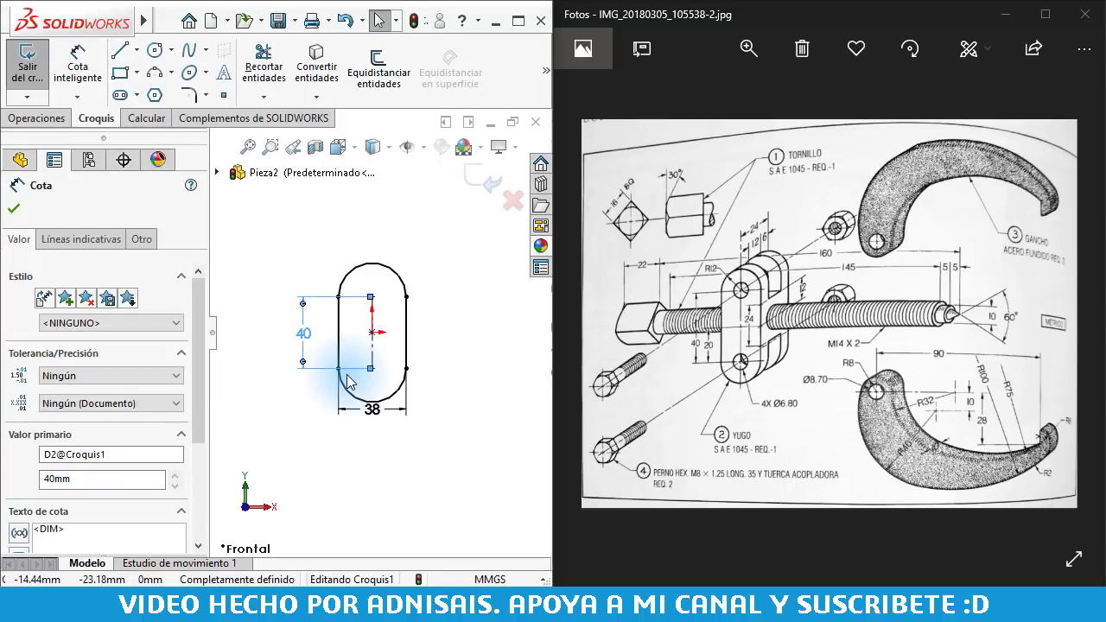
double_click(371, 411)
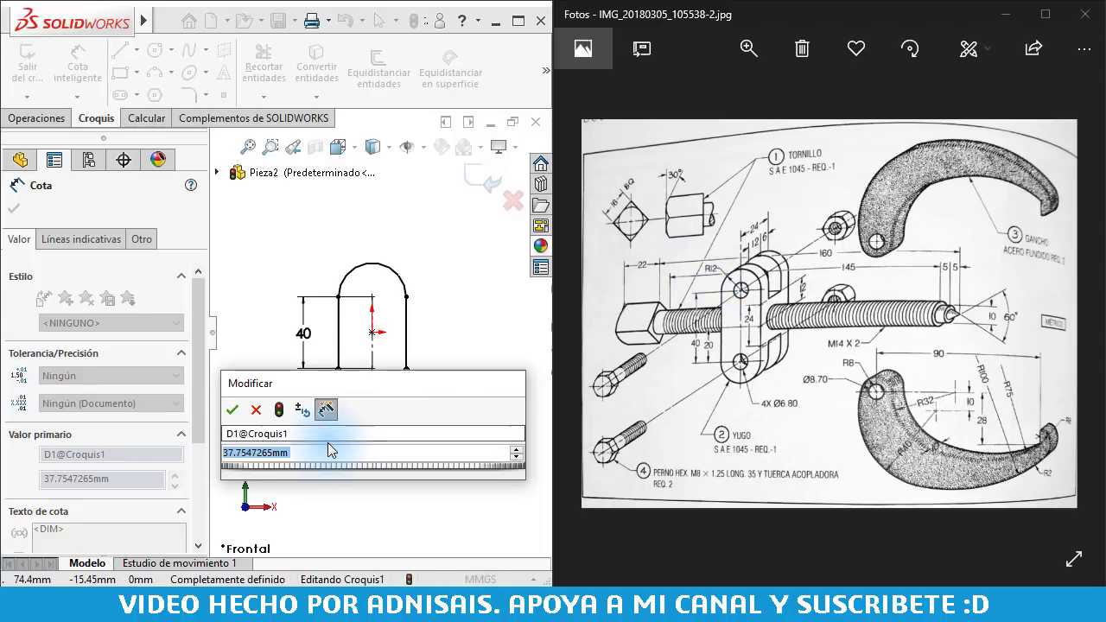
text(38)
key(Return)
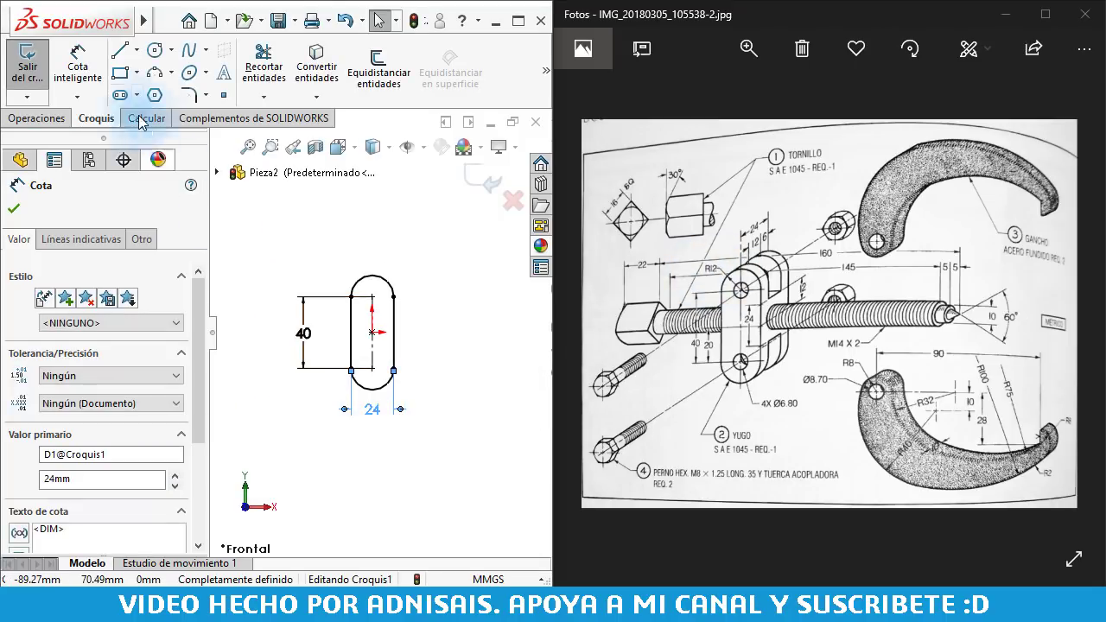
click(155, 51)
scroll(380, 388, down, 2)
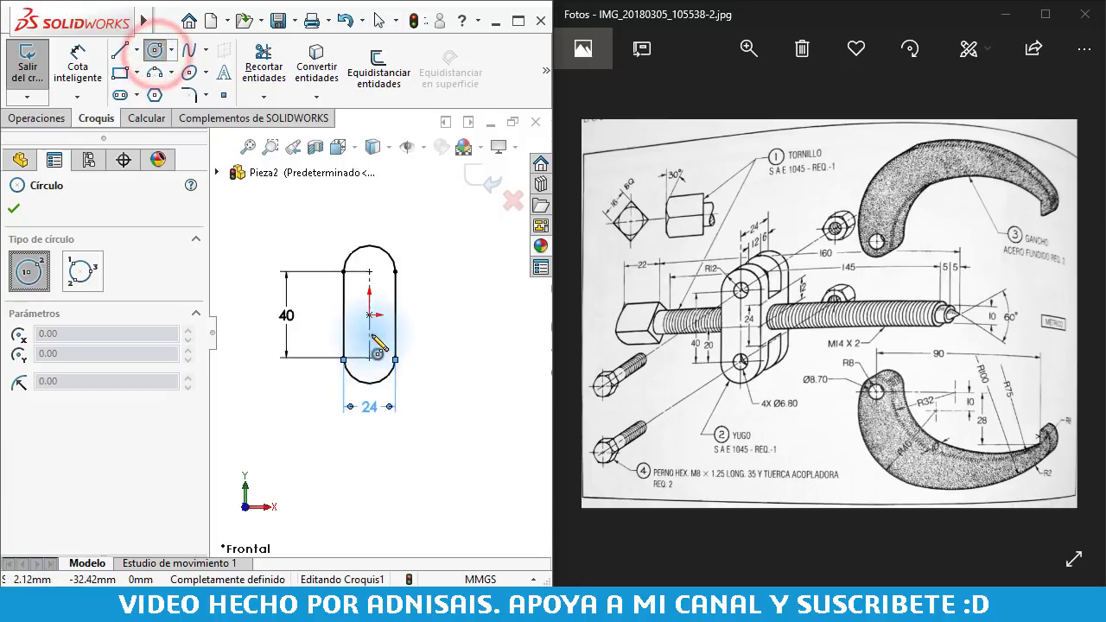
- Draw circles at both slot arc centres and give them an Equal relation
click(369, 263)
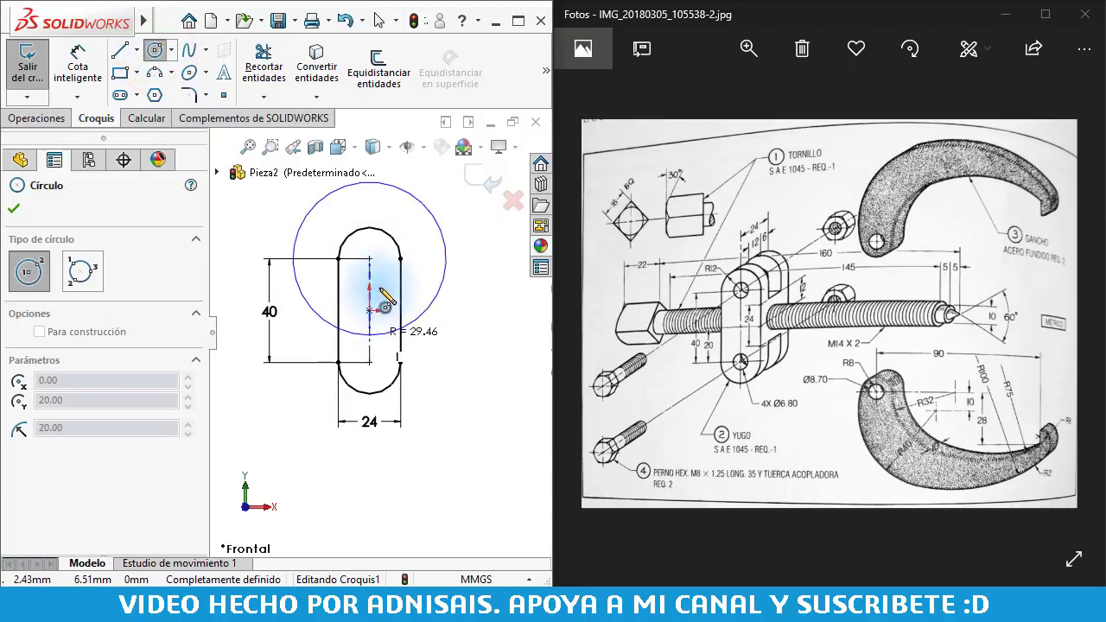
click(384, 259)
click(370, 362)
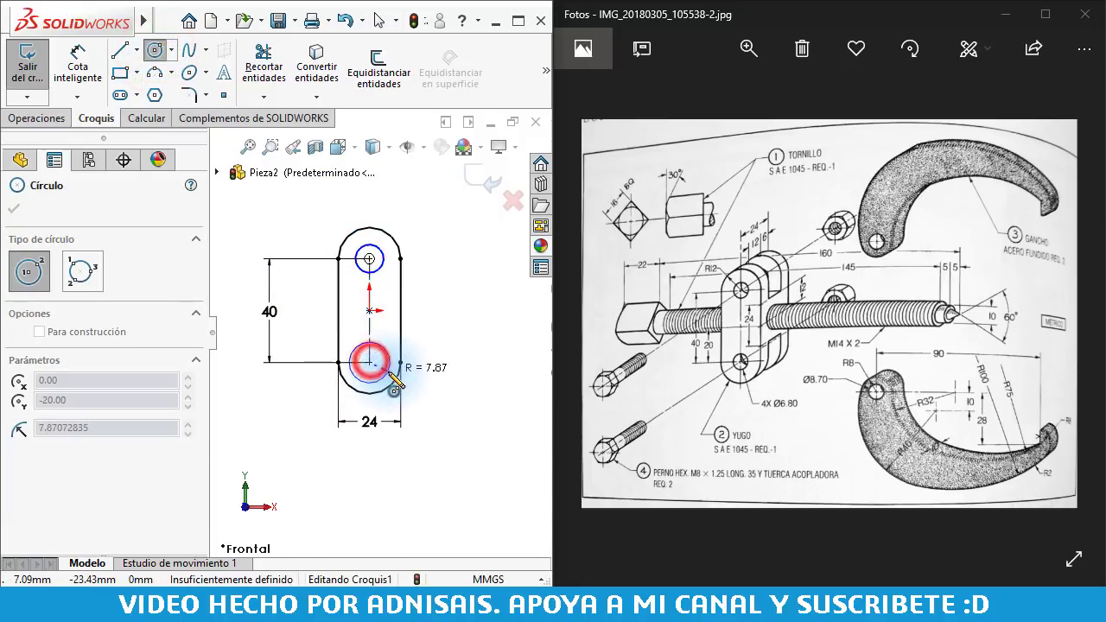
click(389, 366)
key(Escape)
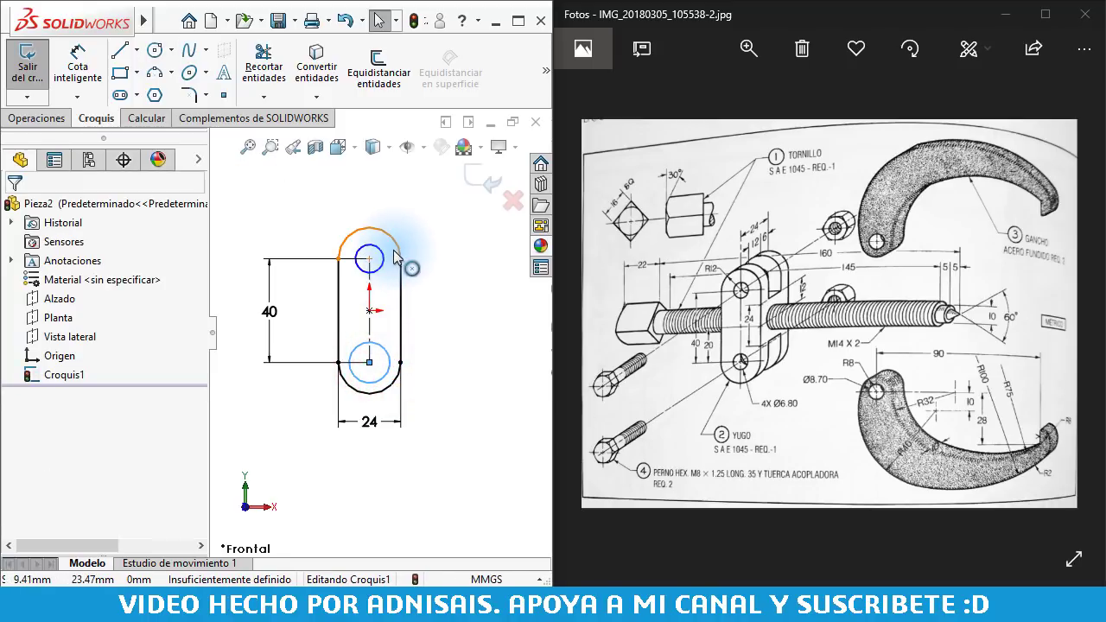
drag(388, 250, 380, 361)
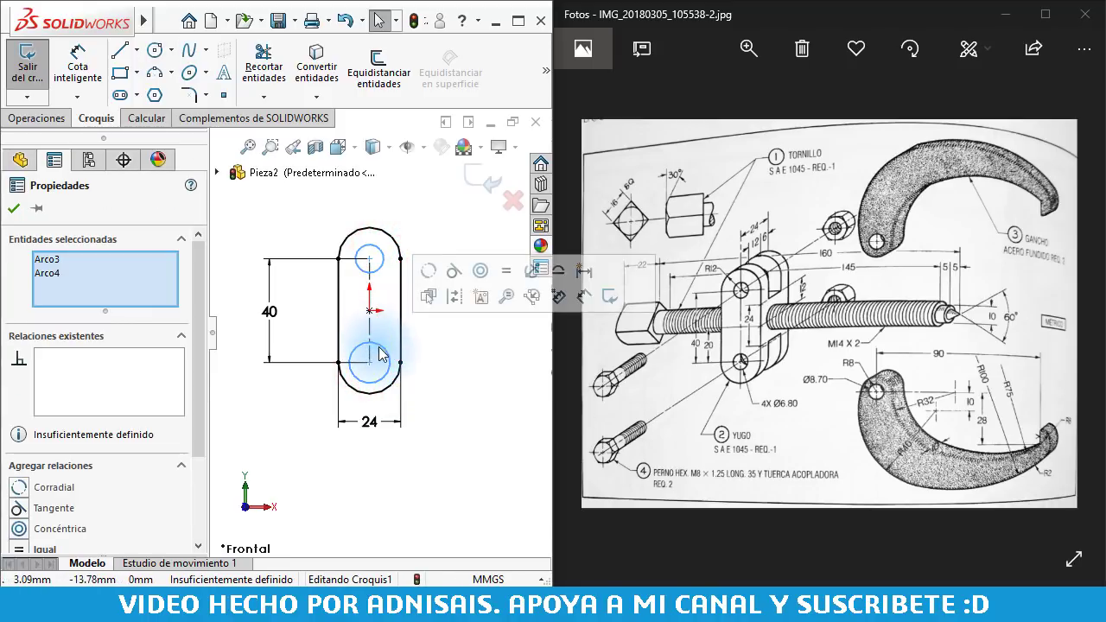
click(503, 273)
click(440, 405)
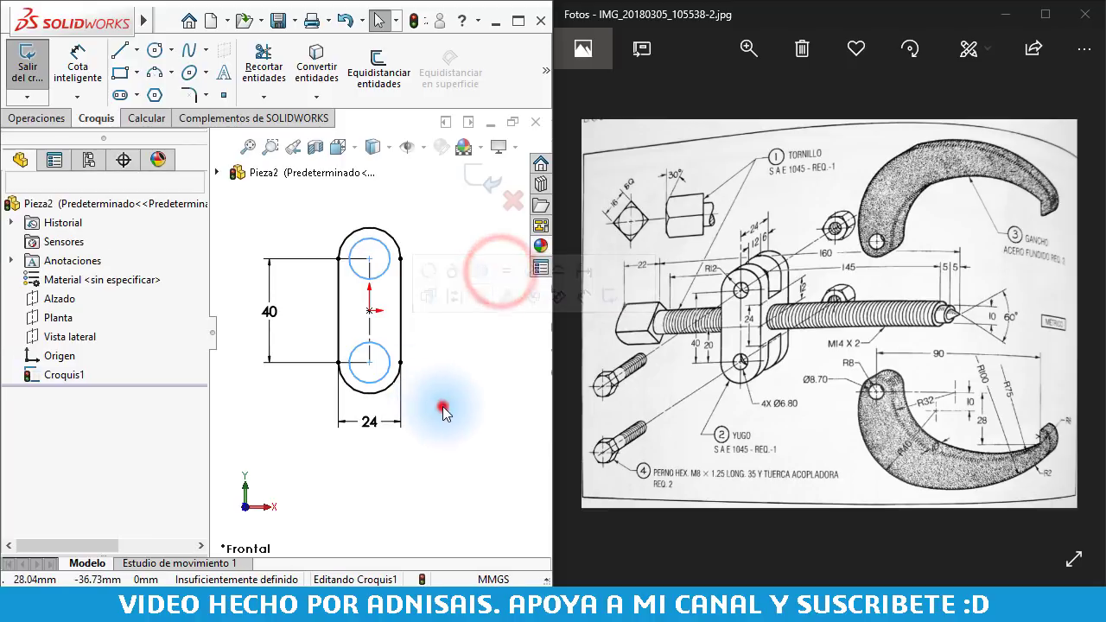
- Dimension the lower circle's diameter to 6.8 mm and position its label
click(71, 77)
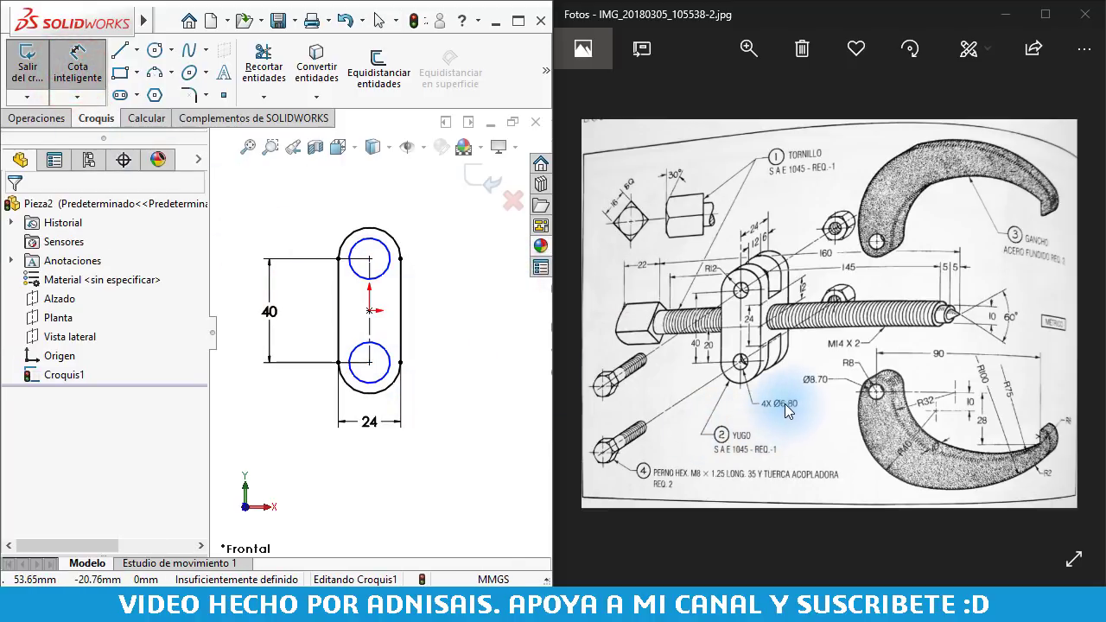
click(390, 393)
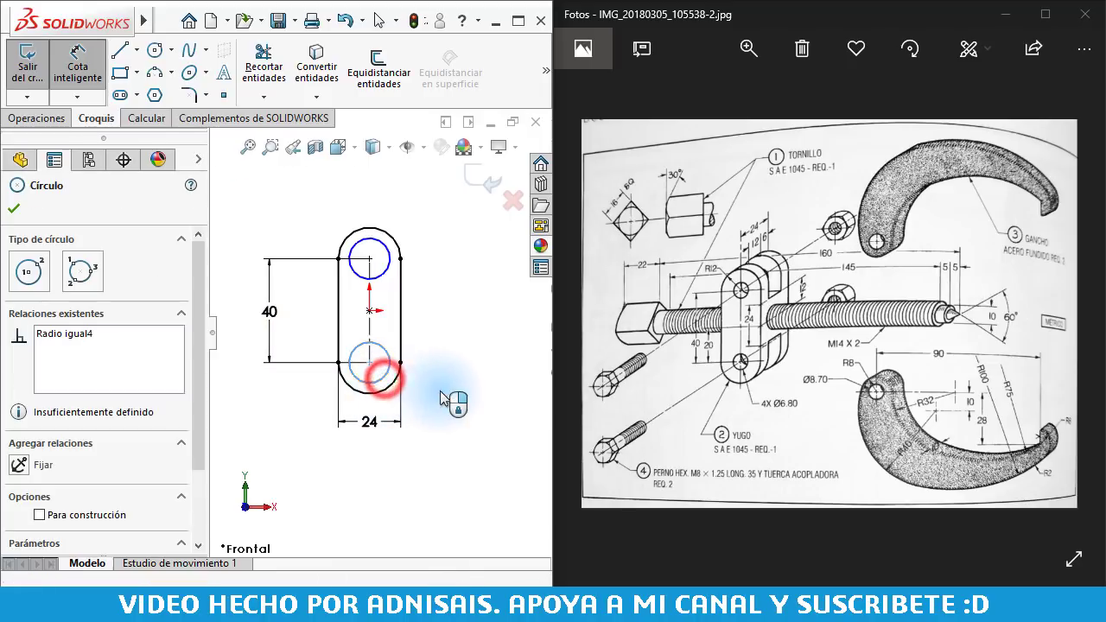
click(445, 403)
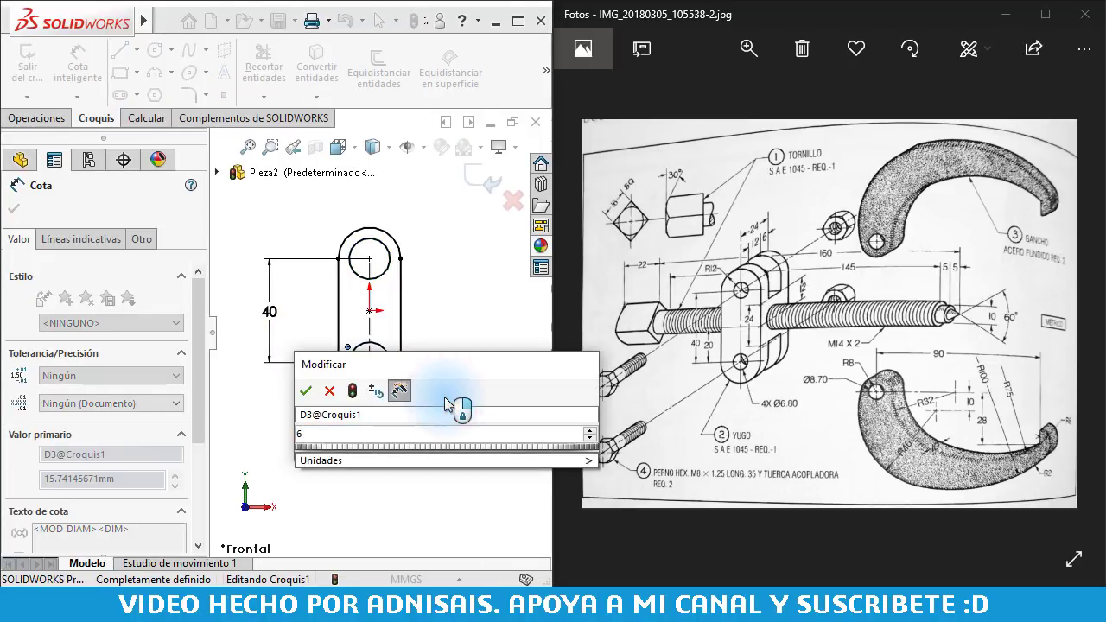
text(6.8)
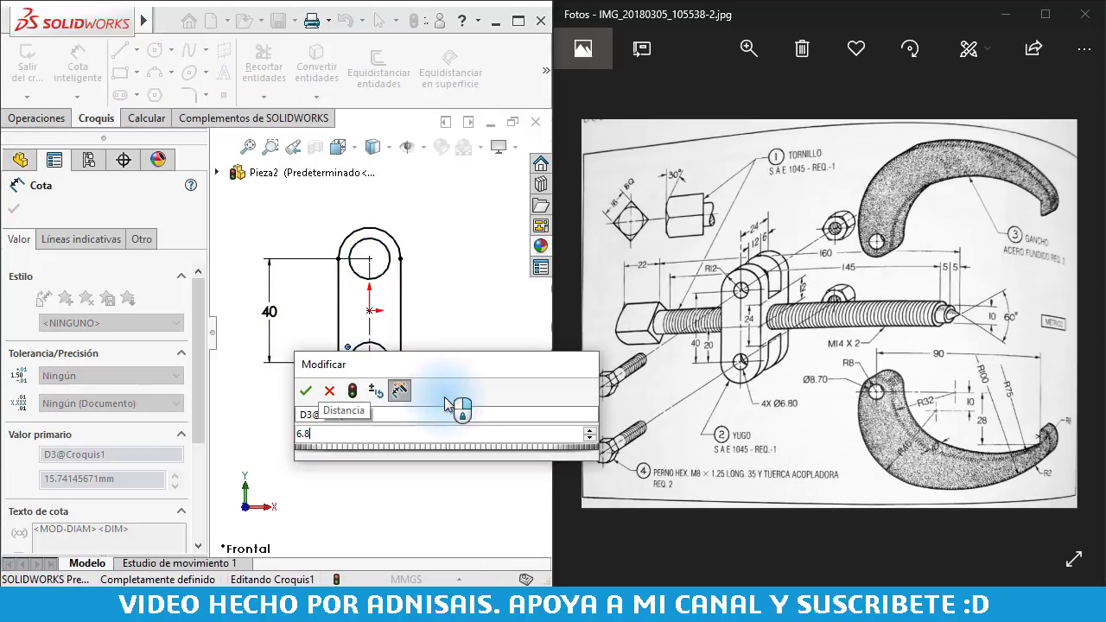
key(Return)
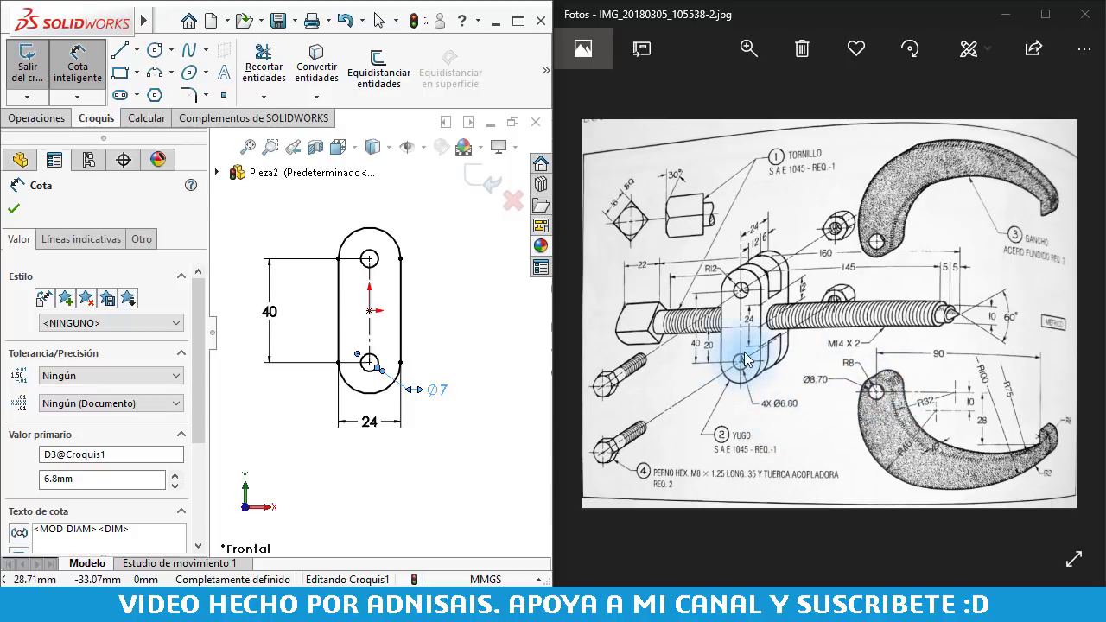
click(441, 354)
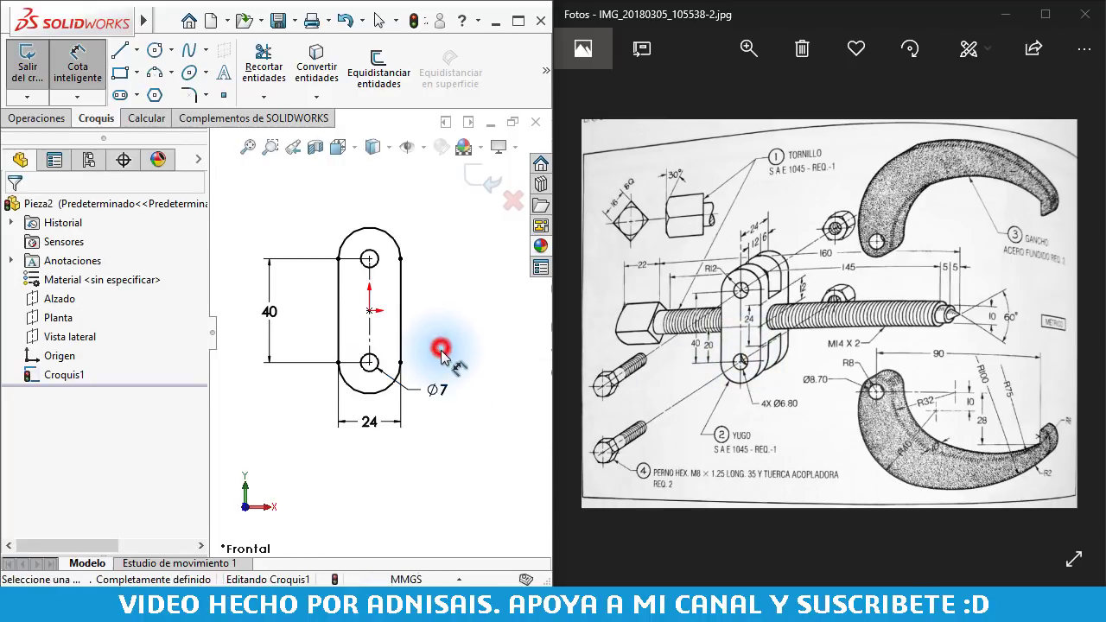
click(440, 393)
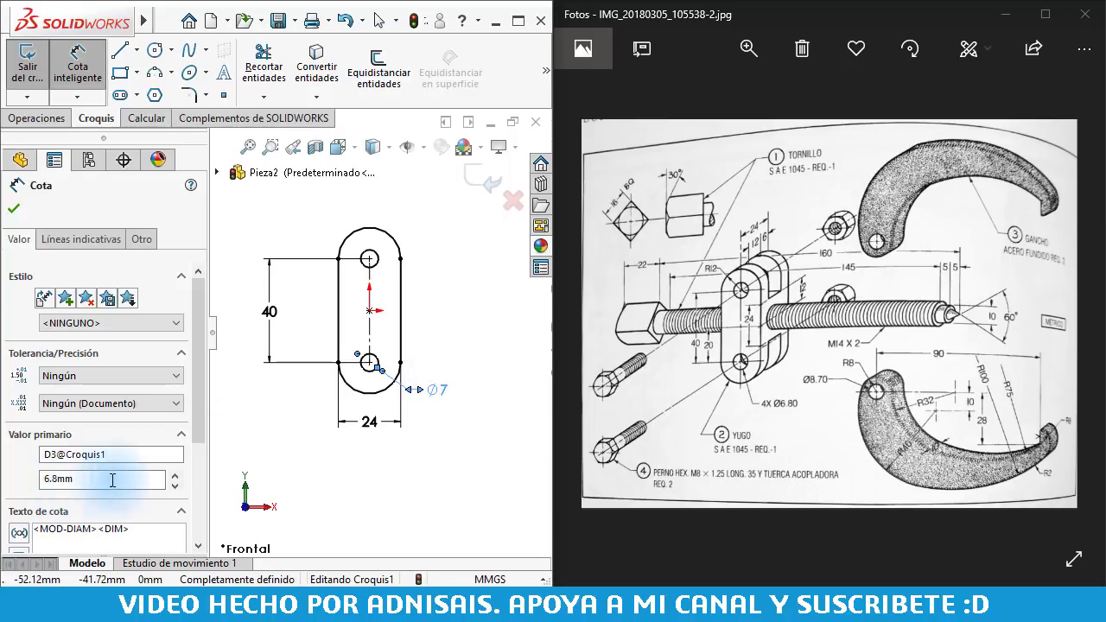
click(439, 397)
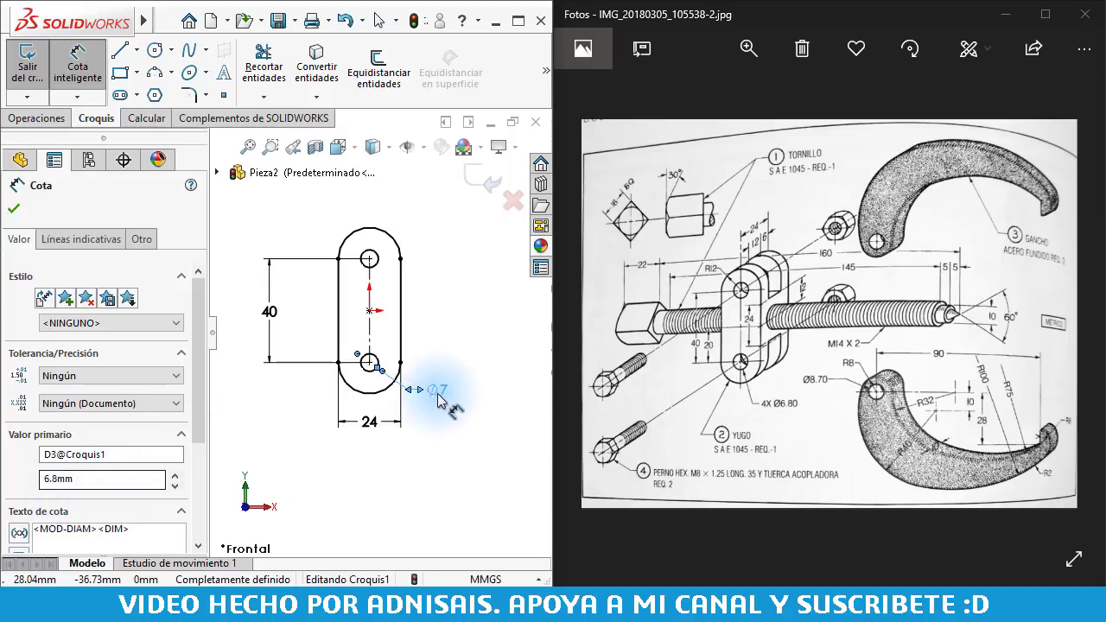
click(445, 316)
- Extrude the slot sketch Mid Plane to a 24 mm depth as Saliente-Extruir1
click(33, 121)
click(27, 67)
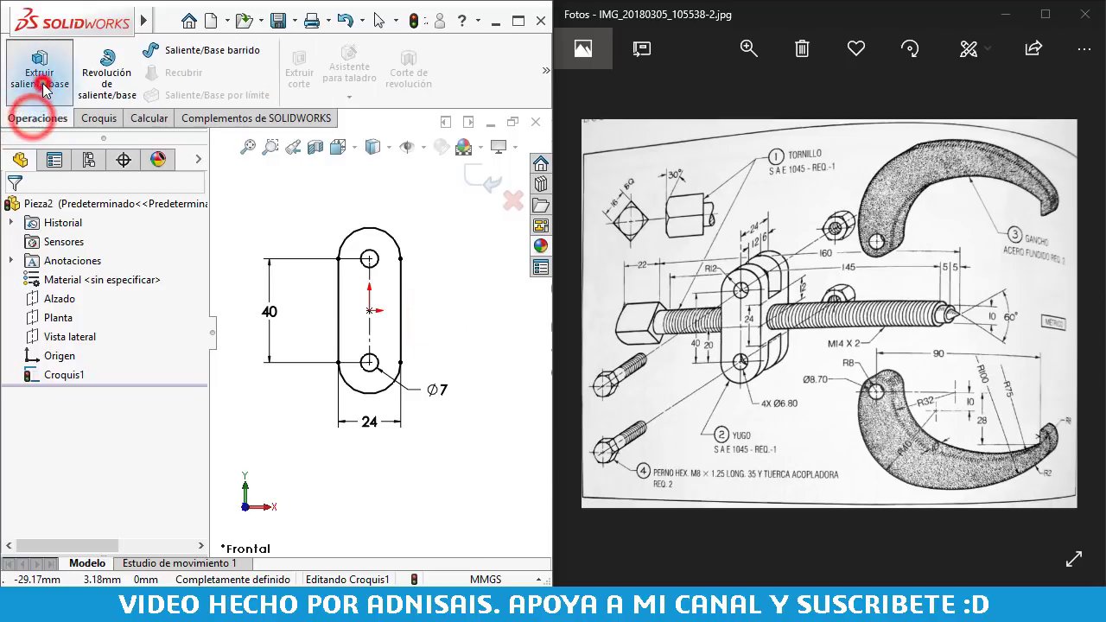
click(94, 312)
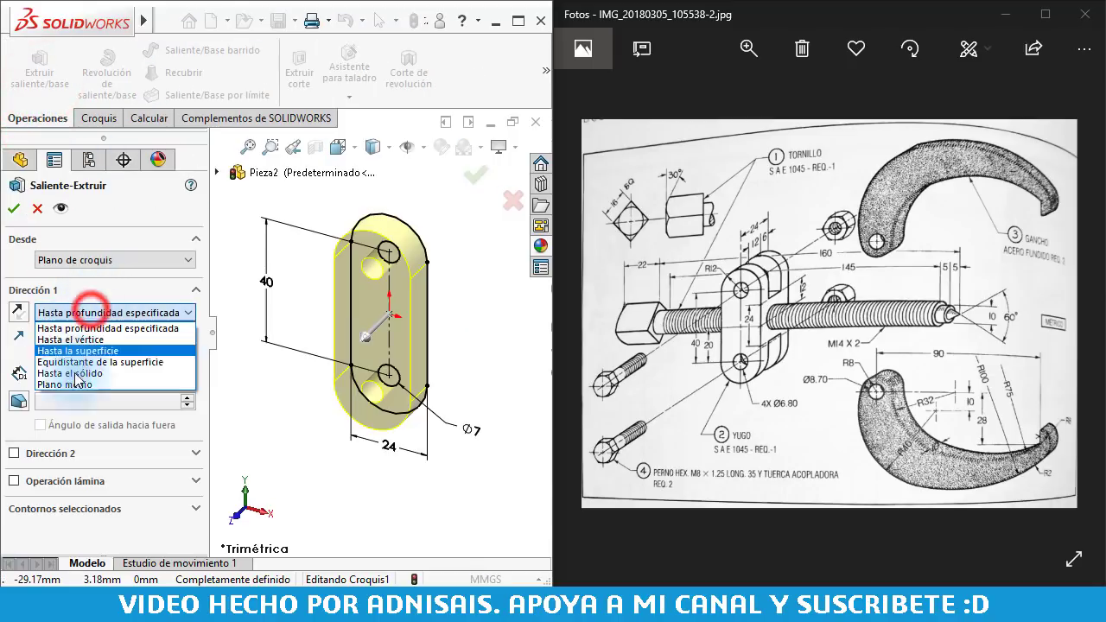
click(76, 383)
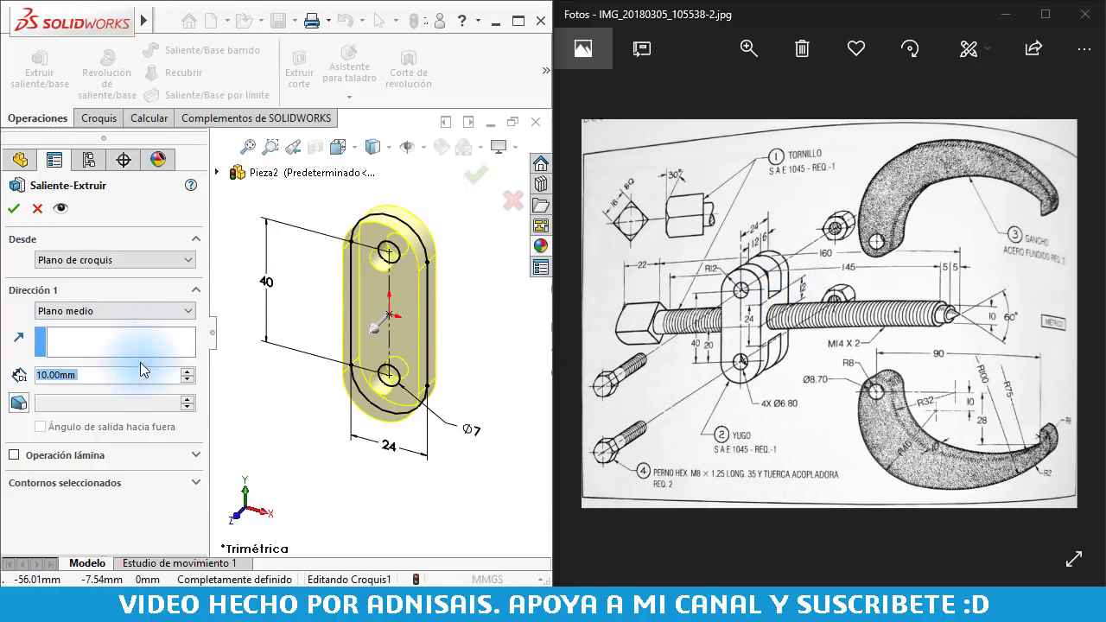
click(116, 378)
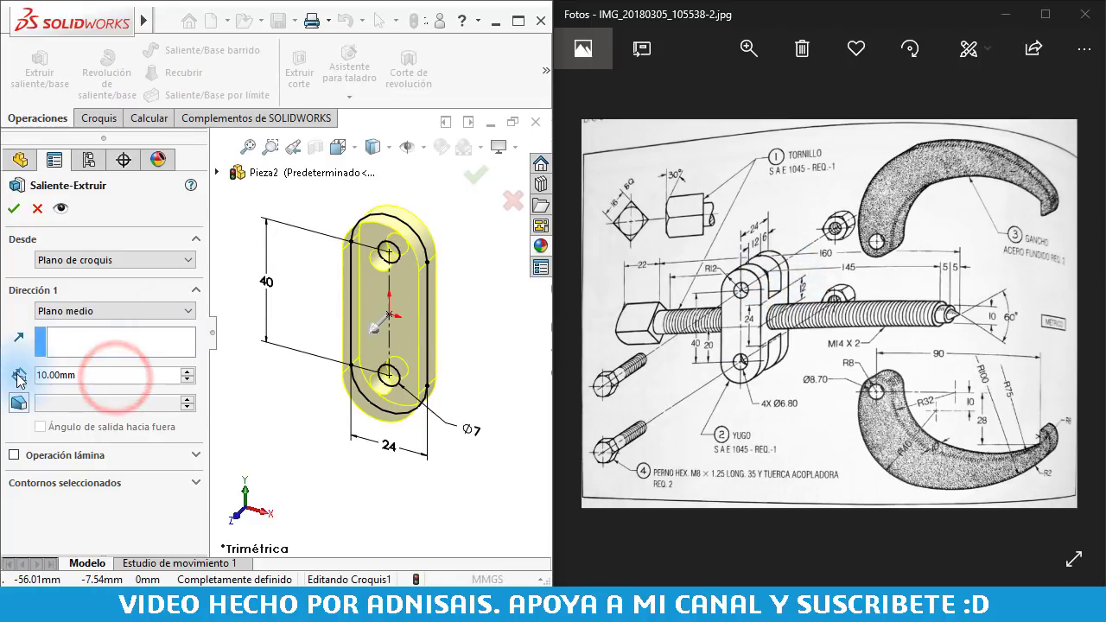
text(24.)
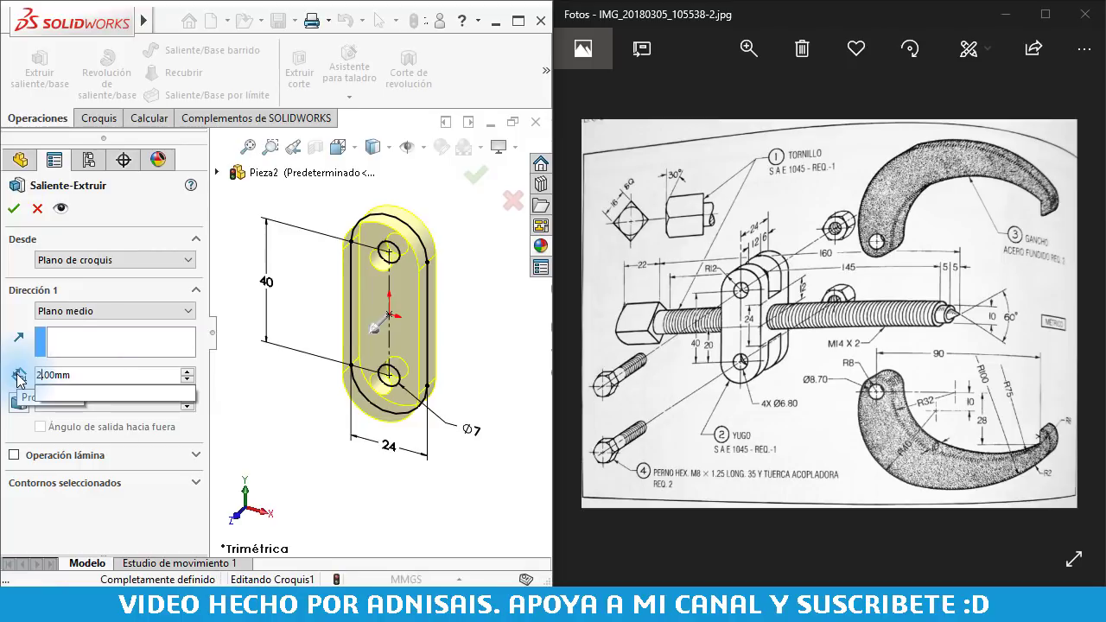
key(Return)
key(Return)
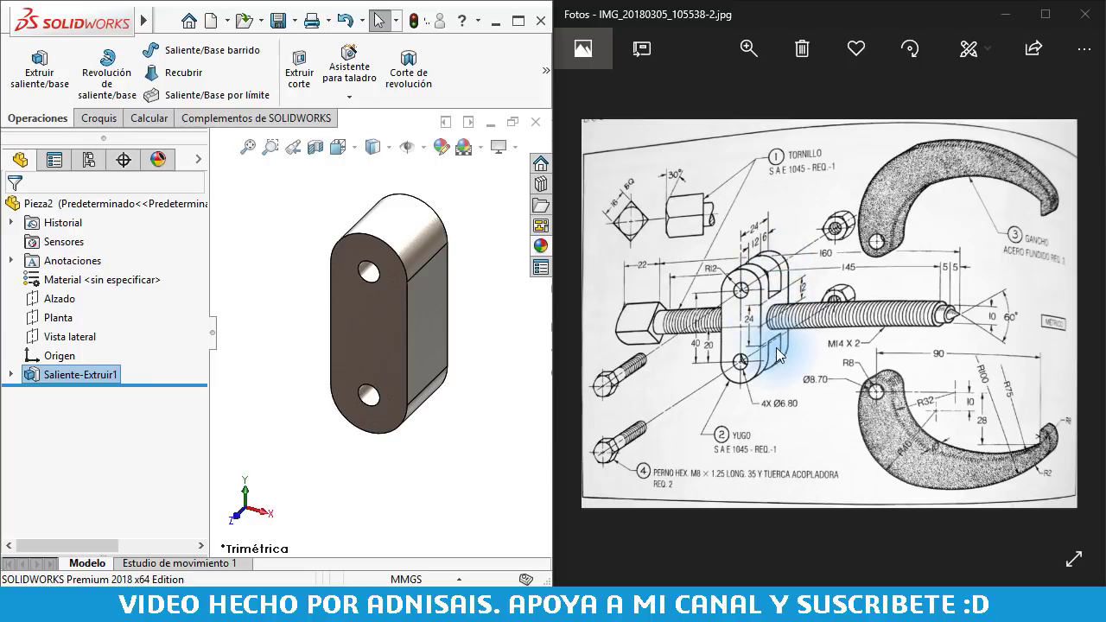
click(506, 286)
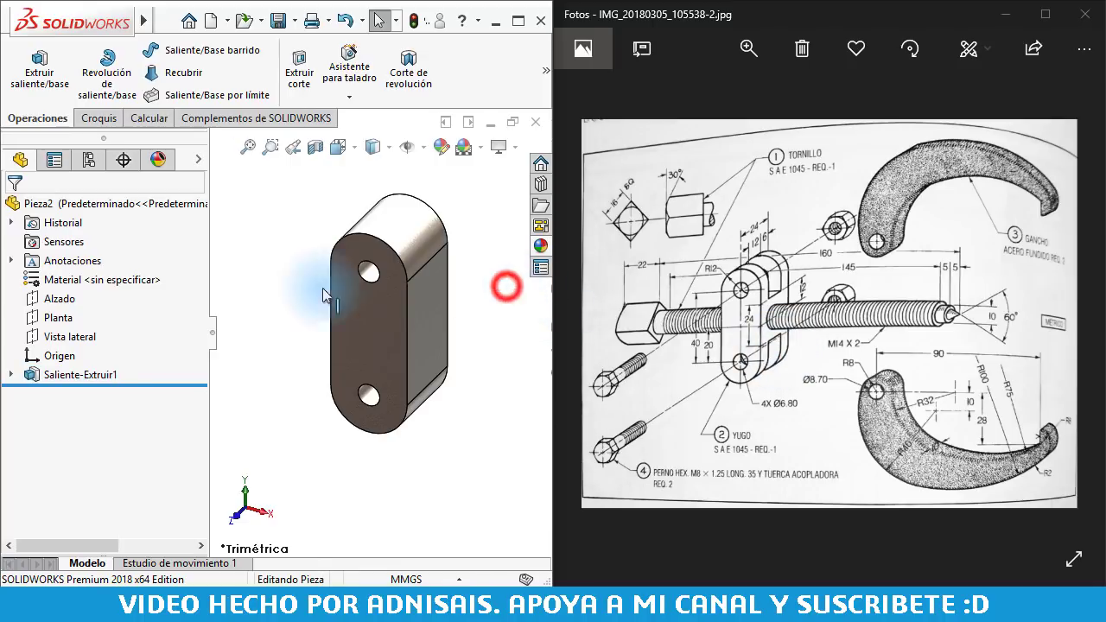
click(438, 324)
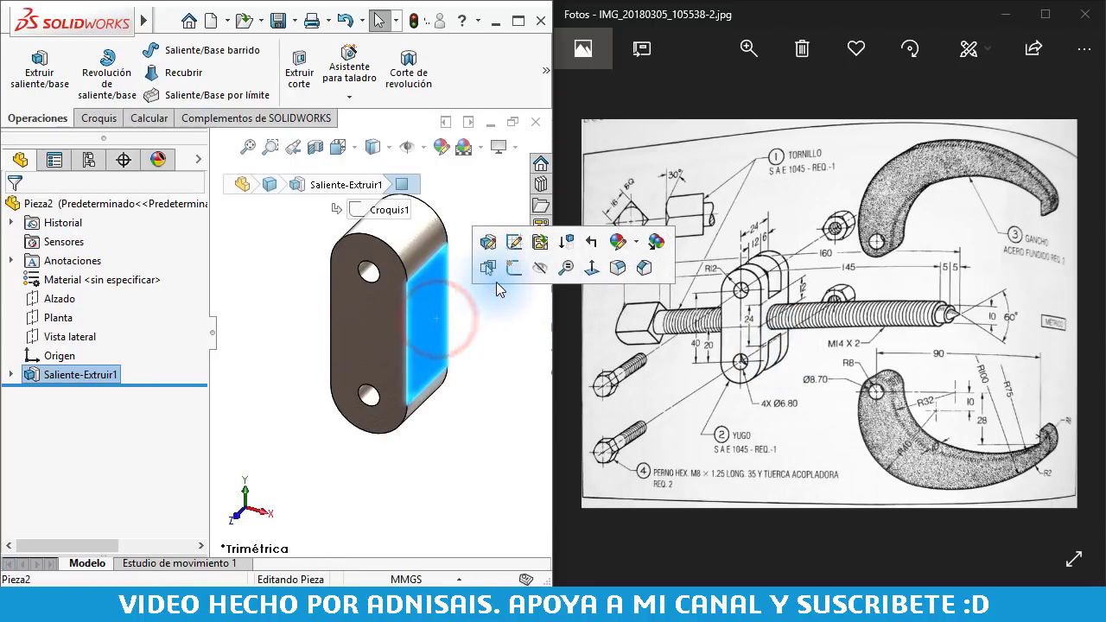
- Start a sketch on the side face and draw a circle centred on the origin
click(511, 272)
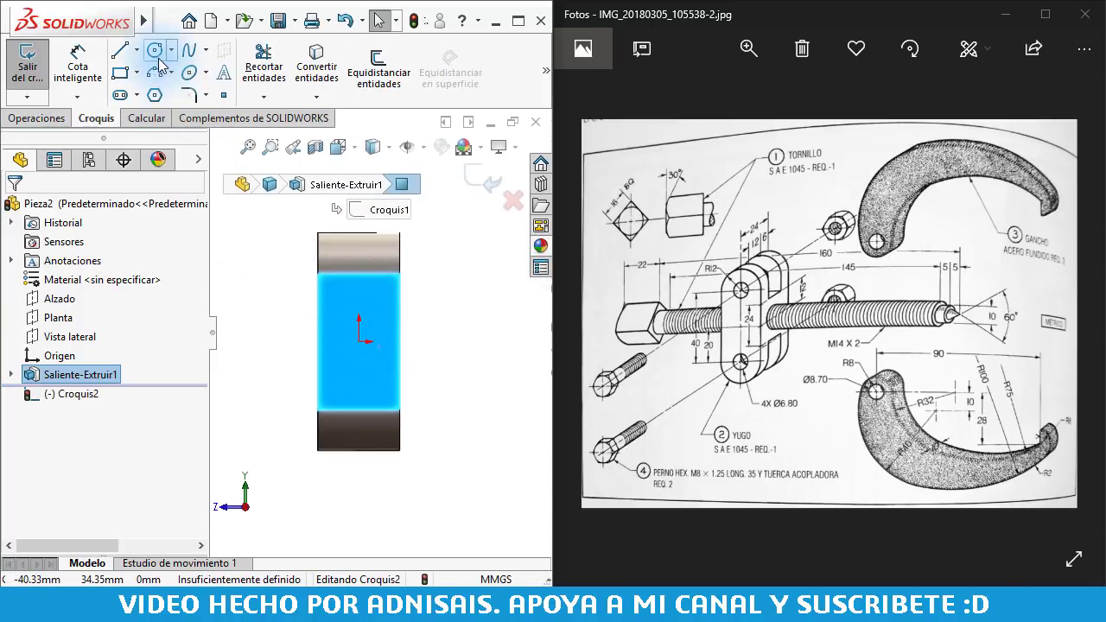
click(155, 49)
click(360, 342)
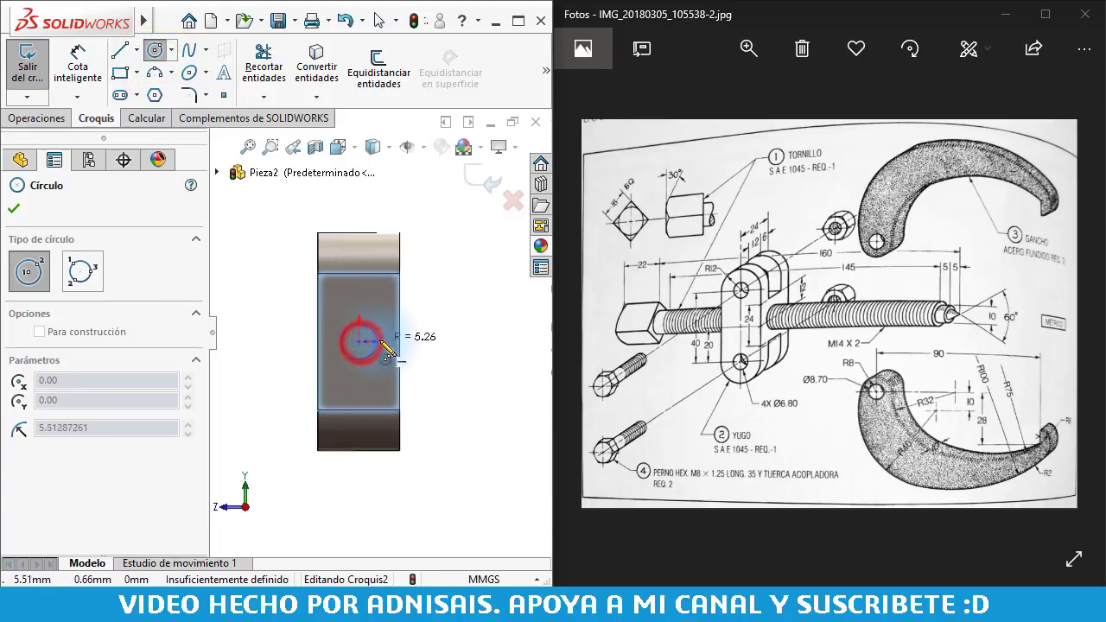
click(379, 341)
- Draw two small corner rectangles at the face's top and bottom ends
click(119, 73)
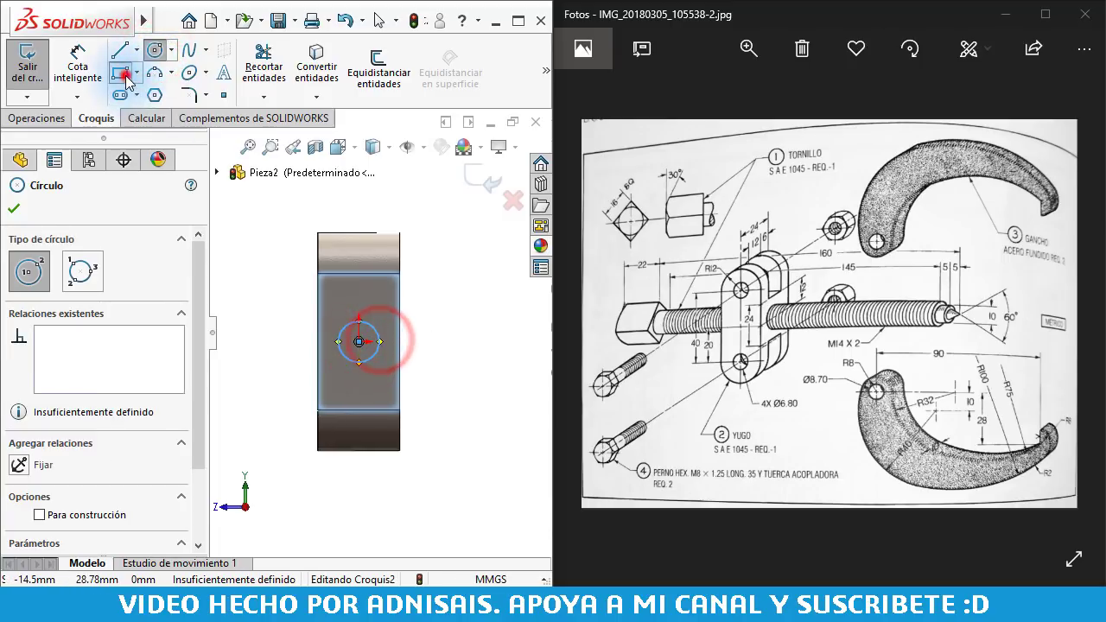
click(337, 232)
click(371, 253)
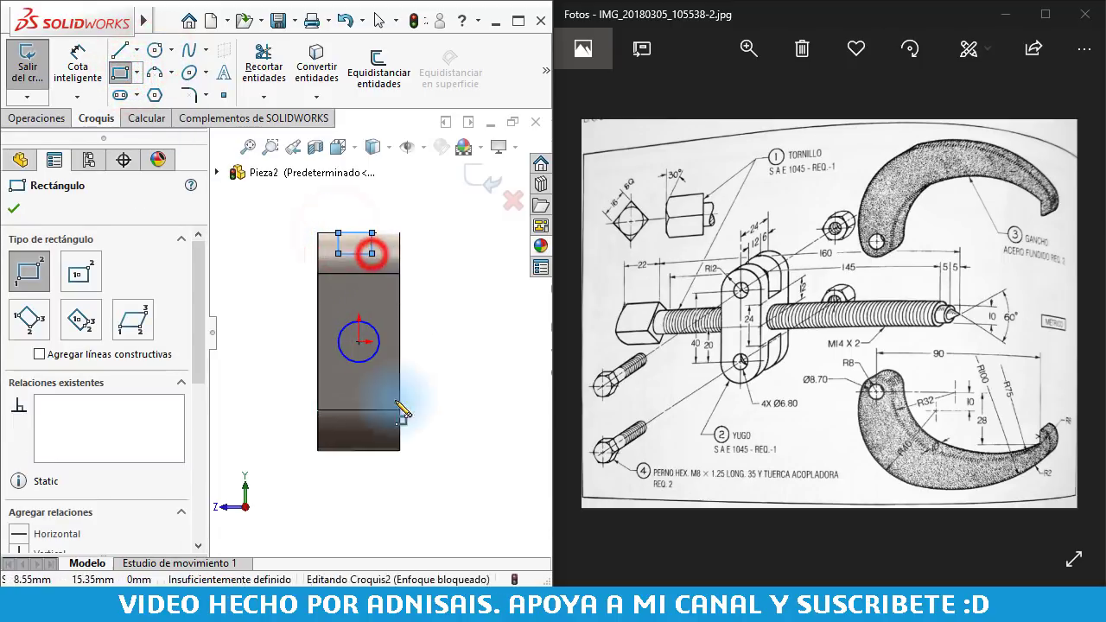
click(337, 449)
click(381, 427)
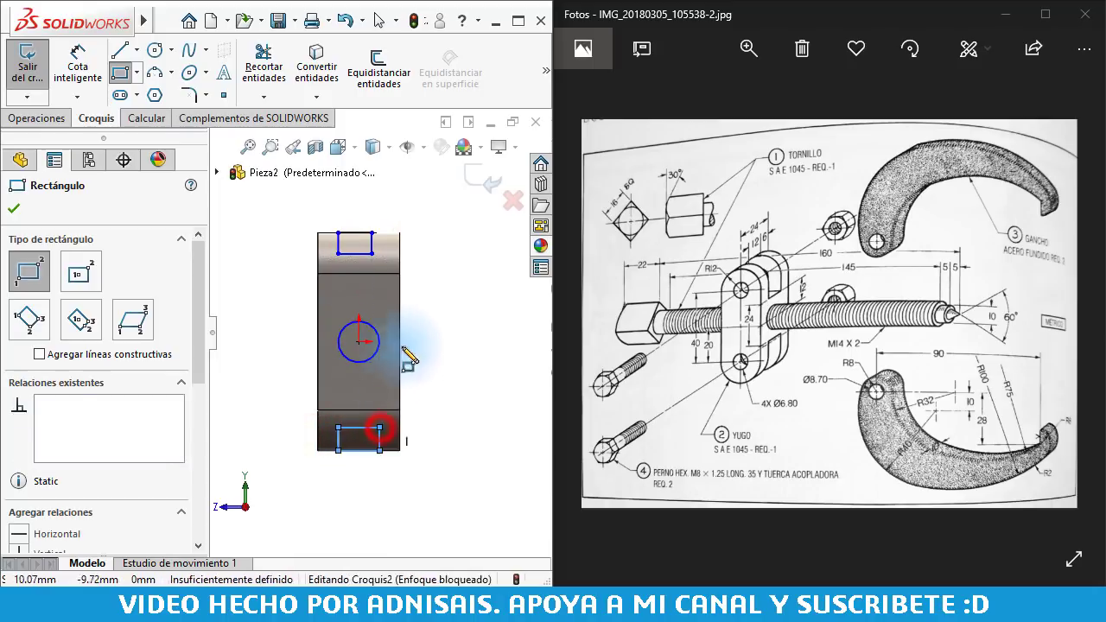
key(Escape)
- Draw a construction centreline joining the two rectangles' midpoints
click(134, 54)
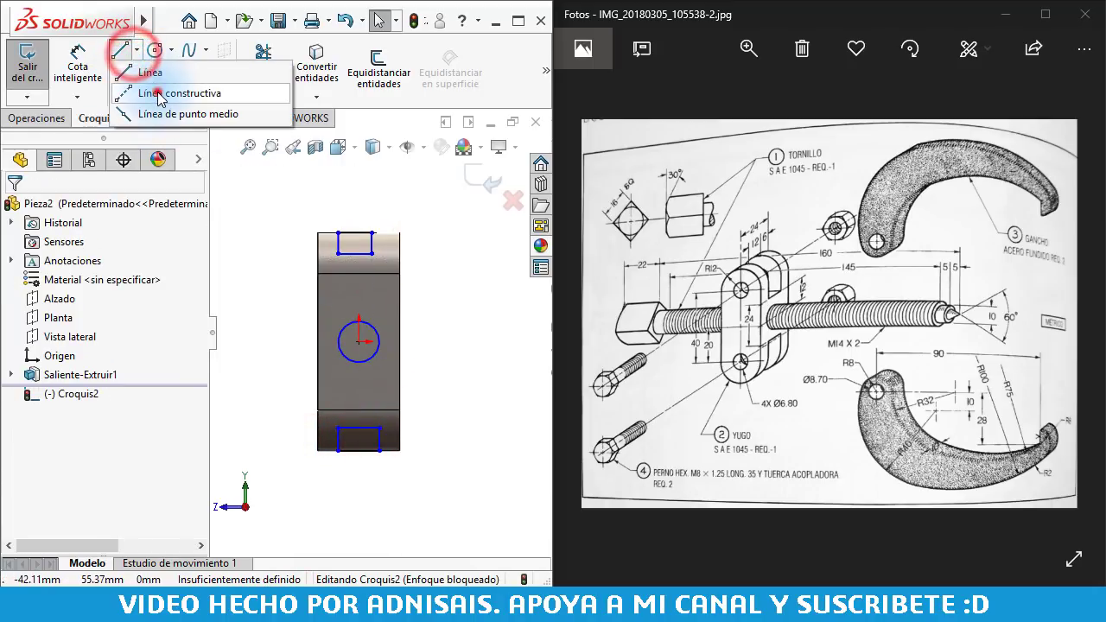
click(151, 92)
click(355, 253)
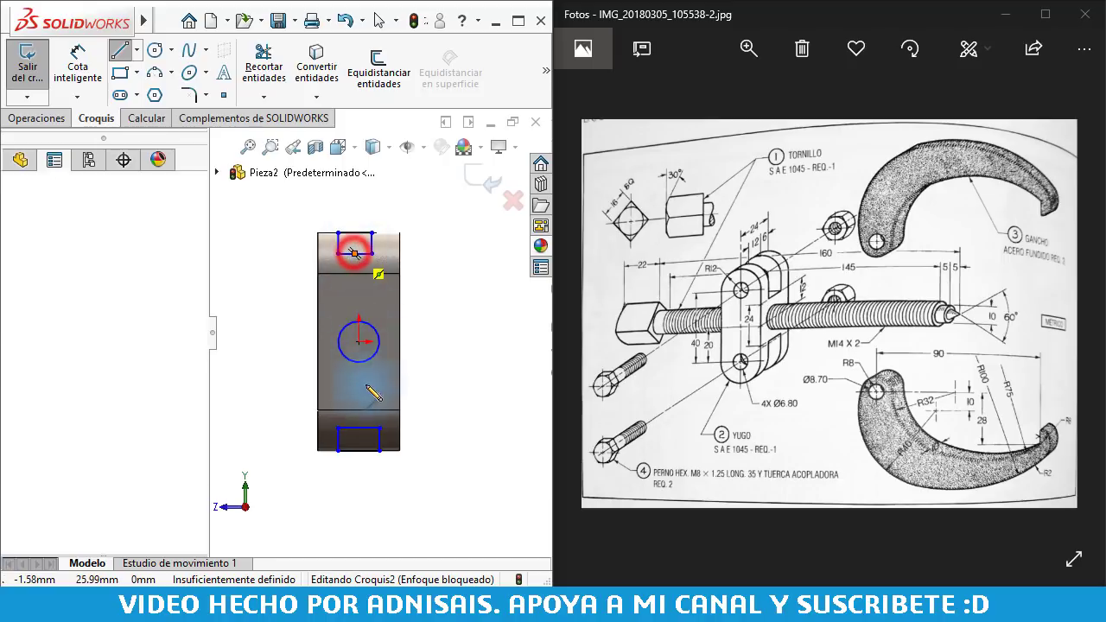
click(360, 427)
key(Escape)
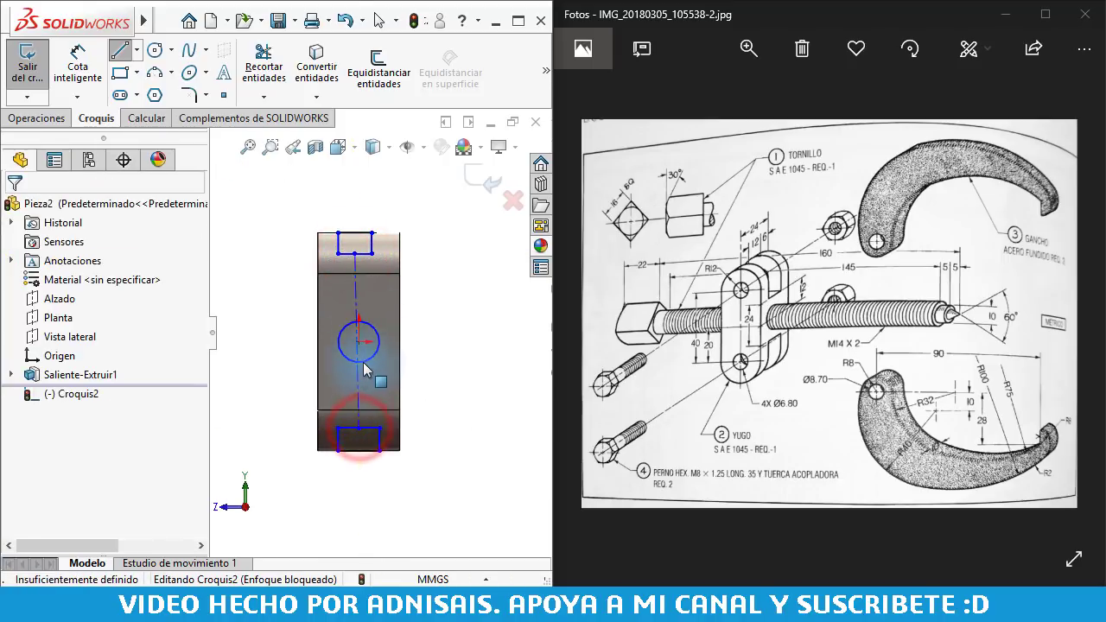
- Make the centreline Vertical and make the circle's centre Coincident with it
click(360, 388)
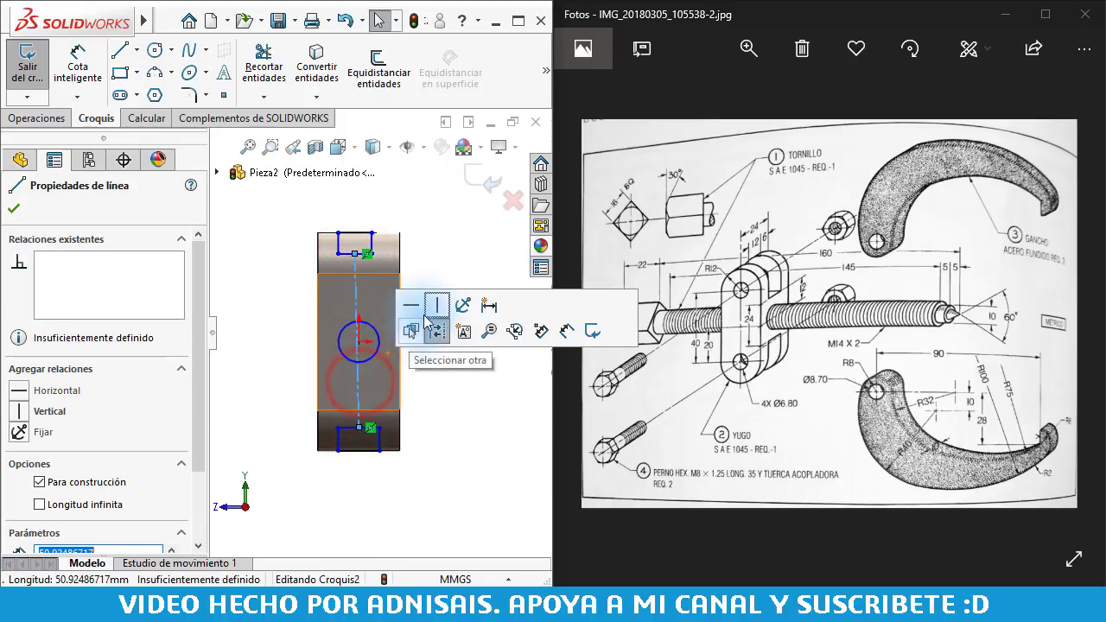
click(434, 301)
click(433, 252)
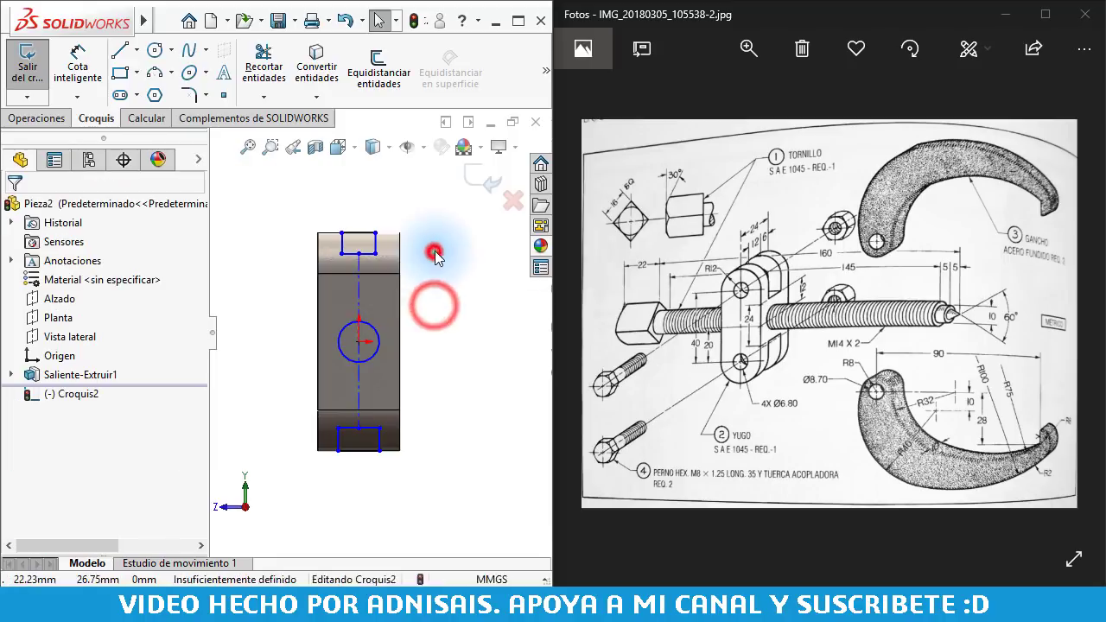
click(360, 343)
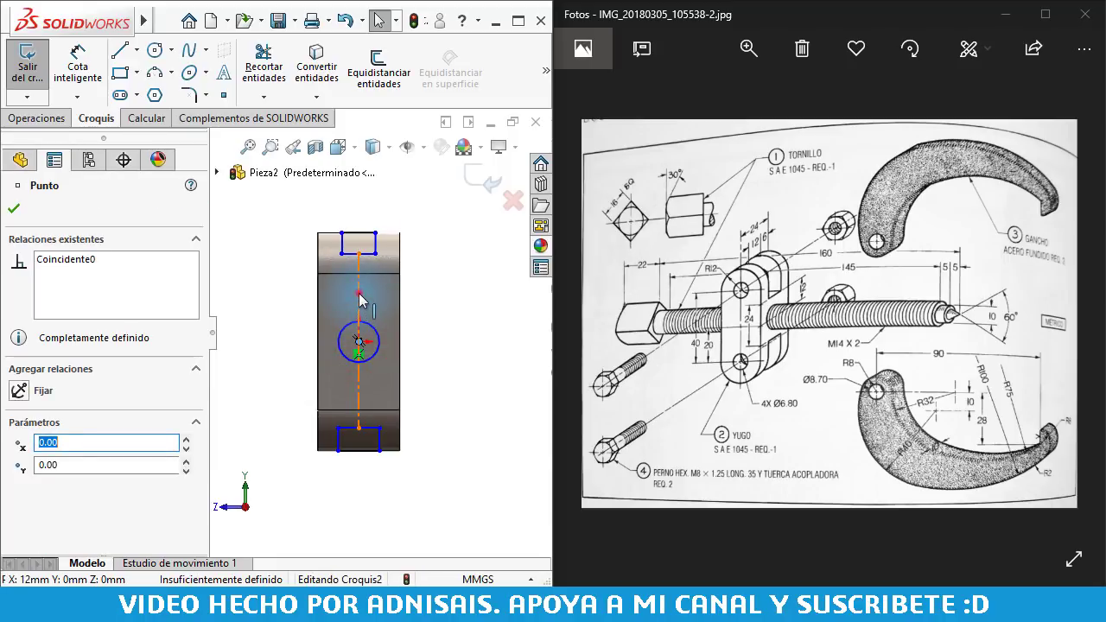
click(359, 298)
ctrl+click(358, 253)
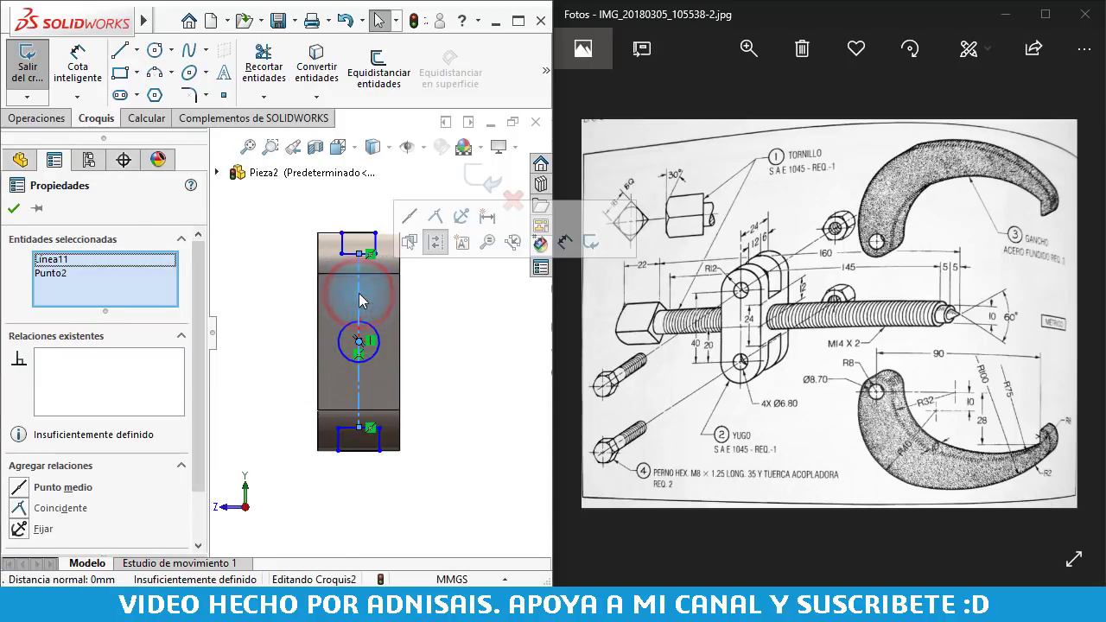
click(433, 223)
click(469, 354)
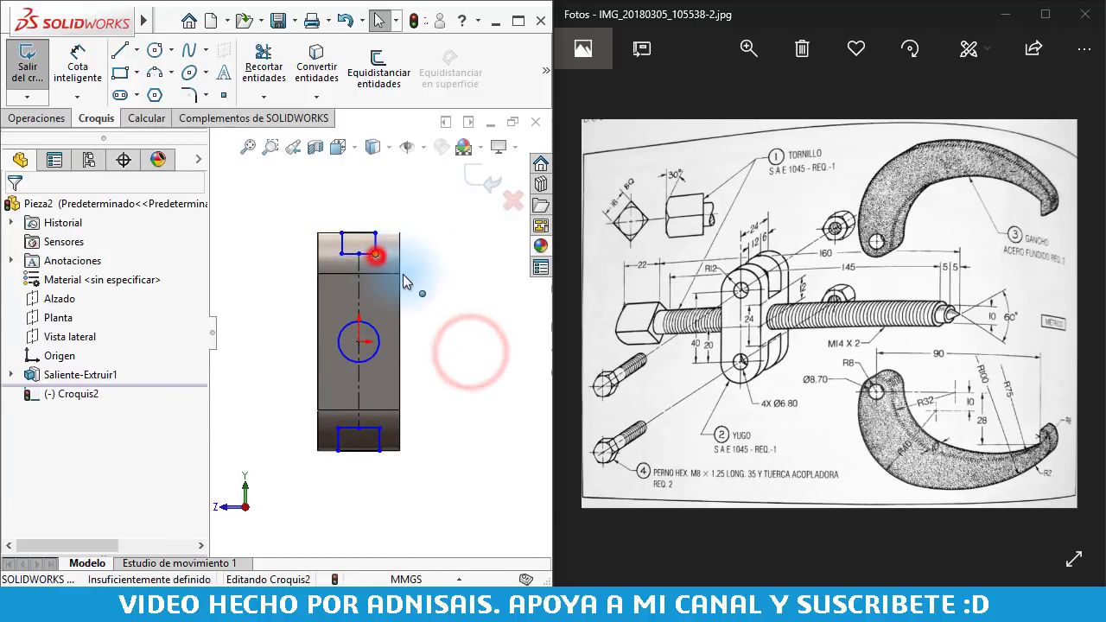
- Drag the rectangle corners to resize both rectangles taller
click(376, 253)
drag(377, 254, 403, 262)
click(458, 310)
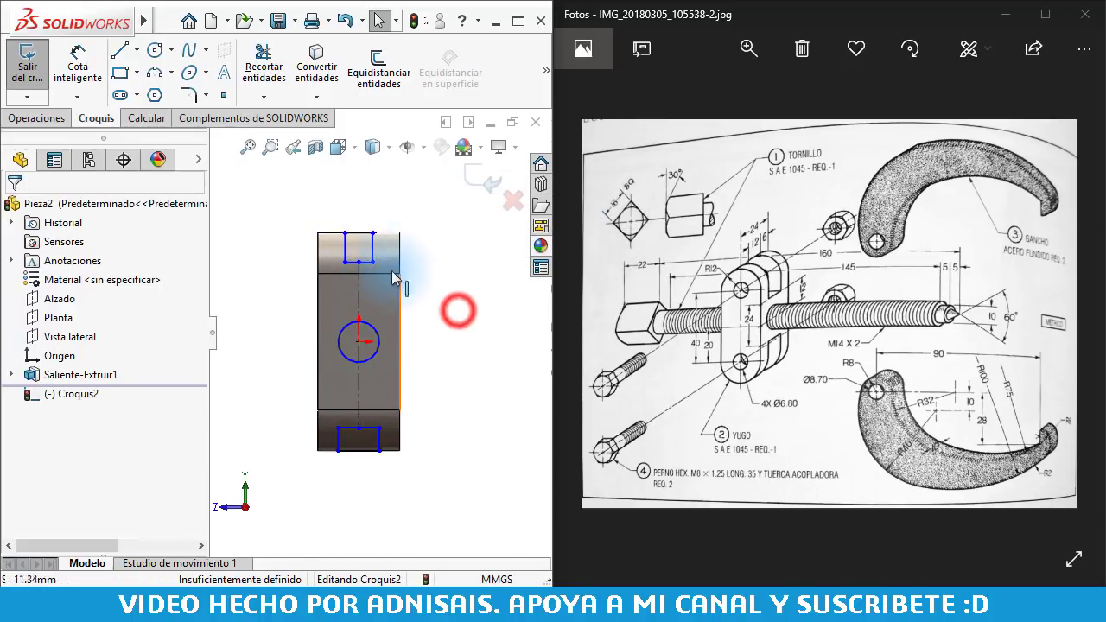
click(372, 250)
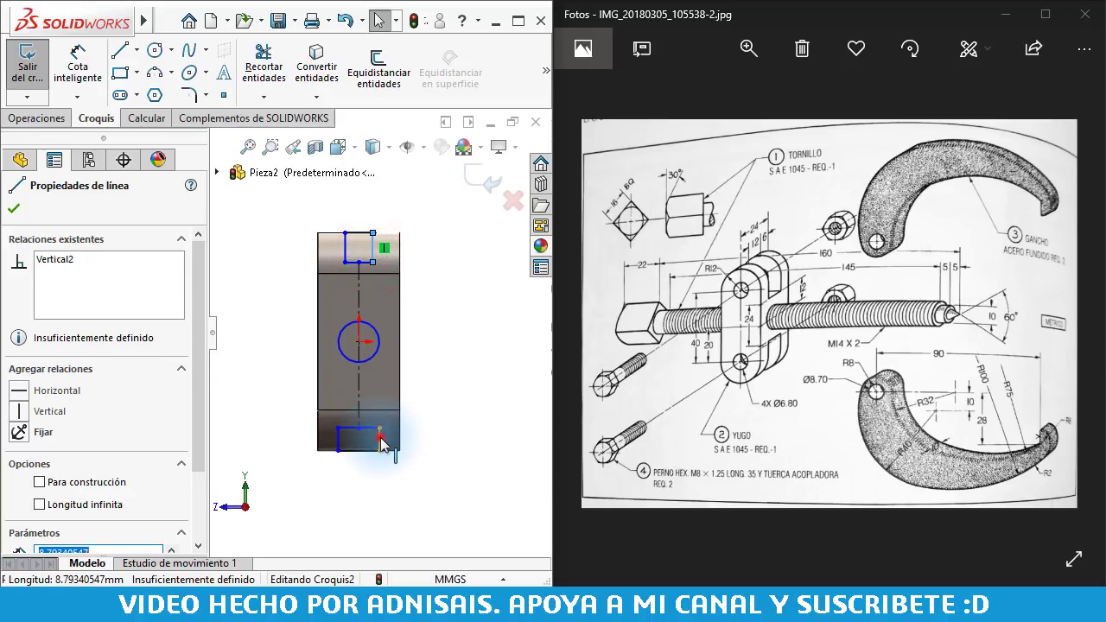
ctrl+click(381, 441)
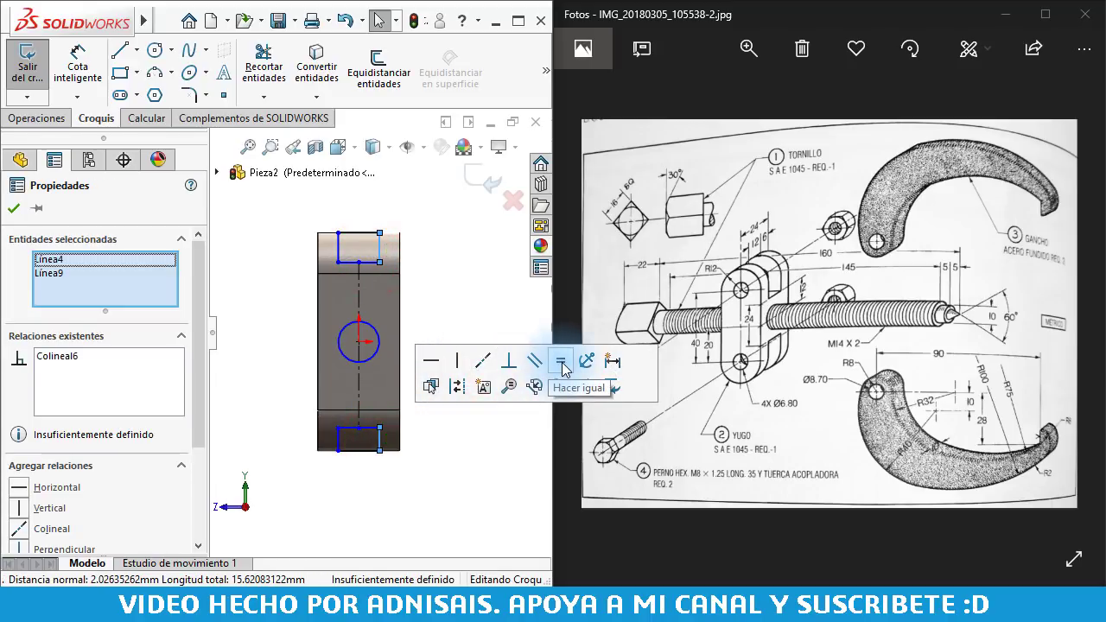
click(439, 278)
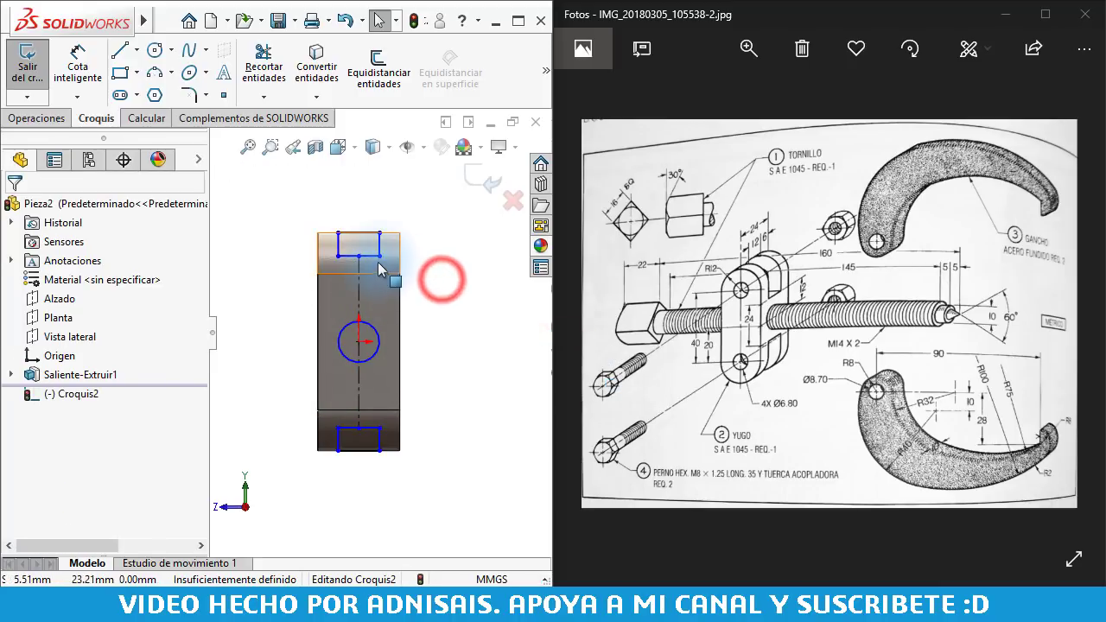
drag(383, 259, 376, 268)
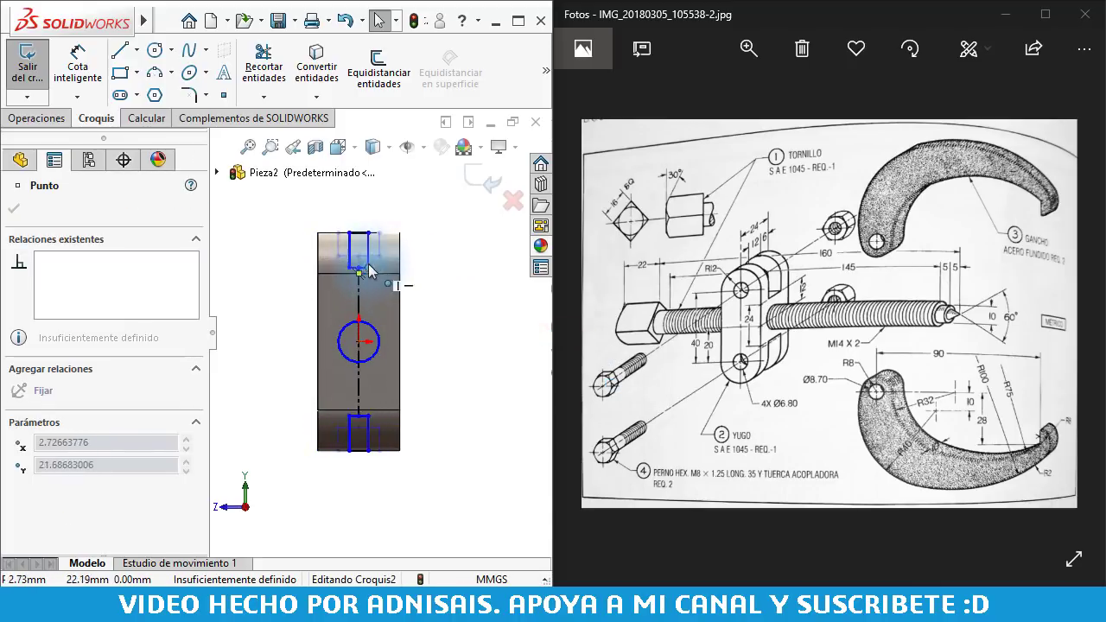
- Dimension the top rectangle's width as 12 mm
click(460, 346)
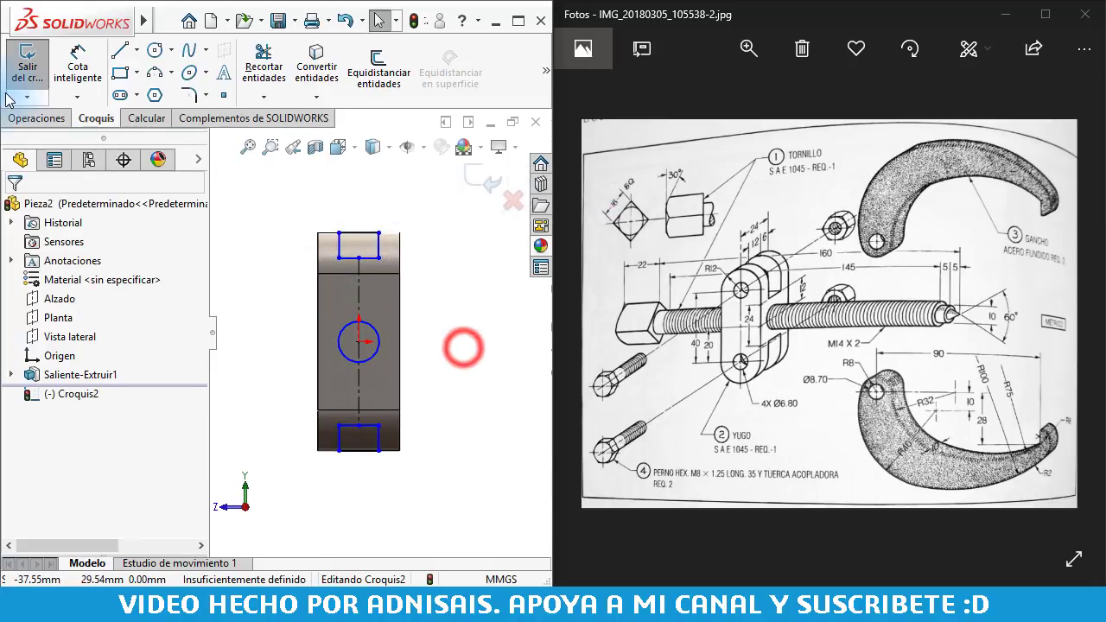
click(78, 69)
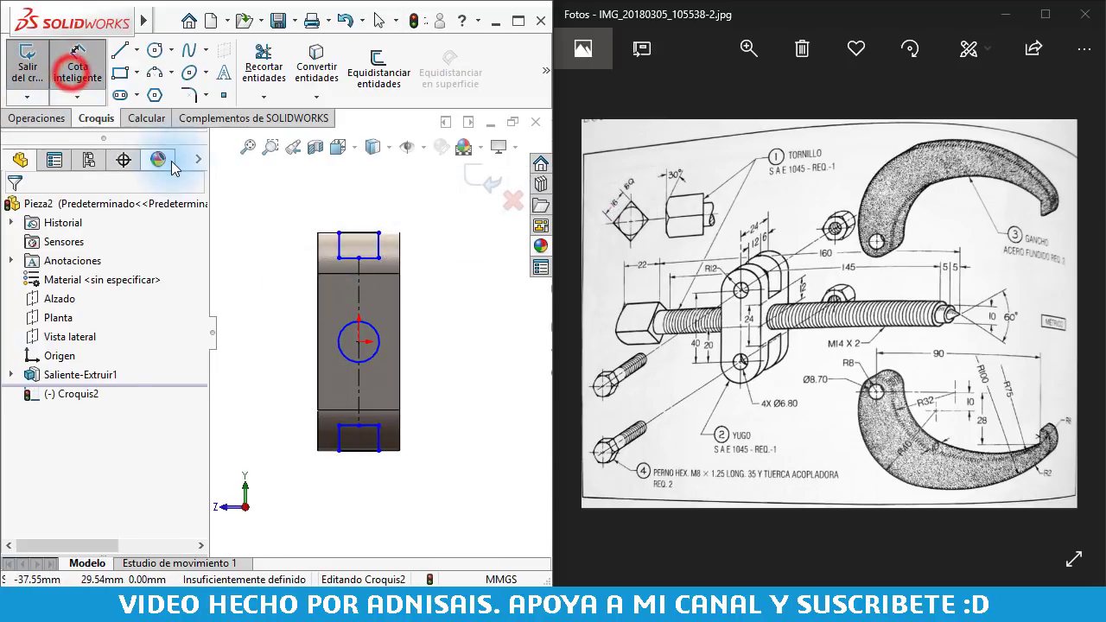
click(346, 229)
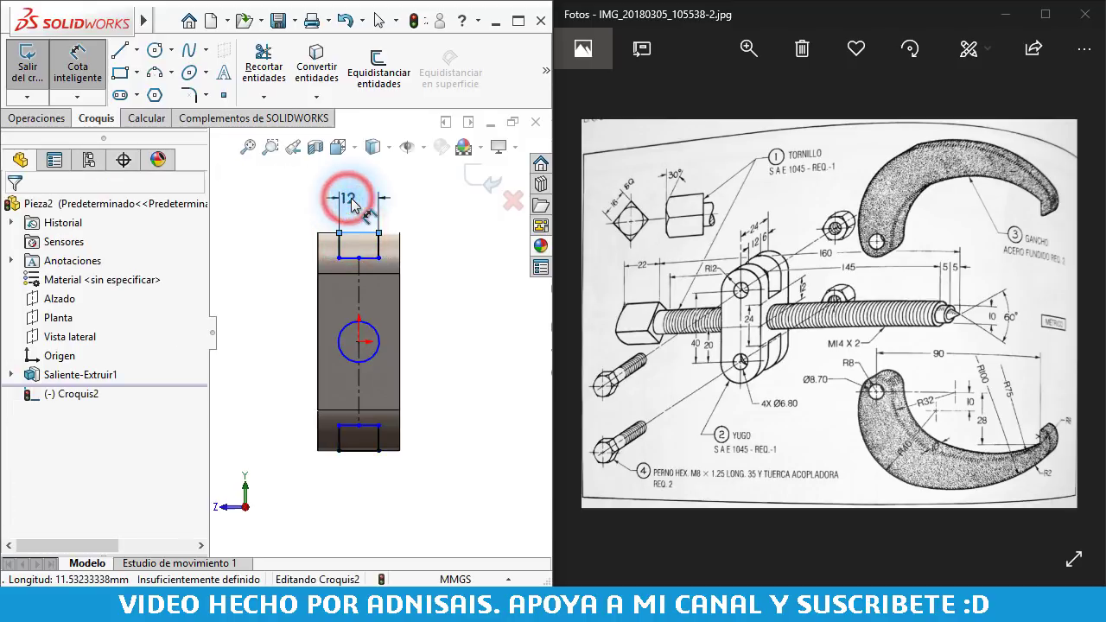
click(350, 201)
text(12)
key(Return)
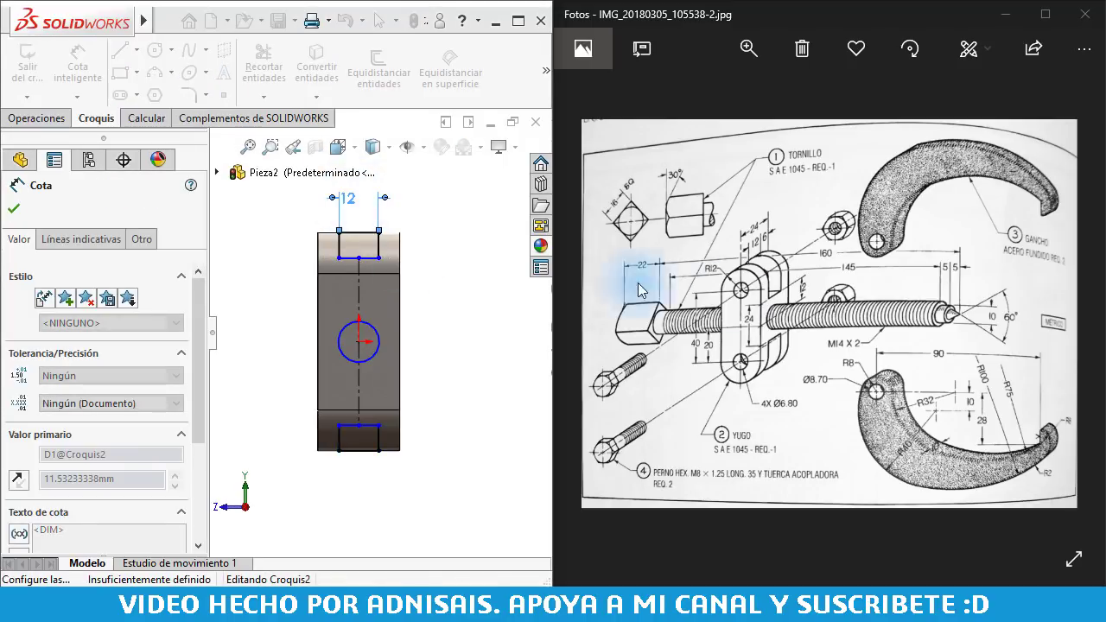
- Set the centreline length to 24 mm and add the circle's Ø14 diameter dimension
click(361, 304)
click(463, 323)
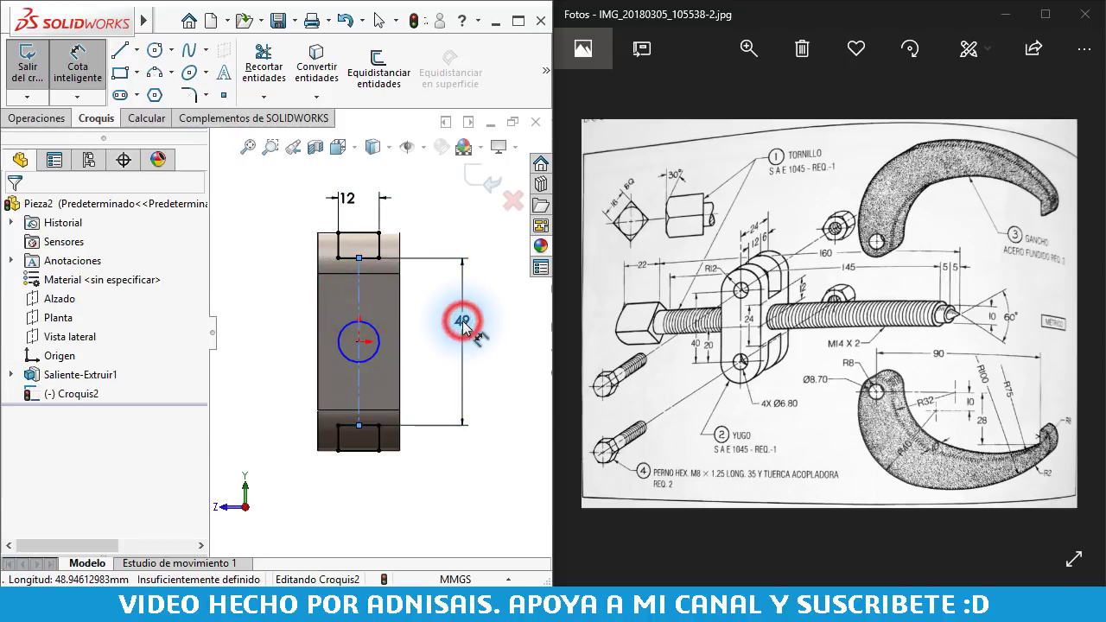
click(462, 323)
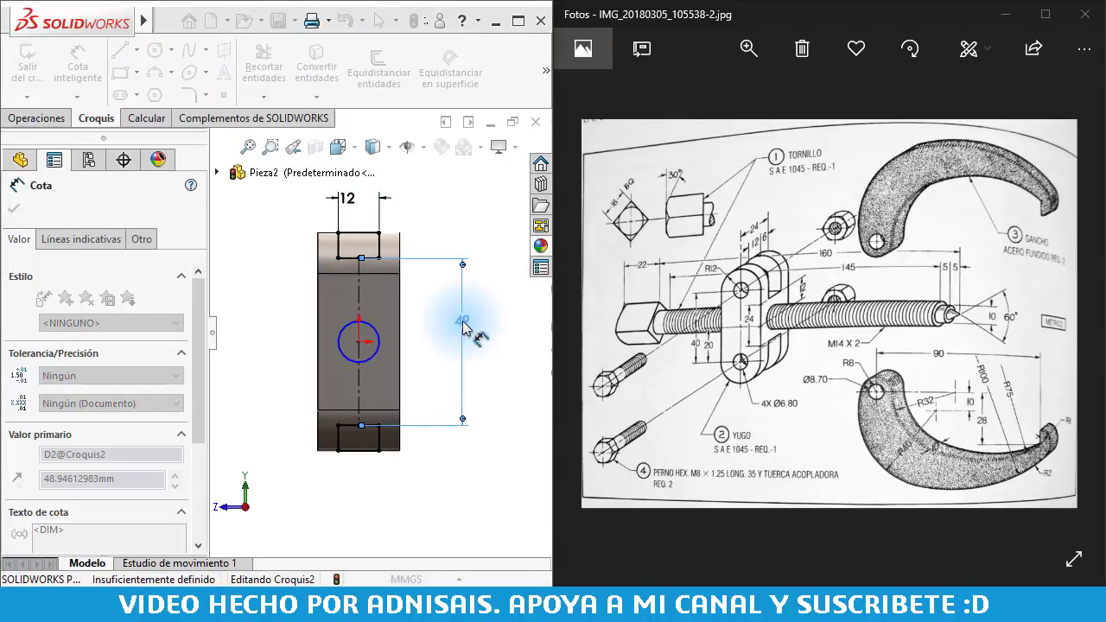
text(24)
key(Return)
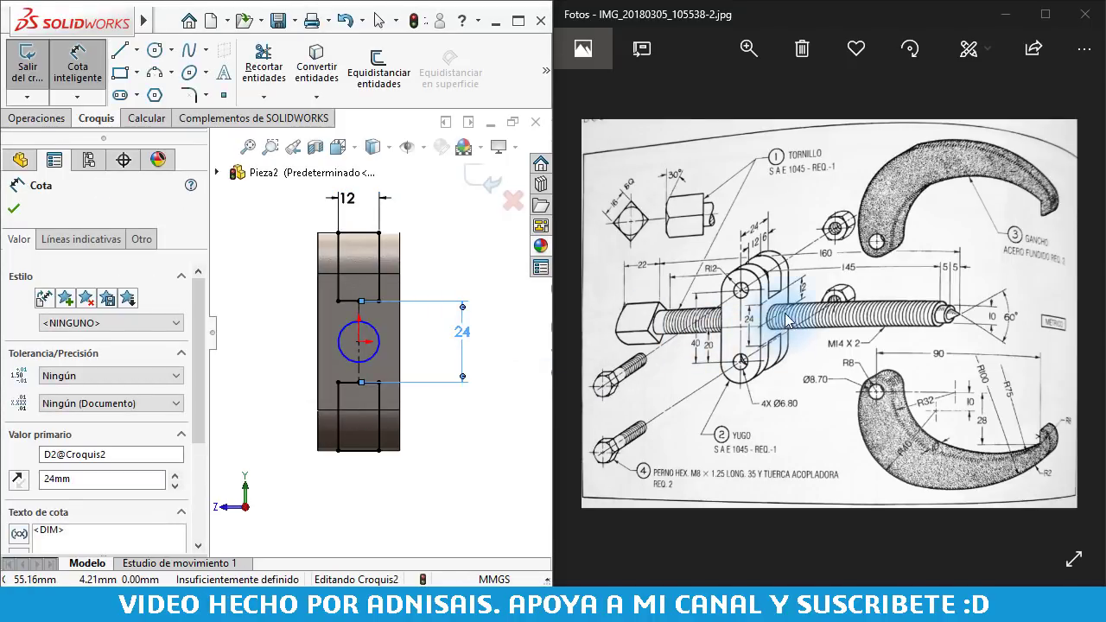
click(339, 340)
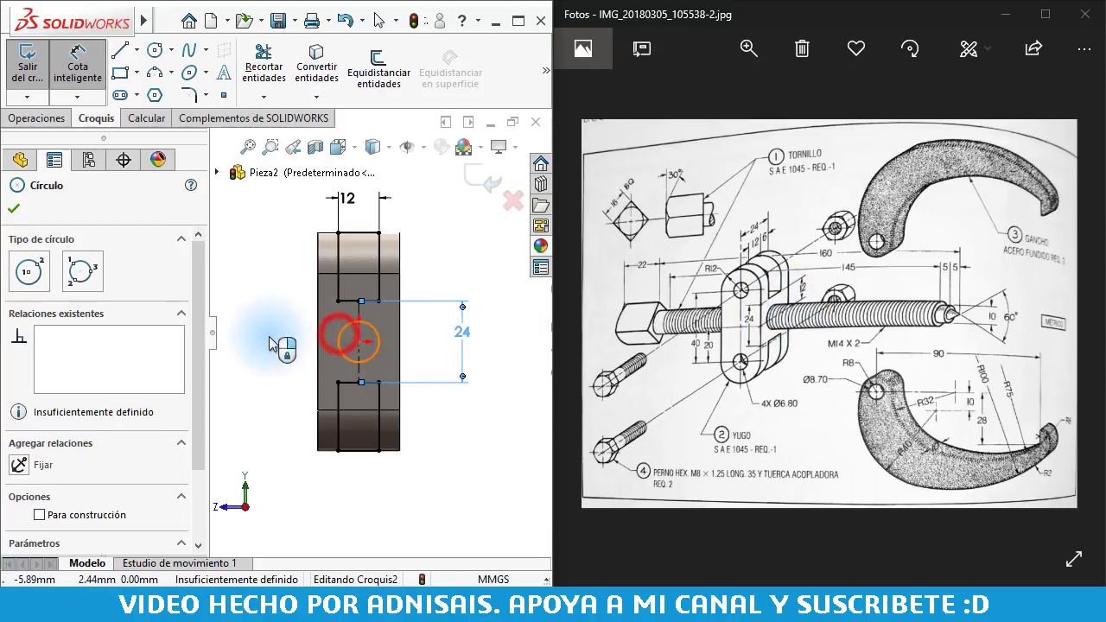
click(266, 343)
text(14)
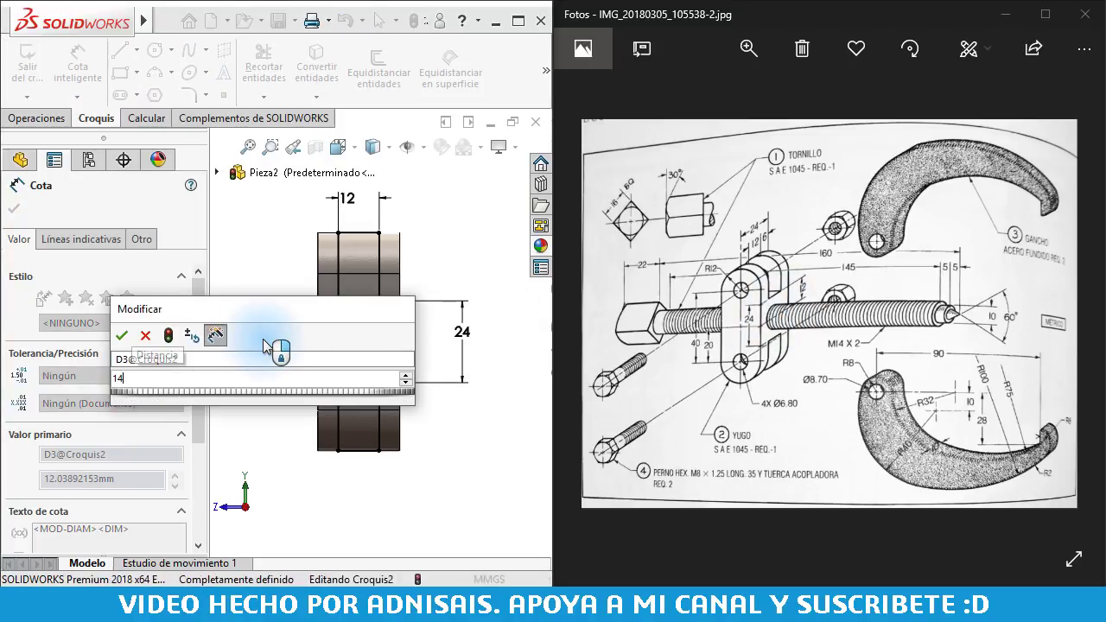
key(Return)
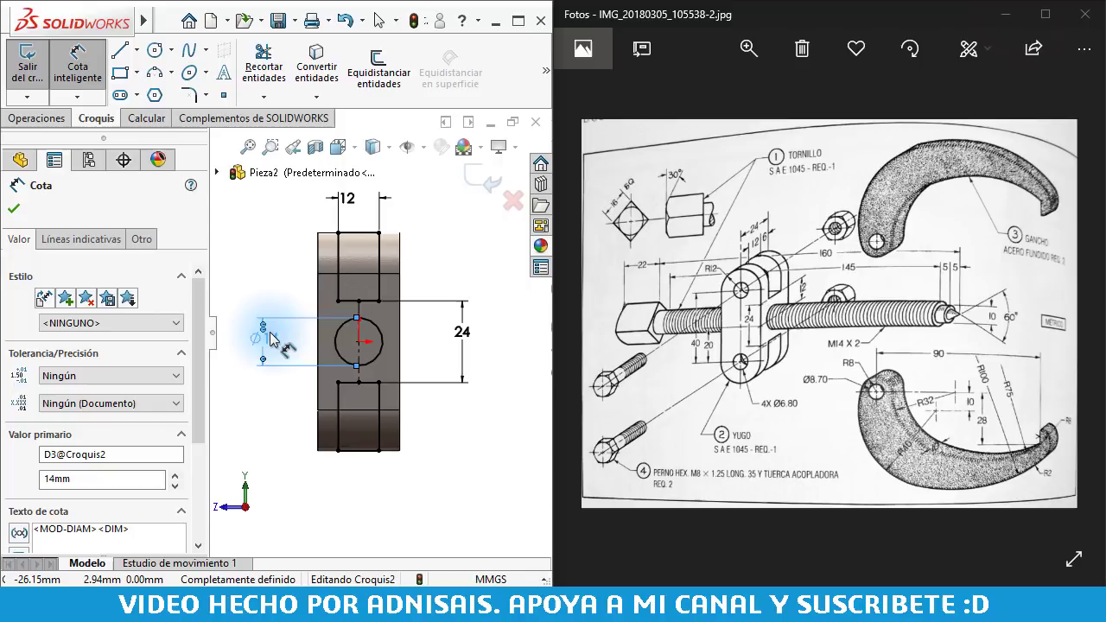
- Change the circle's diameter dimension to 11.8 mm
click(269, 333)
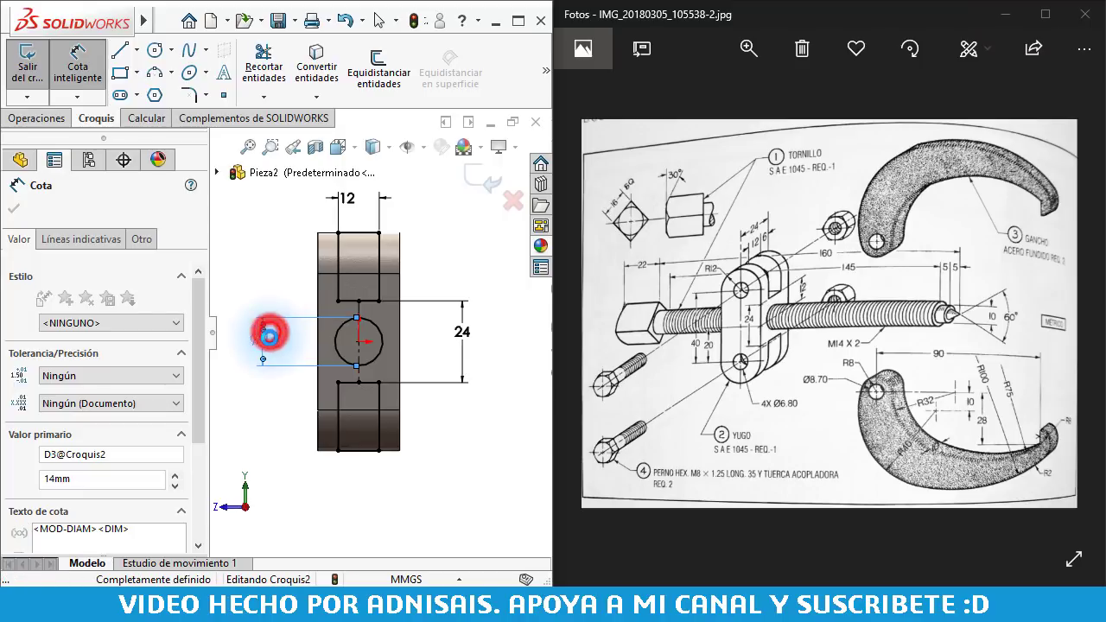
text(11.)
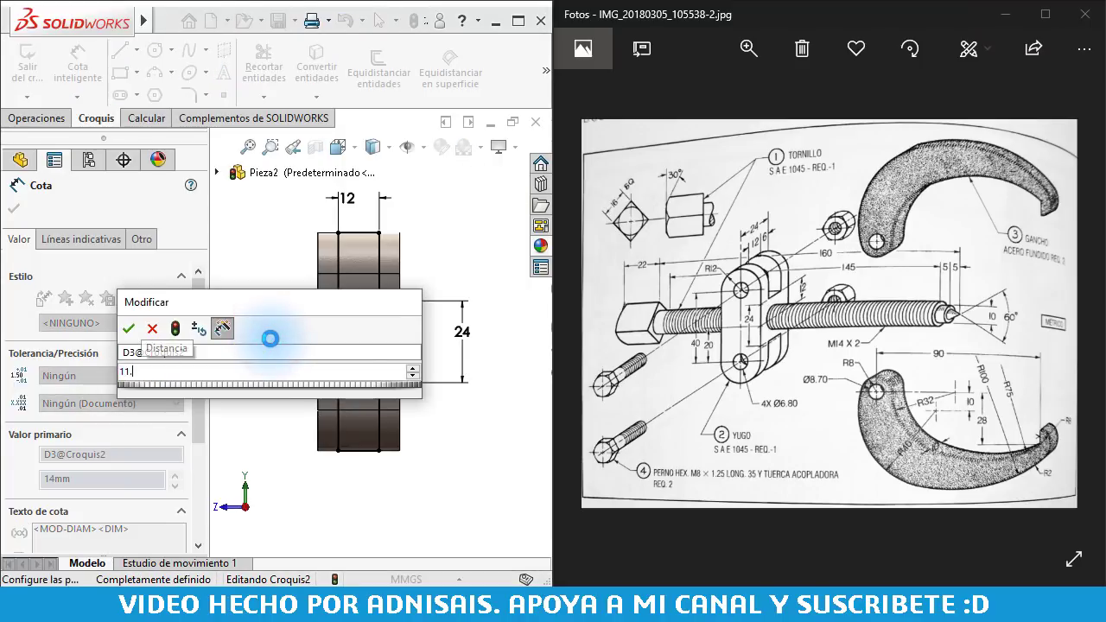
text(835)
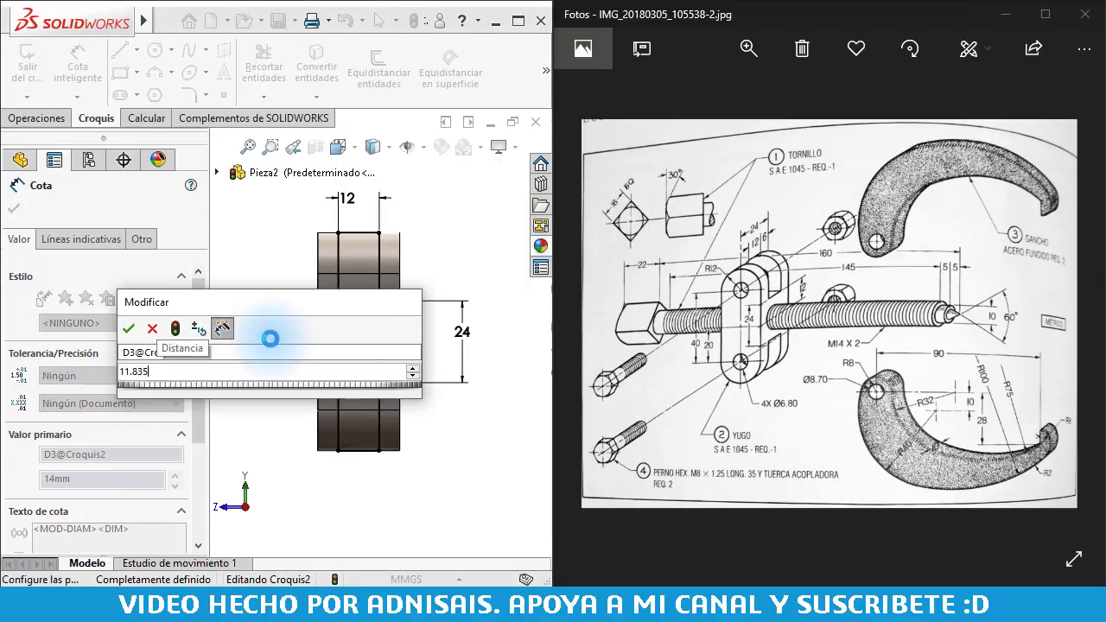
key(Return)
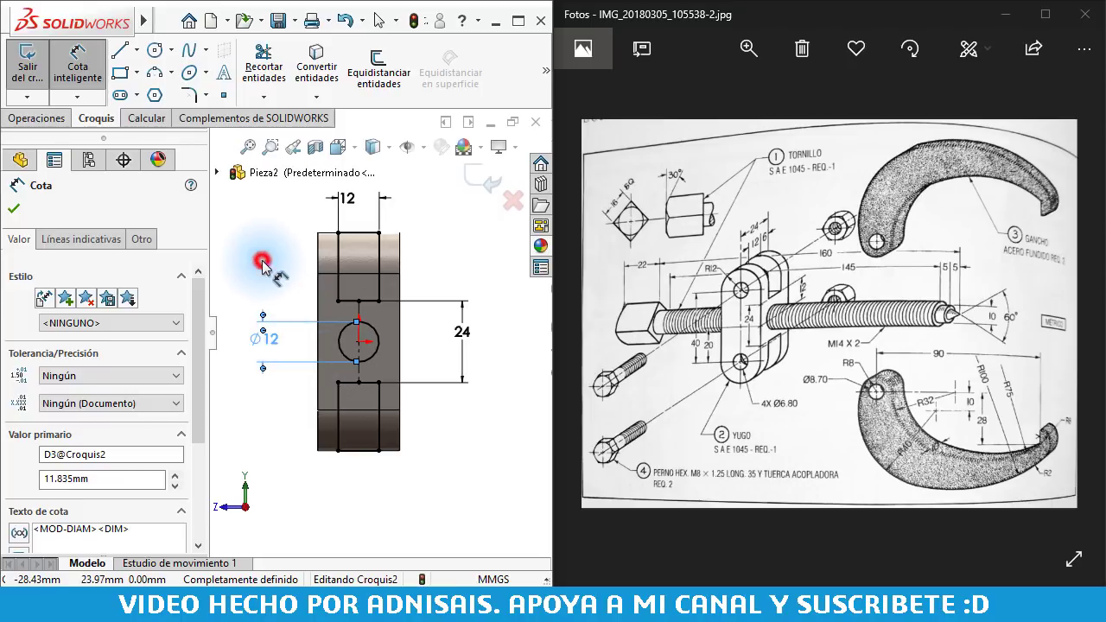
click(262, 264)
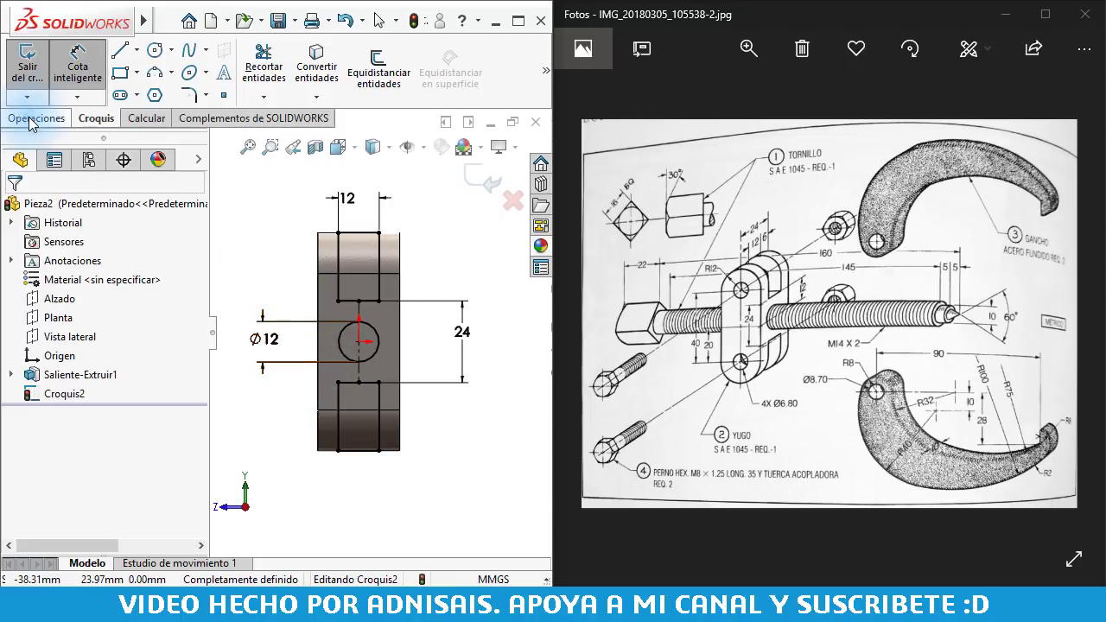
- Extrude-cut the sketch Through All to create Cortar-Extruir1
click(35, 118)
click(299, 69)
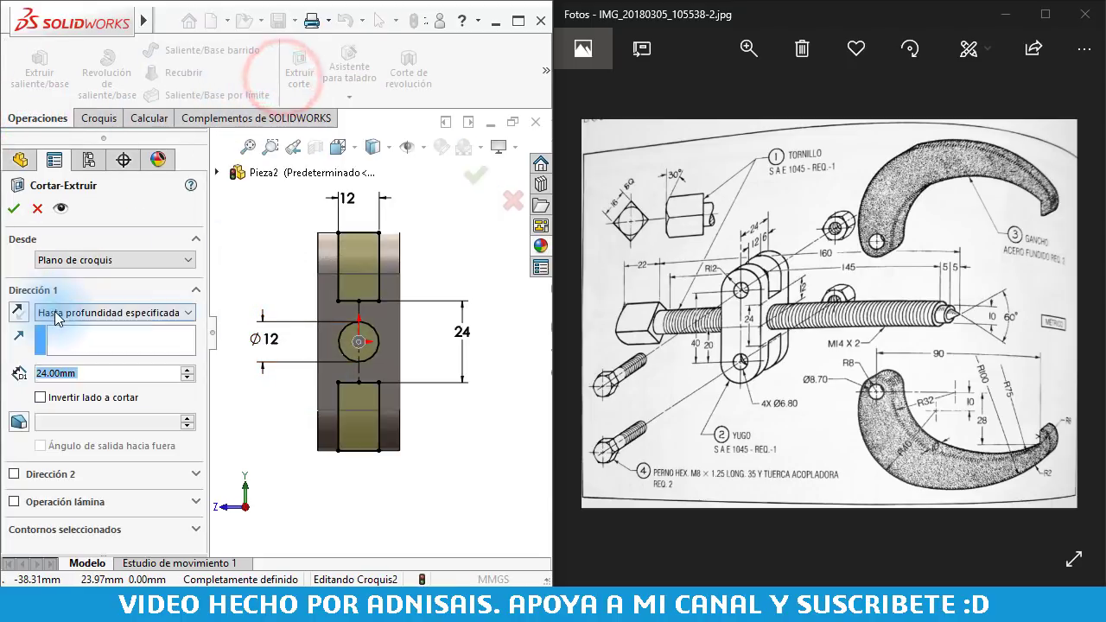
click(54, 313)
click(64, 314)
click(65, 312)
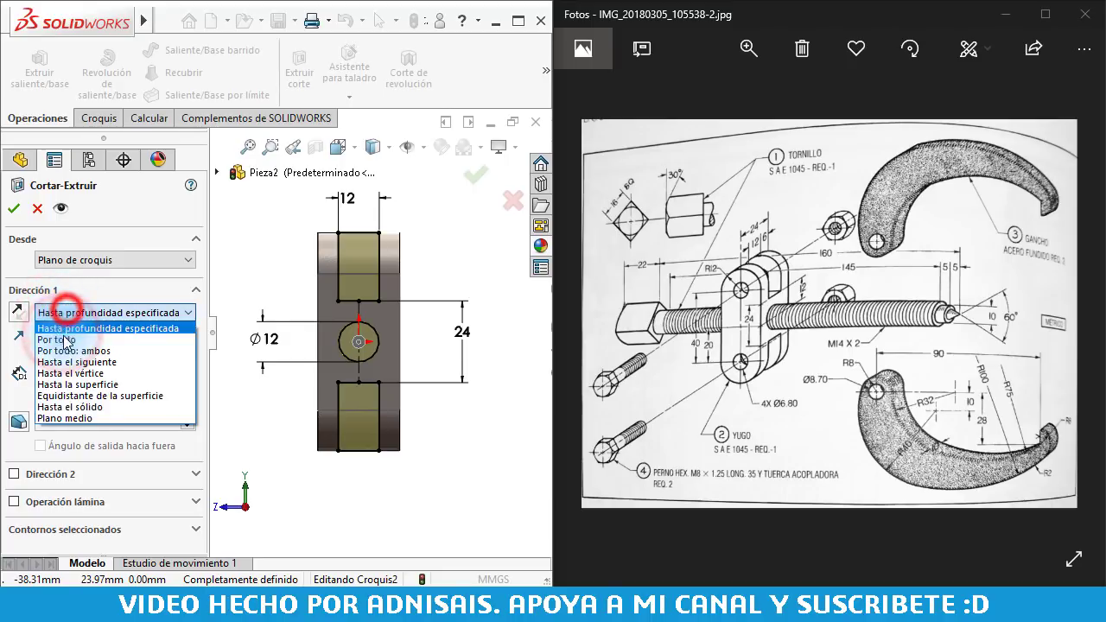
click(57, 339)
click(13, 208)
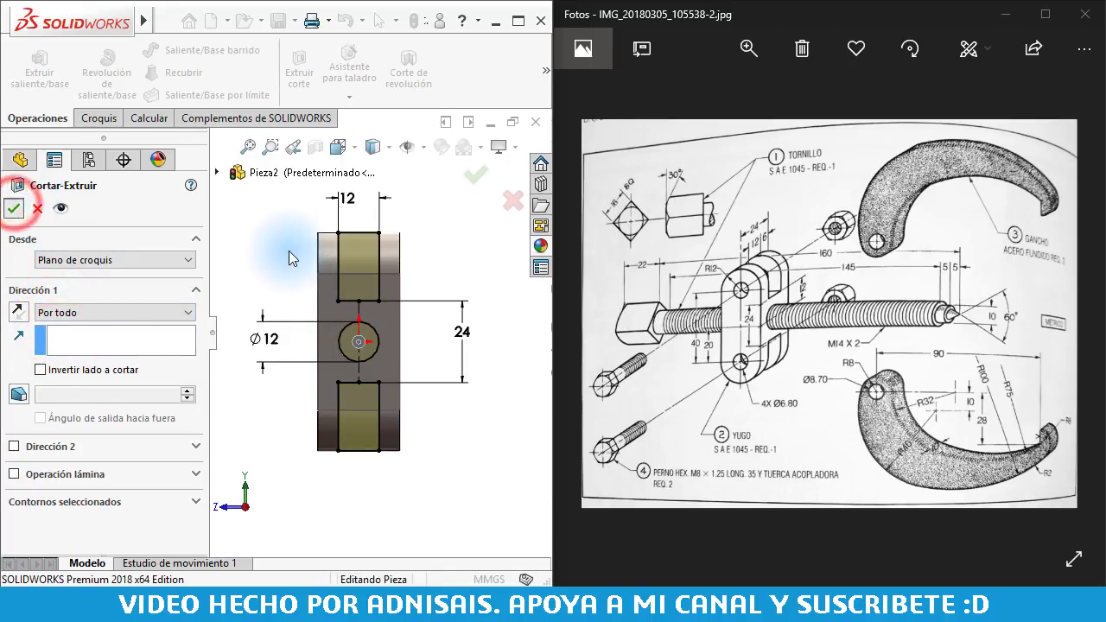
mouse_move(286, 246)
middle_down()
mouse_move(380, 287)
mouse_move(444, 294)
mouse_move(432, 301)
middle_up()
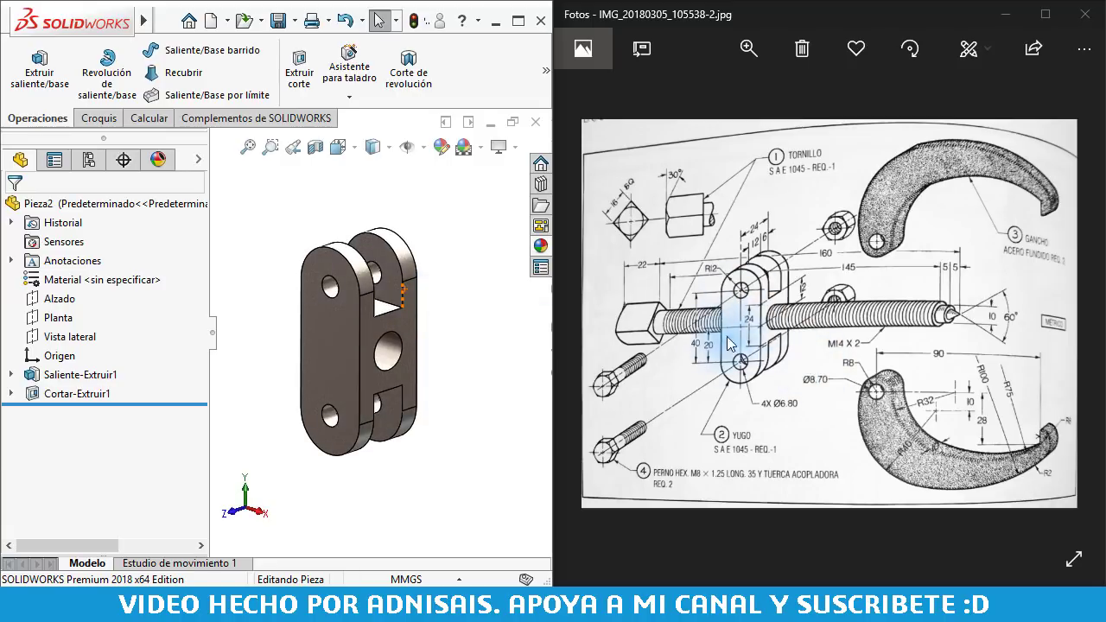
- Save the yoke part under the file name 9090909-82
click(320, 213)
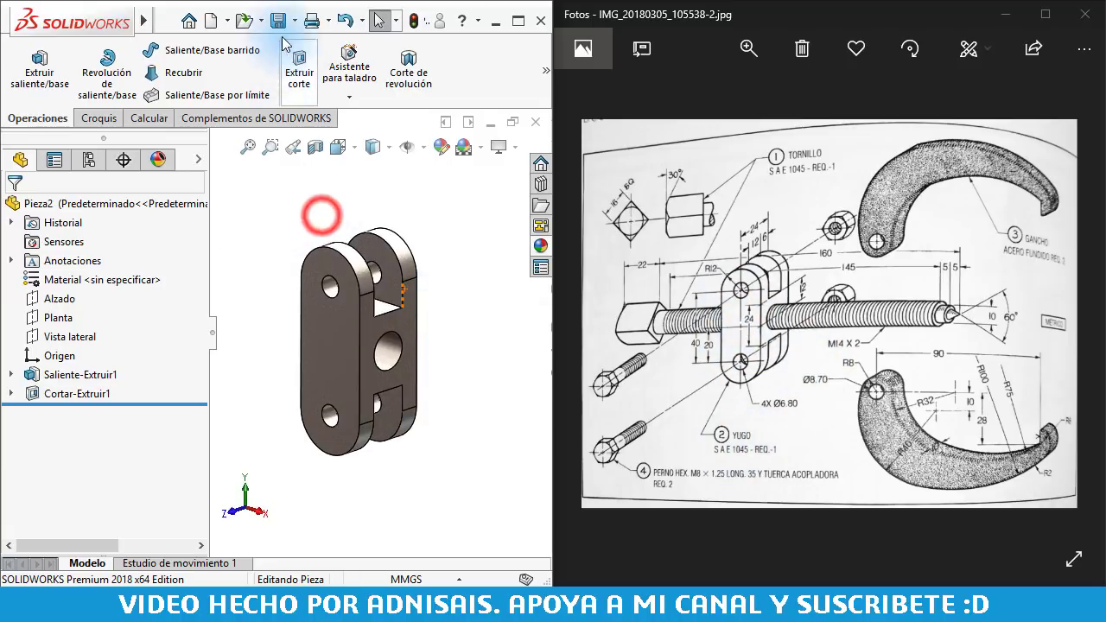
click(276, 25)
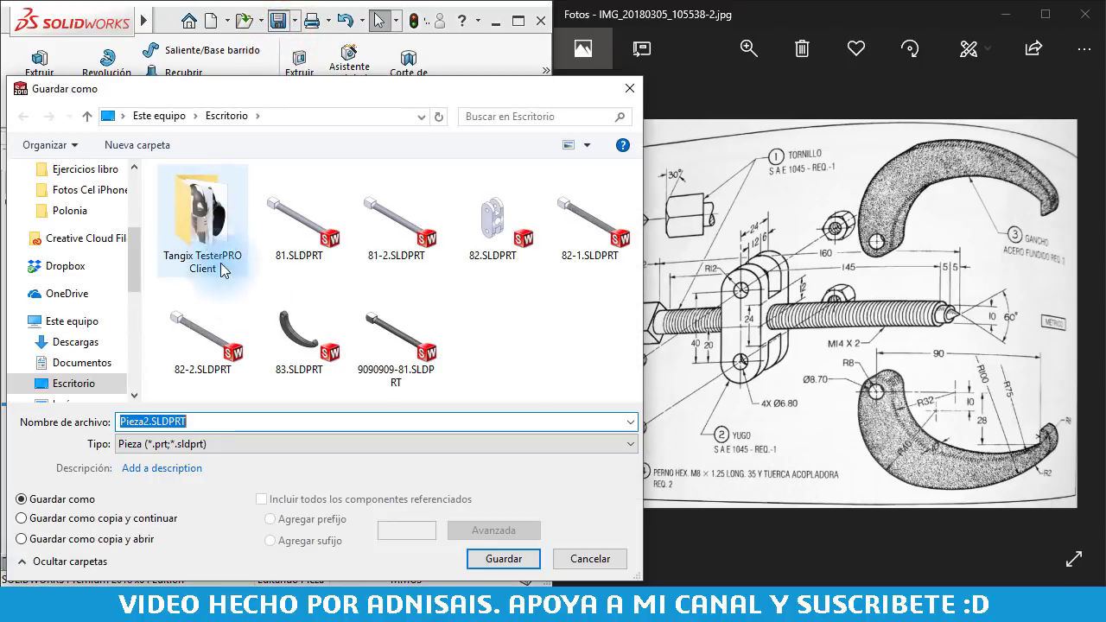
text(909)
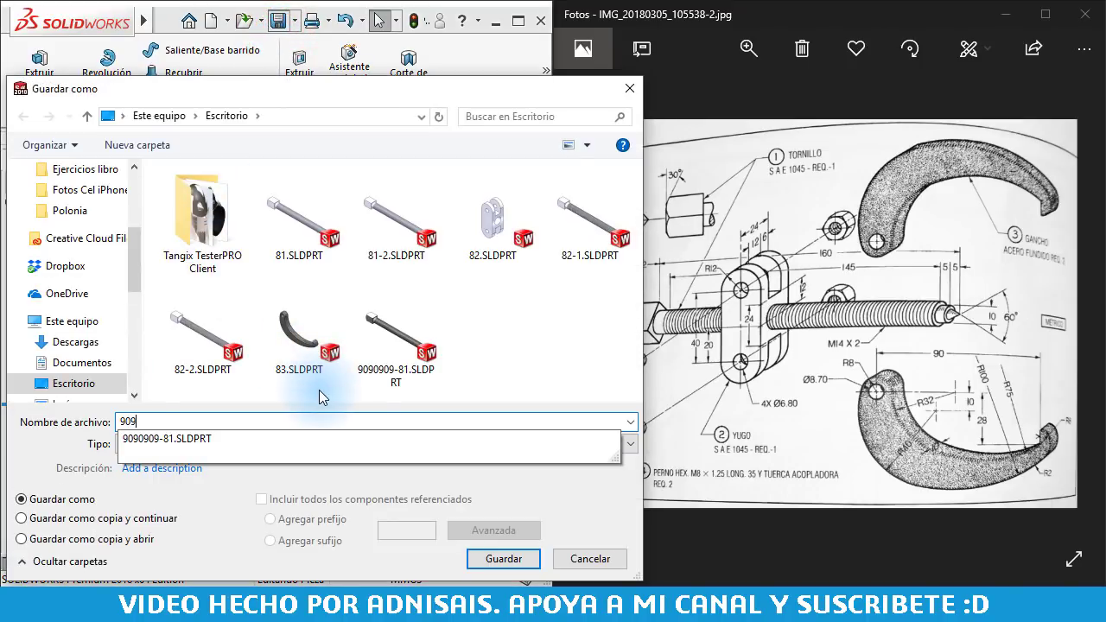
text(0909-)
text(82)
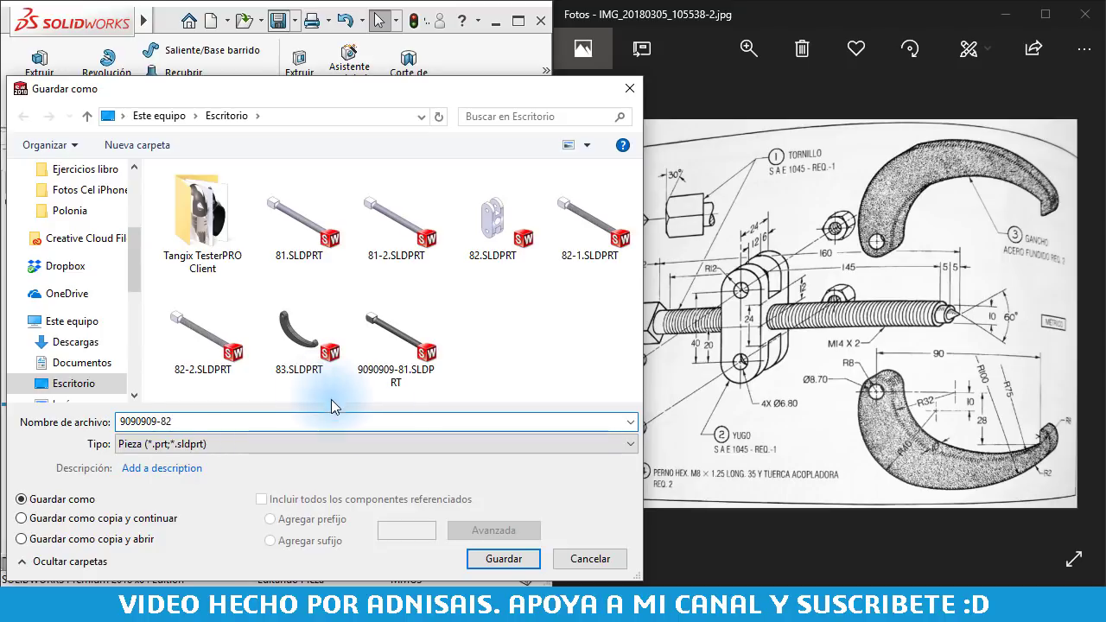
click(501, 559)
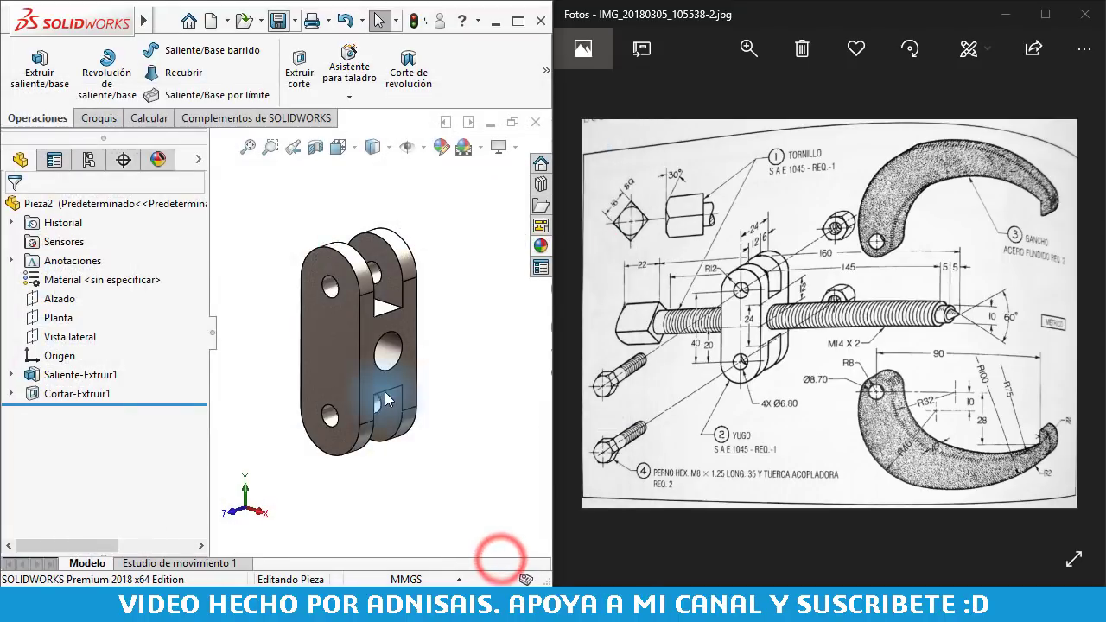
- Zoom and pan the photo to read the hook's R32, R100, 10 and 28 dimensions
click(458, 359)
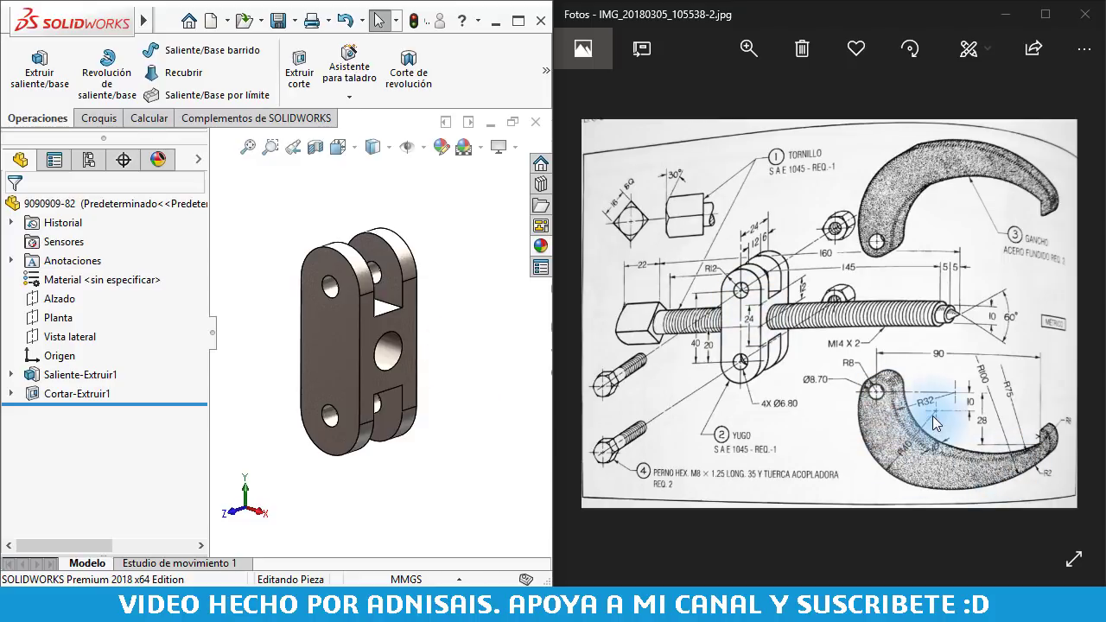
double_click(907, 424)
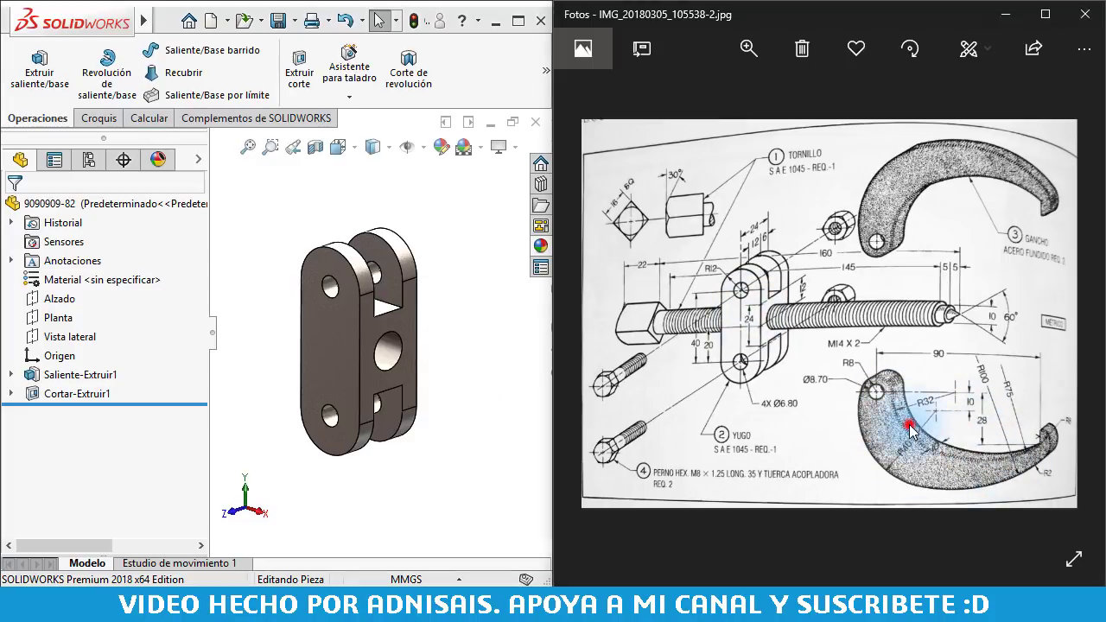
drag(887, 394, 848, 363)
scroll(894, 363, down, 2)
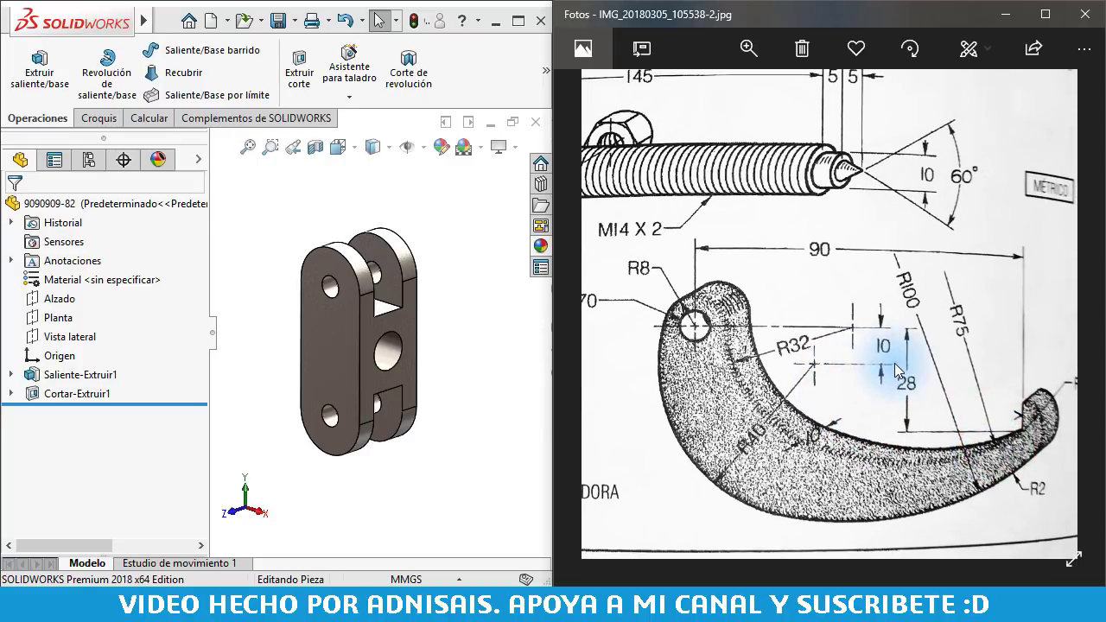
scroll(899, 363, up, 1)
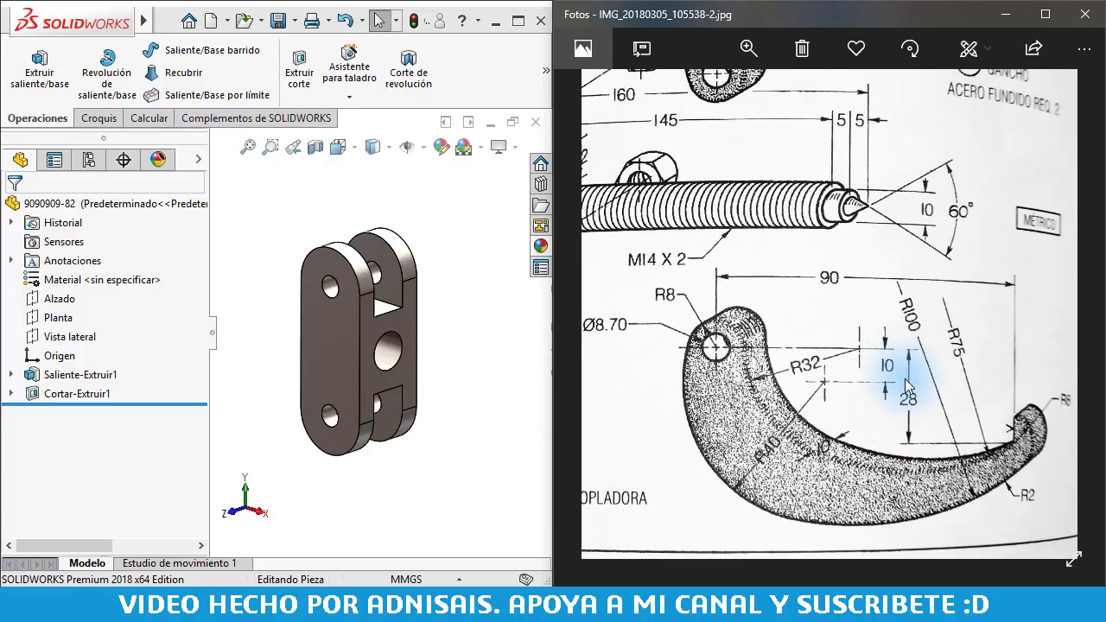
- Return to SOLIDWORKS and start a new document
click(438, 278)
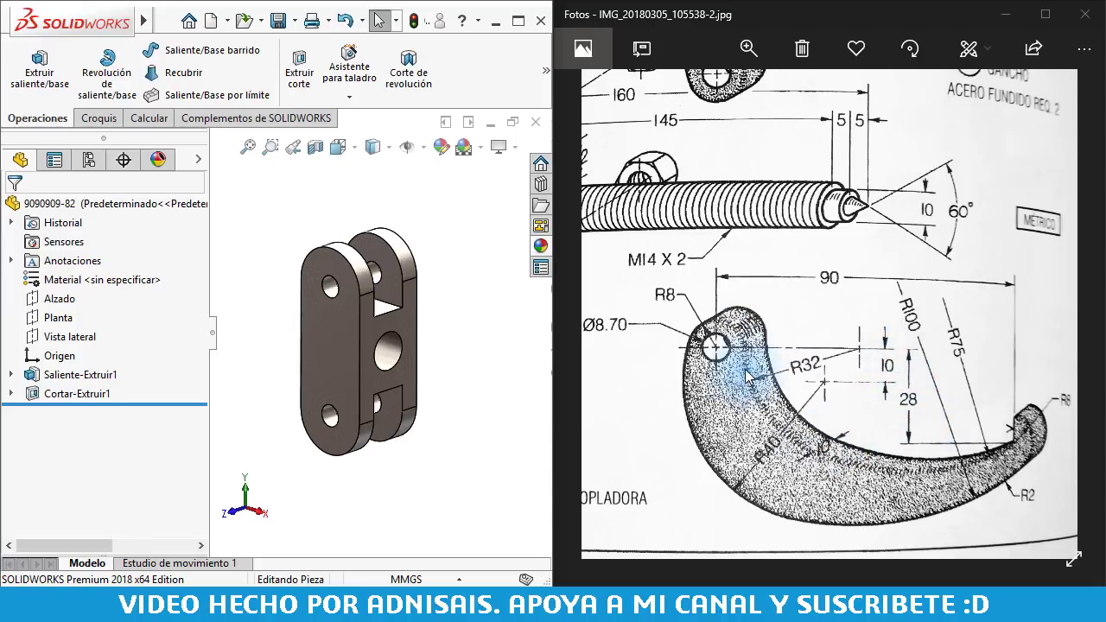
click(460, 298)
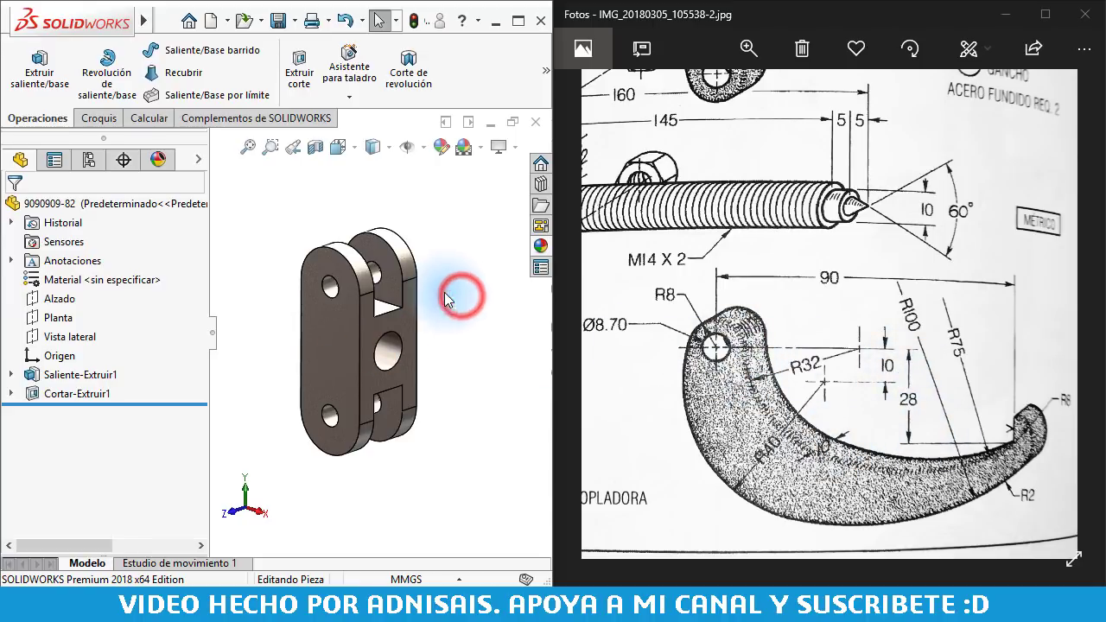
key(ctrl+n)
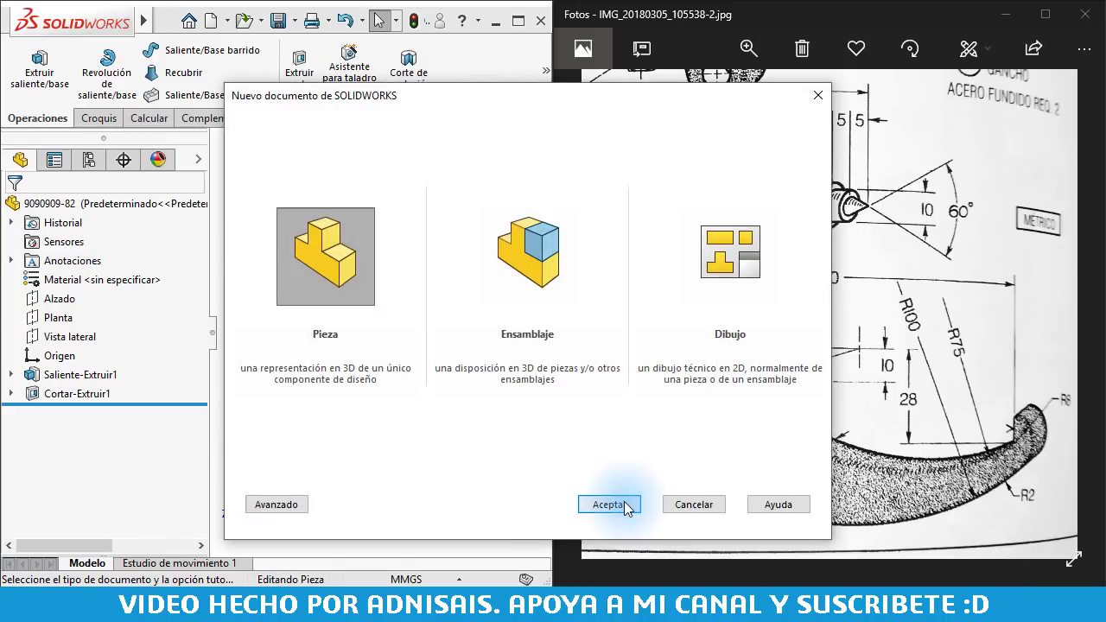
- Add an M14x2.0 cosmetic thread, Through All, on the central hole's edge
click(626, 507)
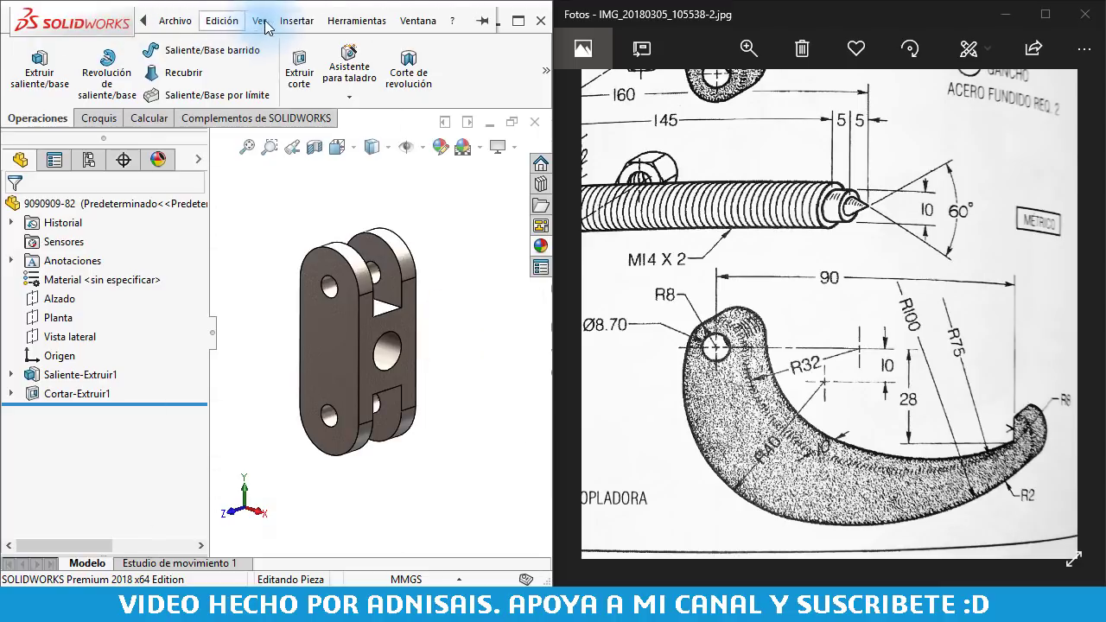
click(354, 20)
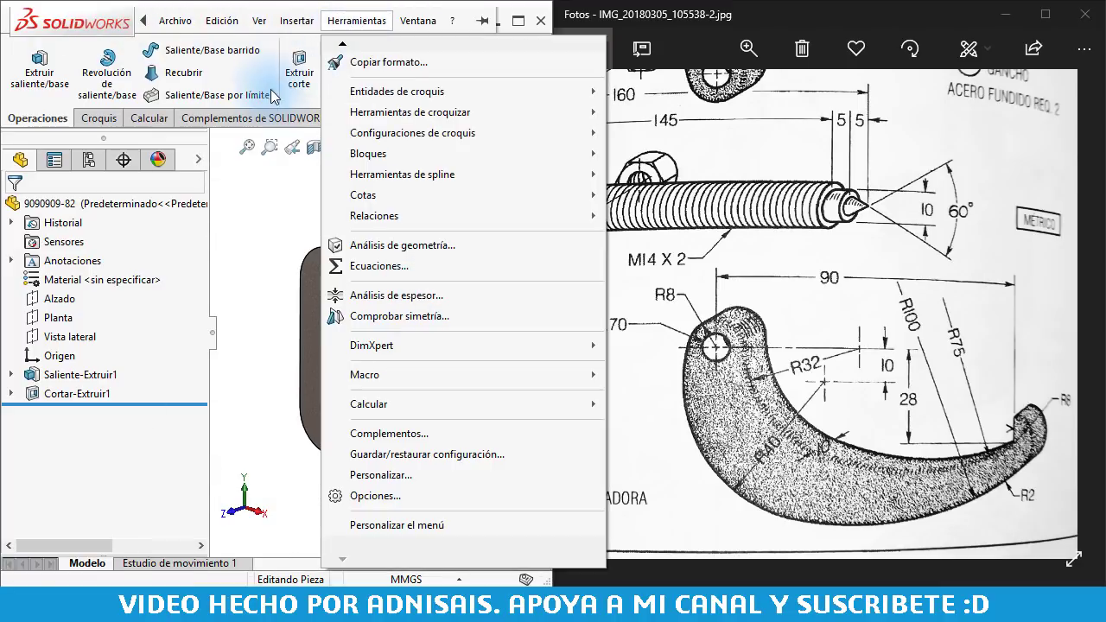
click(293, 23)
mouse_move(331, 469)
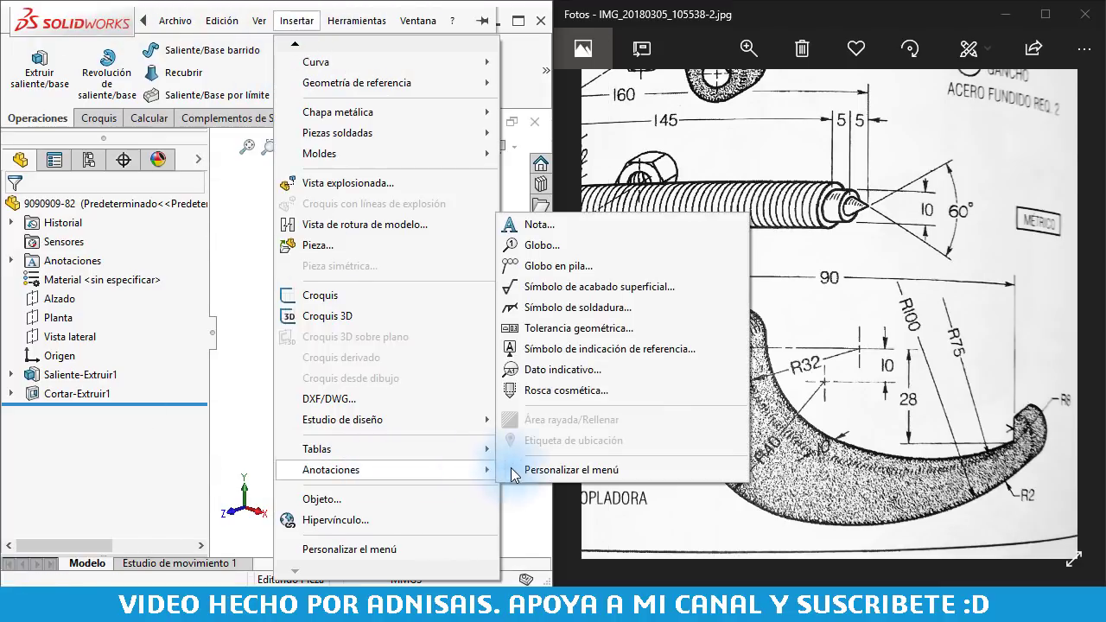
click(557, 393)
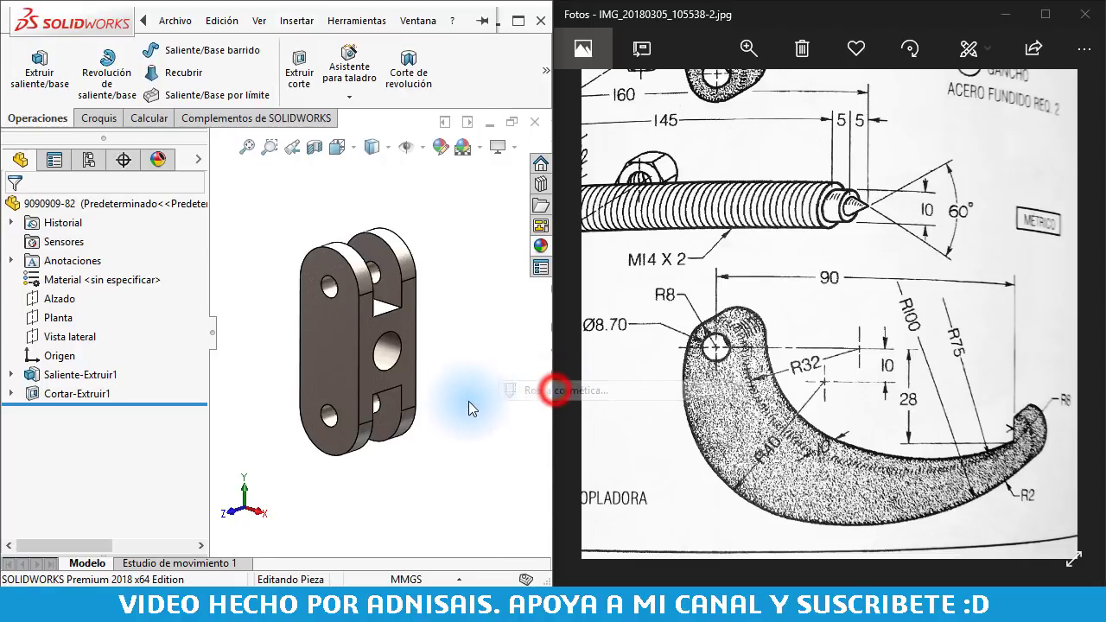
click(403, 347)
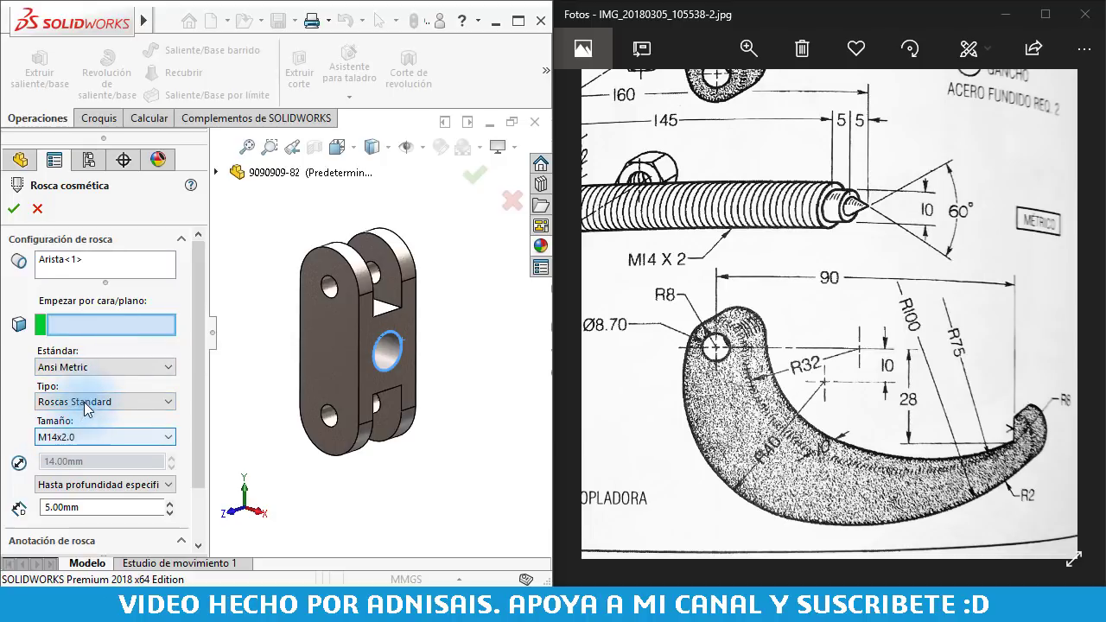
click(122, 485)
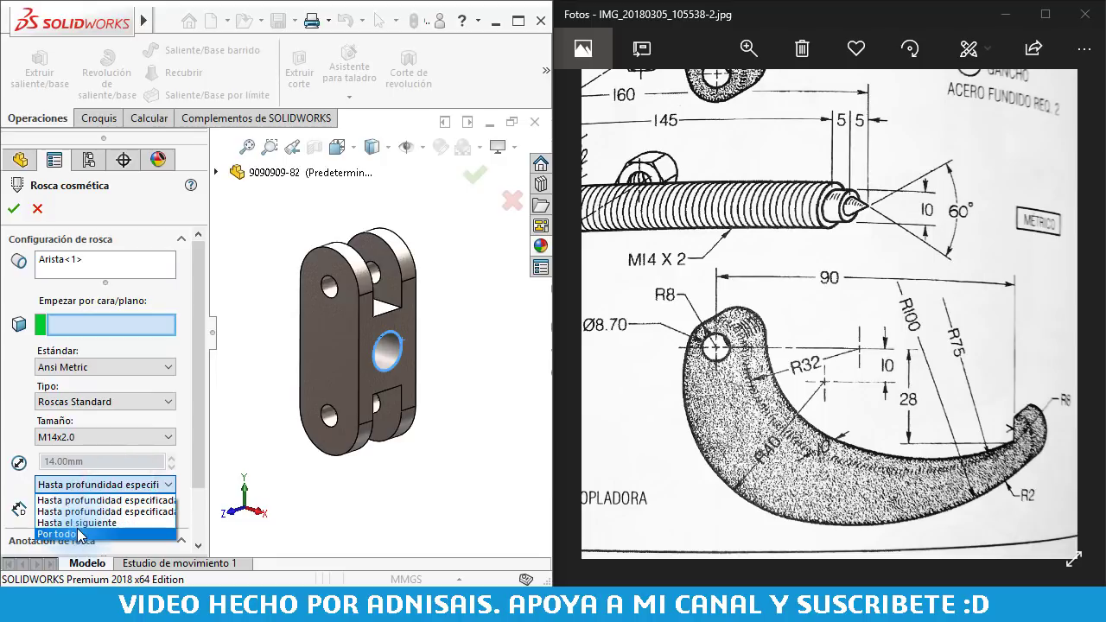
click(78, 535)
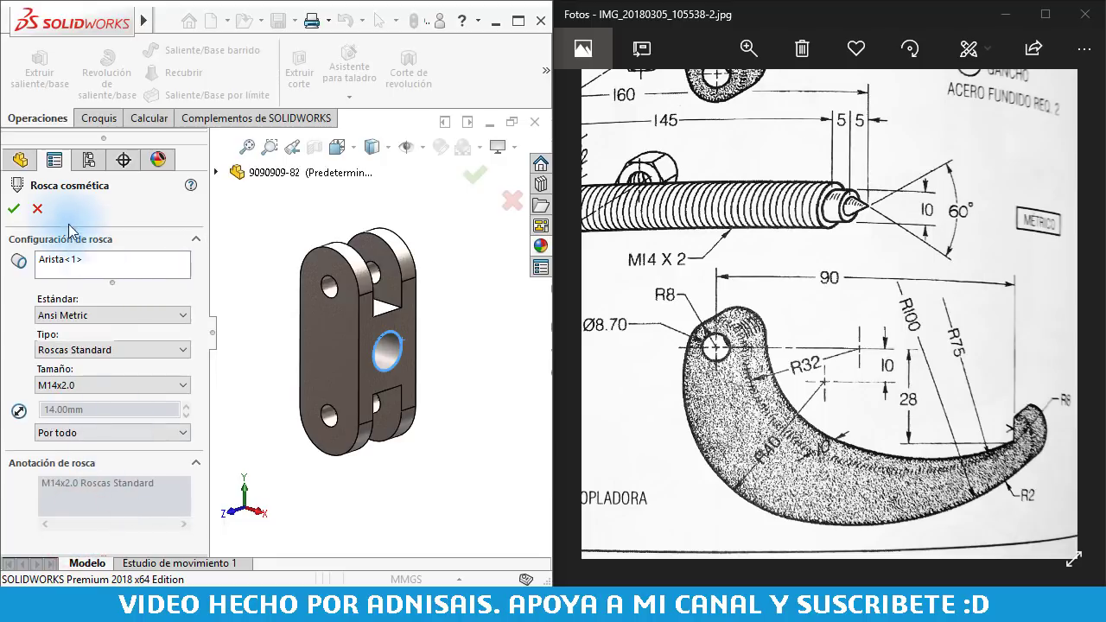
click(16, 212)
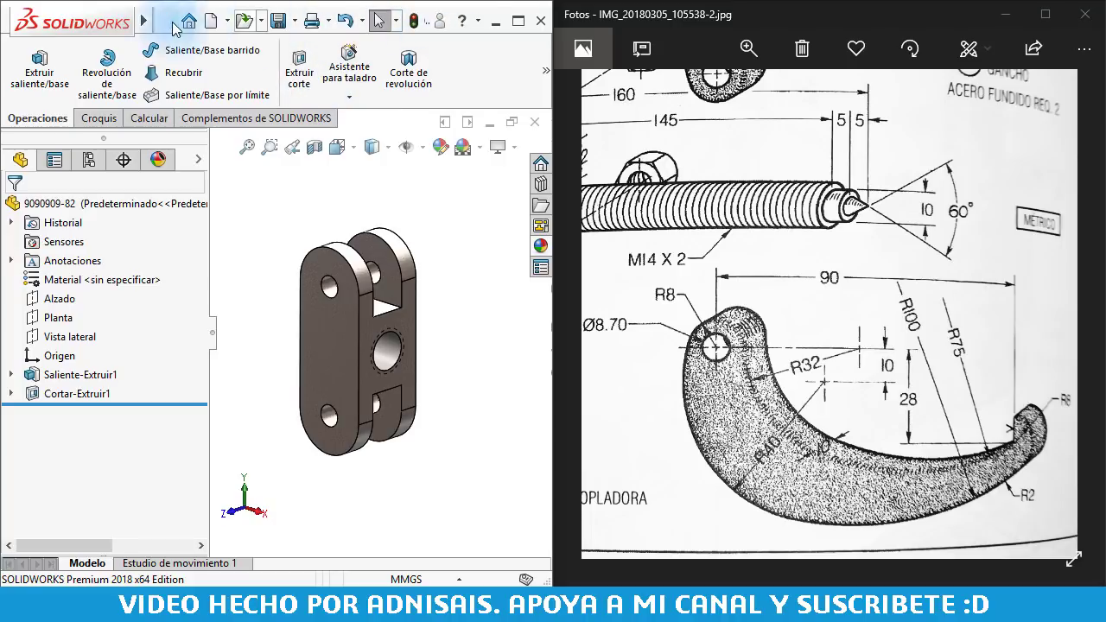
- Enable shaded cosmetic threads in the document properties display filter
mouse_move(143, 20)
click(356, 20)
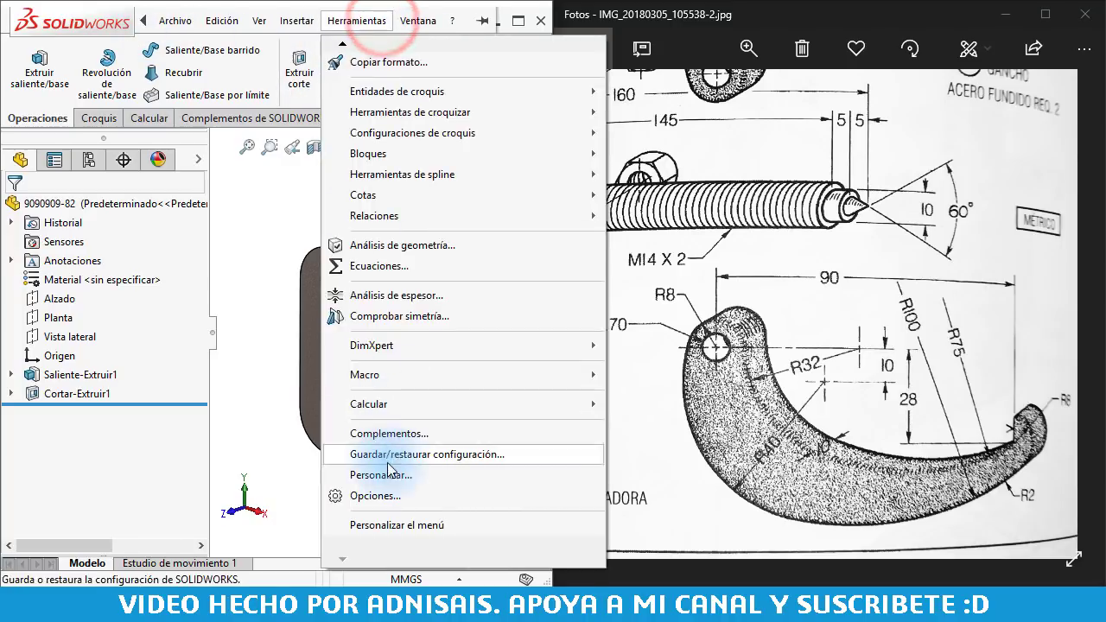
click(390, 496)
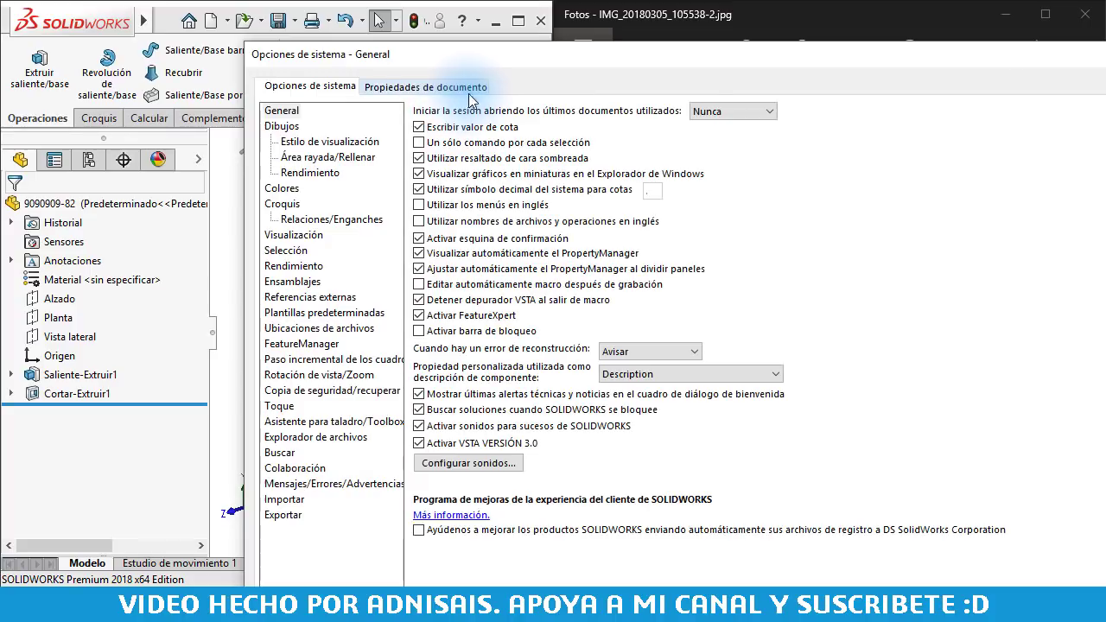
click(453, 88)
click(298, 204)
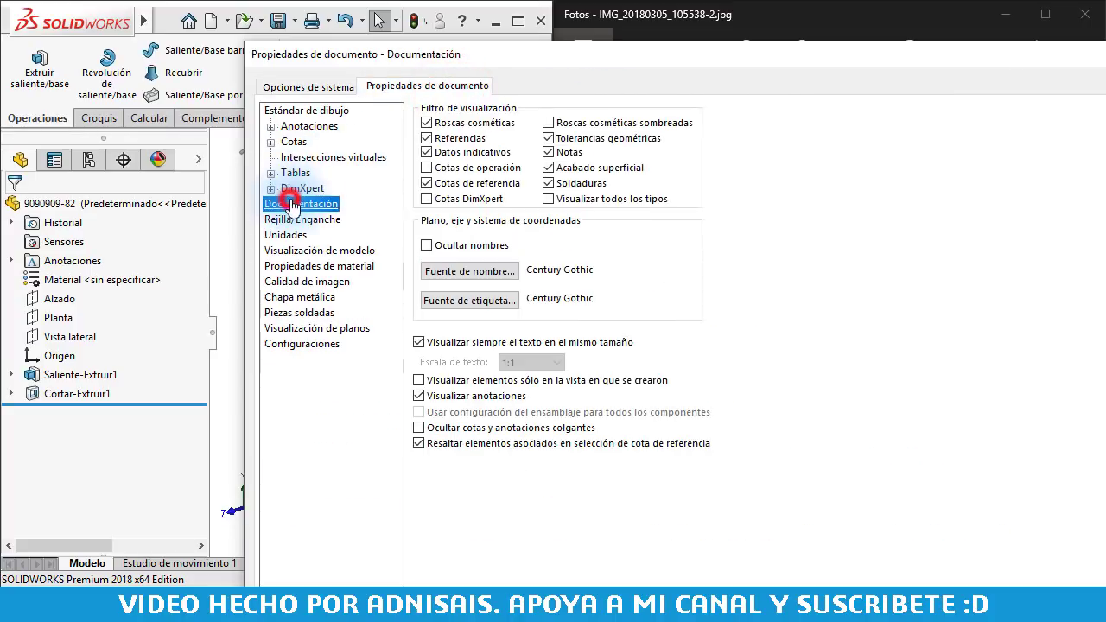
click(548, 123)
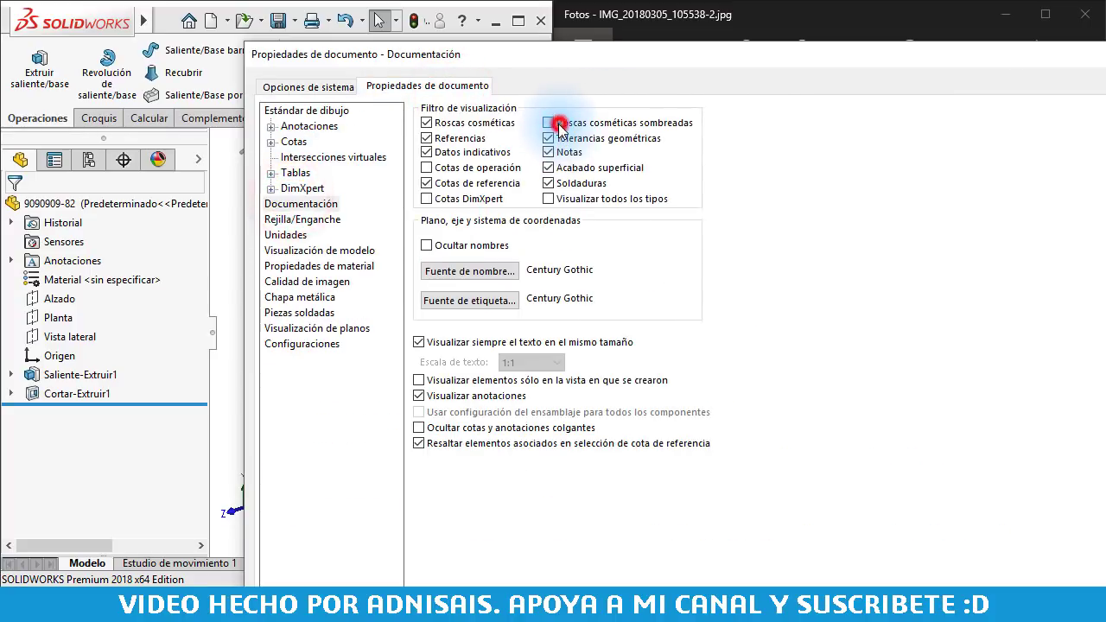
click(645, 134)
- Inspect the threaded hole, return to isometric view, and save the part
scroll(389, 339, down, 5)
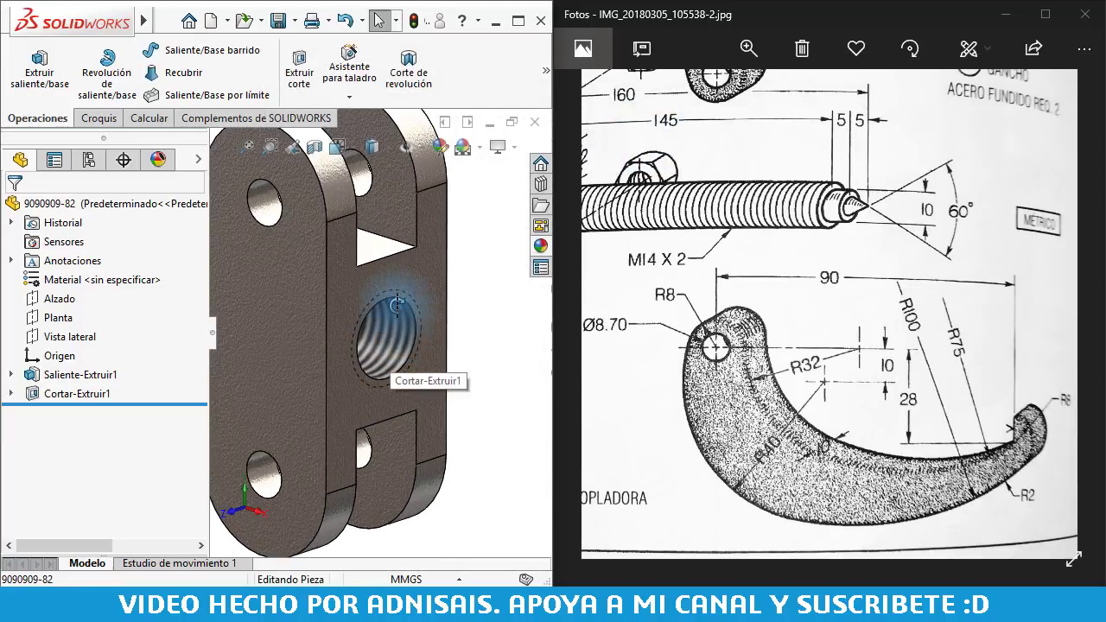
mouse_move(374, 304)
middle_down()
mouse_move(384, 318)
mouse_move(477, 335)
middle_up()
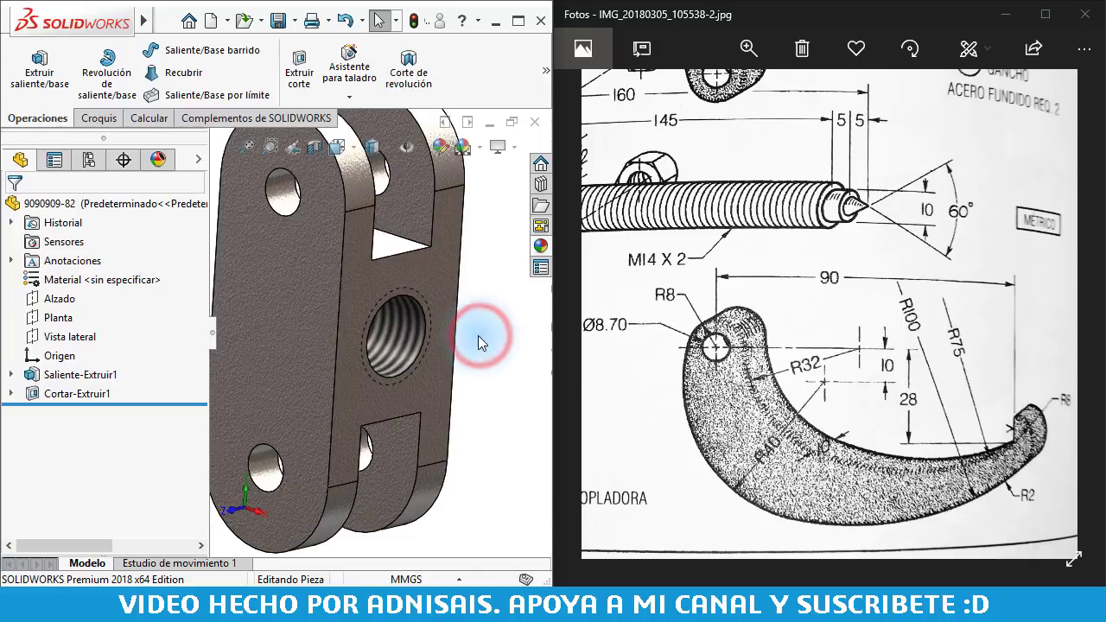
key(ctrl+7)
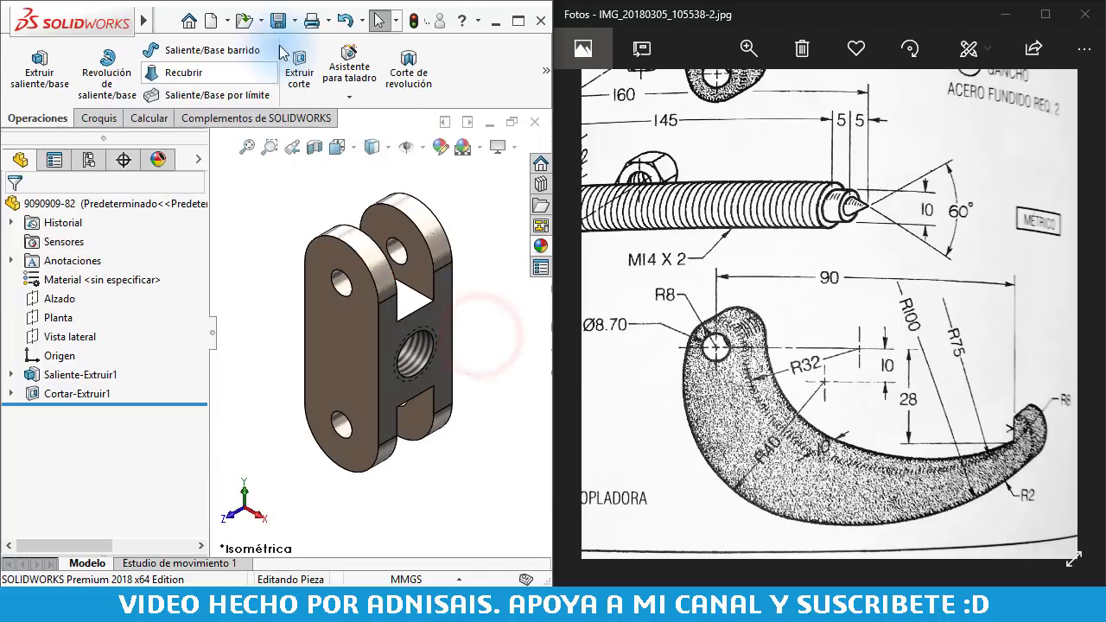
click(278, 21)
- Create a new part and draw a circle at the origin on the Alzado plane
click(260, 239)
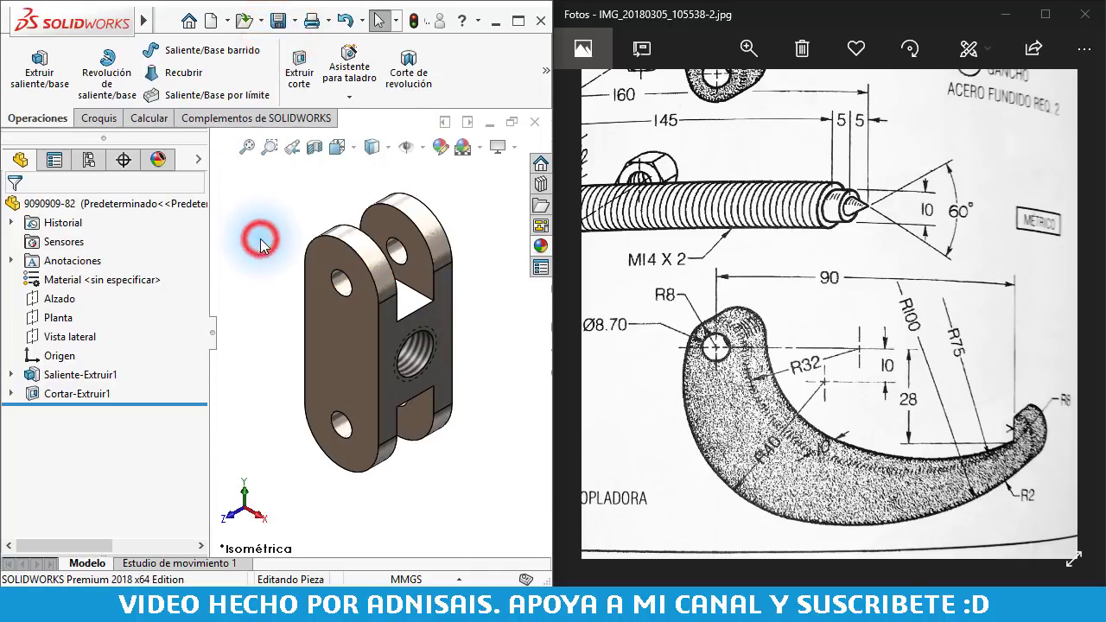
click(256, 353)
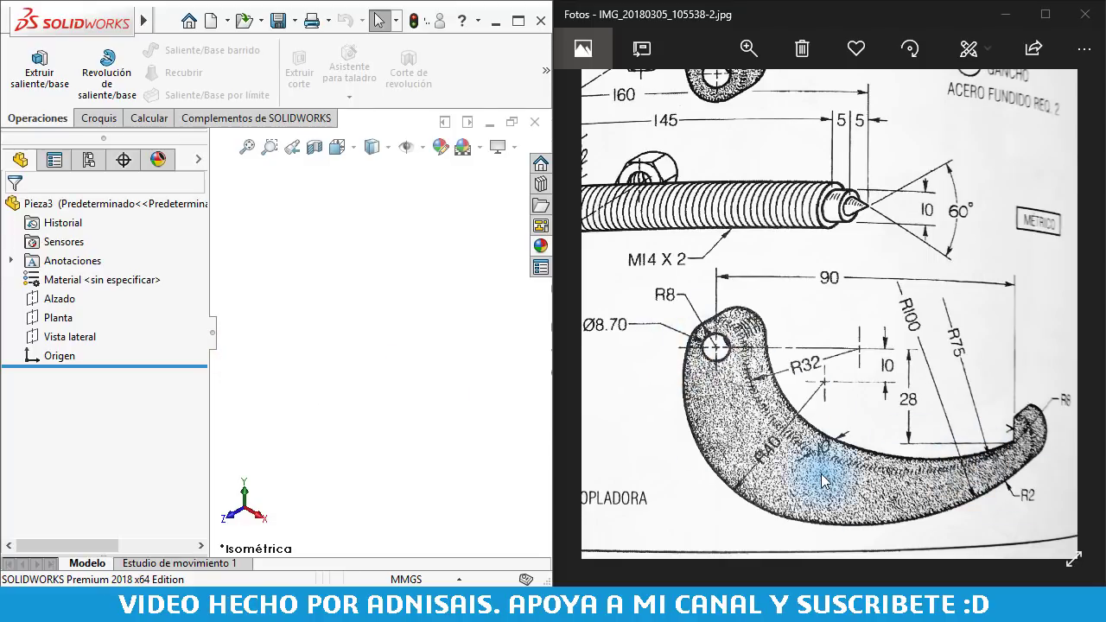
click(38, 298)
click(53, 276)
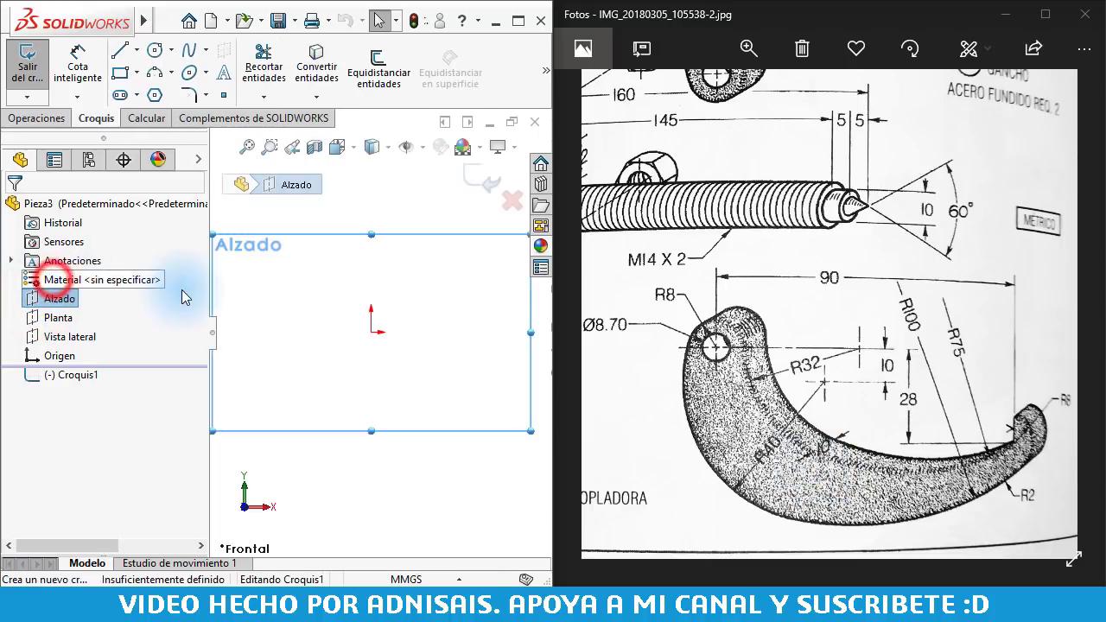
click(156, 54)
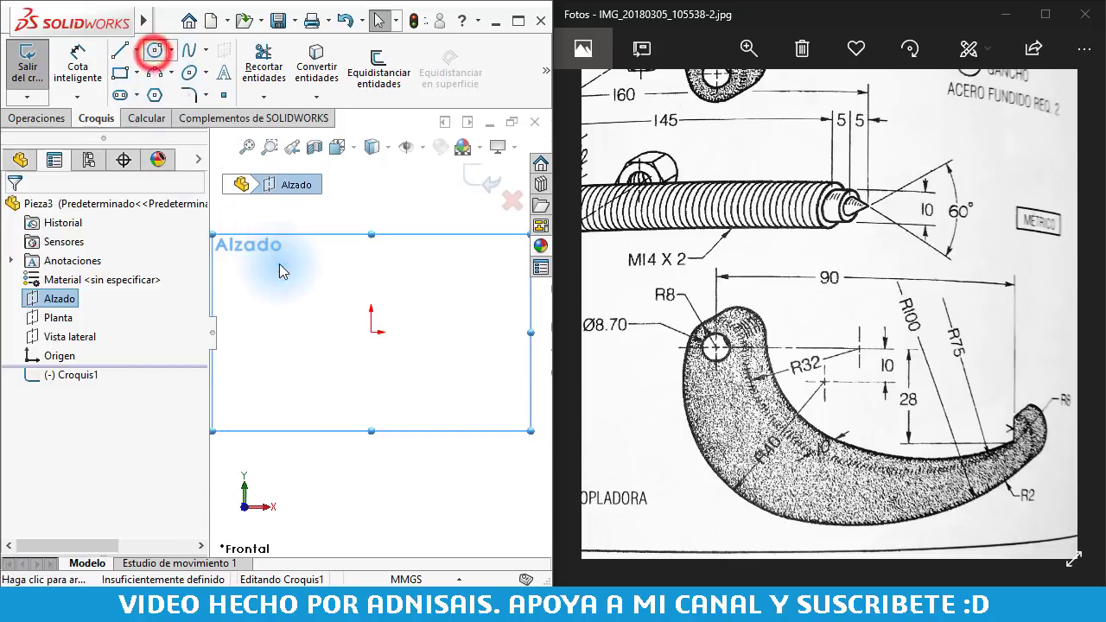
click(370, 330)
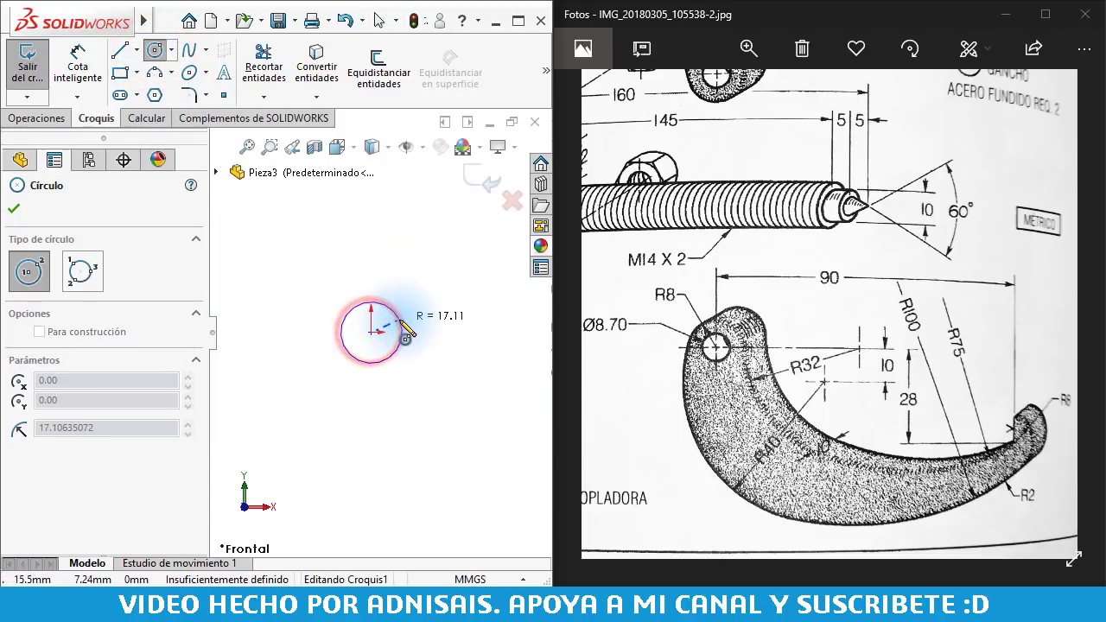
click(401, 331)
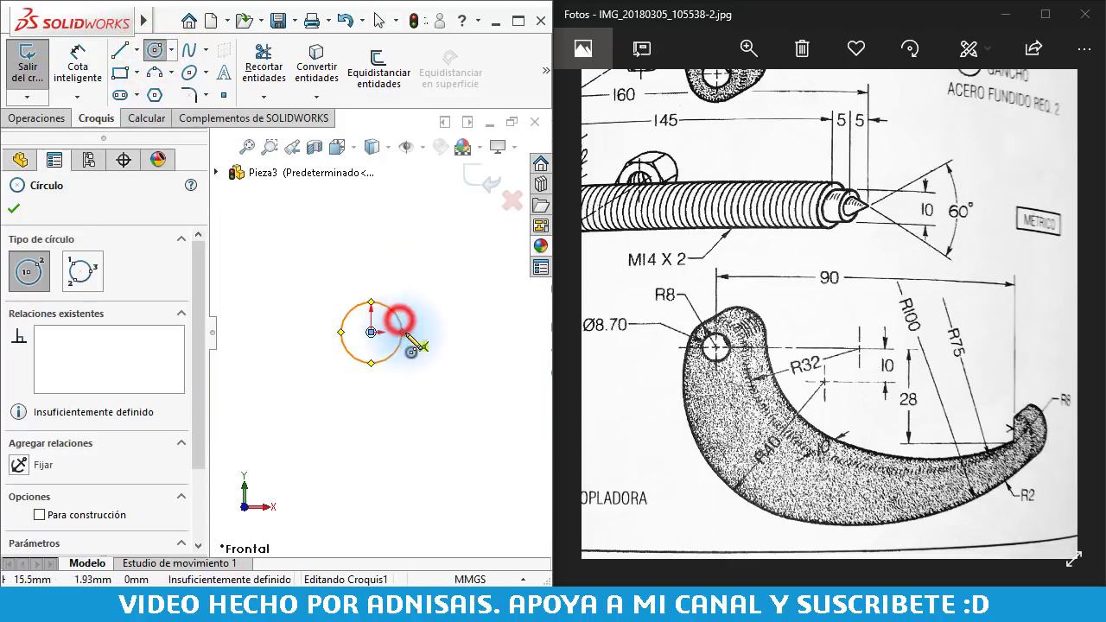
- Dimension the circle's diameter to 8.7 mm and shift the view left
click(77, 62)
click(367, 313)
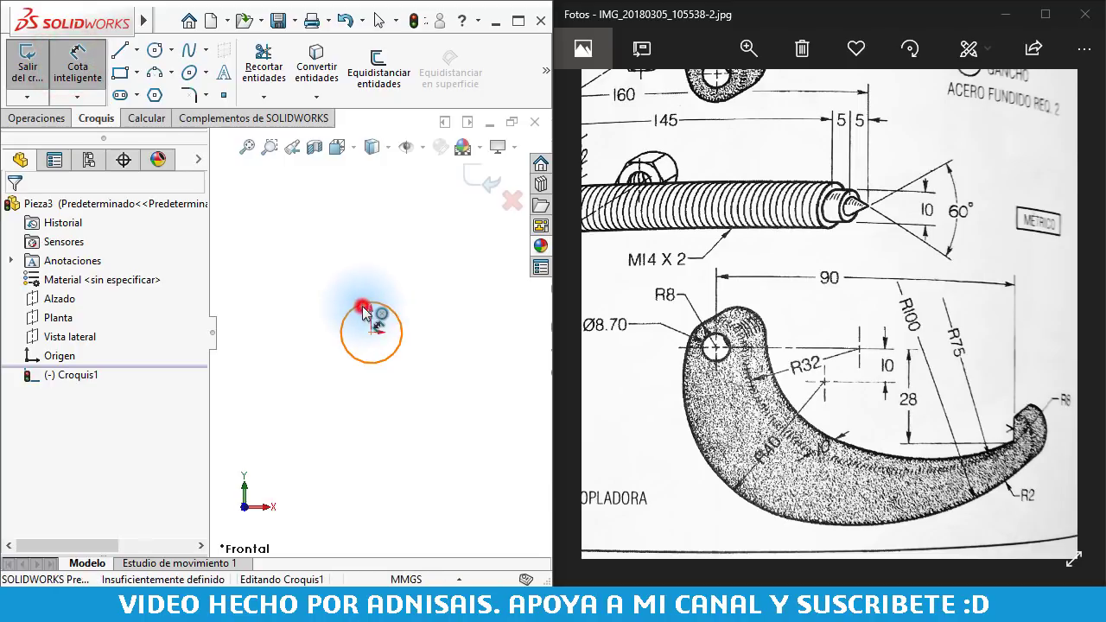
click(299, 283)
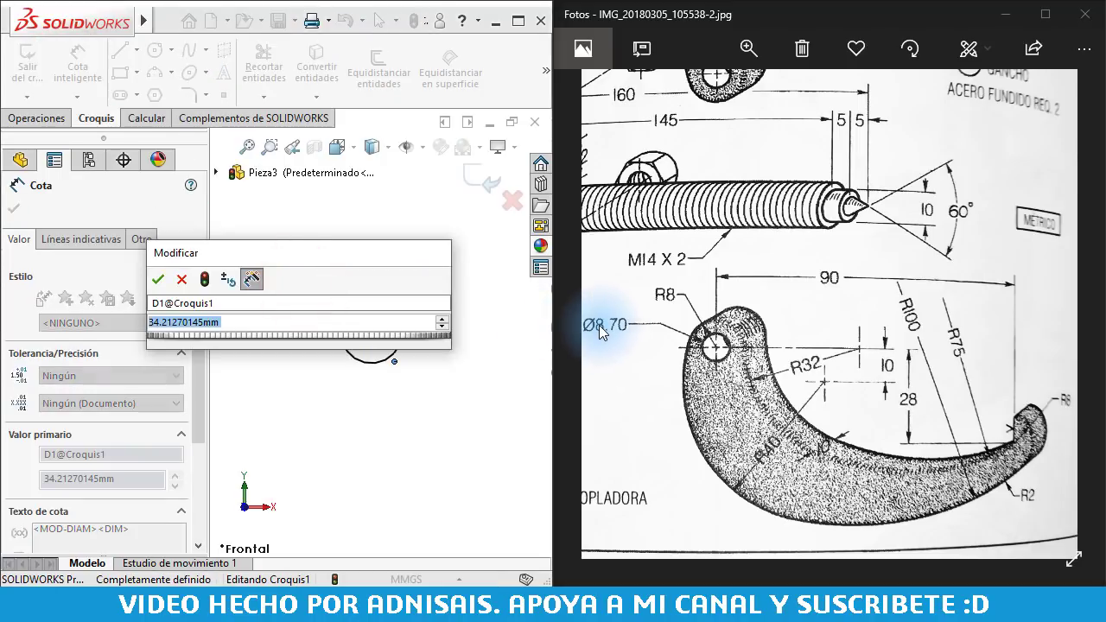
text(8.7)
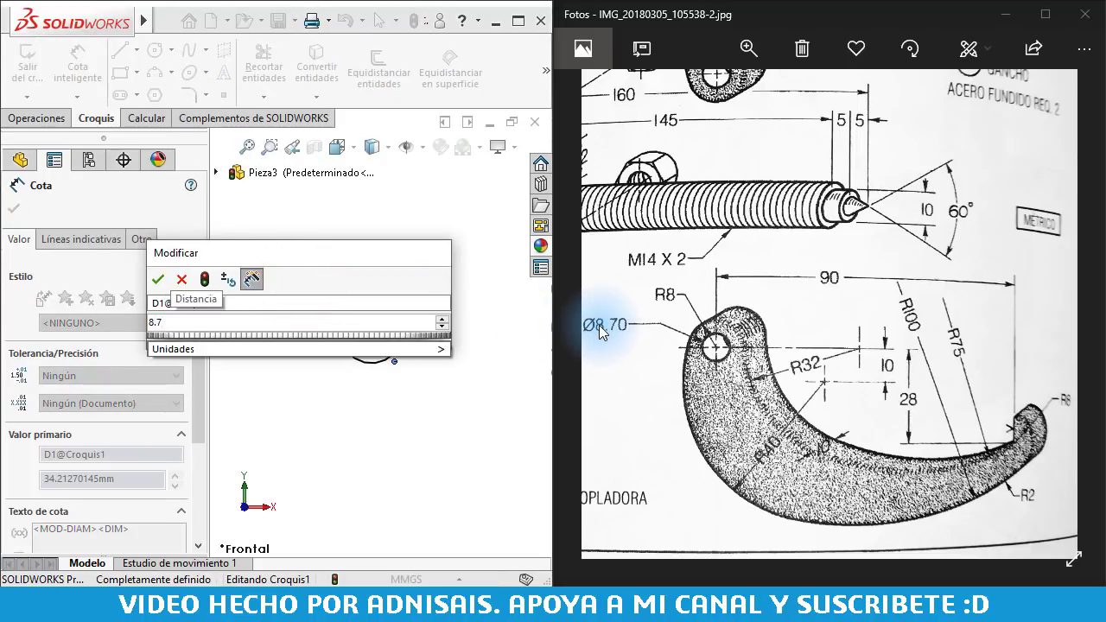
key(Return)
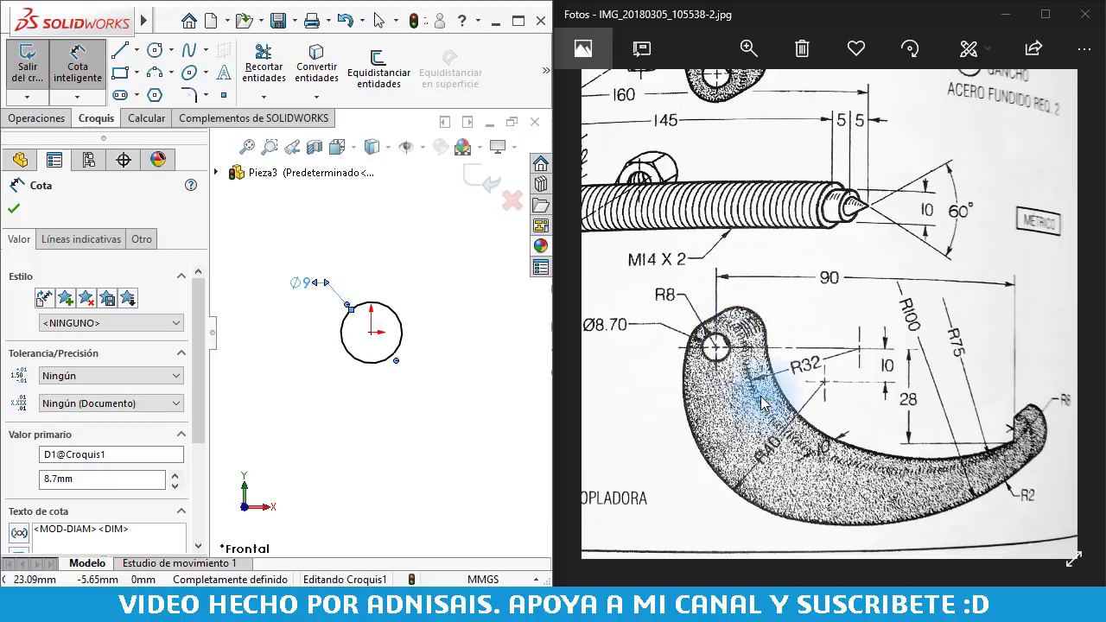
click(494, 395)
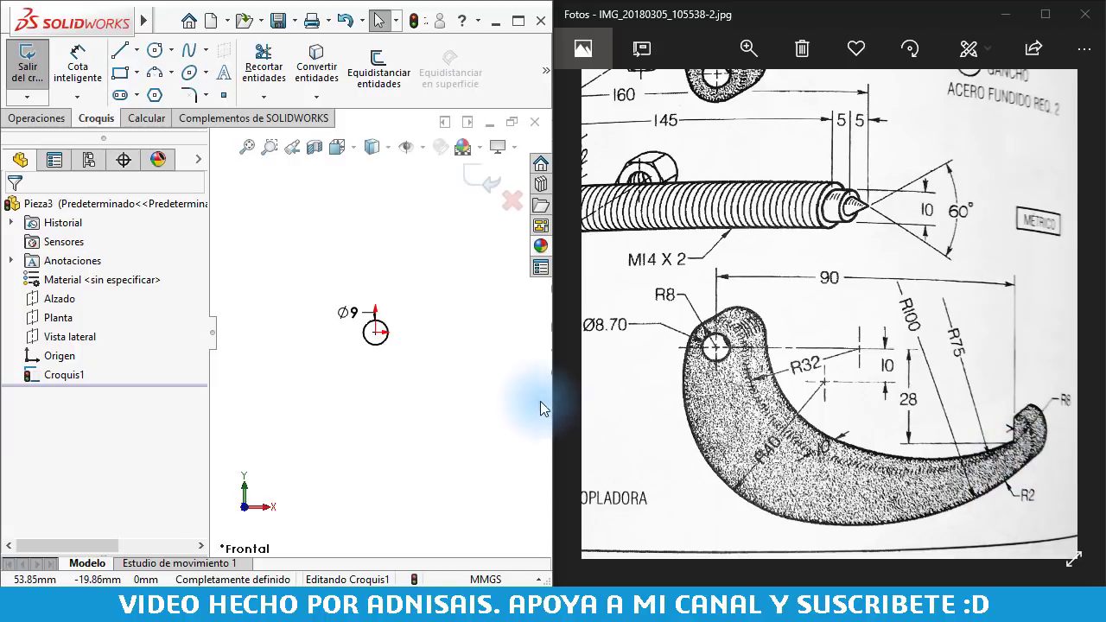
click(471, 394)
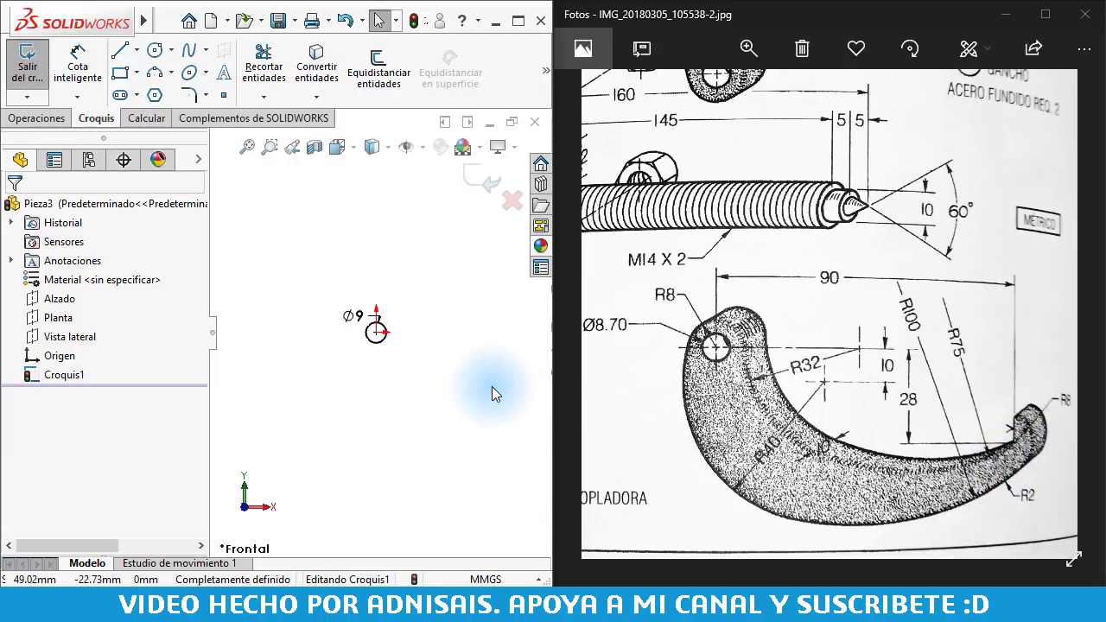
scroll(492, 386, down, 1)
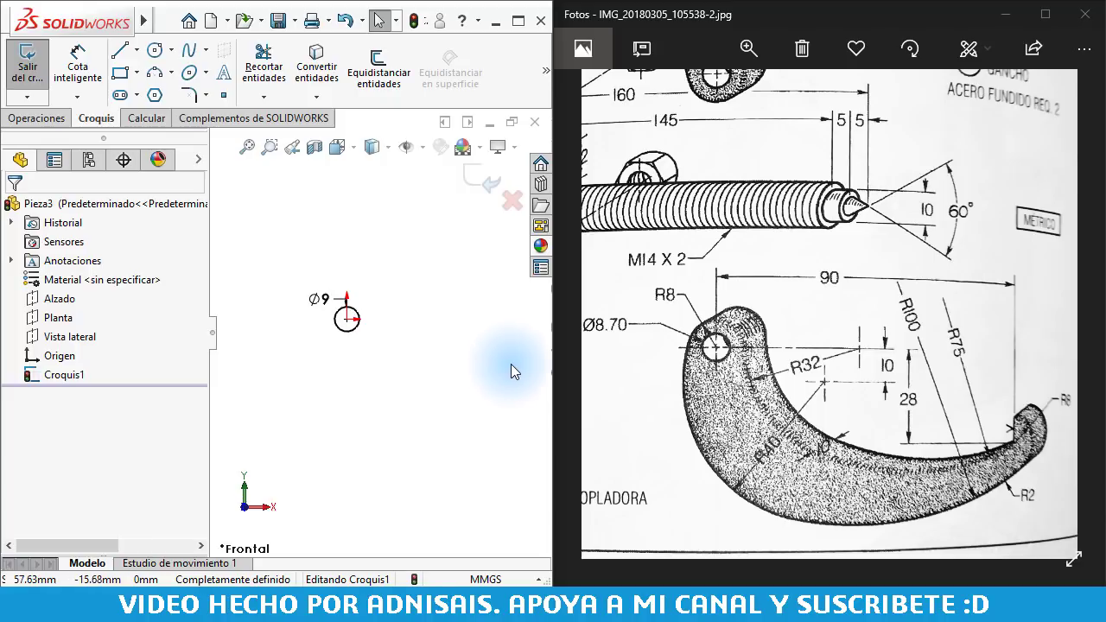
ctrl+middle_drag(510, 371, 468, 368)
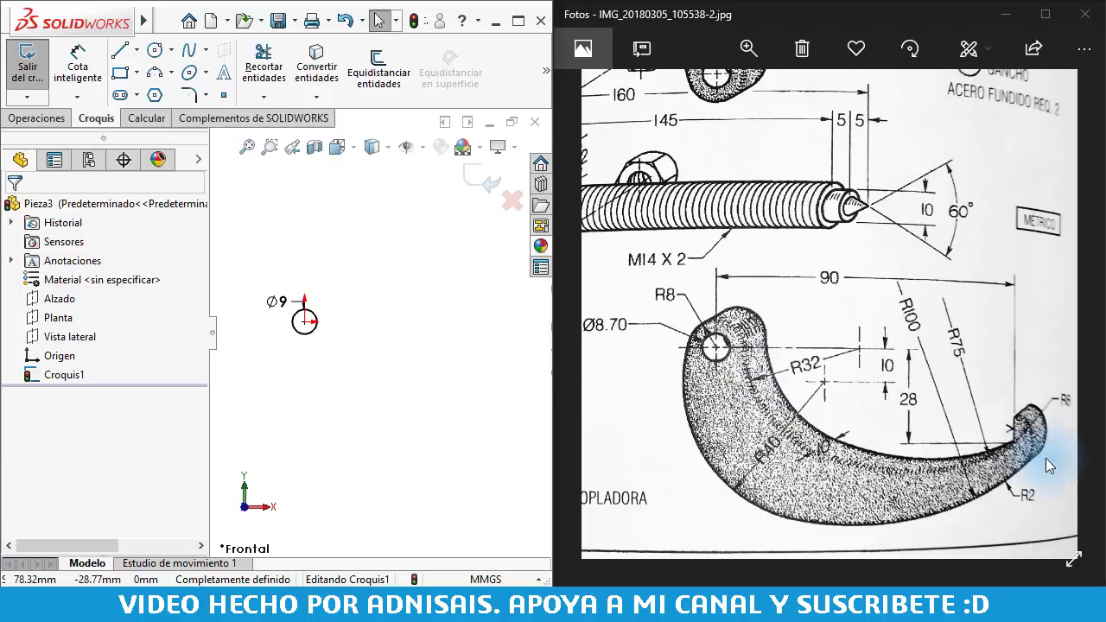
- Activate the Line tool, browse the arc and line types, and keep plain Línea
click(379, 362)
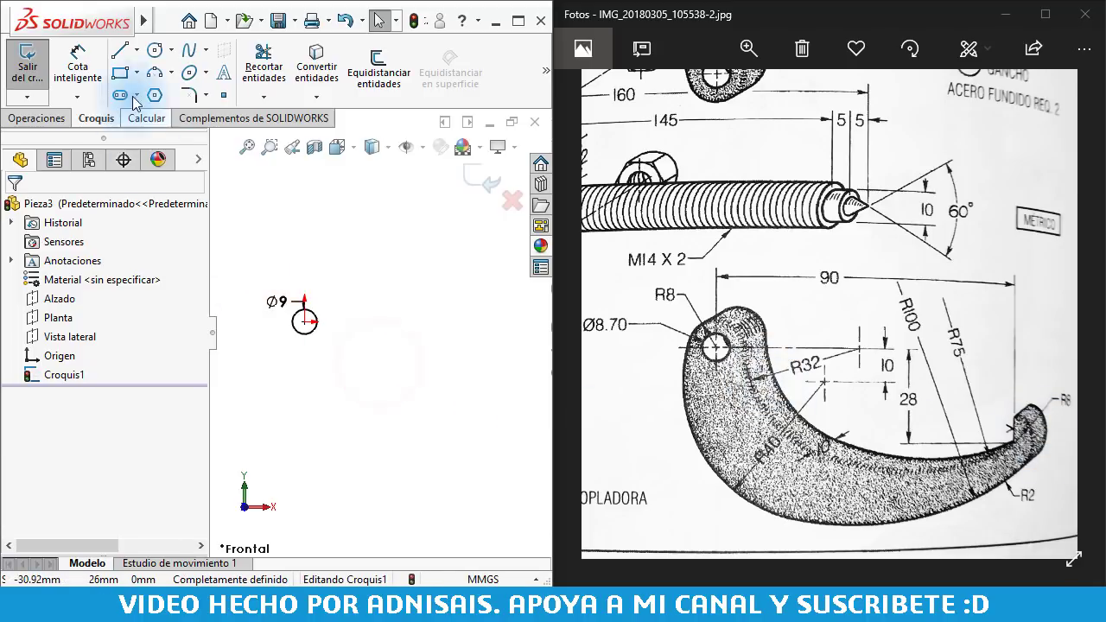
click(120, 54)
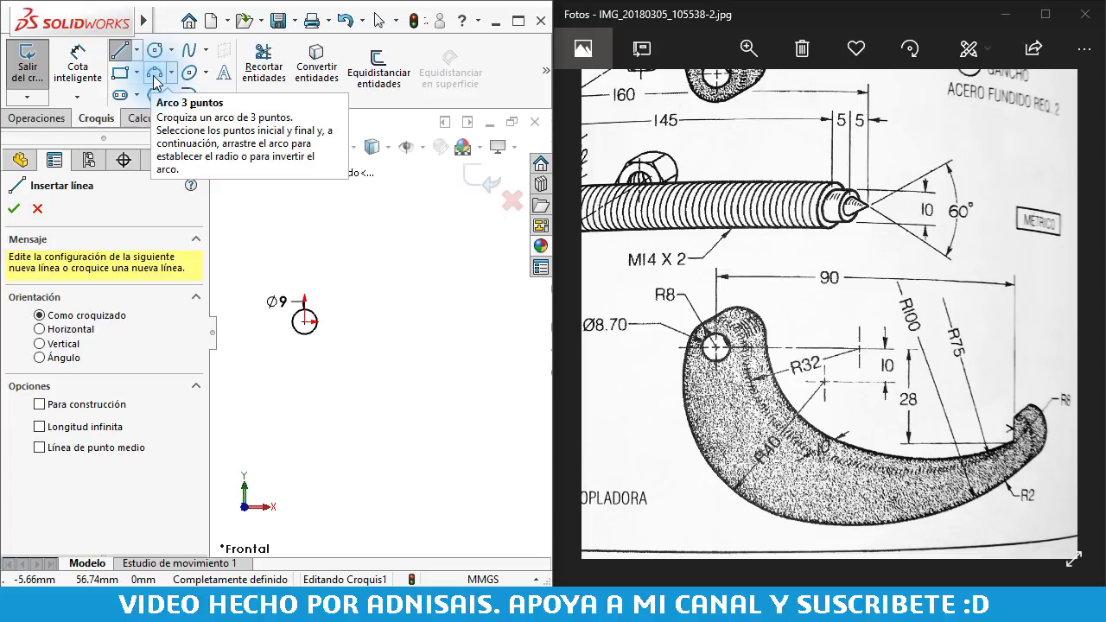
click(174, 74)
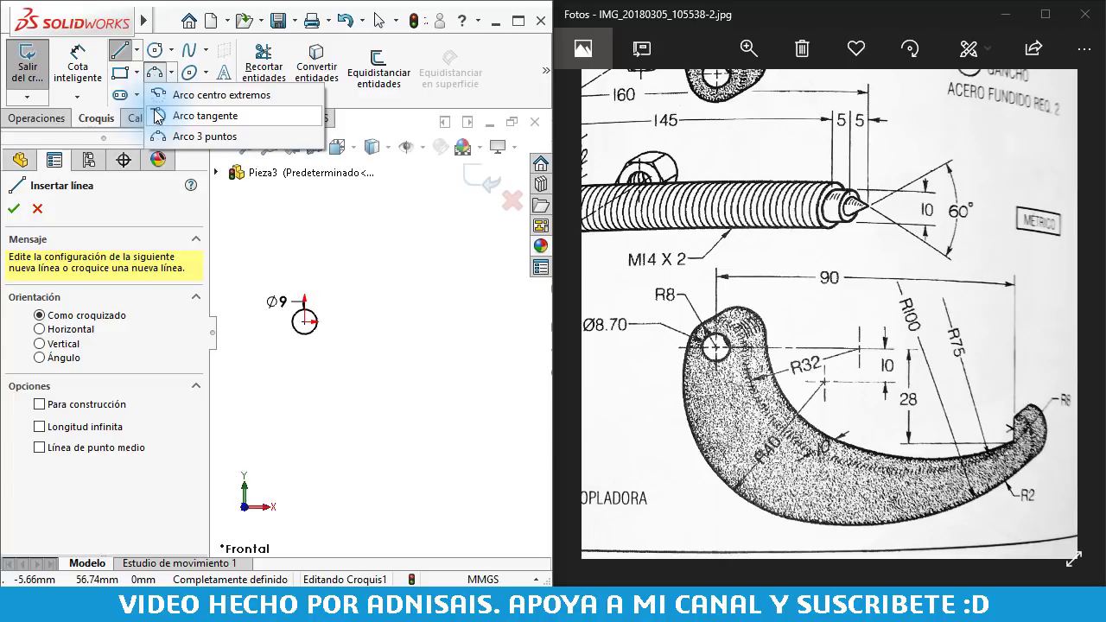
click(123, 54)
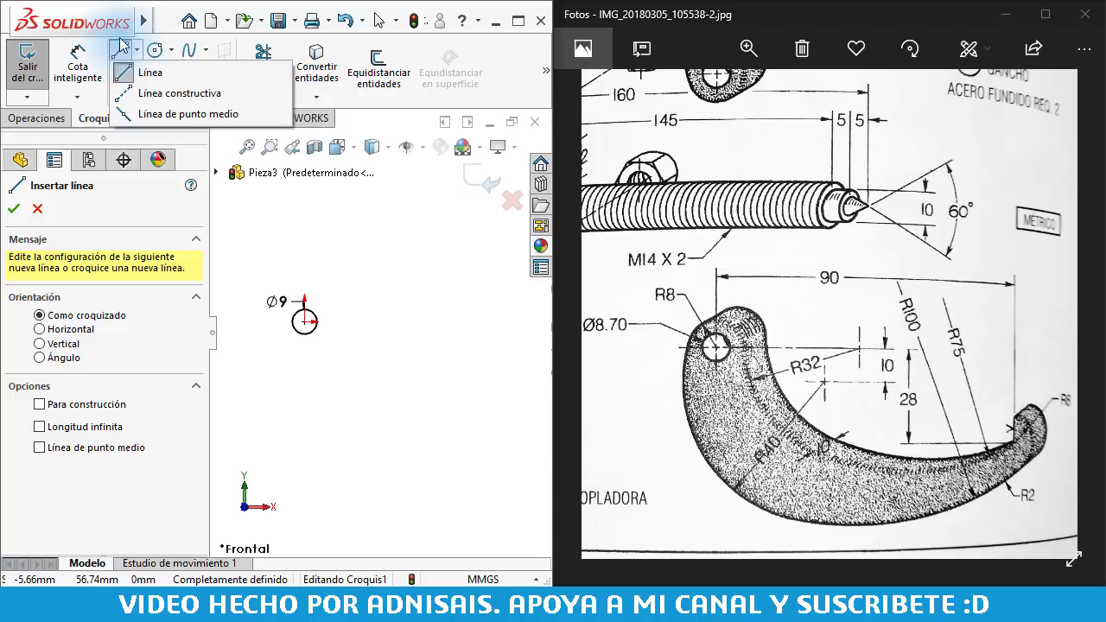
click(143, 72)
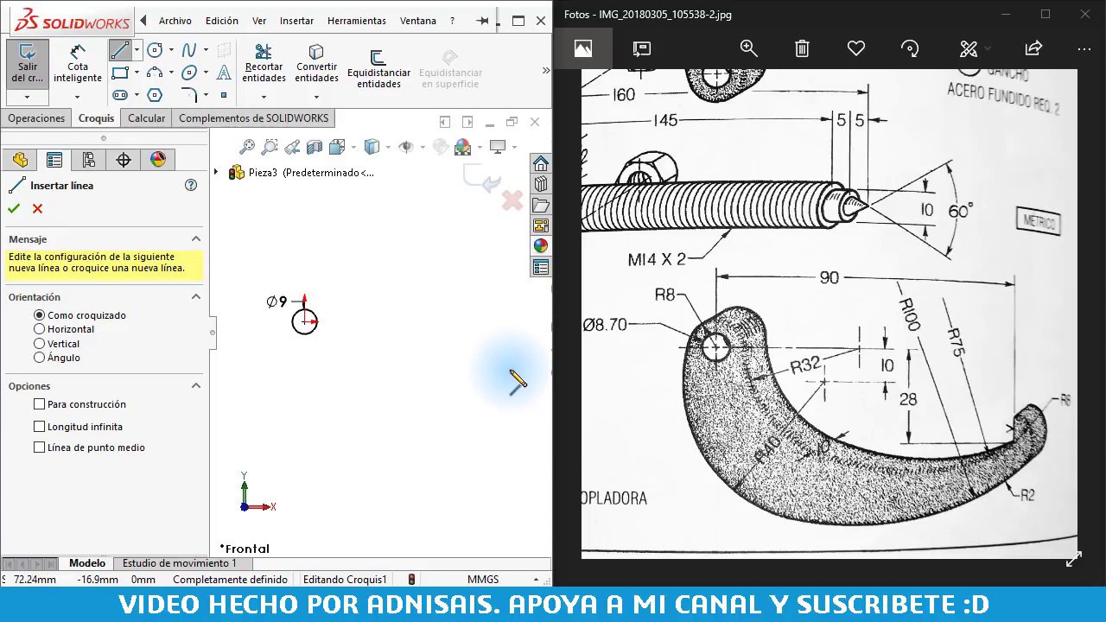
- Draw a short line right of the circle, then four tangent arcs curving around it
click(506, 371)
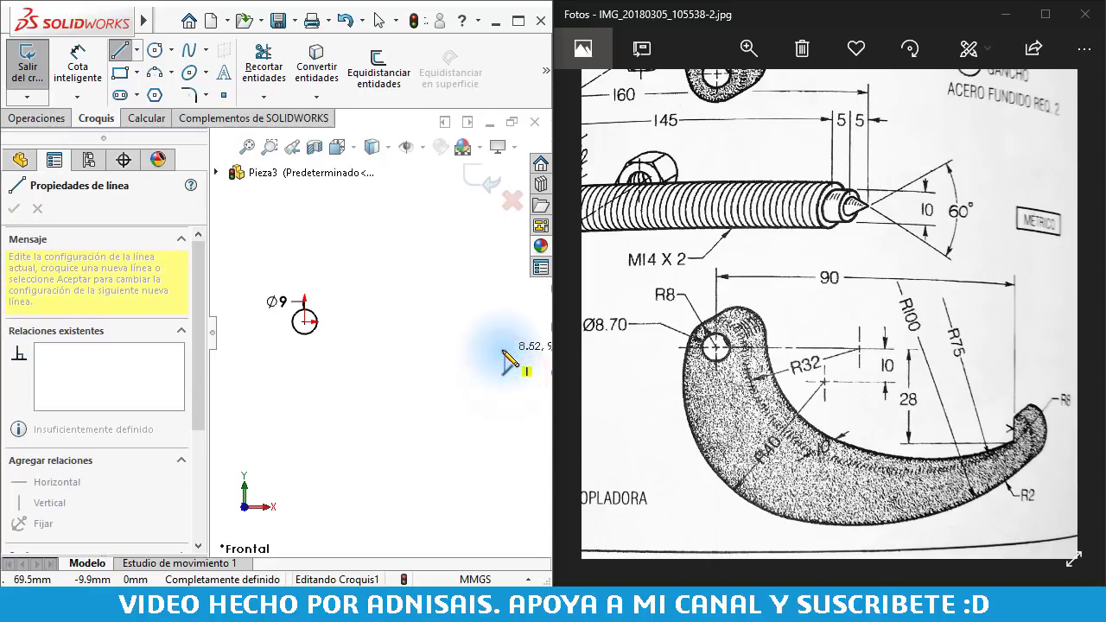
click(502, 350)
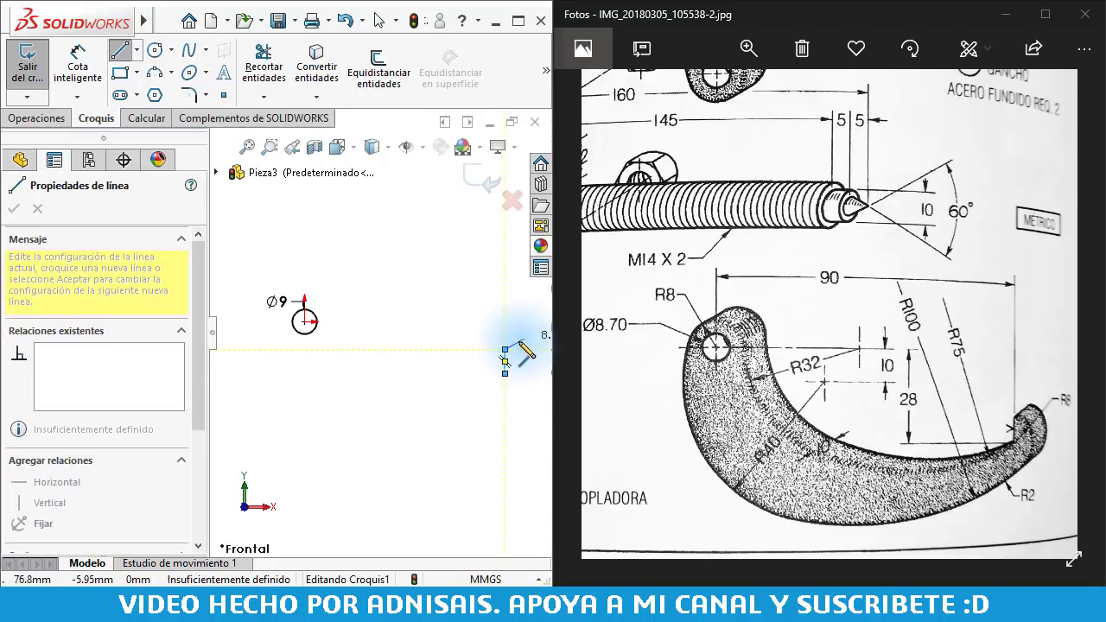
click(506, 372)
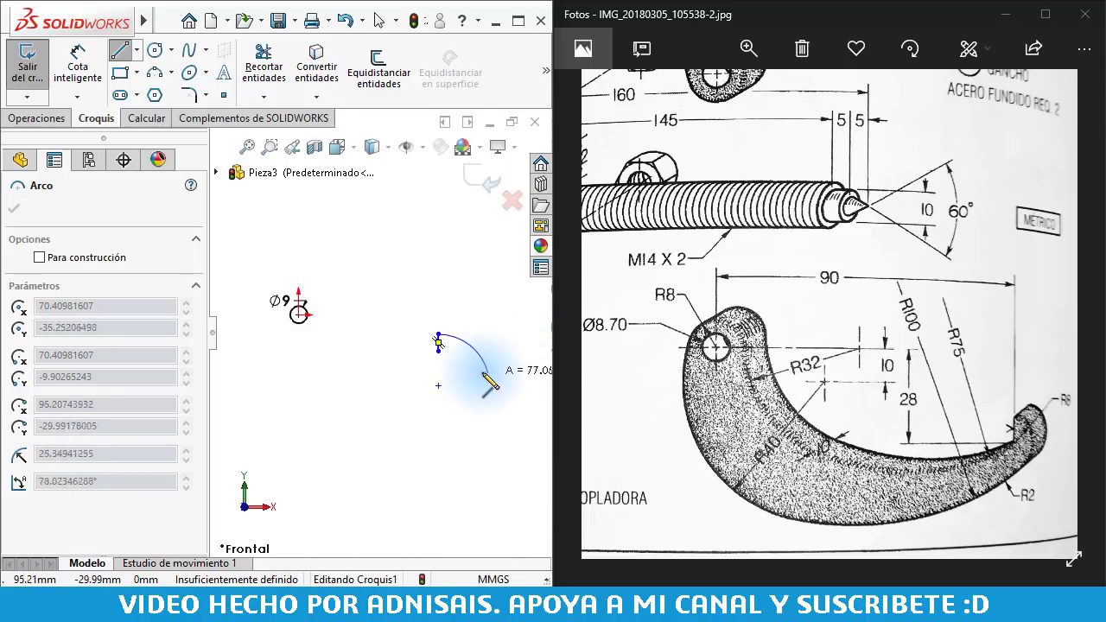
scroll(466, 376, up, 2)
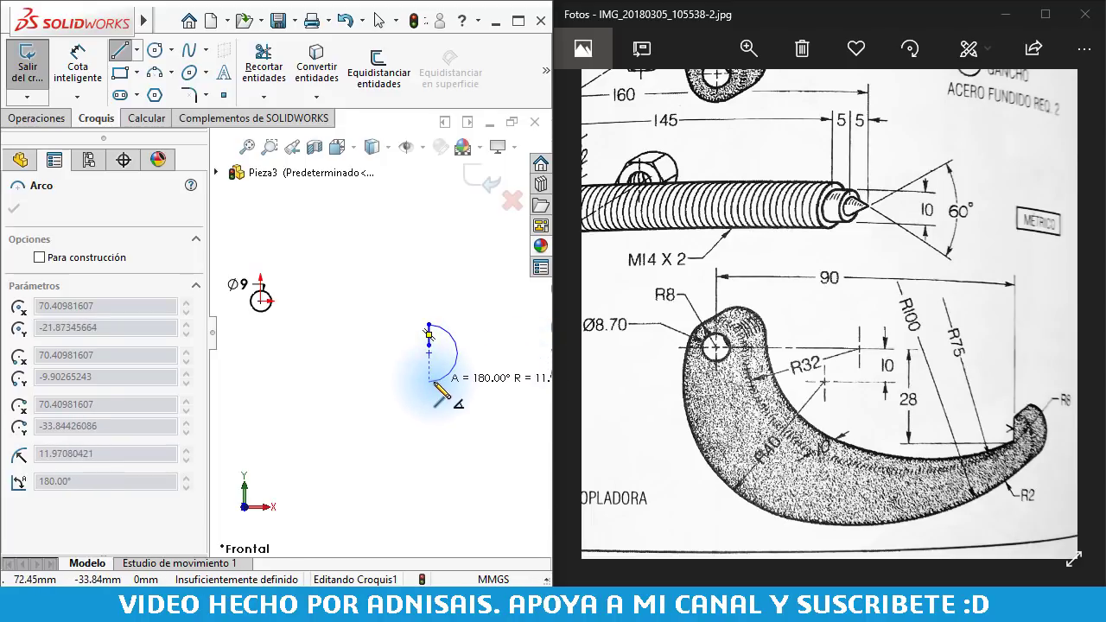
click(432, 381)
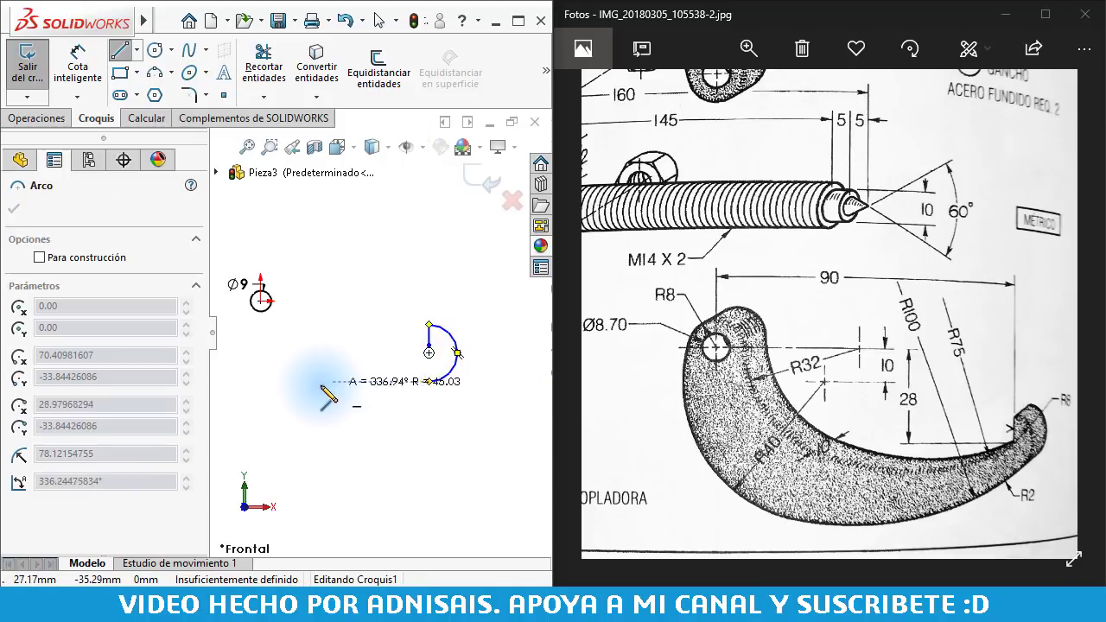
key(z)
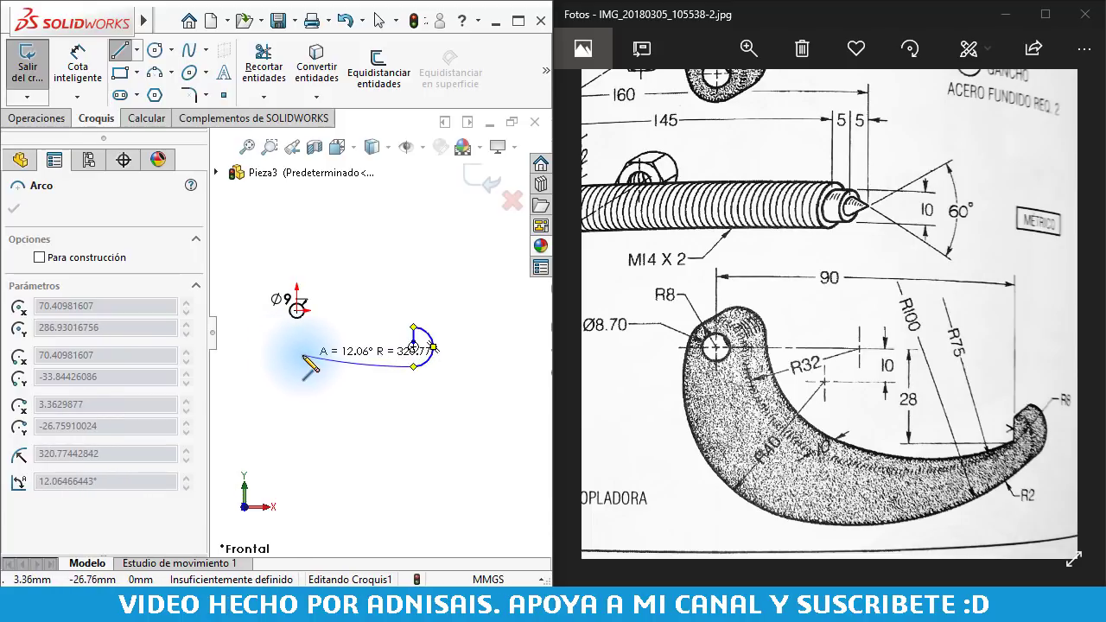
click(304, 356)
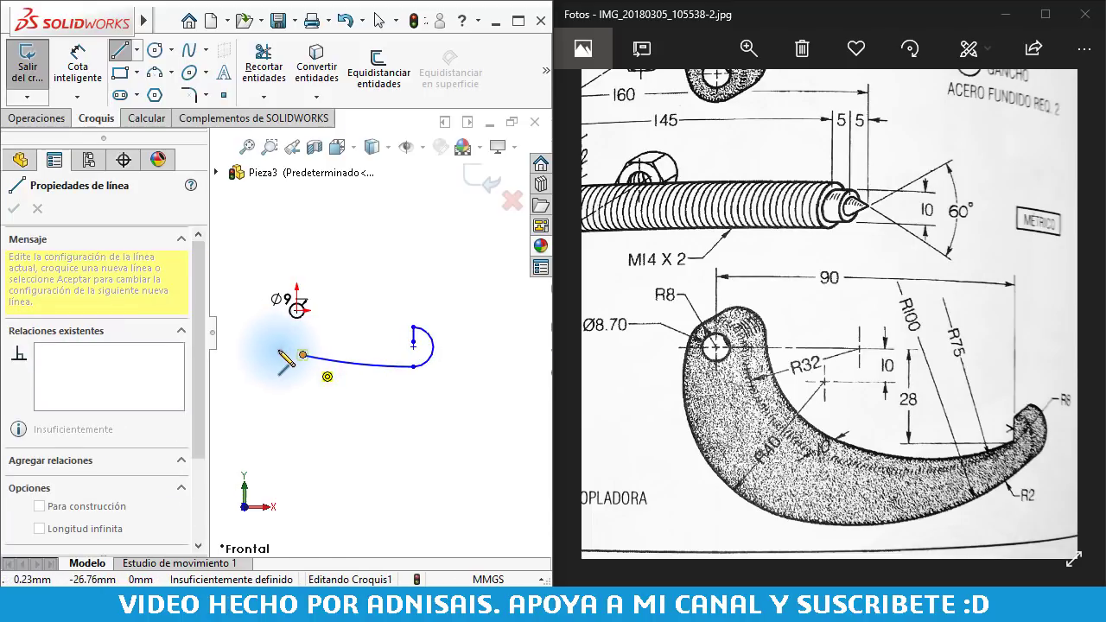
key(a)
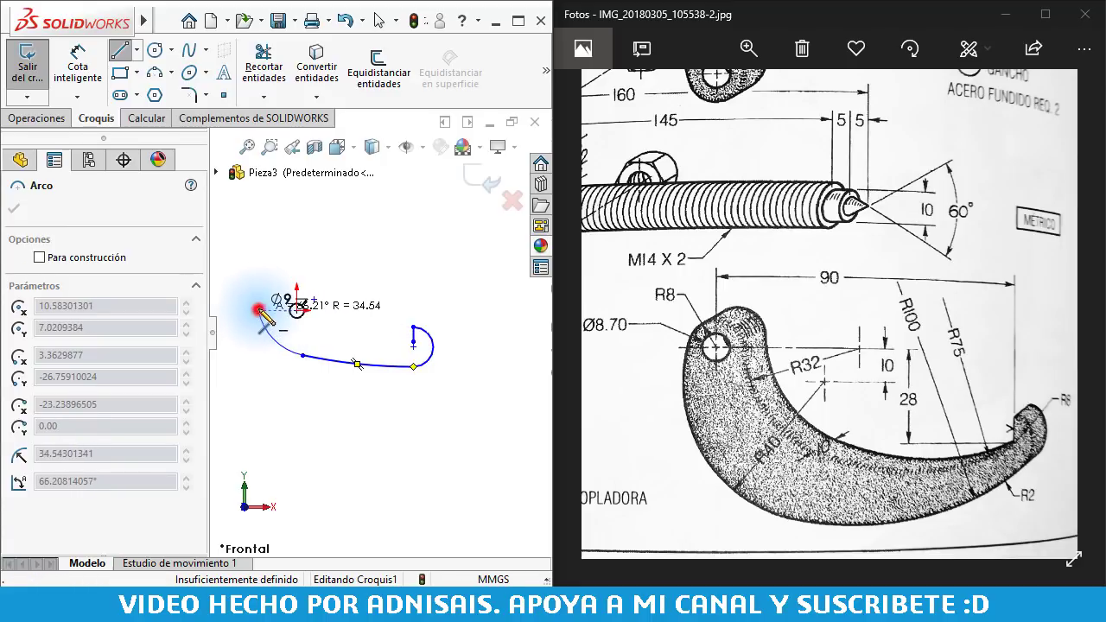
click(259, 310)
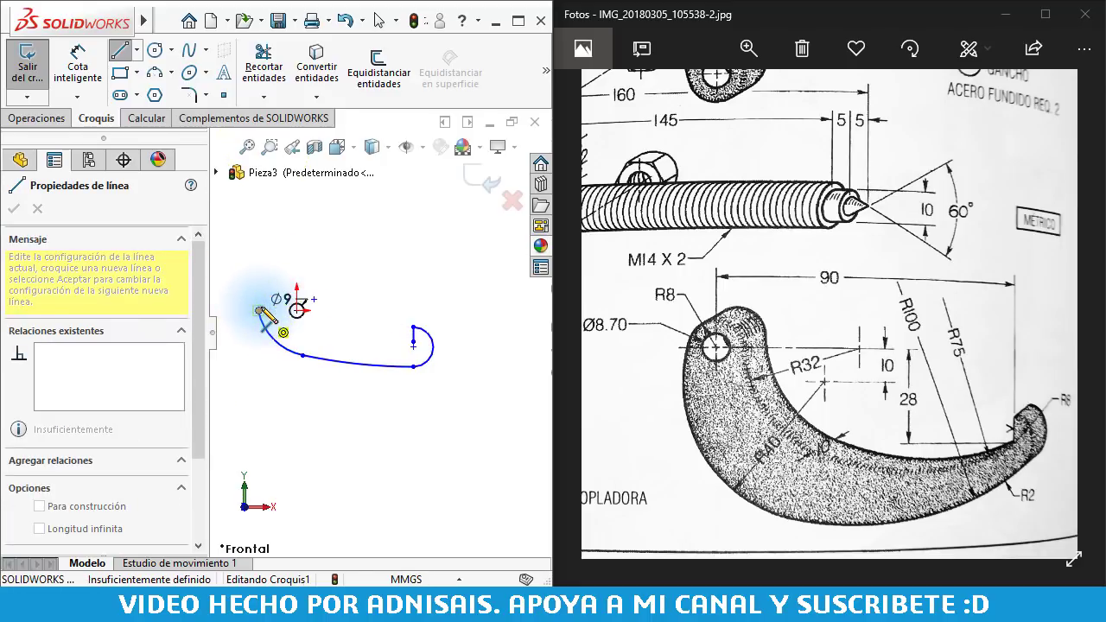
key(a)
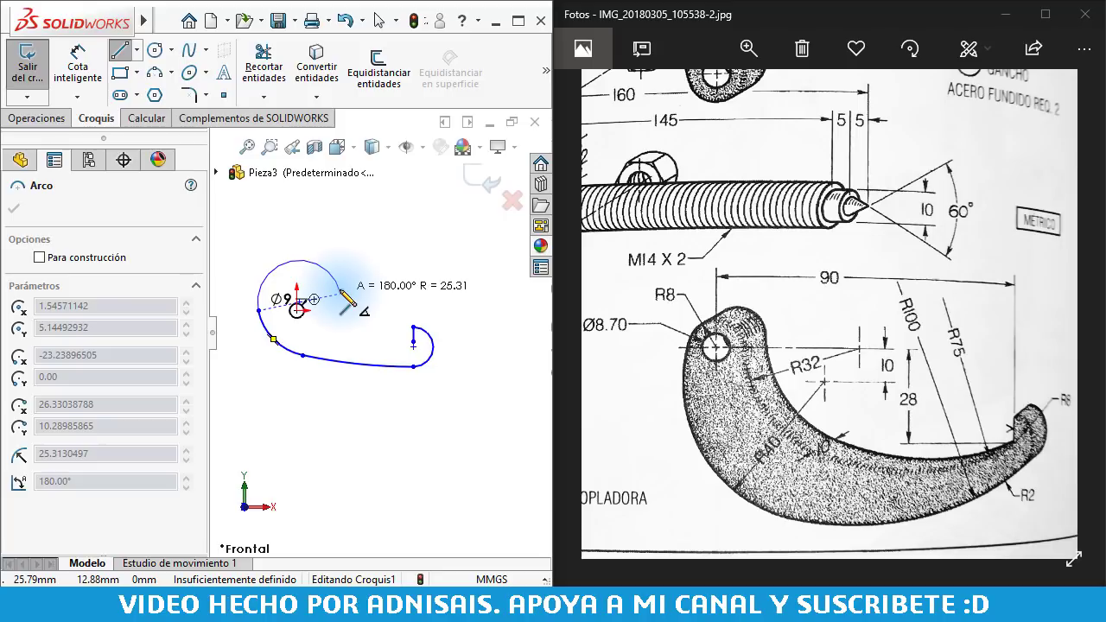
click(341, 294)
key(Escape)
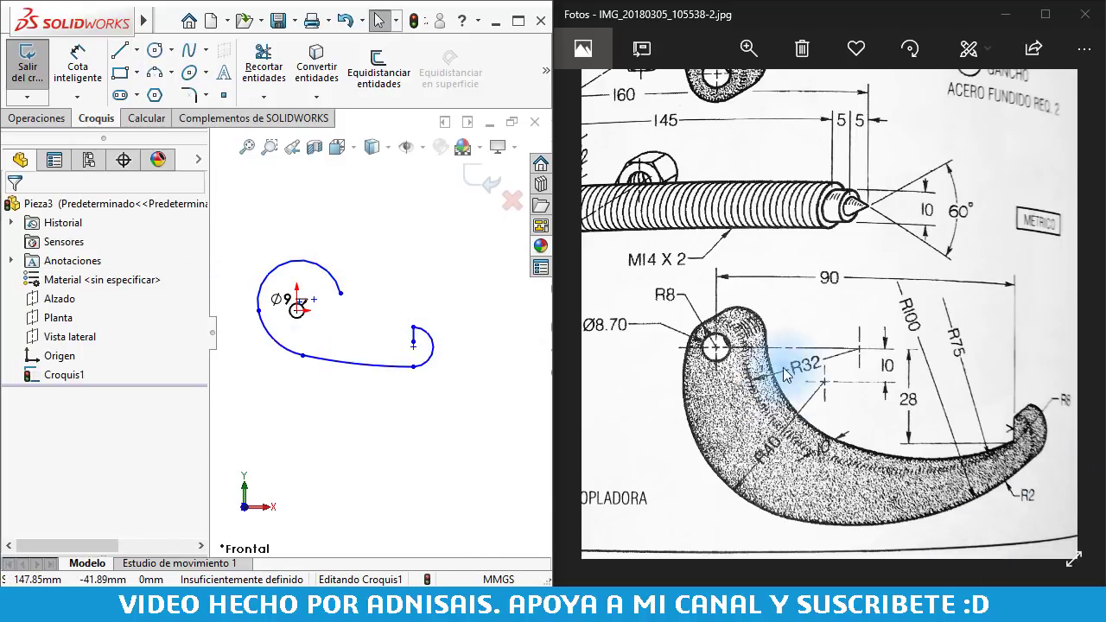
- Merge a hook arc's centre point onto the Ø9 circle's centre
click(318, 440)
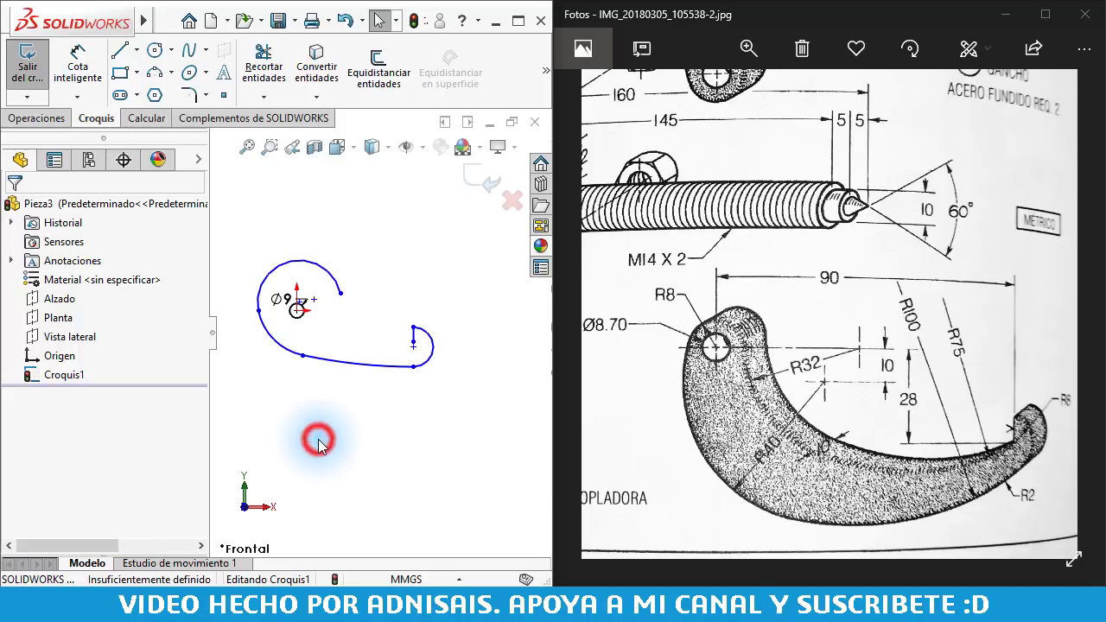
drag(302, 302, 335, 325)
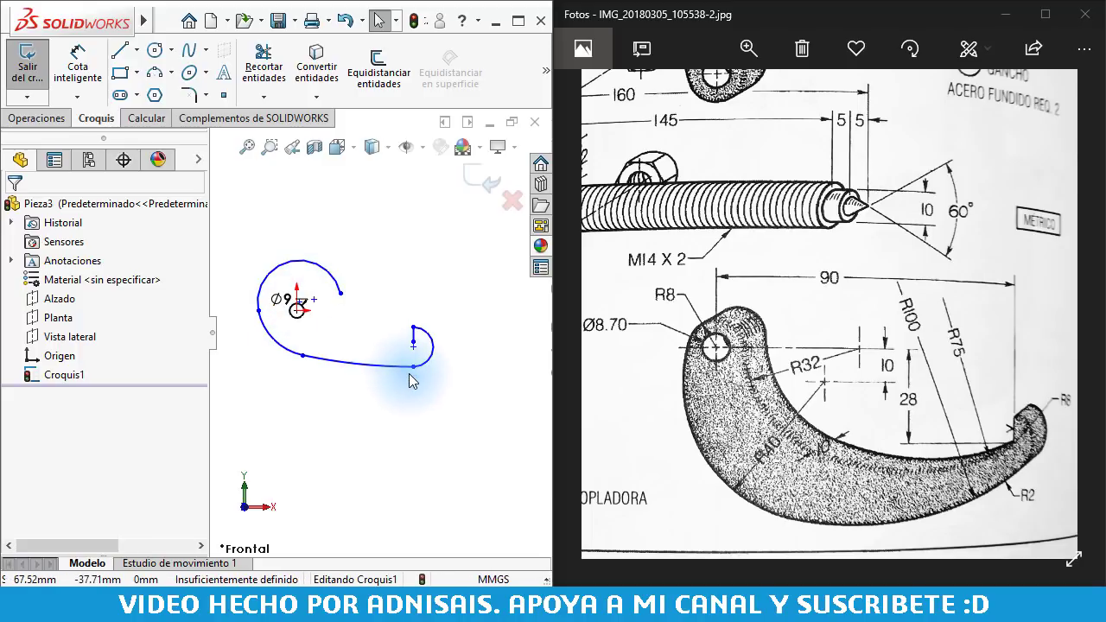
click(343, 302)
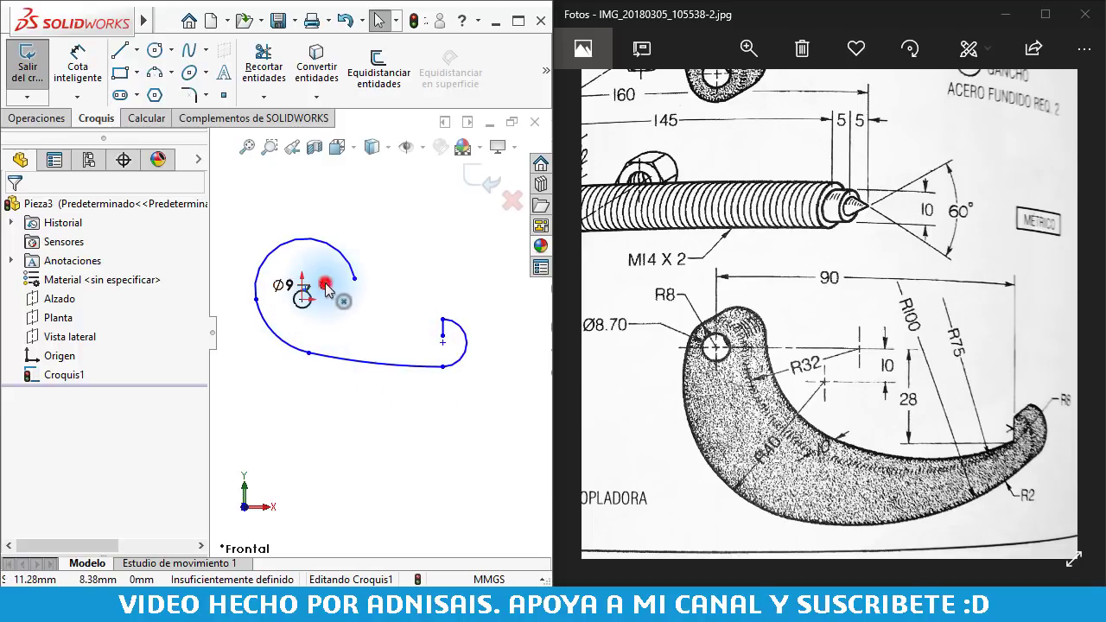
click(324, 285)
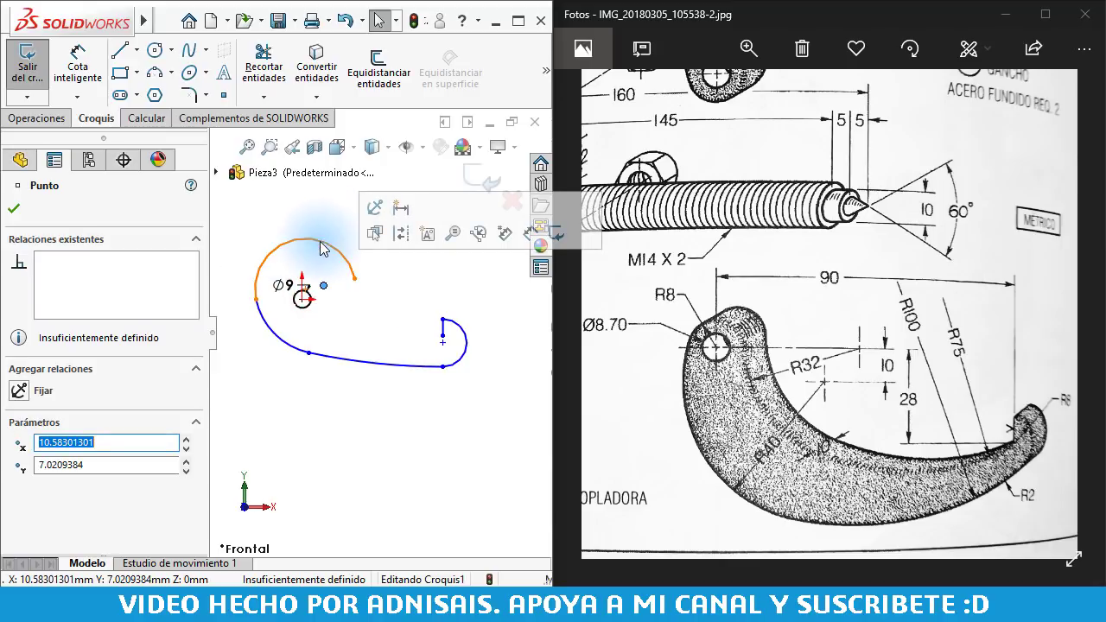
ctrl+click(304, 299)
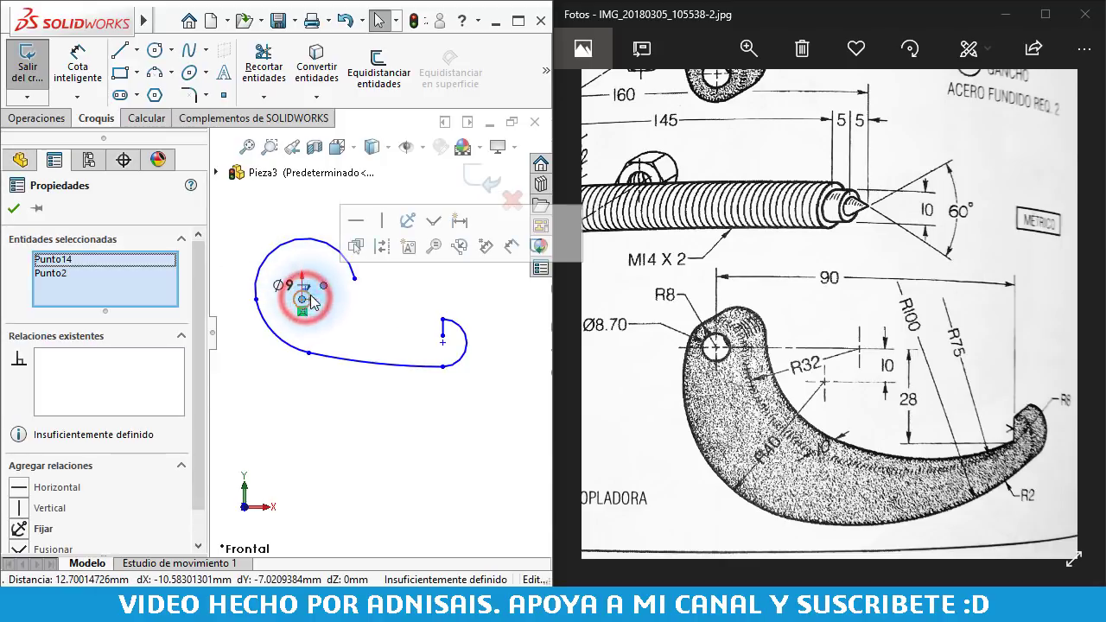
click(435, 222)
click(371, 325)
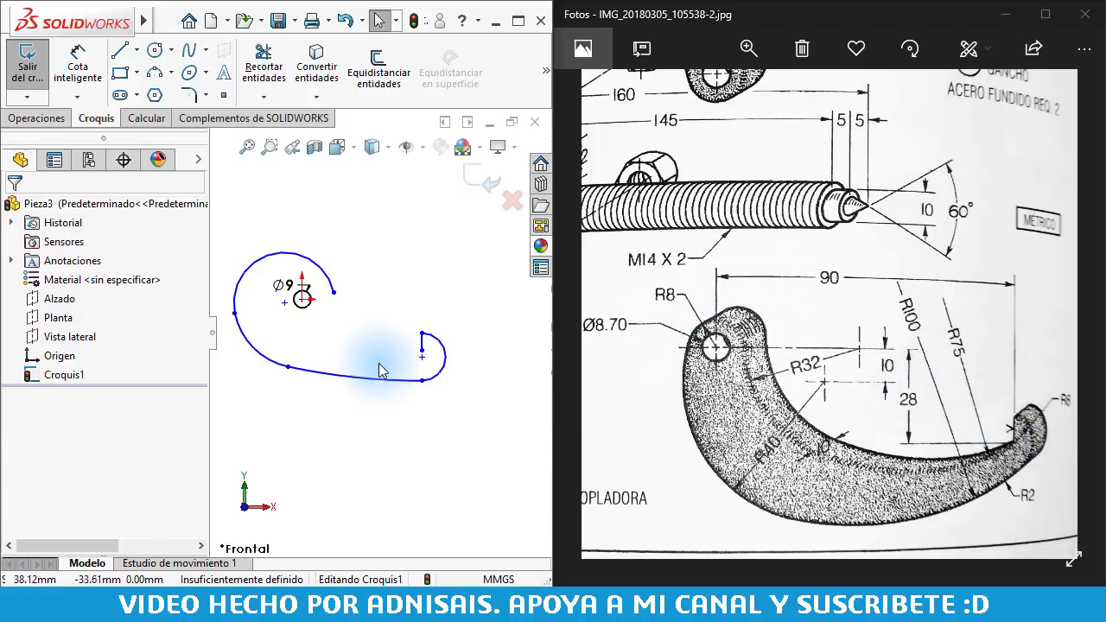
- Select the two hook-tip endpoints, then briefly start and cancel Smart Dimension
scroll(413, 349, down, 1)
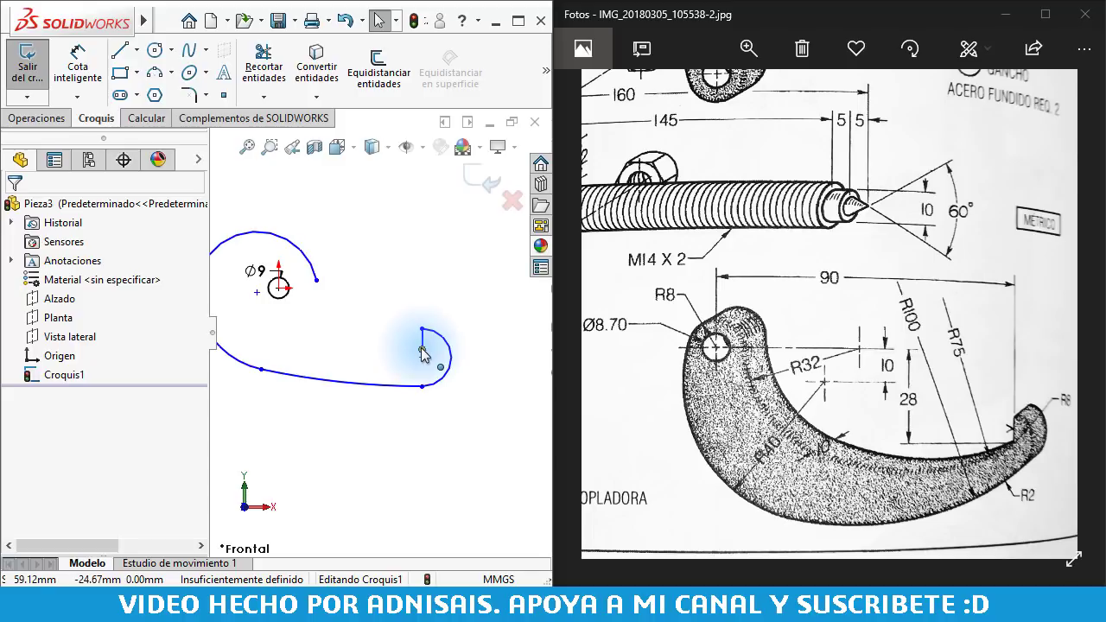
click(421, 349)
ctrl+click(422, 356)
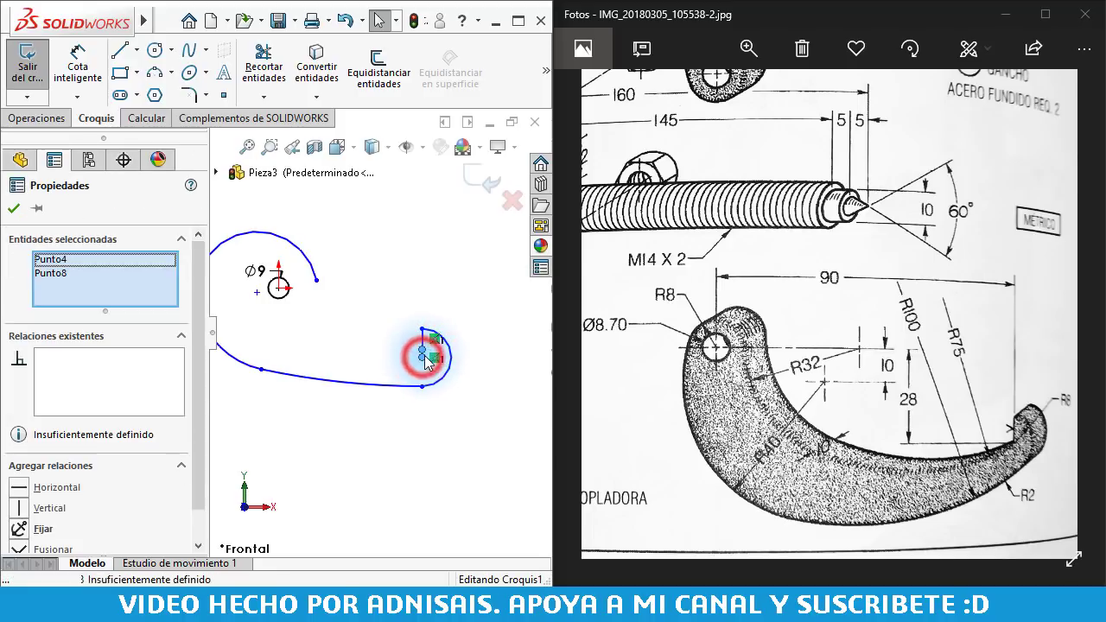
click(419, 271)
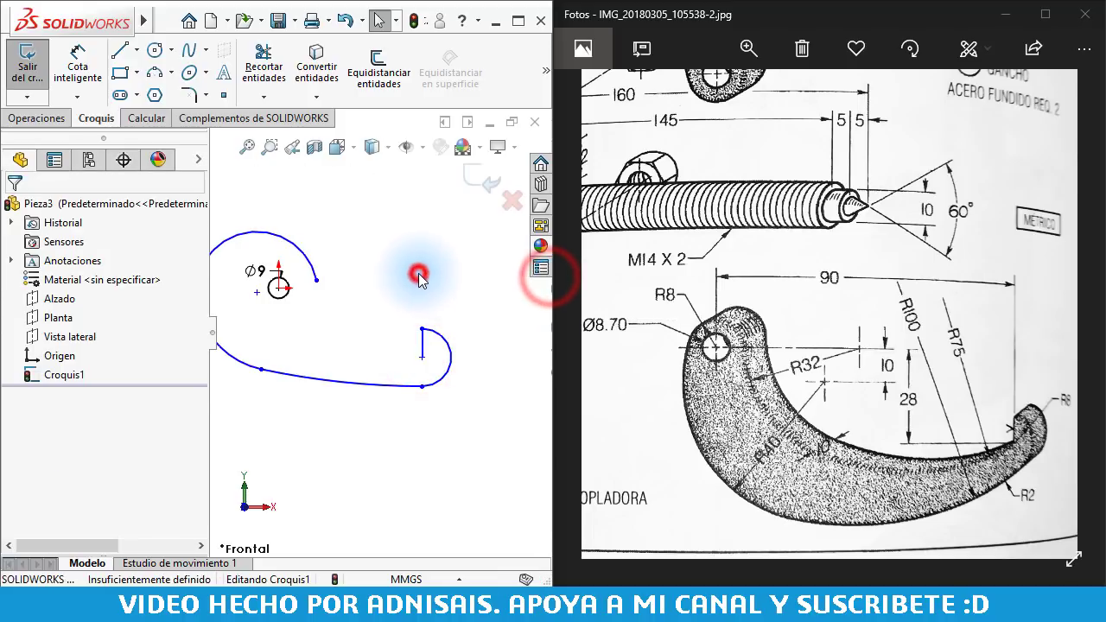
click(78, 73)
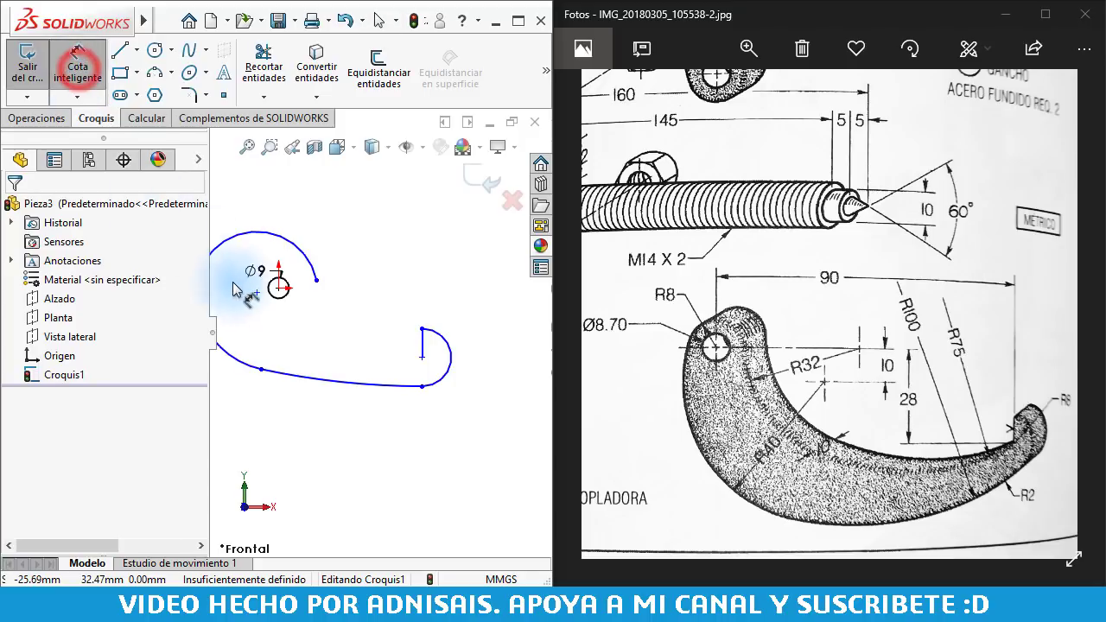
ctrl+middle_drag(303, 301, 331, 310)
scroll(328, 316, down, 2)
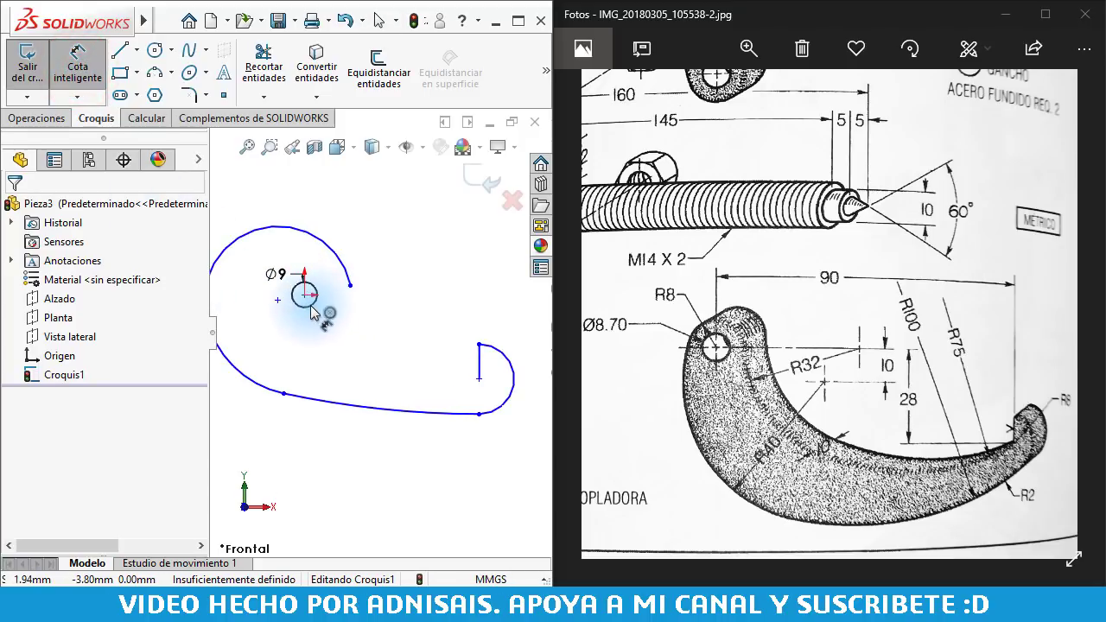
key(Escape)
- Select and clear the lower-left arc and the sketch points near the hole
click(234, 369)
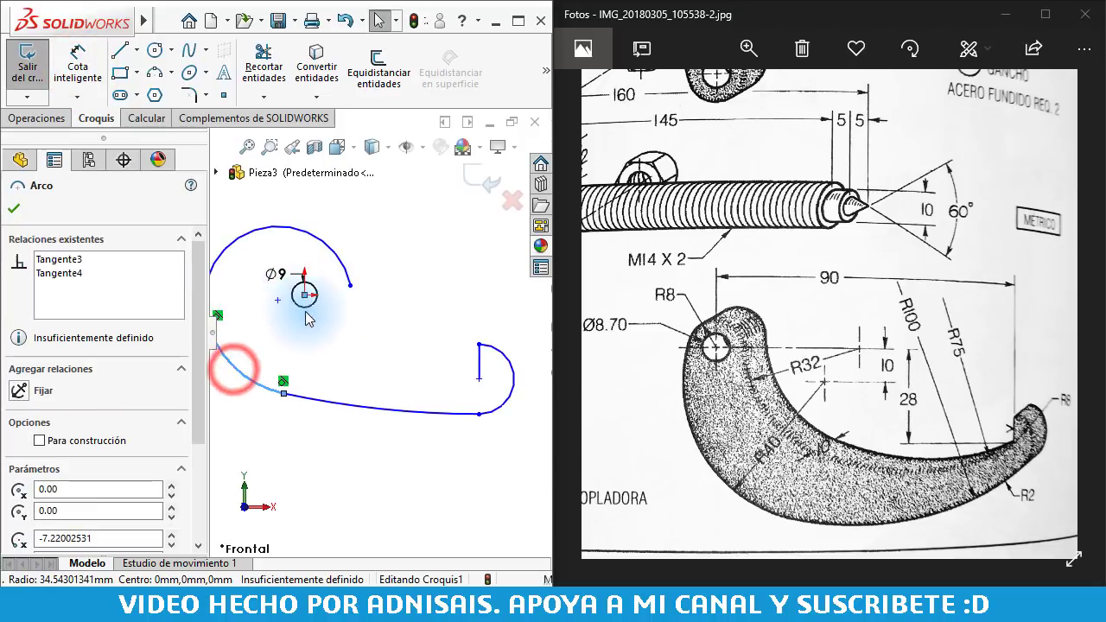
click(395, 383)
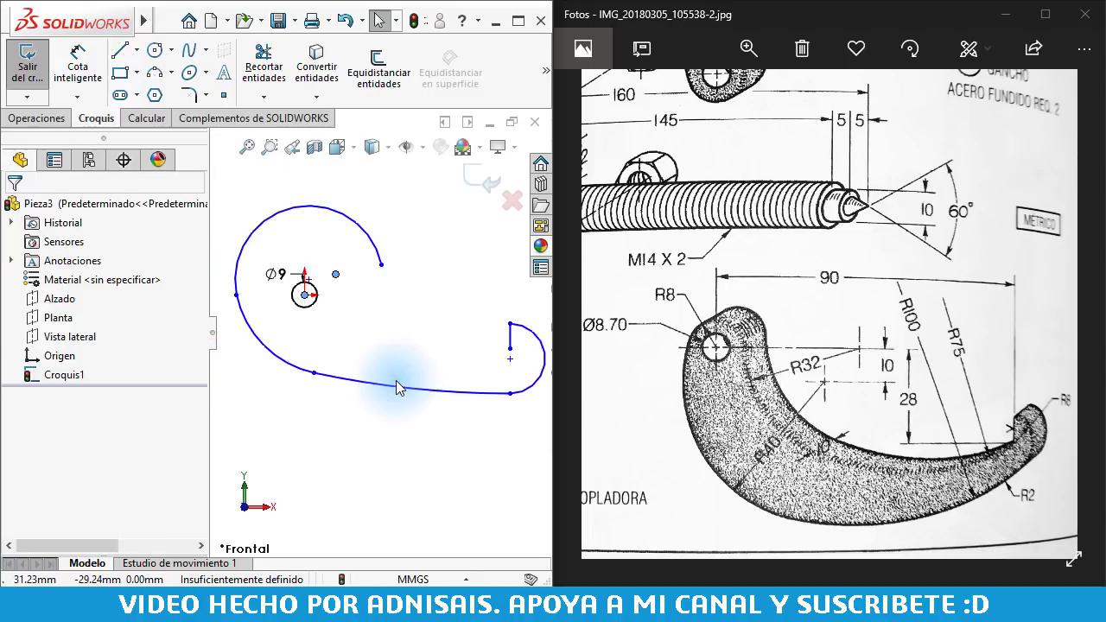
click(352, 309)
click(390, 313)
scroll(317, 291, down, 1)
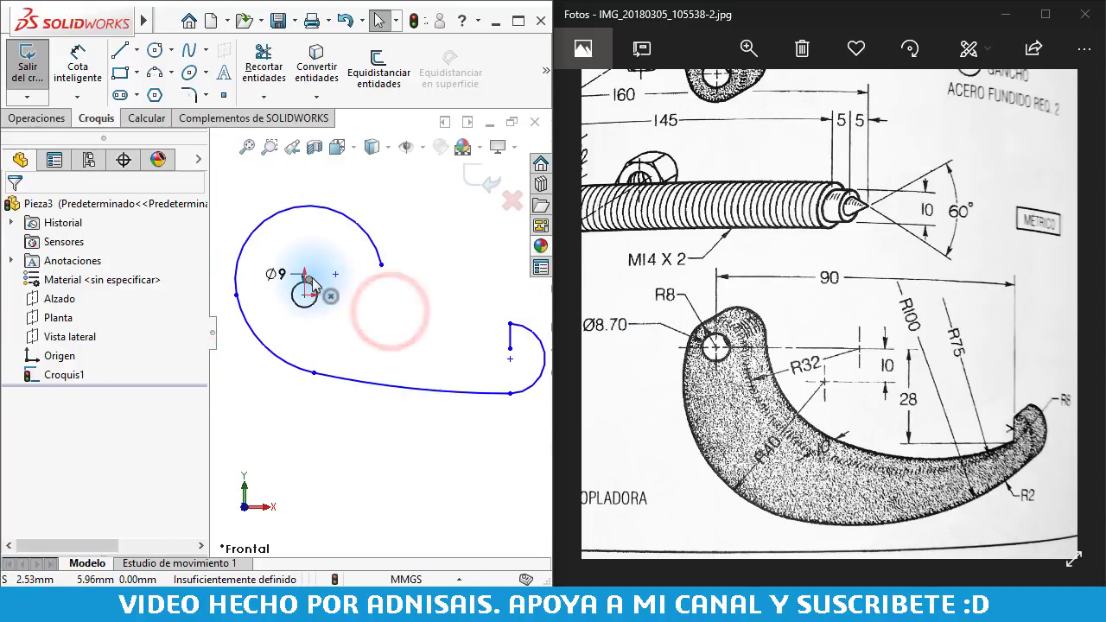
- Merge the remaining arc centre point with the Ø9 circle's centre
click(308, 279)
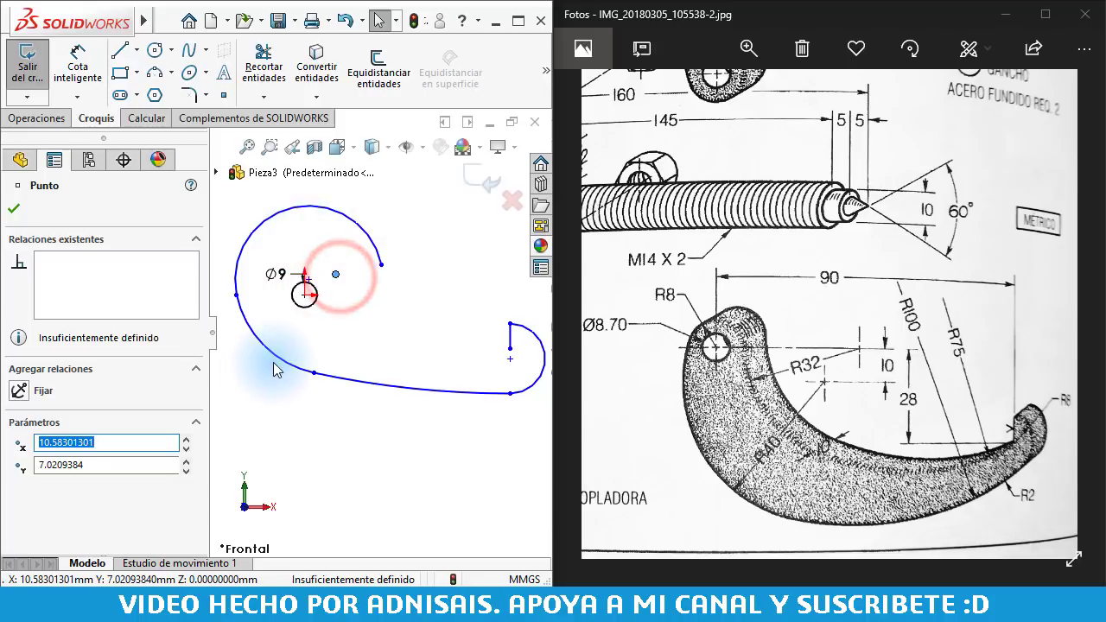
click(336, 349)
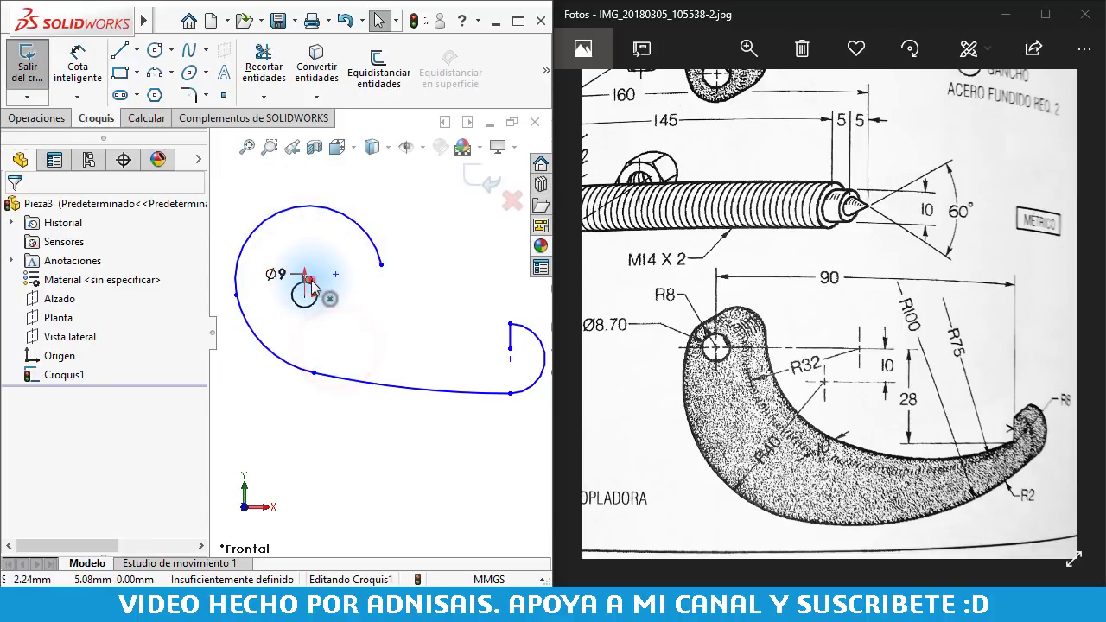
click(309, 279)
ctrl+click(305, 295)
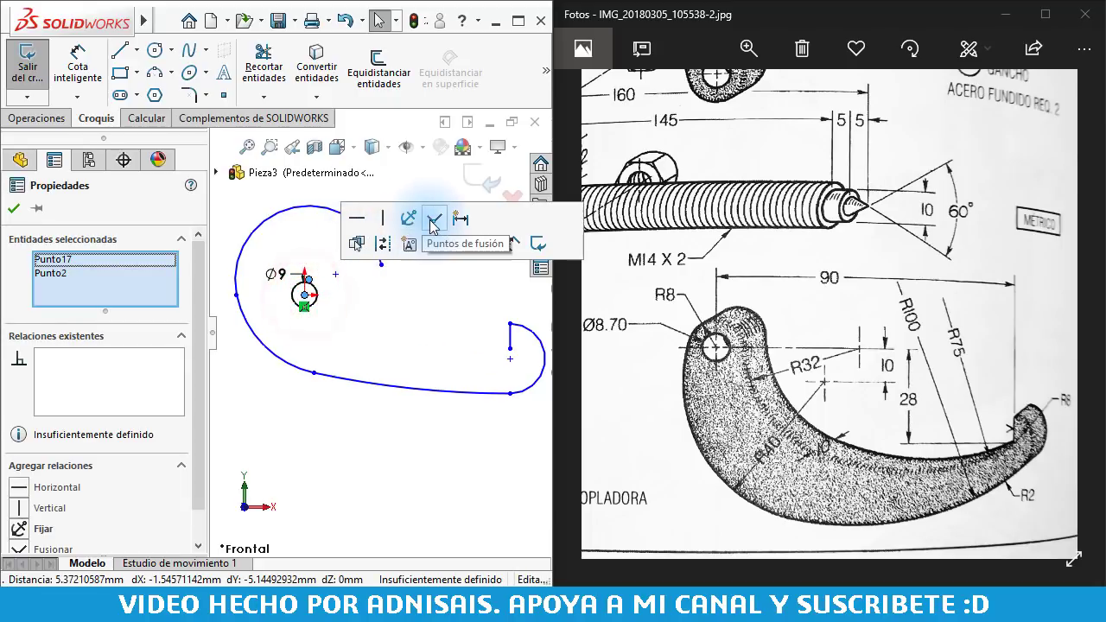
click(432, 221)
click(420, 328)
- Merge the two loose endpoints at the hook tip into one point
click(503, 373)
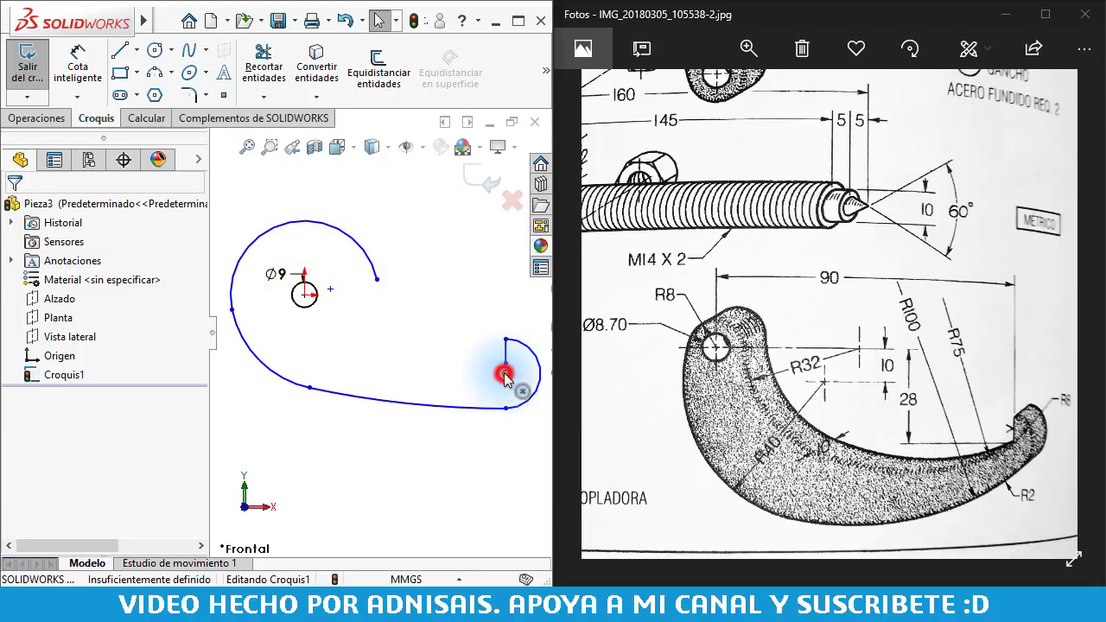
ctrl+click(506, 362)
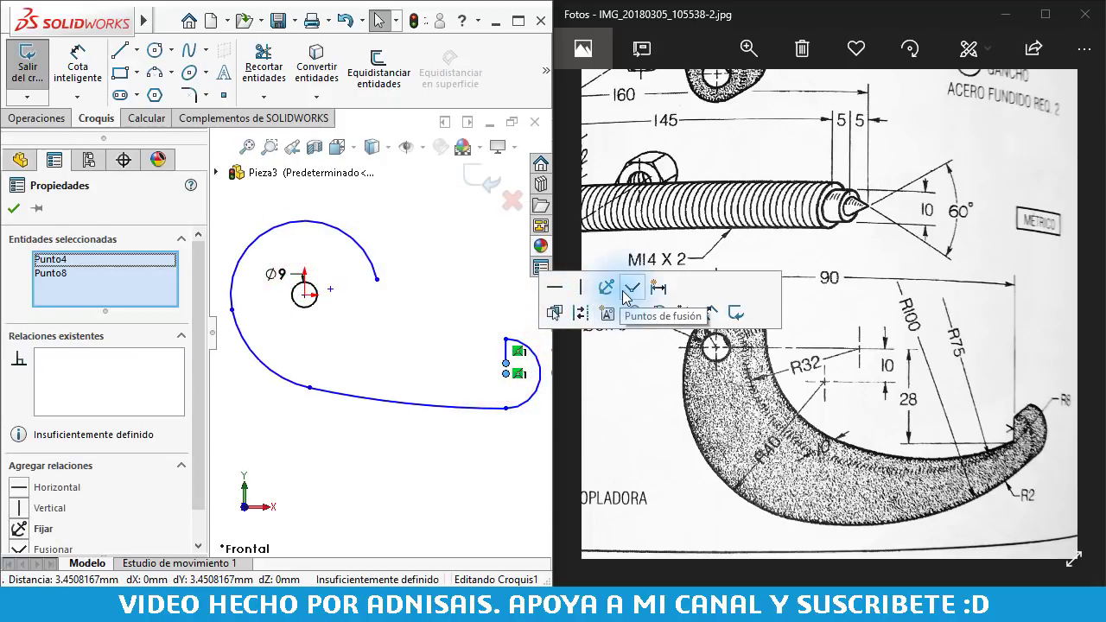
click(631, 288)
click(456, 320)
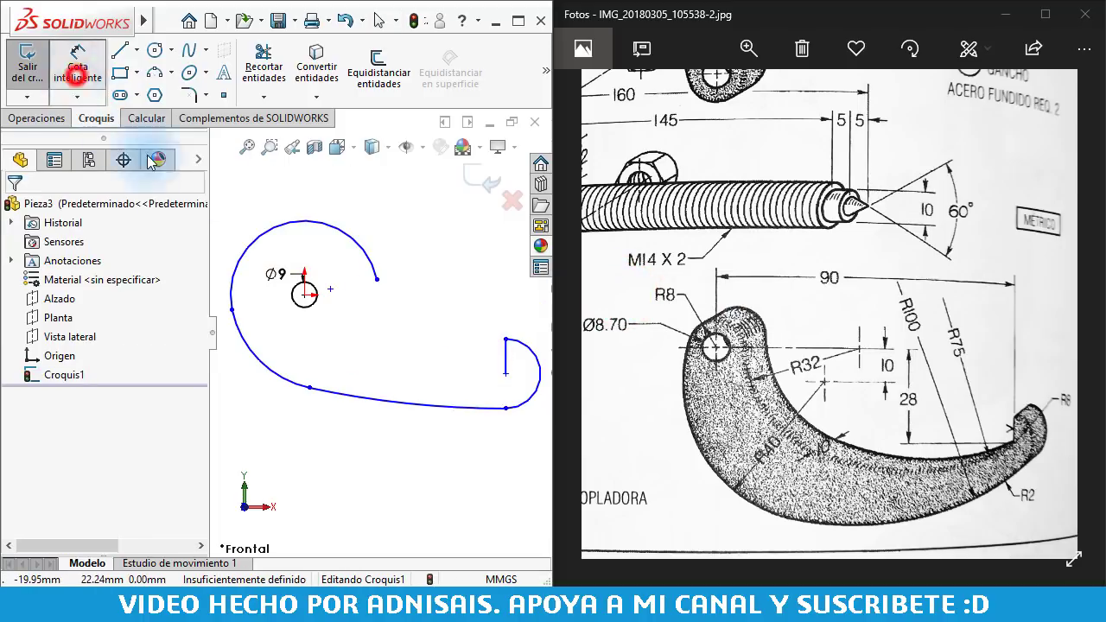
- Dimension the tip line 90 mm horizontally from the hole centre
click(505, 357)
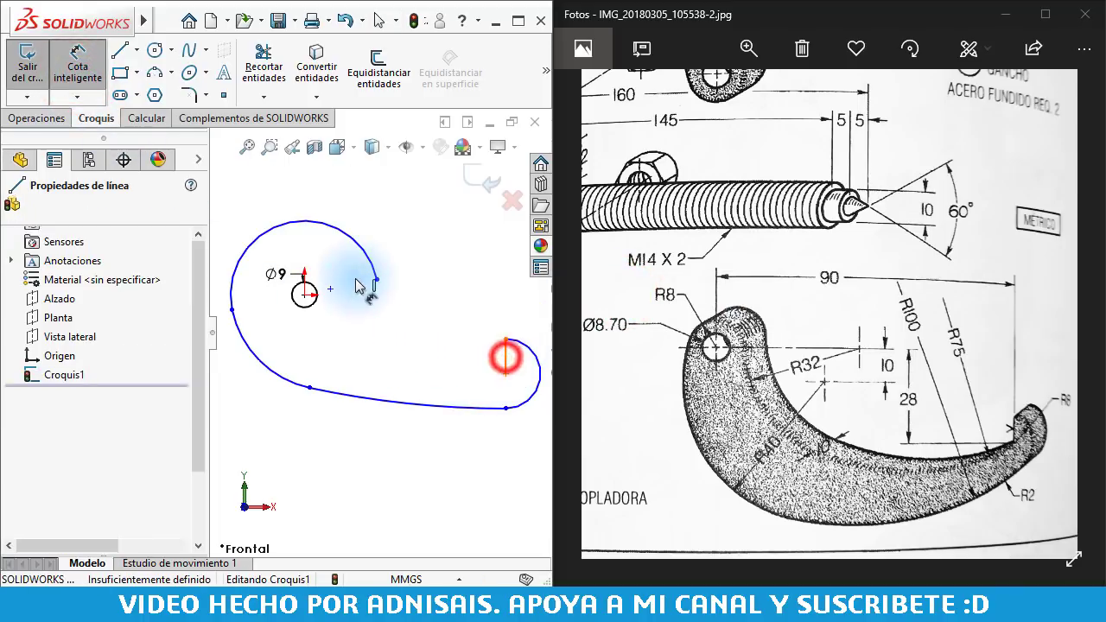
click(303, 294)
click(393, 218)
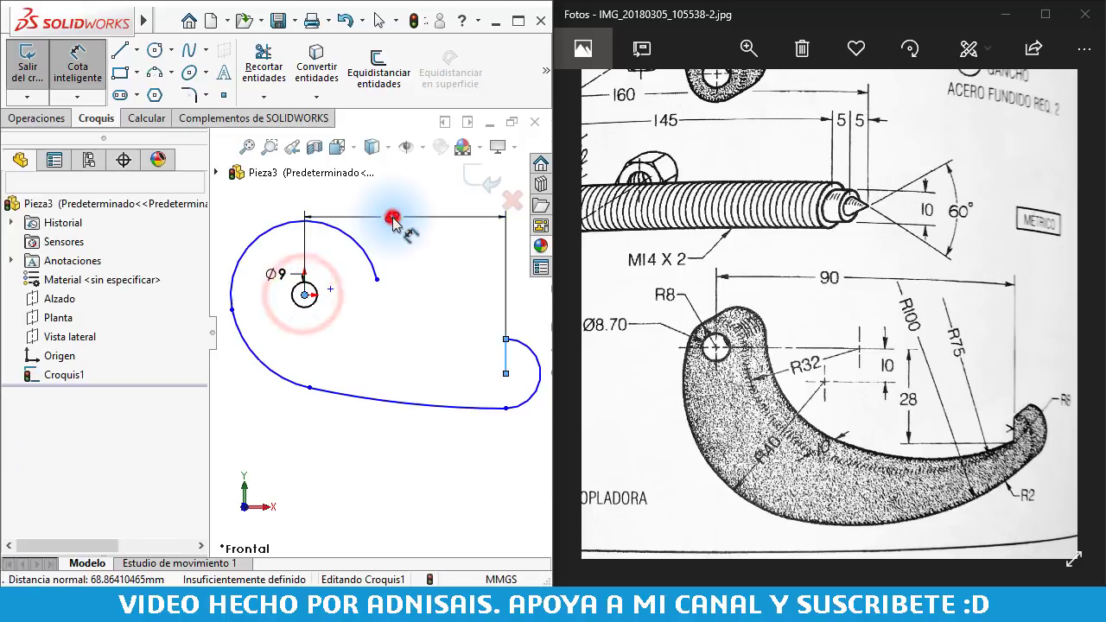
text(90)
key(Return)
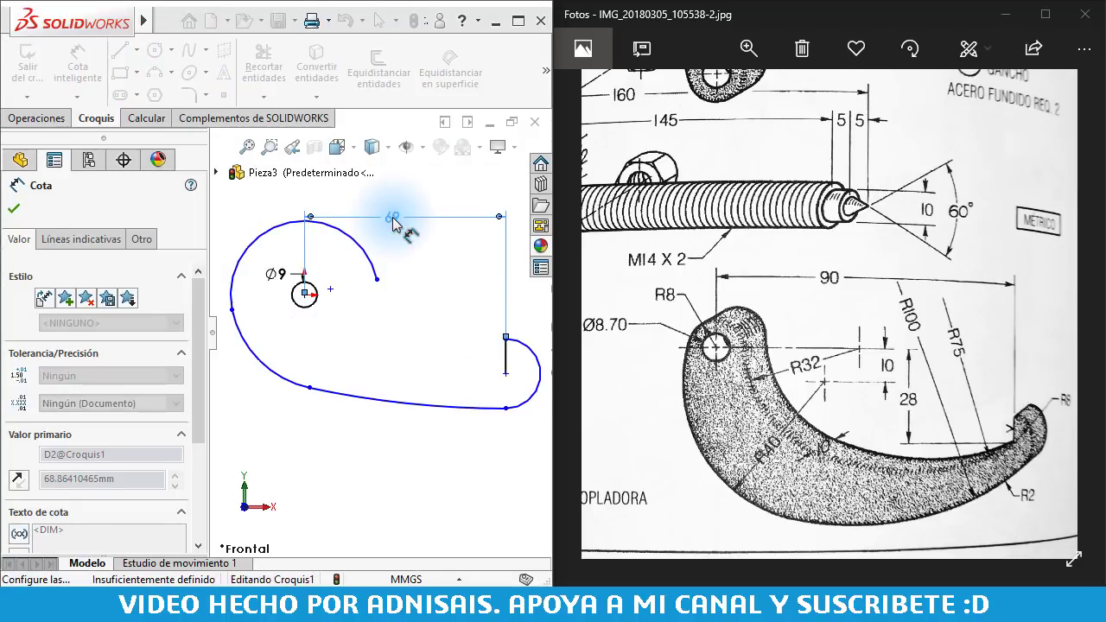
click(424, 279)
scroll(449, 328, up, 3)
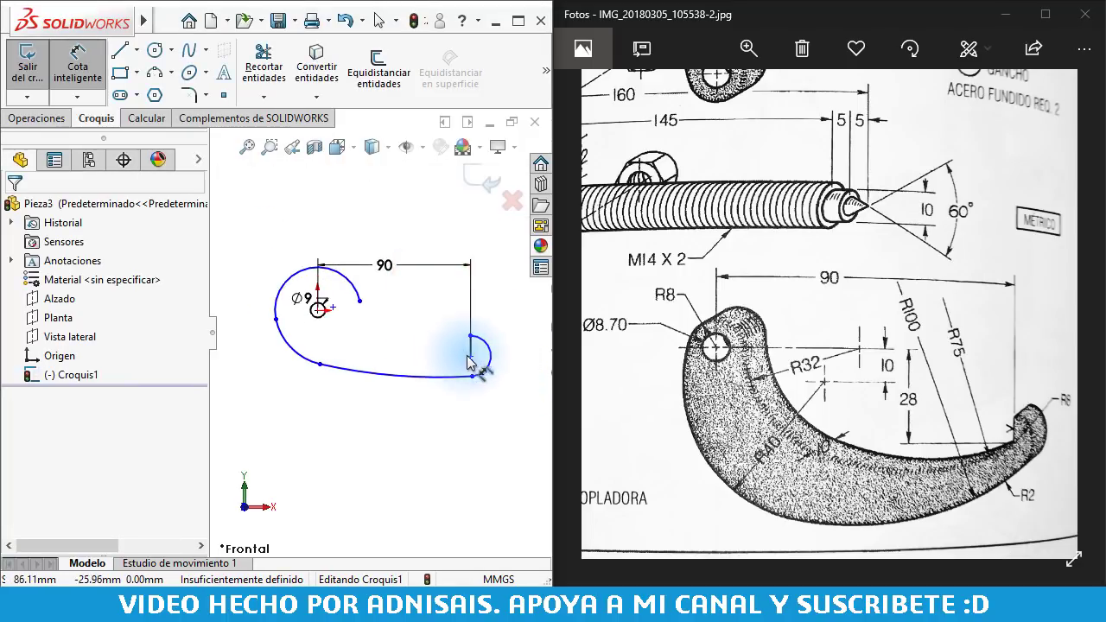
- Dimension the tip line's endpoint 28 mm vertically from the hole centre
click(471, 356)
click(318, 309)
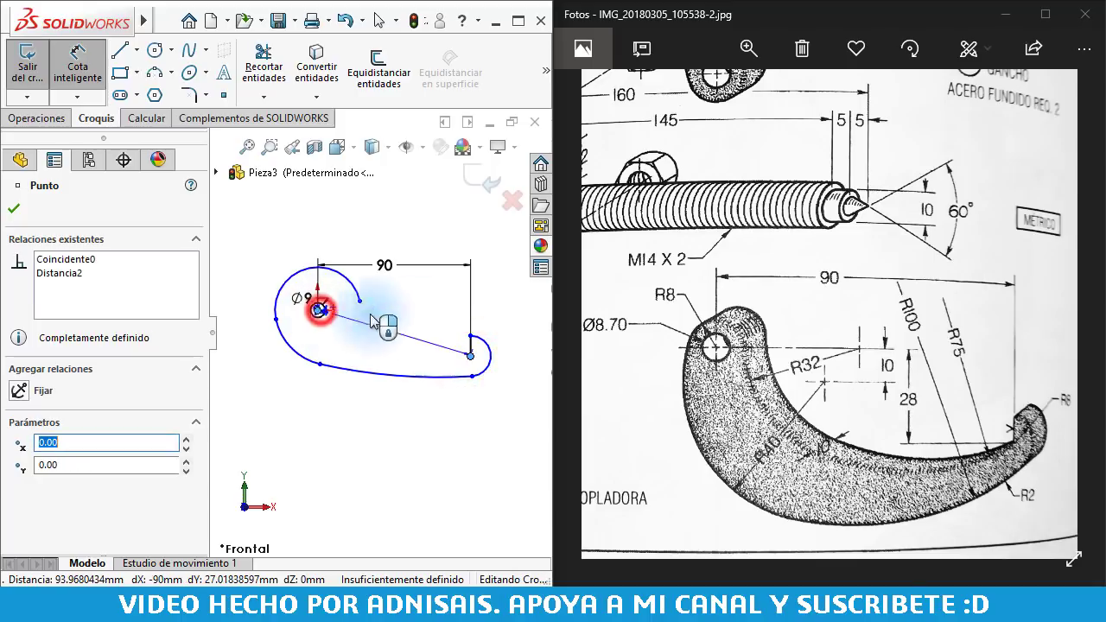
click(508, 333)
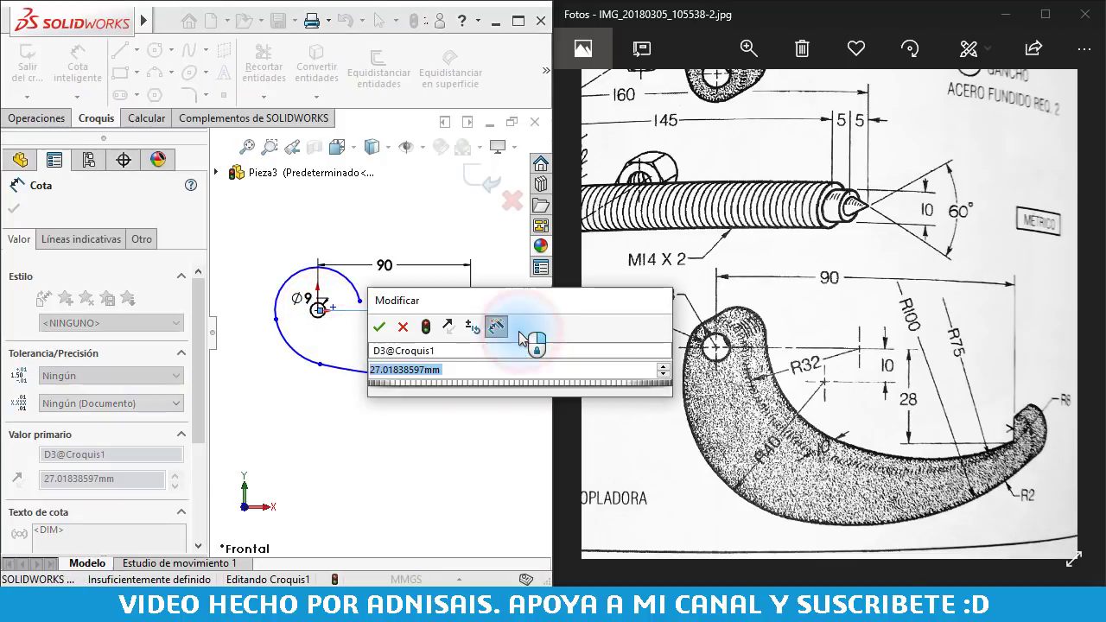
text(28)
key(Return)
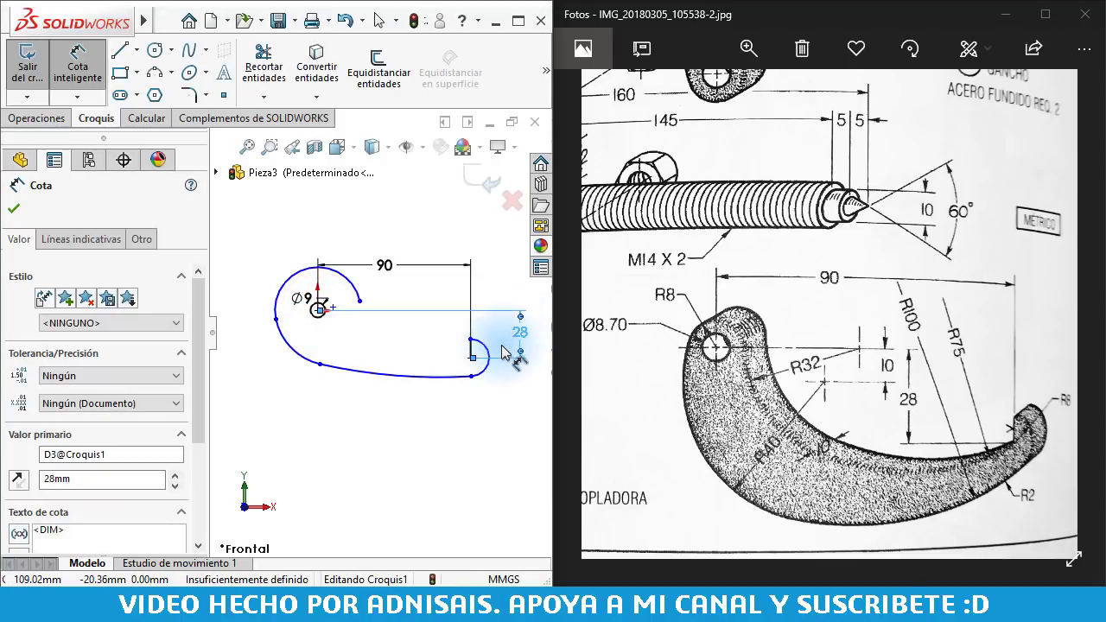
- Give the tip arc and the top-left arc both an R8 radius
click(489, 352)
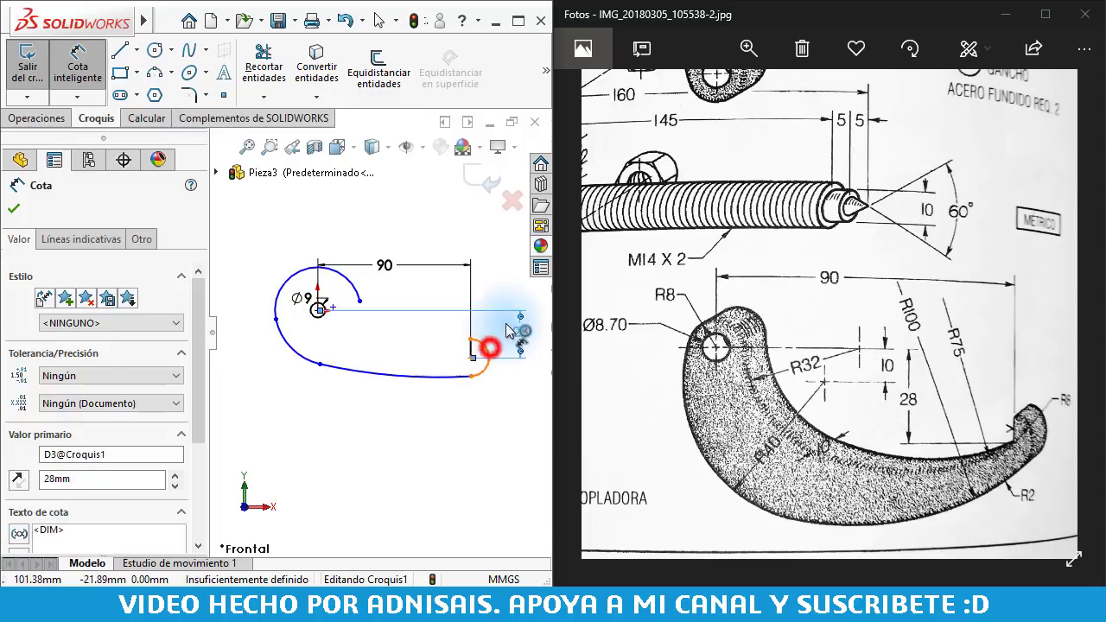
click(514, 300)
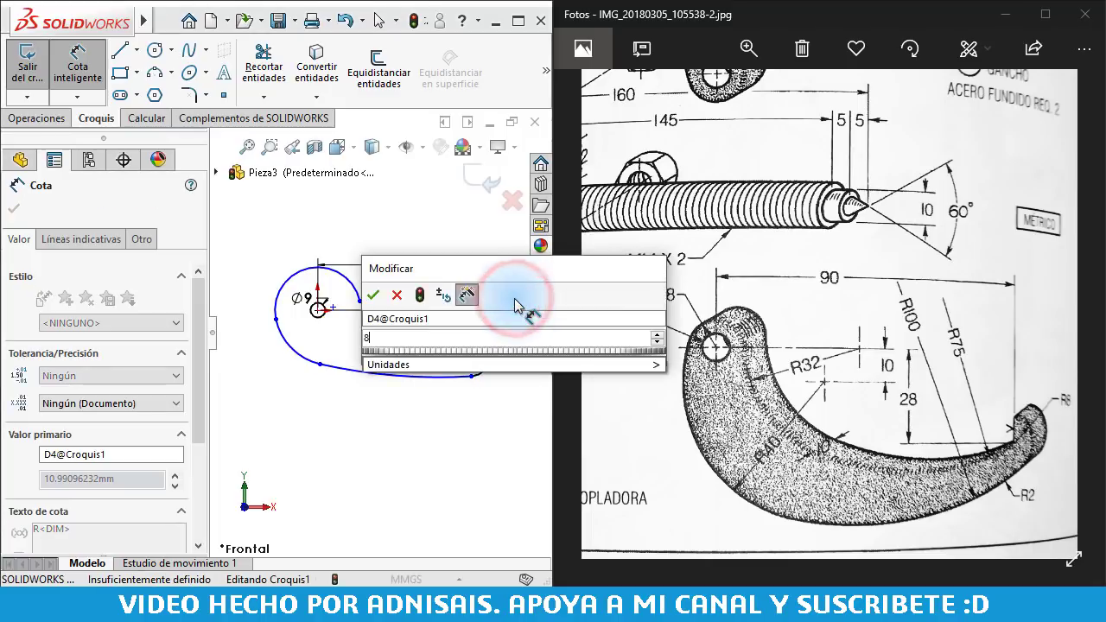
text(8)
key(Return)
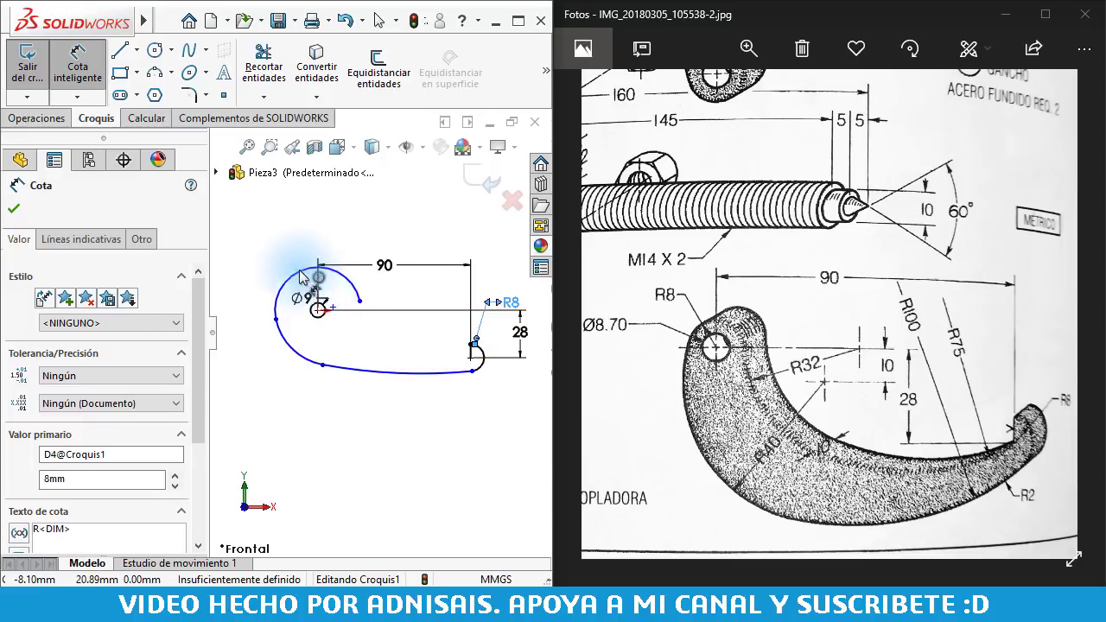
click(293, 273)
click(272, 253)
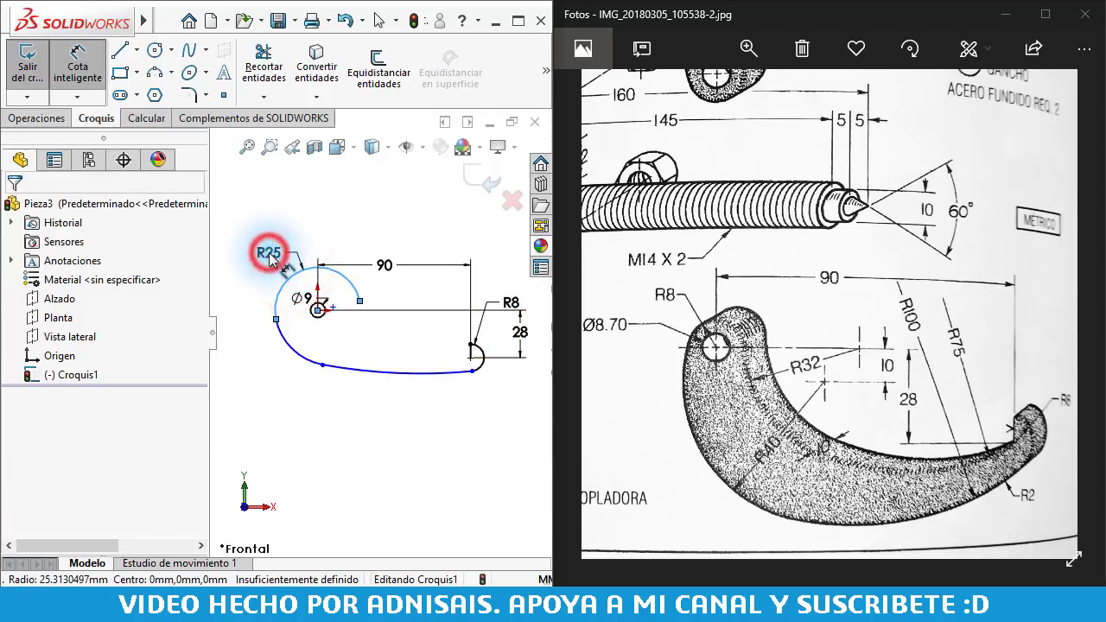
text(8)
key(Return)
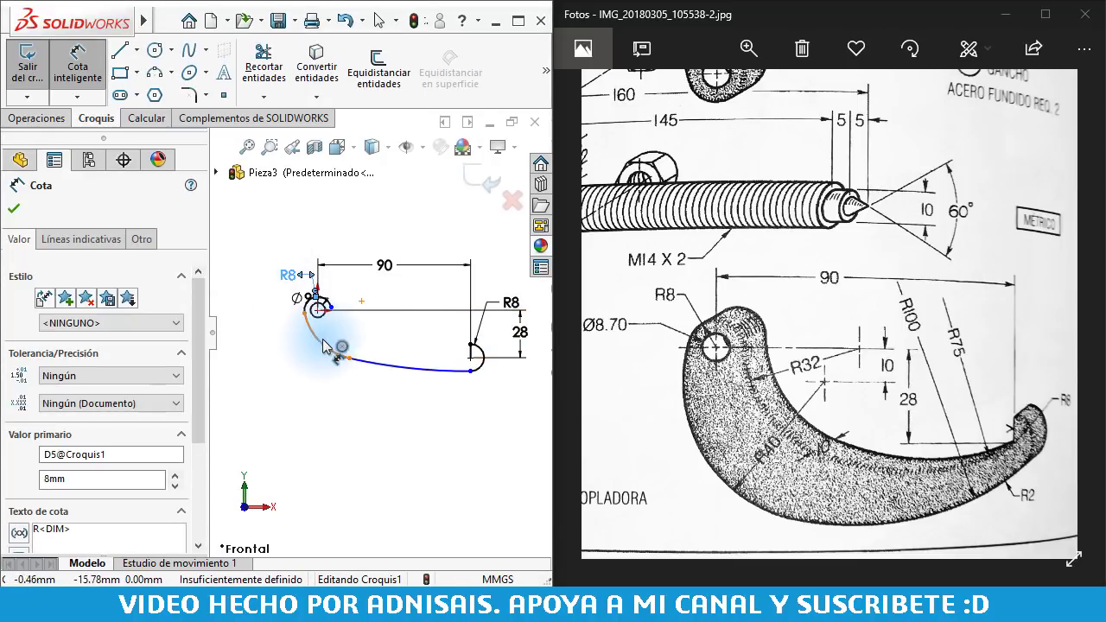
- Dimension the lower-left arc R40 and the bottom arc R100
click(329, 344)
click(291, 382)
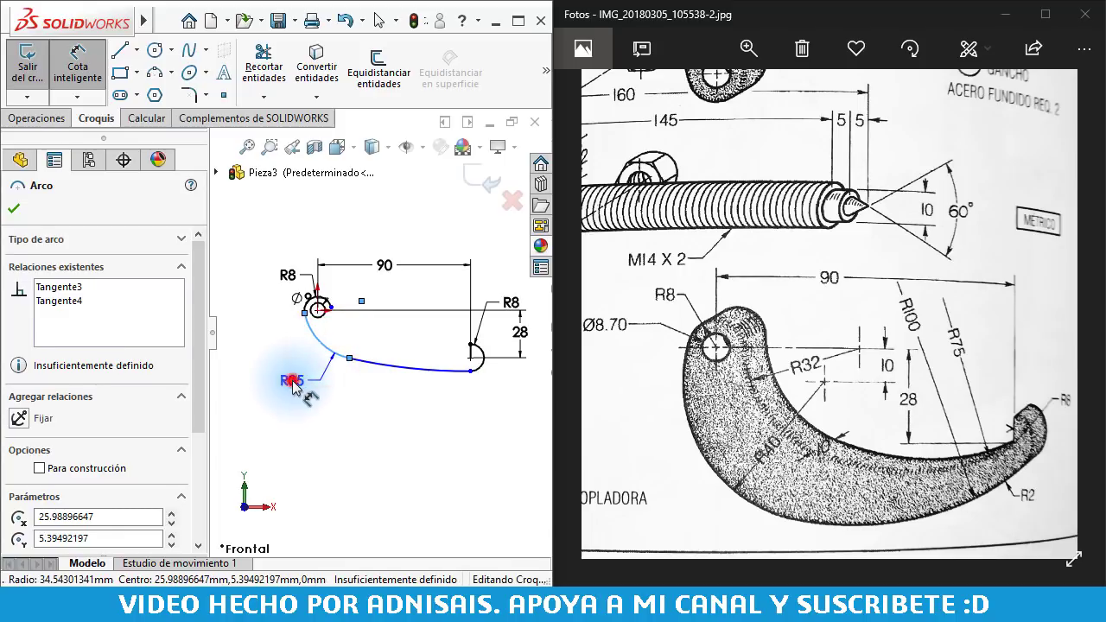
text(40)
key(Return)
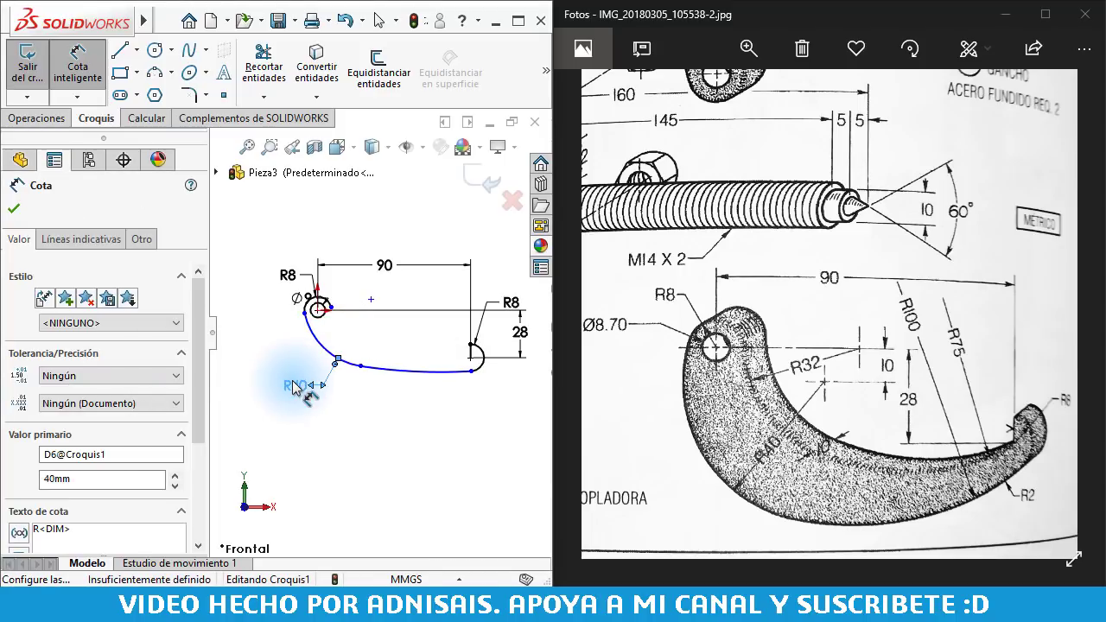
click(390, 378)
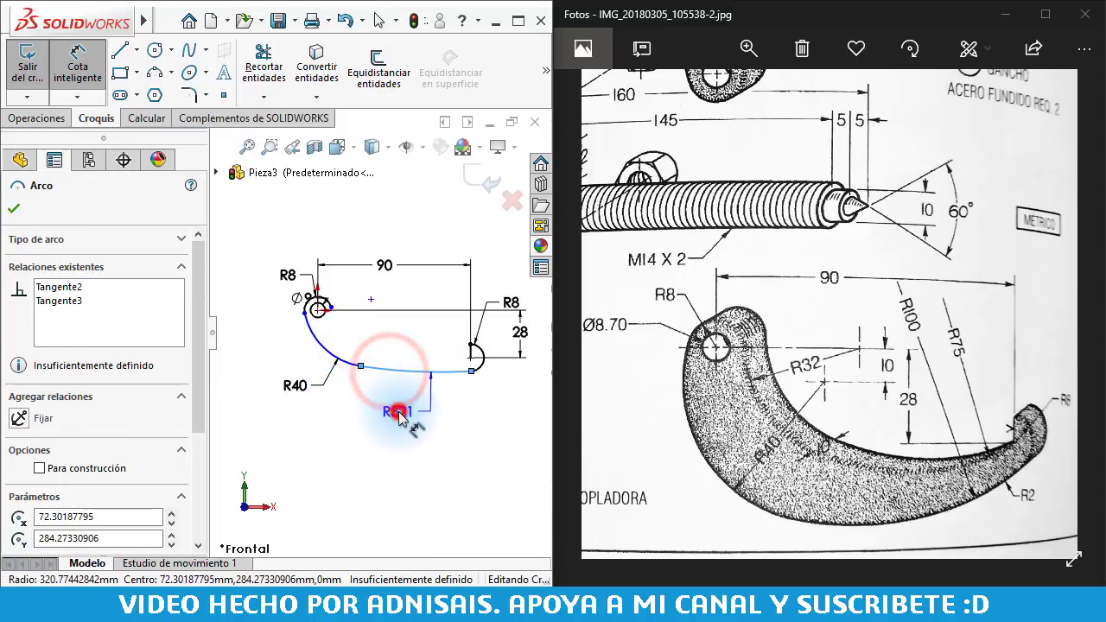
click(399, 412)
text(100)
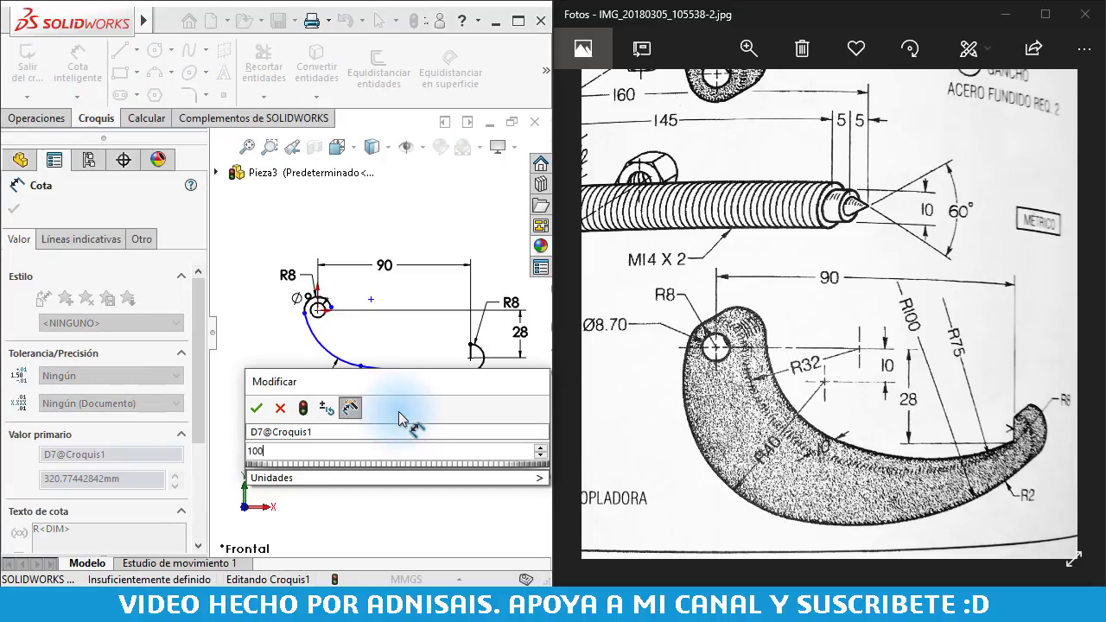
key(Return)
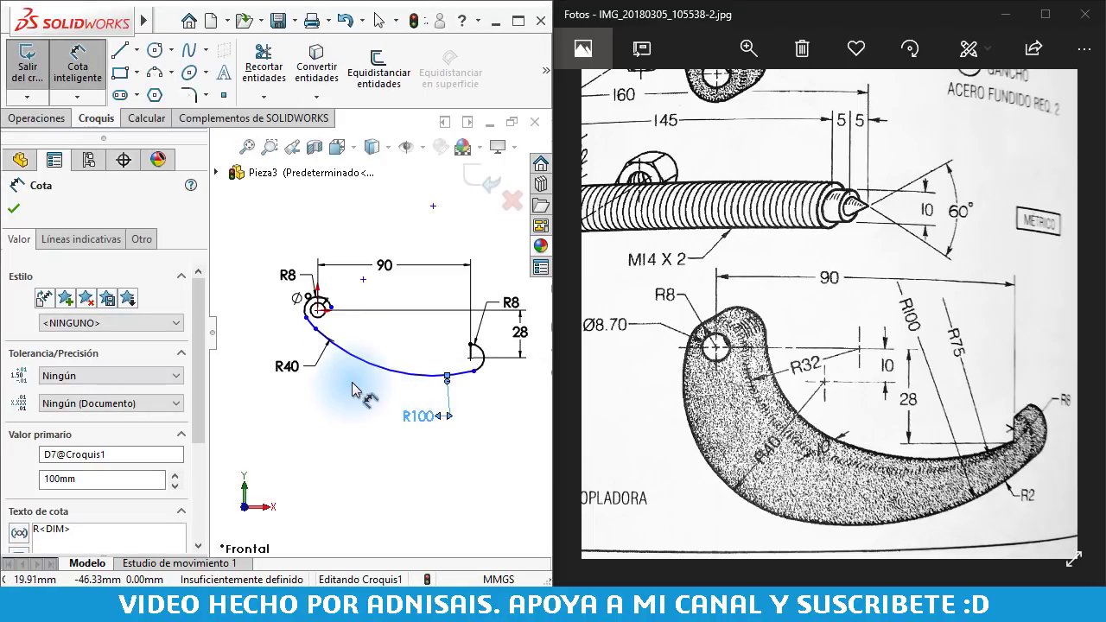
key(Escape)
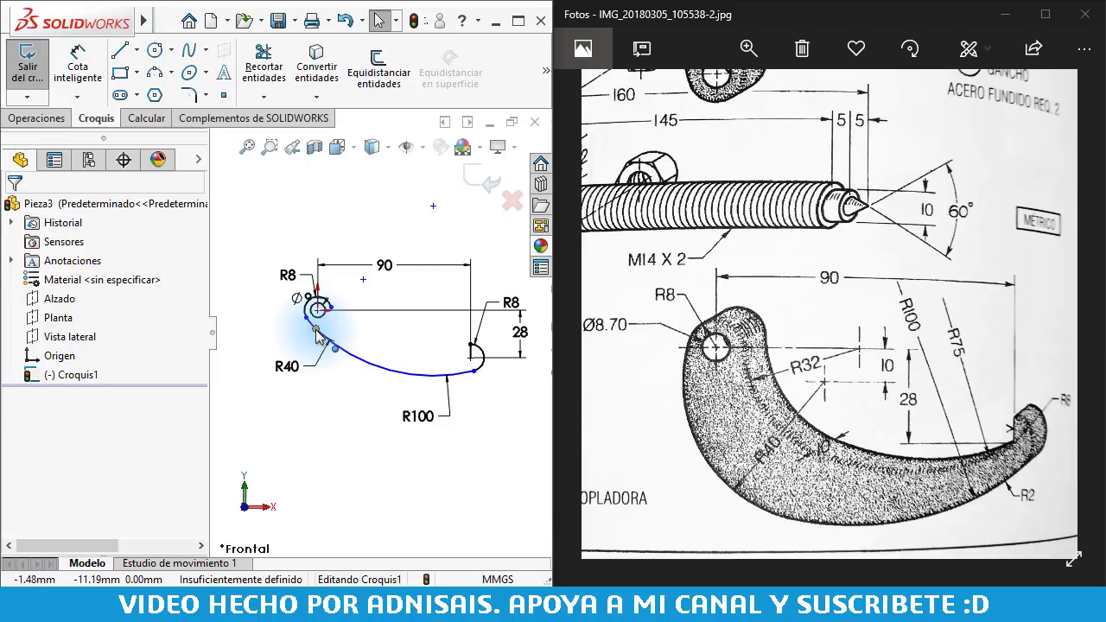
- Move a sketch point along the R40 arc to below the centreline
mouse_move(318, 331)
mouse_down()
mouse_move(343, 380)
mouse_move(346, 371)
mouse_up()
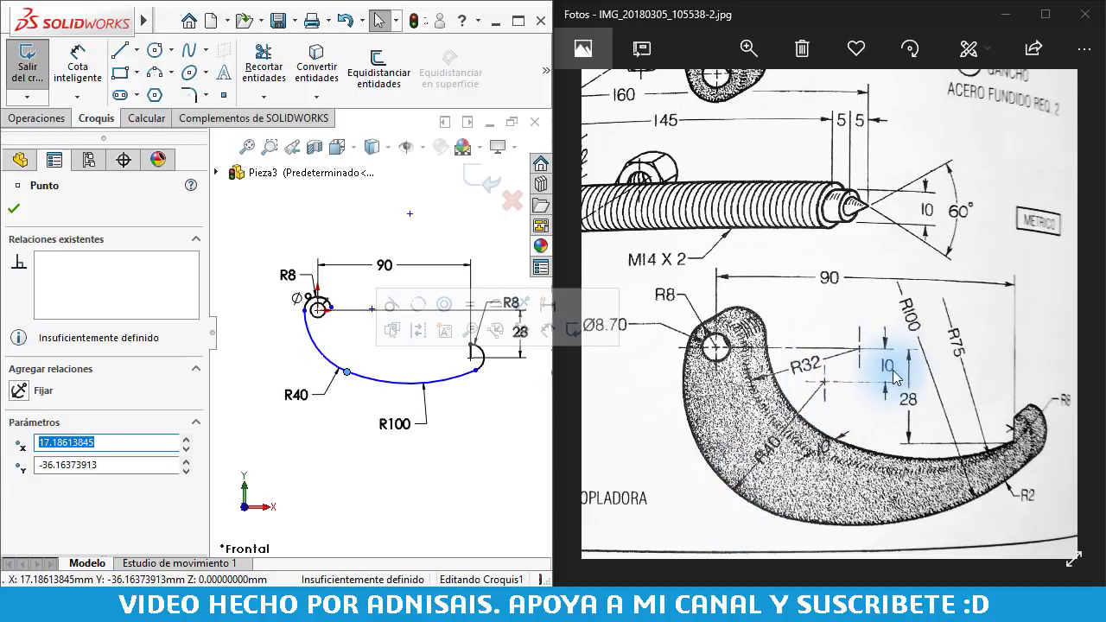
click(334, 221)
scroll(375, 328, down, 3)
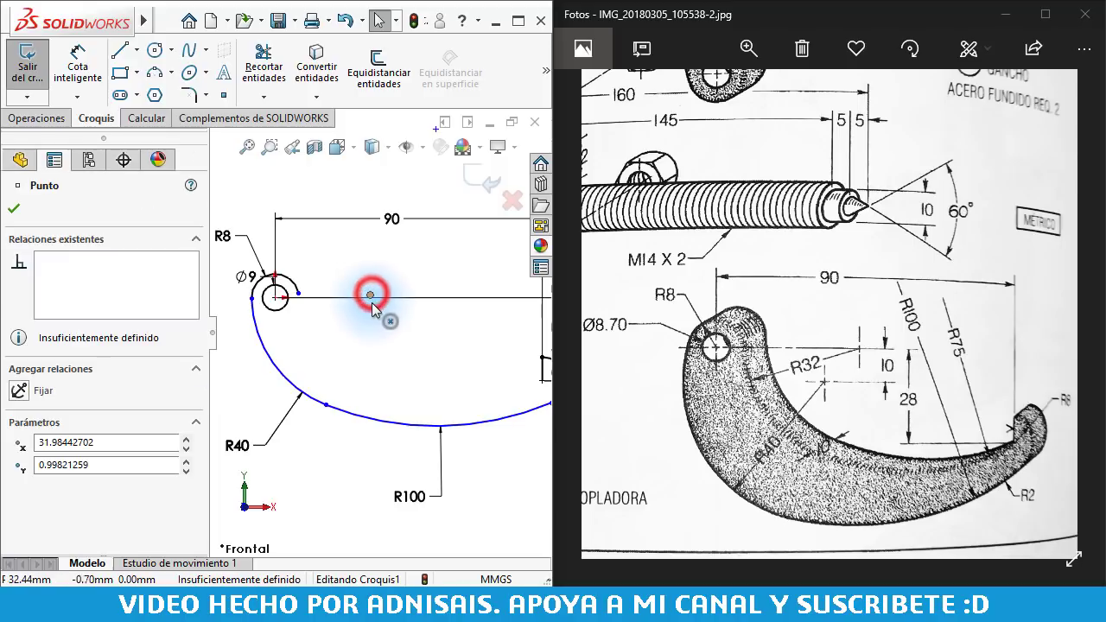
drag(370, 297, 374, 334)
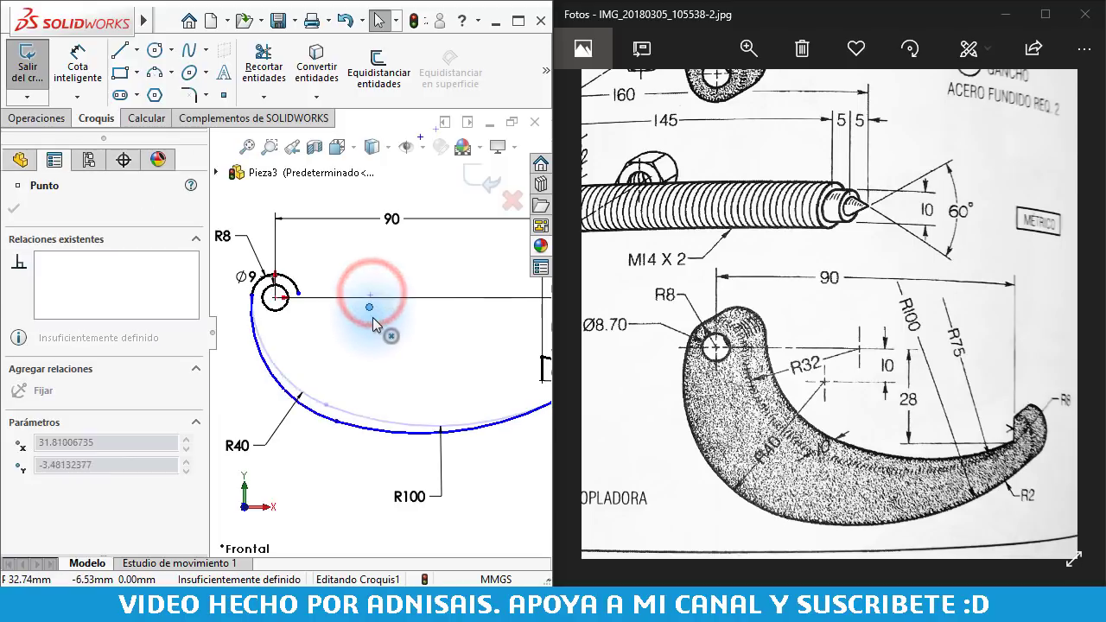
click(389, 358)
- Dimension the point 10 mm from the Ø9 circle's centre
click(65, 67)
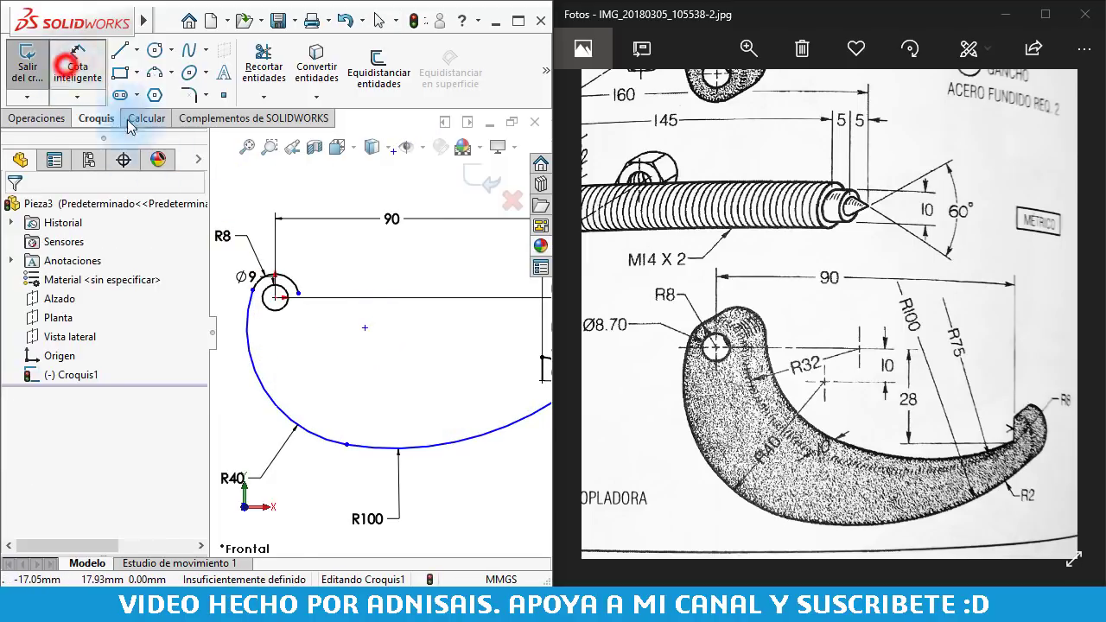
click(275, 297)
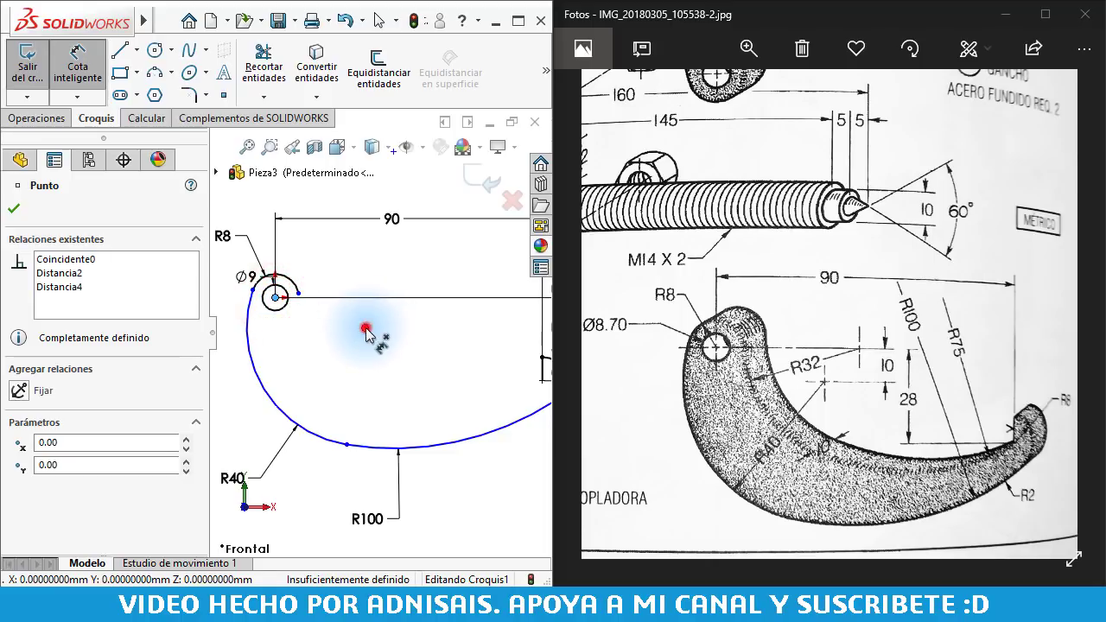
click(437, 329)
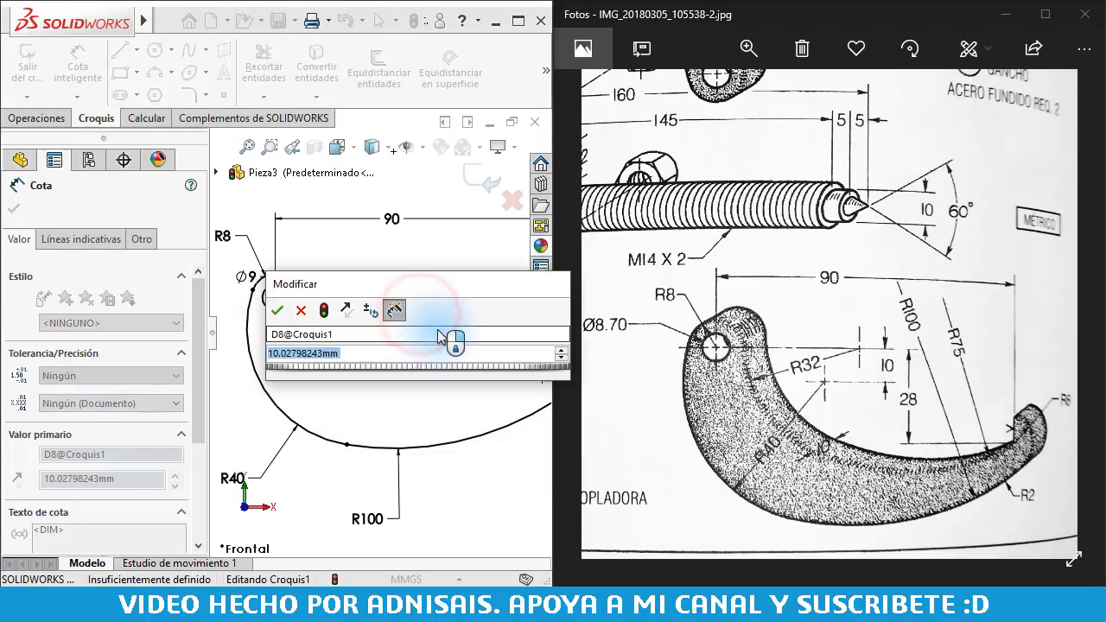
text(10)
key(Return)
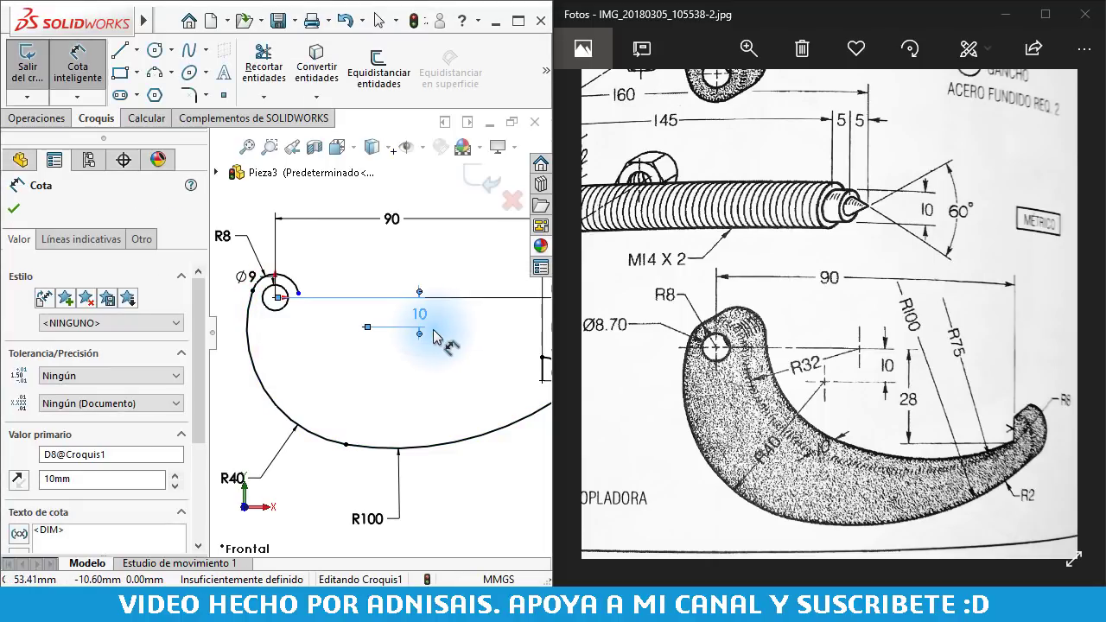
scroll(437, 337, down, 2)
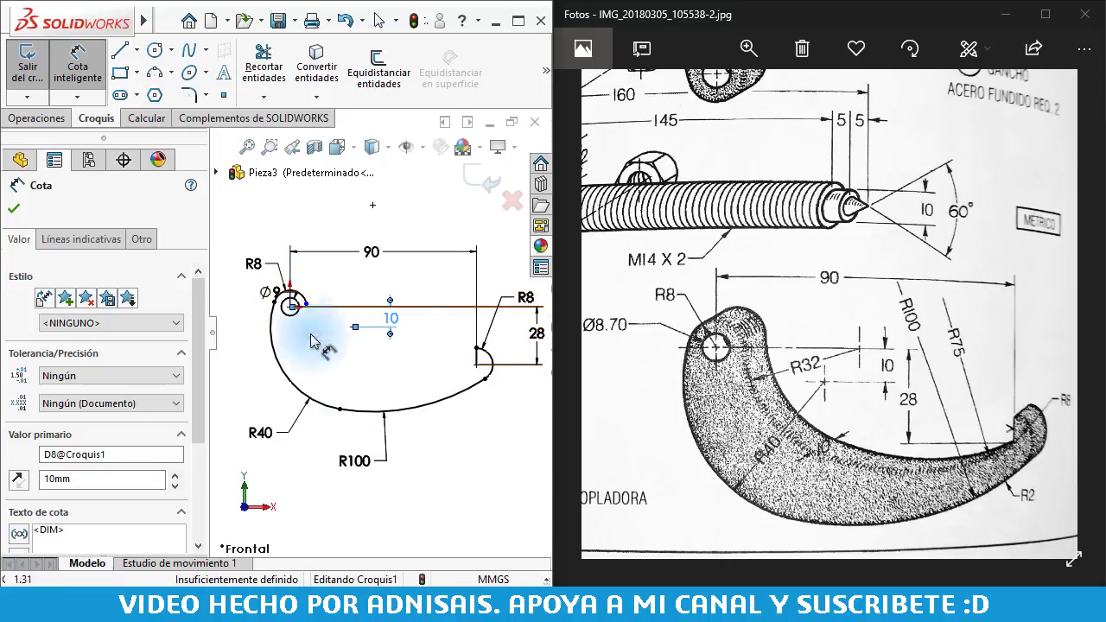
scroll(303, 371, up, 2)
key(Escape)
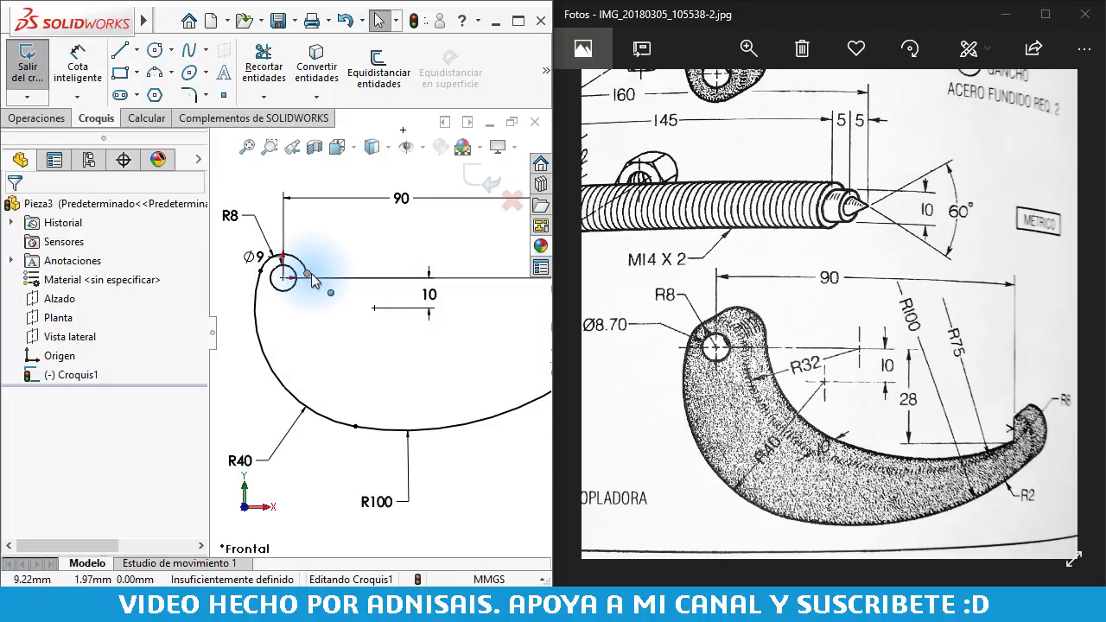
- Check the point at the circle's right edge and activate the Line tool
click(308, 275)
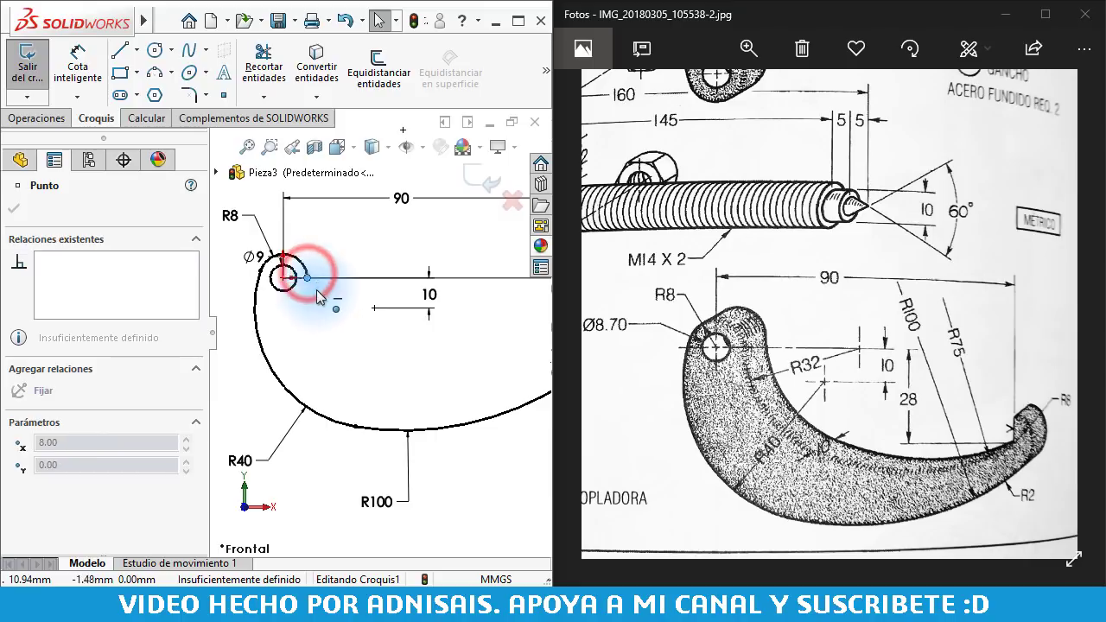
click(334, 331)
scroll(468, 344, down, 2)
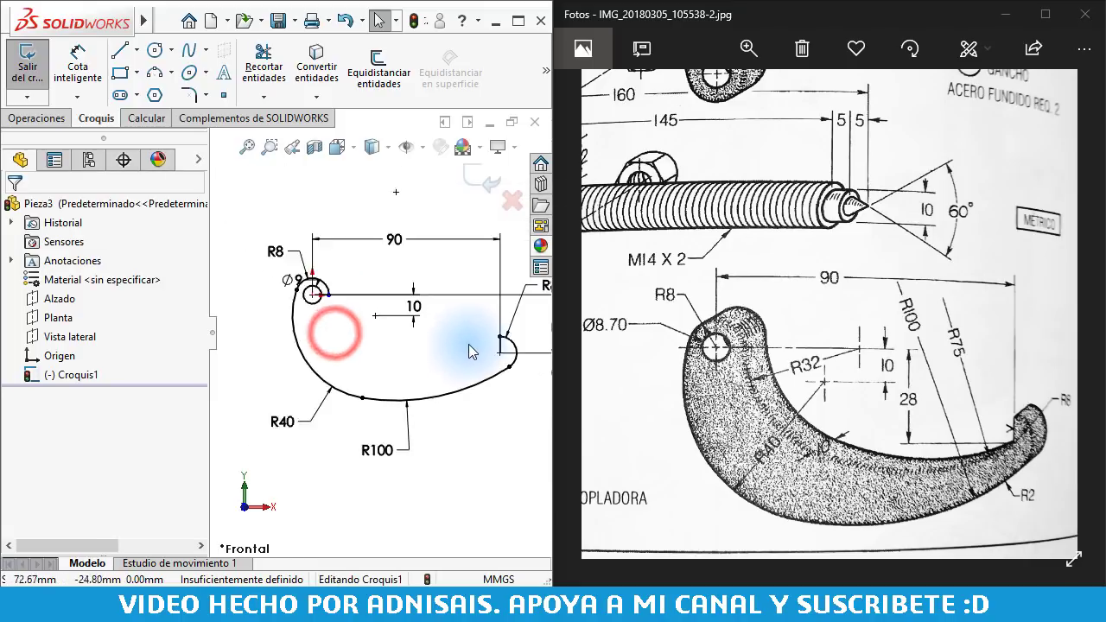
scroll(468, 344, down, 1)
click(121, 51)
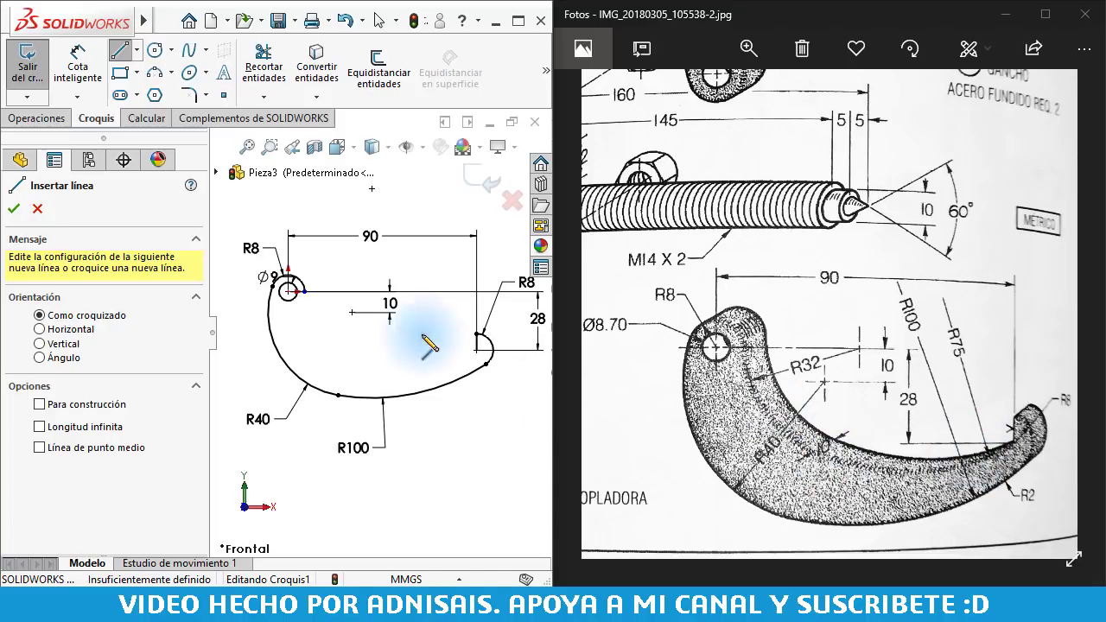
- Sketch two connected tangent arcs from the Ø9 circle's right edge to the hook tip
scroll(298, 311, up, 1)
click(297, 296)
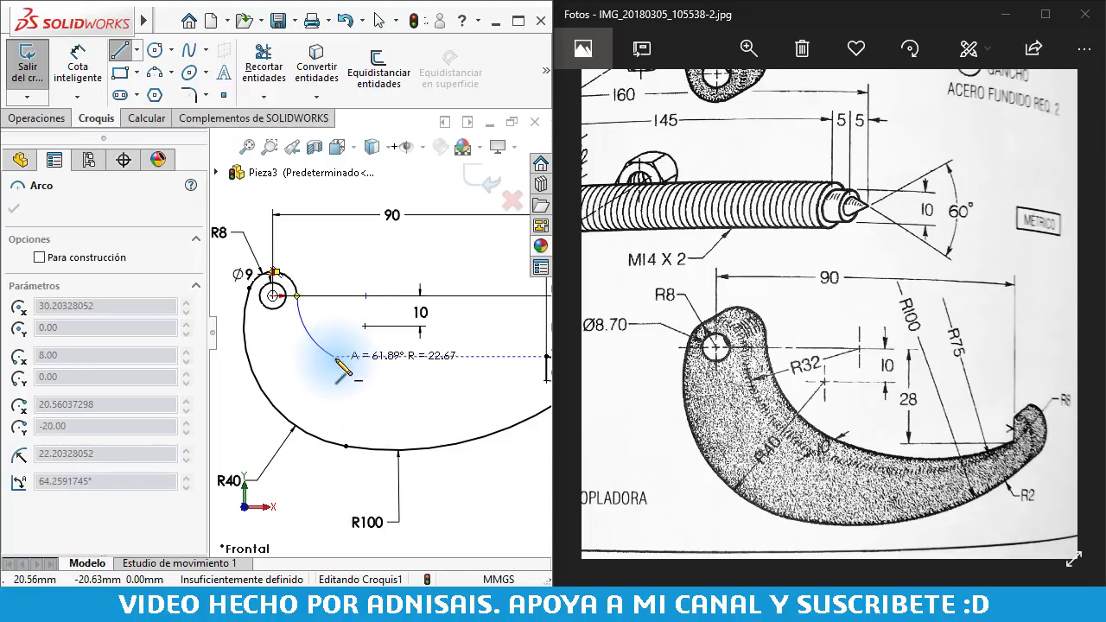
click(335, 357)
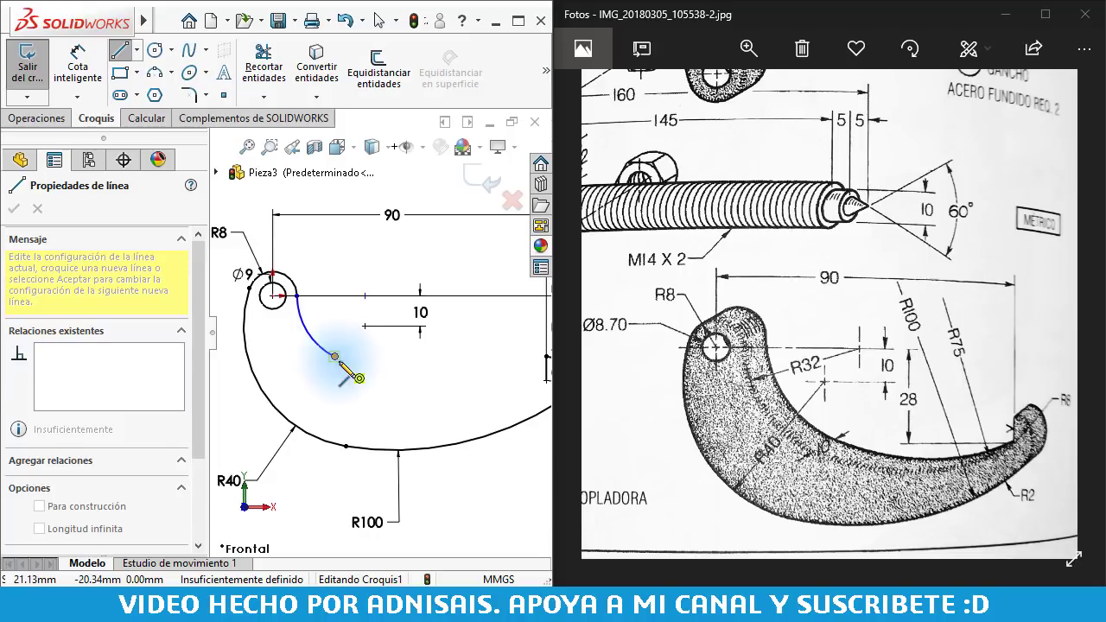
click(496, 349)
key(Escape)
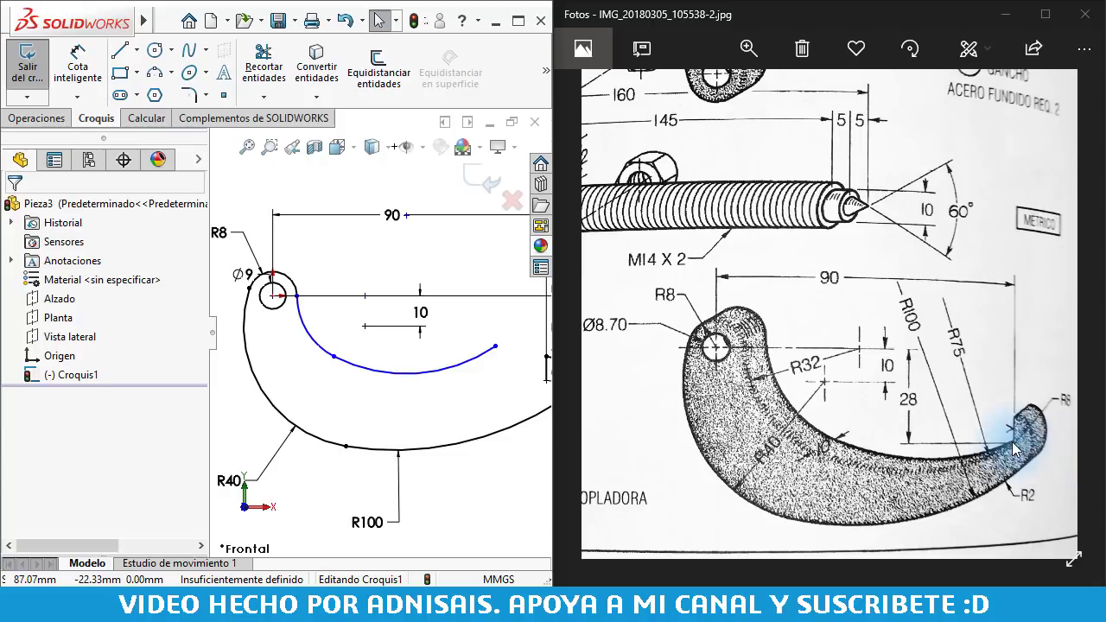
scroll(488, 374, down, 1)
scroll(486, 357, up, 2)
scroll(486, 357, down, 1)
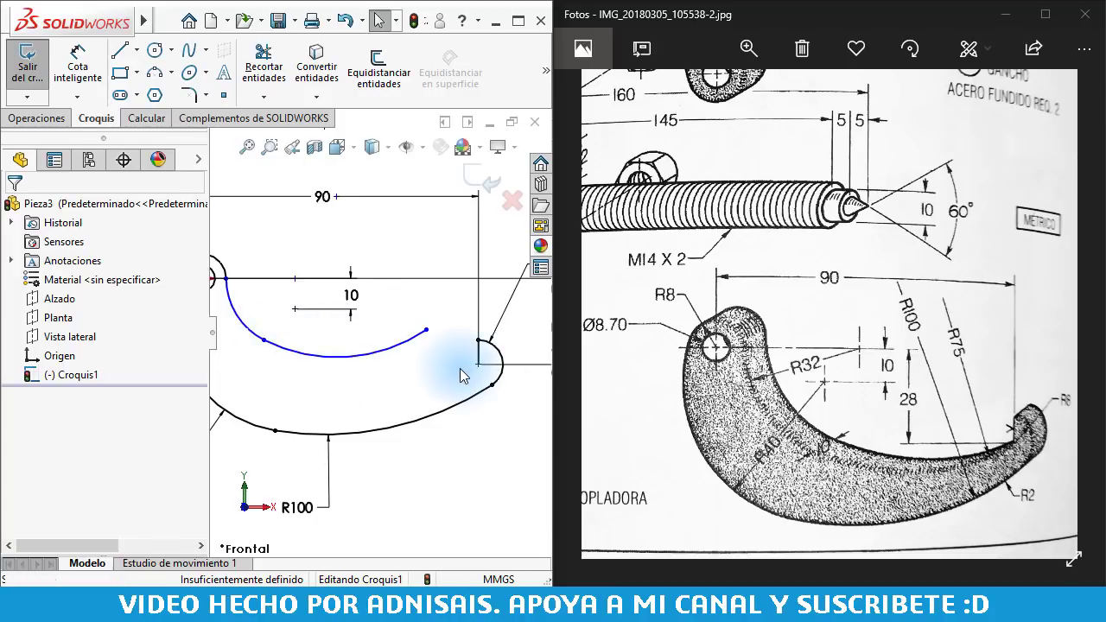
middle_click(302, 394)
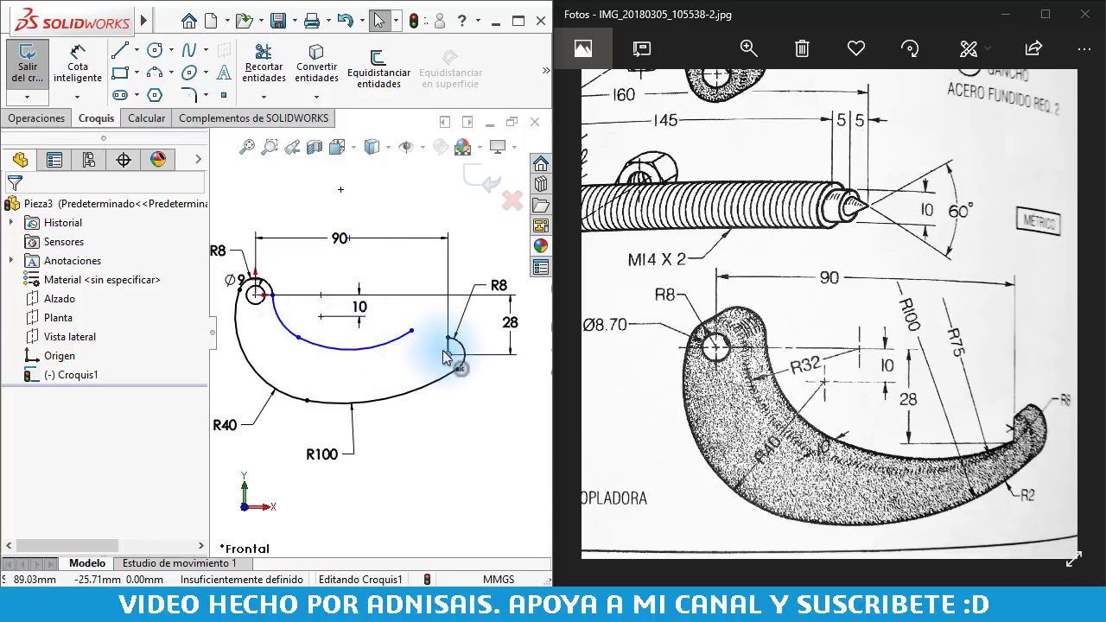
scroll(277, 361, down, 1)
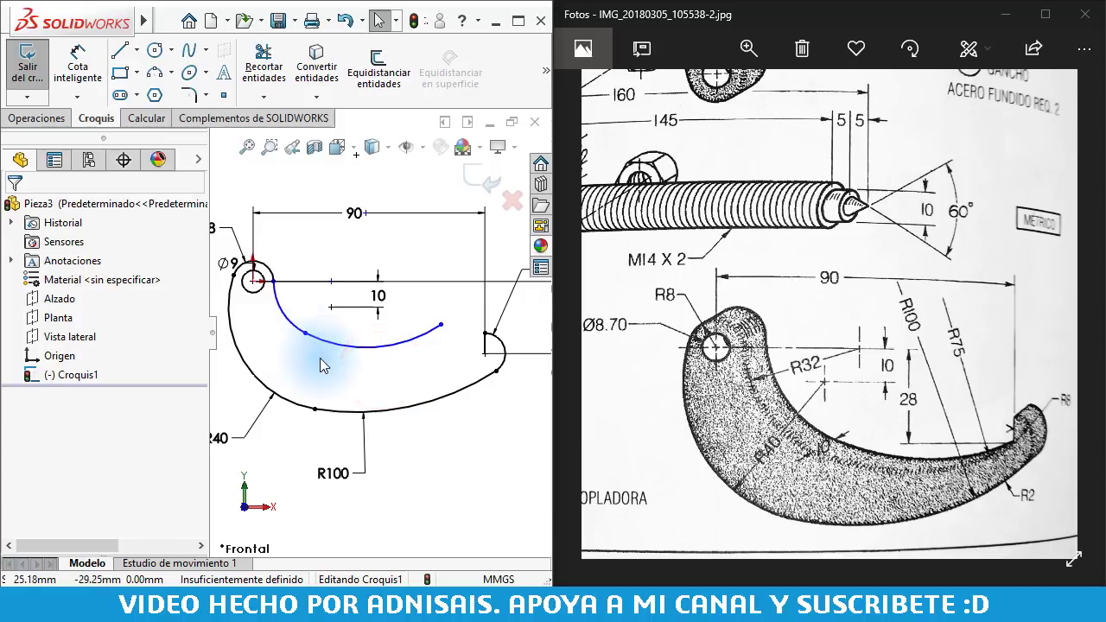
- Make the inner arc's start point horizontal with the circle centre
click(288, 319)
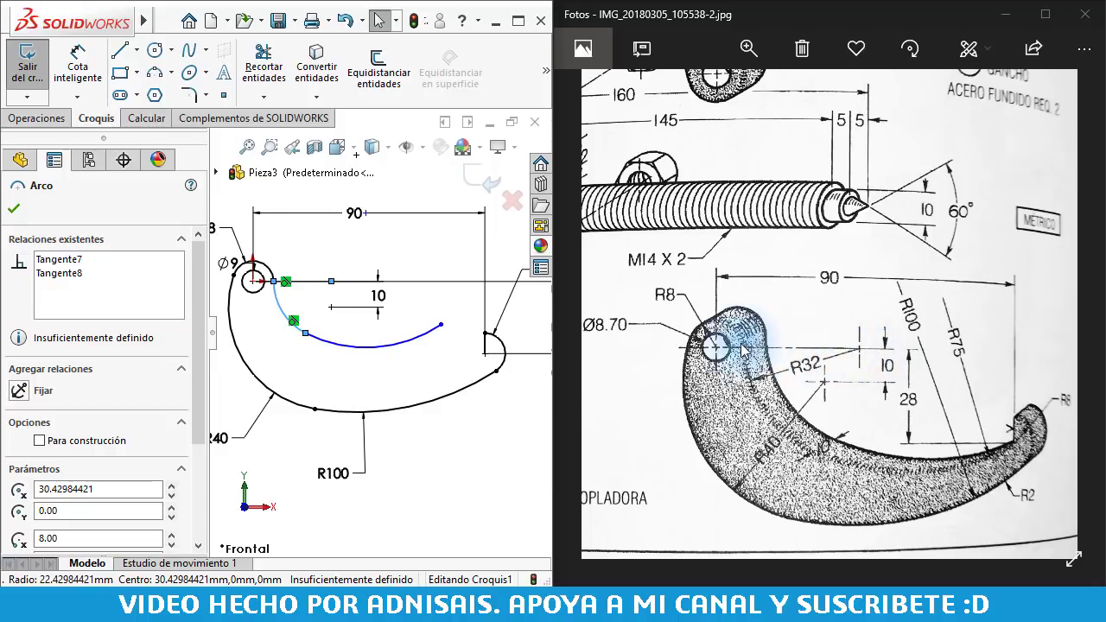
click(331, 282)
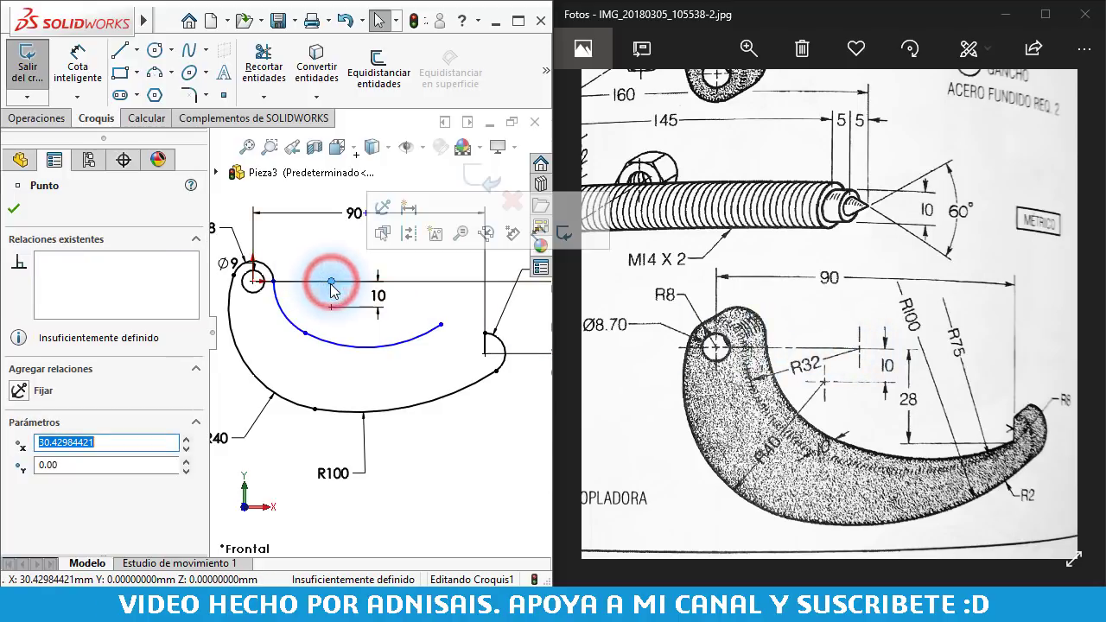
ctrl+click(254, 284)
click(303, 211)
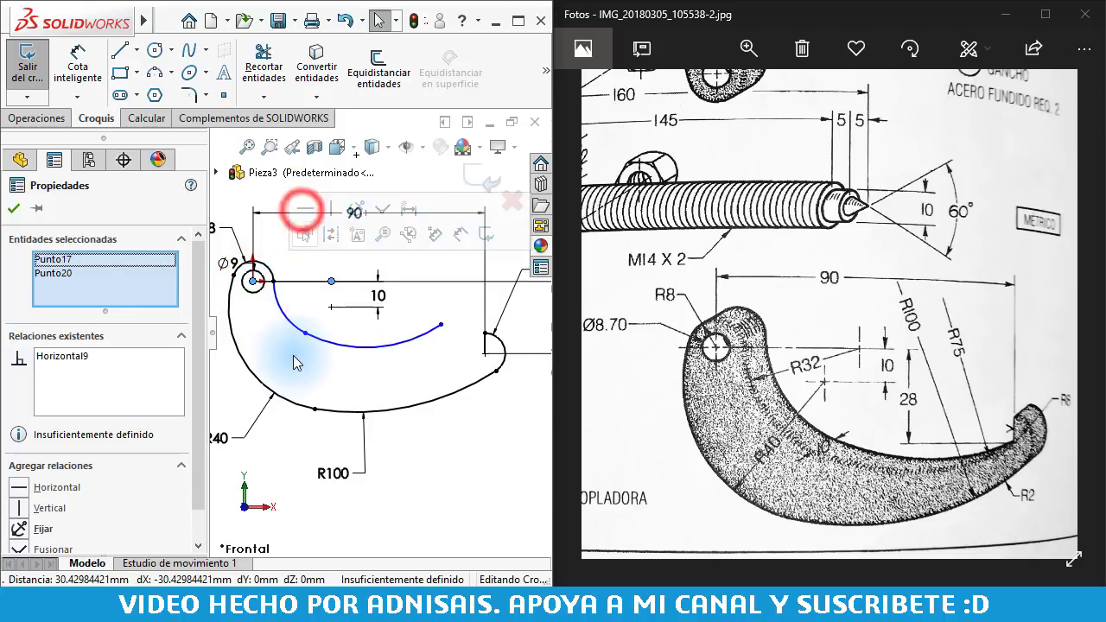
click(294, 364)
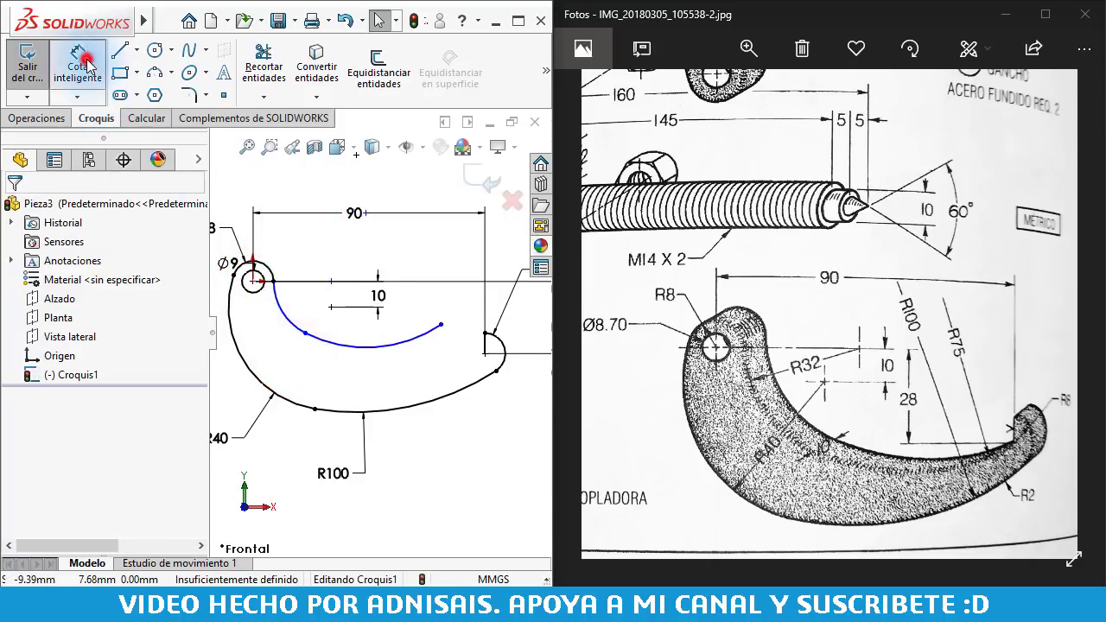
- Dimension the small inner arc R32 and the long inner arc R75
click(78, 53)
click(292, 322)
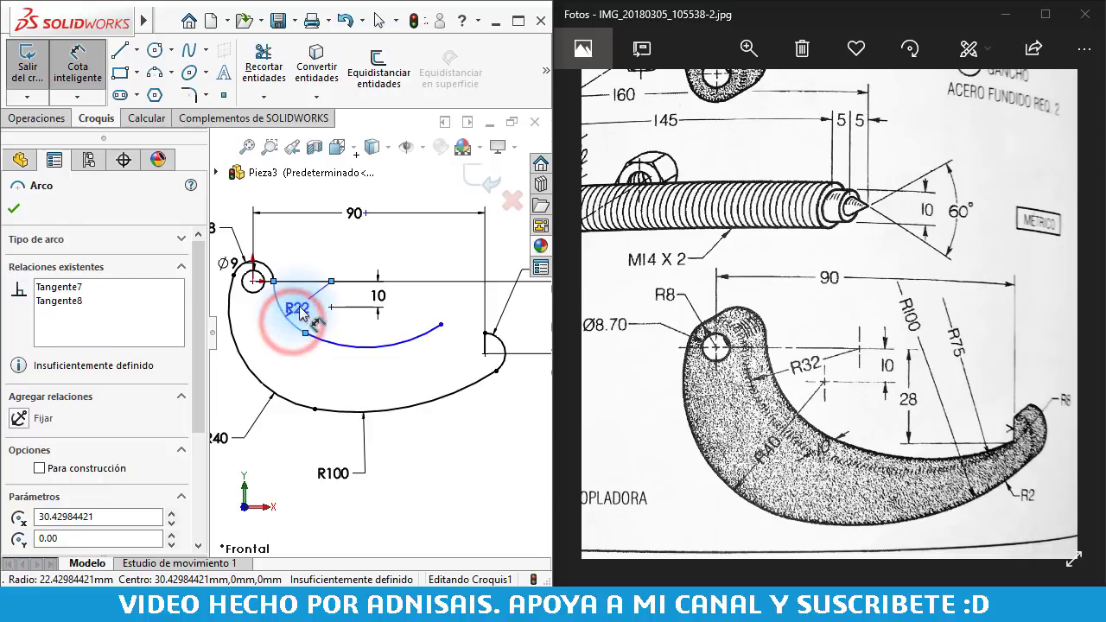
click(296, 304)
text(32)
key(Return)
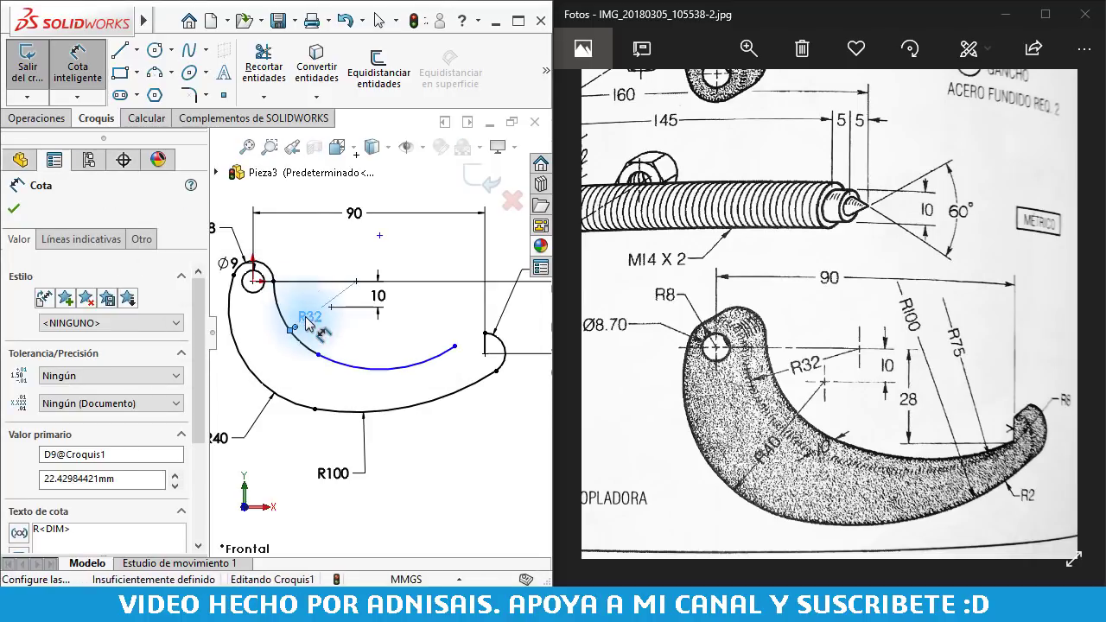
click(342, 367)
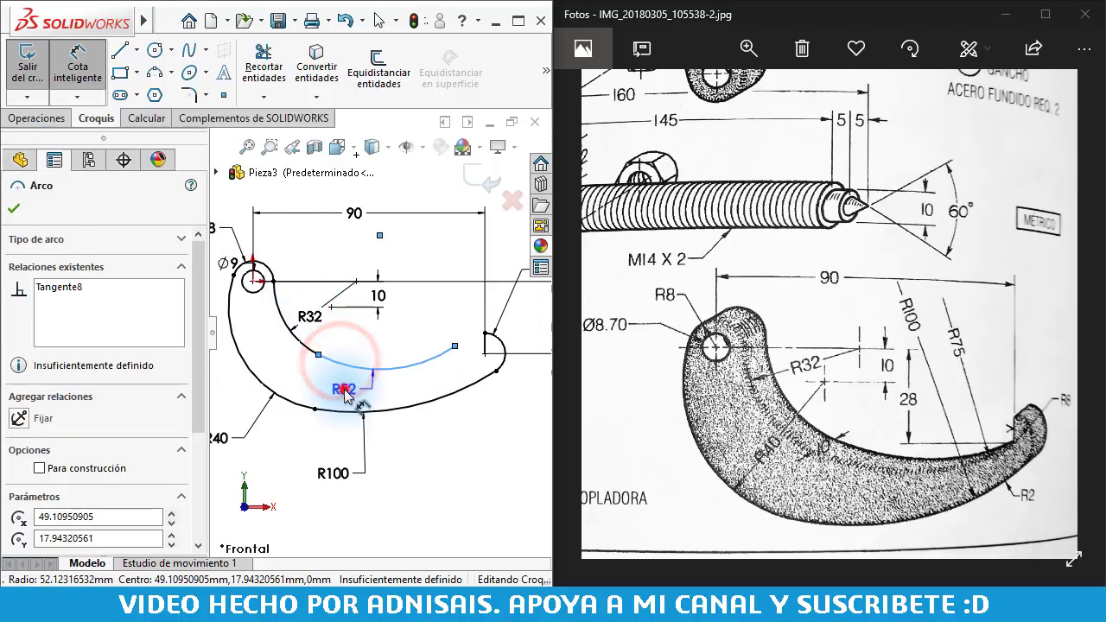
click(345, 391)
text(75)
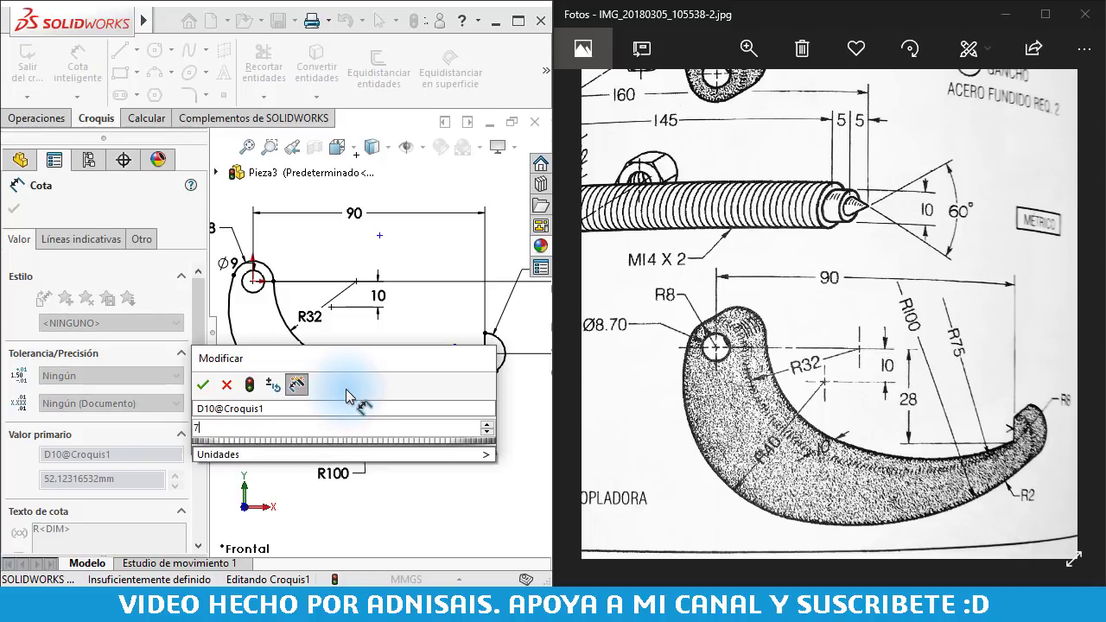
key(Return)
key(Escape)
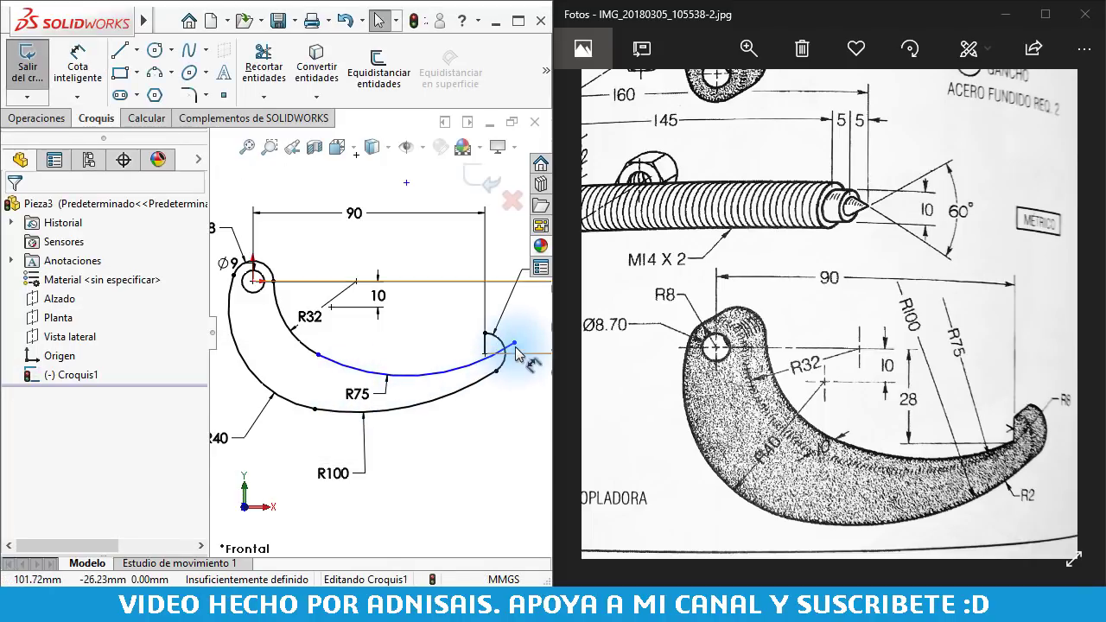
- Attach the inner arc's end to the hook-tip point at 90, -28
mouse_move(515, 345)
mouse_down()
mouse_move(493, 347)
mouse_move(489, 361)
mouse_up()
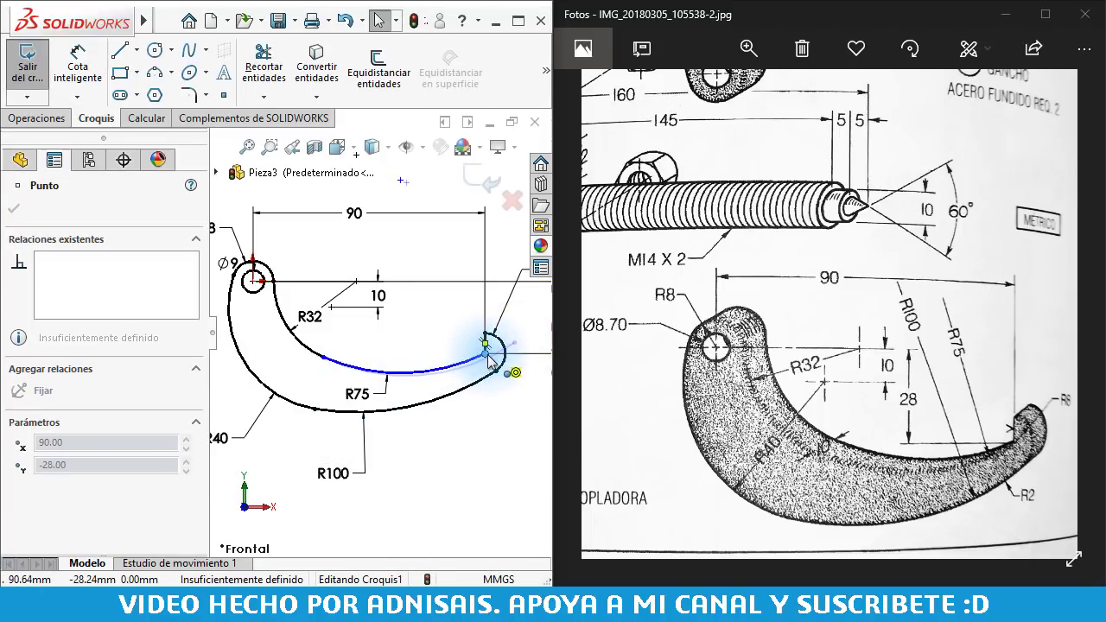
click(403, 320)
scroll(423, 321, up, 2)
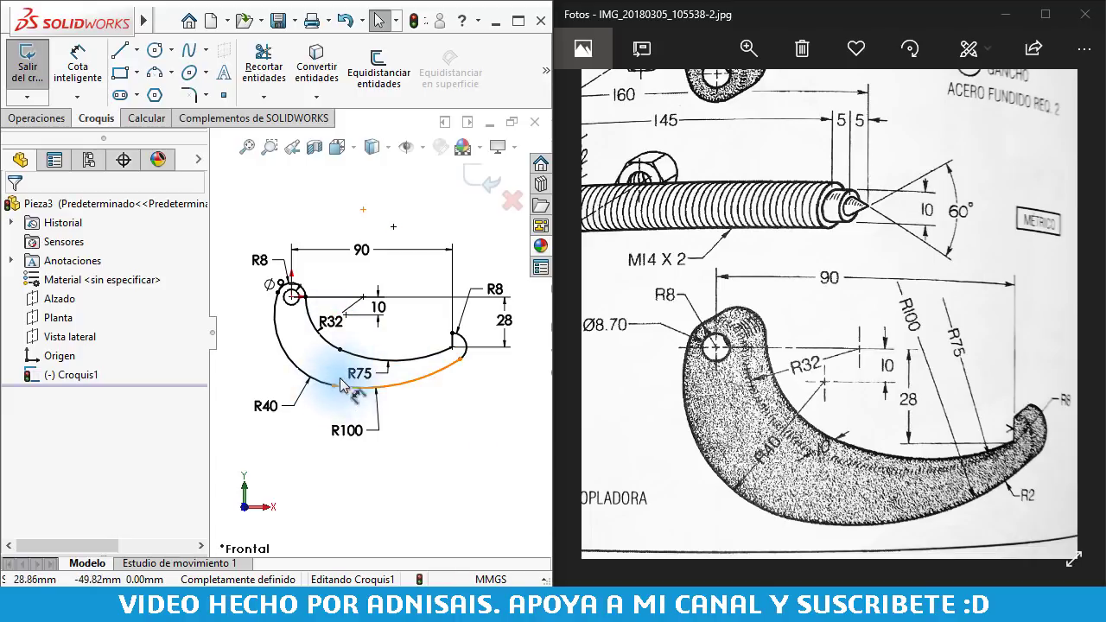
- Extrude the hook sketch mid-plane (Plano medio) 10 mm as Saliente-Extruir1
click(33, 119)
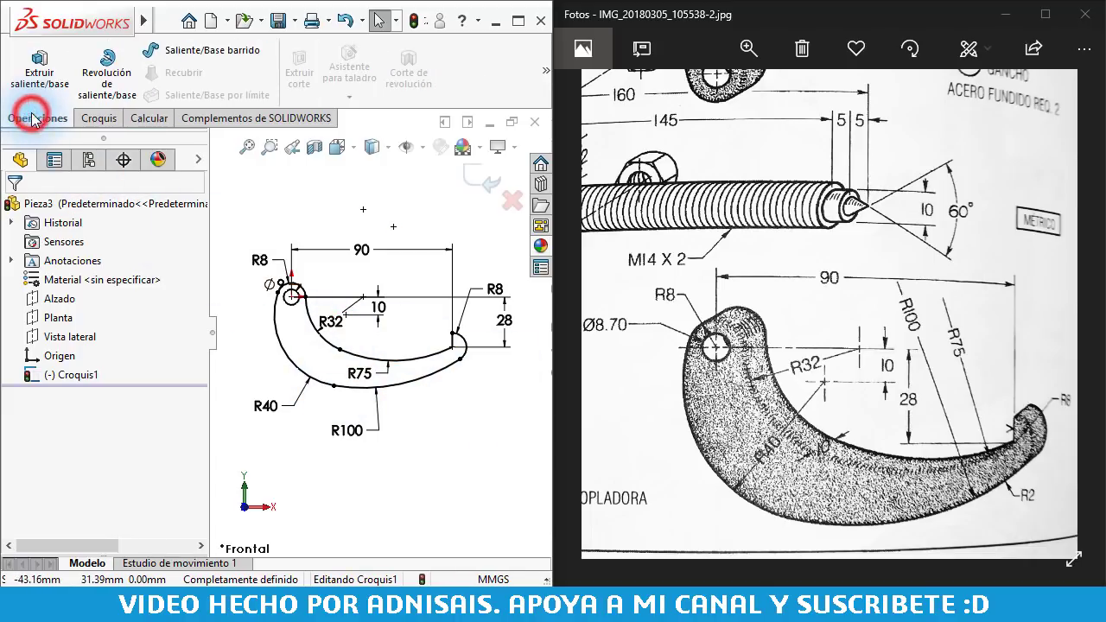
click(39, 71)
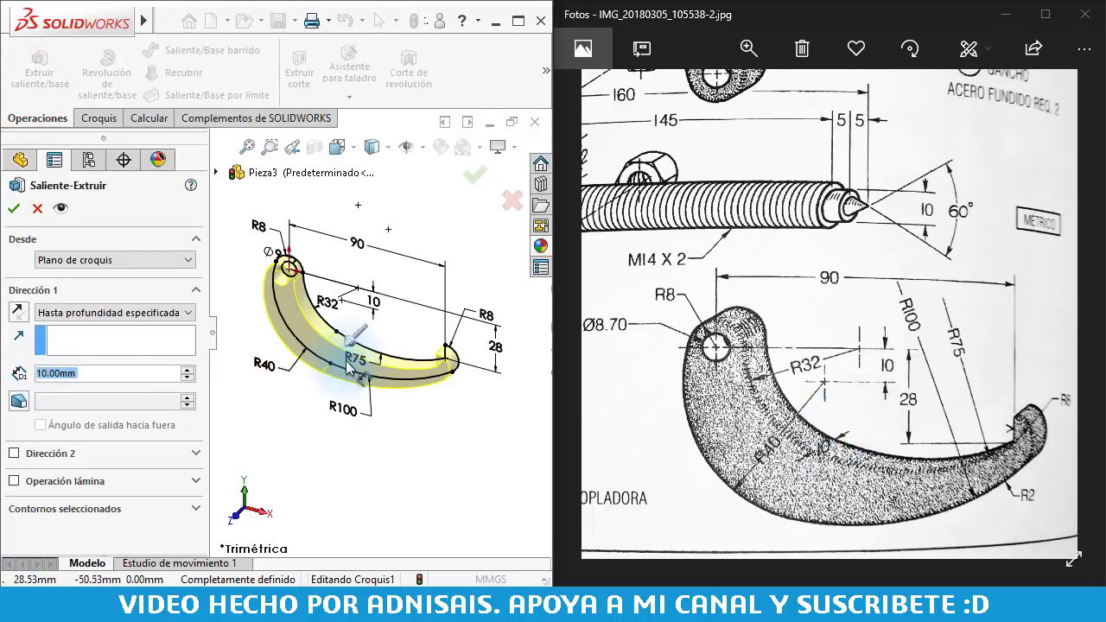
scroll(348, 328, down, 3)
scroll(419, 342, up, 2)
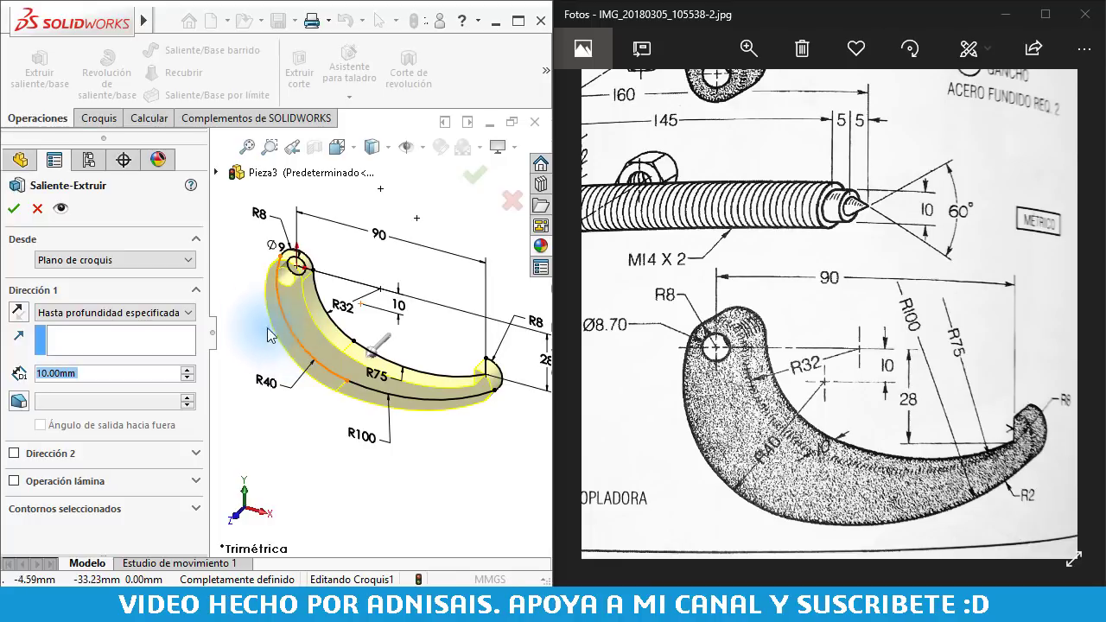
double_click(780, 333)
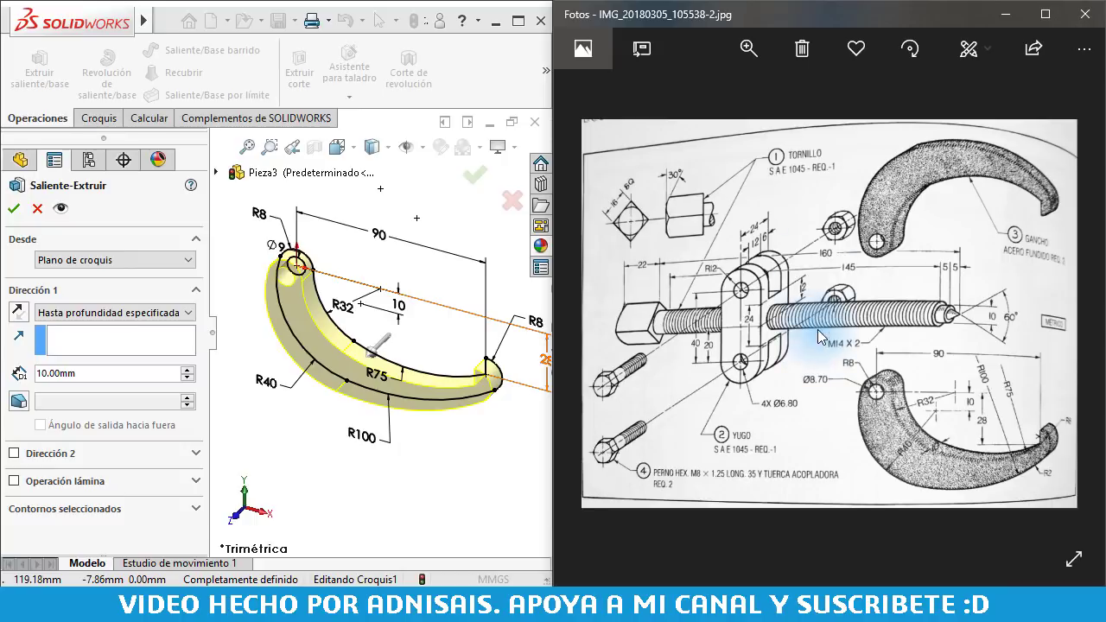
click(61, 316)
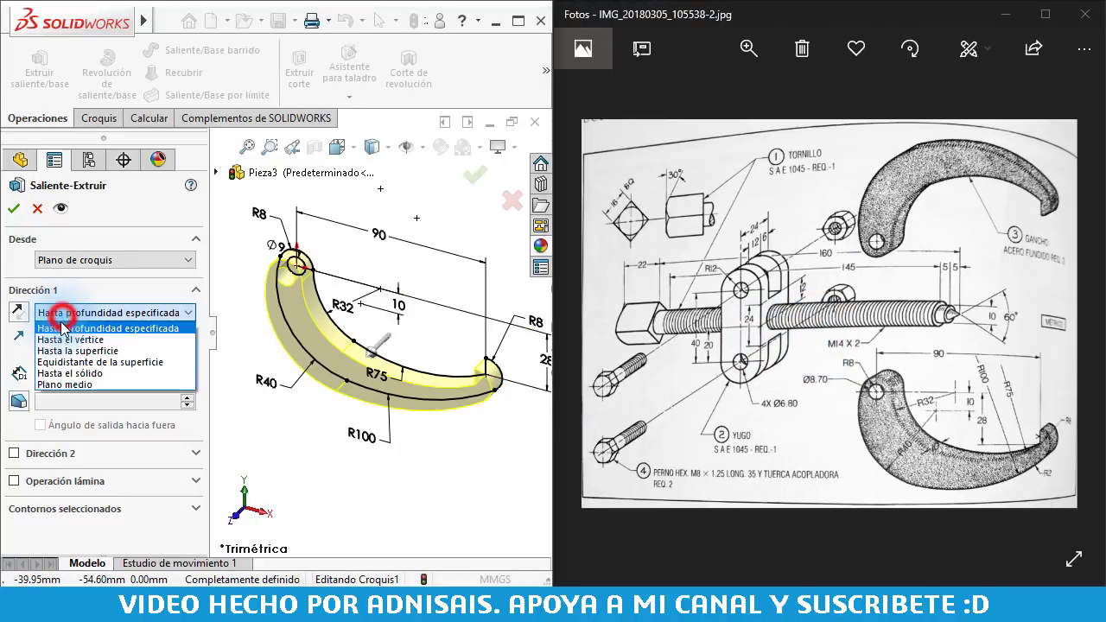
click(73, 383)
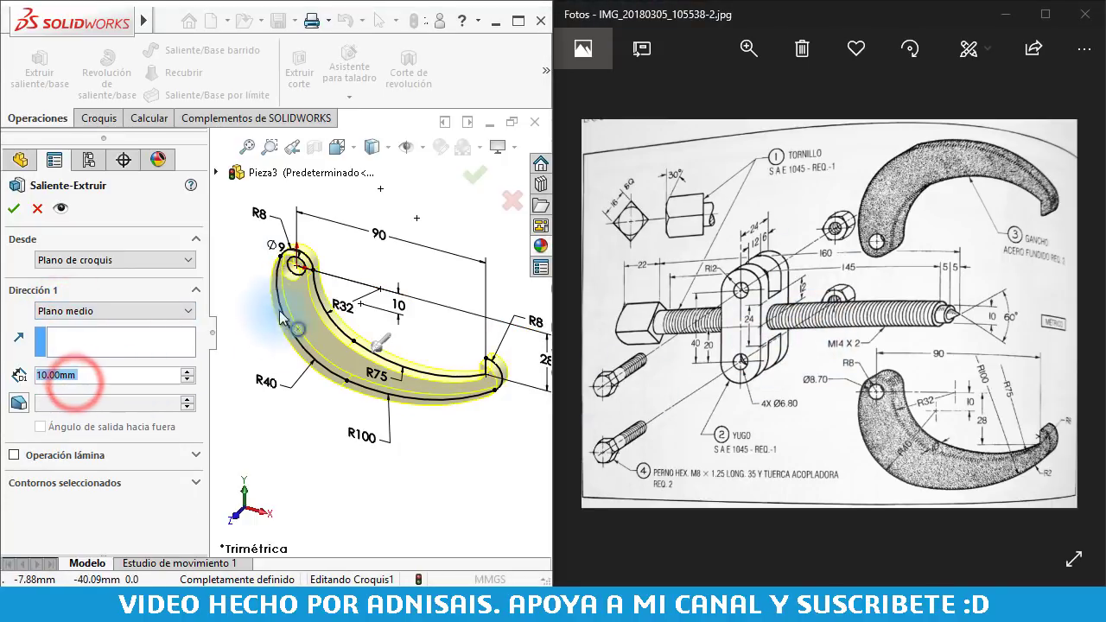
click(16, 208)
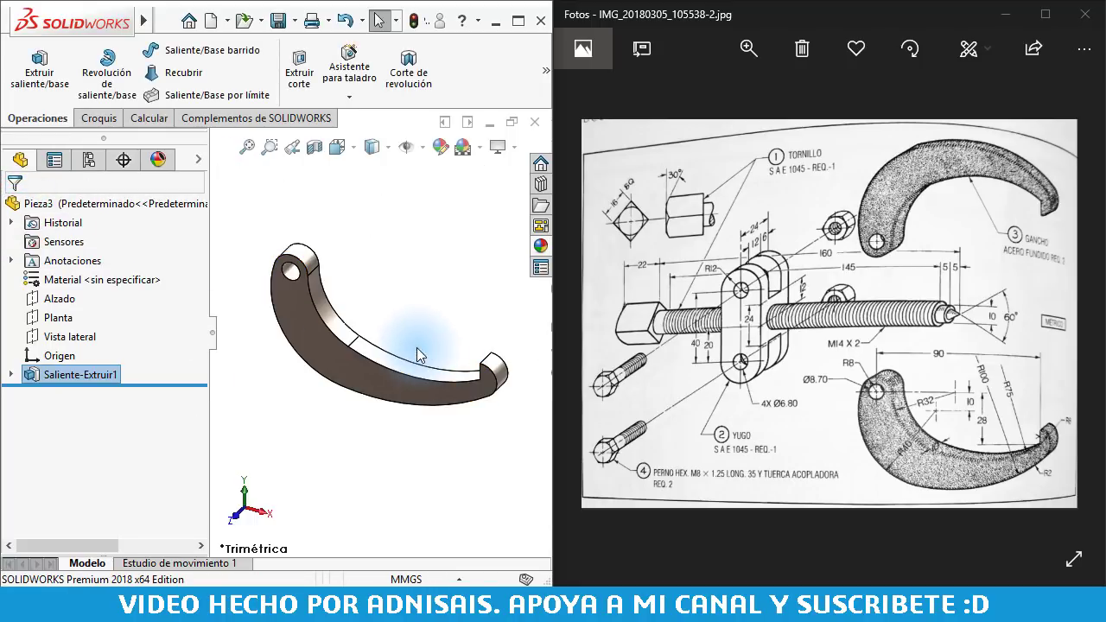
- Add a 2 mm Redondeo fillet to the hook's front and back outline edges
middle_drag(424, 329, 421, 327)
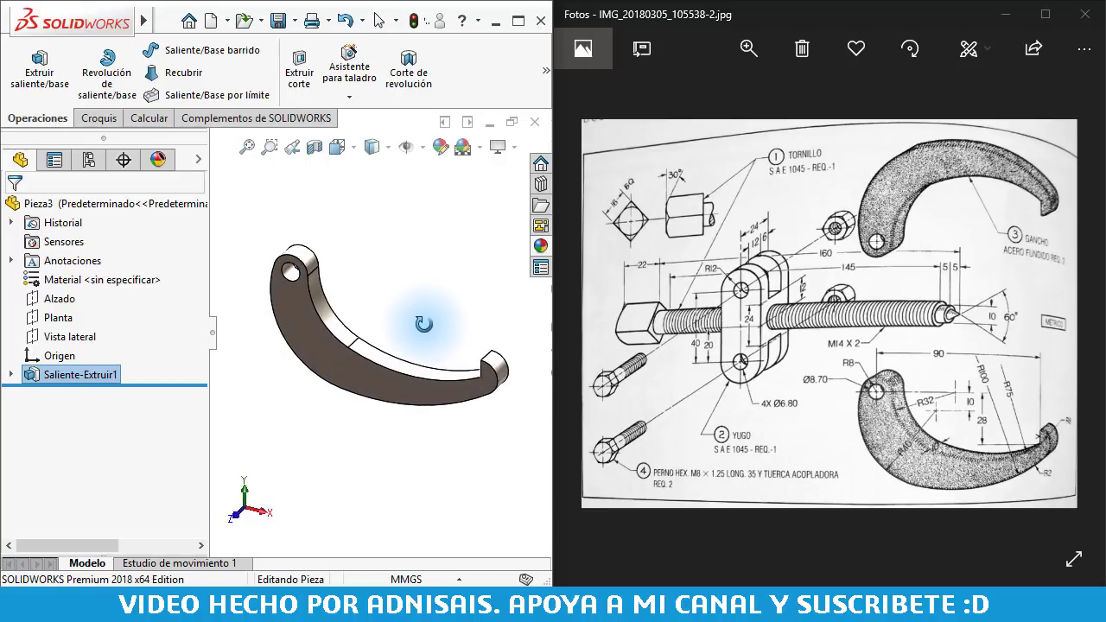
click(396, 311)
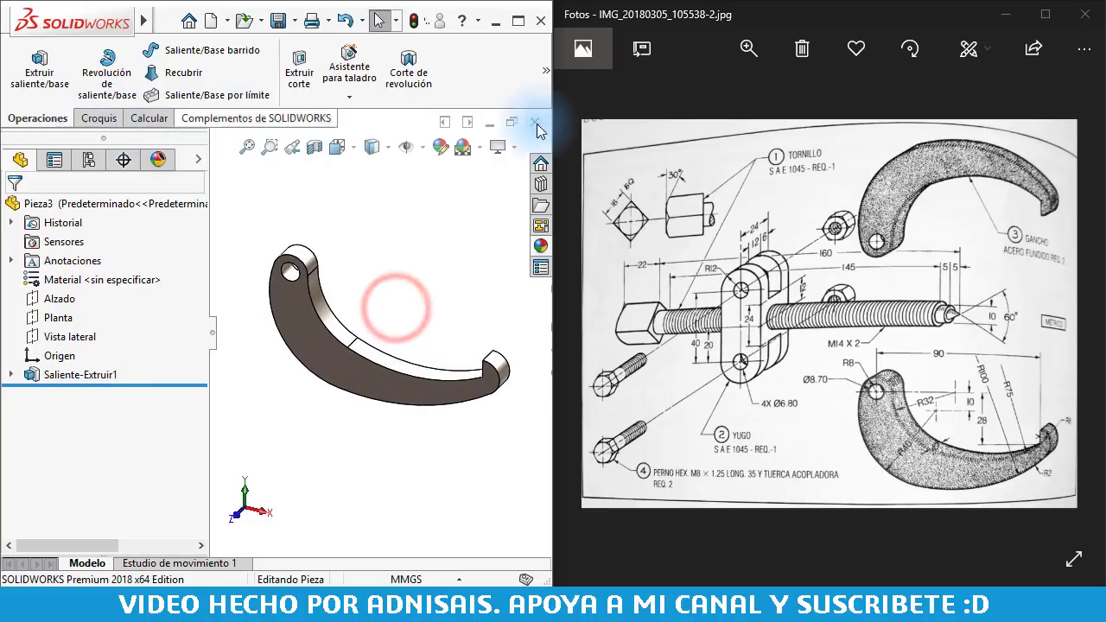
click(543, 87)
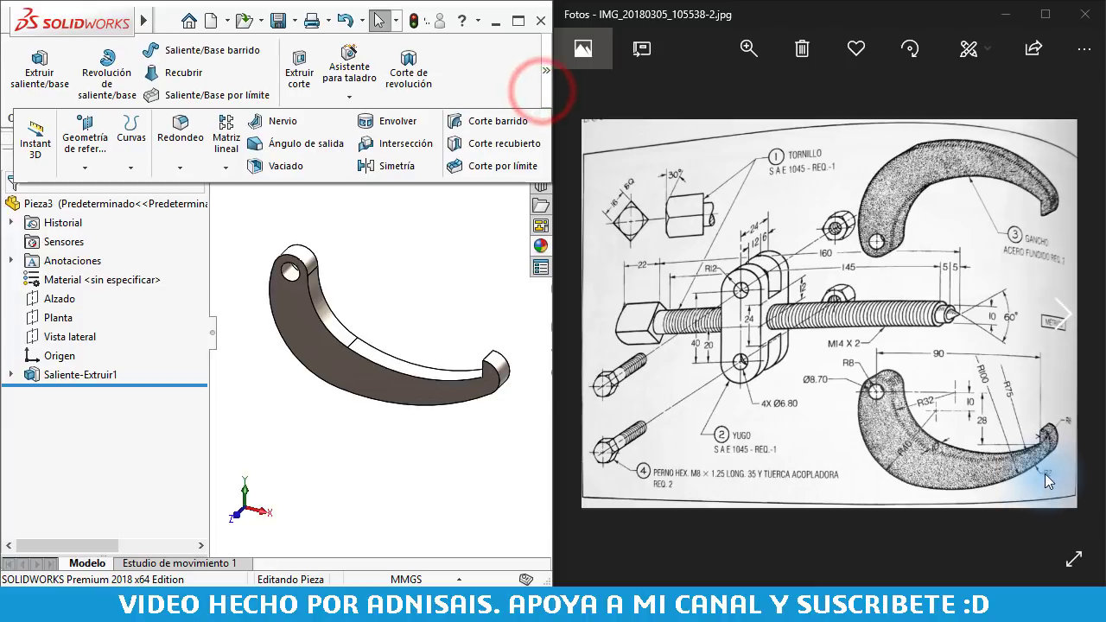
click(172, 136)
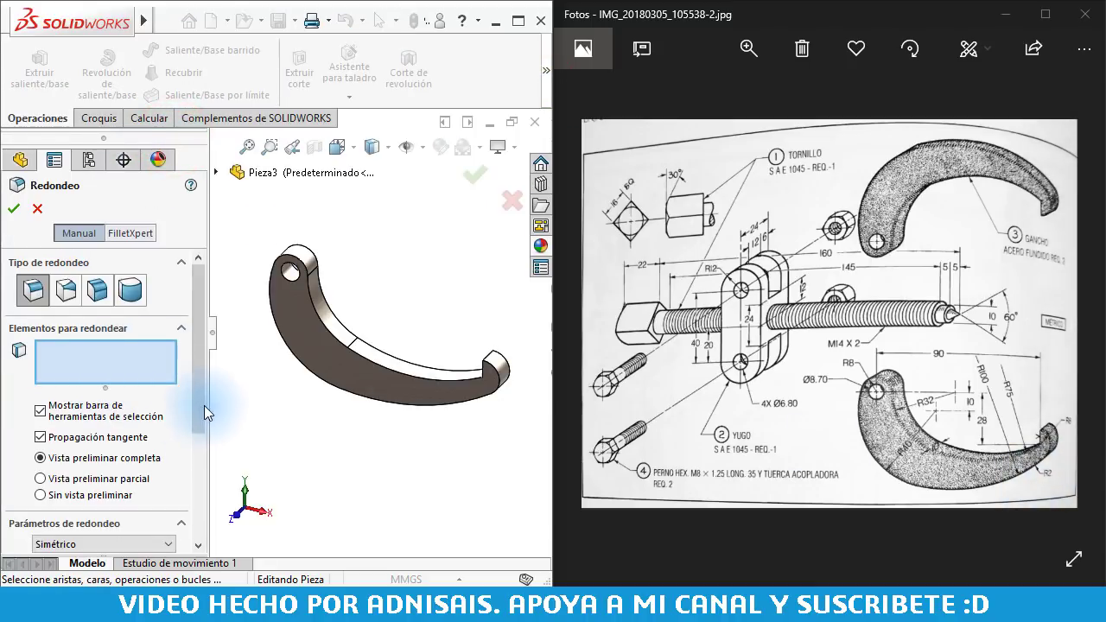
drag(201, 403, 199, 442)
double_click(130, 516)
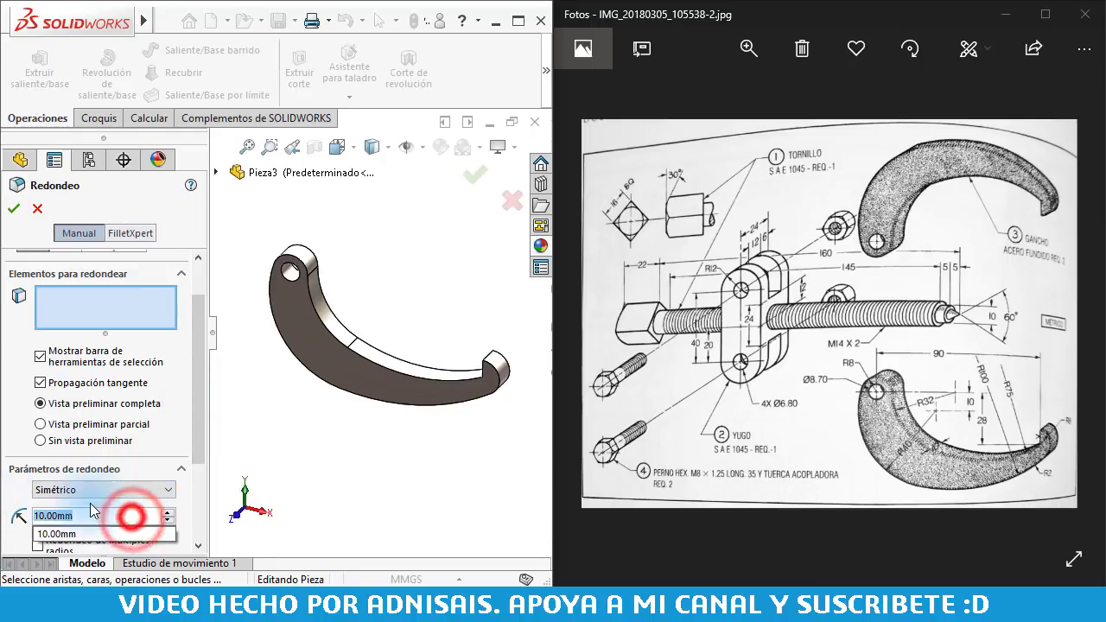
text(2)
click(273, 441)
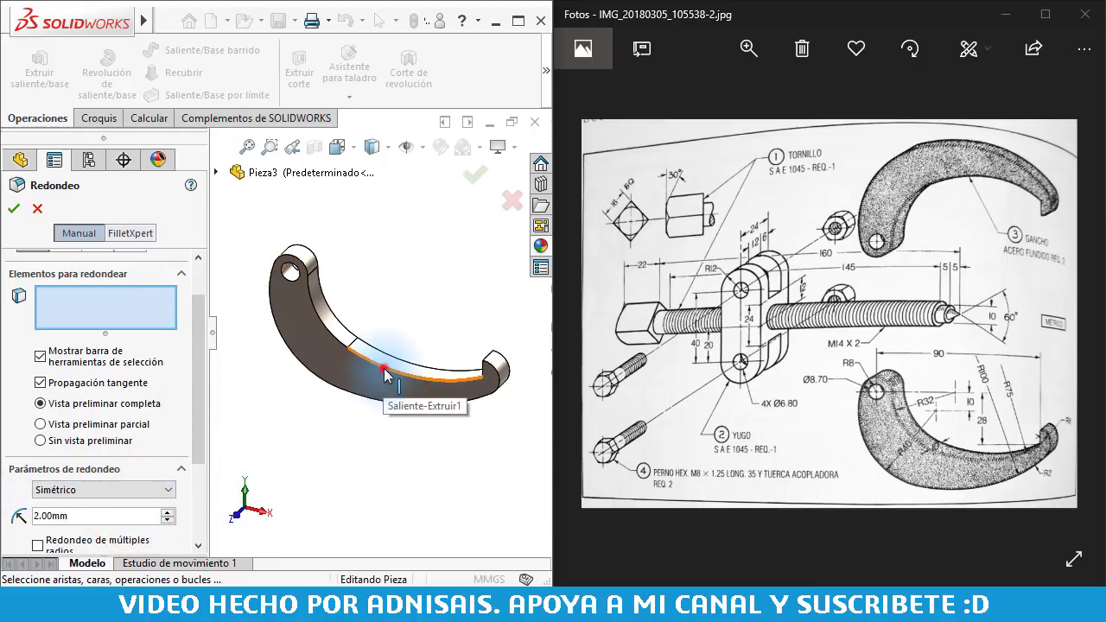
click(384, 371)
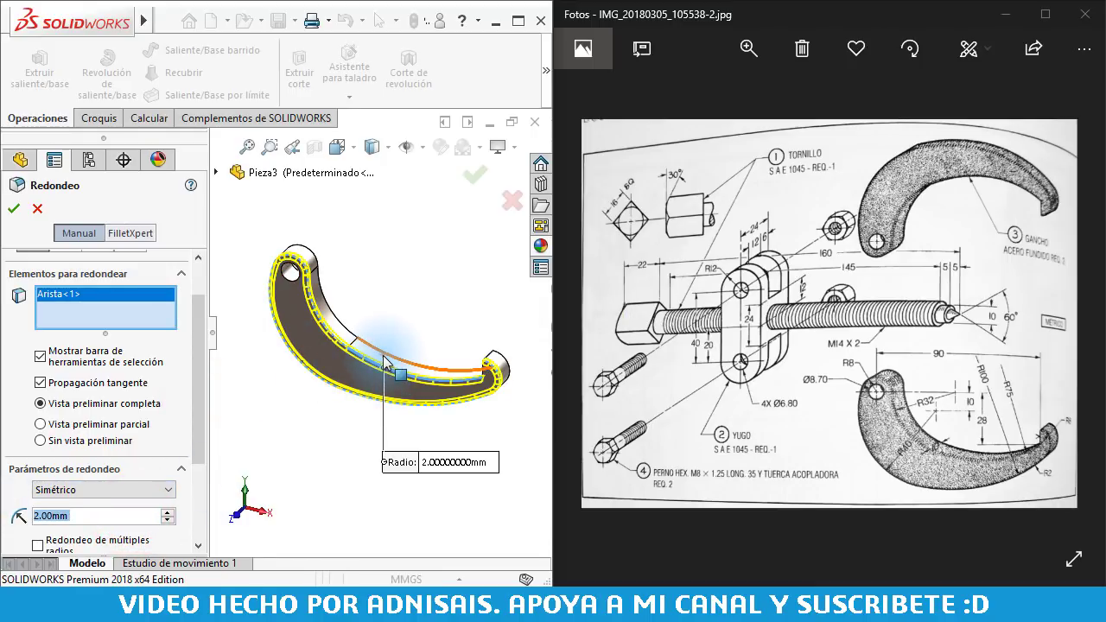
click(384, 361)
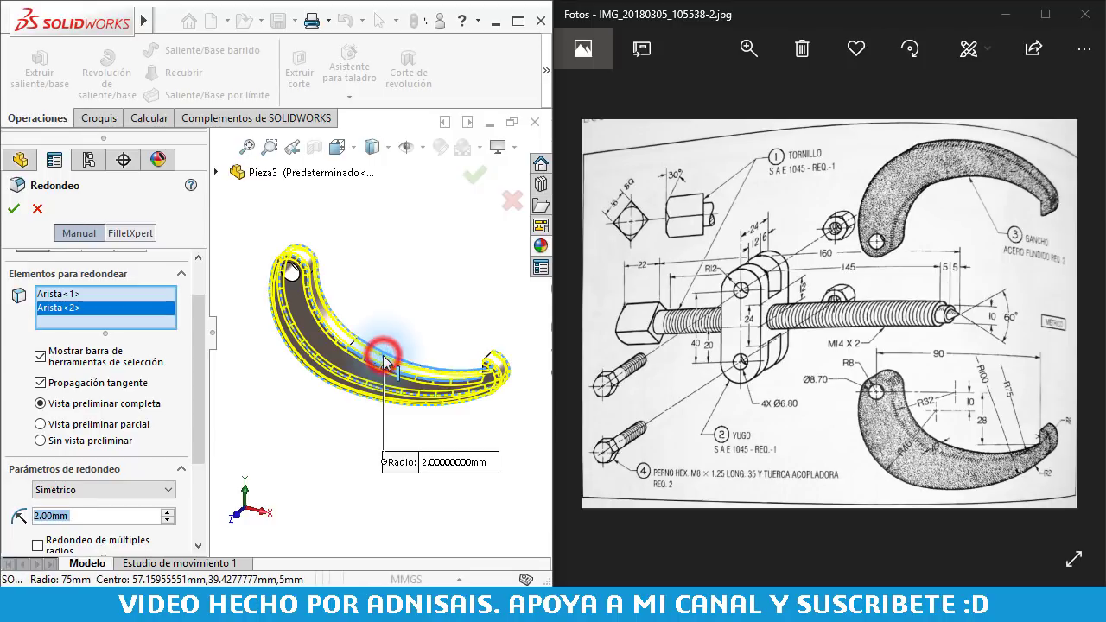
click(12, 209)
mouse_move(316, 450)
middle_down()
mouse_move(402, 315)
mouse_move(393, 310)
middle_up()
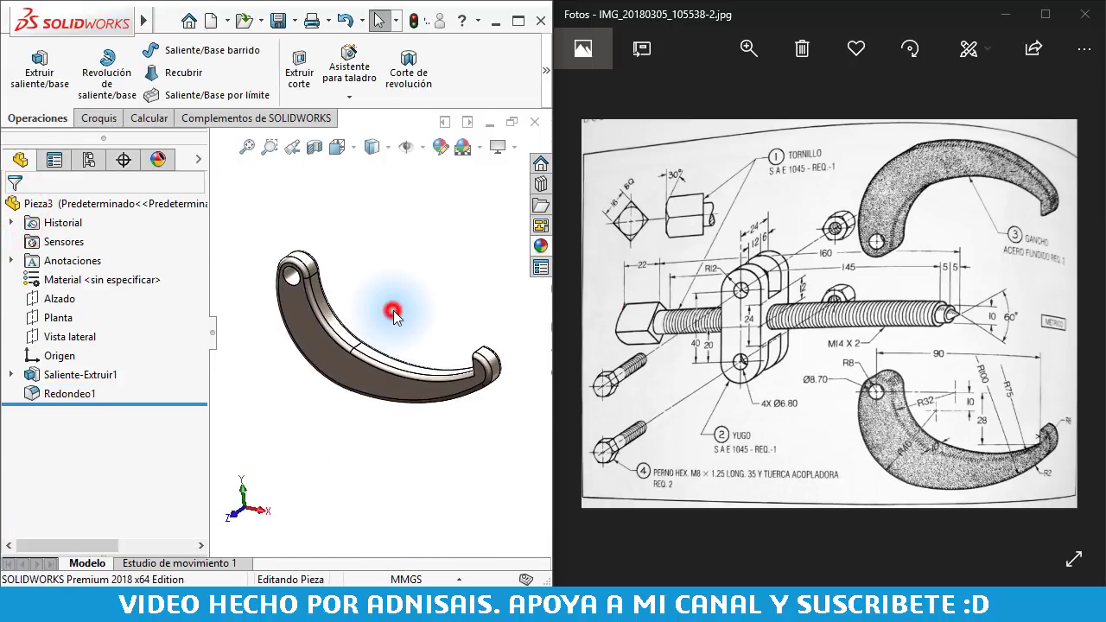
- Save the part to Escritorio with the file name 9090909-83
click(277, 20)
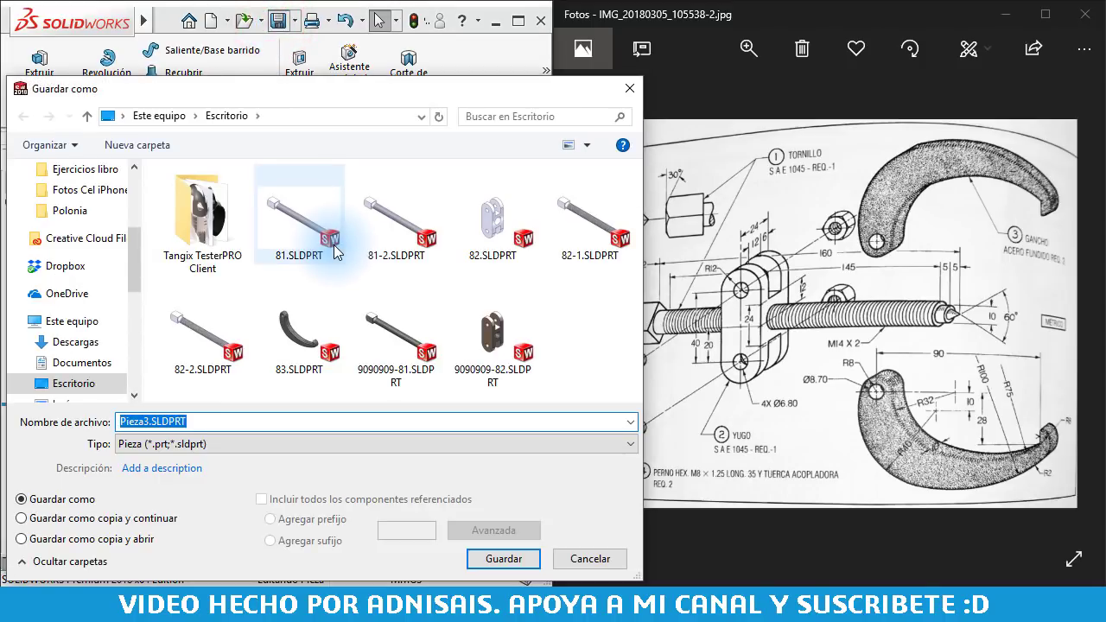
text(9090909-83)
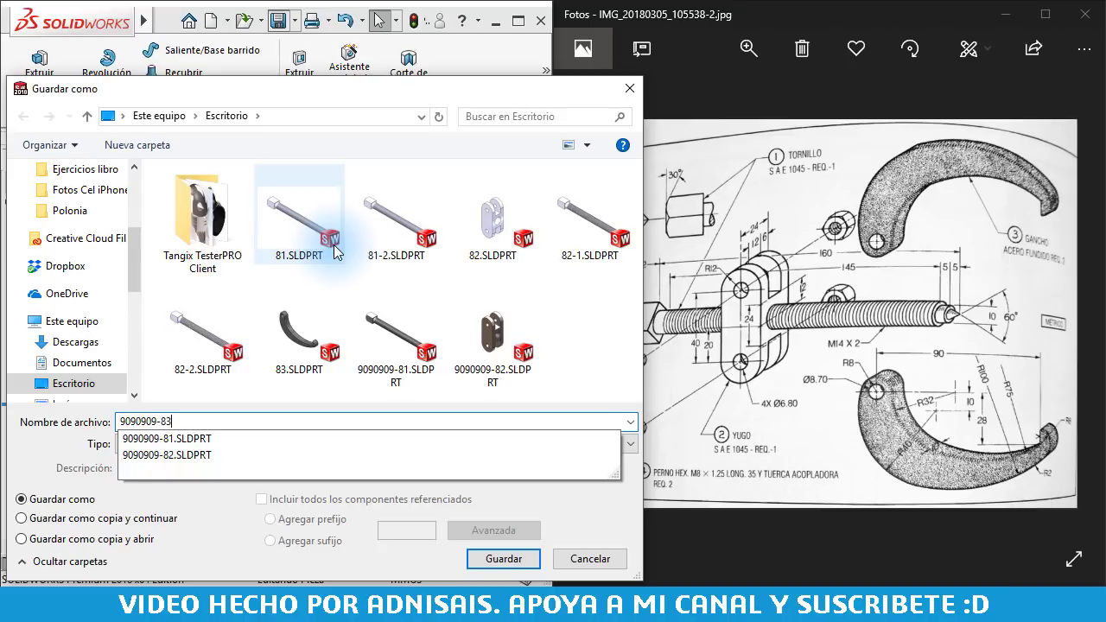
click(335, 252)
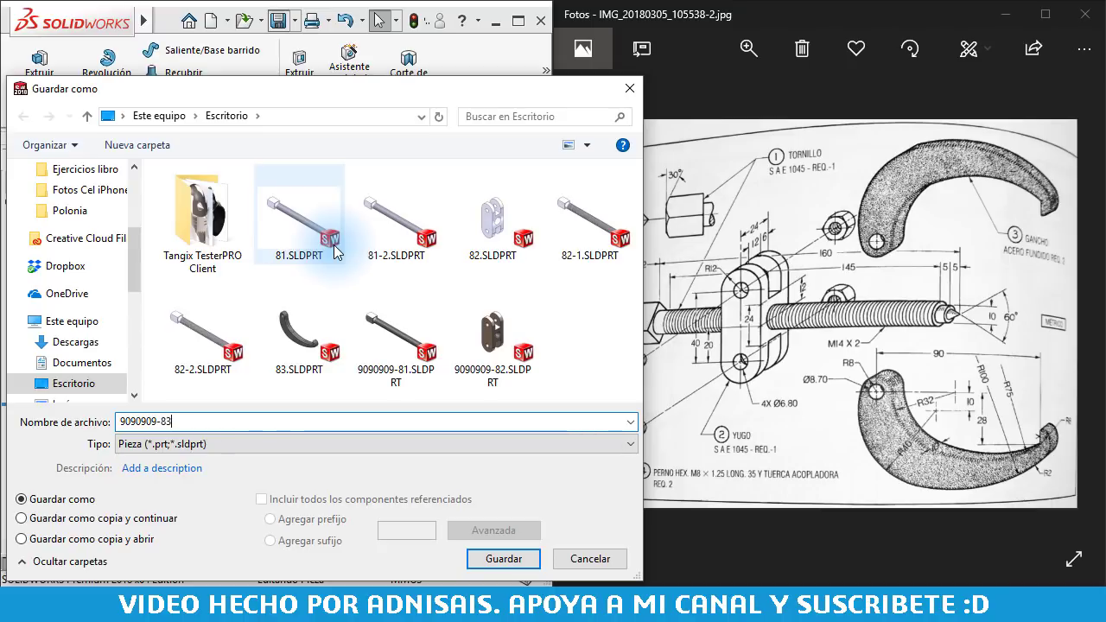
click(493, 558)
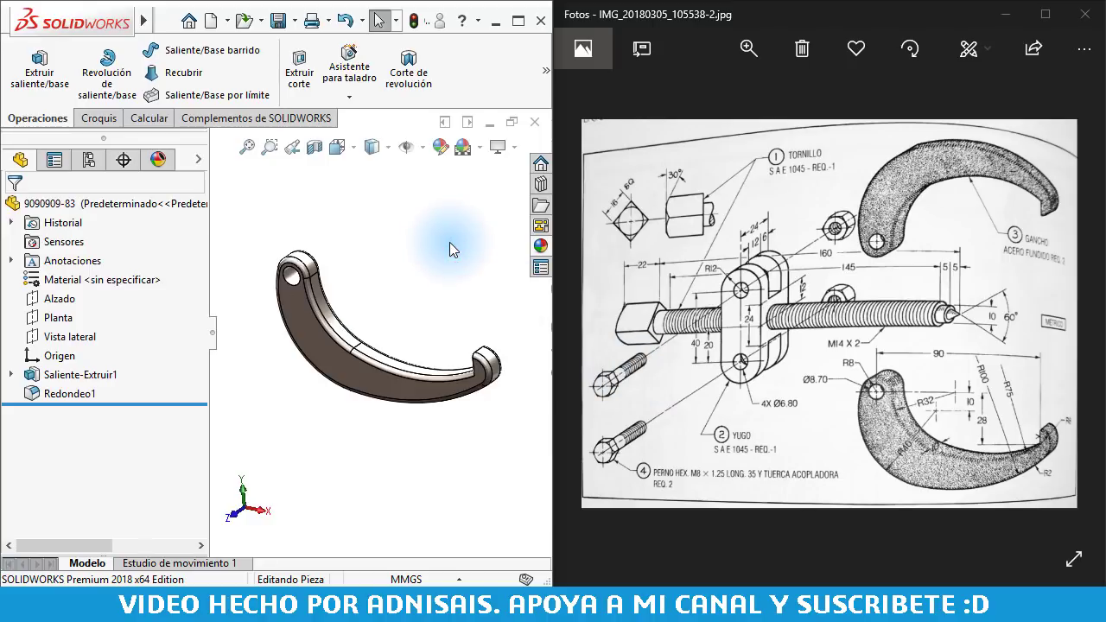
- Create a new Ensamblaje document from the Nuevo documento dialog
click(209, 23)
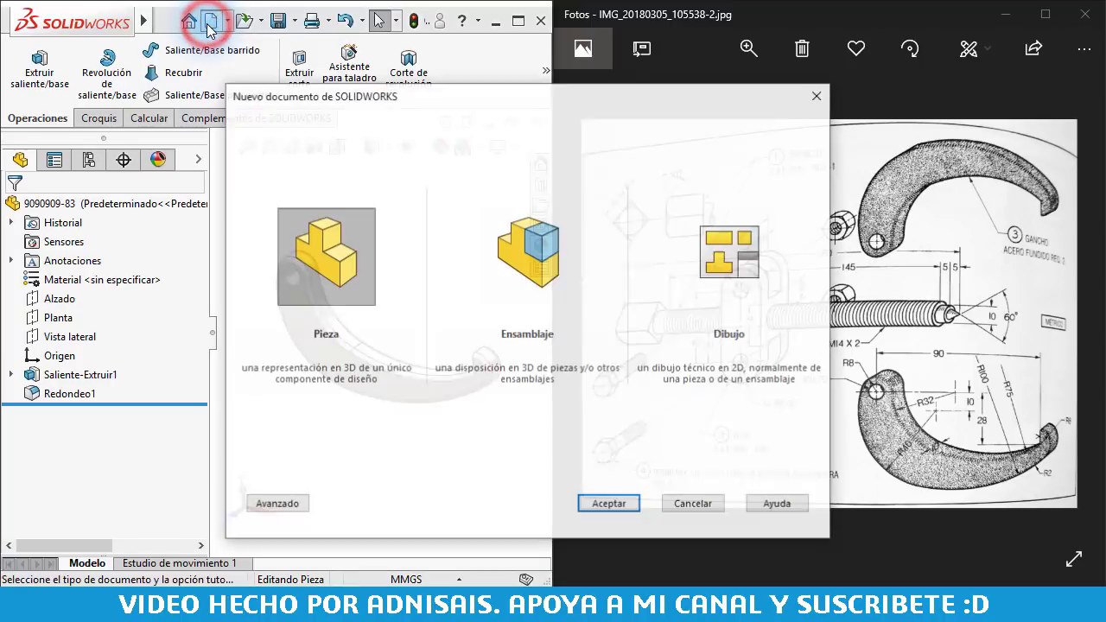
click(527, 244)
click(609, 504)
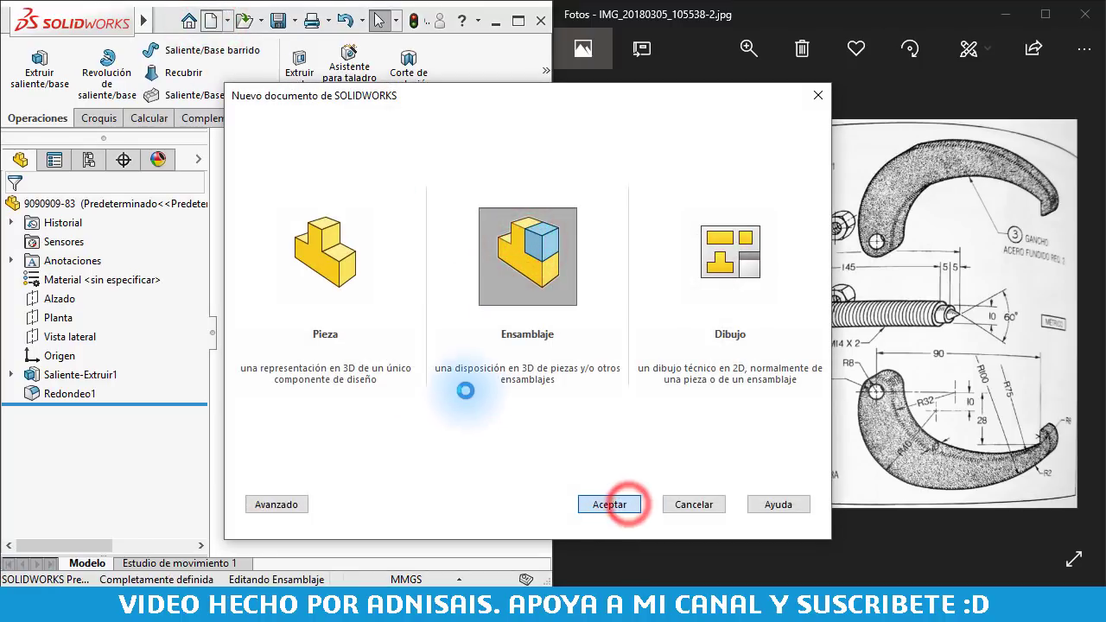
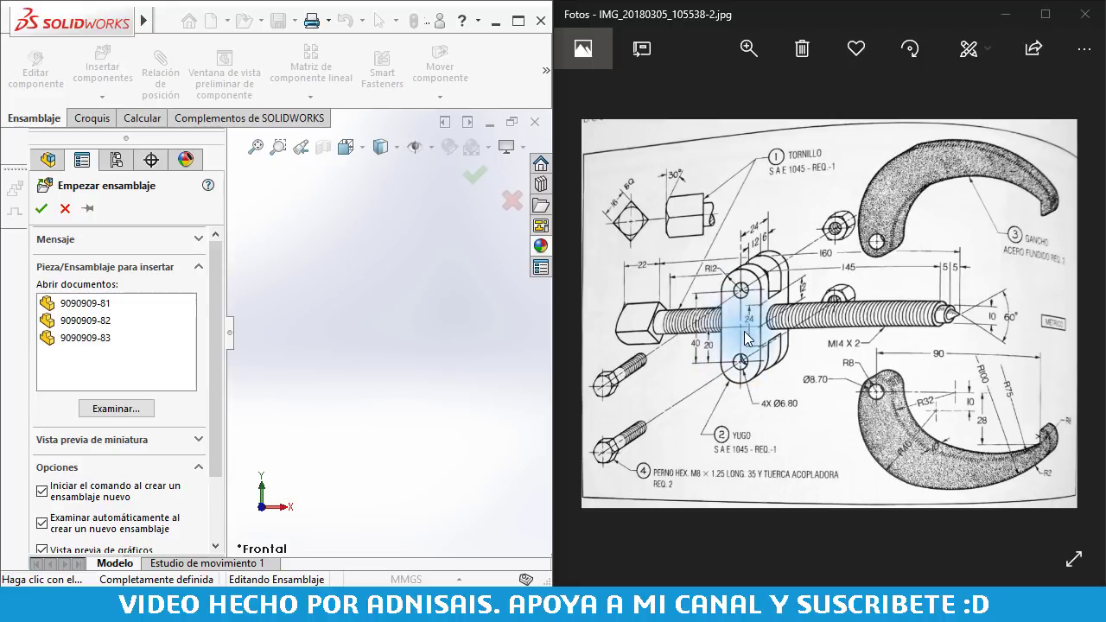
- Pick the yoke 9090909-82 and turn on the thumbnail and graphics previews
click(82, 321)
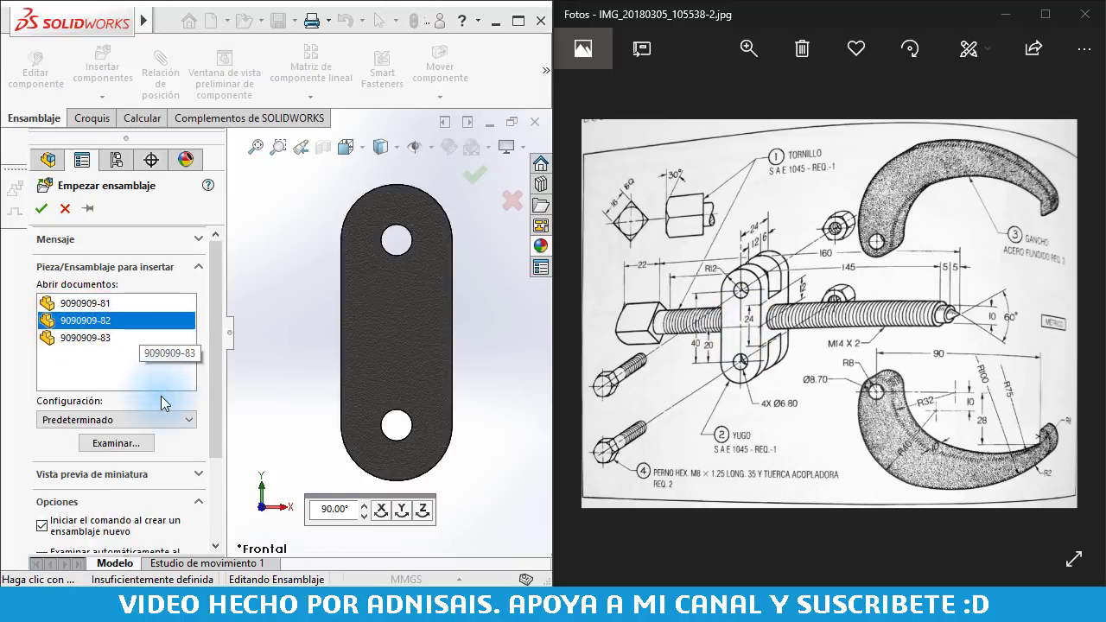
drag(214, 337, 214, 355)
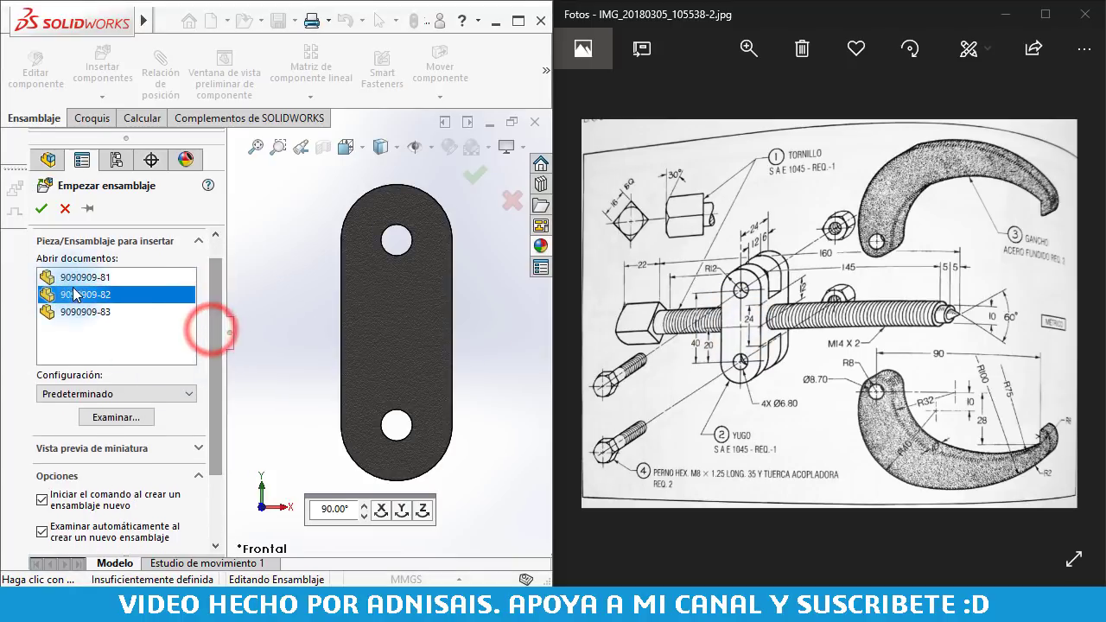
click(76, 448)
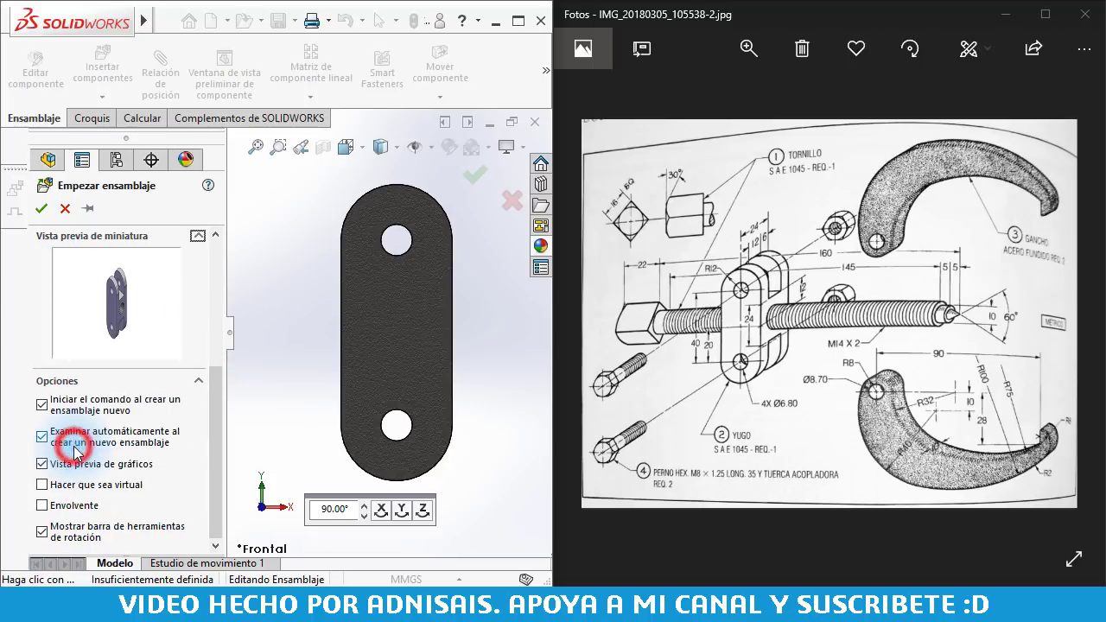
click(43, 464)
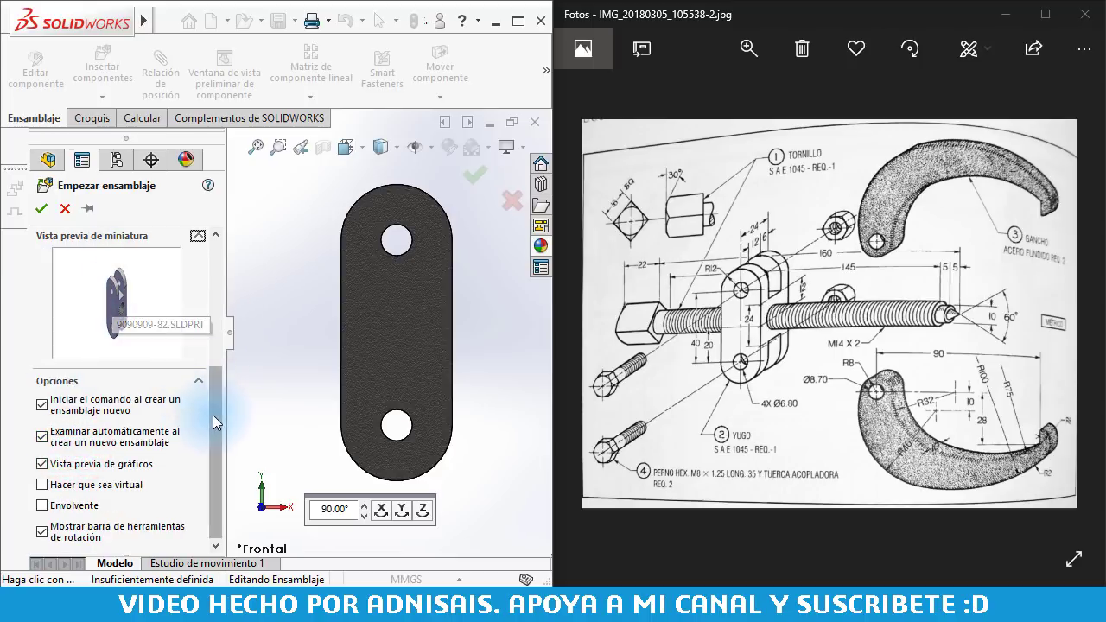
drag(212, 414, 212, 324)
- Preview the hook 9090909-83 and screw 9090909-81, then reselect the yoke 9090909-82
click(104, 272)
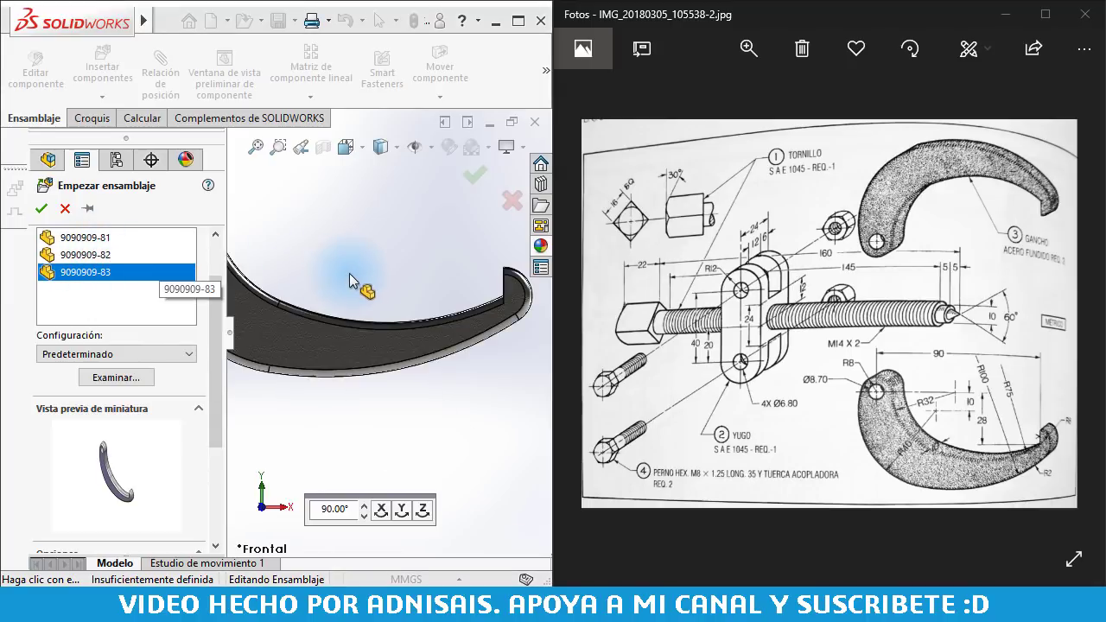
click(350, 272)
click(89, 239)
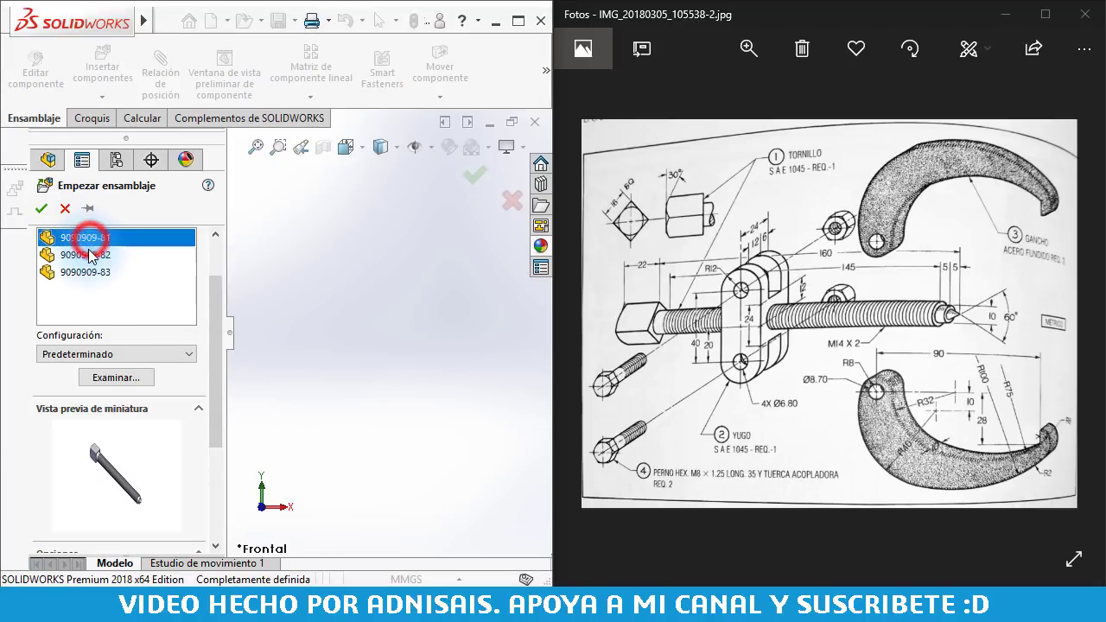
click(88, 253)
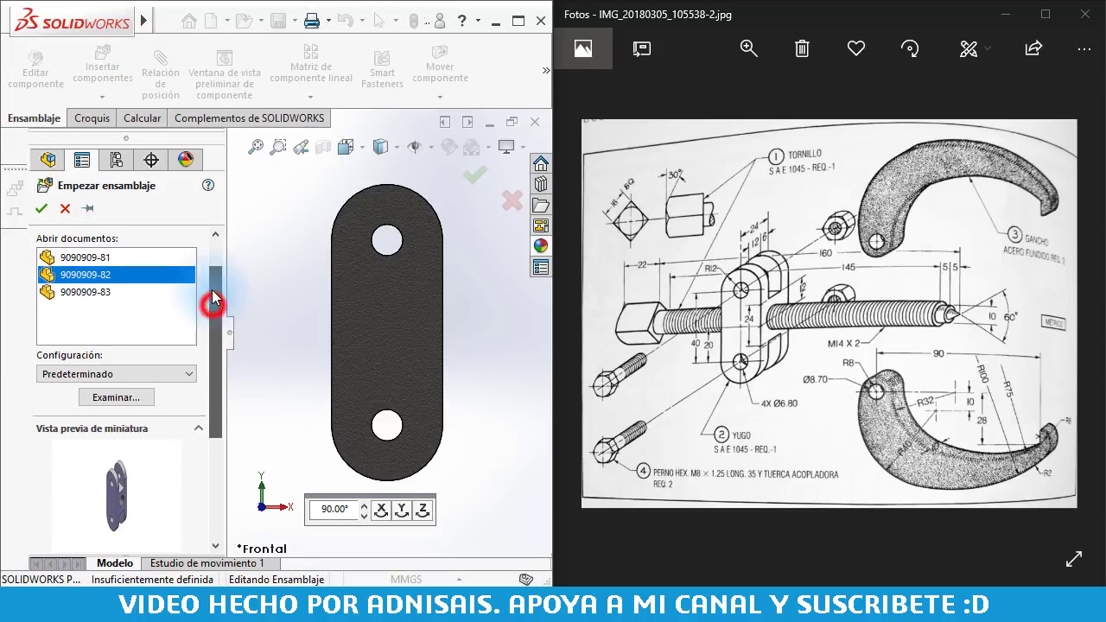
drag(212, 305, 209, 268)
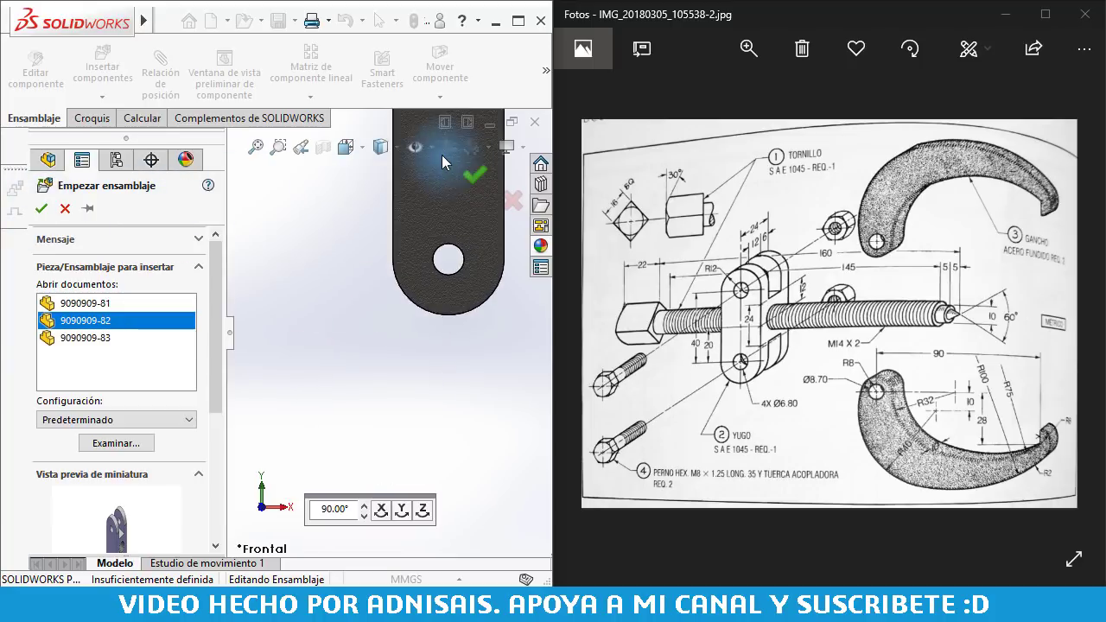
- Turn on View Origins and drop the yoke 9090909-82 onto the assembly origin
click(429, 147)
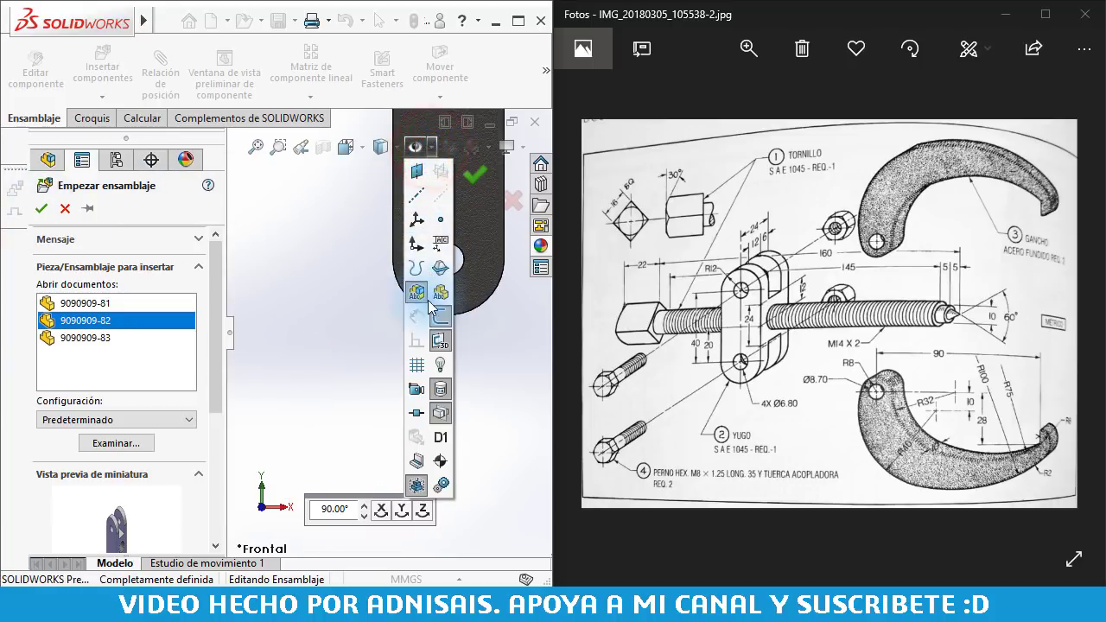
click(416, 246)
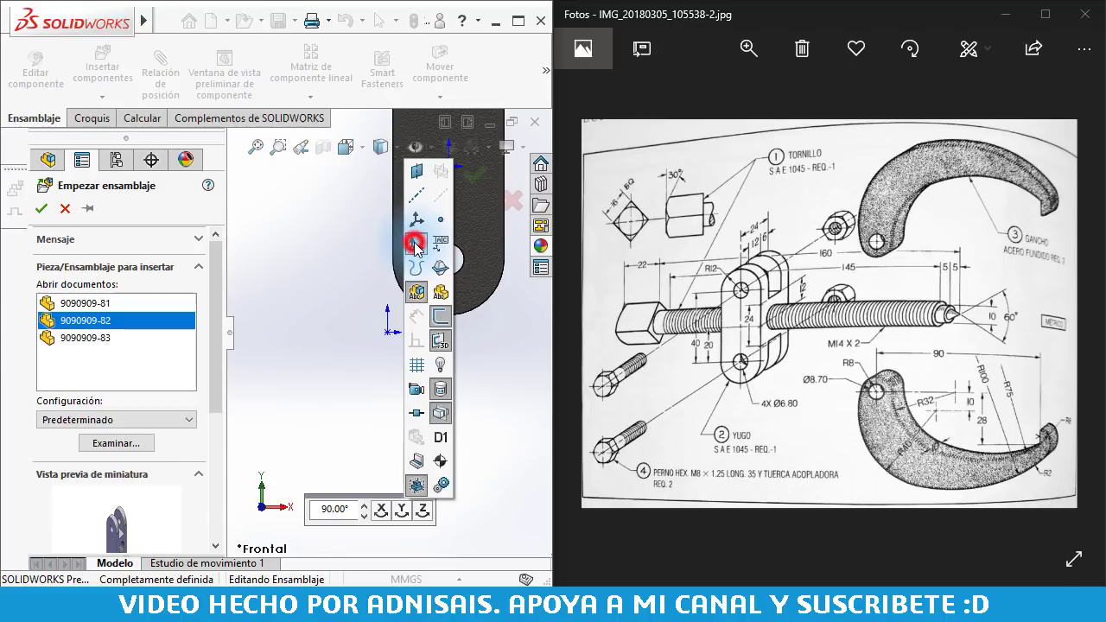
click(507, 78)
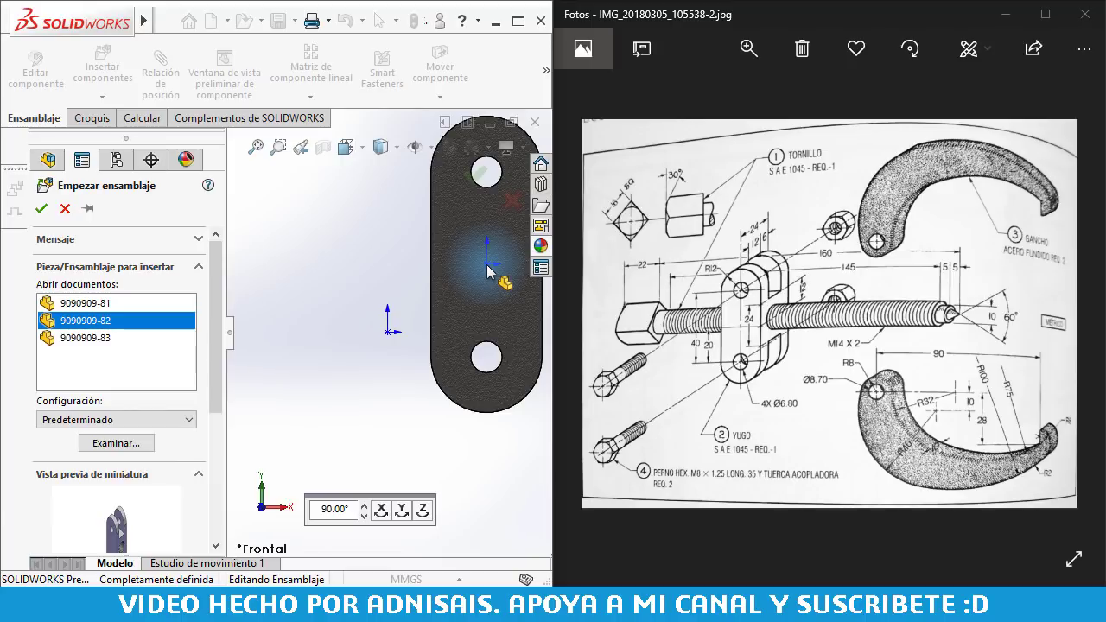
click(42, 209)
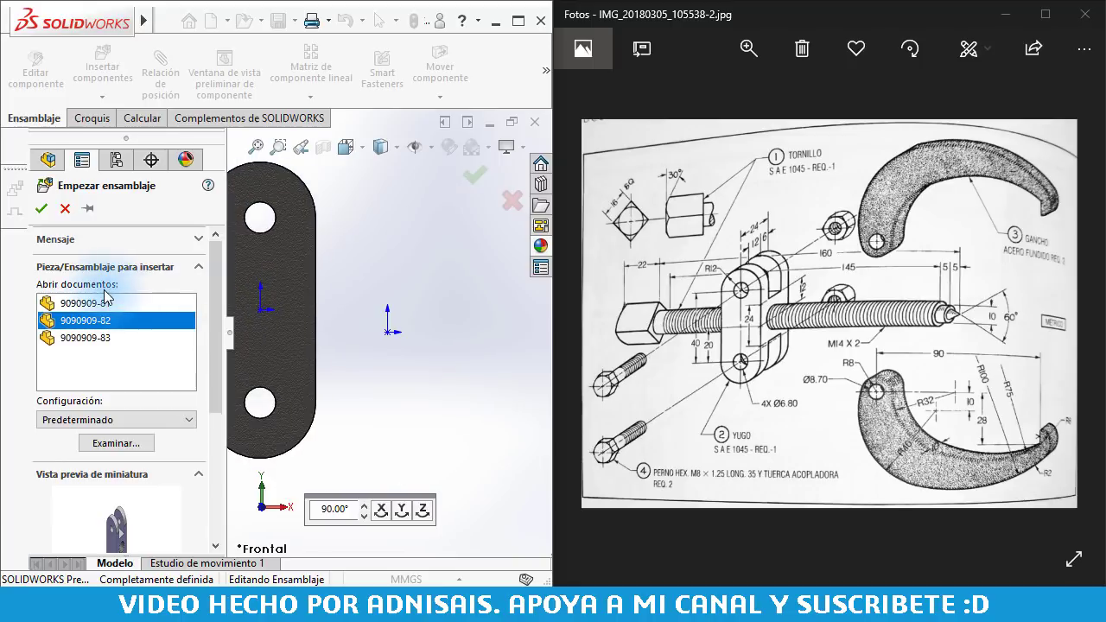
click(42, 208)
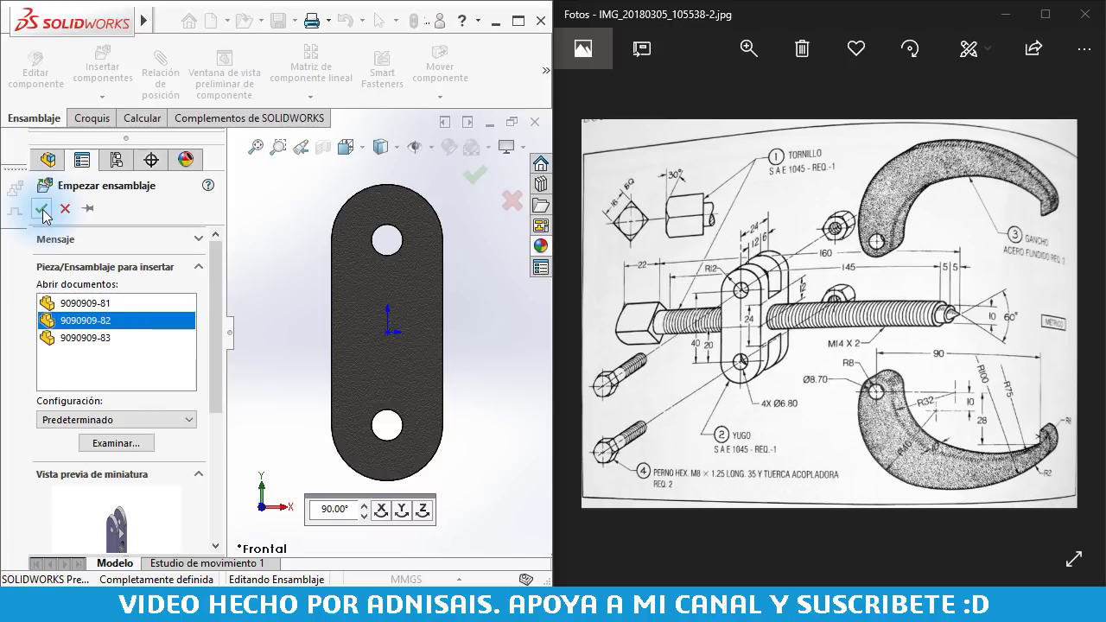
- Confirm the yoke placement and insert the screw 9090909-81 above the yoke
click(42, 209)
mouse_move(302, 314)
middle_down()
mouse_move(332, 252)
mouse_move(227, 291)
mouse_move(271, 279)
mouse_move(337, 307)
middle_up()
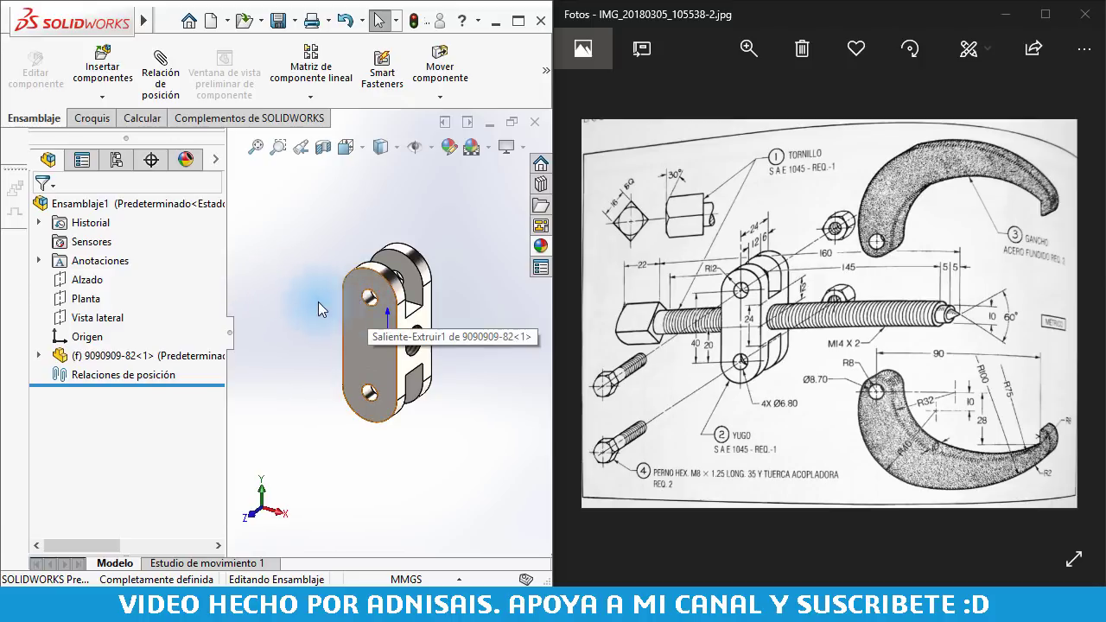
click(101, 76)
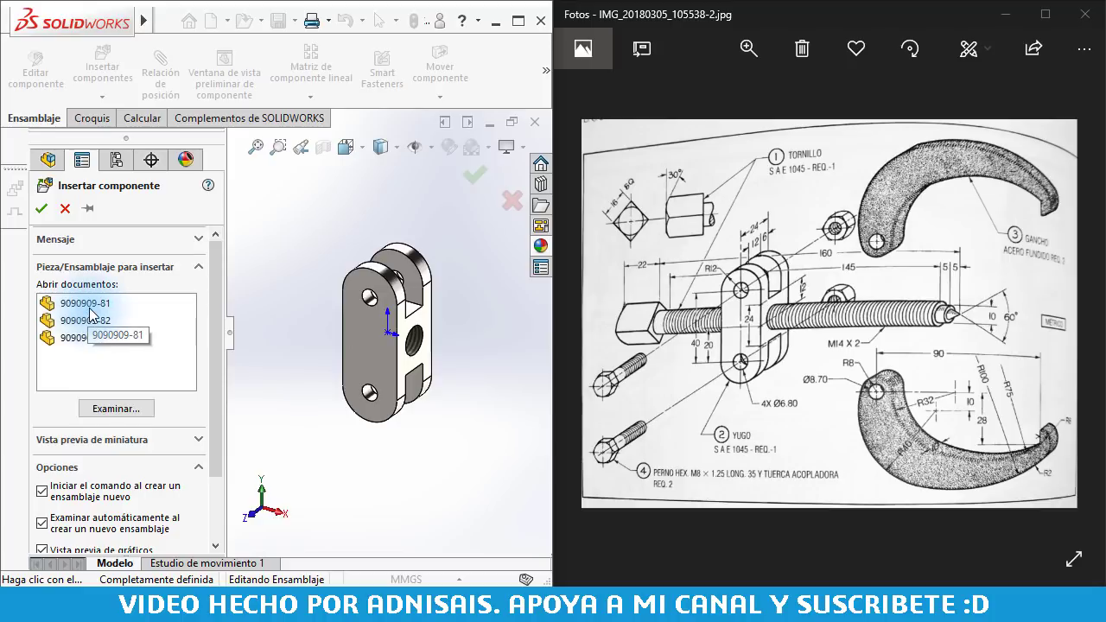
click(90, 305)
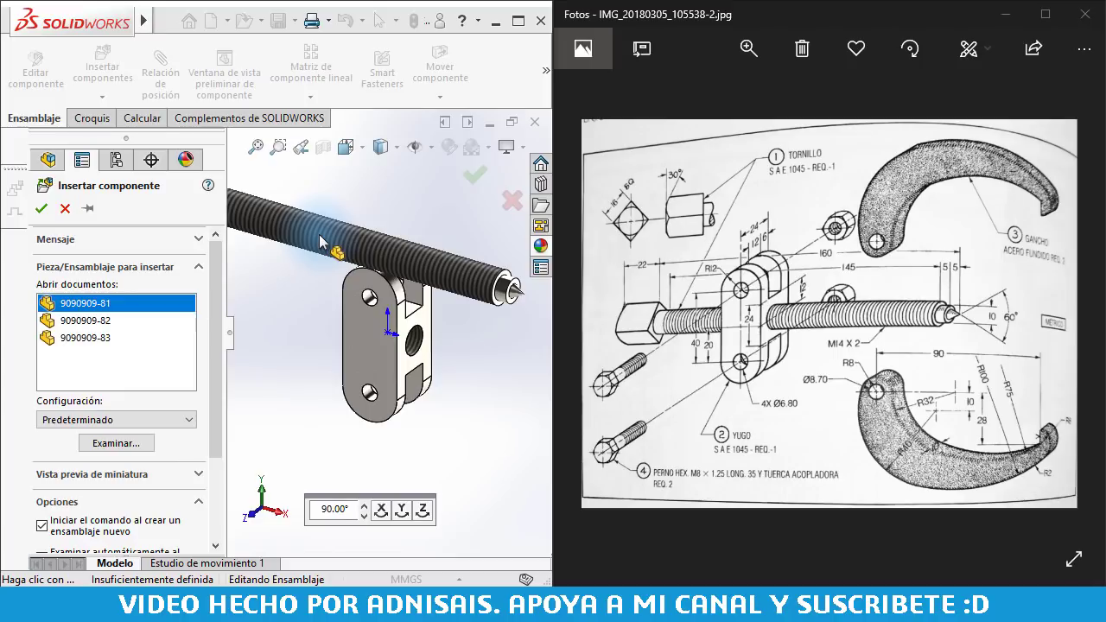
click(389, 191)
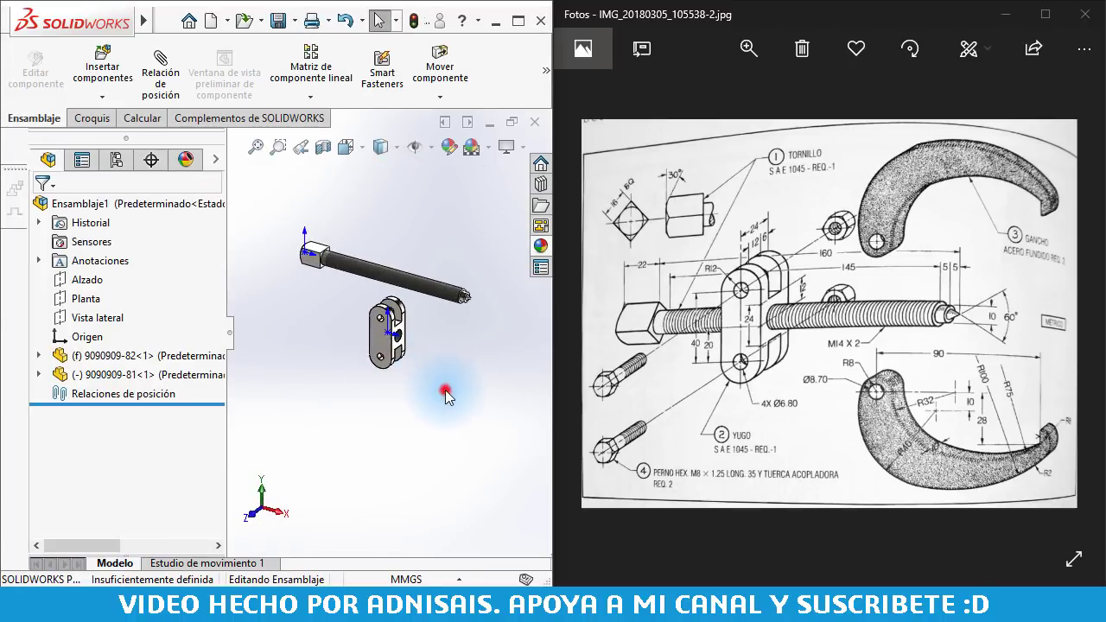
- Insert the hook 9090909-83 below the yoke
click(99, 83)
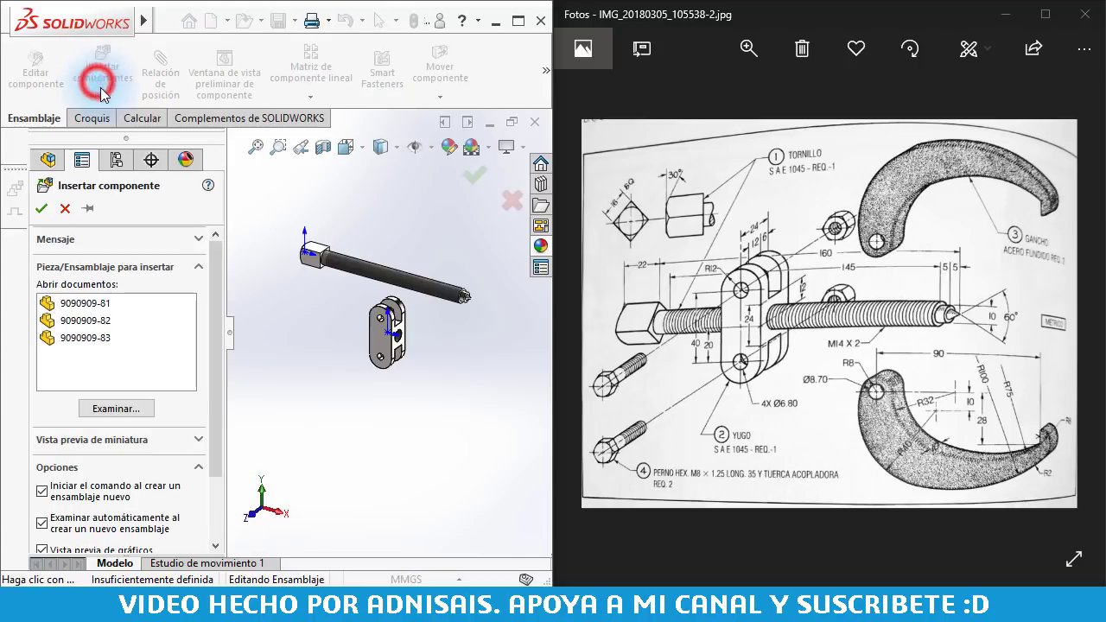
click(90, 340)
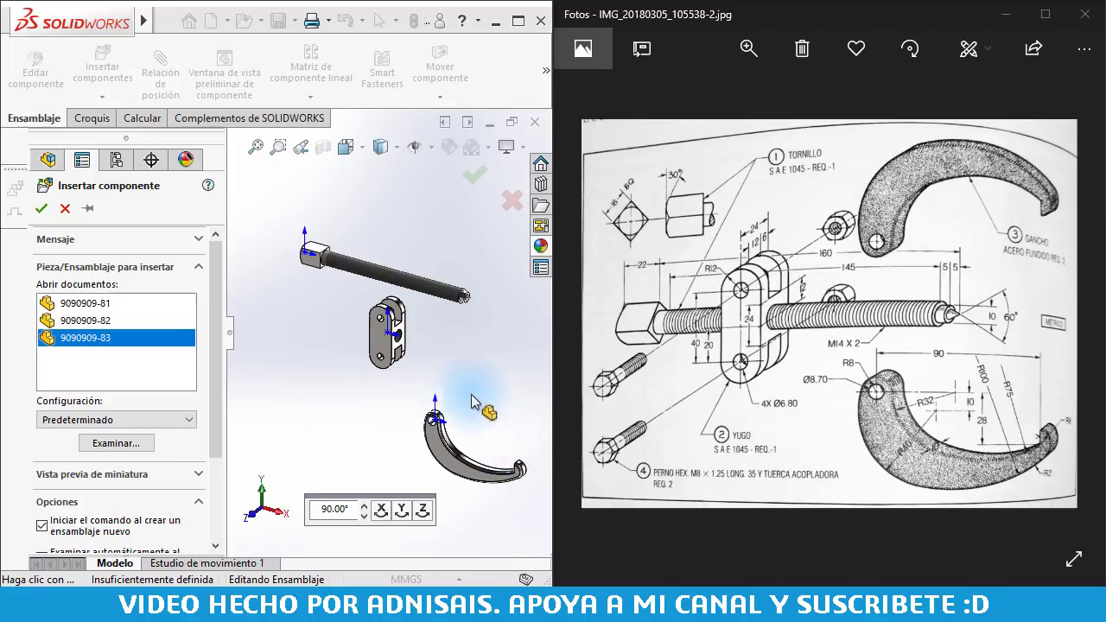
click(430, 409)
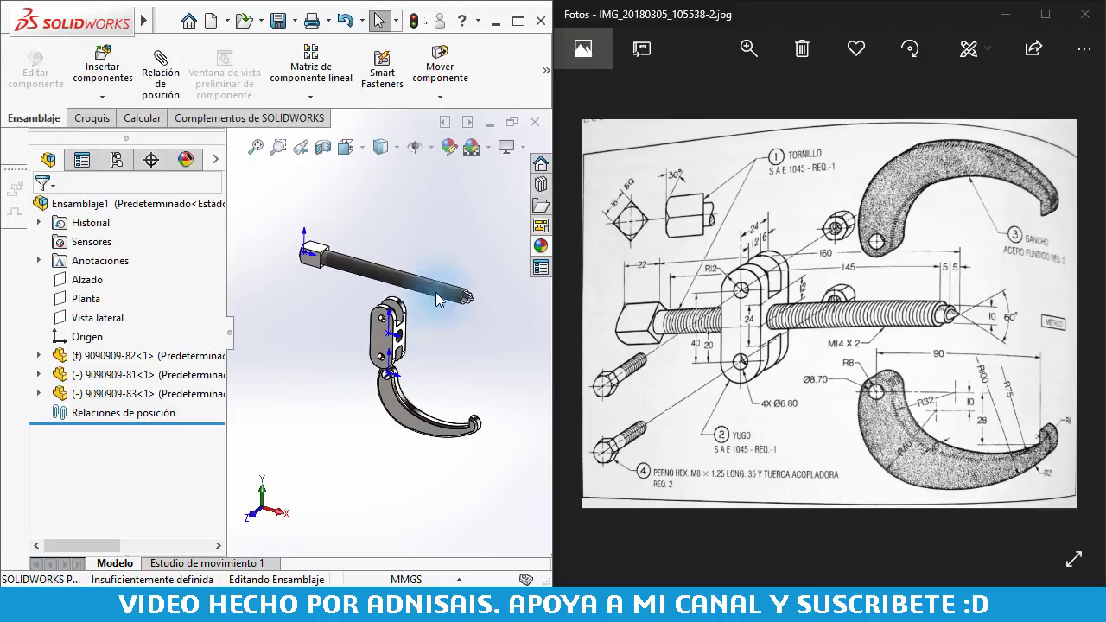
click(431, 153)
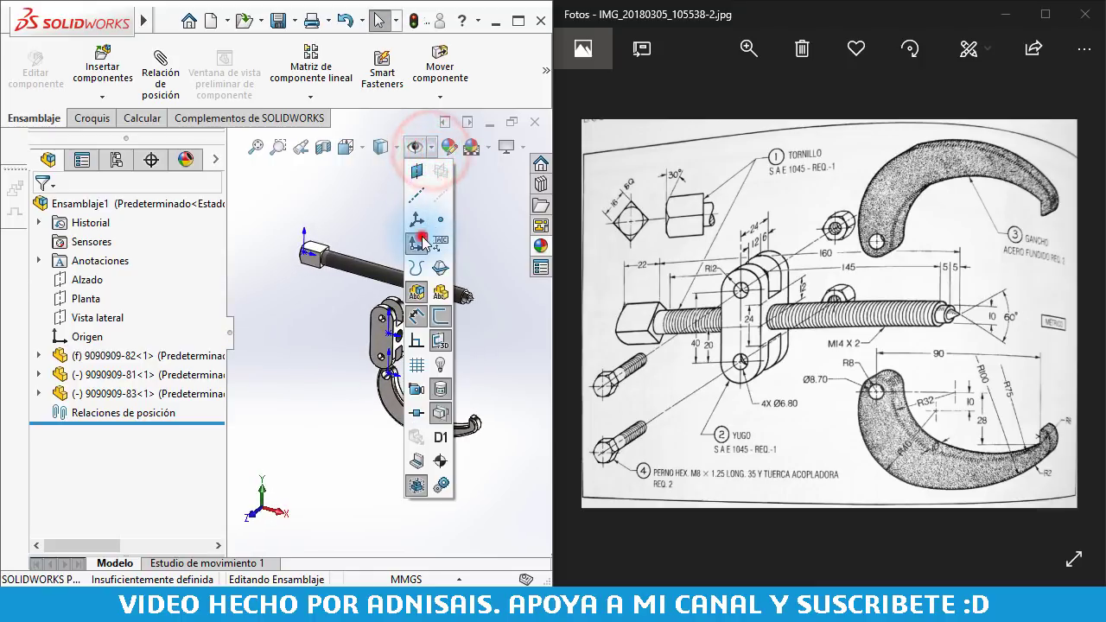
- Hide the origins and try dragging the fixed yoke, then clear the selection
click(421, 233)
click(333, 216)
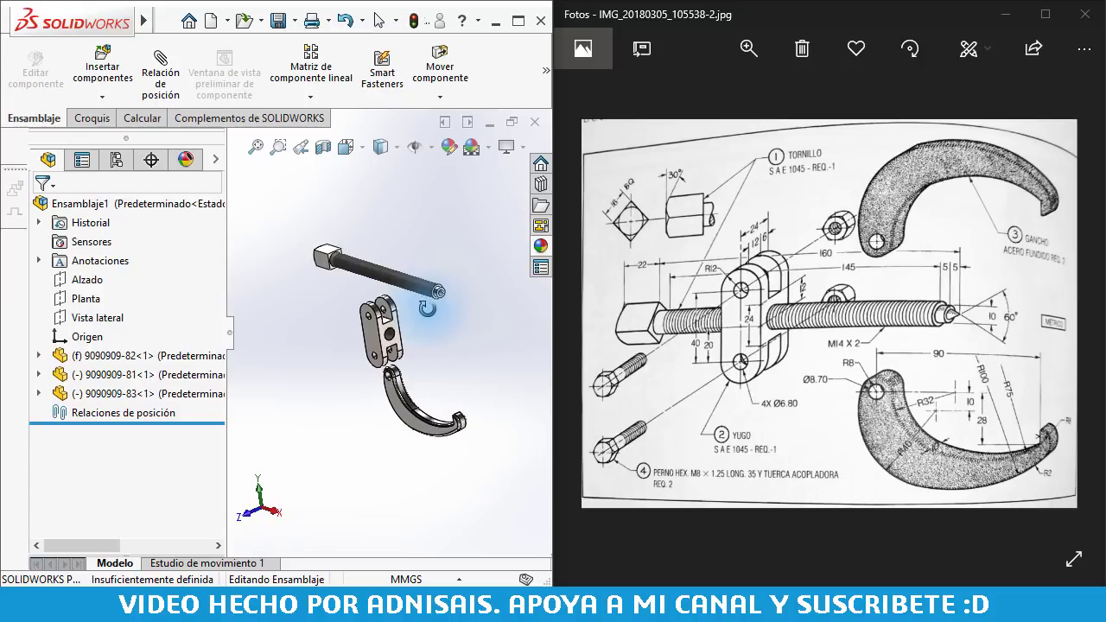
scroll(413, 346, down, 2)
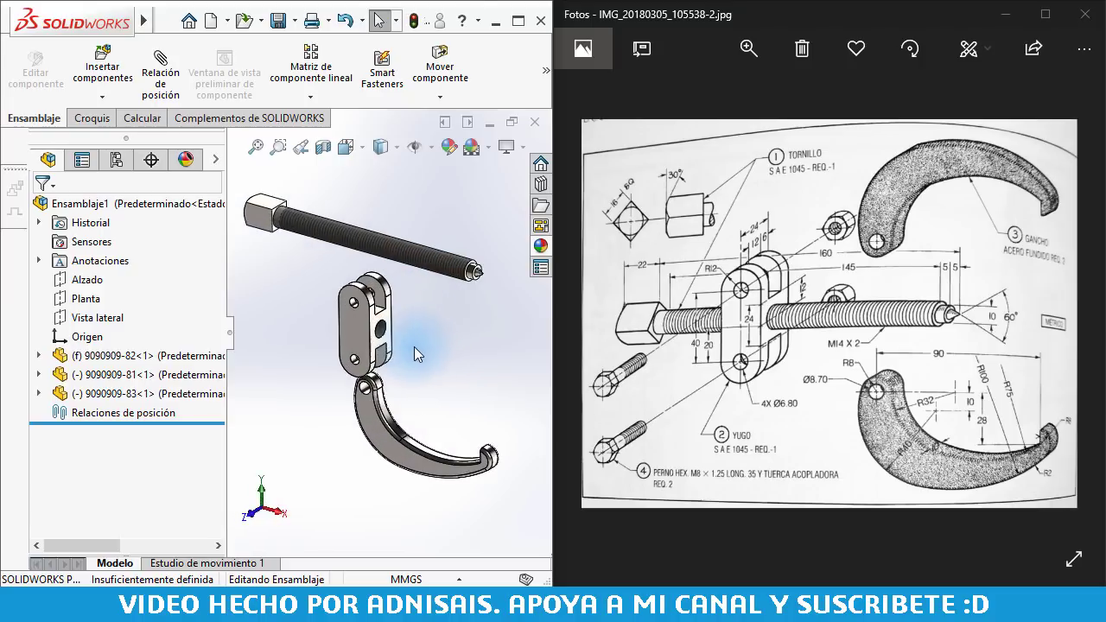
click(350, 324)
mouse_move(383, 402)
mouse_down()
mouse_move(312, 401)
mouse_move(83, 356)
mouse_up()
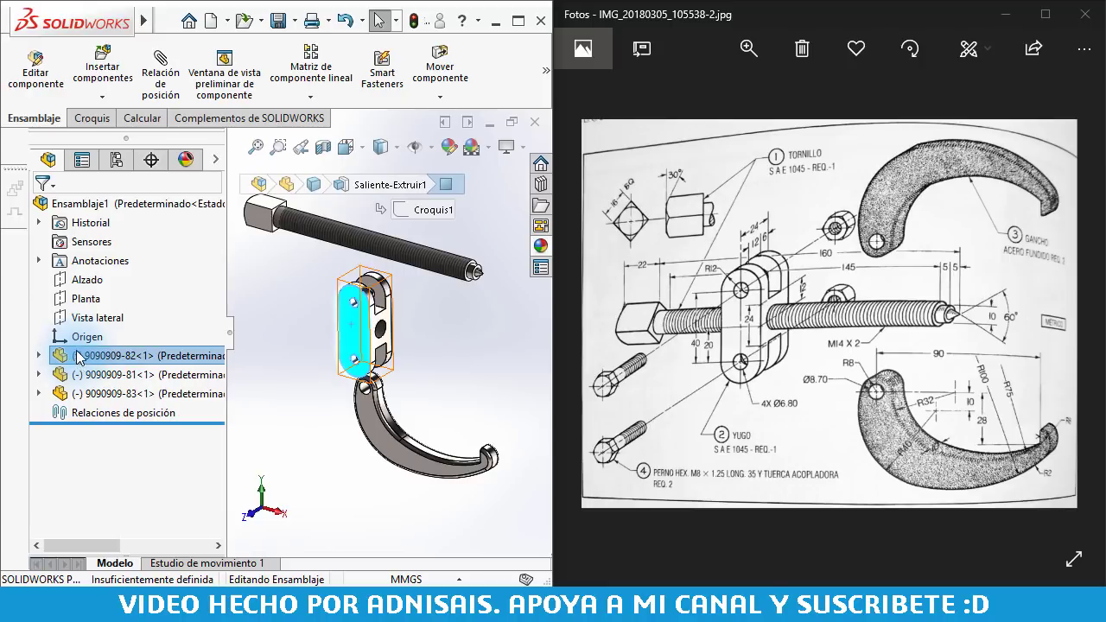
click(323, 422)
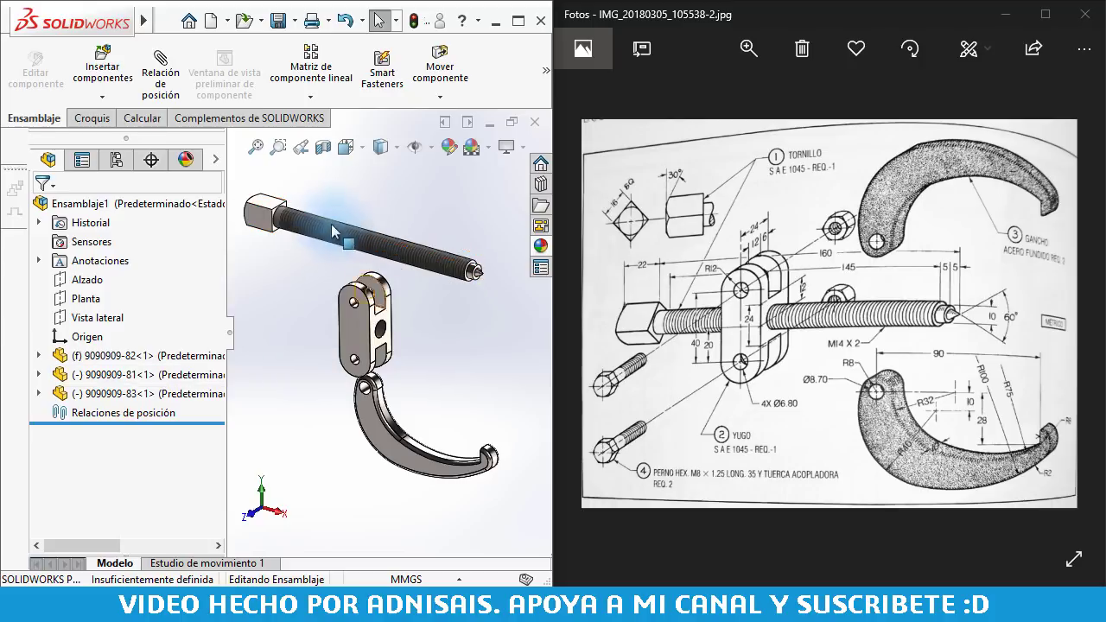
- Drag the screw and hook to new positions, moving the hook up and right
mouse_move(324, 224)
mouse_down()
mouse_move(293, 252)
mouse_move(333, 229)
mouse_up()
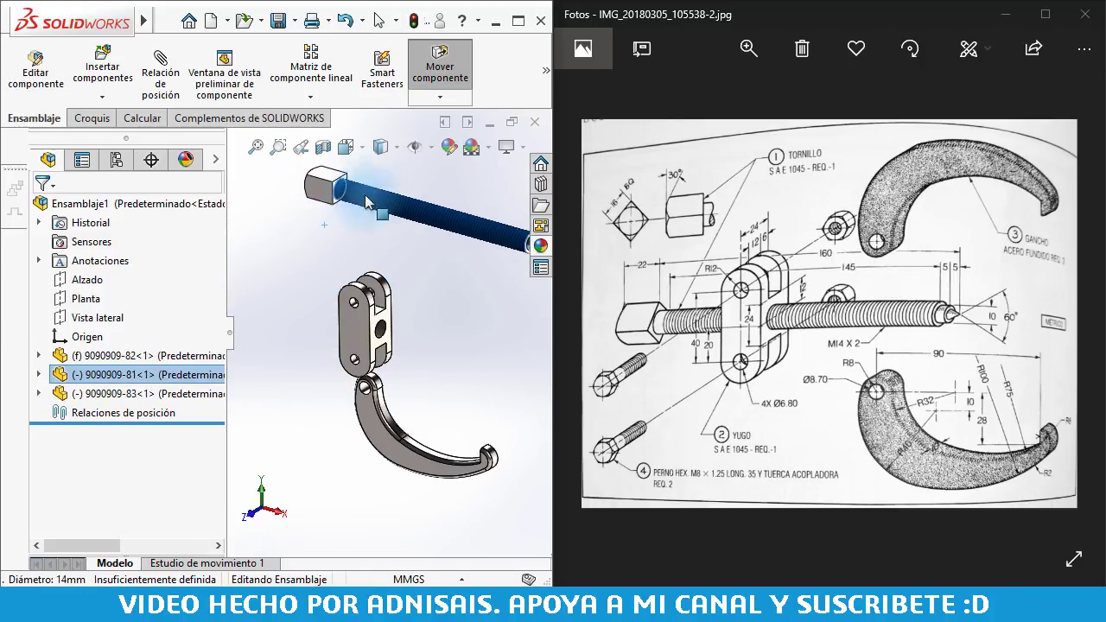
mouse_move(374, 425)
mouse_down()
mouse_move(408, 376)
mouse_move(450, 420)
mouse_up()
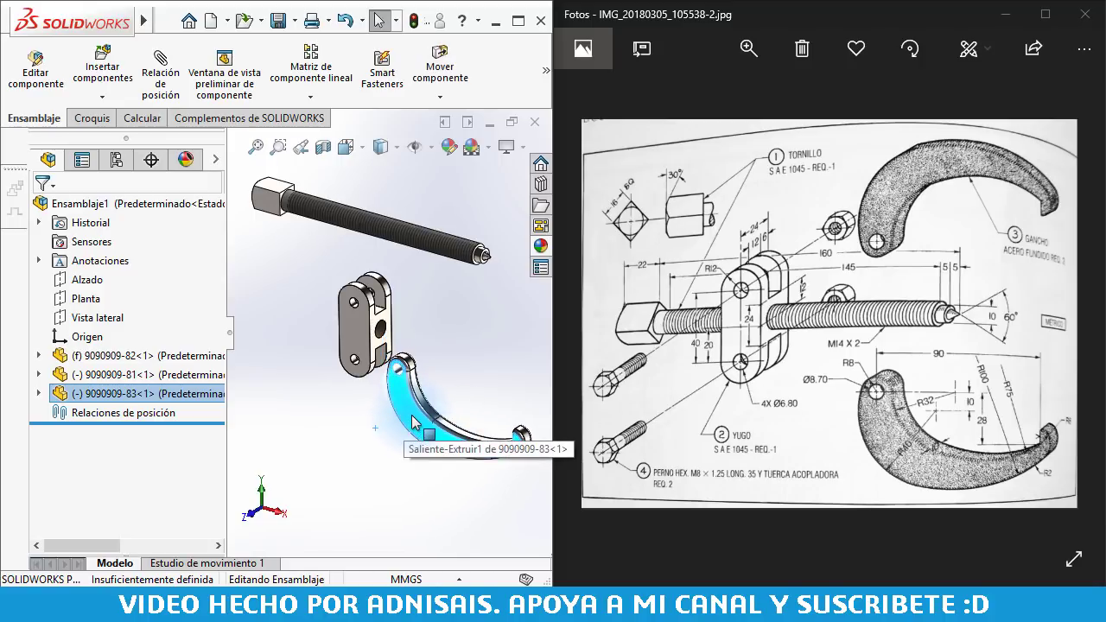
click(412, 421)
drag(412, 421, 412, 393)
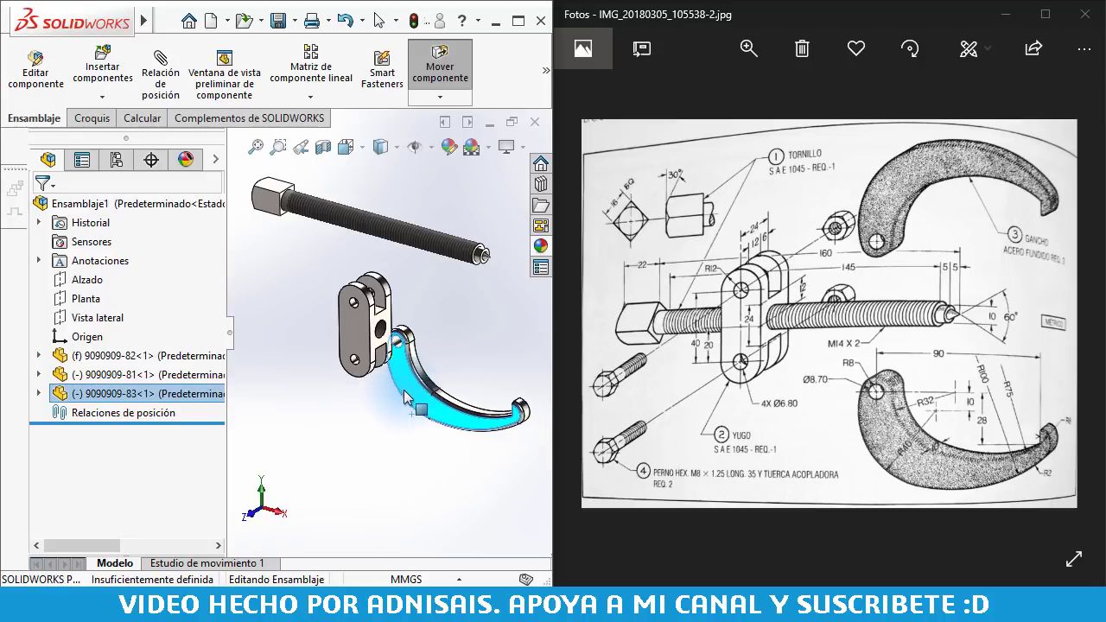
key(Escape)
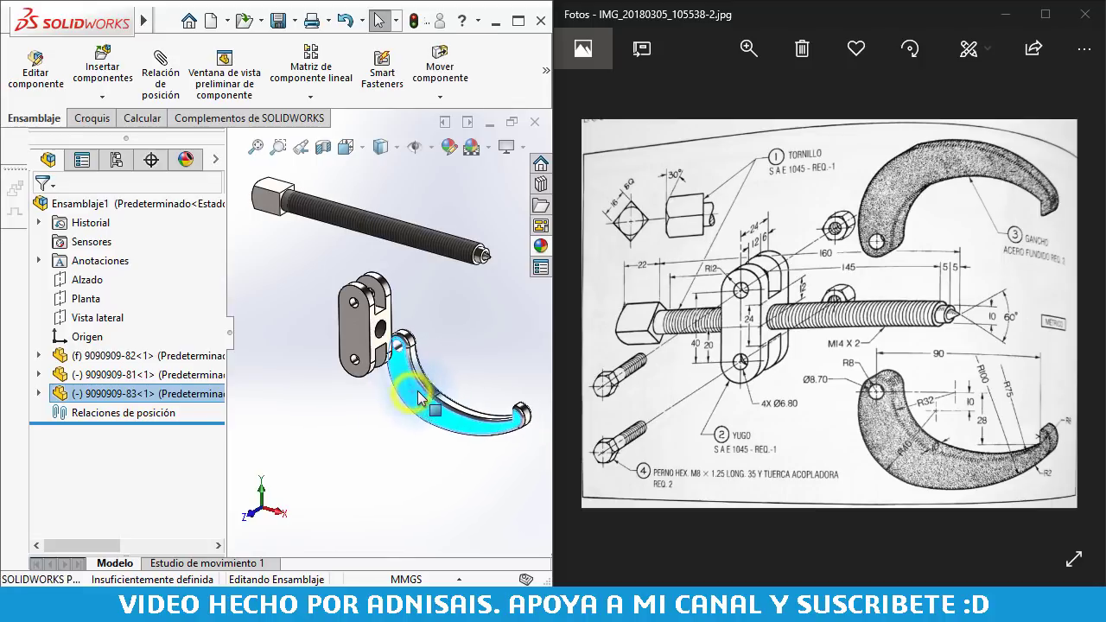
- Rotate the hook upright beside the yoke, undoing one overshoot
mouse_move(412, 398)
right_down()
mouse_move(405, 410)
mouse_move(418, 418)
right_up()
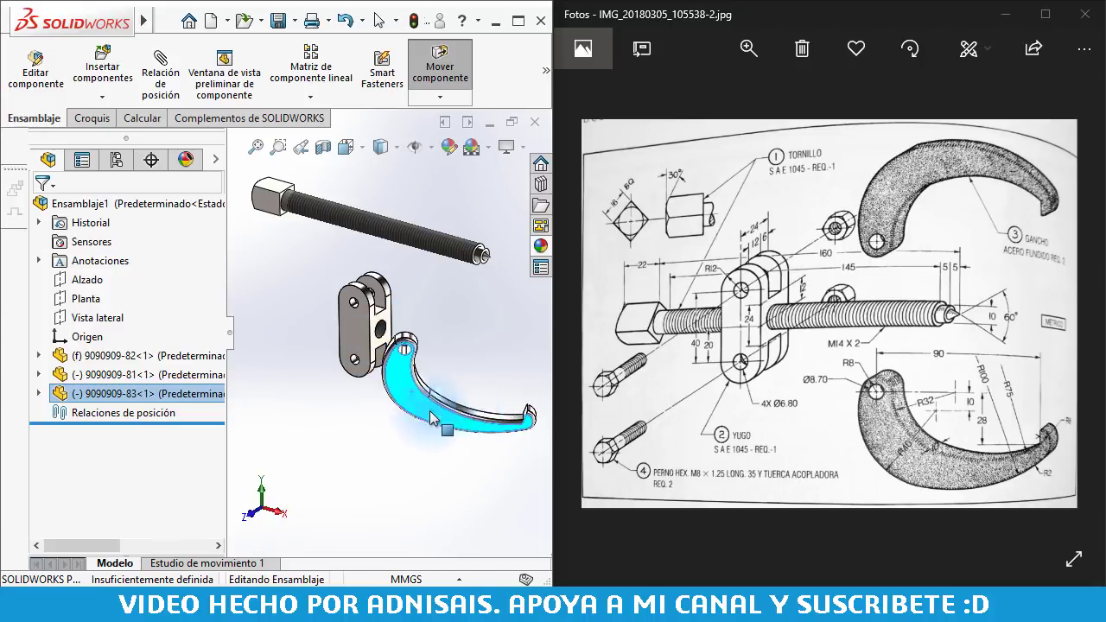
right_drag(418, 418, 432, 416)
key(ctrl+z)
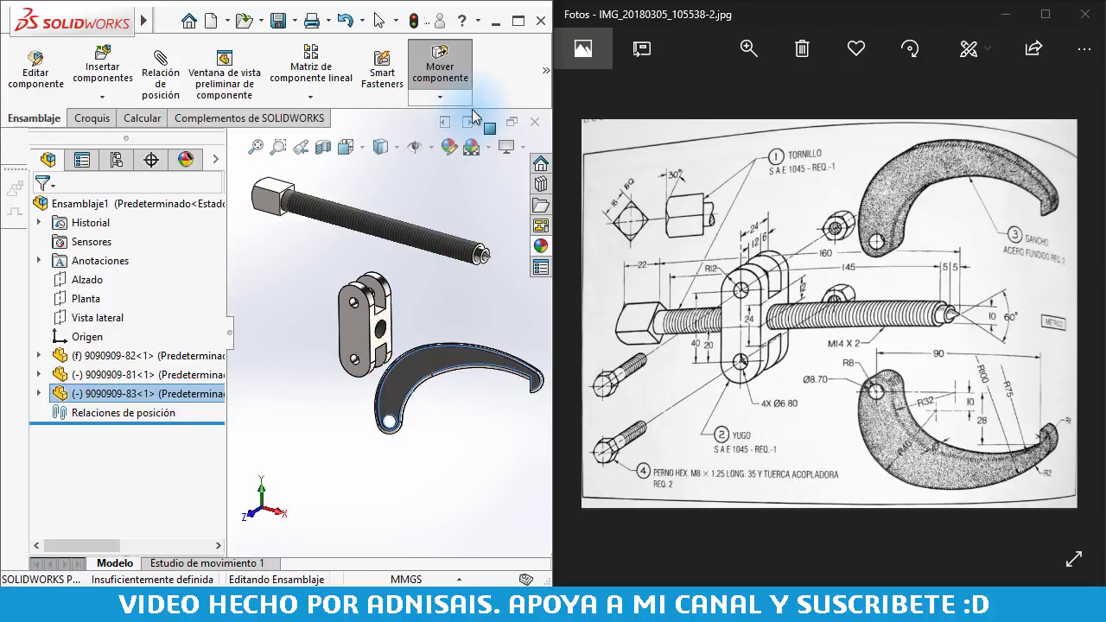
right_drag(467, 415, 452, 354)
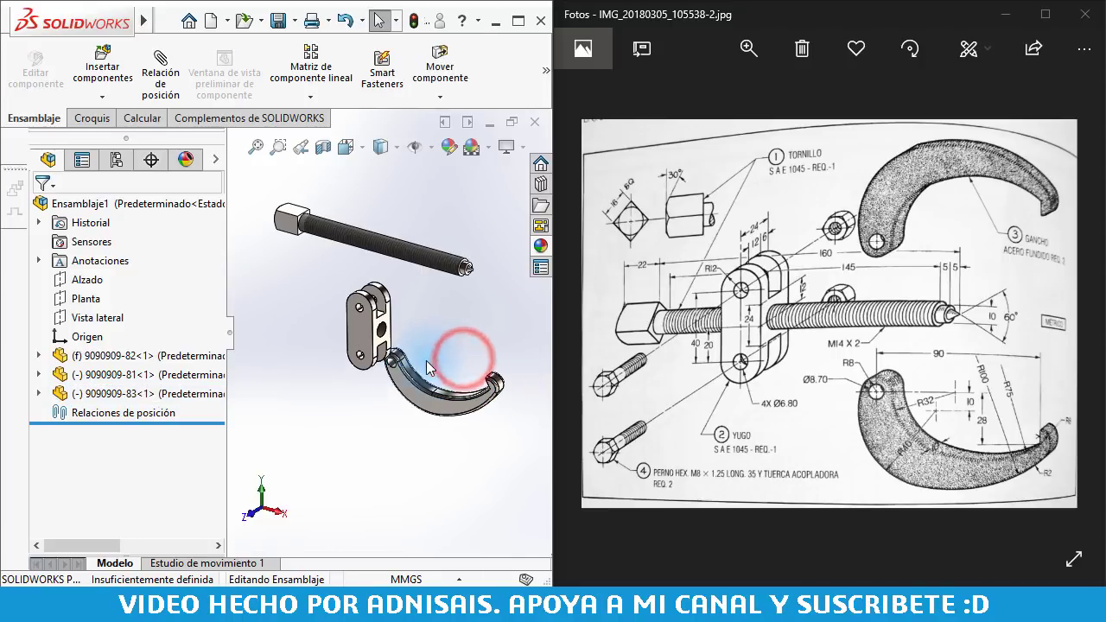
middle_drag(451, 349, 415, 293)
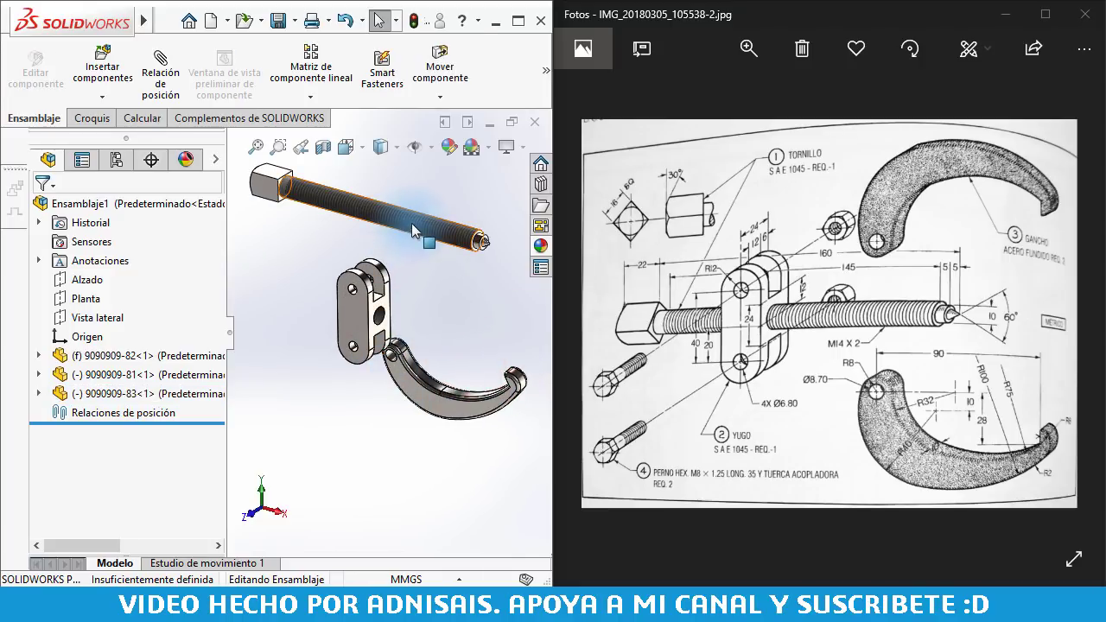
click(465, 323)
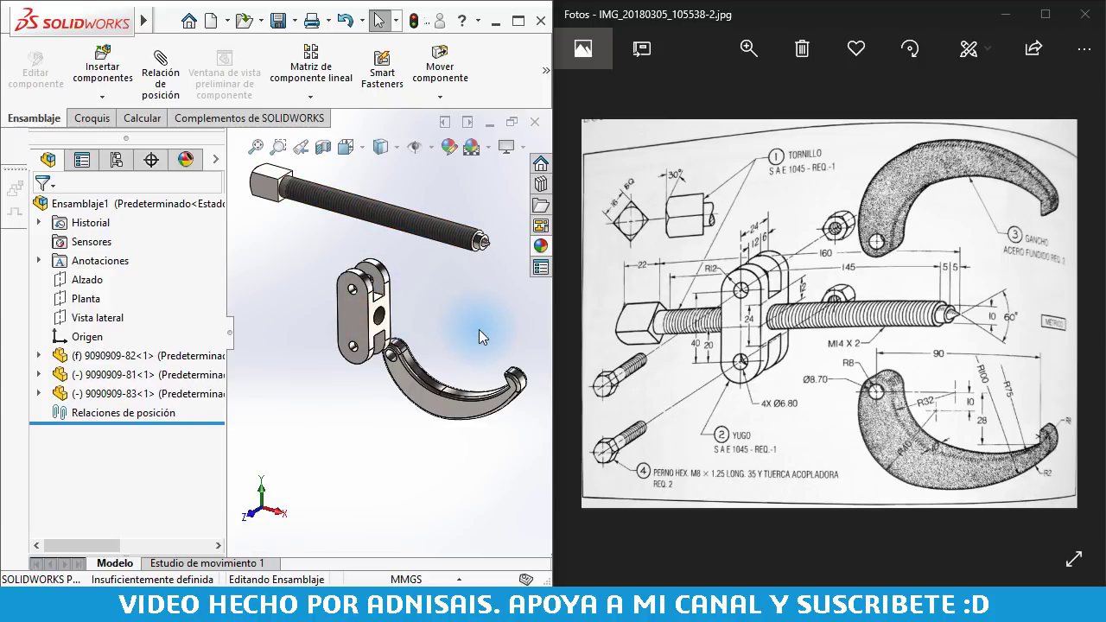
- Start a mate, collapse the flyout tree and zoom in on the screw and yoke
click(160, 79)
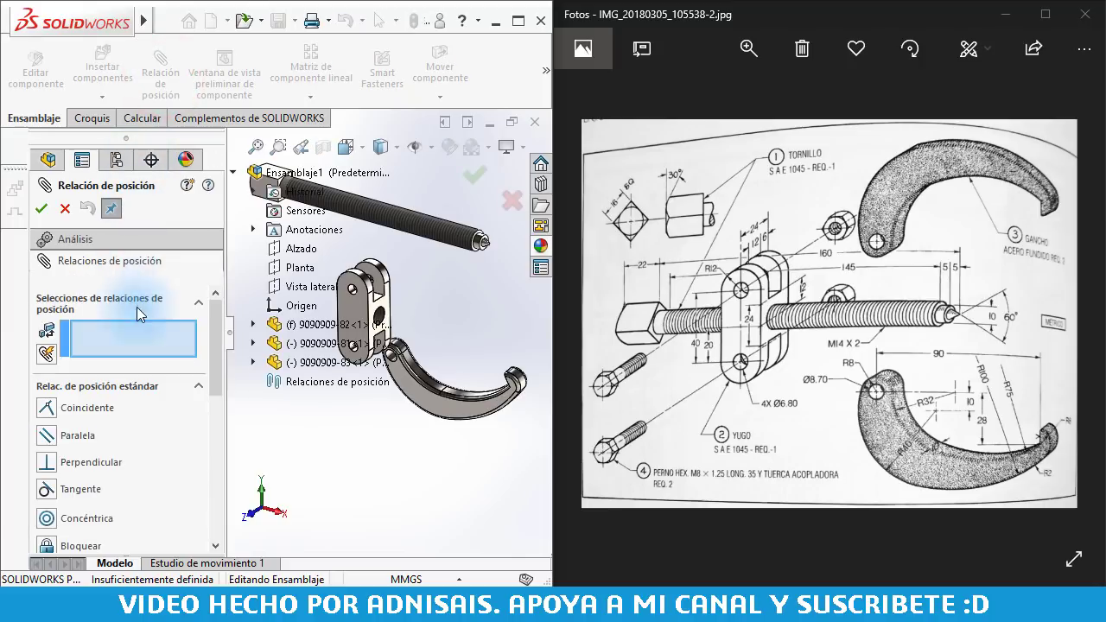
drag(214, 338, 214, 366)
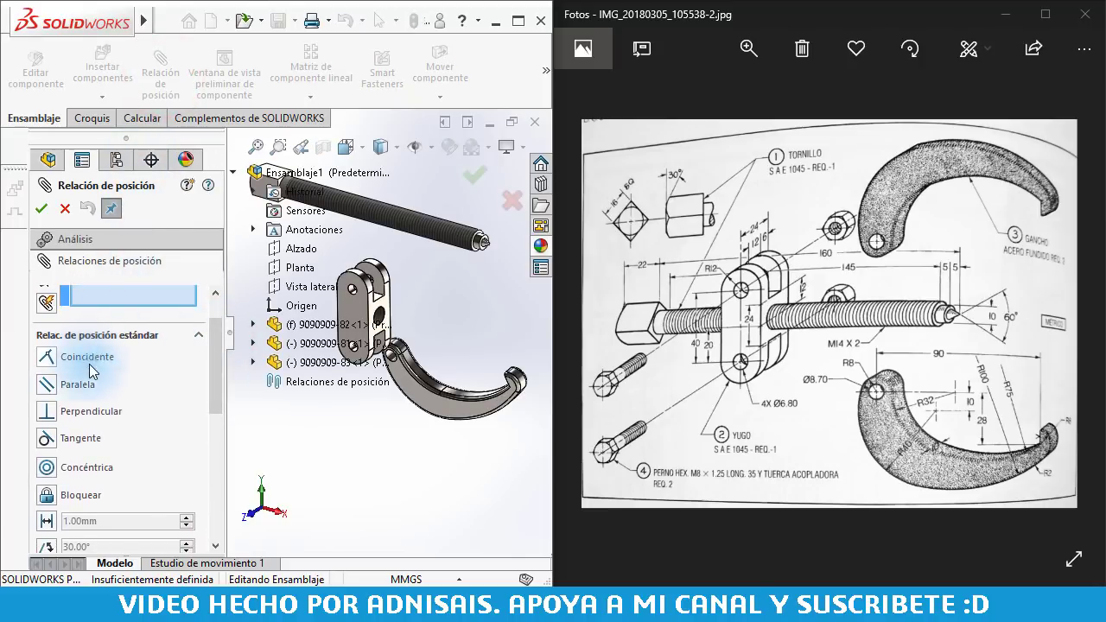
drag(216, 391, 208, 352)
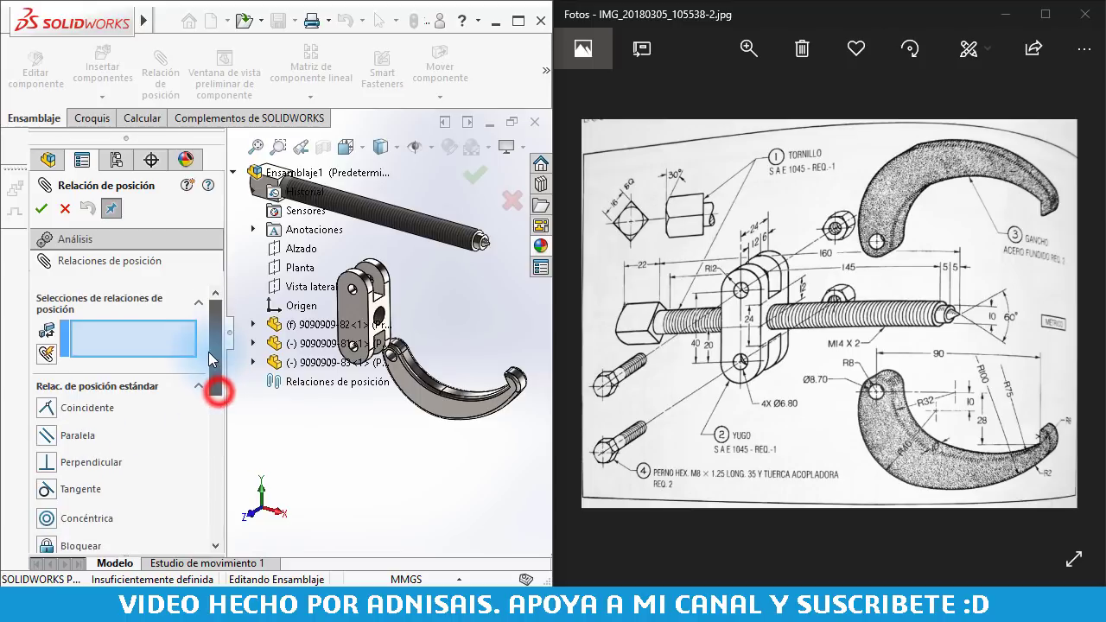
click(158, 345)
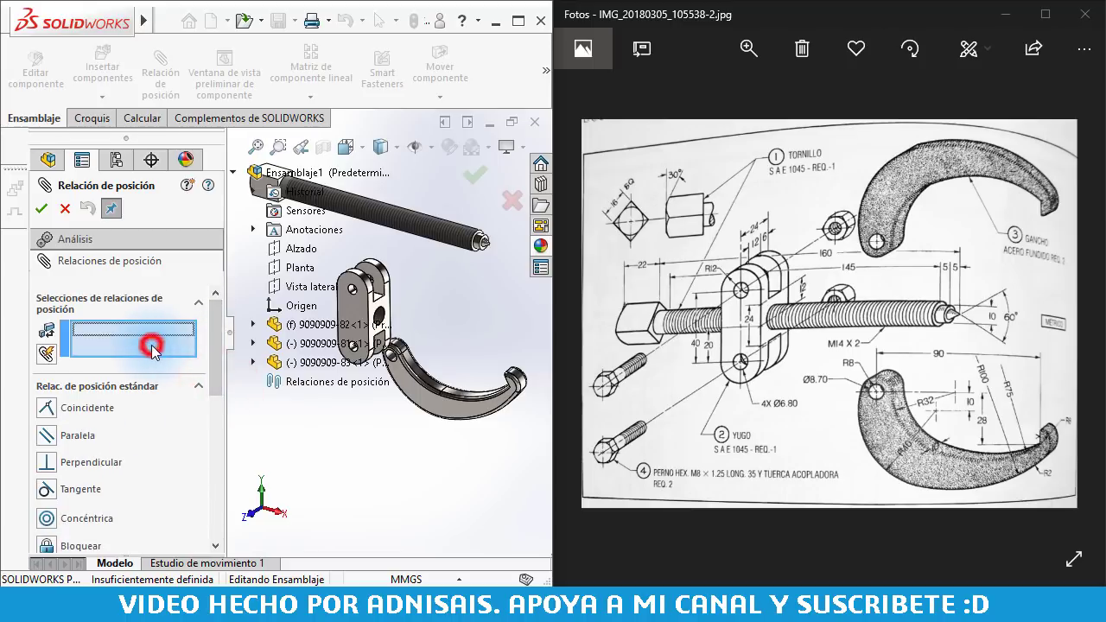
click(232, 172)
scroll(386, 298, up, 2)
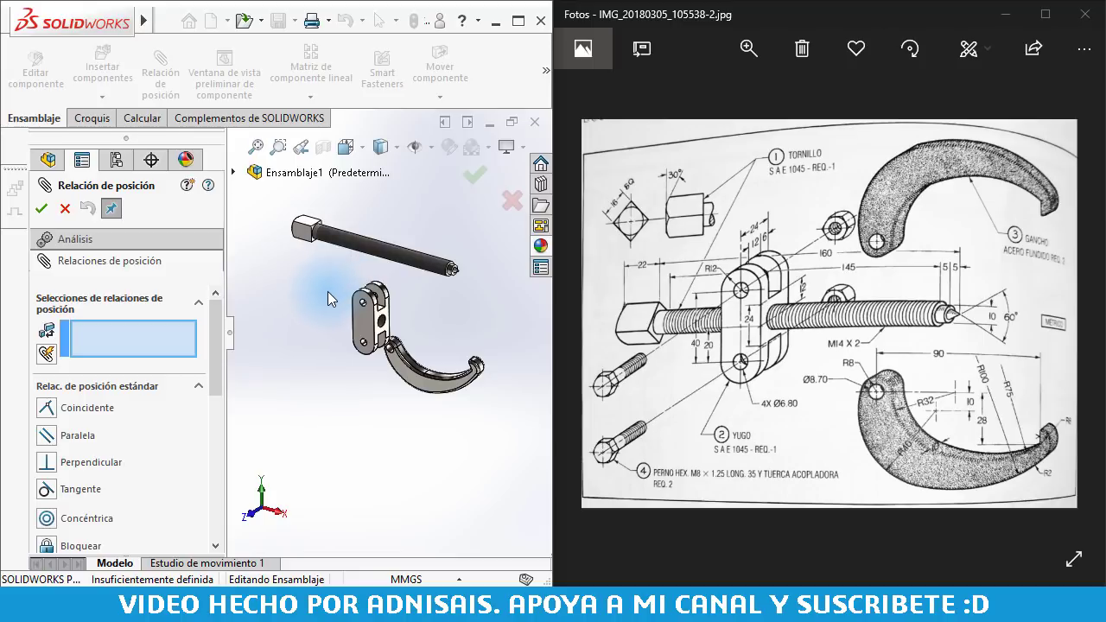
scroll(336, 289, down, 1)
scroll(414, 263, down, 2)
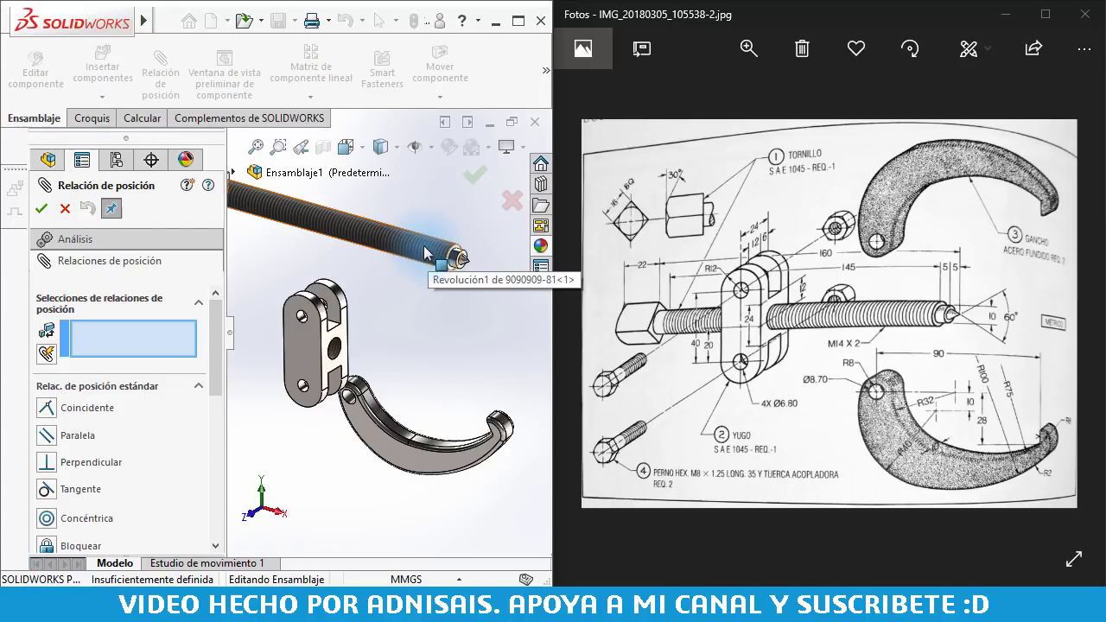
scroll(428, 255, down, 2)
scroll(436, 259, down, 2)
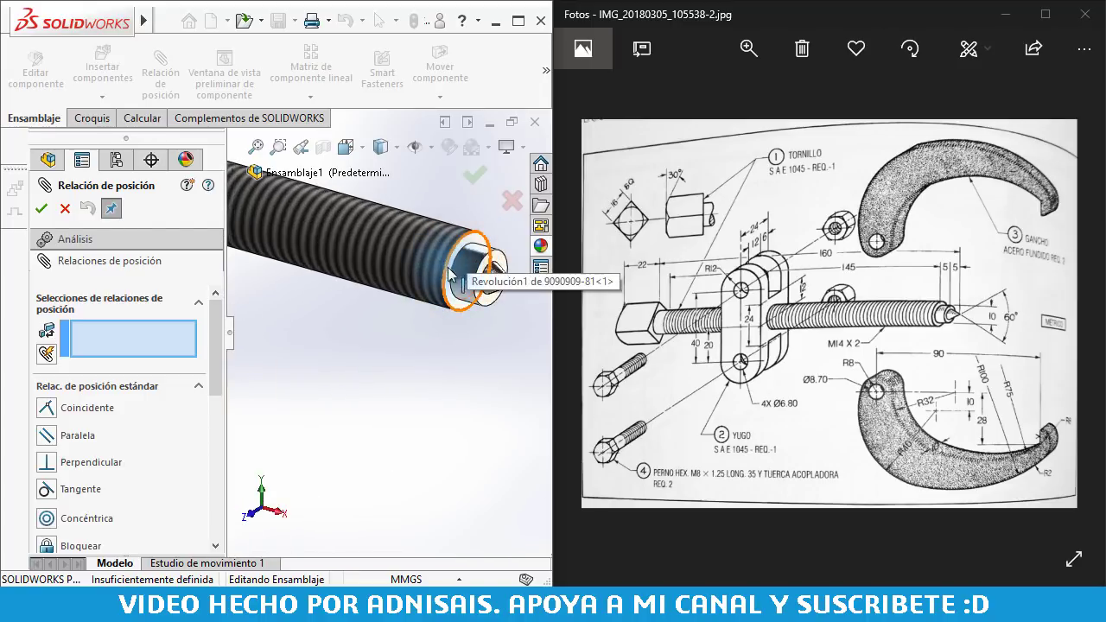
scroll(463, 259, up, 1)
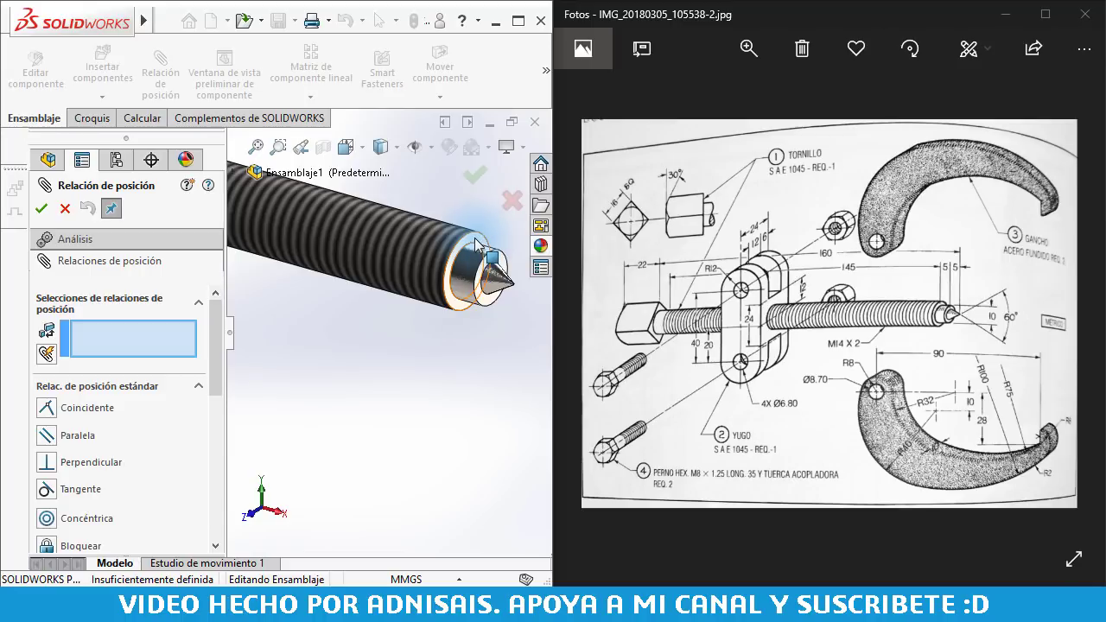
scroll(475, 244, up, 3)
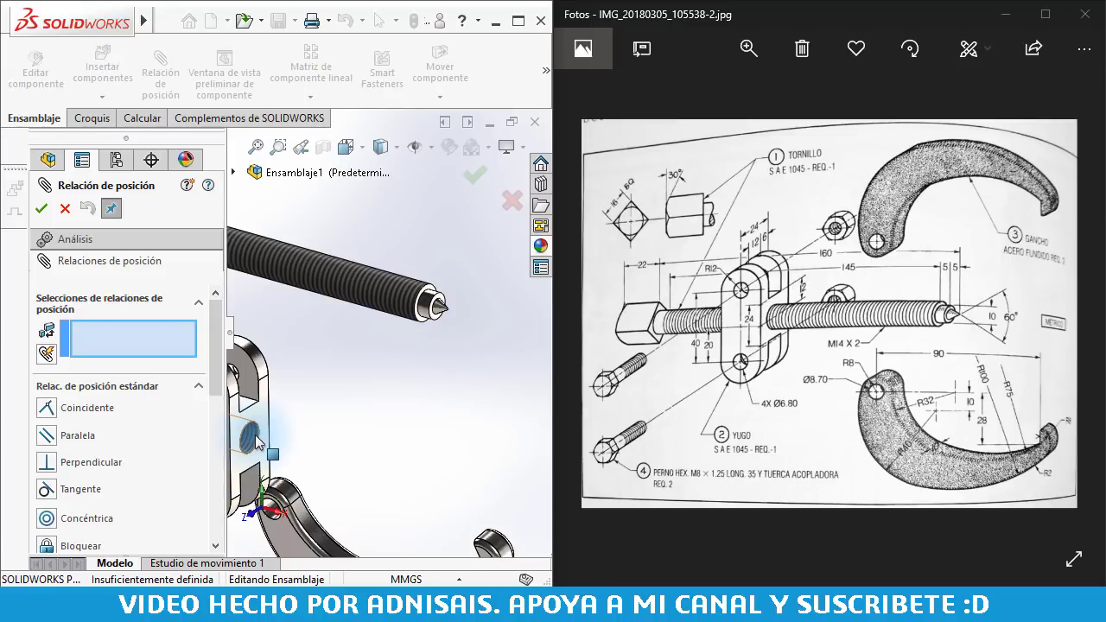
scroll(356, 458, up, 2)
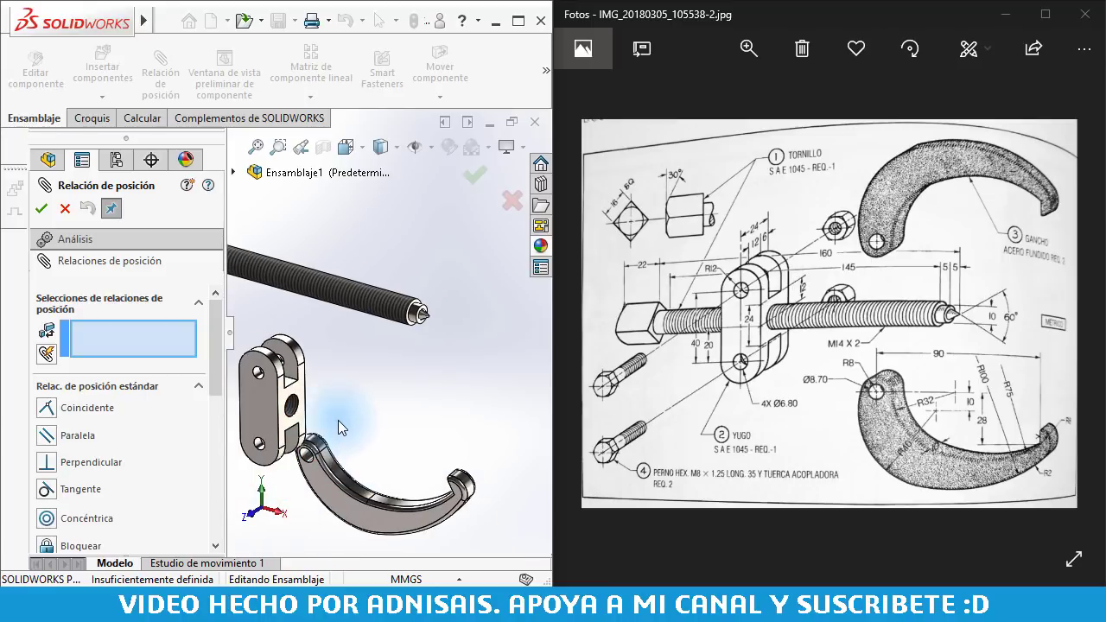
scroll(338, 420, up, 2)
scroll(302, 404, up, 1)
scroll(302, 404, down, 2)
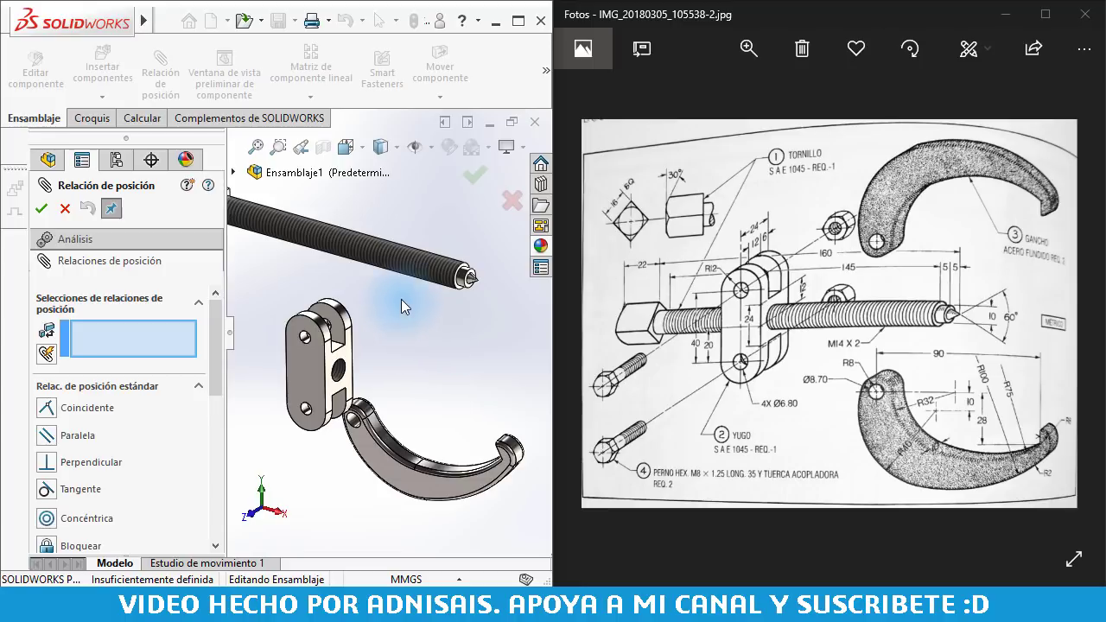
- Select the screw's cylindrical face and the yoke's hole for a Concentric mate
click(376, 256)
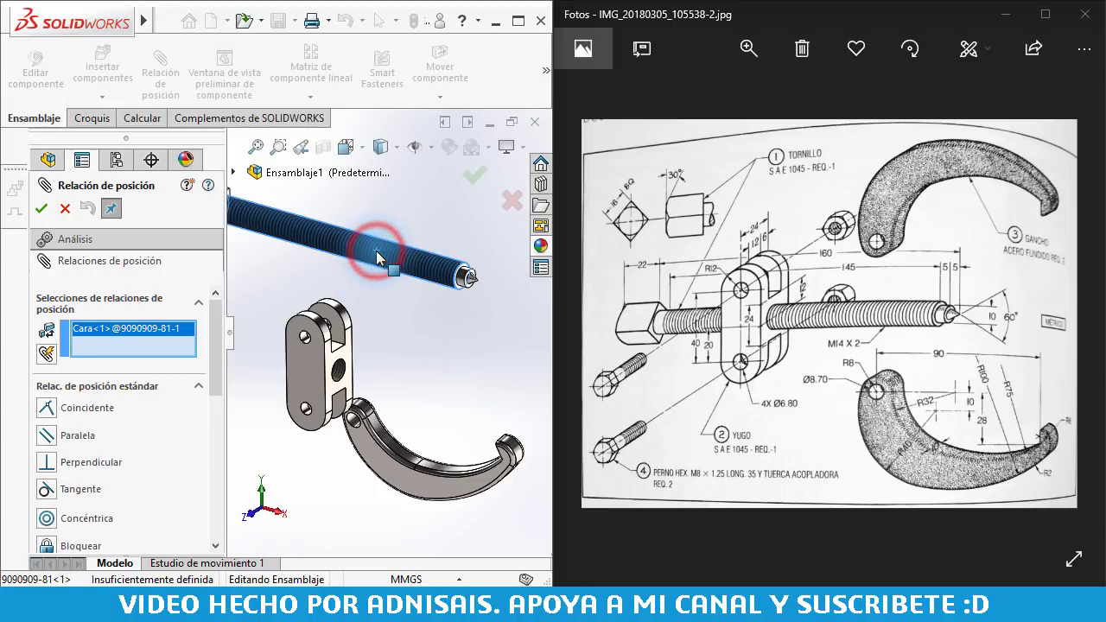
scroll(341, 377, down, 2)
click(347, 370)
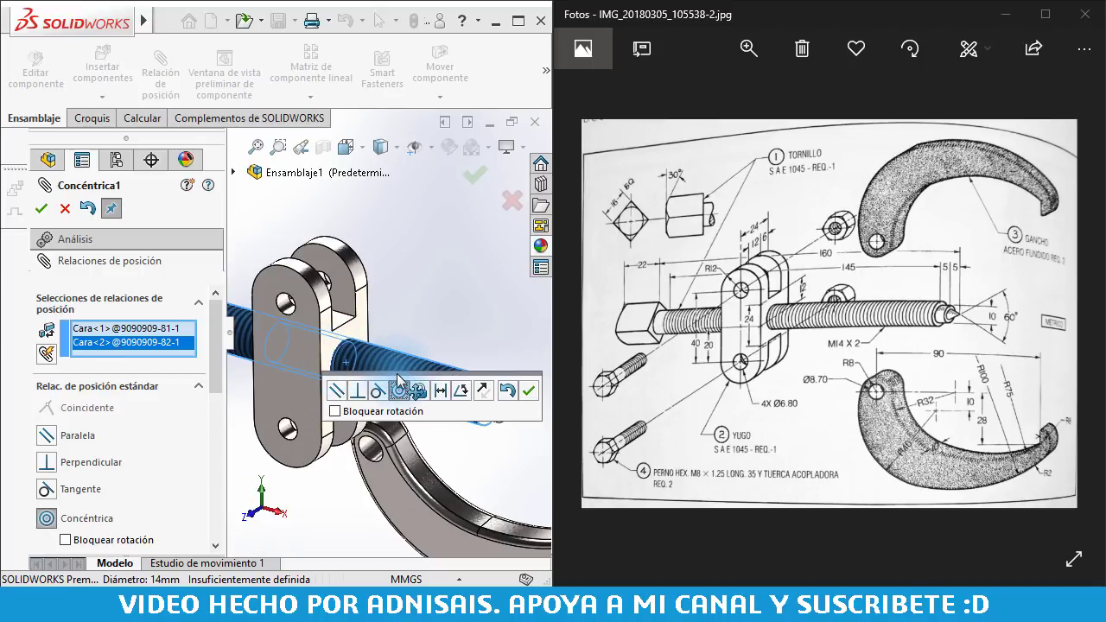
mouse_move(363, 337)
mouse_down()
mouse_move(414, 445)
mouse_move(412, 483)
mouse_up()
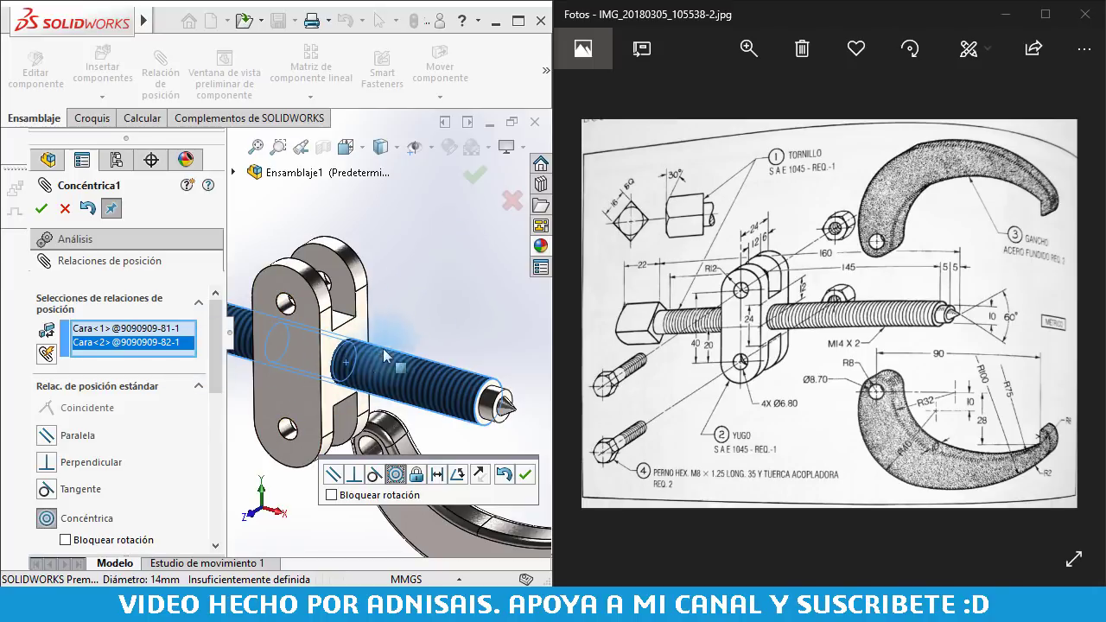
scroll(382, 293, up, 3)
scroll(380, 311, up, 3)
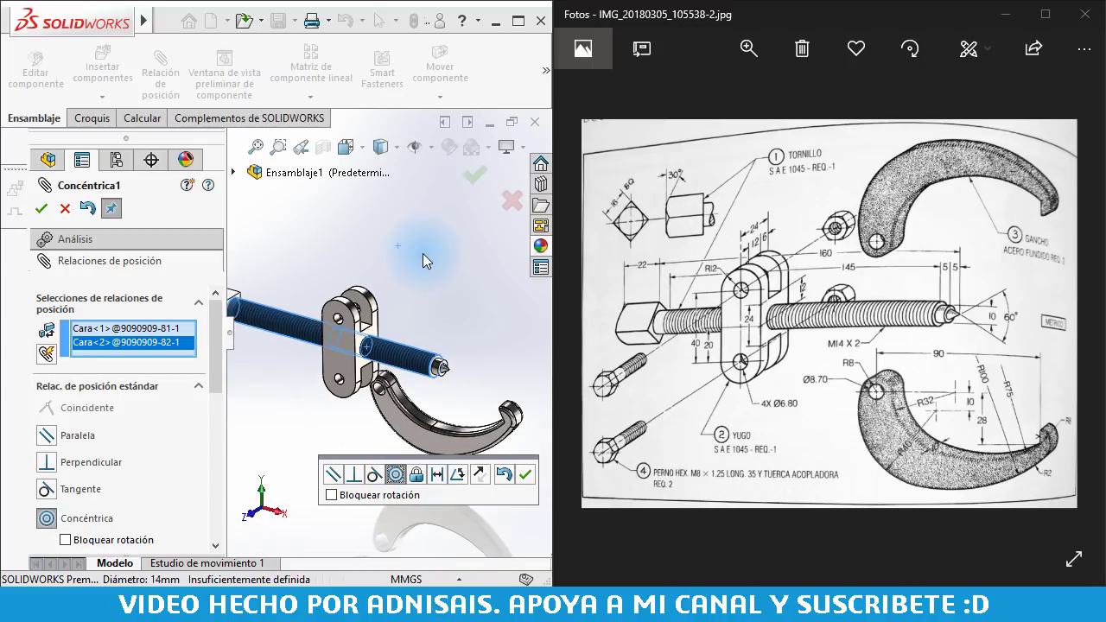
scroll(380, 302, up, 2)
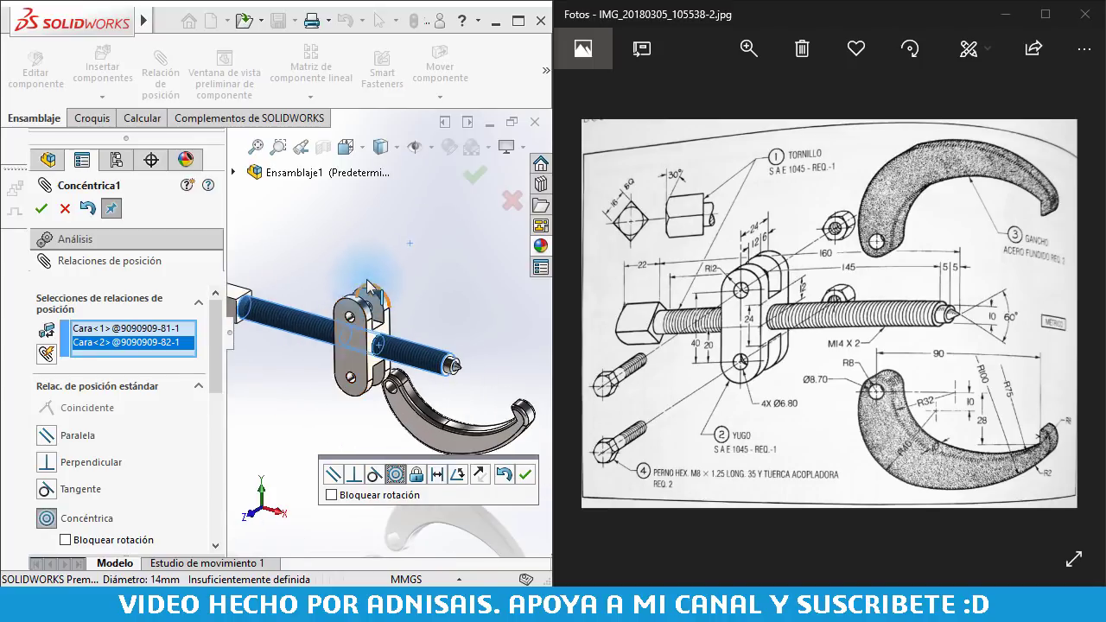
scroll(388, 277, up, 2)
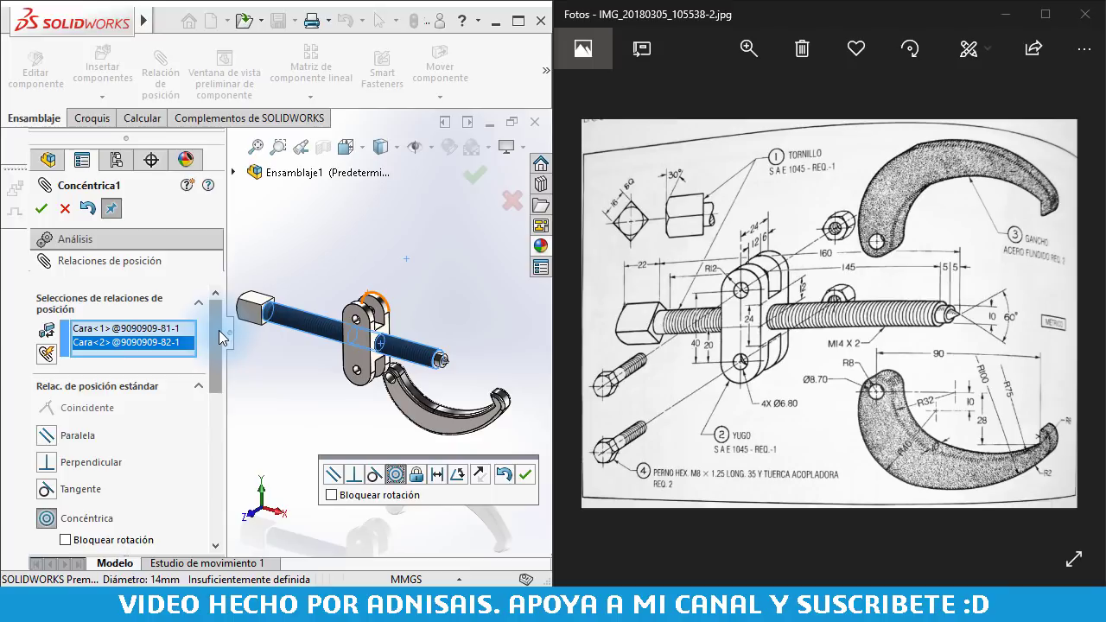
drag(219, 327, 222, 402)
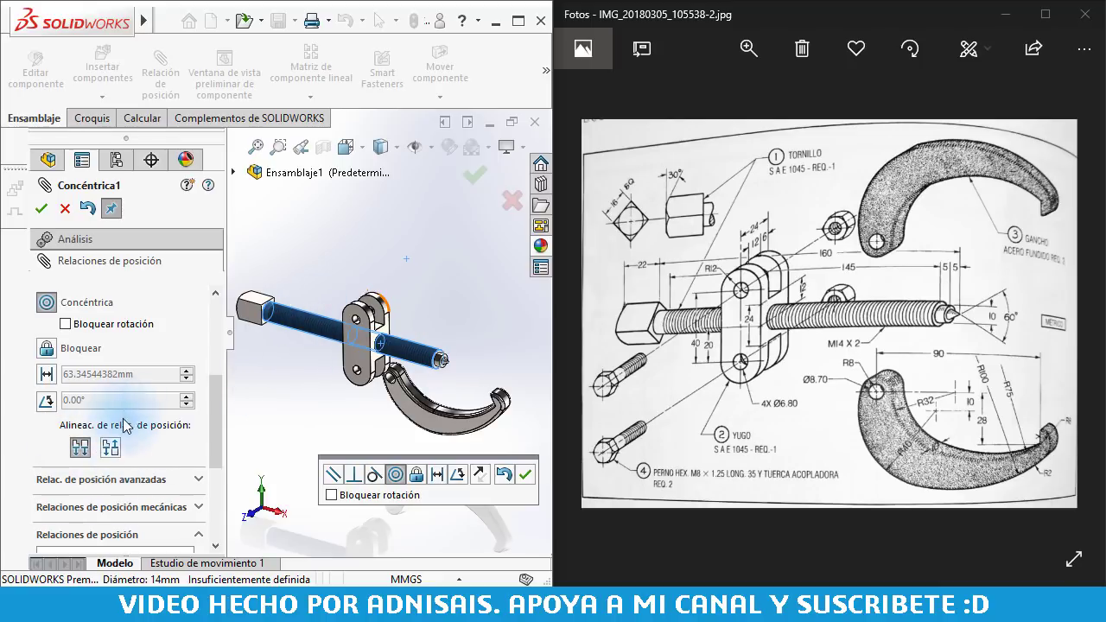
- Toggle the screw's mate alignment repeatedly, settling on the left-side alignment
click(110, 447)
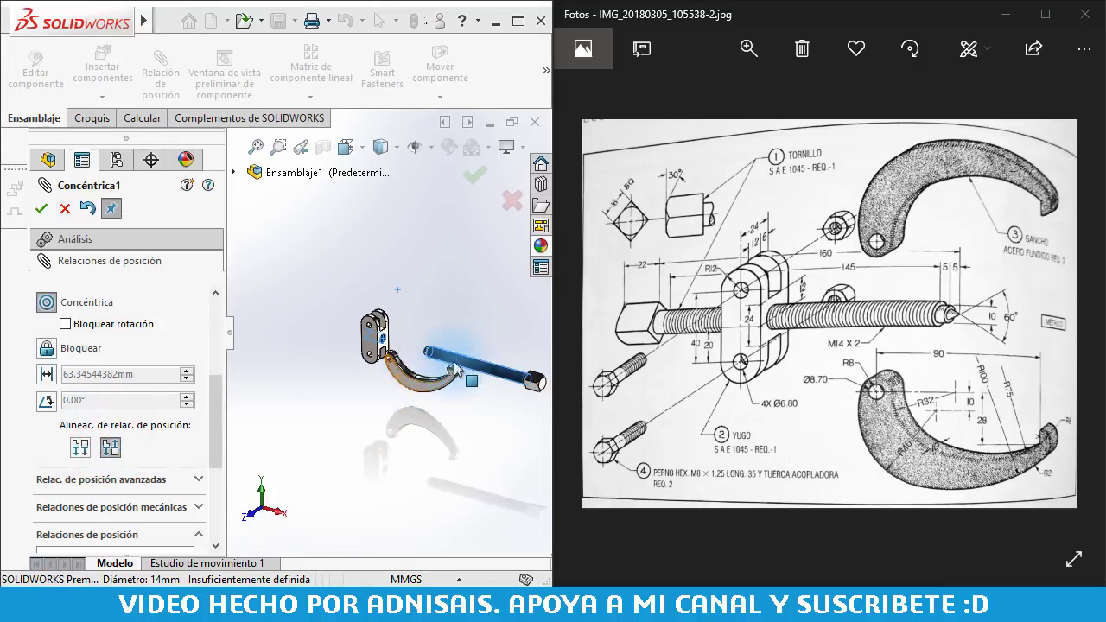
drag(483, 371, 380, 364)
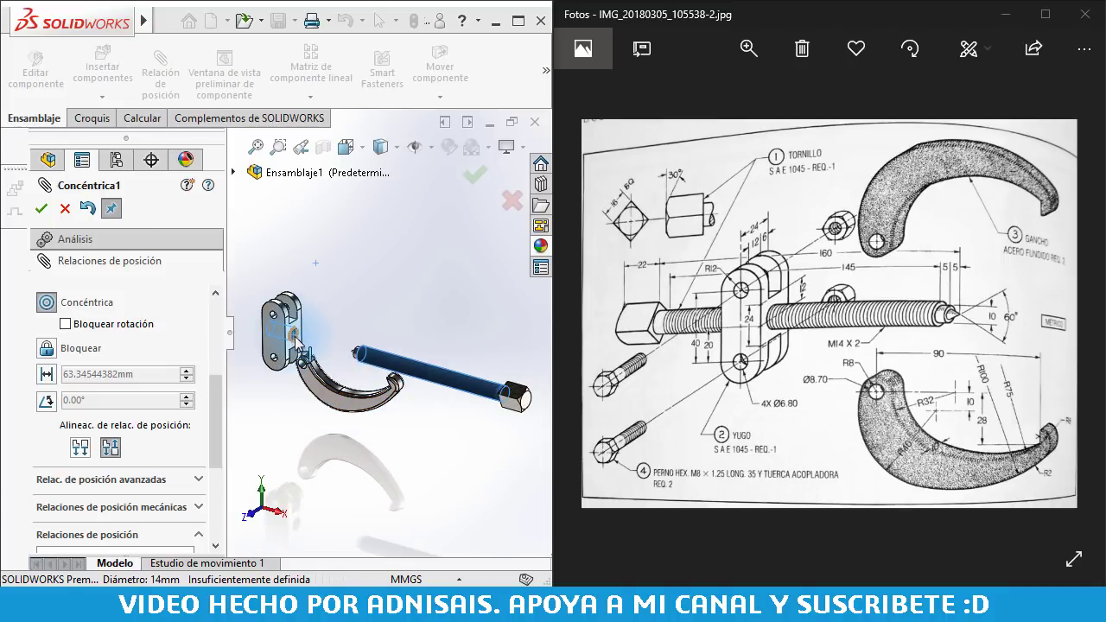
click(81, 449)
click(110, 448)
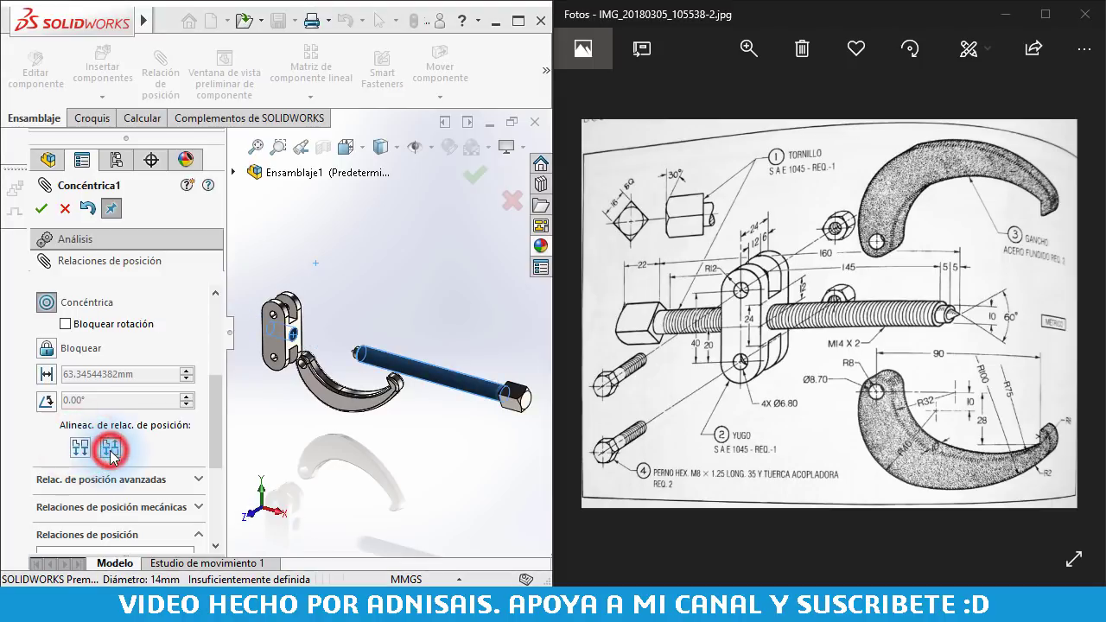
click(80, 448)
click(105, 449)
click(80, 448)
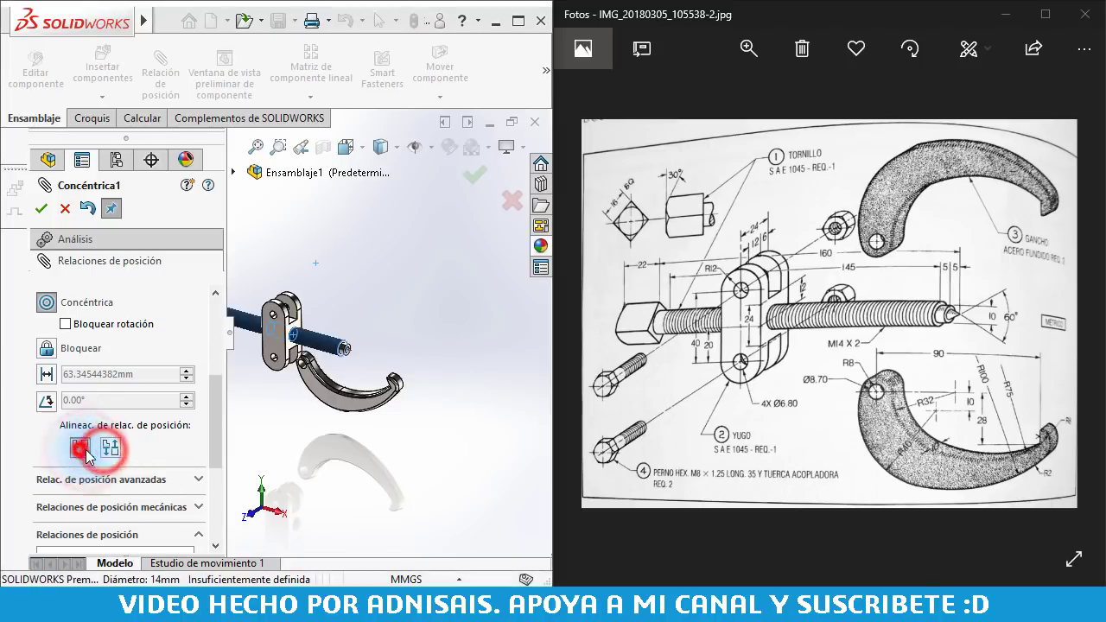
click(107, 448)
click(80, 449)
click(111, 448)
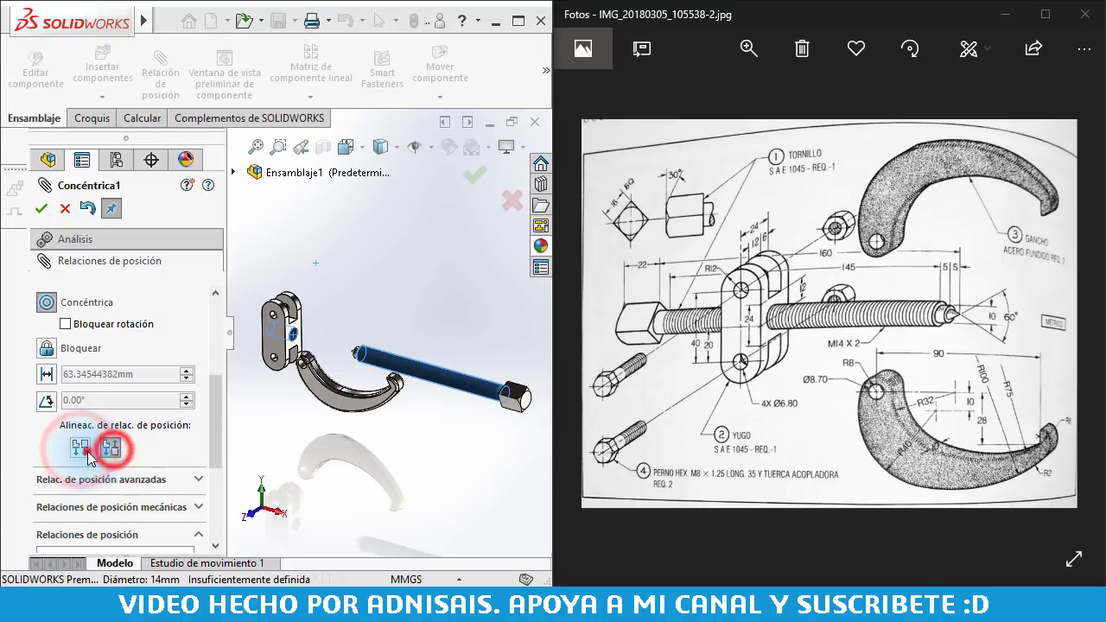
click(80, 448)
click(110, 448)
click(81, 449)
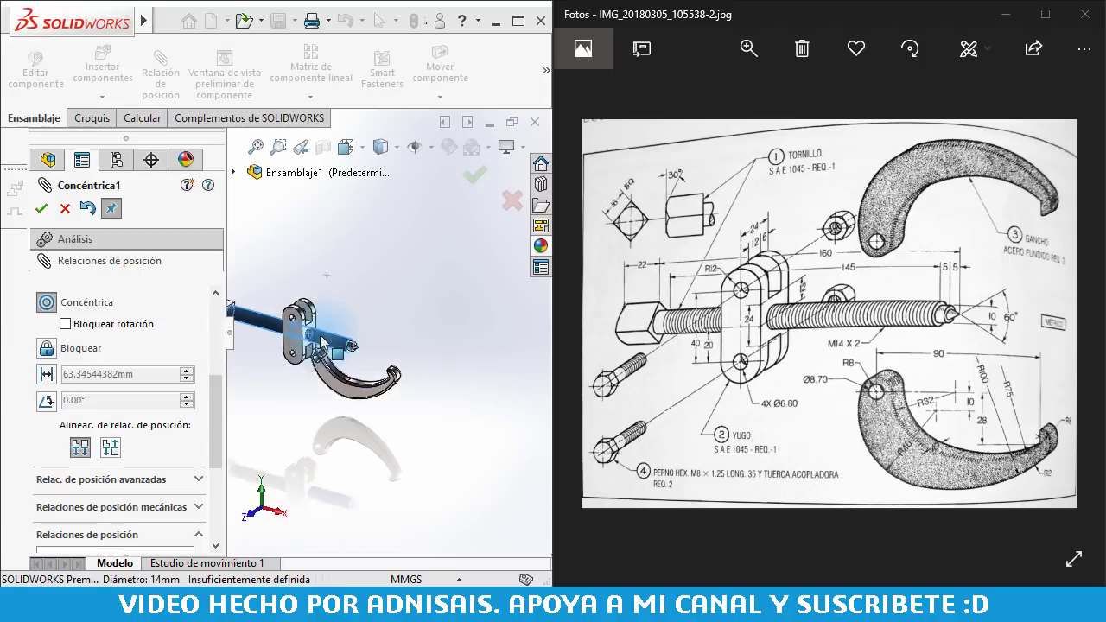
- Confirm the Concéntrica mate, fit the view, and drag the screw to test sliding
scroll(307, 330, down, 3)
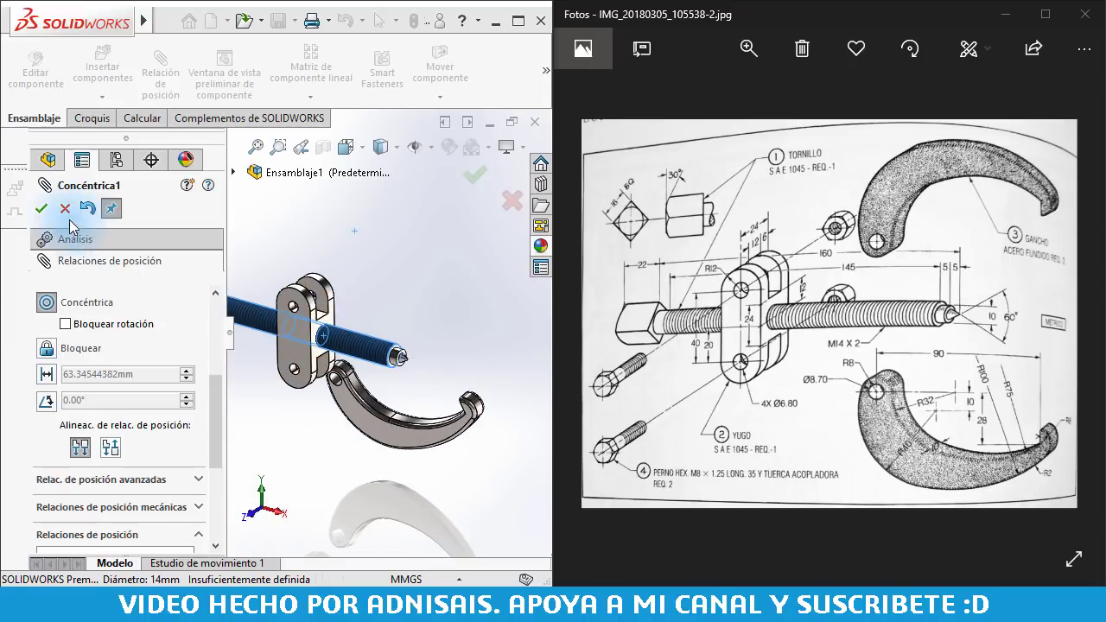
click(40, 208)
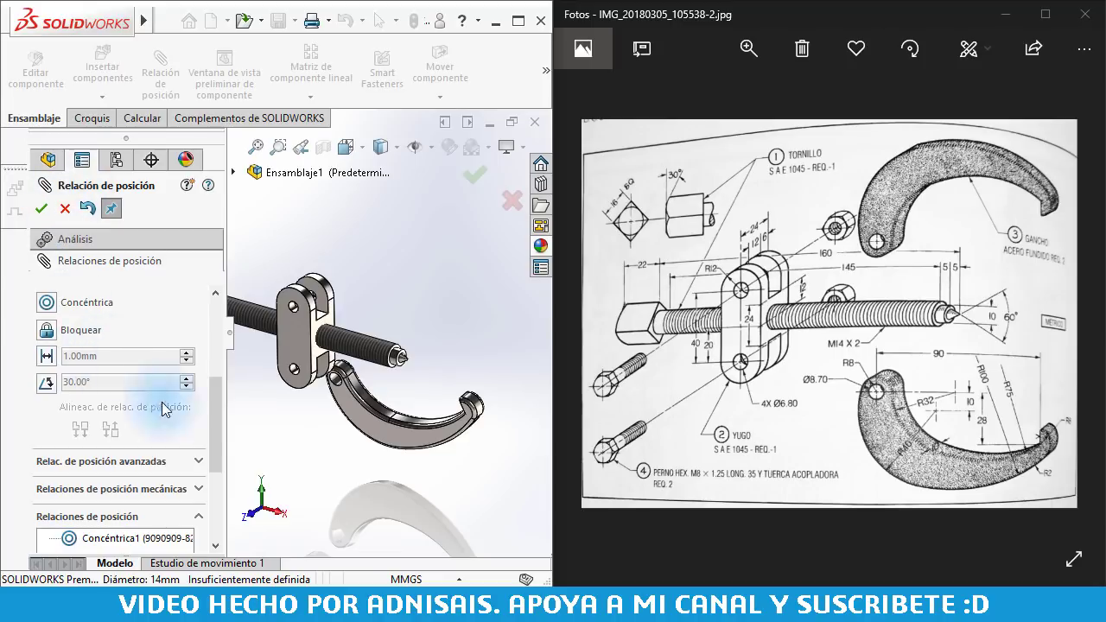
click(214, 416)
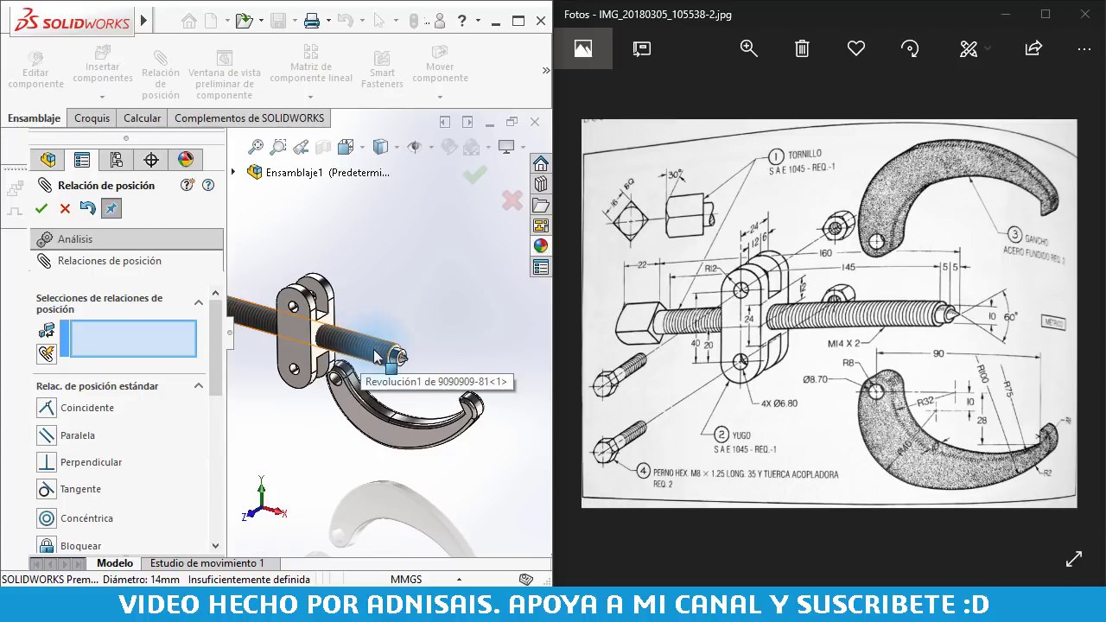
key(f)
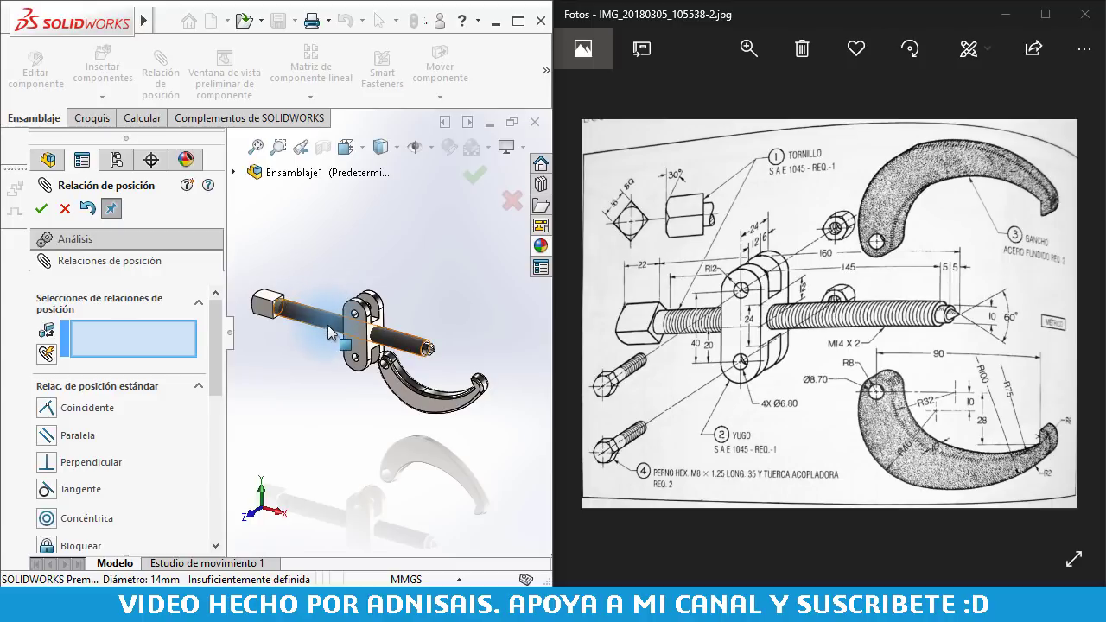
mouse_move(329, 327)
mouse_down()
mouse_move(321, 317)
mouse_move(367, 332)
mouse_up()
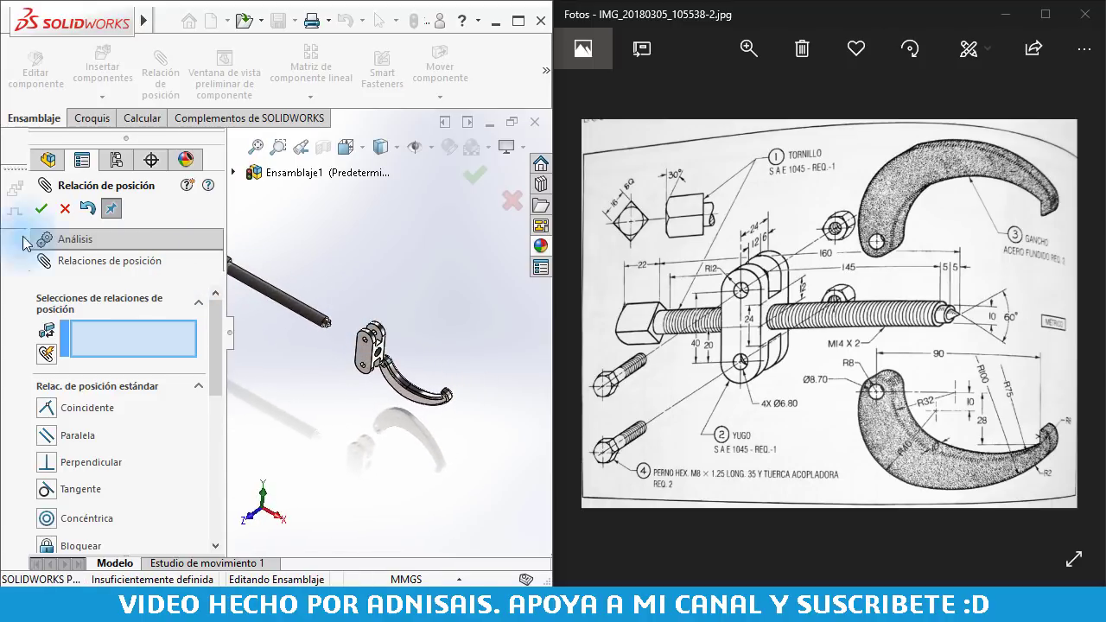
- Close the mate setup and orbit the yoke to show its flat side plate
click(65, 208)
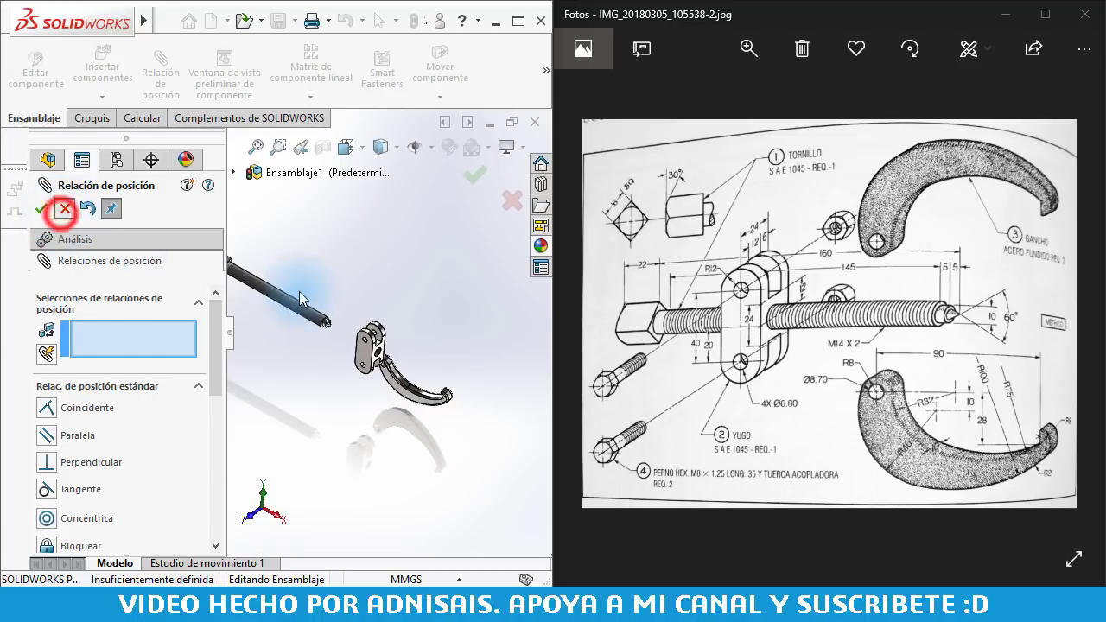
click(308, 257)
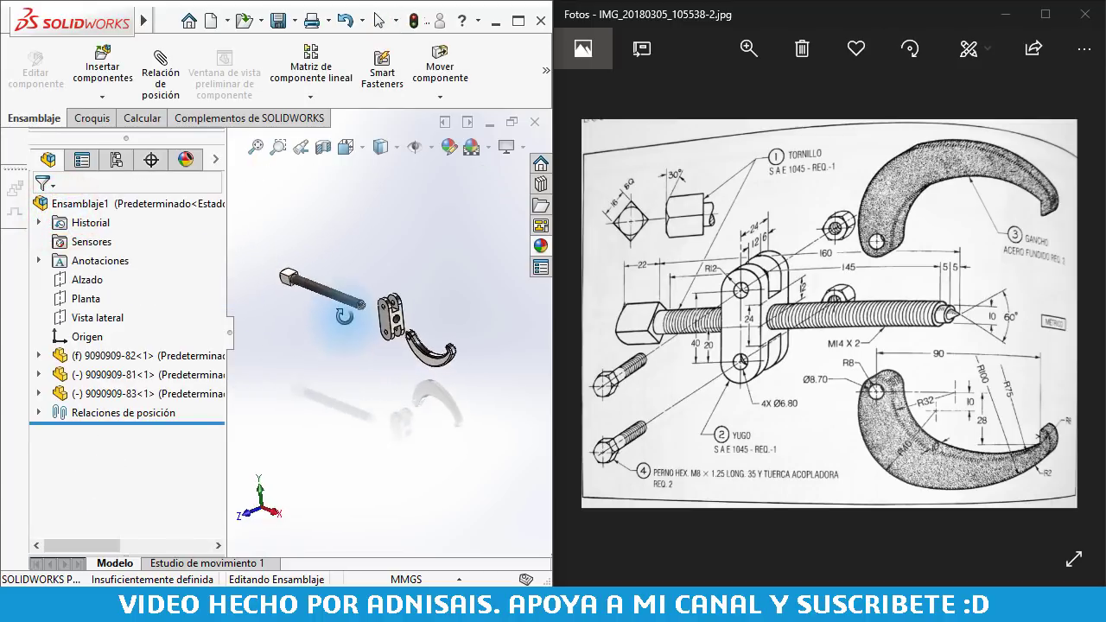
scroll(389, 346, down, 2)
mouse_move(408, 335)
right_down()
mouse_move(423, 340)
mouse_move(248, 289)
right_up()
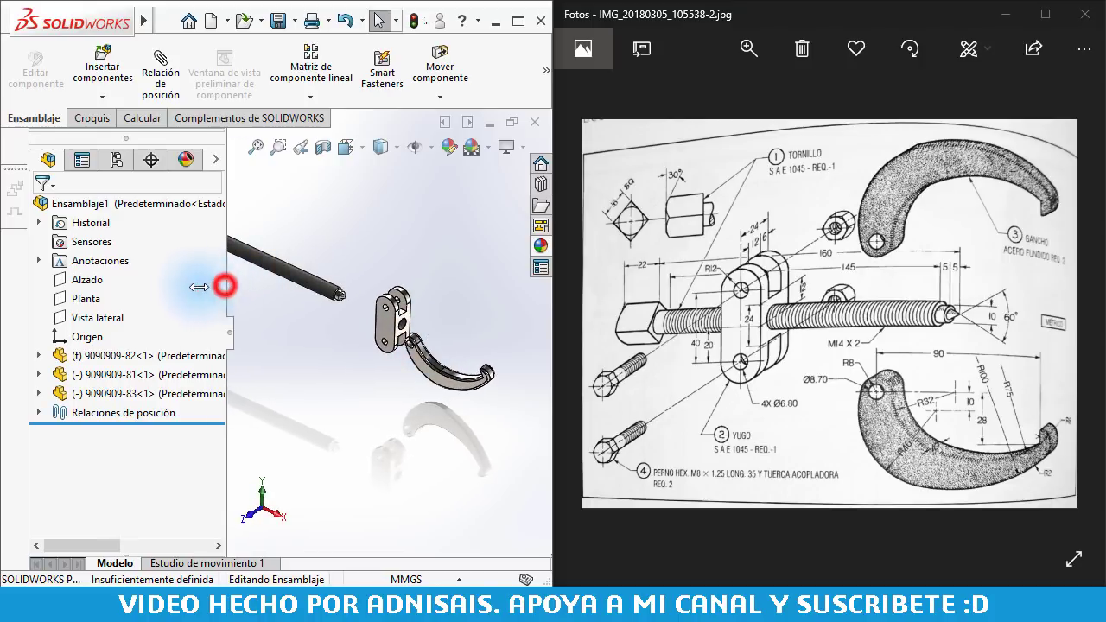
drag(225, 284, 171, 284)
right_drag(401, 327, 406, 333)
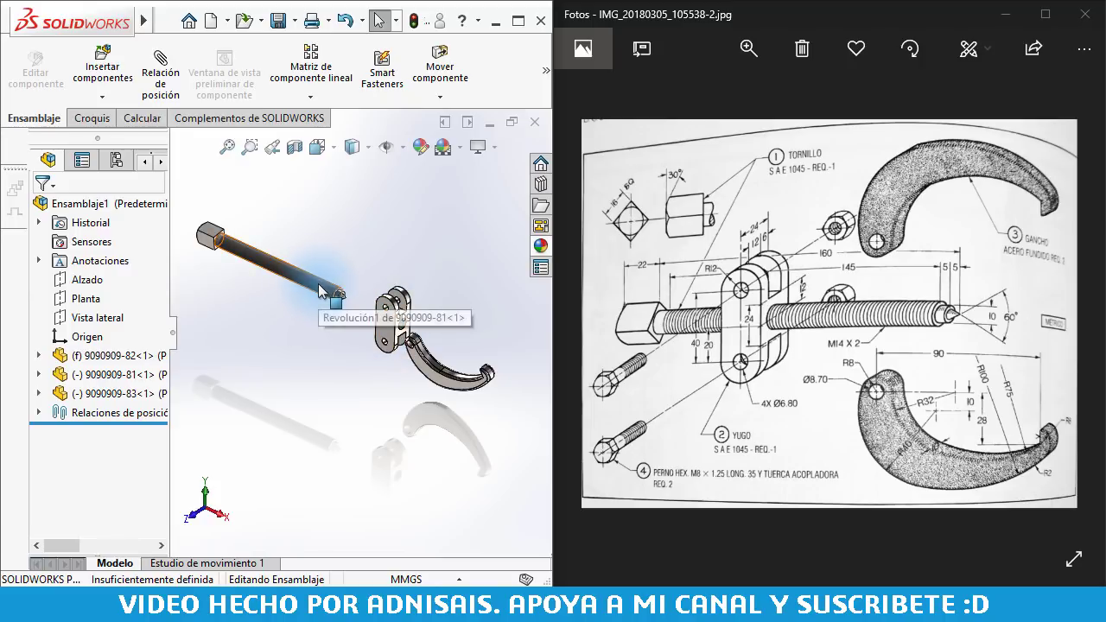
right_drag(378, 323, 369, 321)
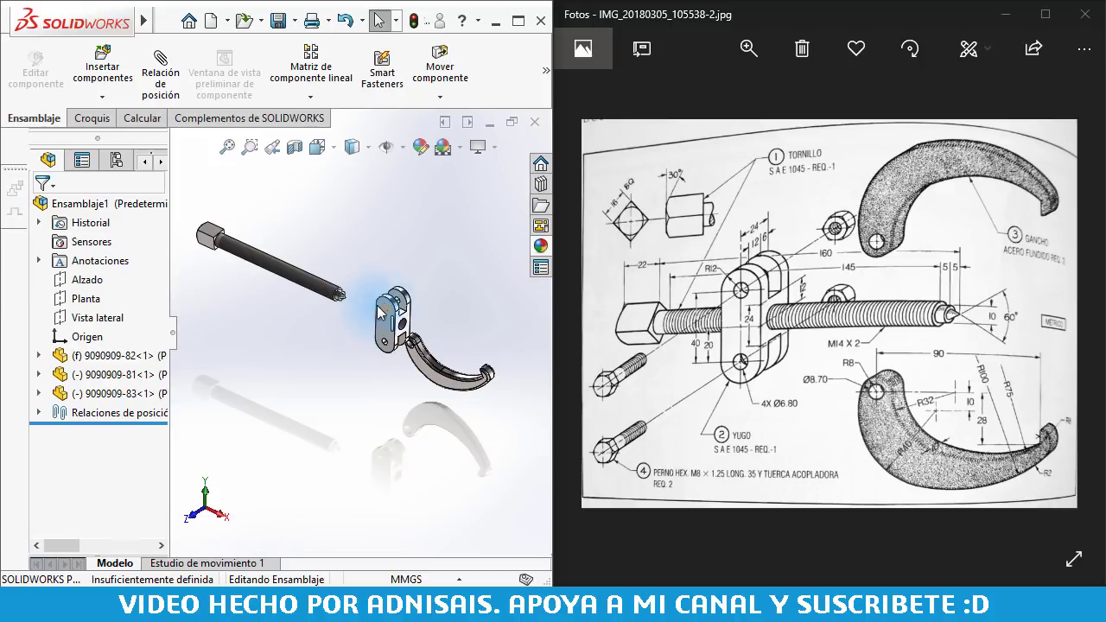
right_drag(384, 316, 413, 321)
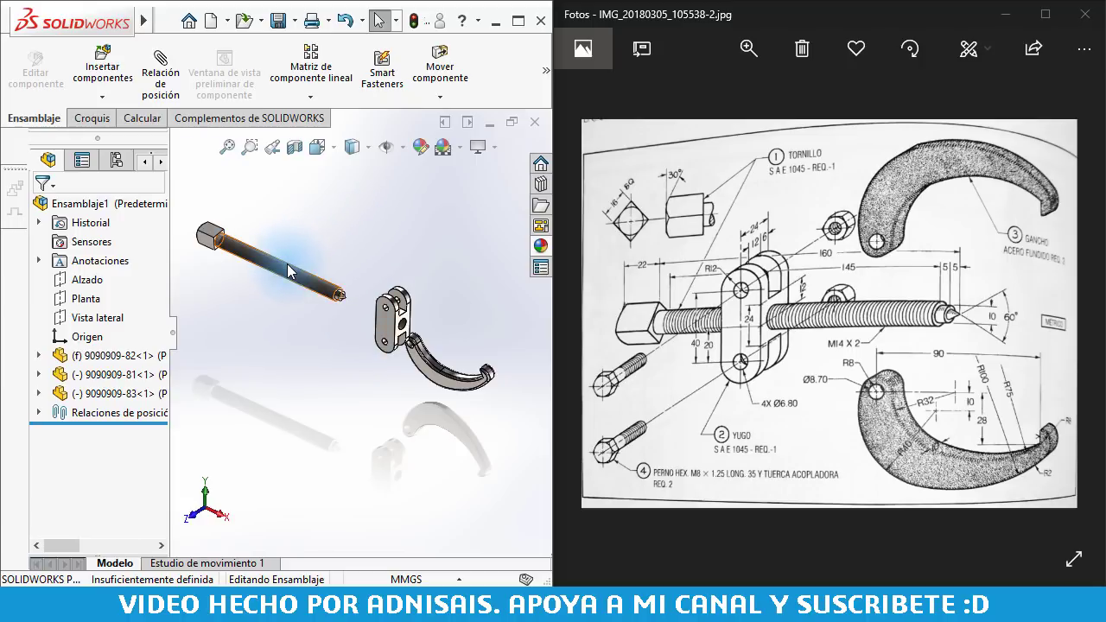
- Select the screw tip and a yoke face, try pushing the screw in, then cancel
click(341, 294)
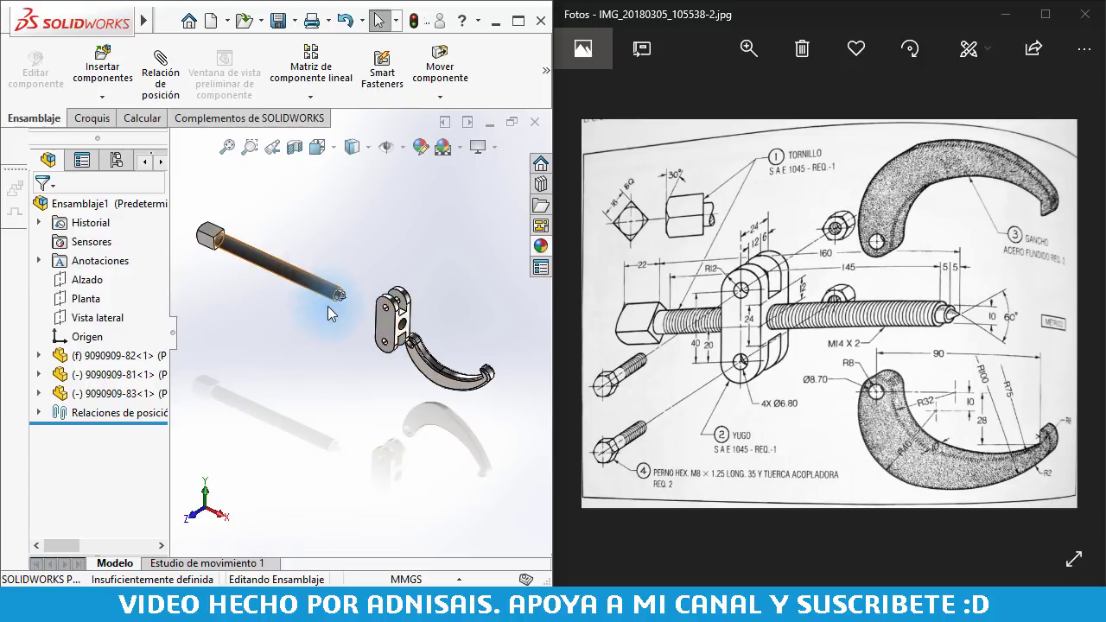
click(368, 329)
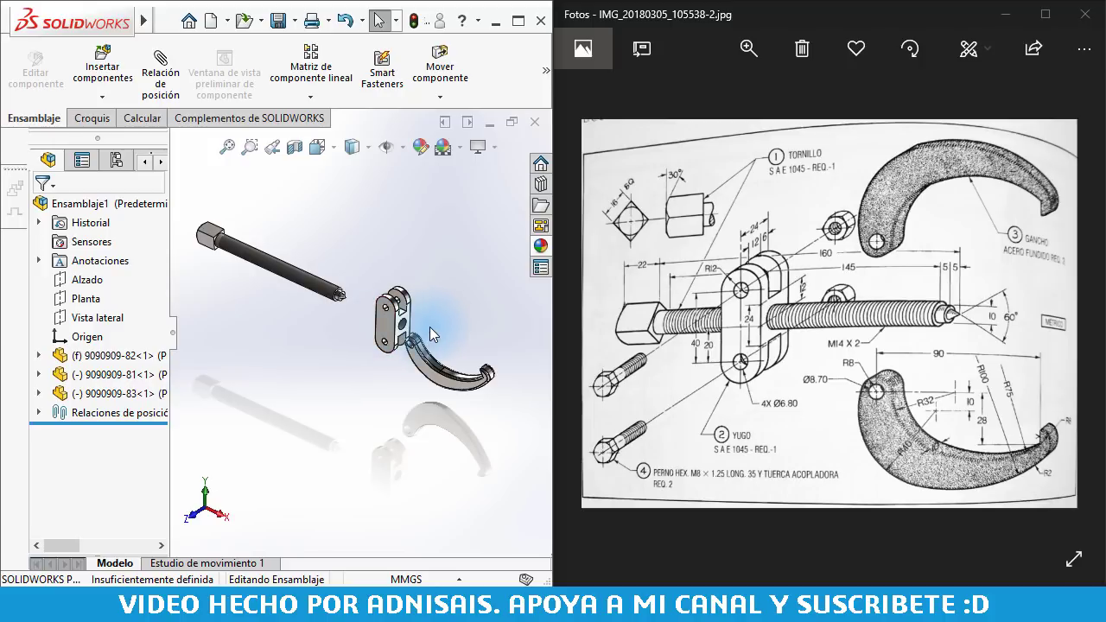
mouse_move(430, 326)
middle_down()
mouse_move(363, 293)
mouse_move(420, 335)
mouse_move(302, 275)
middle_up()
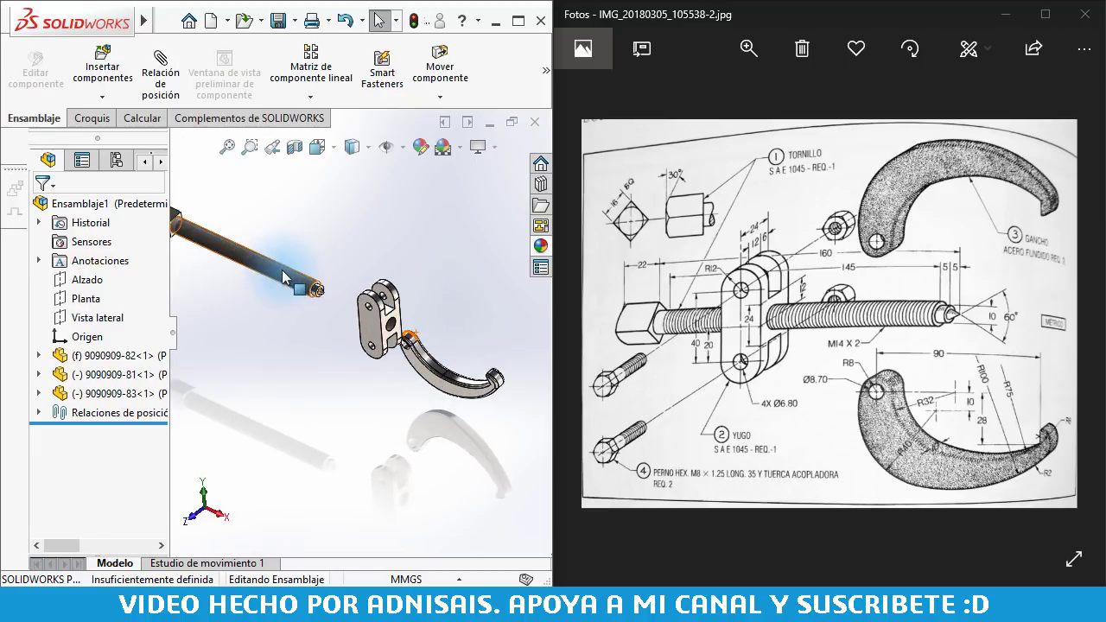
mouse_move(291, 280)
mouse_down()
mouse_move(438, 354)
mouse_move(289, 279)
mouse_up()
key(Escape)
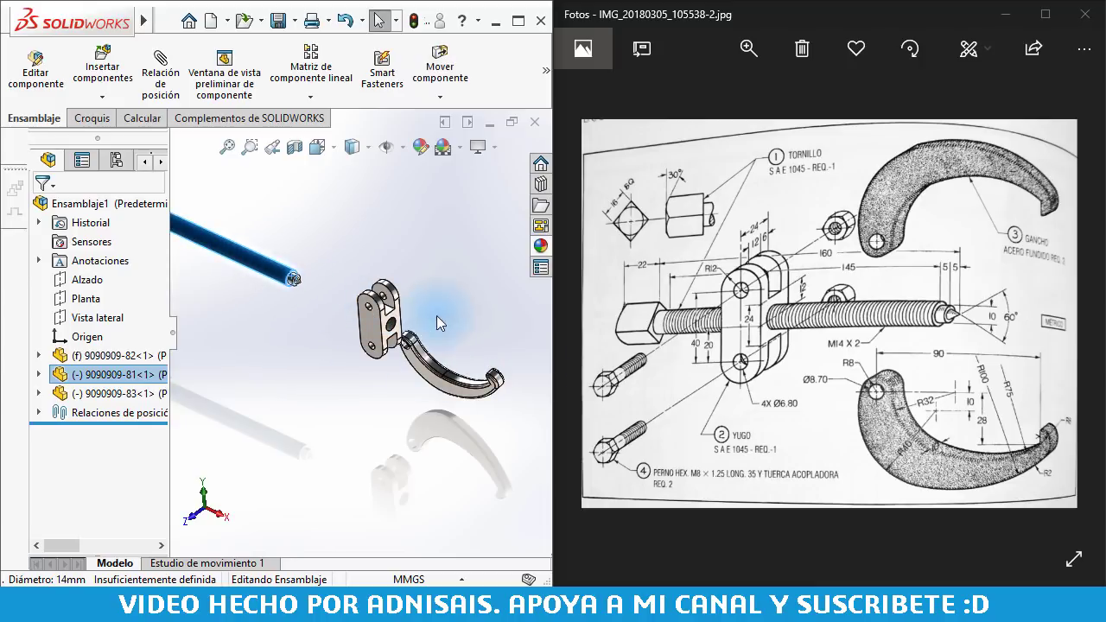
scroll(370, 343, up, 2)
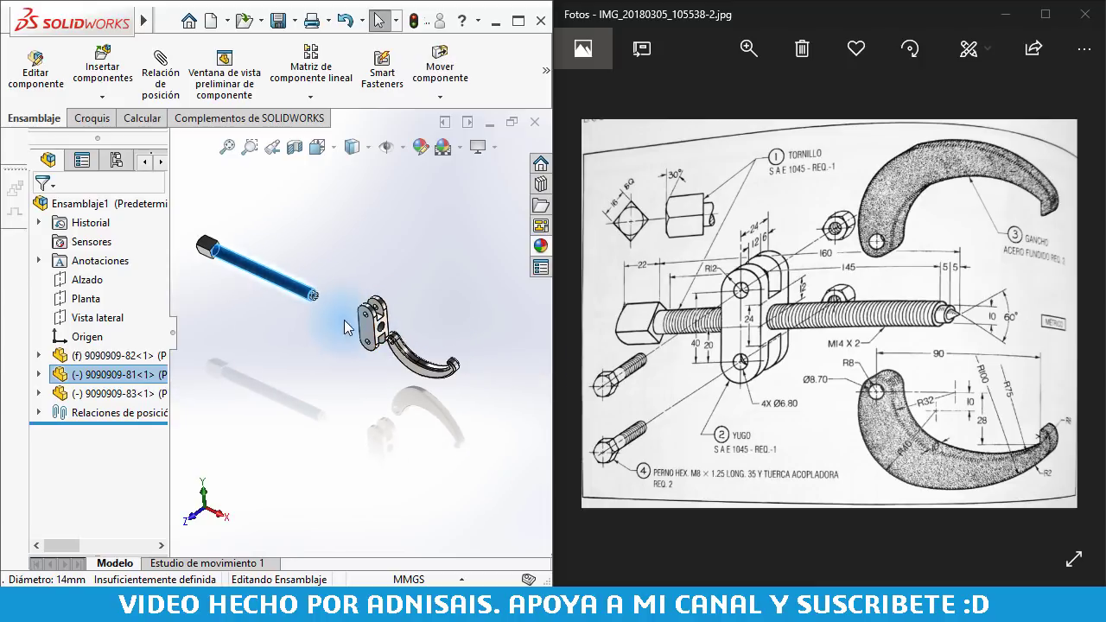
click(323, 352)
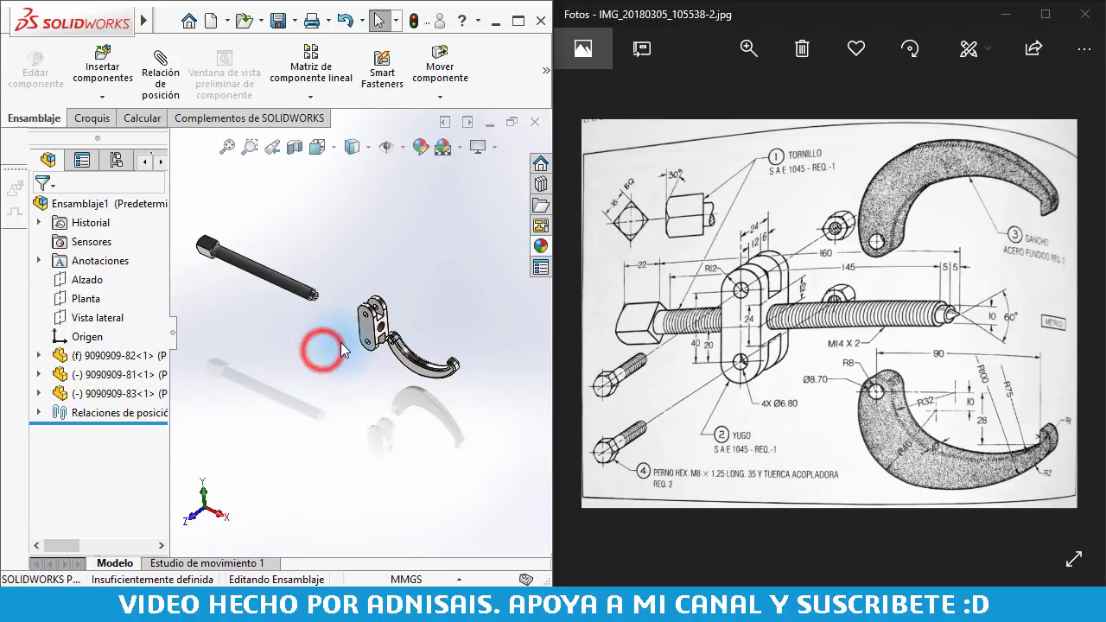
click(347, 262)
- Drag the screw farther back along its axis through the yoke, then deselect
scroll(316, 303, down, 2)
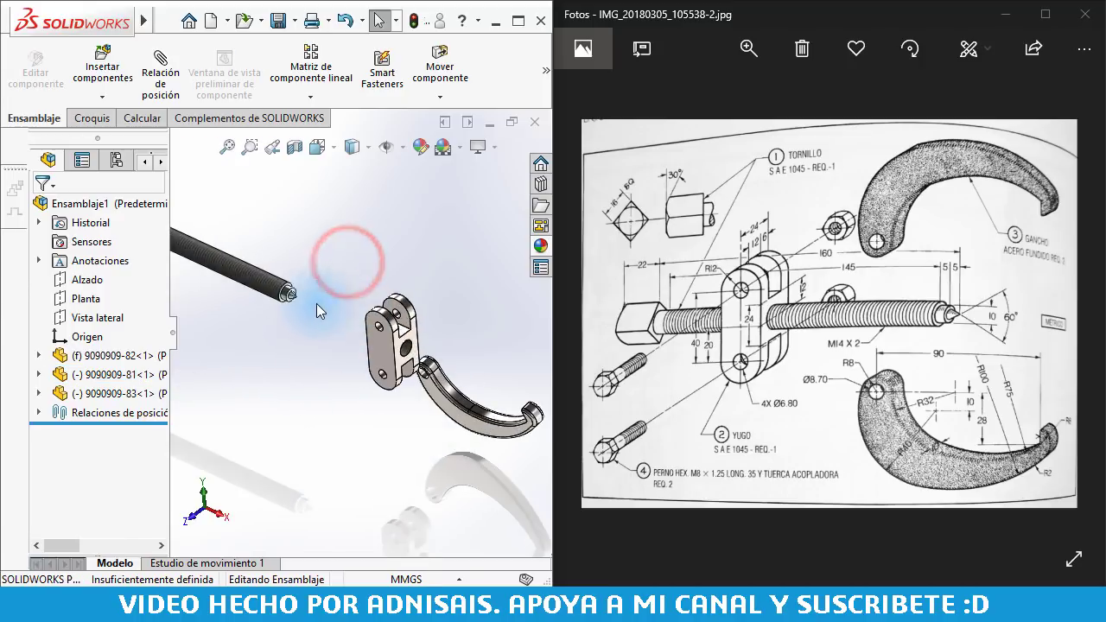
click(241, 277)
scroll(378, 328, down, 1)
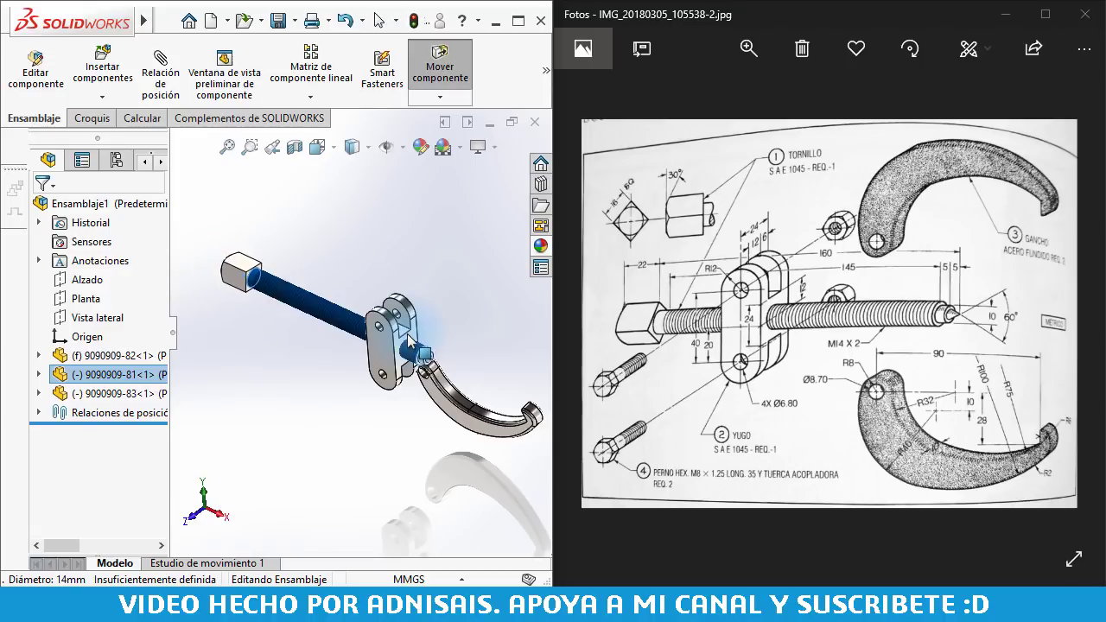
drag(377, 328, 414, 350)
click(344, 237)
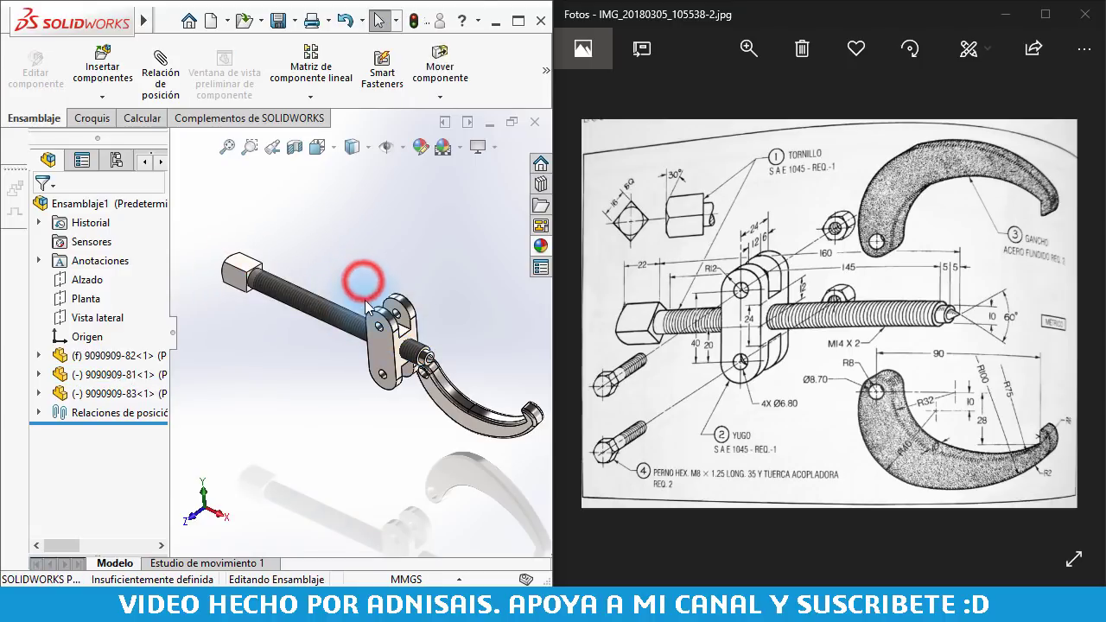
mouse_move(393, 350)
mouse_down()
mouse_move(339, 344)
mouse_move(272, 302)
mouse_move(259, 333)
mouse_up()
click(264, 335)
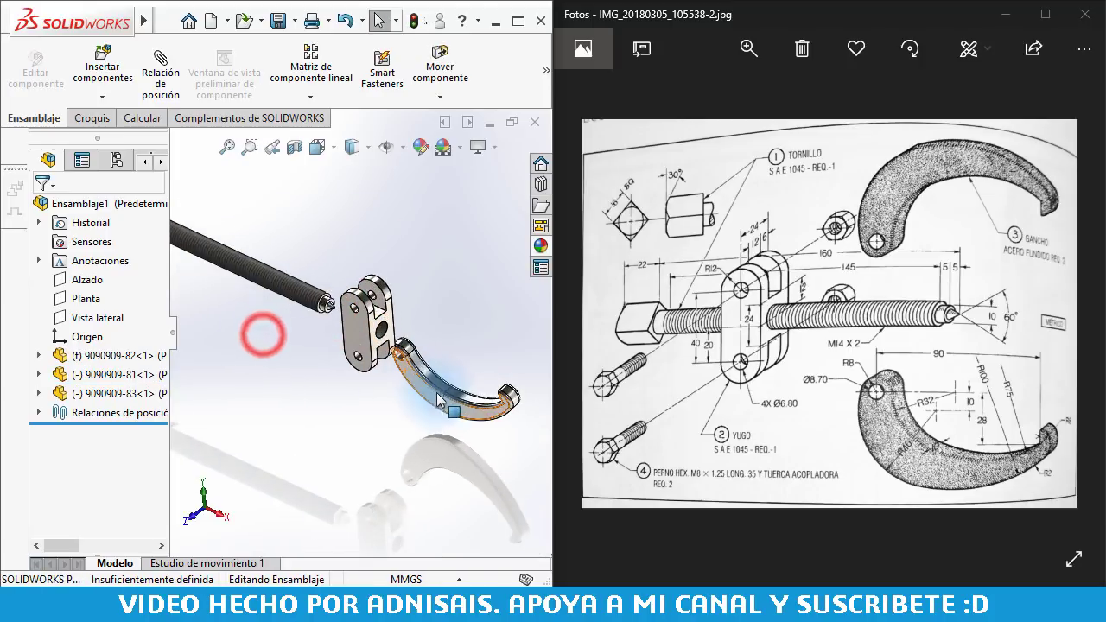
scroll(439, 400, down, 2)
scroll(463, 359, up, 2)
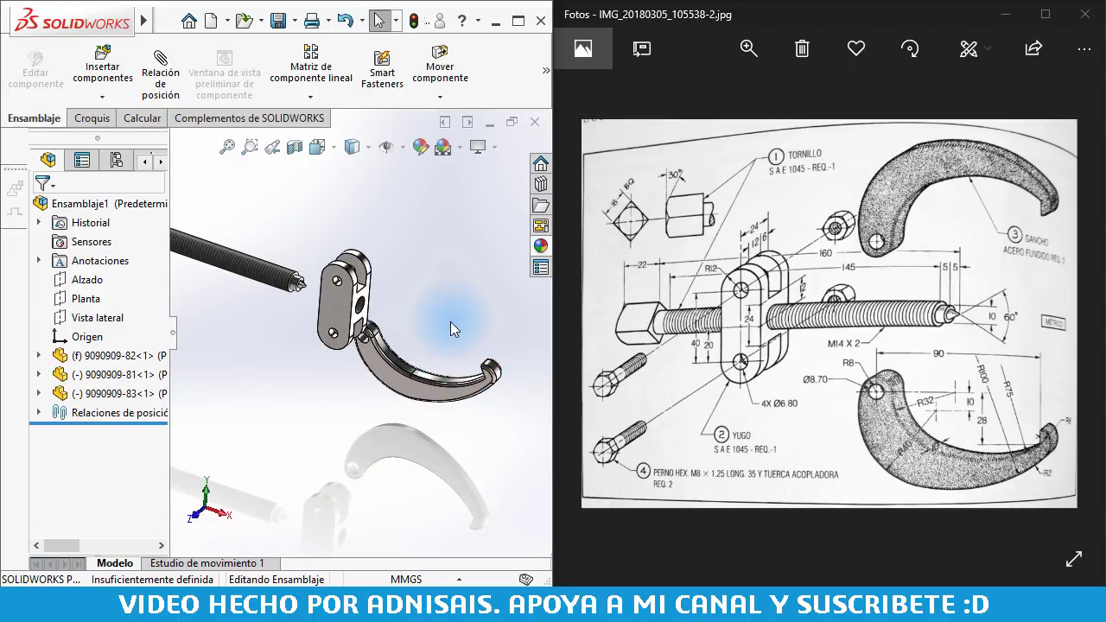
- Add a Concéntrica mate between the hook's pivot face and the yoke's lower hole
click(157, 80)
scroll(364, 341, down, 4)
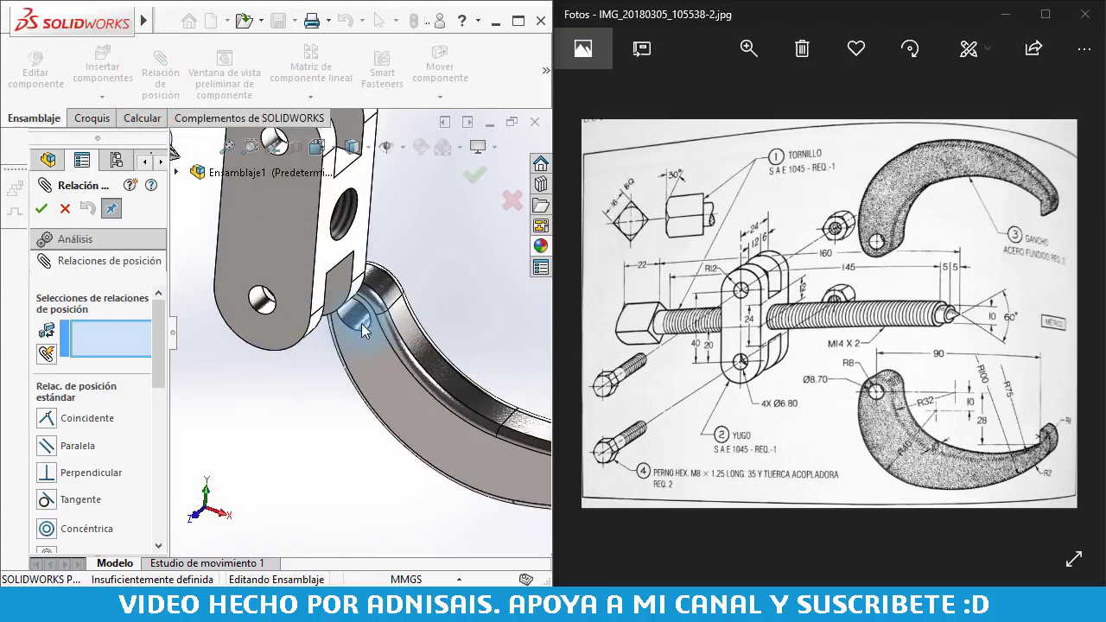
click(244, 299)
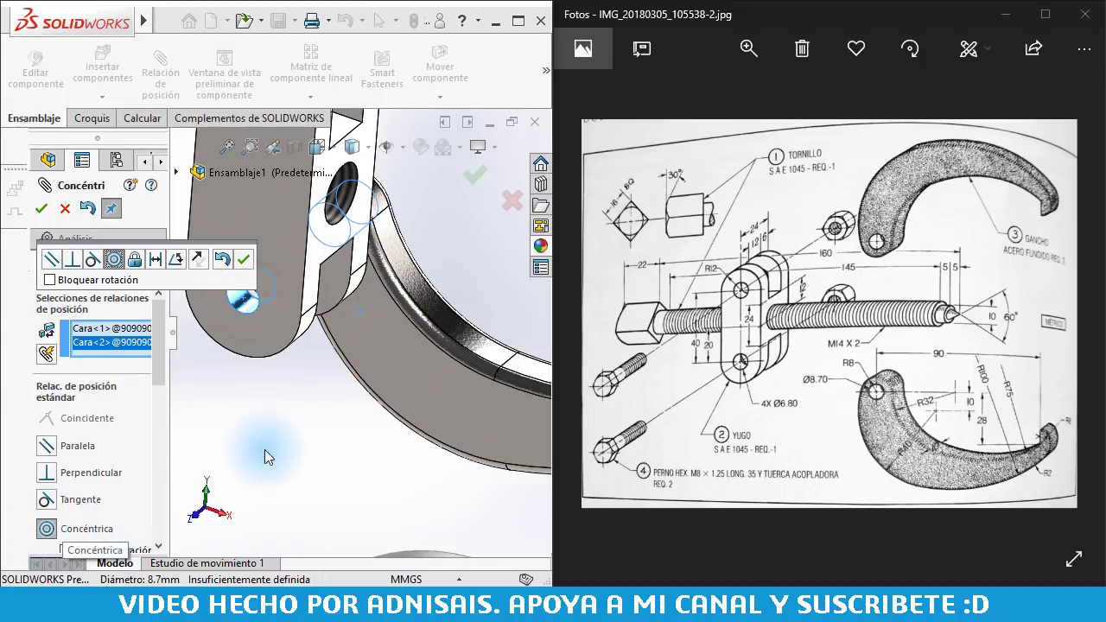
scroll(351, 302, up, 3)
mouse_move(336, 299)
middle_down()
mouse_move(229, 321)
mouse_move(385, 278)
middle_up()
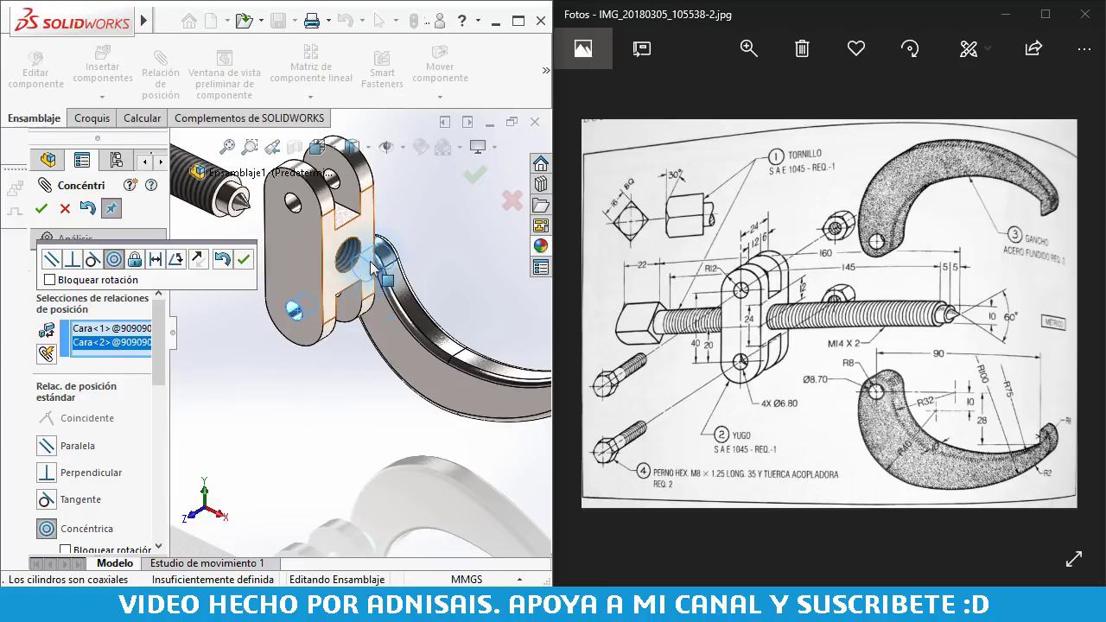
mouse_move(373, 268)
middle_down()
mouse_move(420, 225)
mouse_move(363, 275)
middle_up()
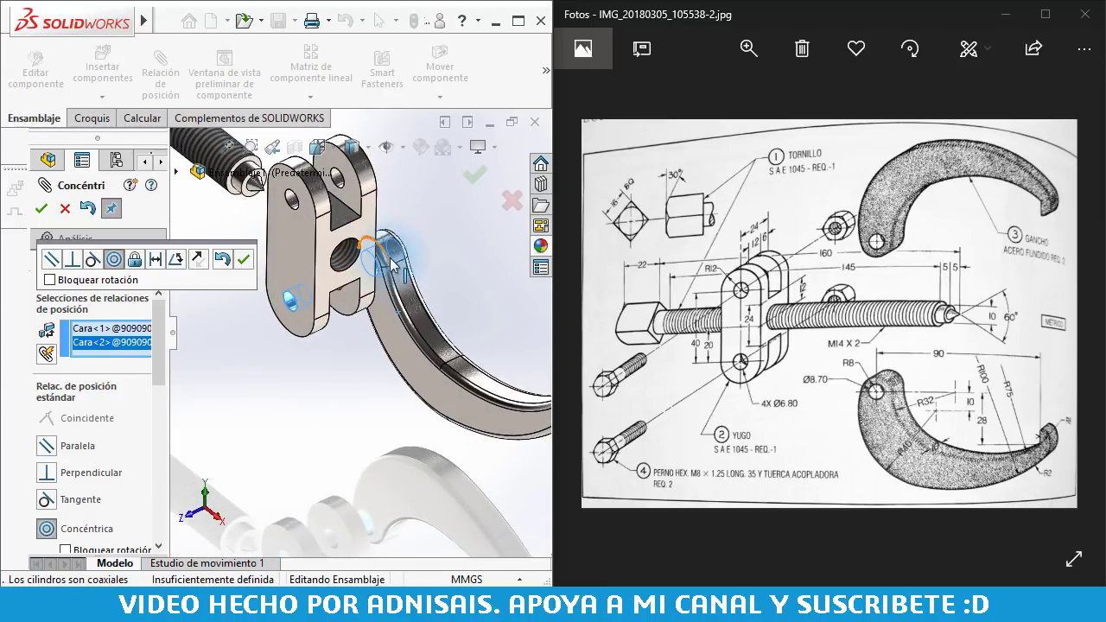
click(247, 260)
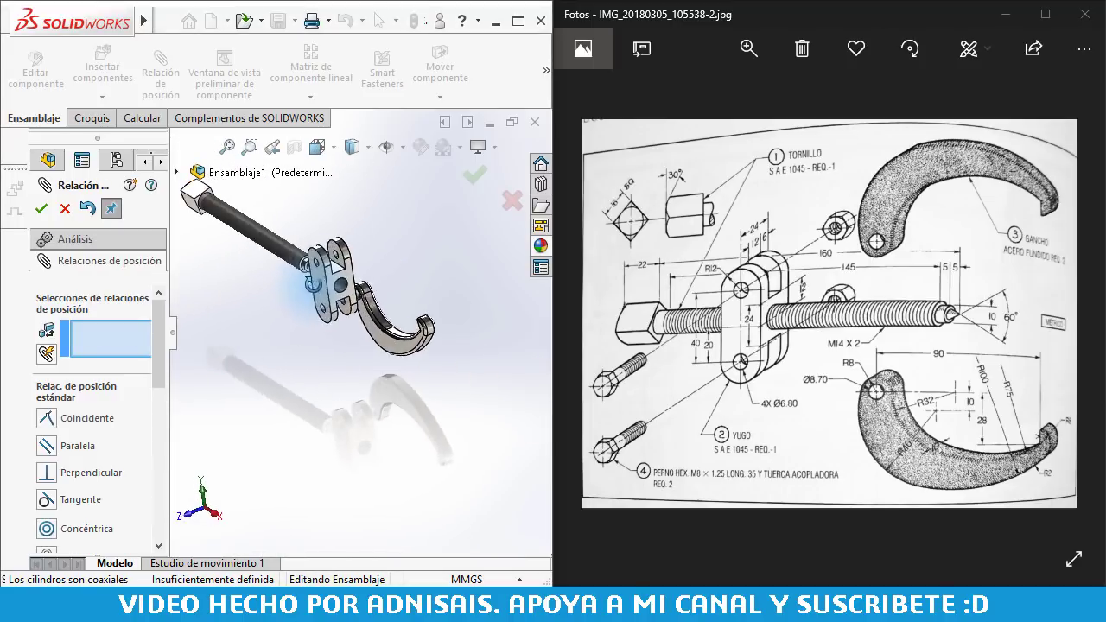
- Drag the hook beside the yoke and clear the current mate selections
click(358, 321)
mouse_move(358, 324)
mouse_down()
mouse_move(339, 351)
mouse_move(370, 336)
mouse_move(339, 367)
mouse_move(399, 379)
mouse_up()
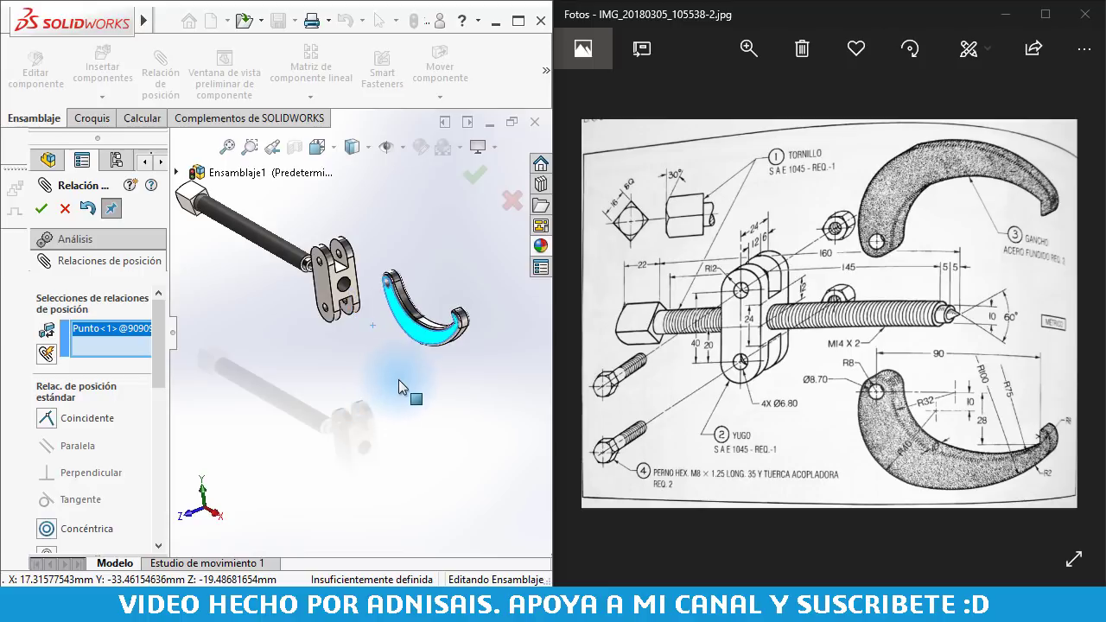
click(254, 370)
right_click(101, 350)
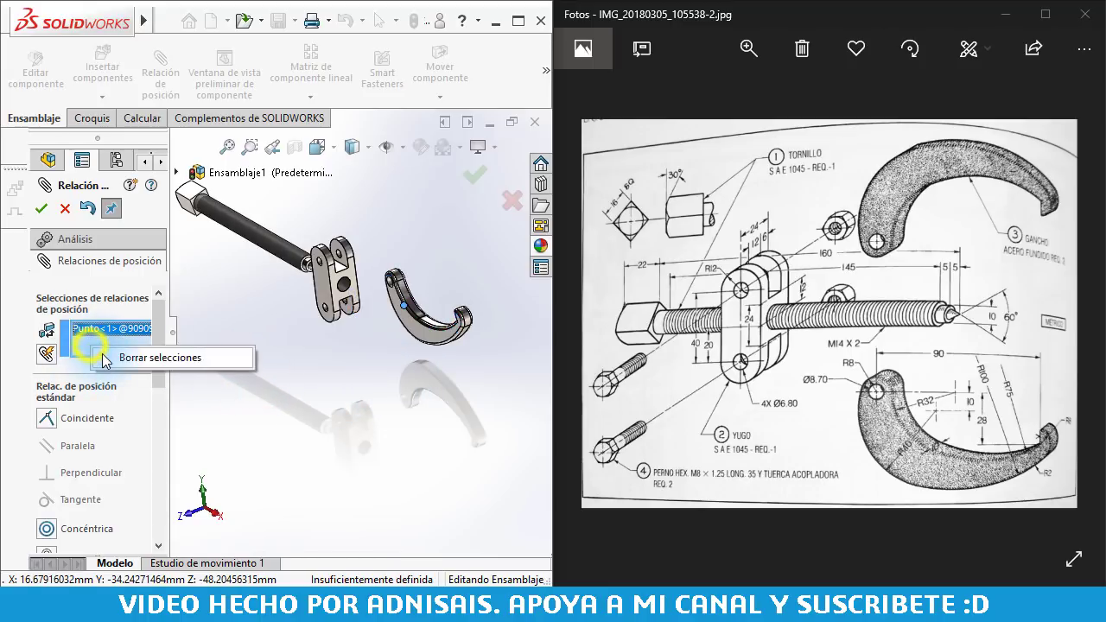
click(251, 354)
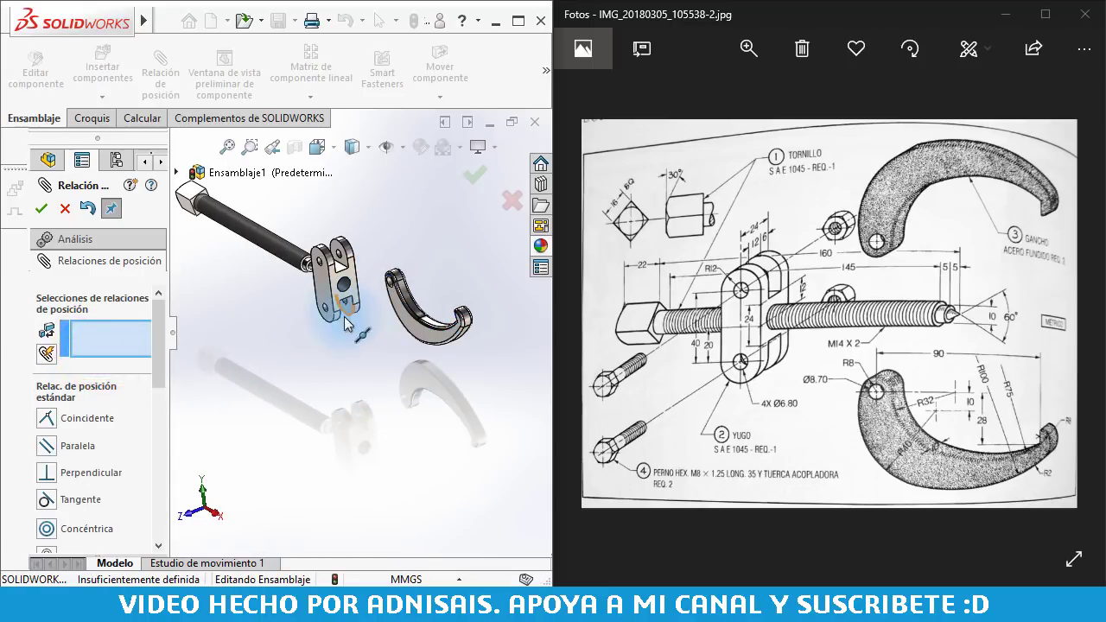
scroll(348, 298, down, 1)
scroll(348, 298, down, 2)
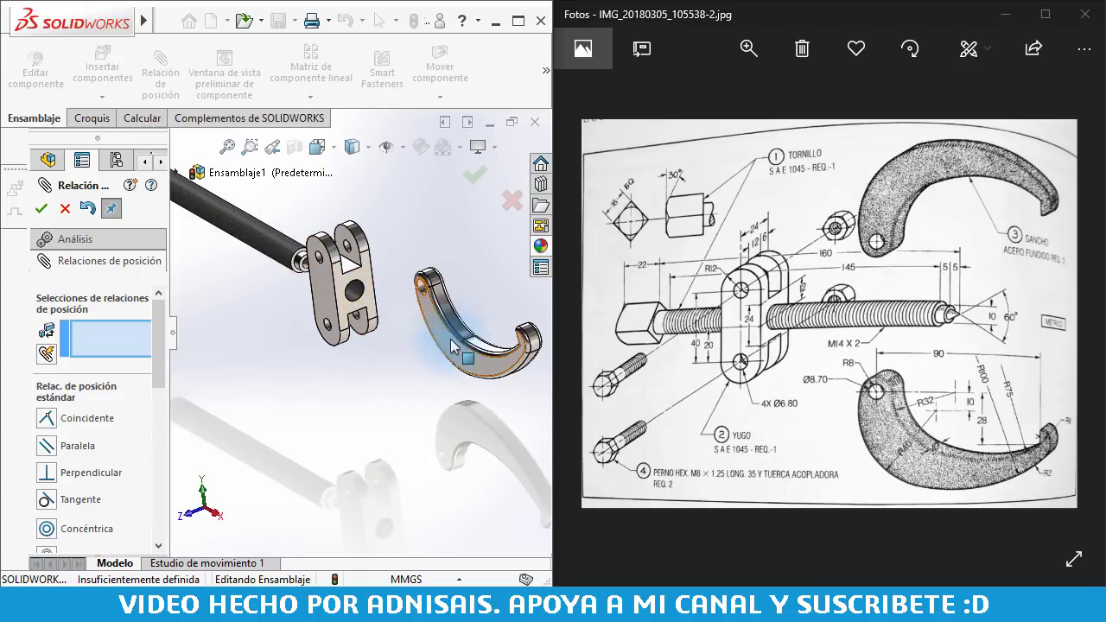
scroll(381, 372, up, 3)
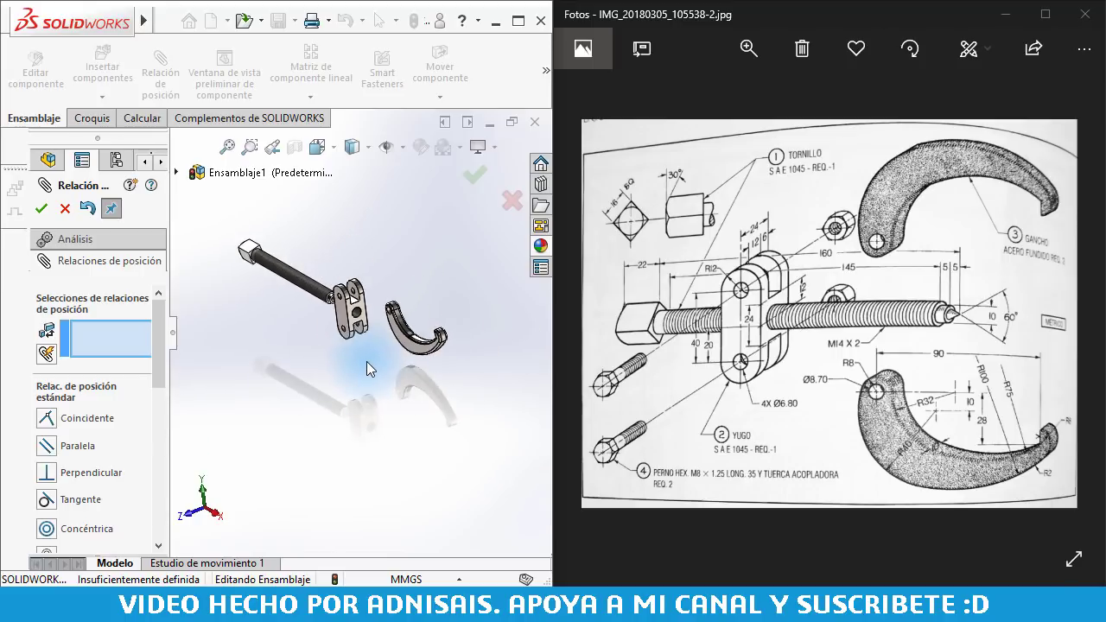
scroll(368, 359, up, 1)
scroll(294, 318, down, 2)
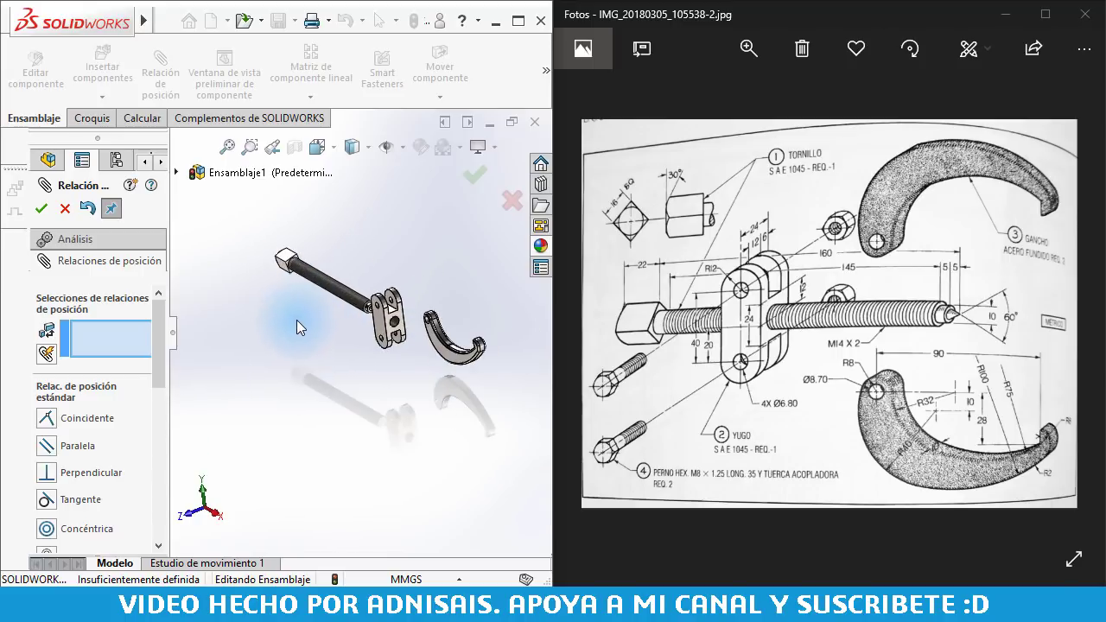
scroll(439, 374, down, 1)
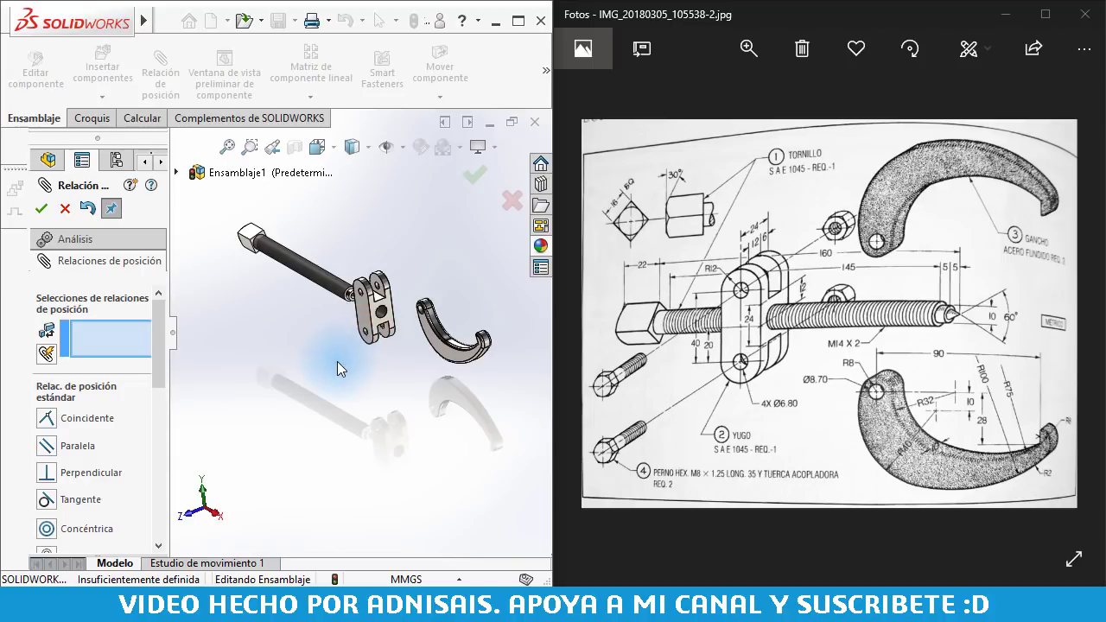
- Mate the Alzado planes of yoke 9090909-82 and hook 9090909-83 as Coincidente
click(176, 172)
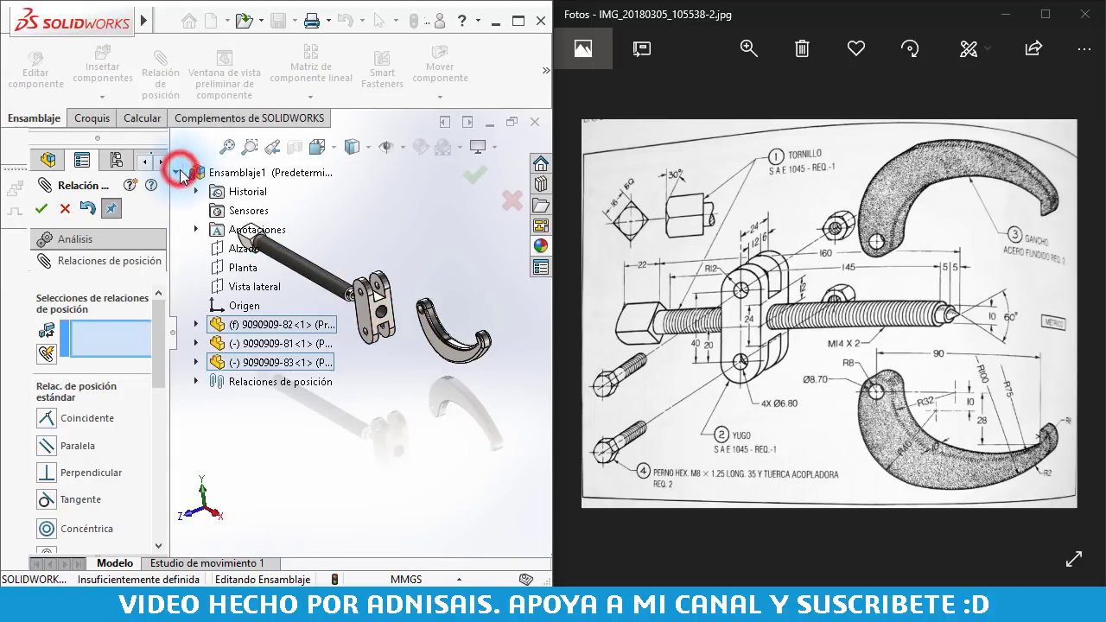
click(196, 325)
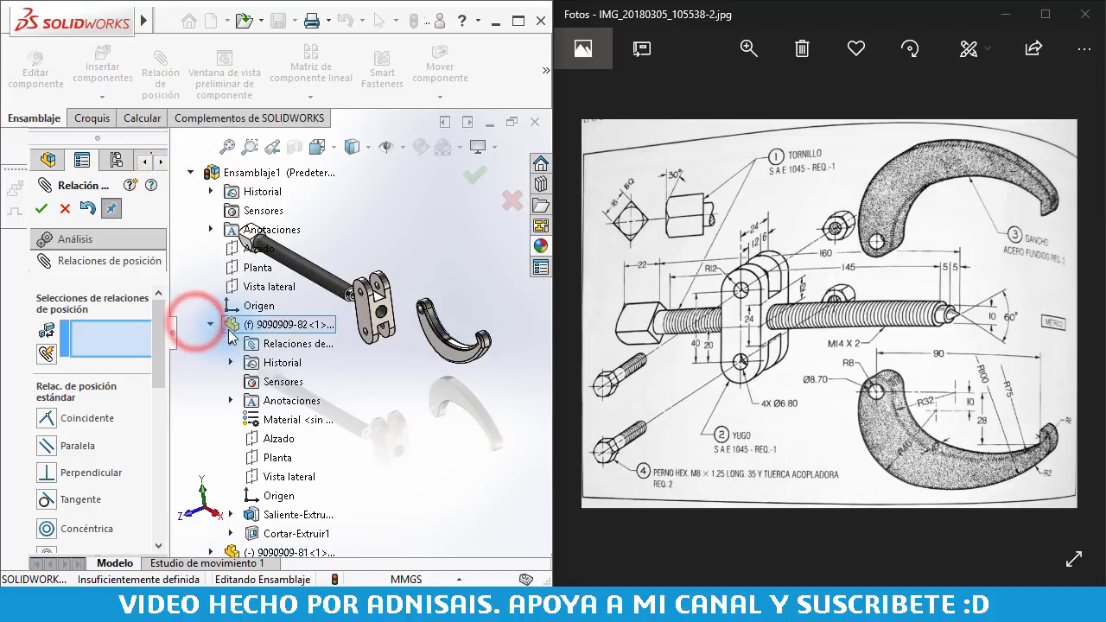
click(277, 439)
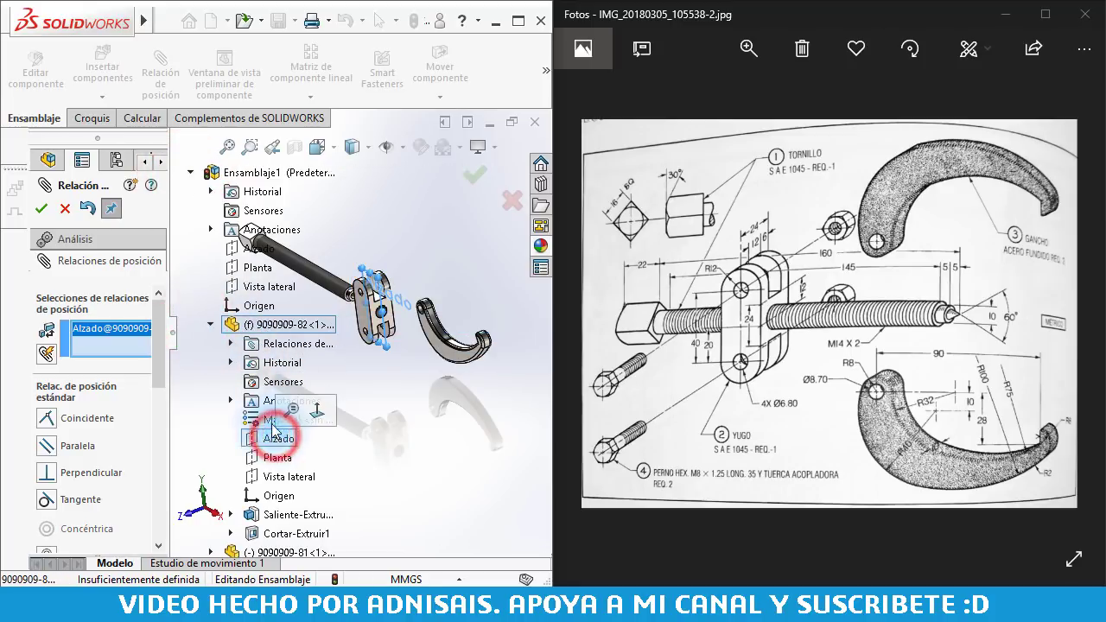
click(213, 324)
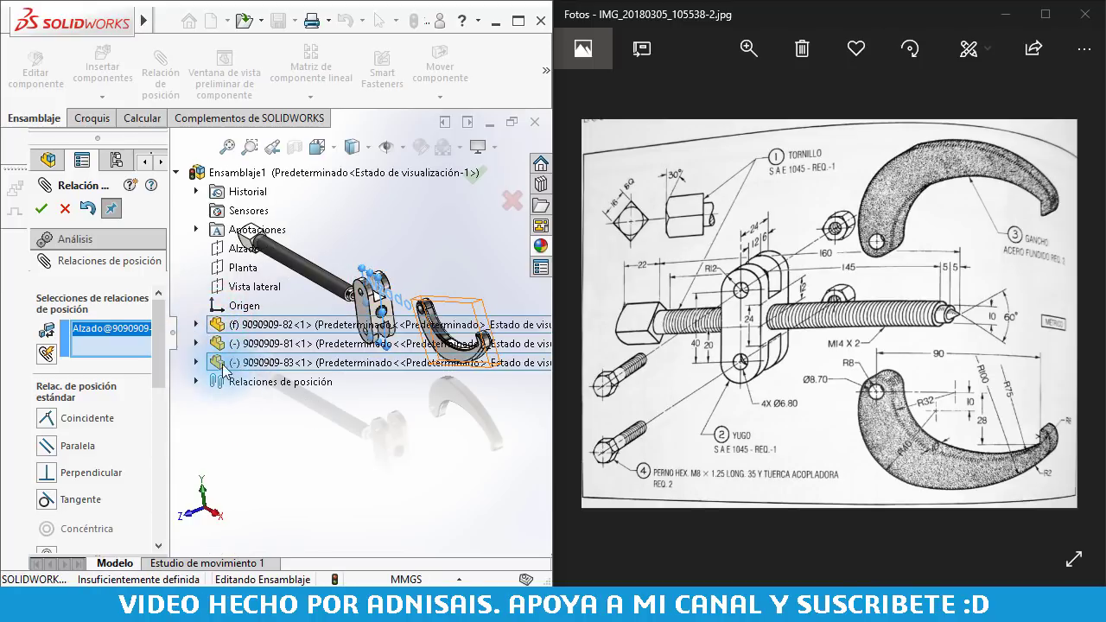
click(196, 362)
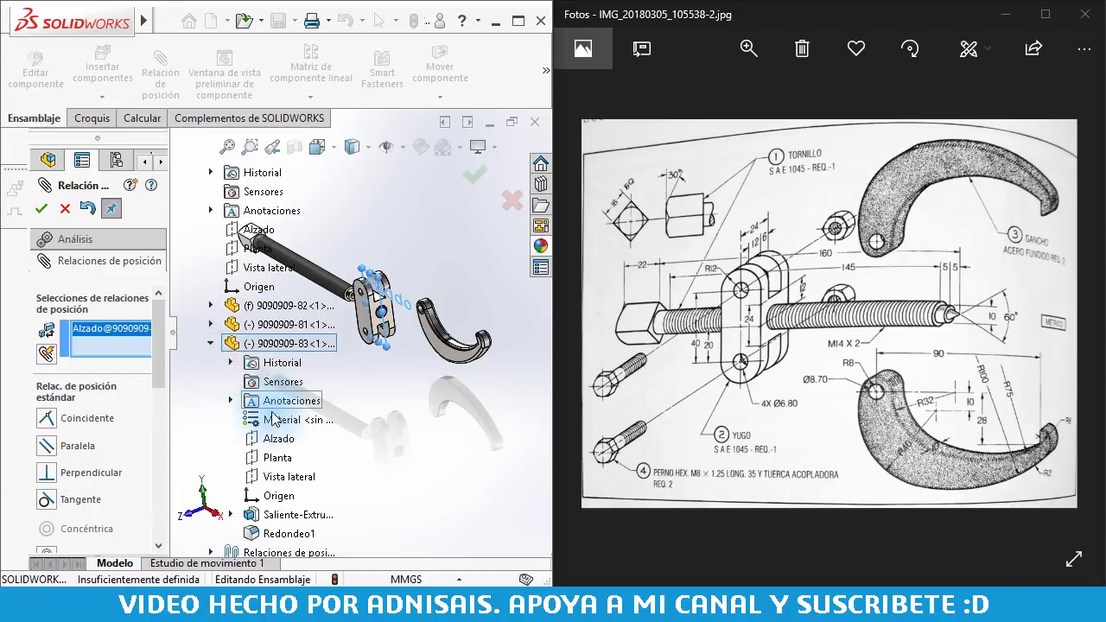
click(273, 441)
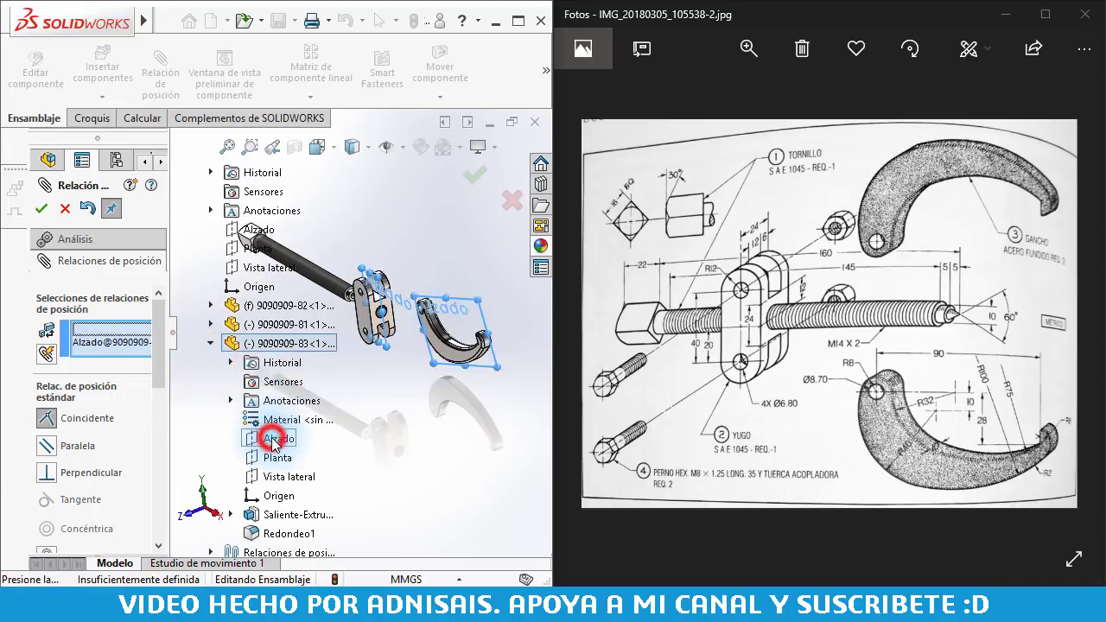
scroll(387, 335, down, 5)
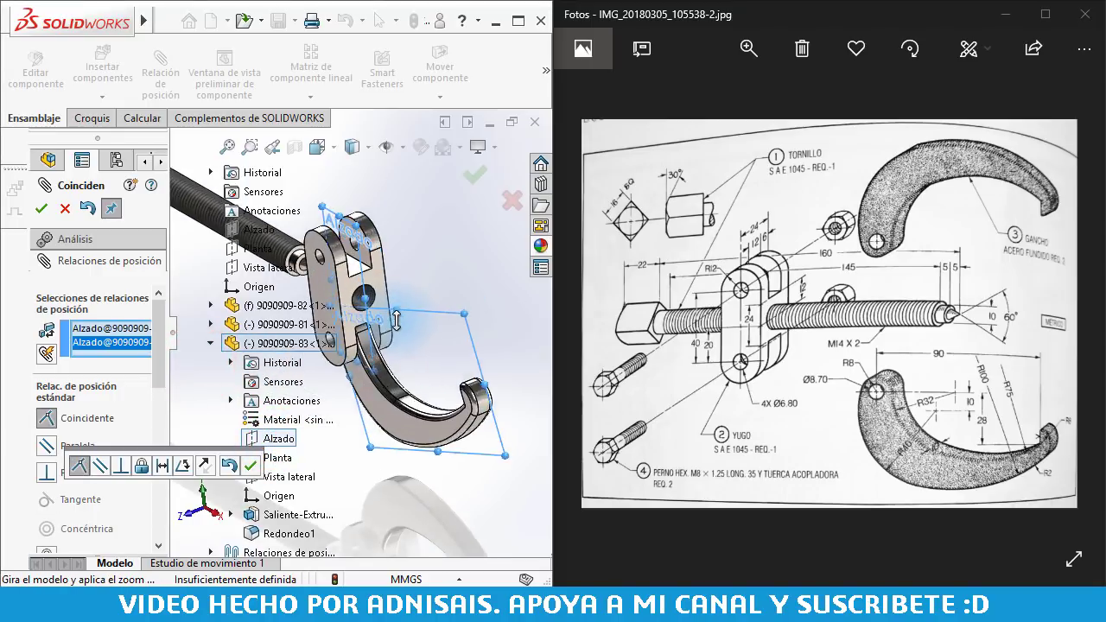
middle_drag(388, 285, 359, 318)
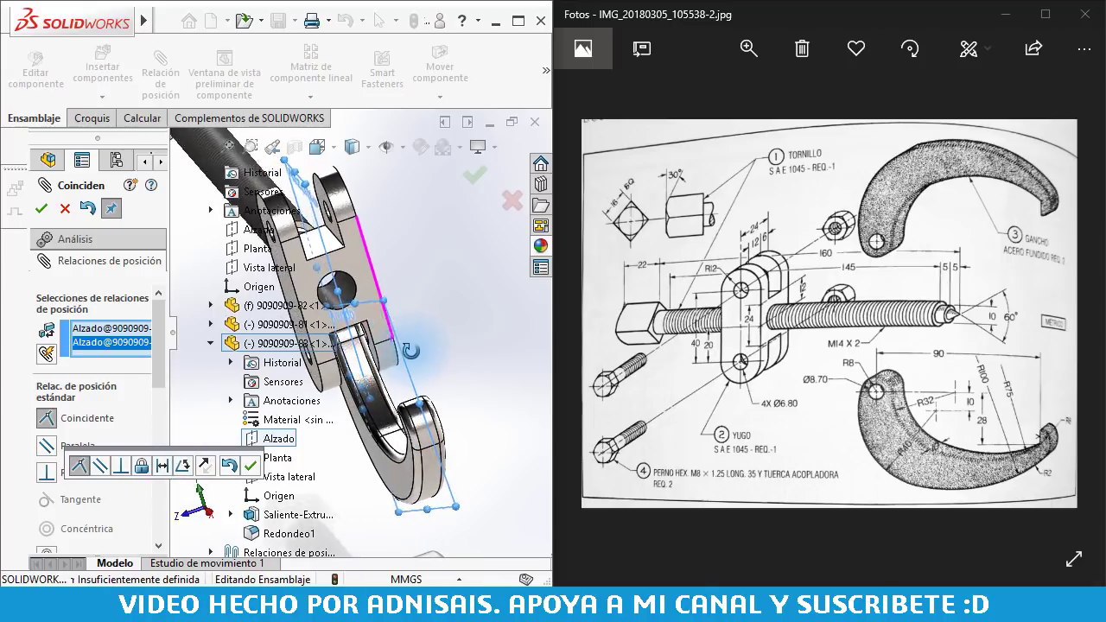
click(41, 208)
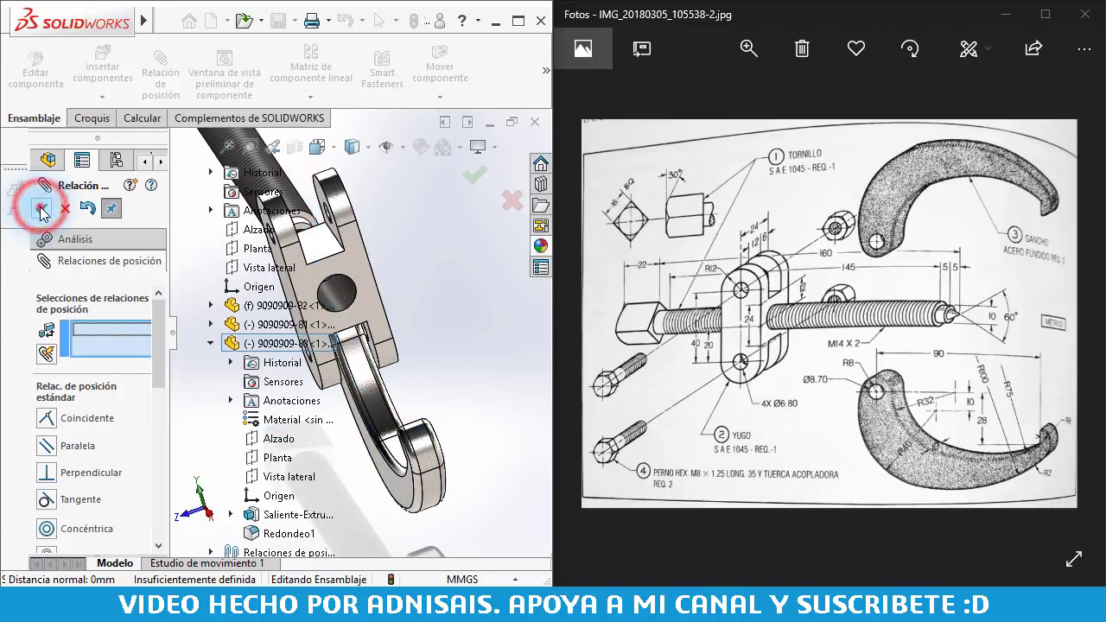
- Swing hook 9090909-83 about its yoke pin, then Ctrl-drag a second copy of it beside the first
middle_drag(396, 333, 454, 326)
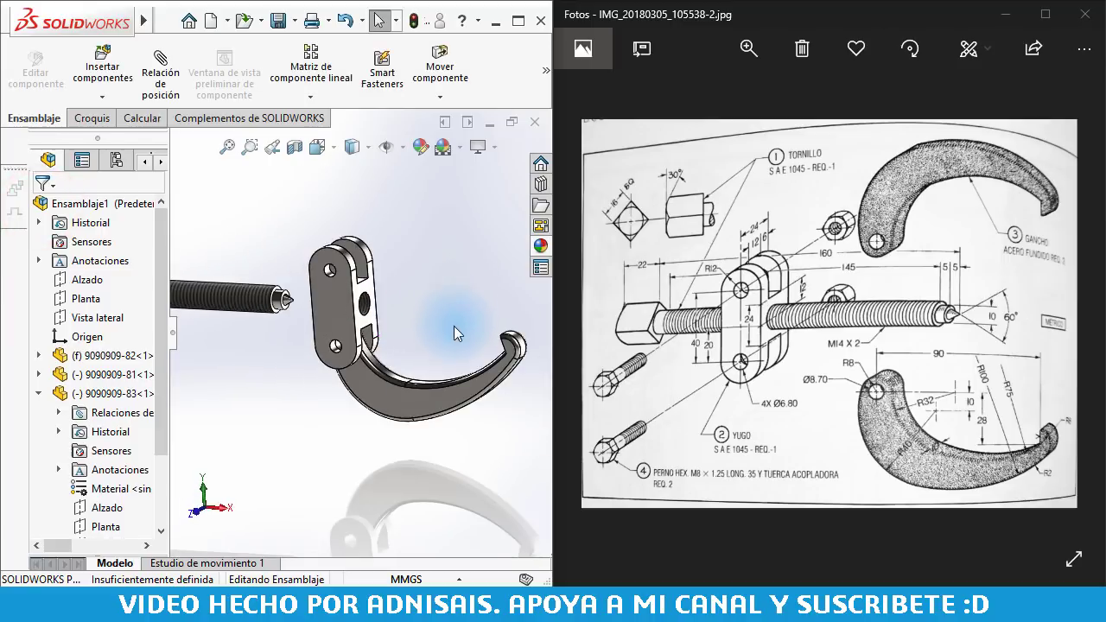
drag(466, 395, 450, 377)
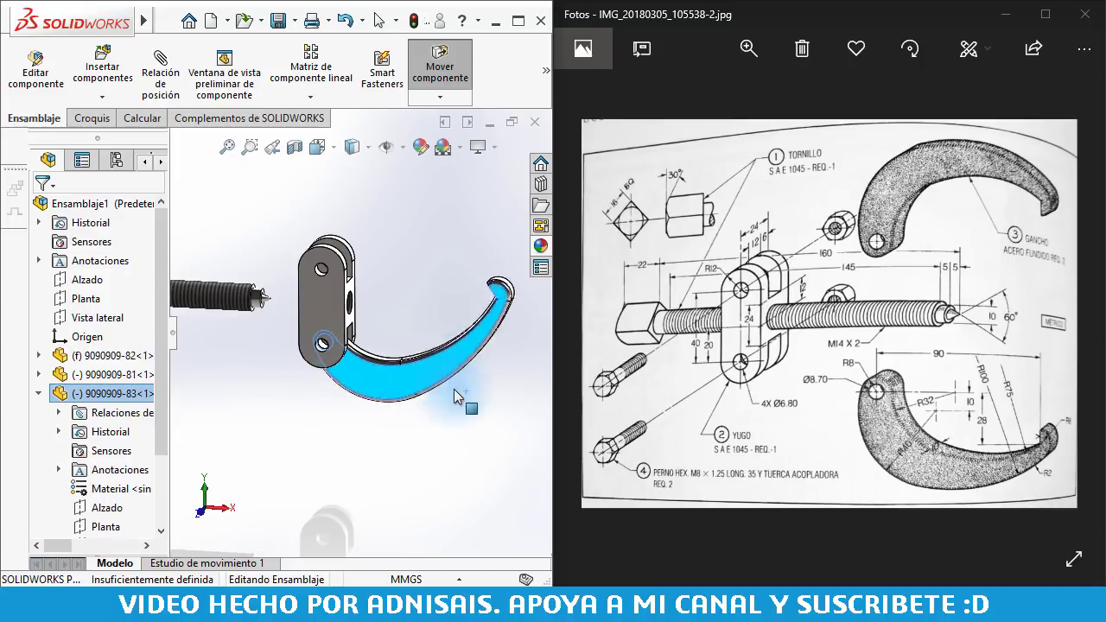
drag(450, 377, 424, 452)
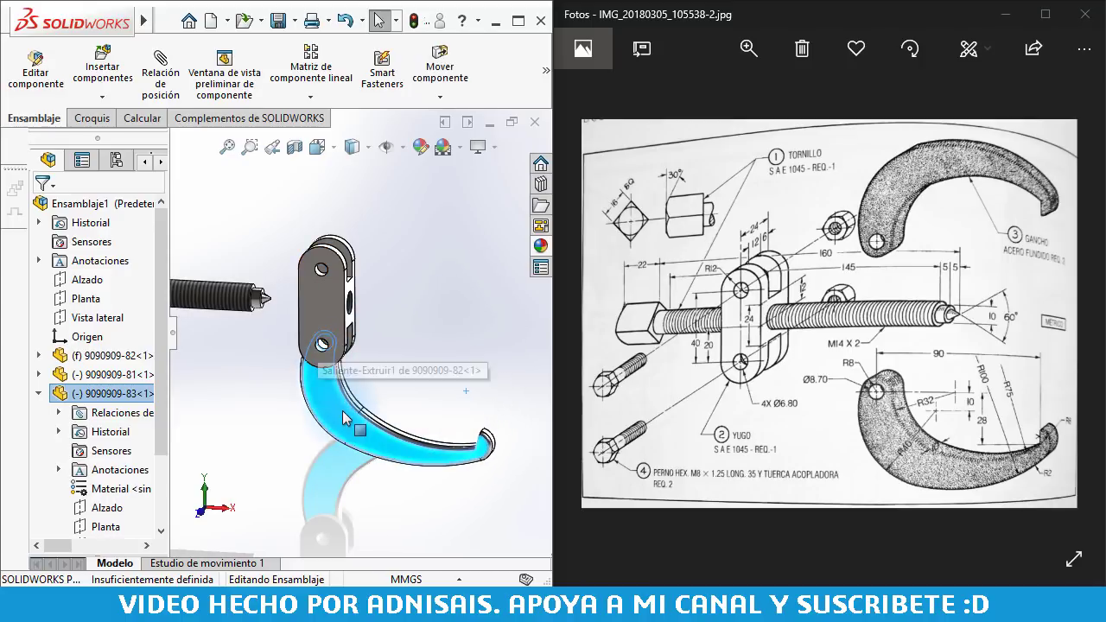
mouse_move(390, 402)
mouse_down()
mouse_move(427, 414)
mouse_move(403, 513)
mouse_up()
click(498, 368)
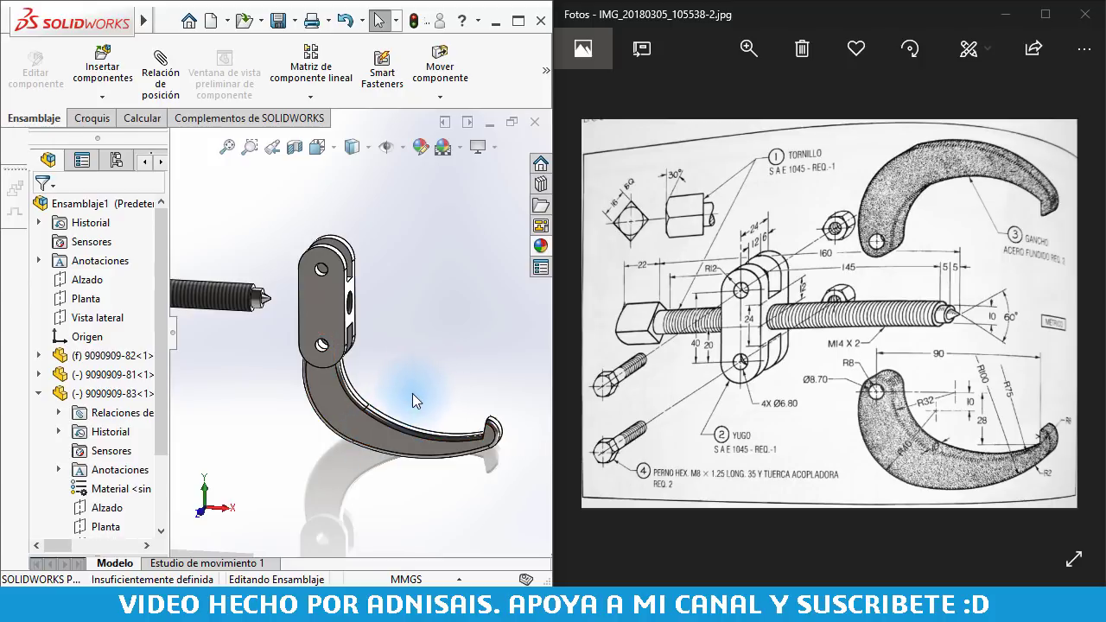
ctrl+drag(332, 403, 474, 335)
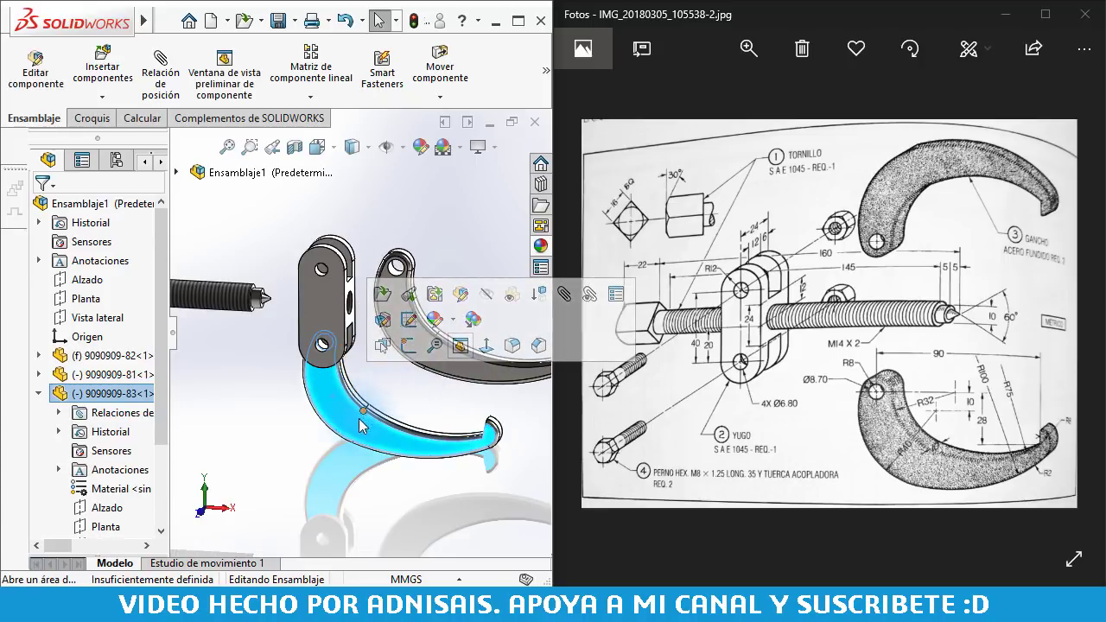
- Rotate the copied hook so it opens opposite the first, near the yoke's upper hole
click(449, 221)
scroll(428, 327, up, 2)
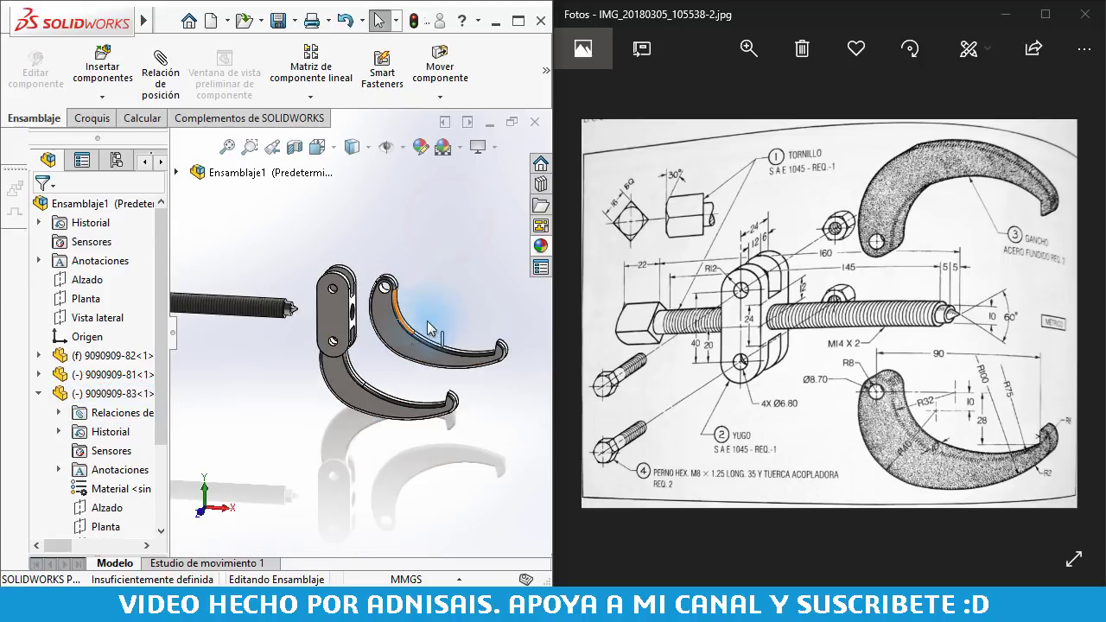
drag(411, 341, 406, 351)
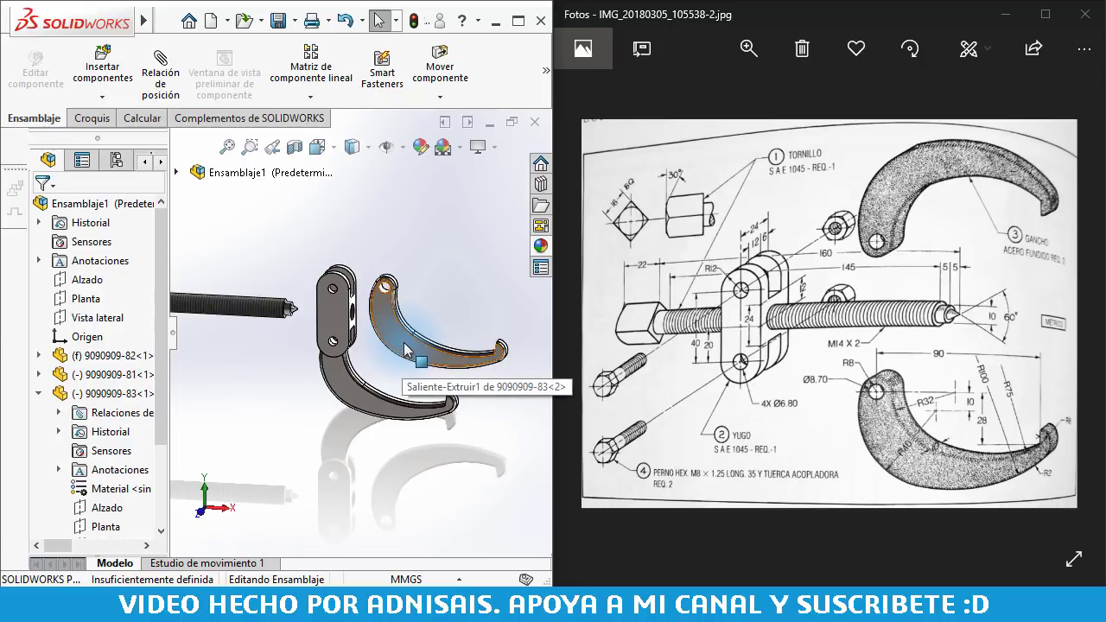
right_drag(406, 348, 440, 121)
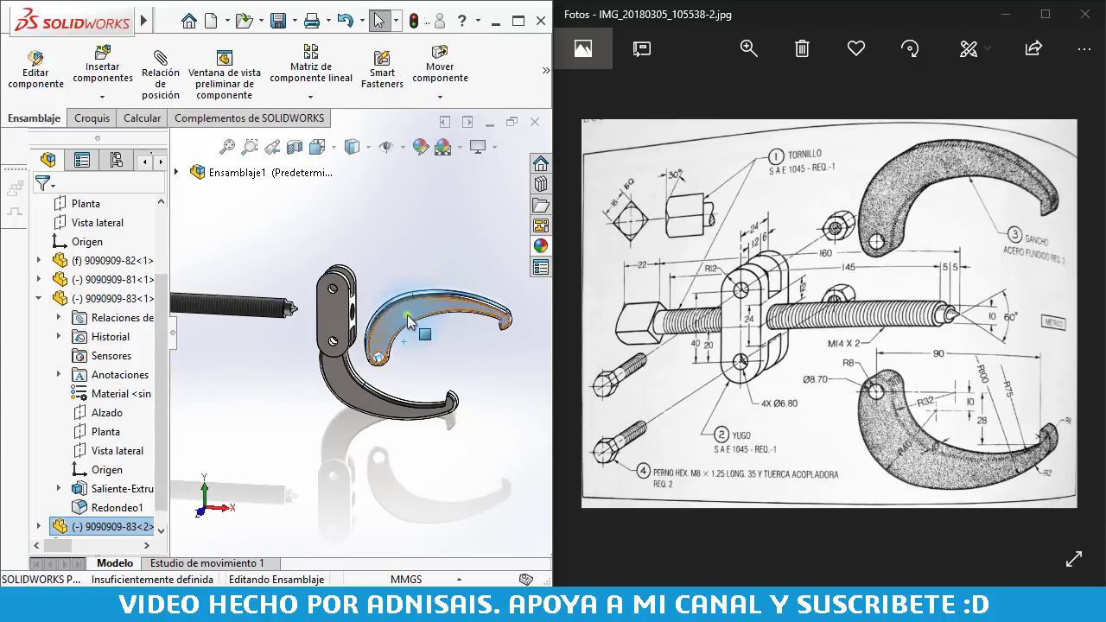
drag(420, 278, 399, 287)
- Orbit the assembly and start a new Relación de posición for the second hook
right_click(380, 254)
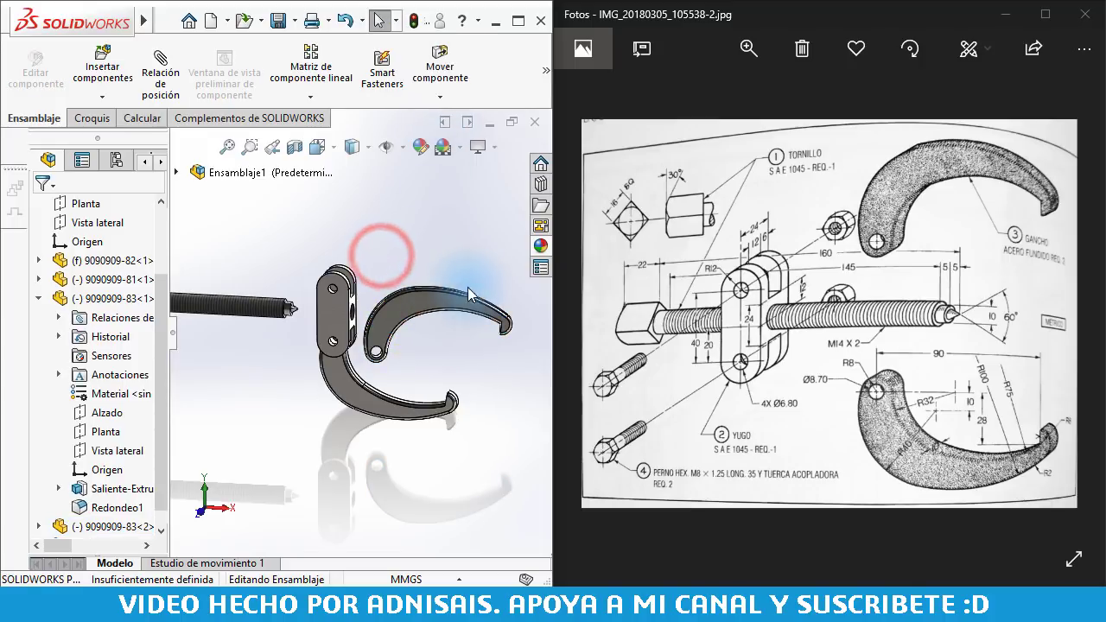
middle_drag(380, 254, 328, 389)
click(268, 223)
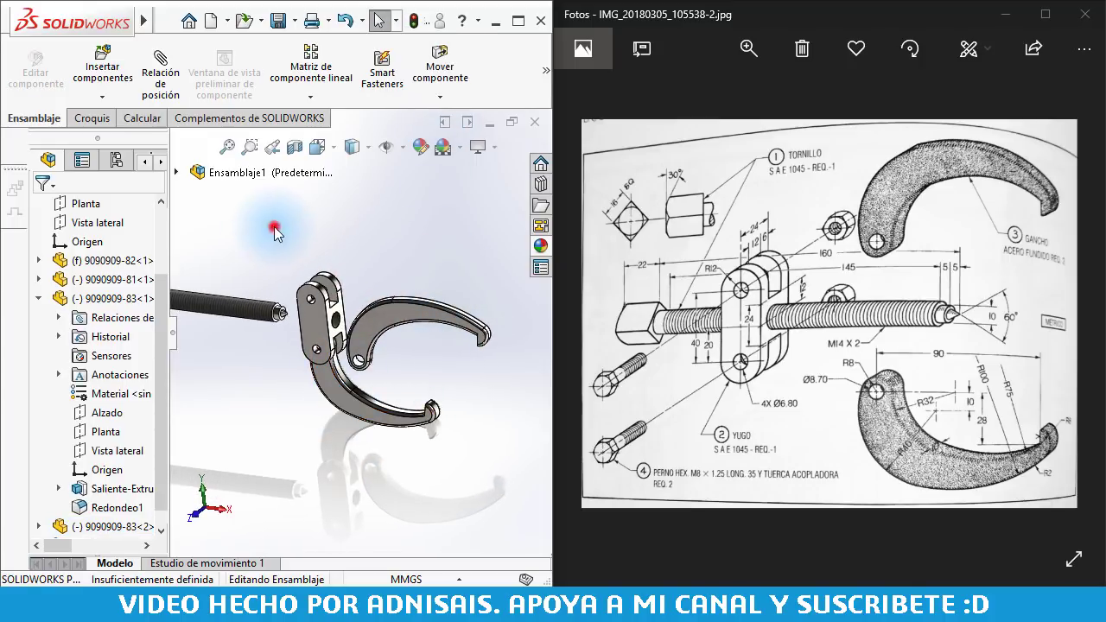
click(159, 84)
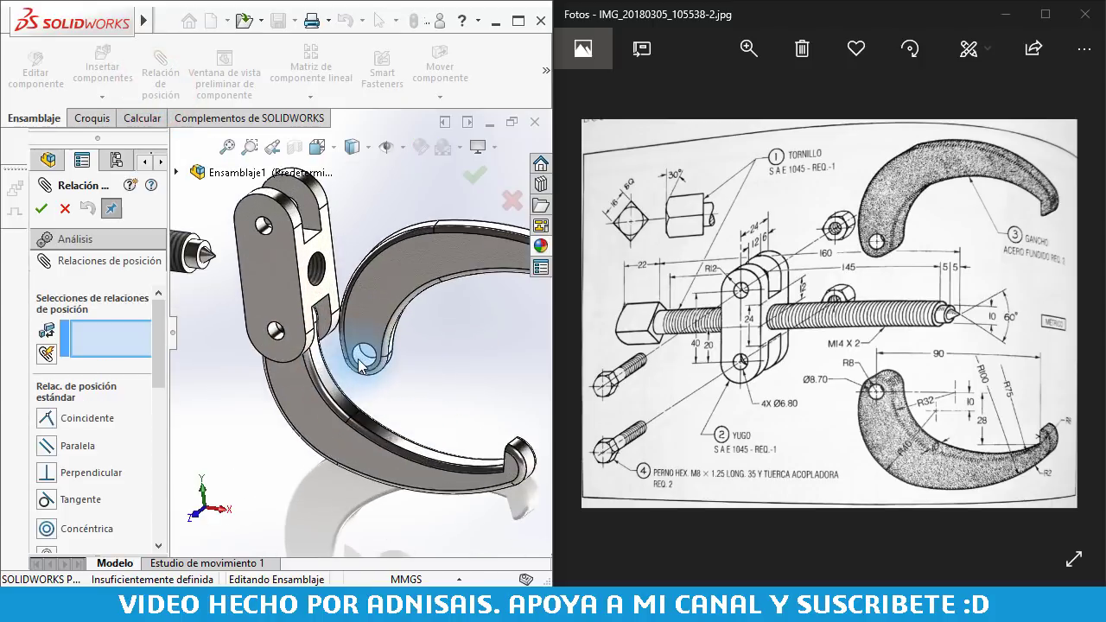
- Mate the second hook's pin hole concentric with the yoke's hole
scroll(361, 369, down, 3)
click(365, 350)
scroll(365, 350, up, 2)
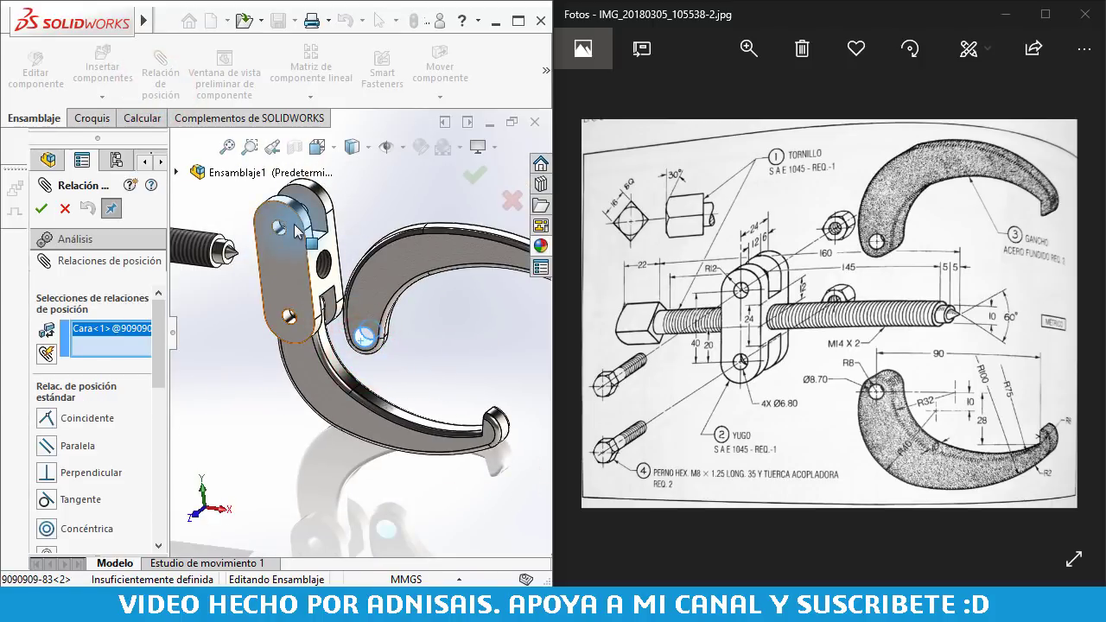
drag(281, 233, 304, 232)
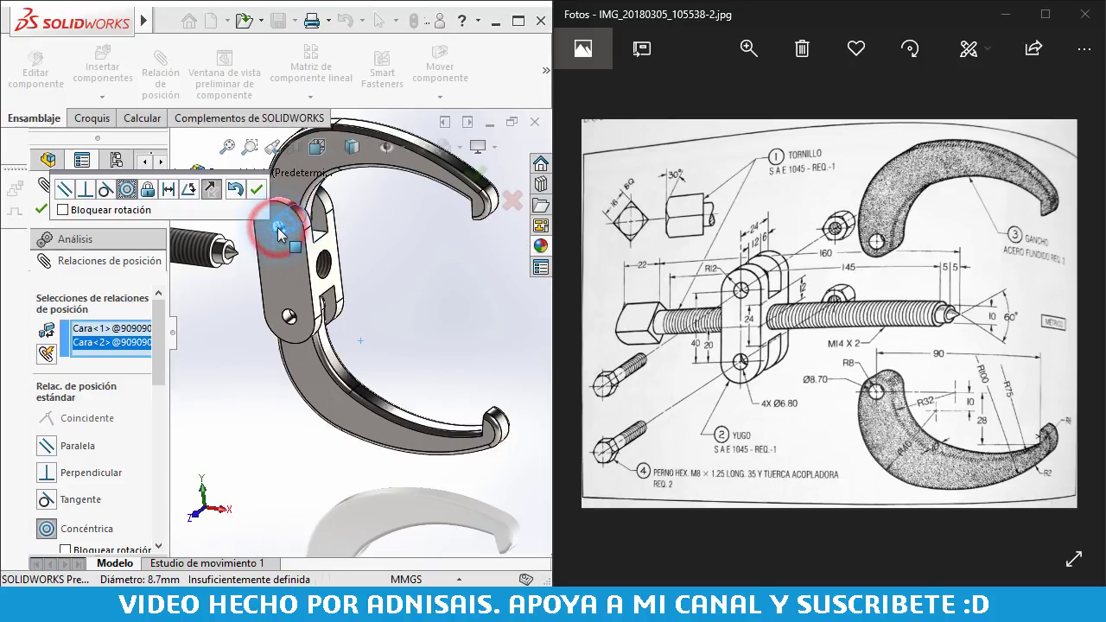
click(257, 195)
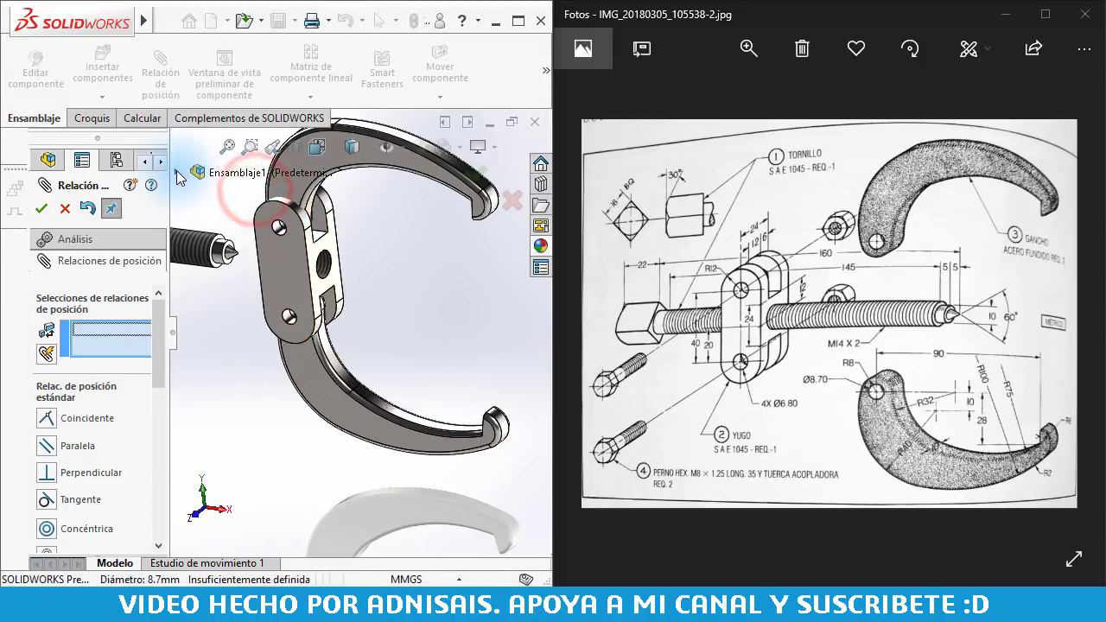
- Make Alzado of 9090909-83<2> coincident with Alzado of yoke 9090909-82 and confirm
click(184, 170)
click(210, 362)
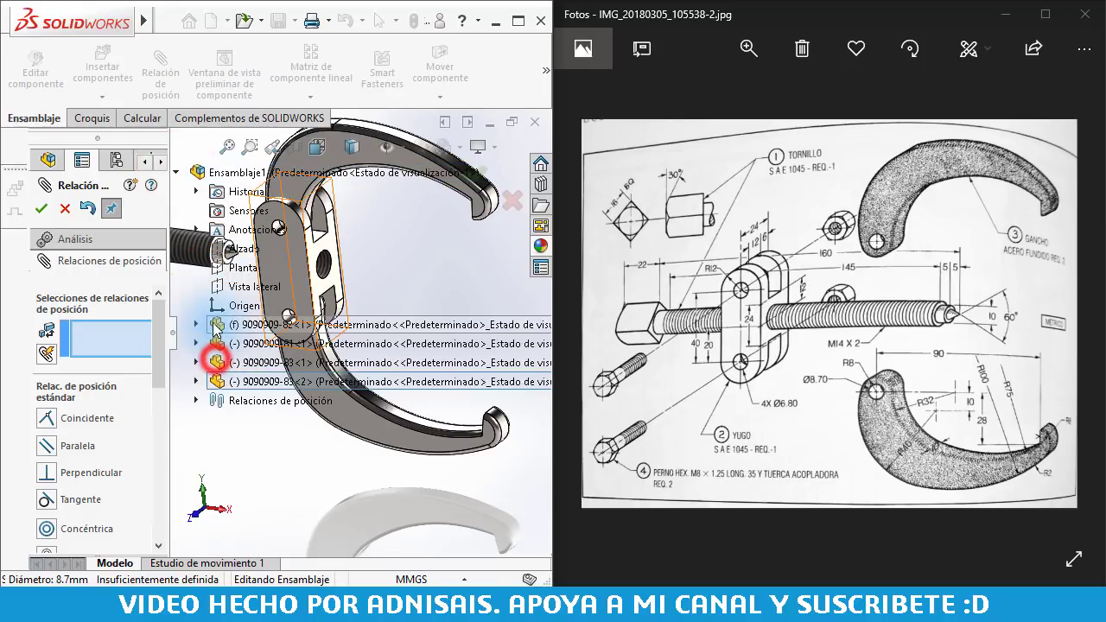
click(208, 324)
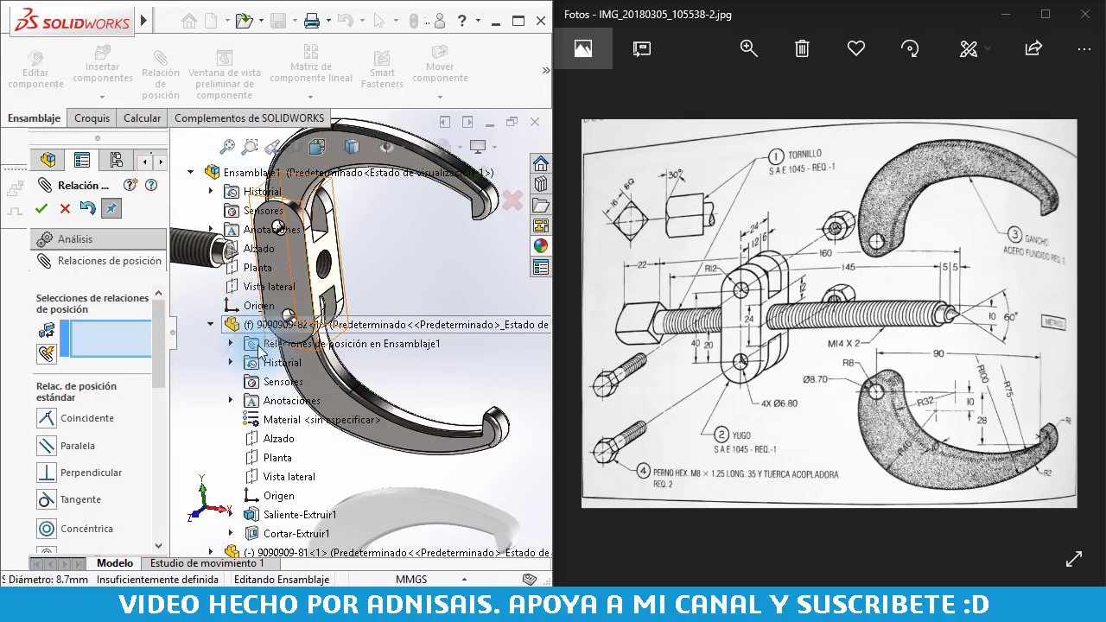
click(280, 439)
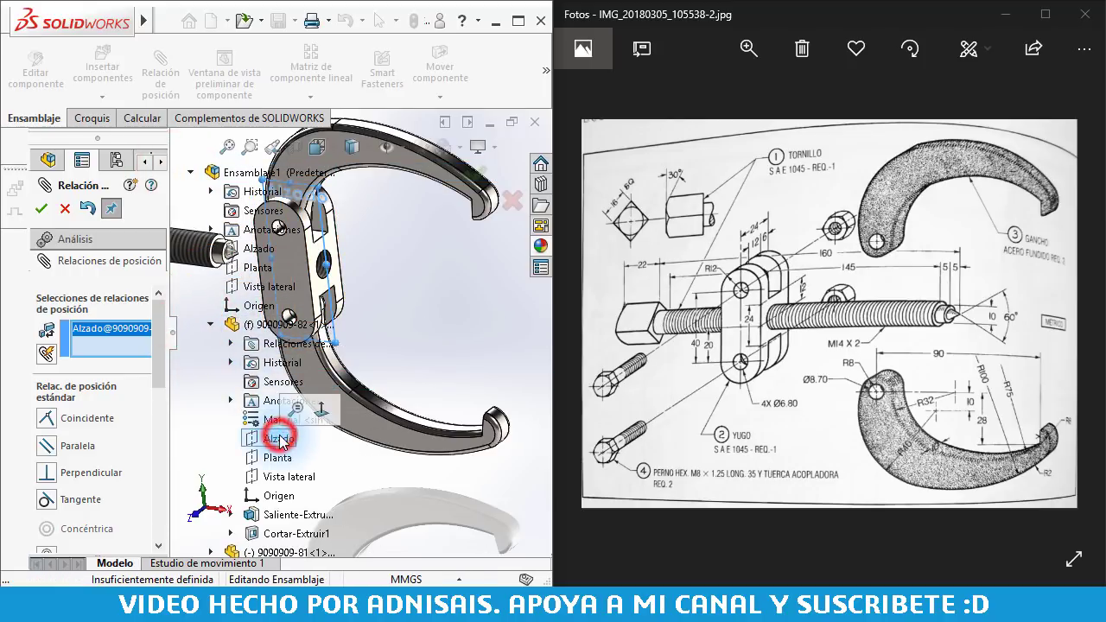
click(210, 324)
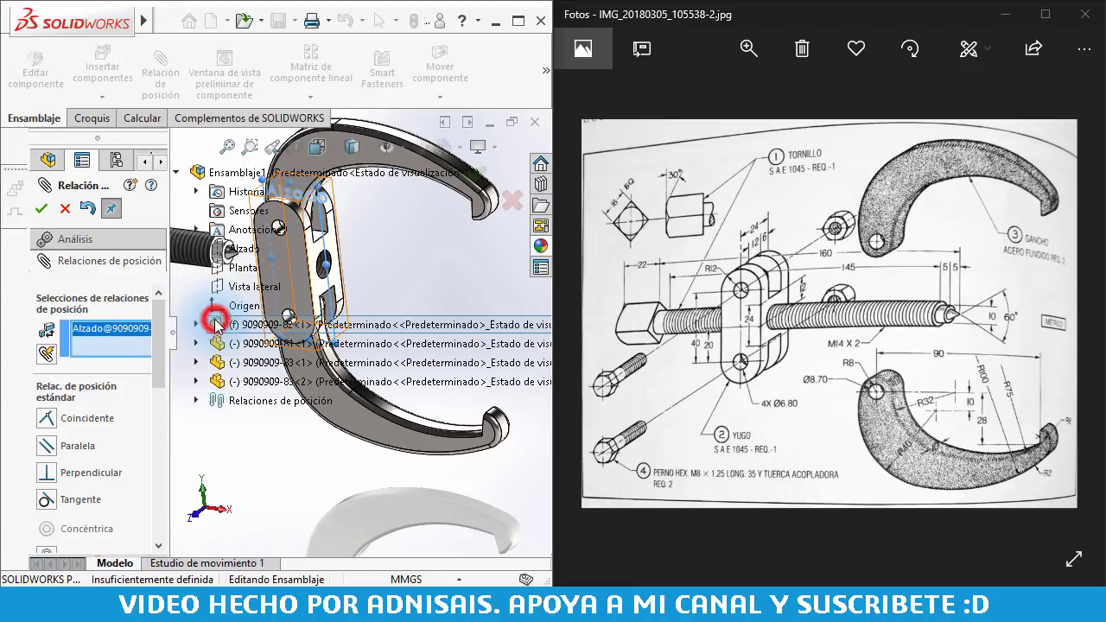
click(198, 381)
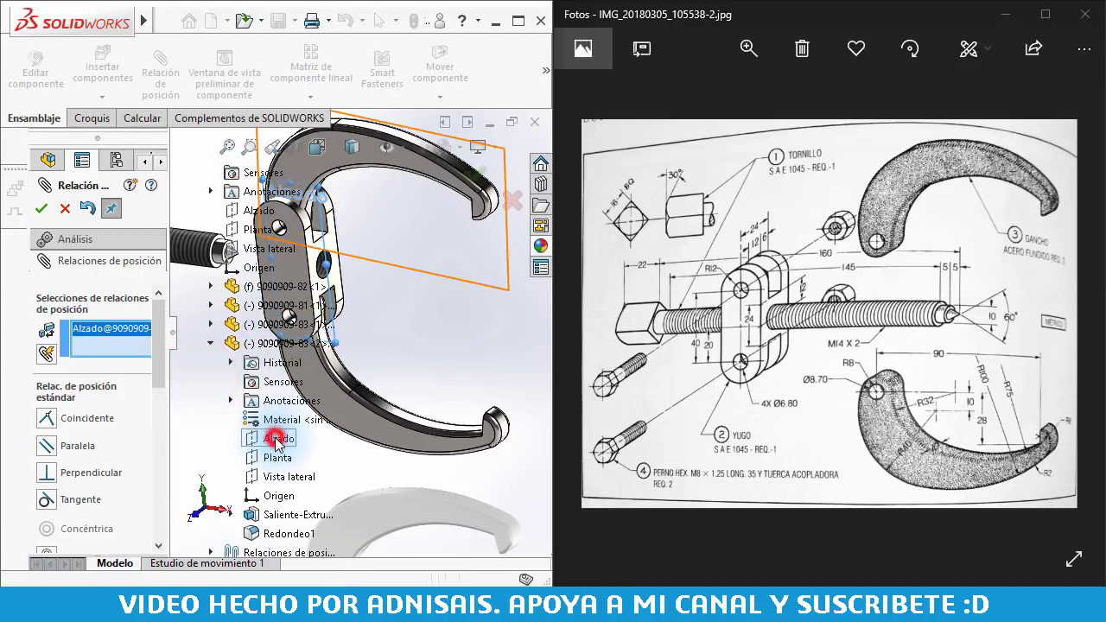
click(276, 440)
click(253, 465)
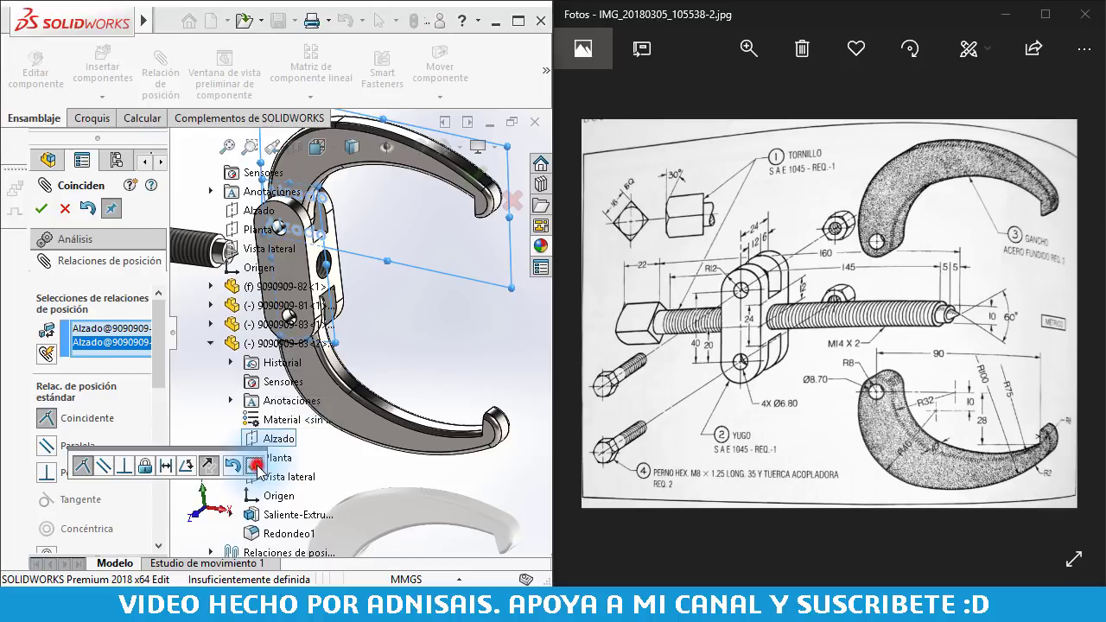
click(43, 209)
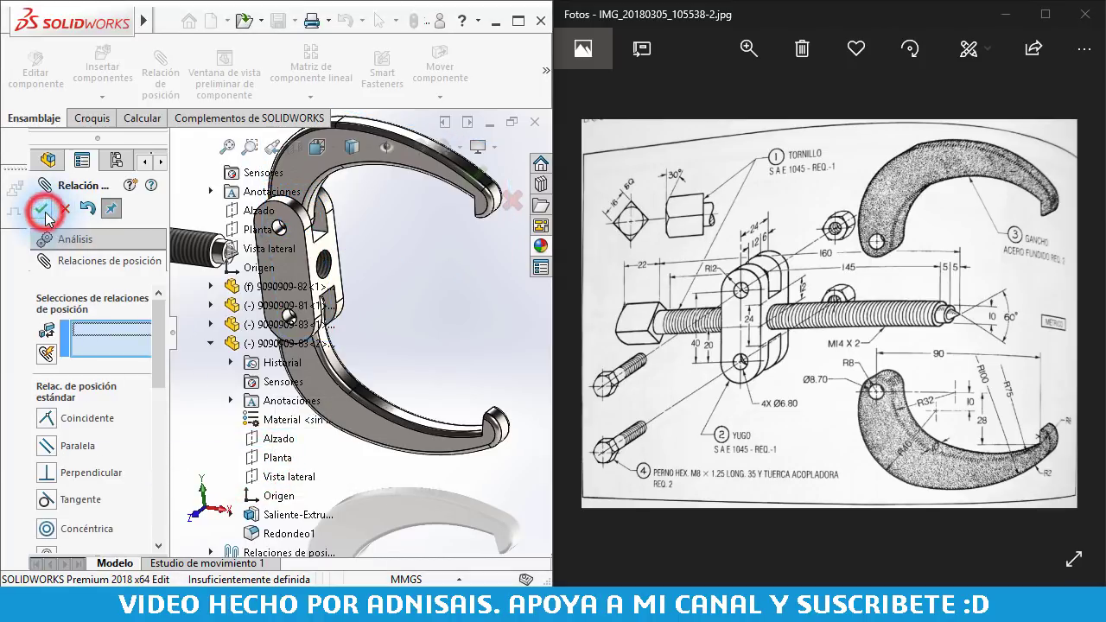
- Turn the view frontally and swing the upper hook to check it pivots freely
middle_drag(367, 266, 406, 233)
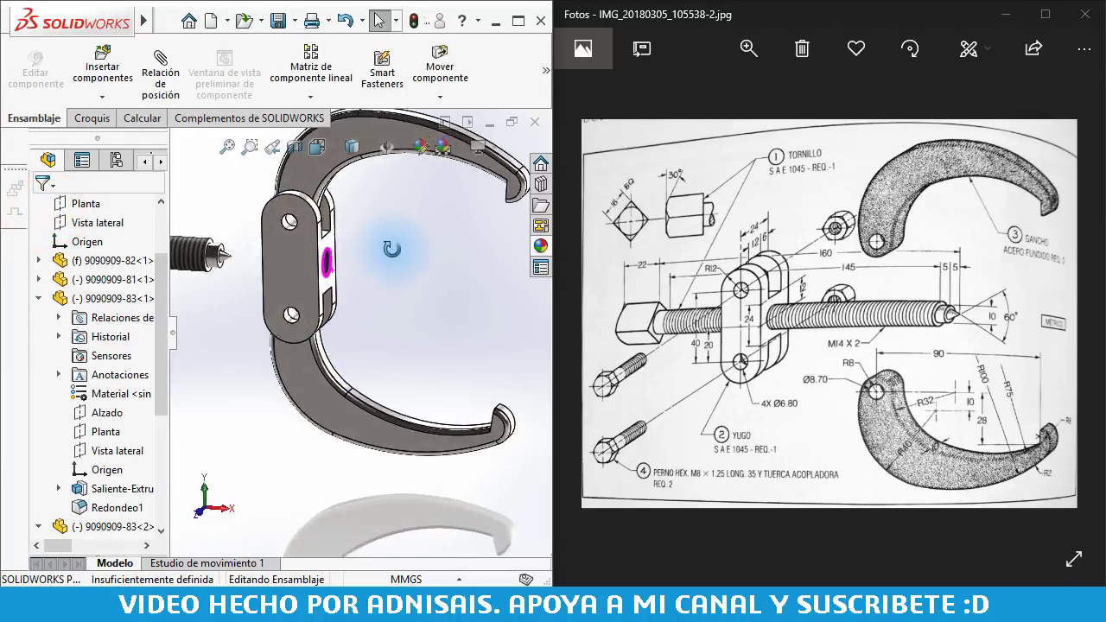
mouse_move(409, 240)
mouse_down()
mouse_move(415, 190)
mouse_move(408, 406)
mouse_move(468, 355)
mouse_up()
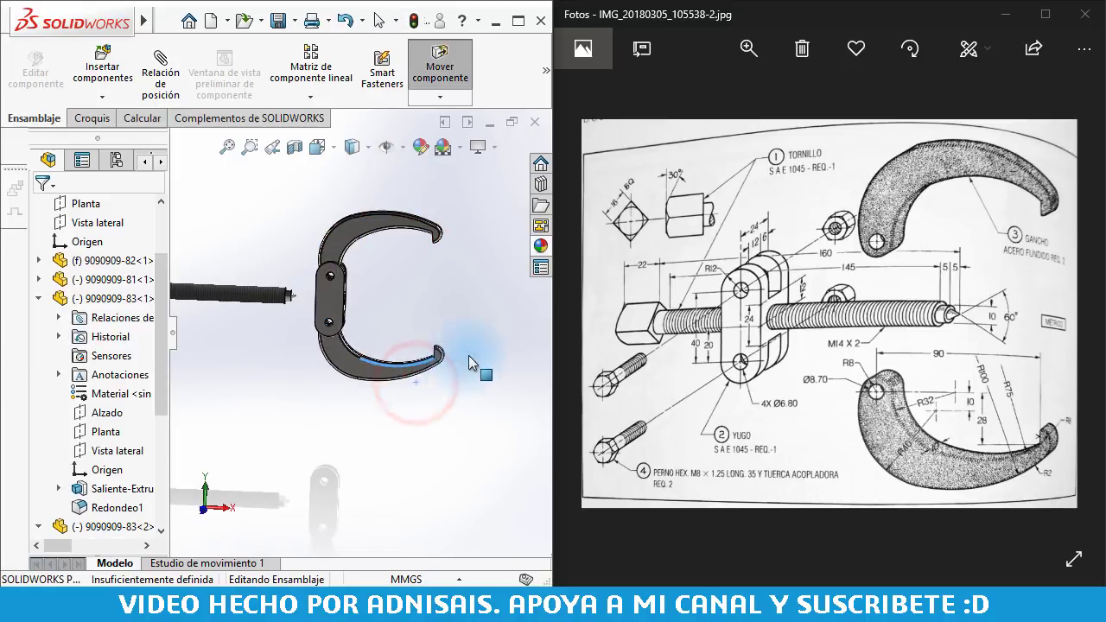
click(394, 217)
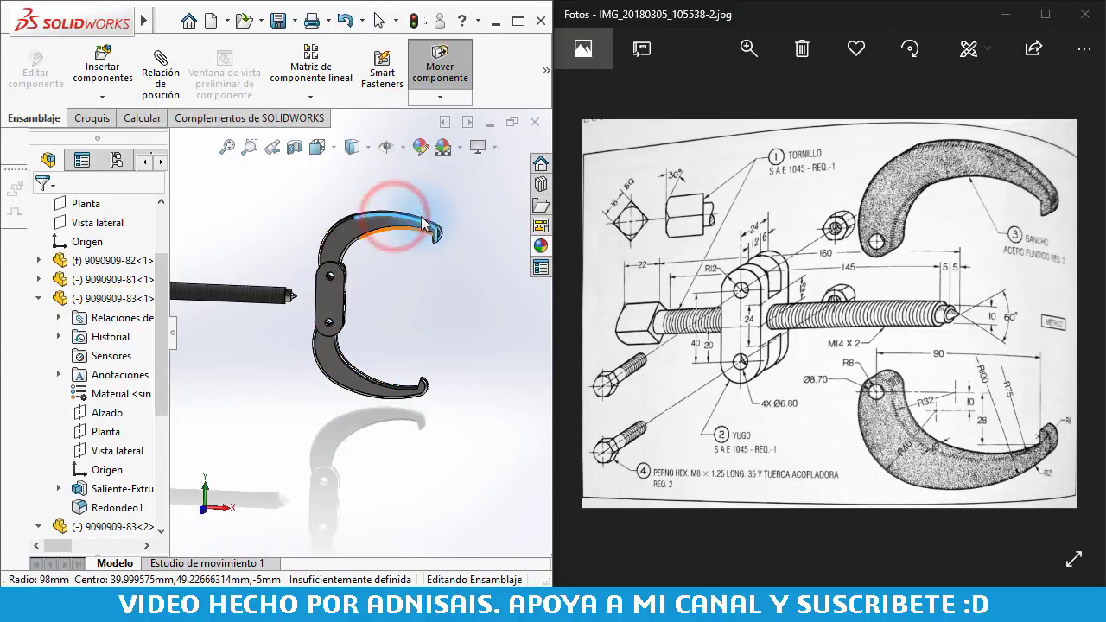
key(Escape)
drag(422, 220, 425, 248)
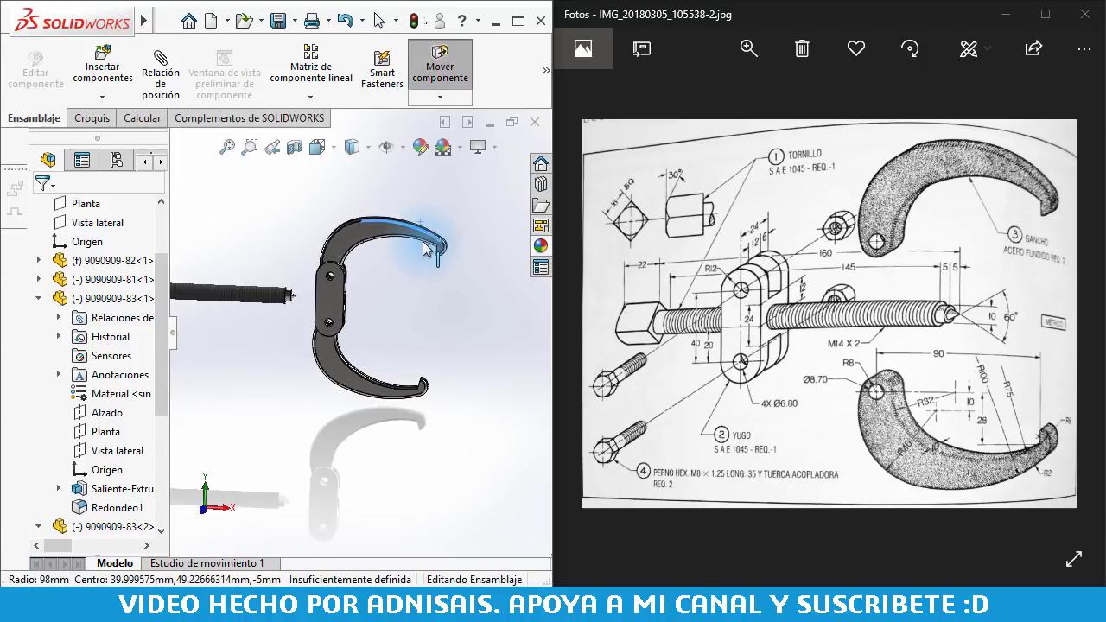
- Slide screw 9090909-81<1> through the yoke between the hooks and widen the SOLIDWORKS window
middle_drag(435, 269, 365, 289)
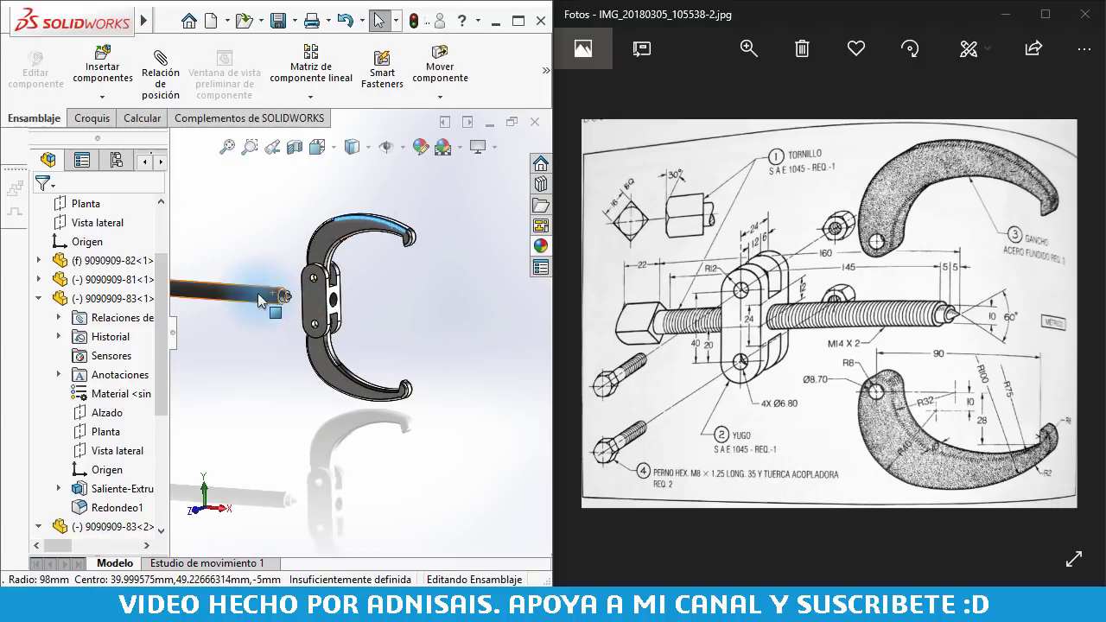
mouse_move(261, 300)
mouse_down()
mouse_move(270, 283)
mouse_move(327, 302)
mouse_up()
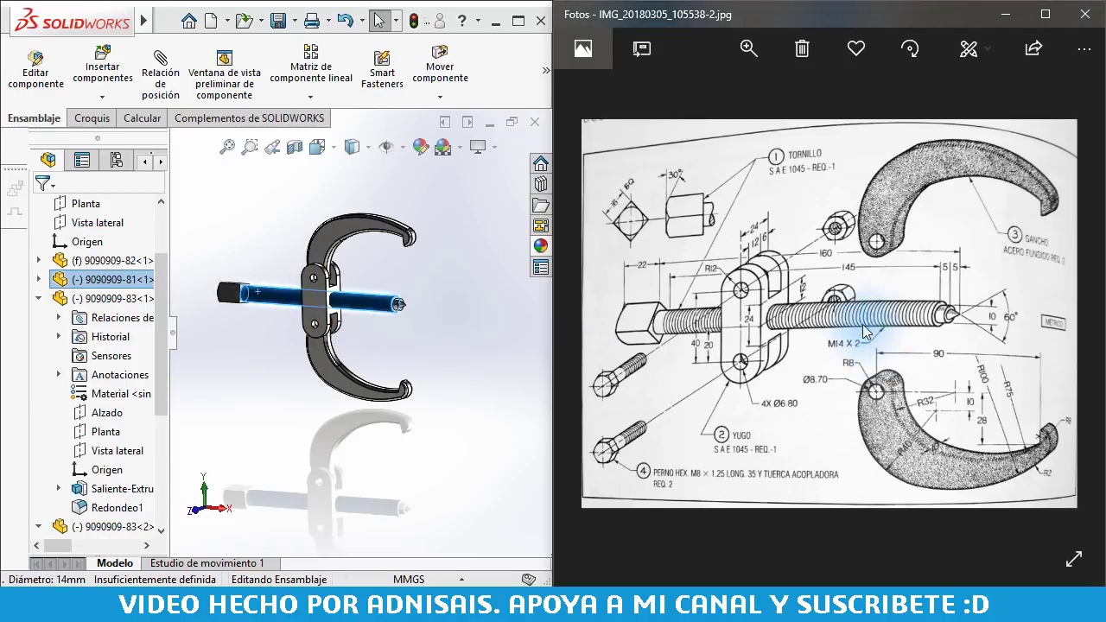
click(453, 388)
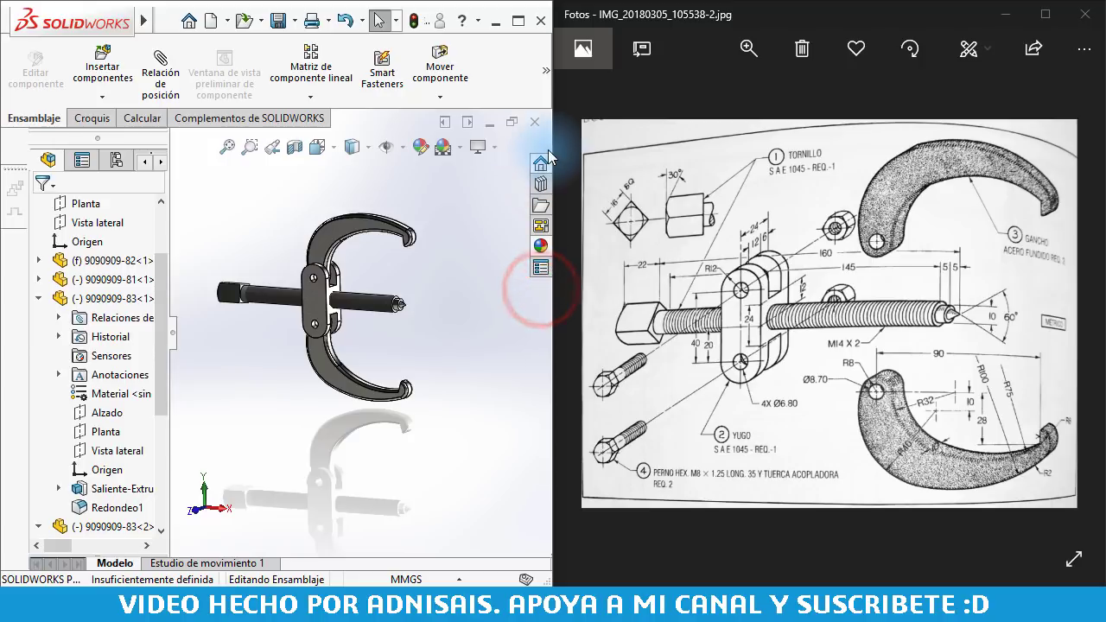
mouse_move(551, 140)
mouse_down()
mouse_move(599, 142)
mouse_move(688, 178)
mouse_up()
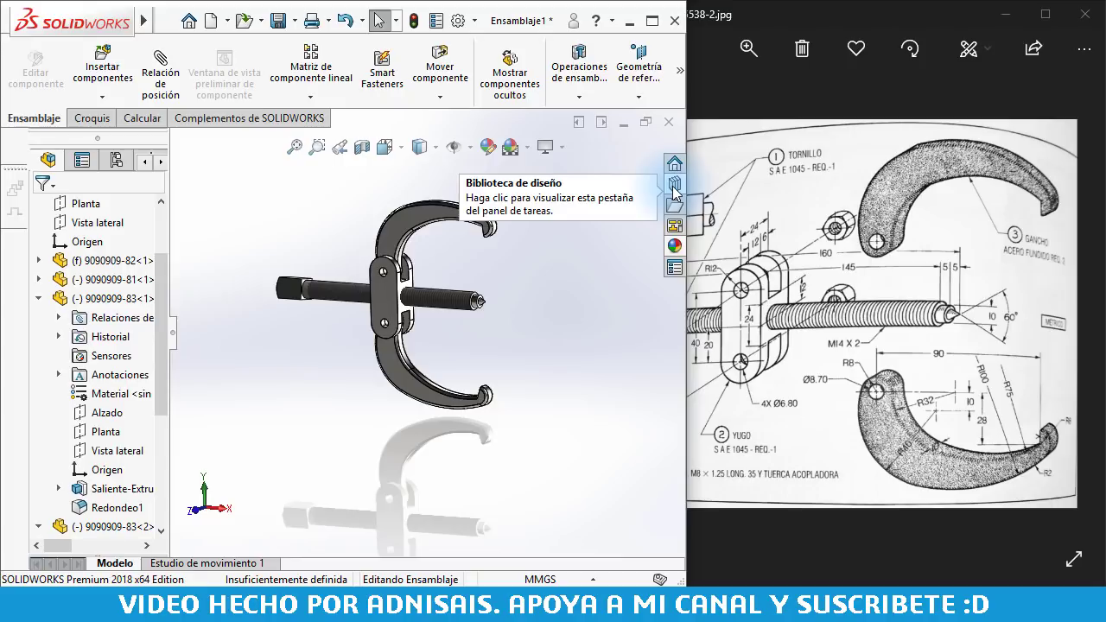
- Browse the Design Library's Toolbox to Ansi Metric > Pernos y tornillos
click(673, 187)
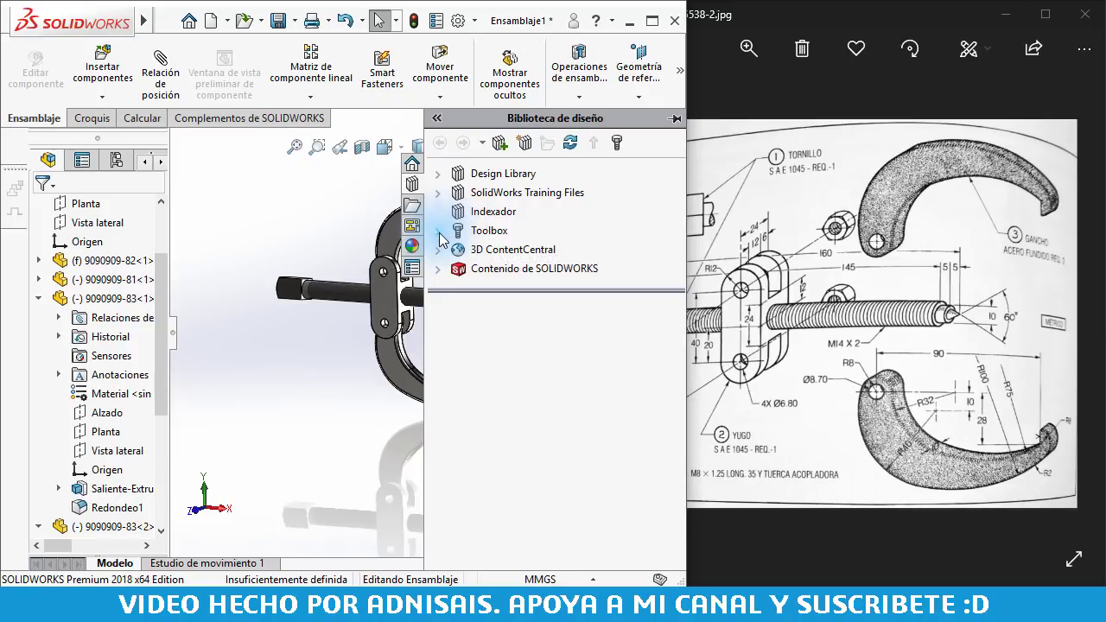
click(484, 230)
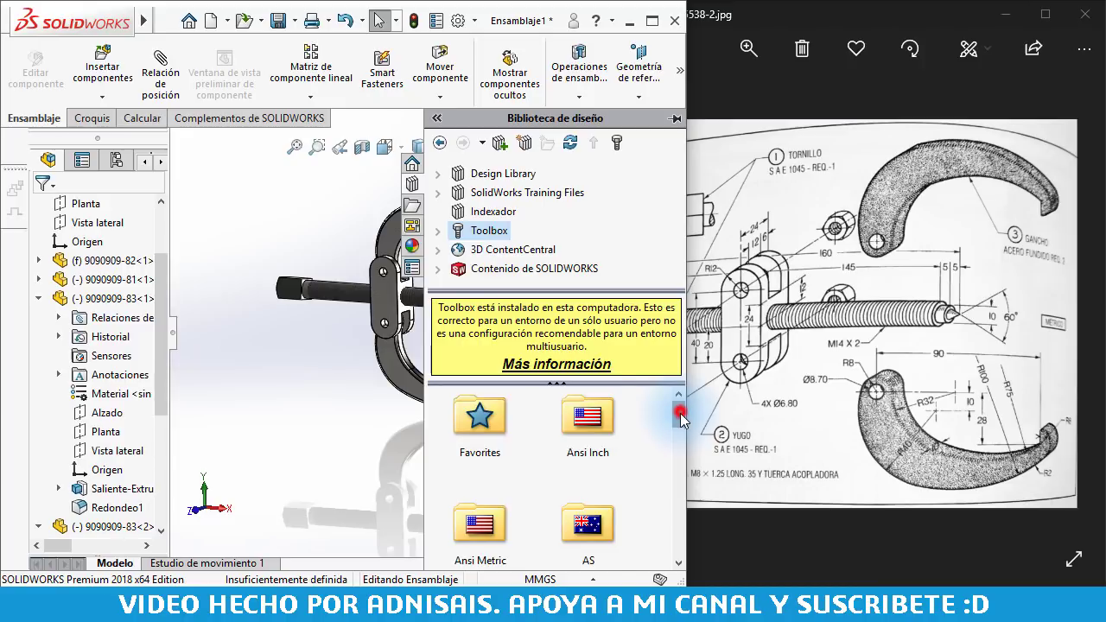
drag(681, 419, 634, 346)
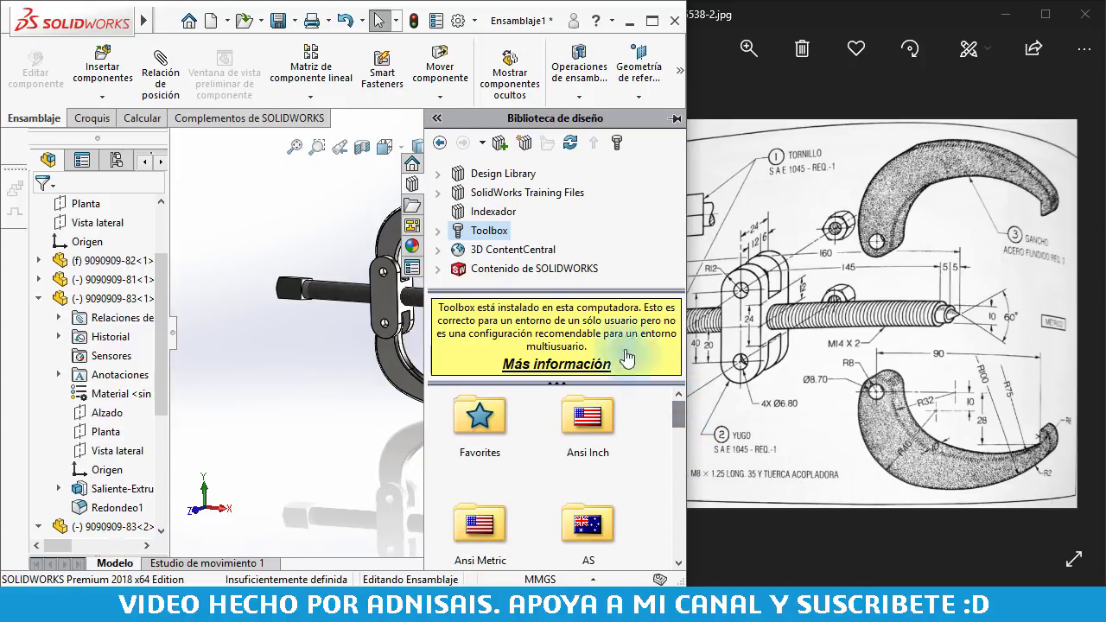
click(437, 230)
ctrl+middle_drag(333, 217, 233, 202)
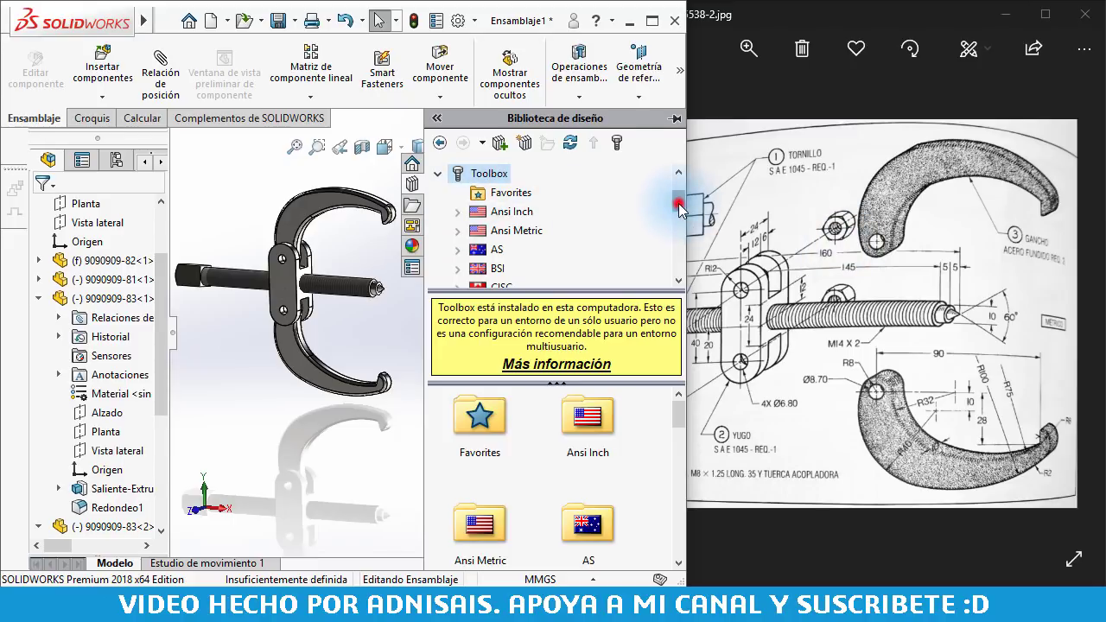
drag(678, 207, 677, 204)
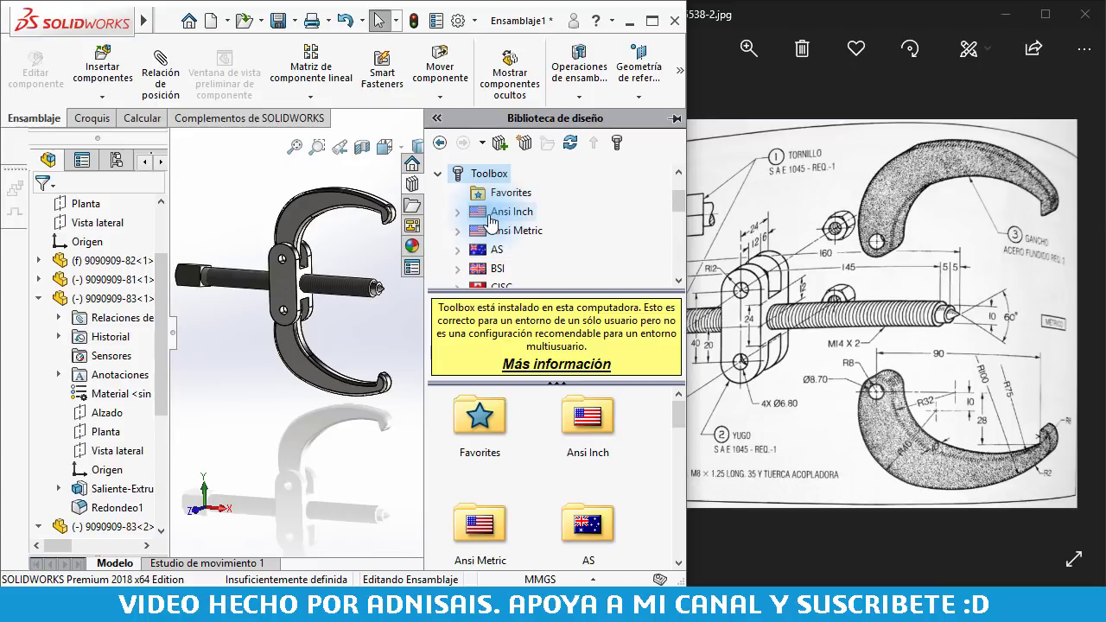
click(458, 229)
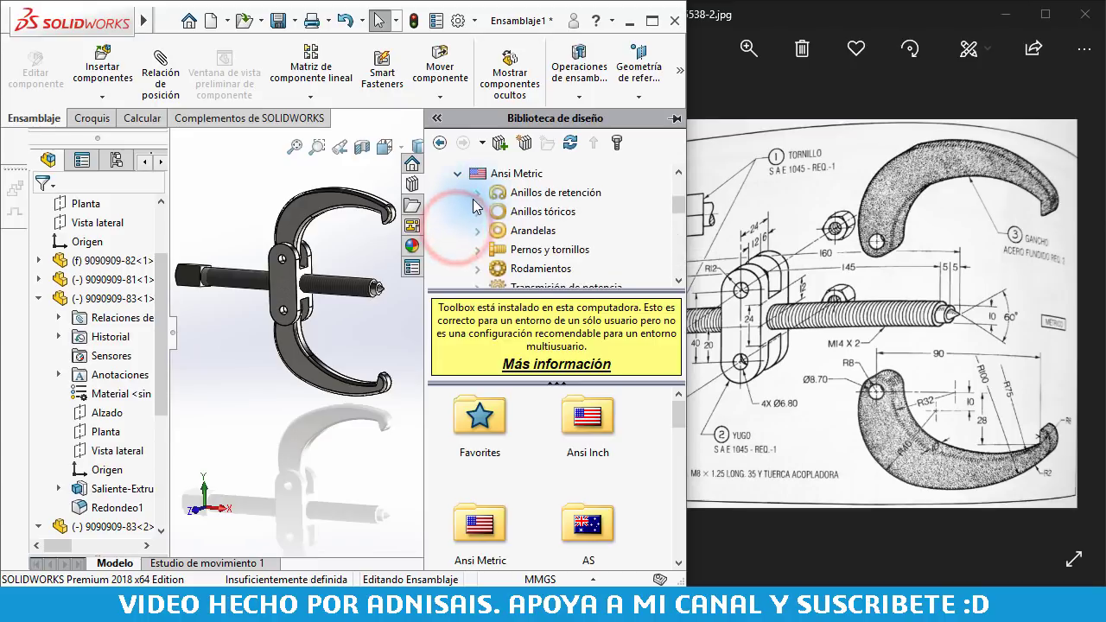
scroll(482, 204, down, 1)
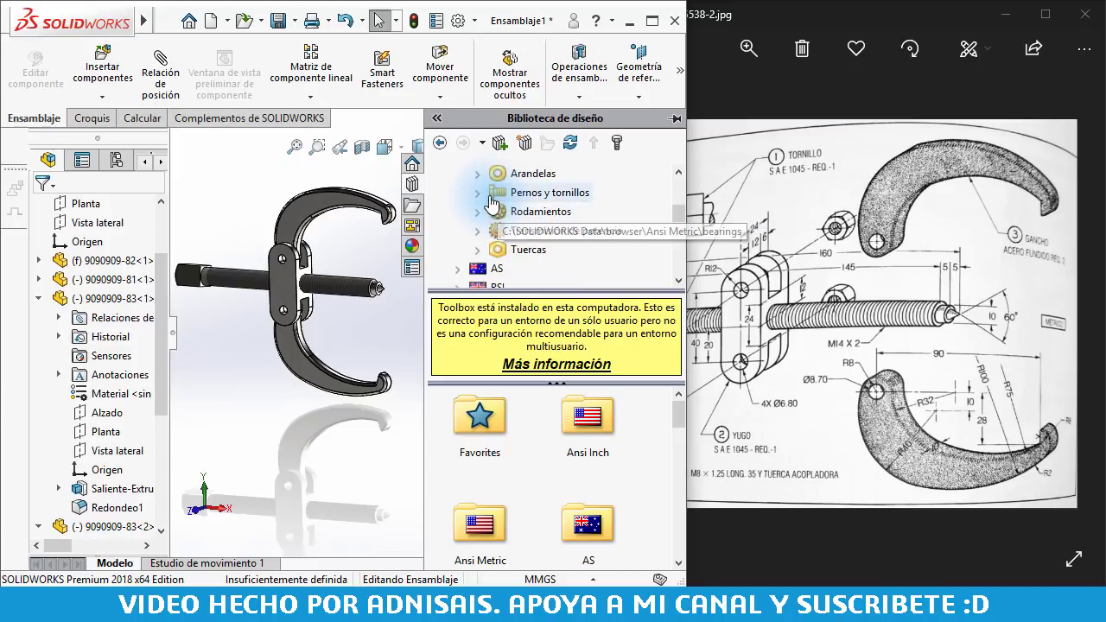
click(480, 193)
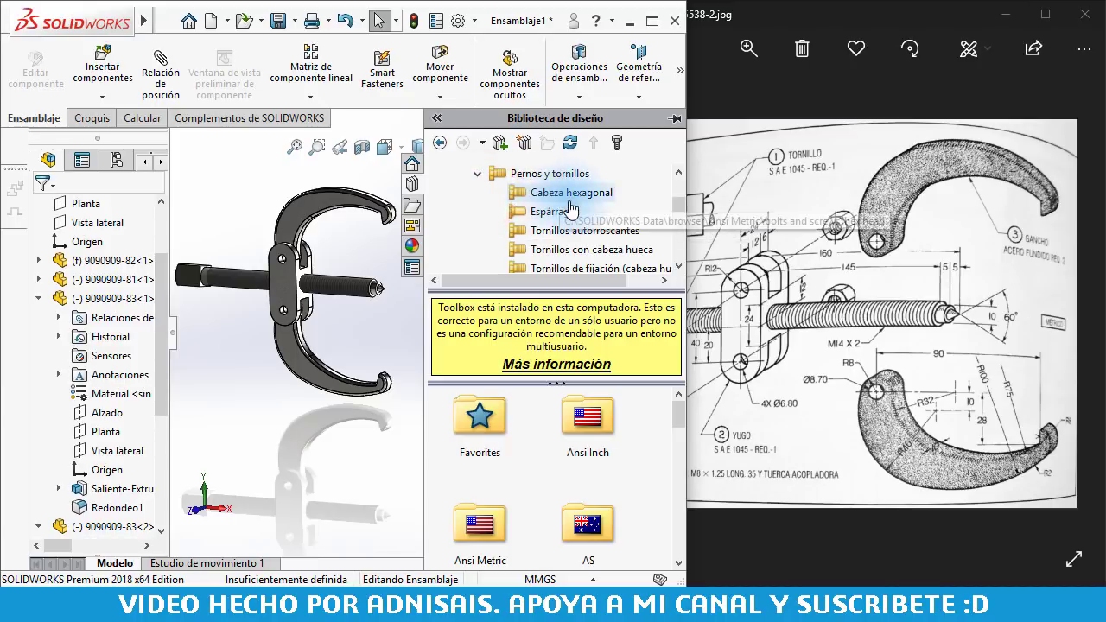
scroll(535, 207, down, 1)
scroll(593, 223, down, 1)
scroll(593, 222, up, 2)
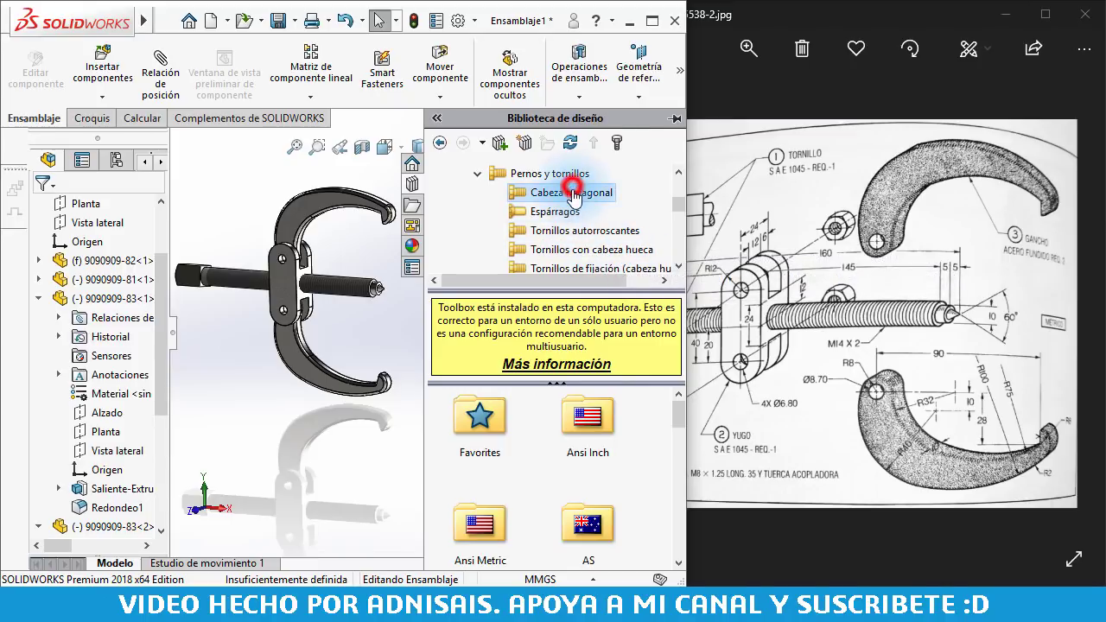
mouse_move(678, 423)
mouse_down()
mouse_move(674, 494)
mouse_move(667, 415)
mouse_up()
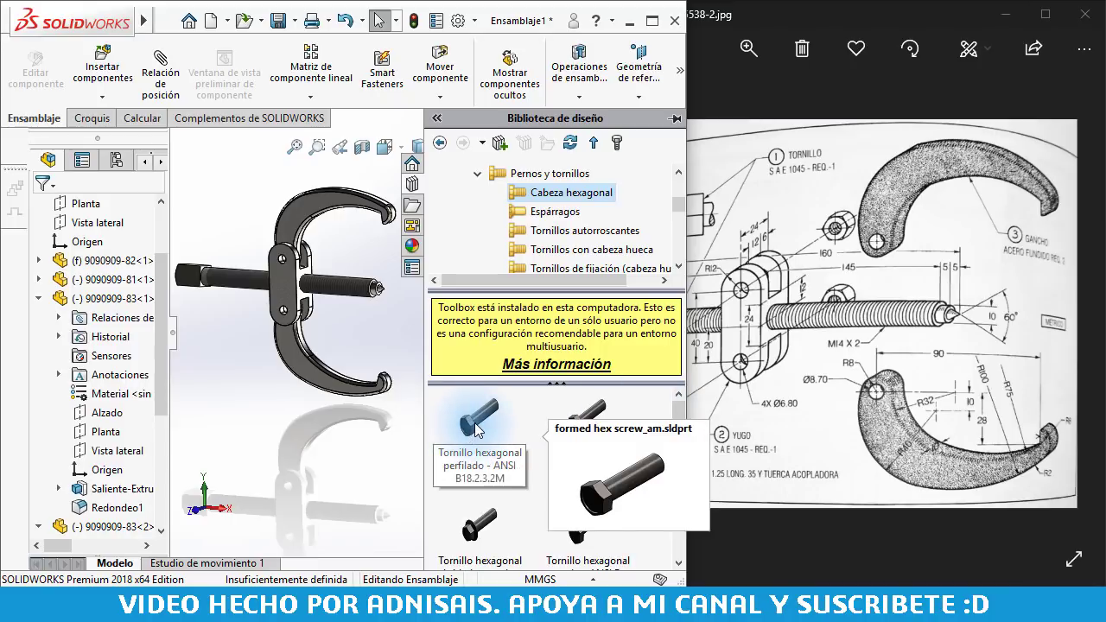
- Drag an ANSI B18.2.3.2M formed hex bolt onto the yoke's upper hole
mouse_move(477, 429)
mouse_down()
mouse_move(264, 324)
mouse_move(270, 267)
mouse_move(285, 263)
mouse_up()
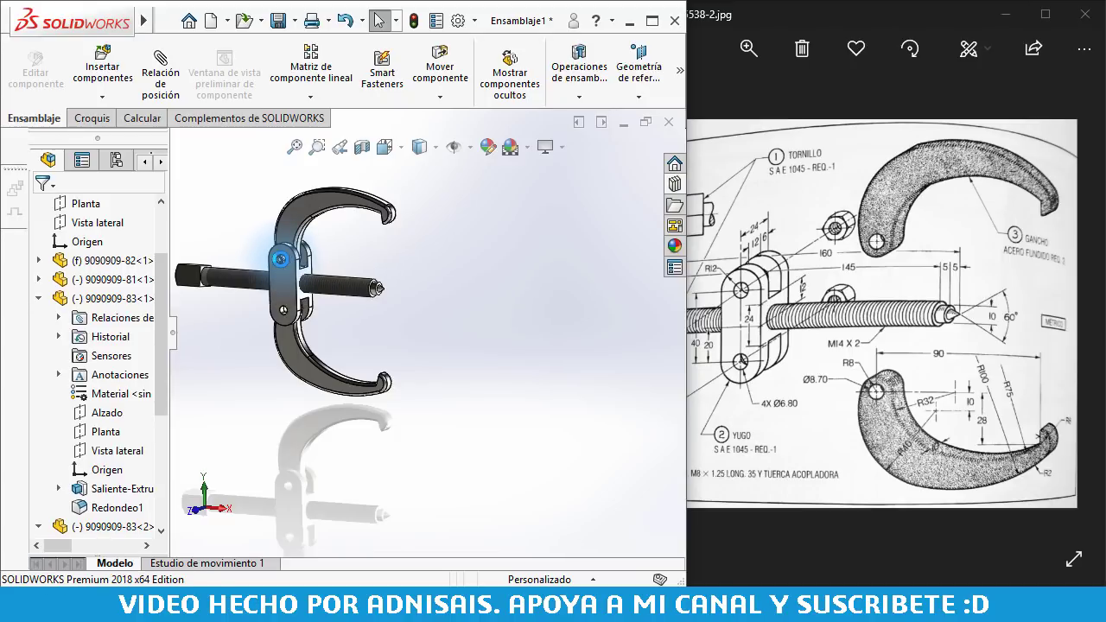
drag(280, 259, 524, 285)
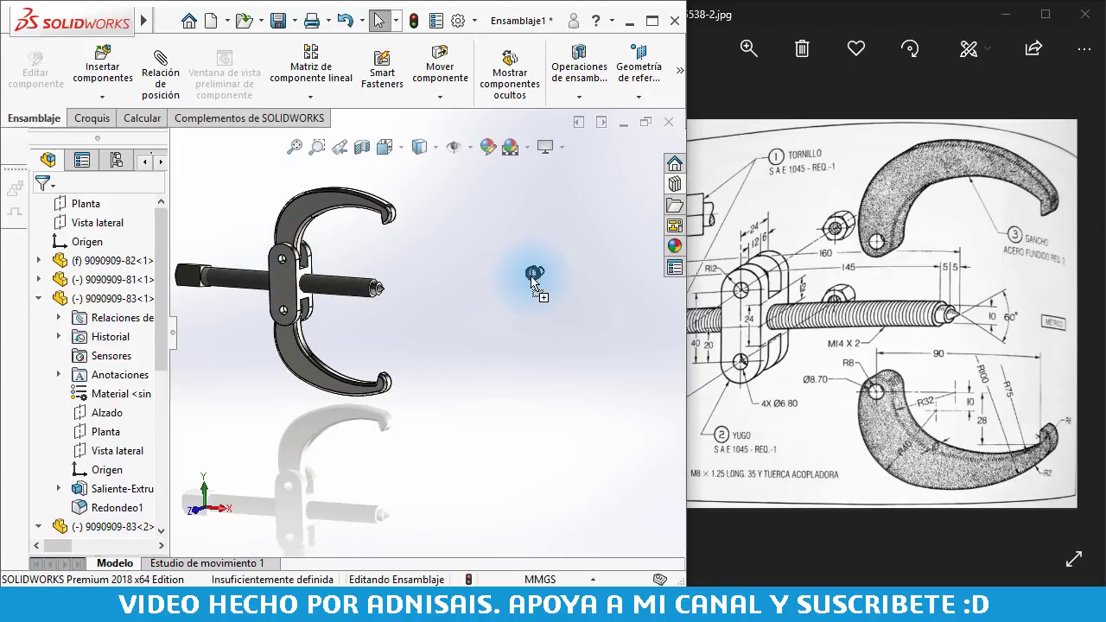
drag(533, 283, 300, 276)
scroll(298, 275, up, 3)
scroll(298, 275, down, 2)
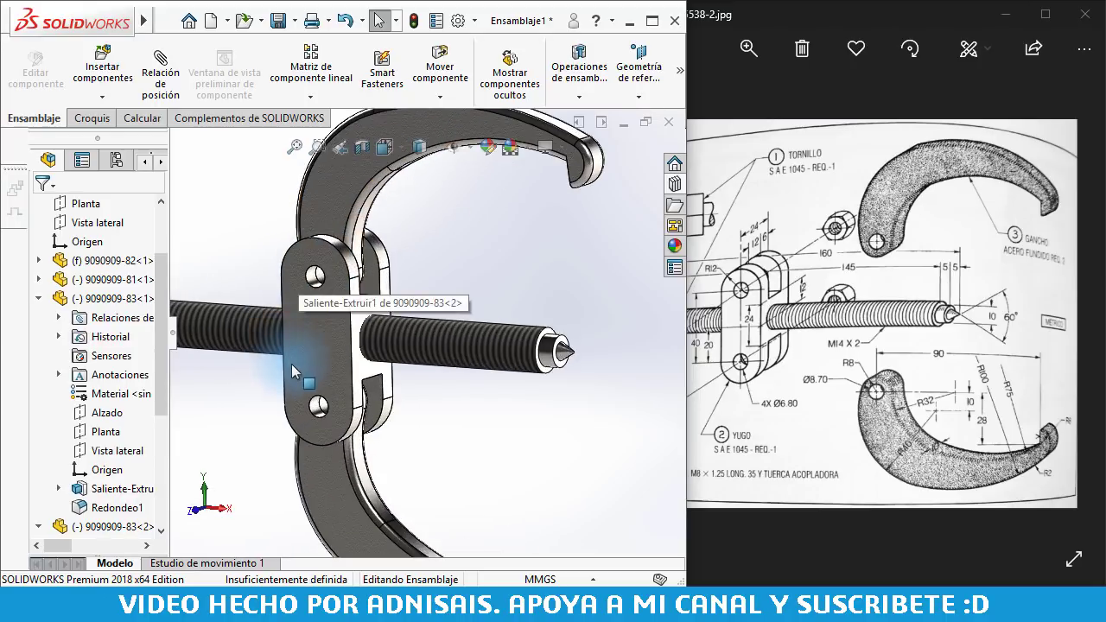
scroll(298, 275, down, 2)
click(674, 183)
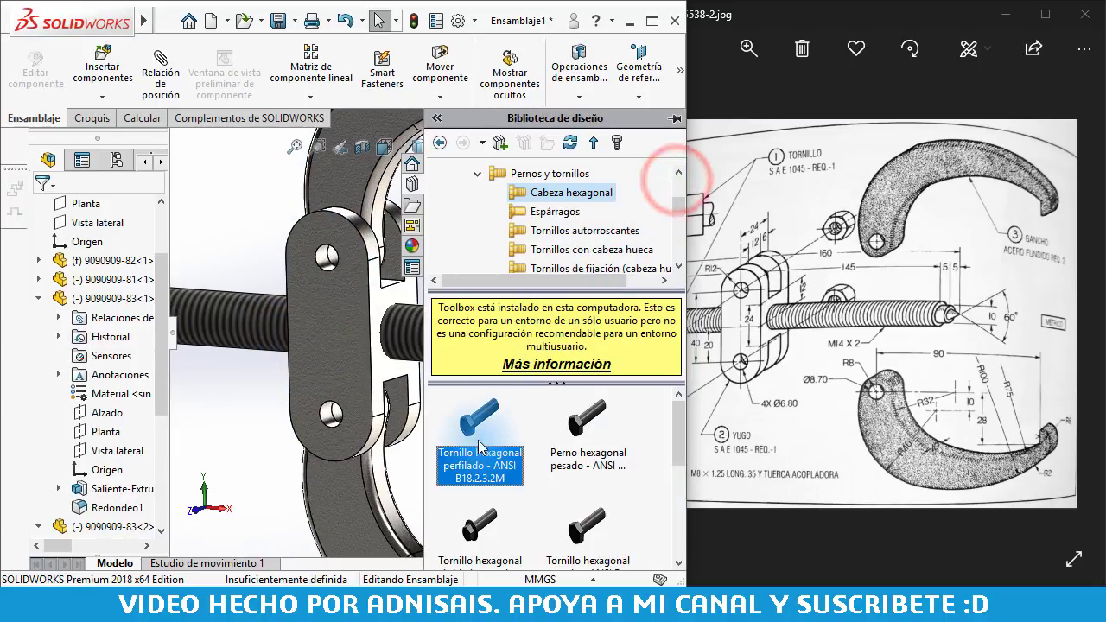
drag(481, 419, 323, 273)
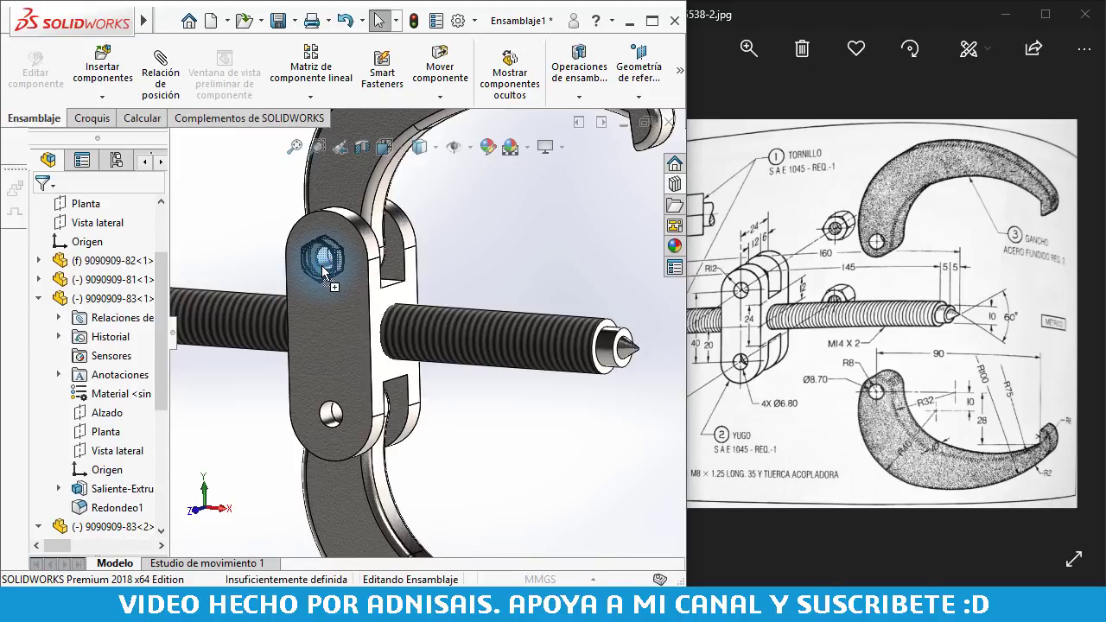
- Drop the hex bolt into the upper yoke hole and set its size to M8
drag(323, 273, 322, 273)
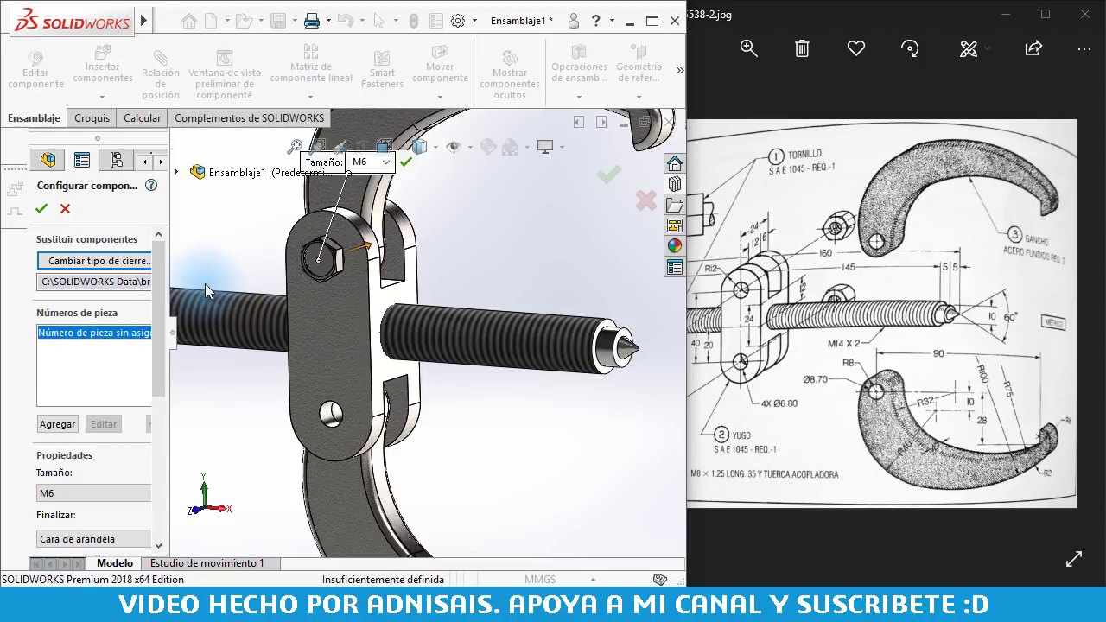
drag(167, 258, 261, 259)
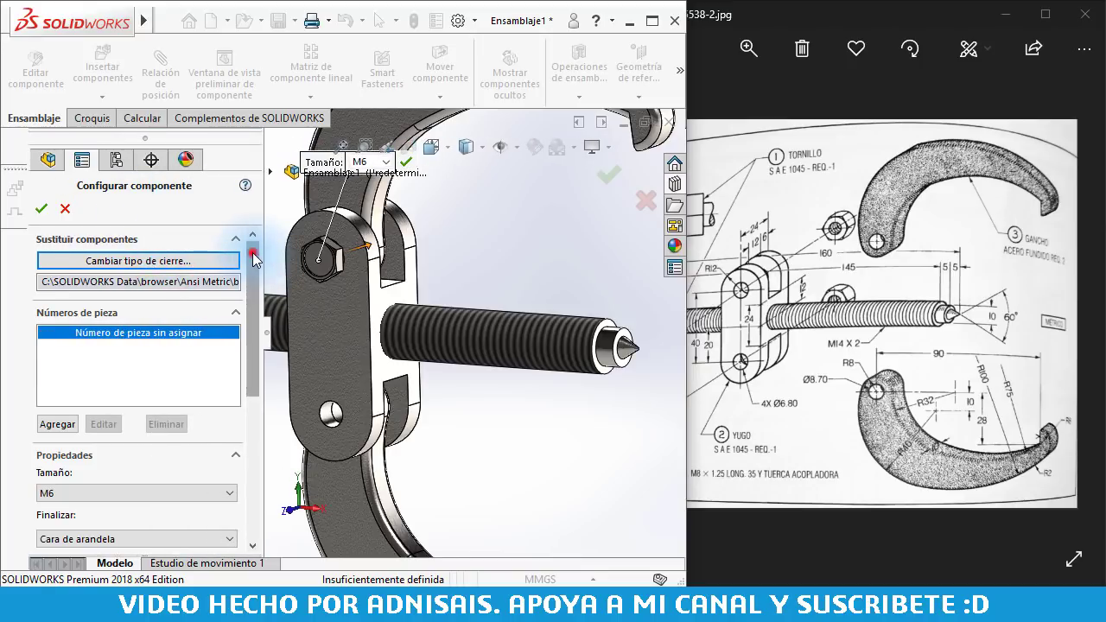
drag(252, 252, 256, 312)
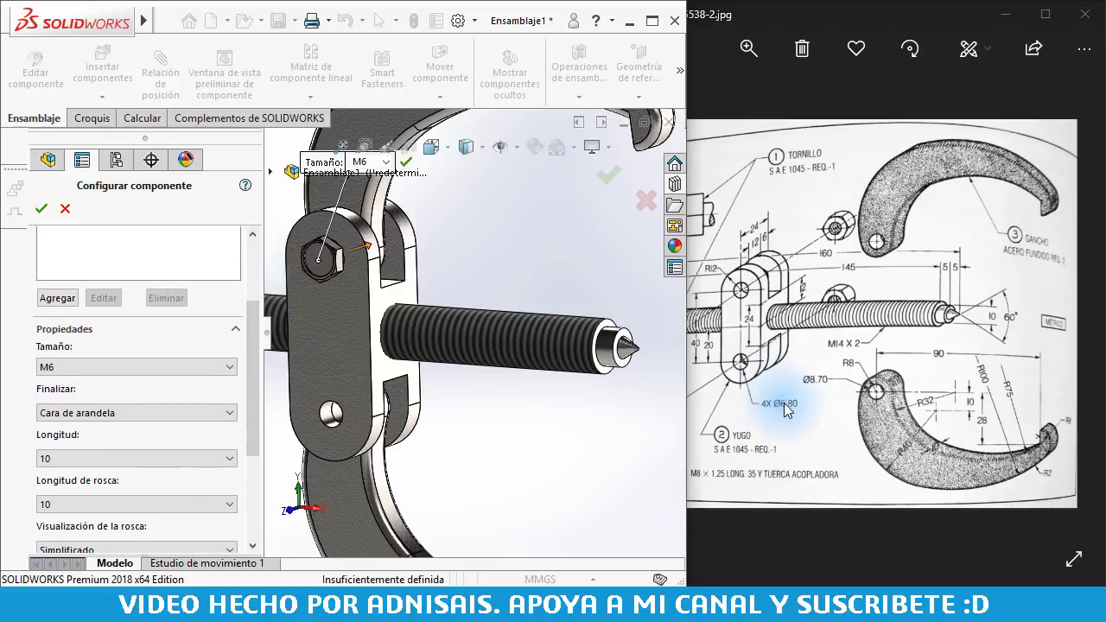
click(749, 458)
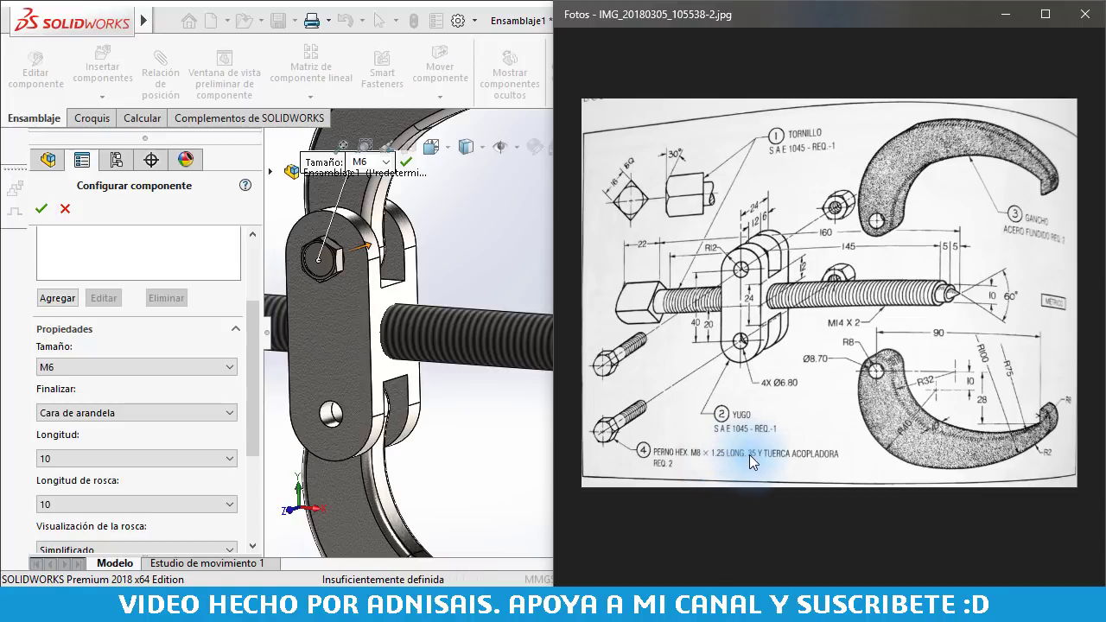
click(195, 196)
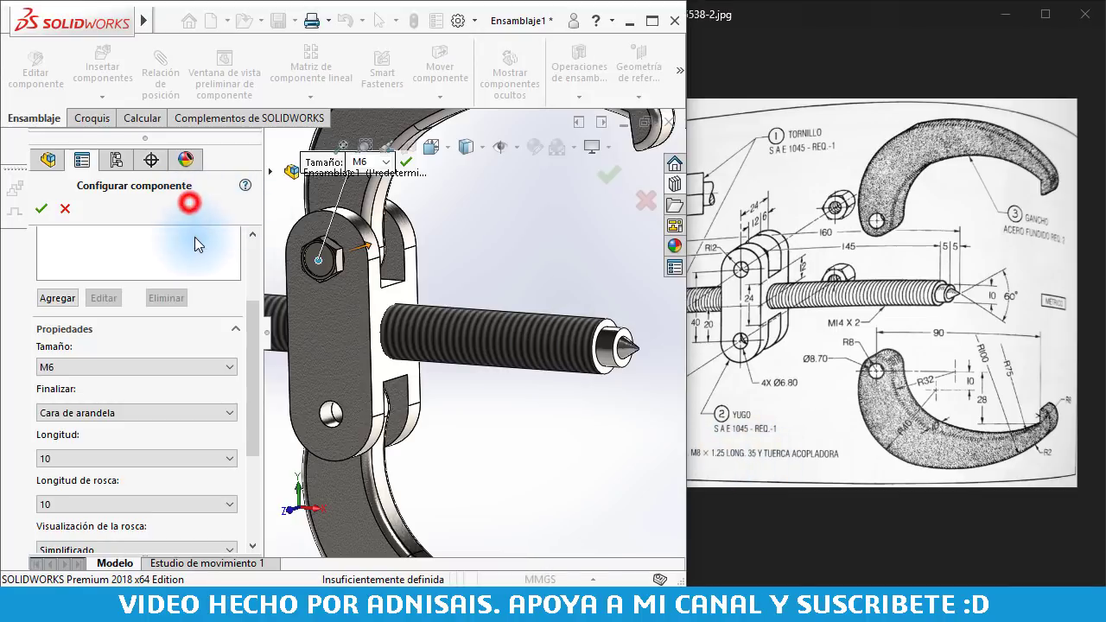
click(173, 362)
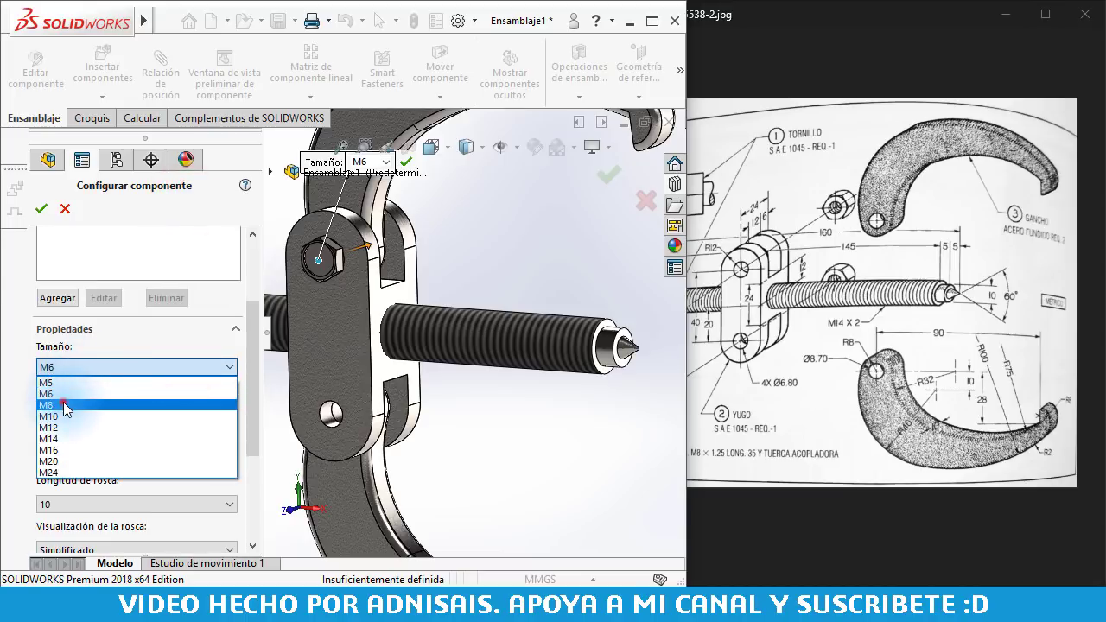
click(63, 403)
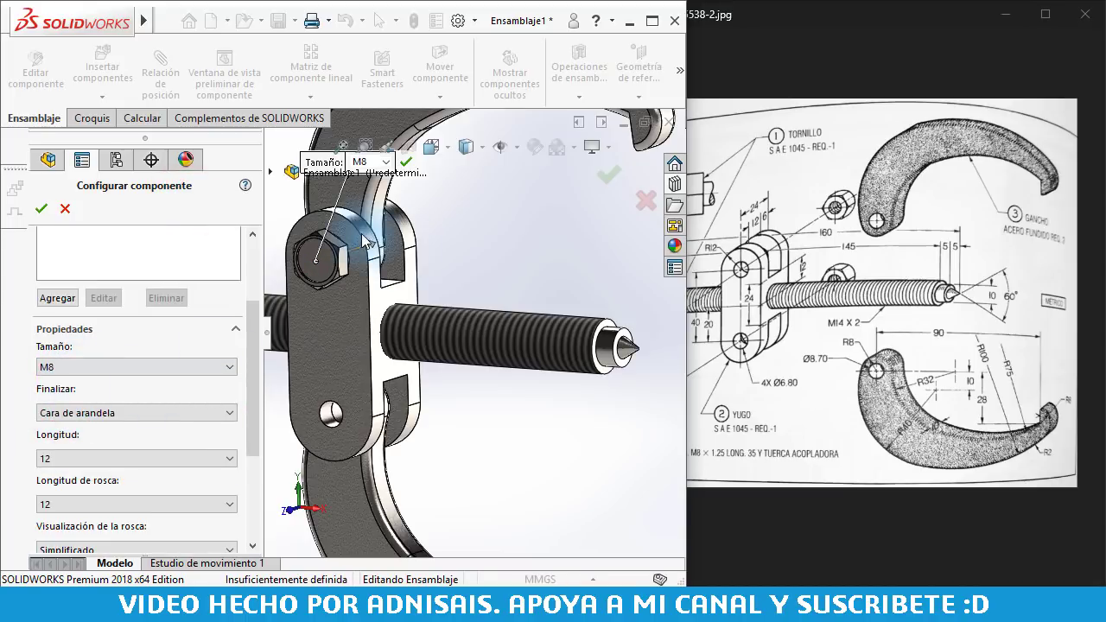
- Keep the Cara de arandela finish, set length 35 and keep thread length 22
middle_drag(383, 271, 329, 307)
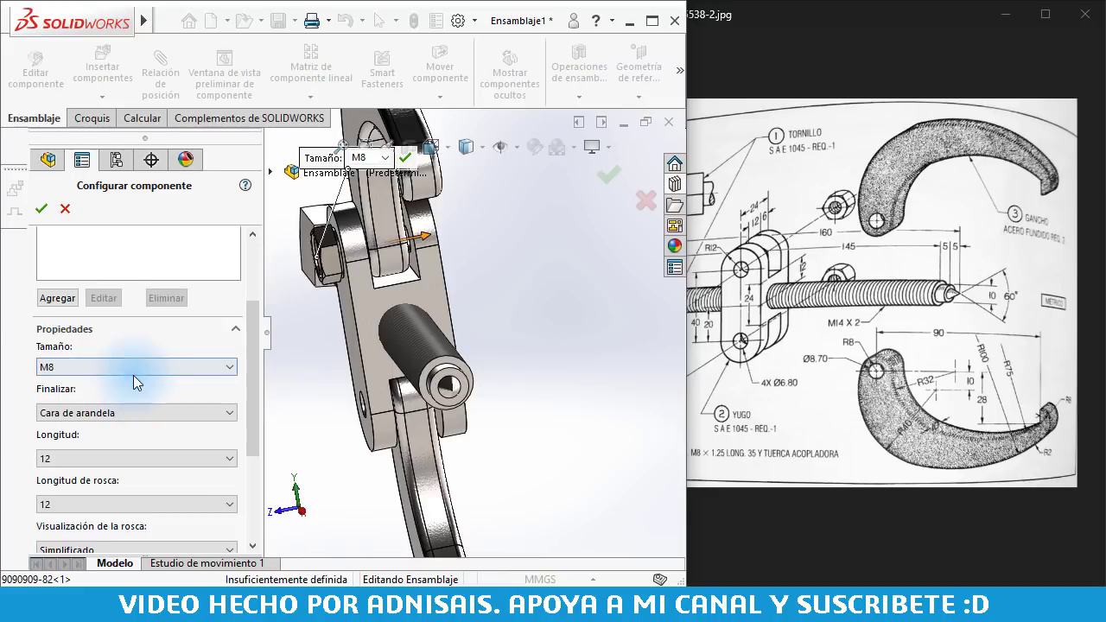
click(96, 413)
click(97, 413)
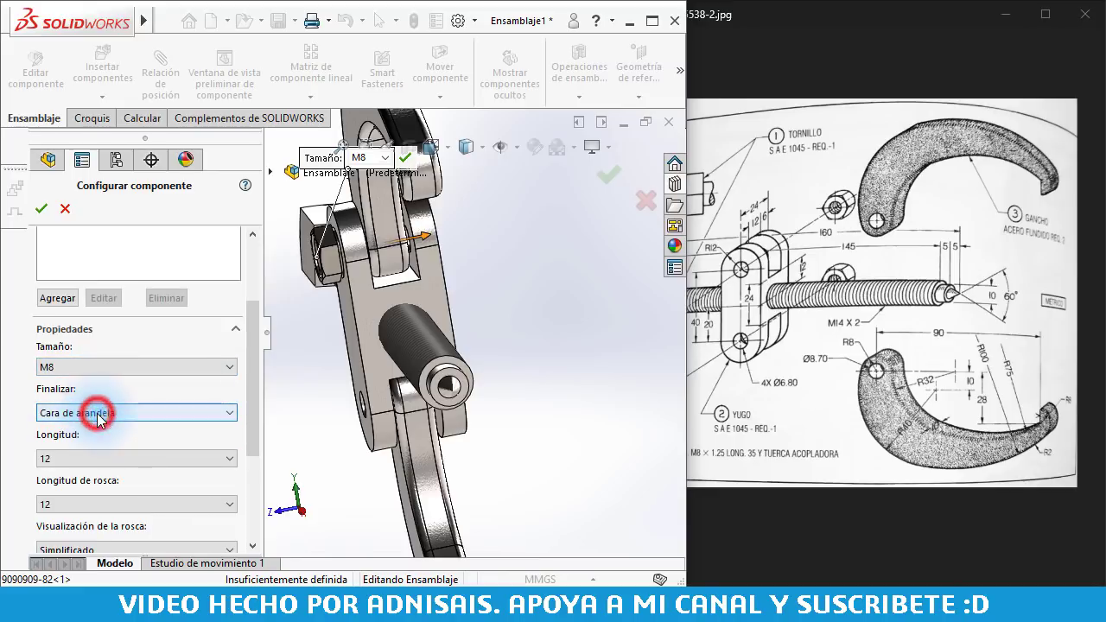
click(95, 408)
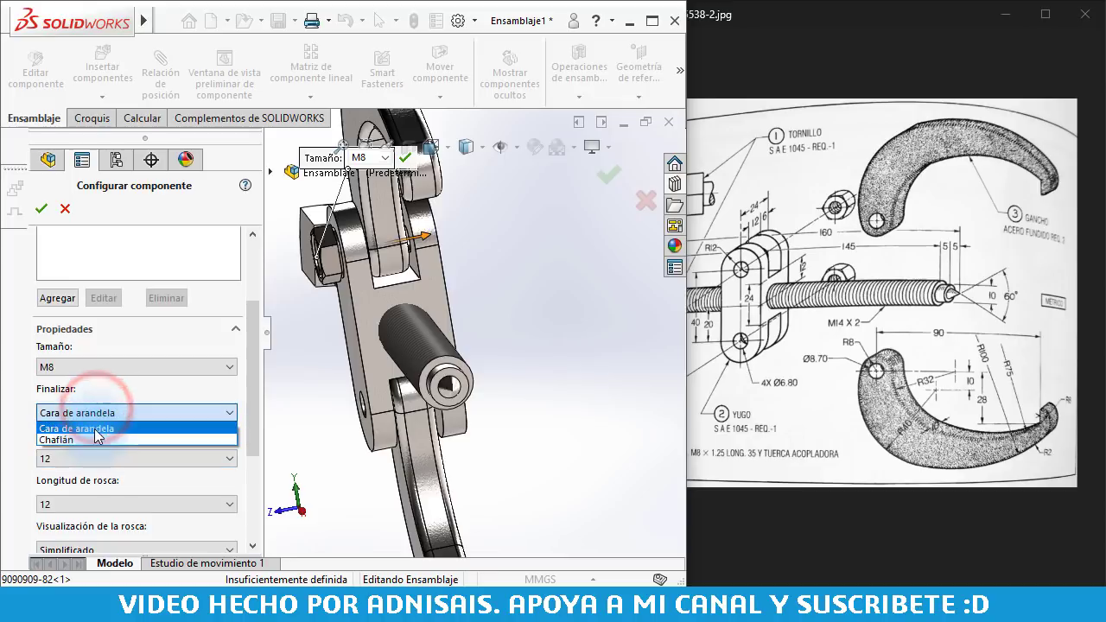
click(112, 393)
click(89, 461)
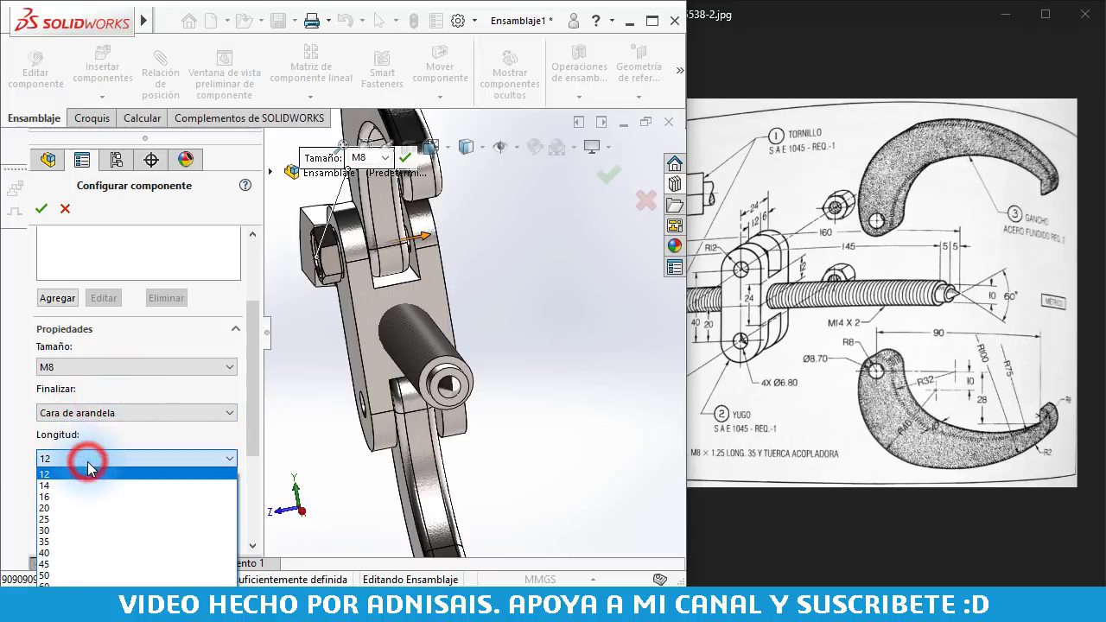
click(80, 541)
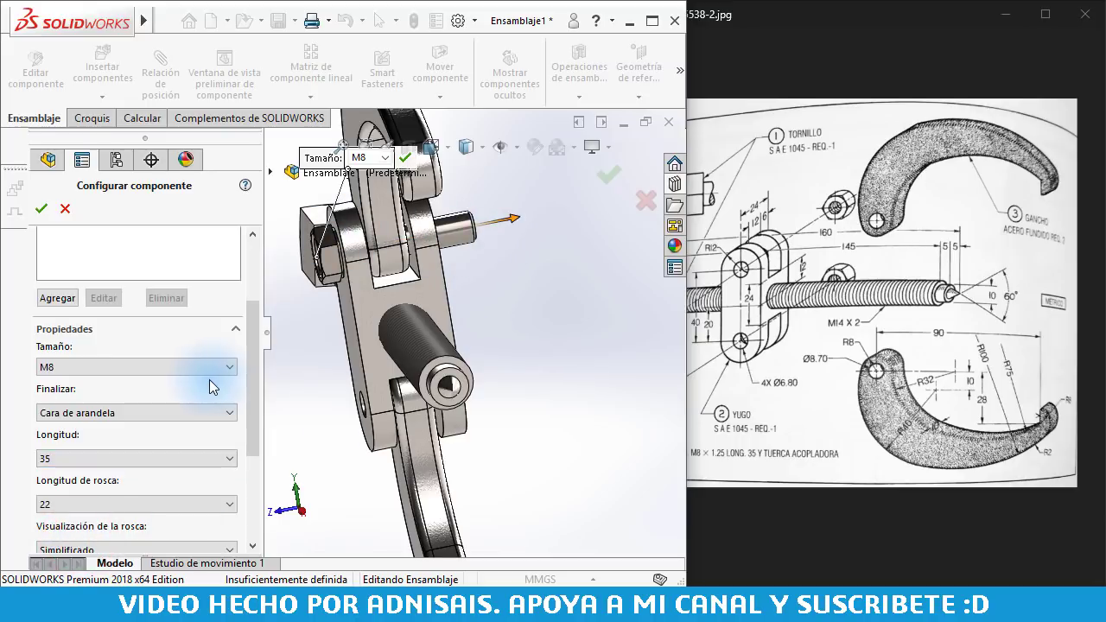
drag(250, 332, 252, 389)
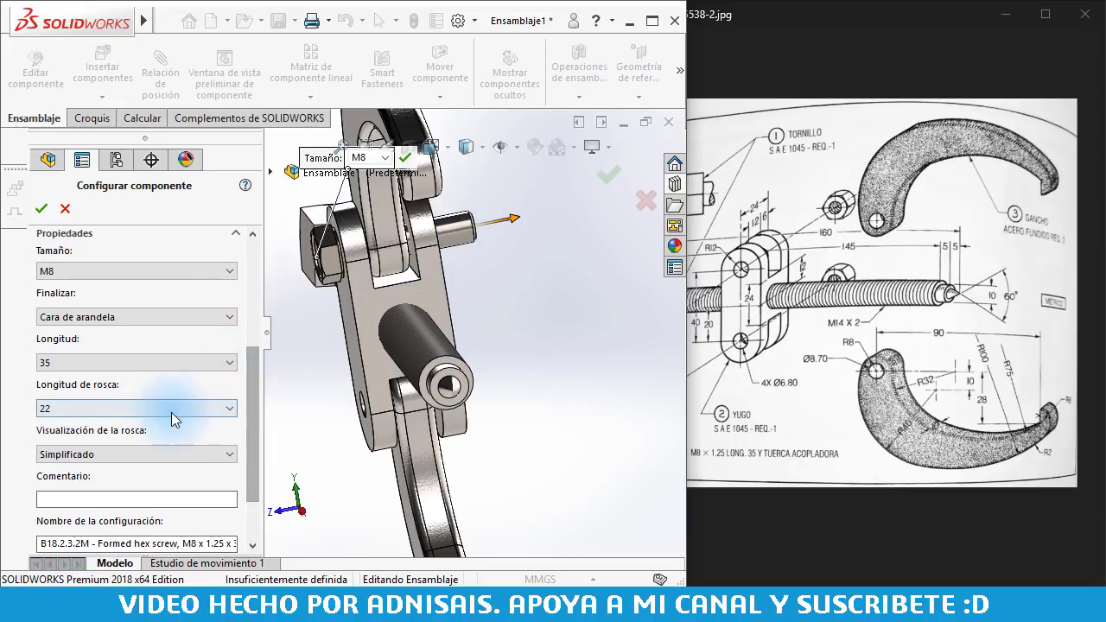
click(125, 411)
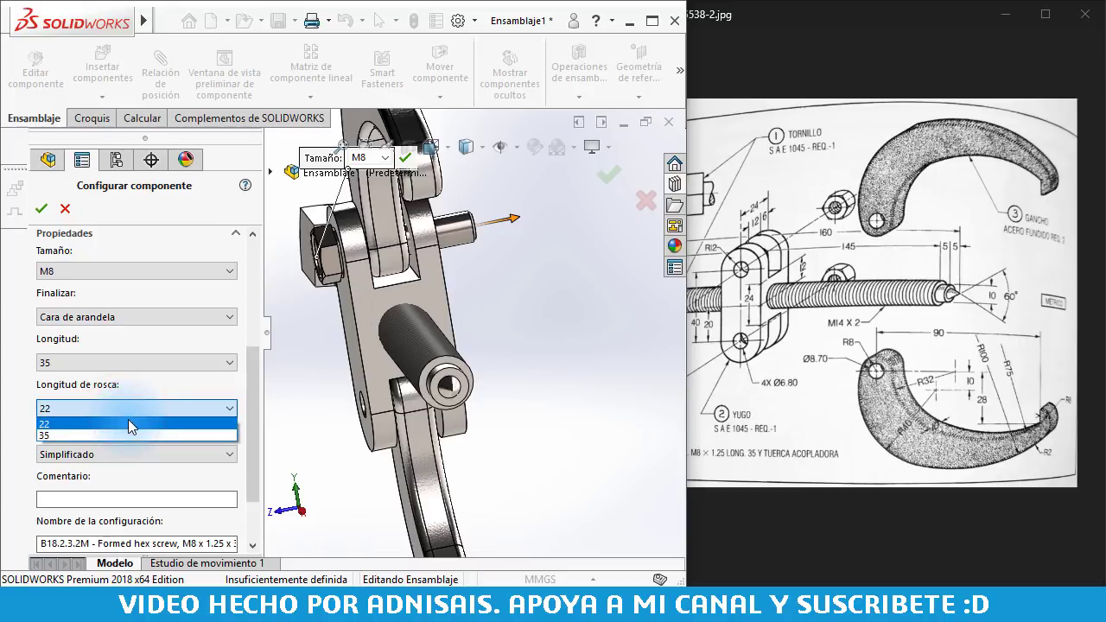
click(140, 401)
click(815, 315)
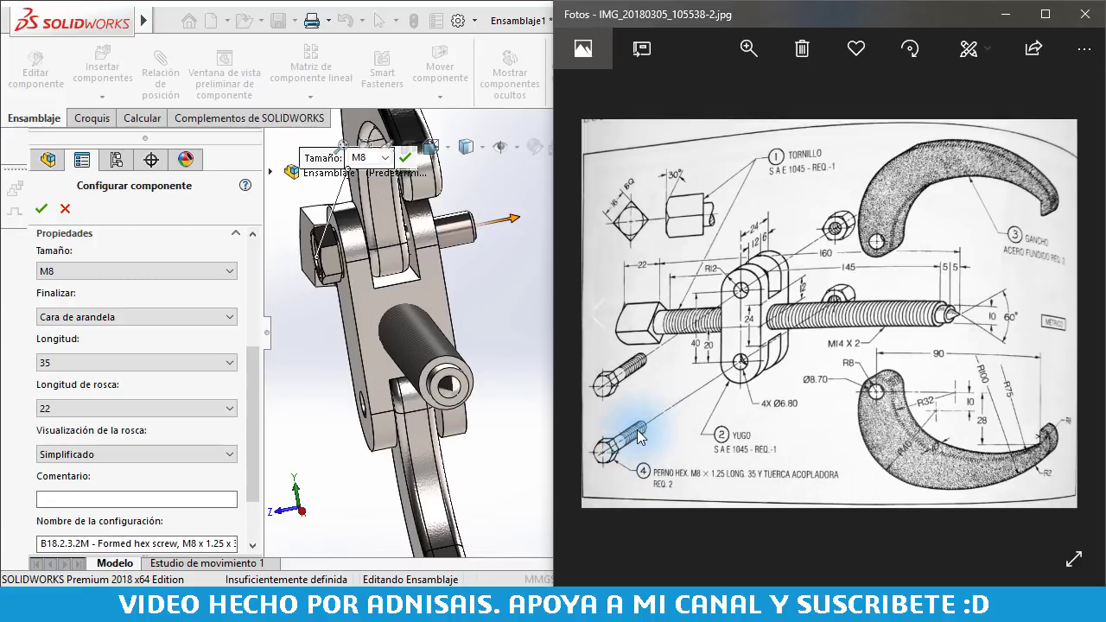
- Keep thread length 22 and try the Cosmético and Esquemático thread display options
click(125, 408)
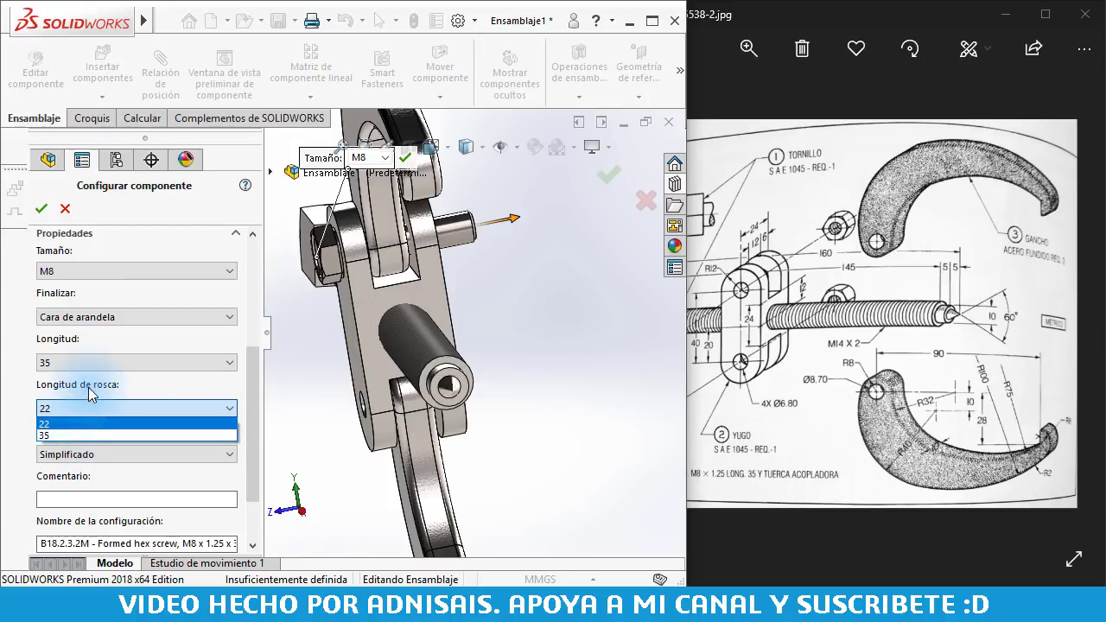
click(85, 386)
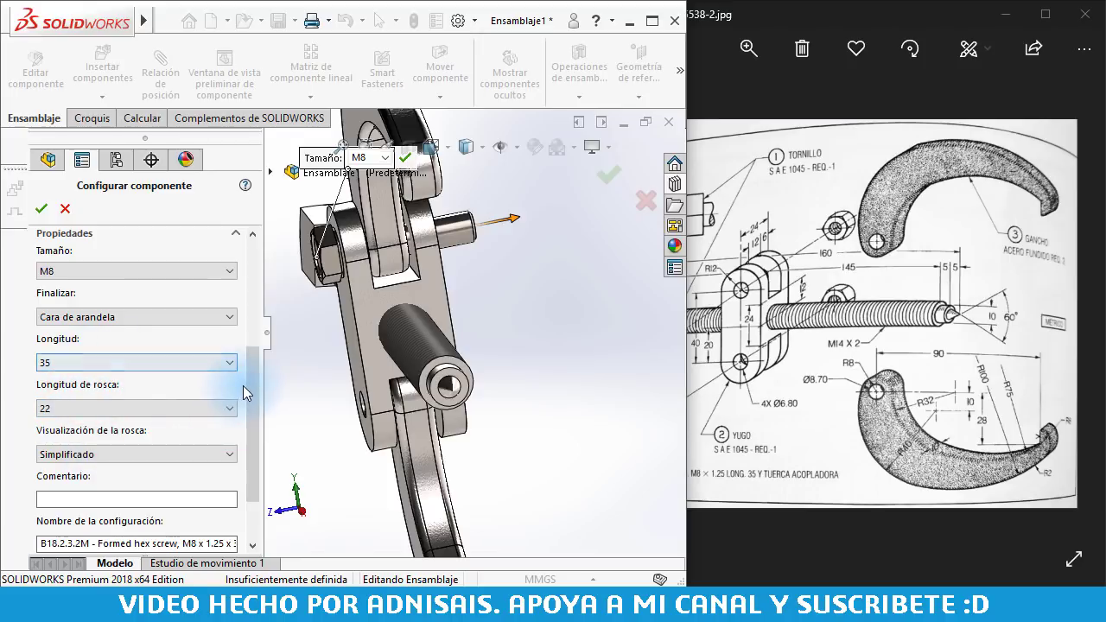
scroll(450, 220, down, 2)
middle_drag(450, 219, 464, 242)
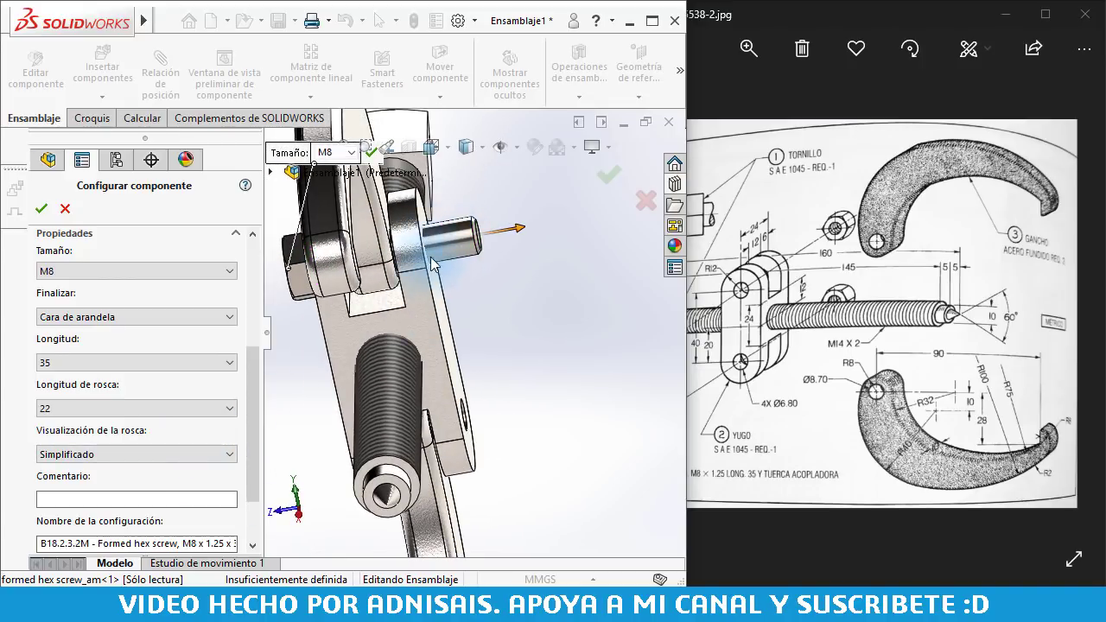
click(226, 454)
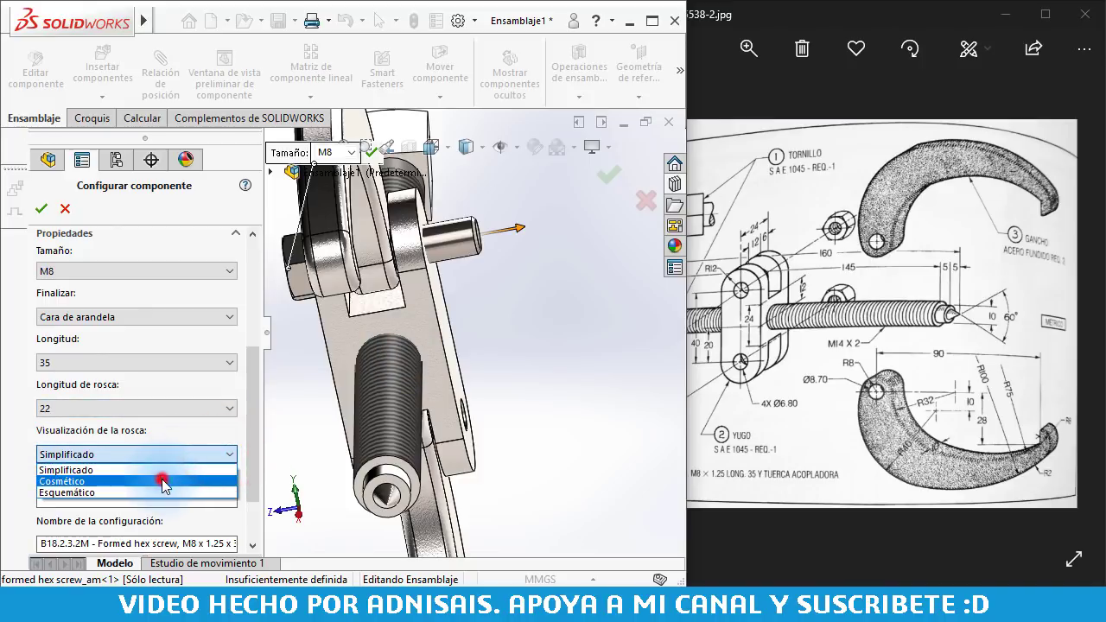
click(162, 481)
scroll(457, 251, down, 1)
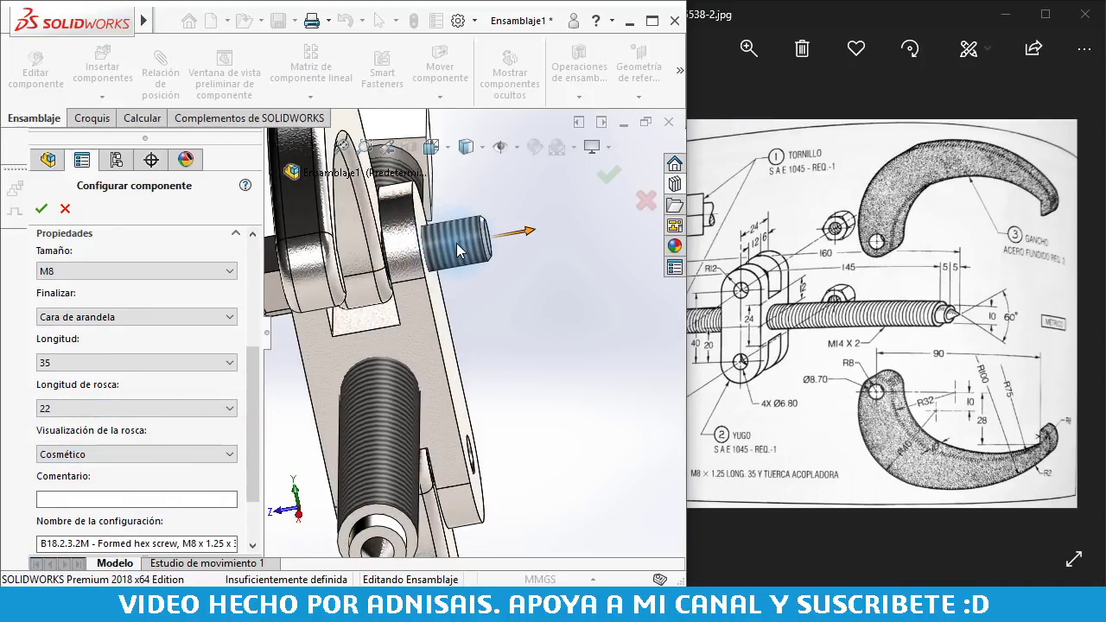
middle_drag(458, 251, 436, 229)
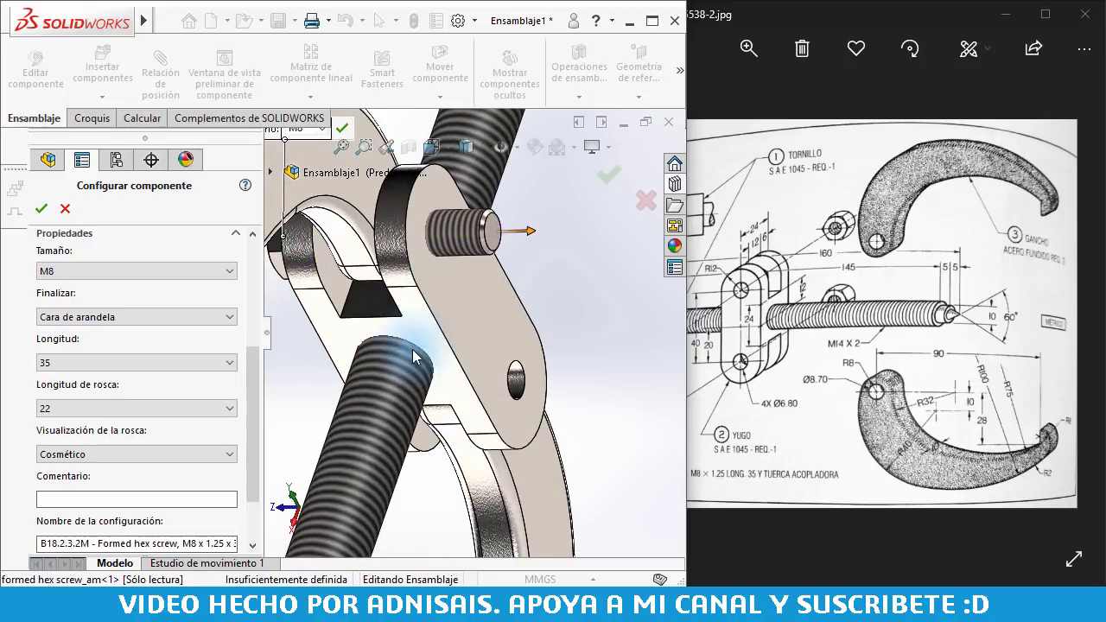
click(126, 456)
click(124, 494)
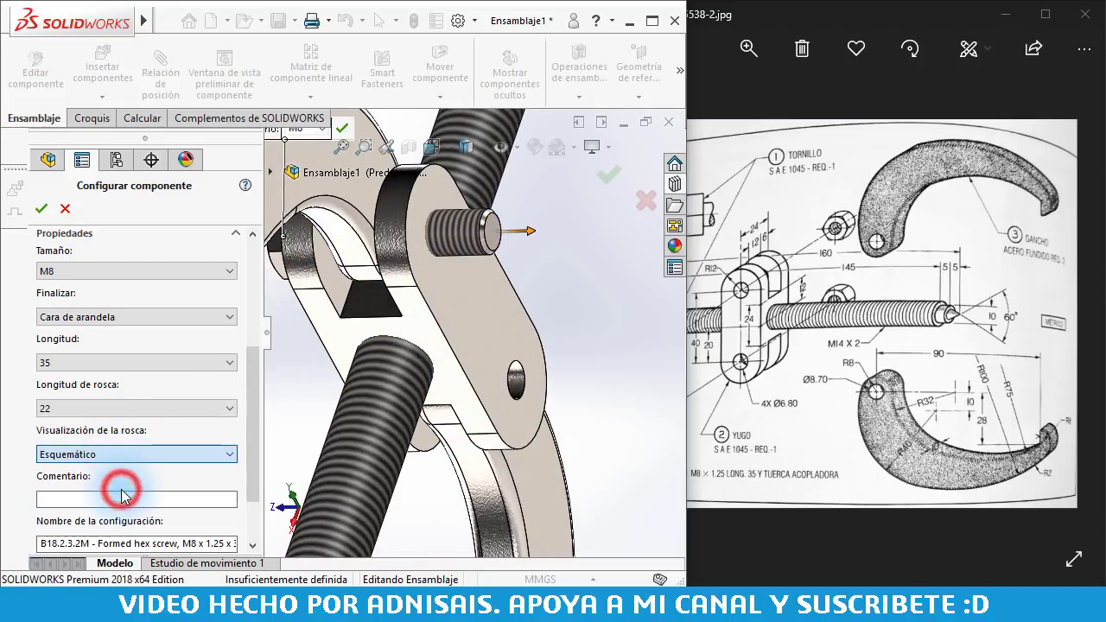
- Zoom in on the bolt's threaded end and set thread display to Cosmético
scroll(469, 226, down, 3)
middle_drag(469, 226, 484, 221)
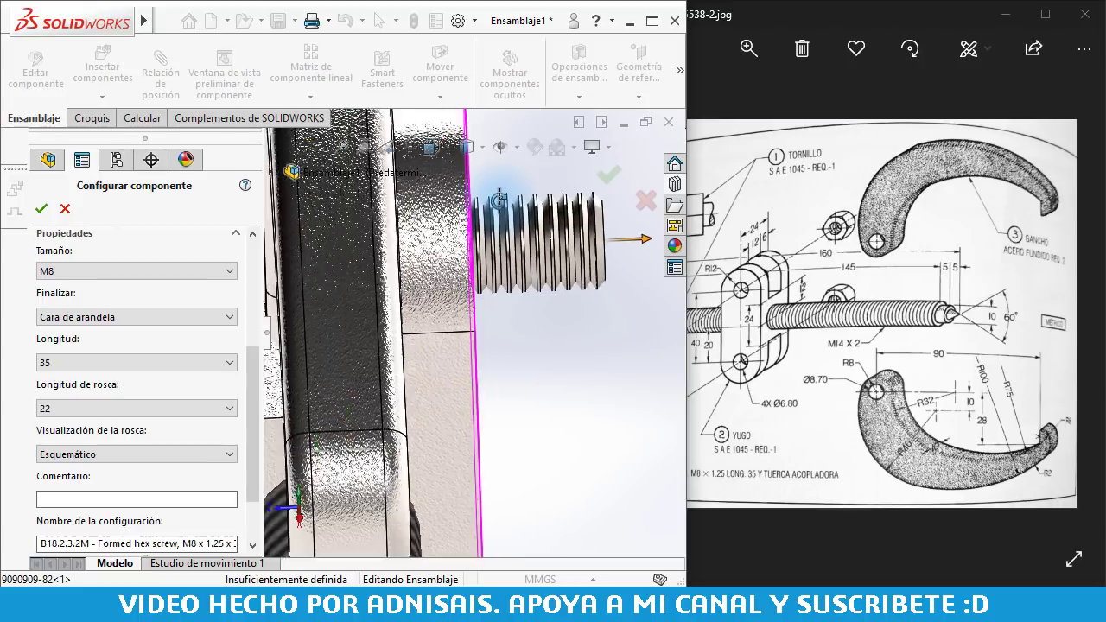
scroll(487, 220, down, 3)
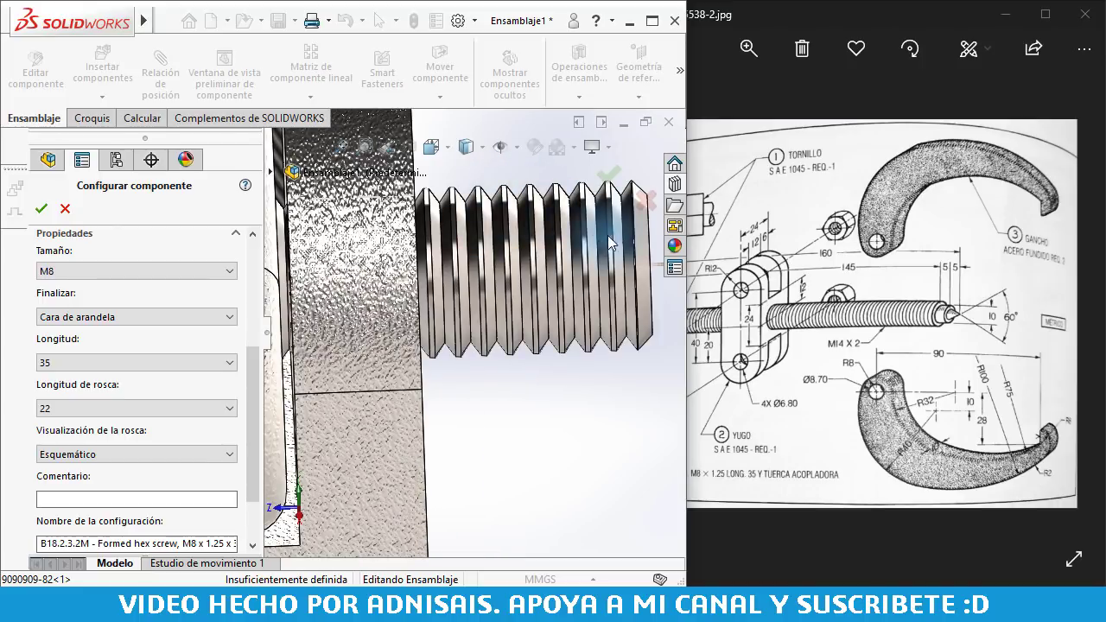
scroll(608, 235, up, 2)
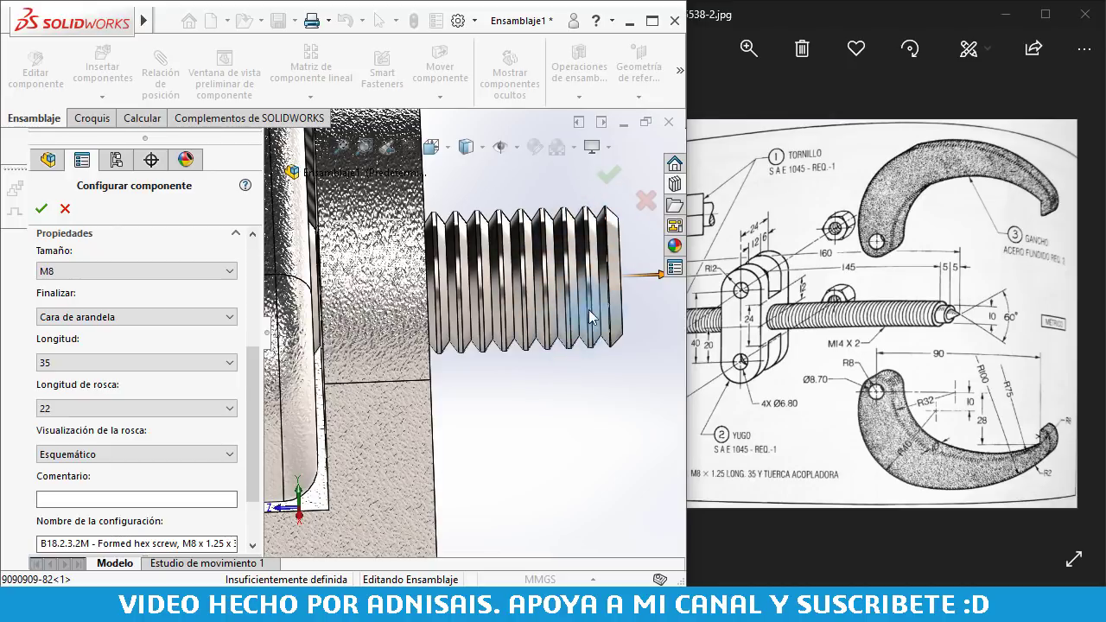
scroll(491, 251, up, 2)
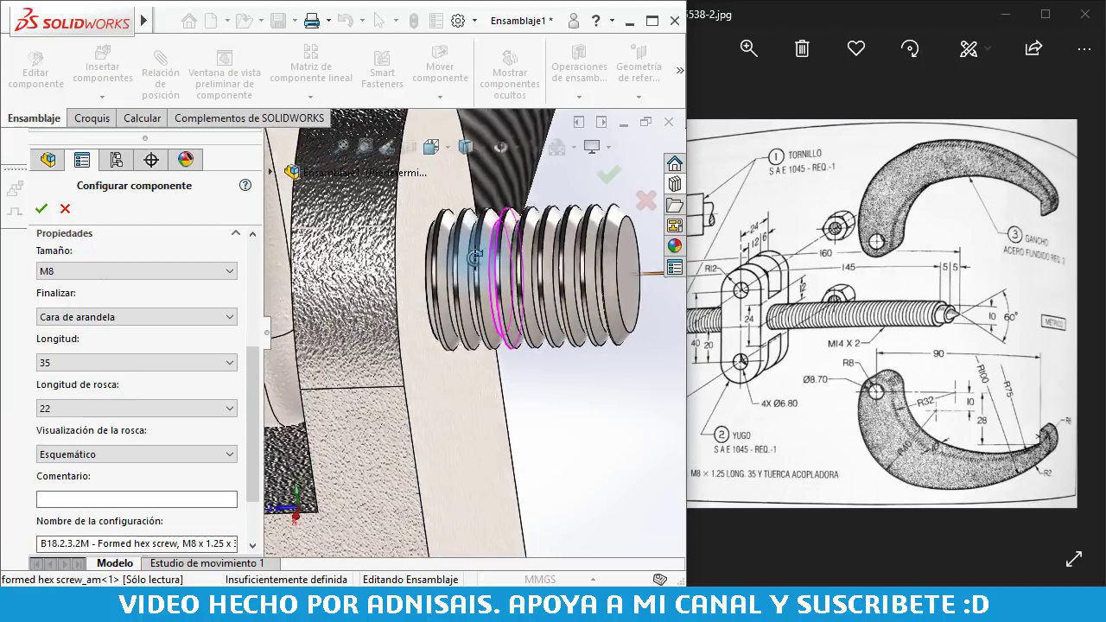
scroll(488, 252, up, 2)
scroll(483, 253, up, 2)
scroll(479, 255, up, 2)
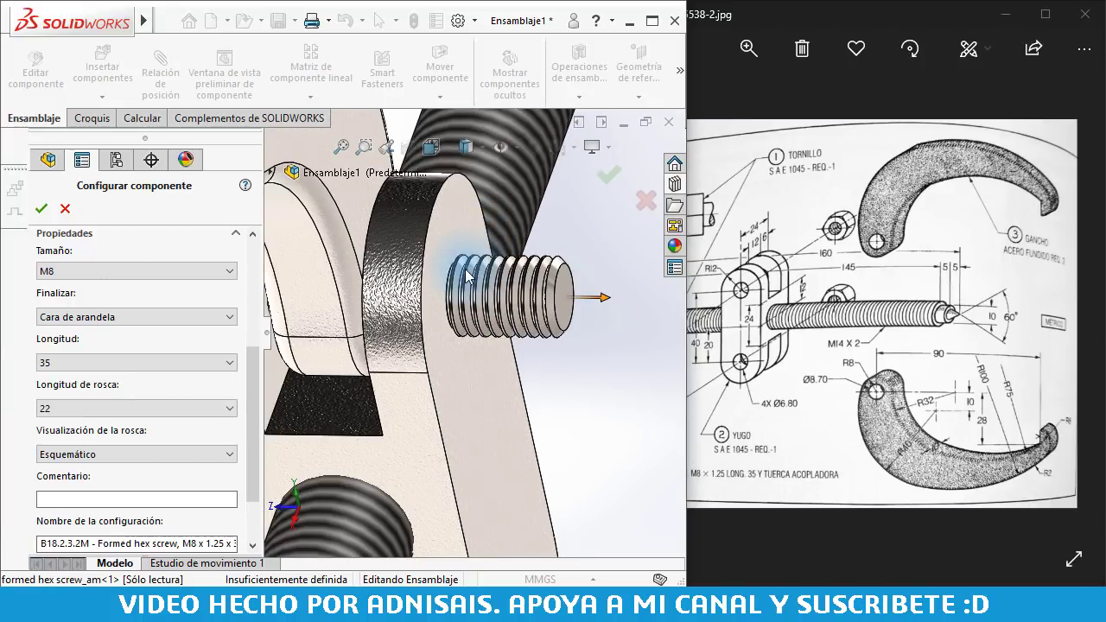
scroll(484, 294, up, 1)
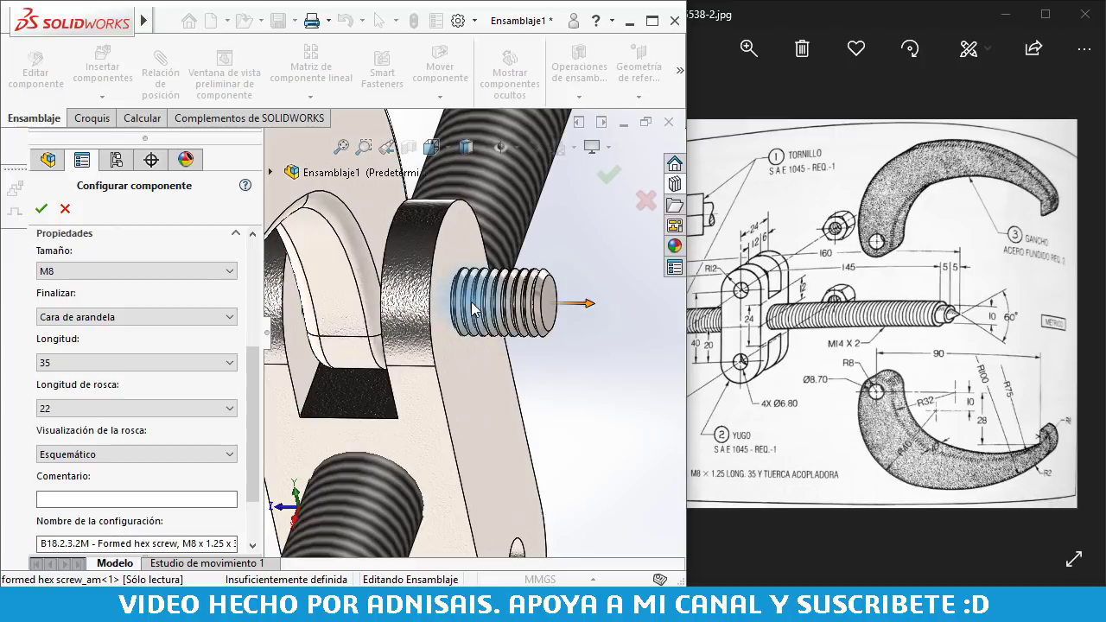
click(171, 456)
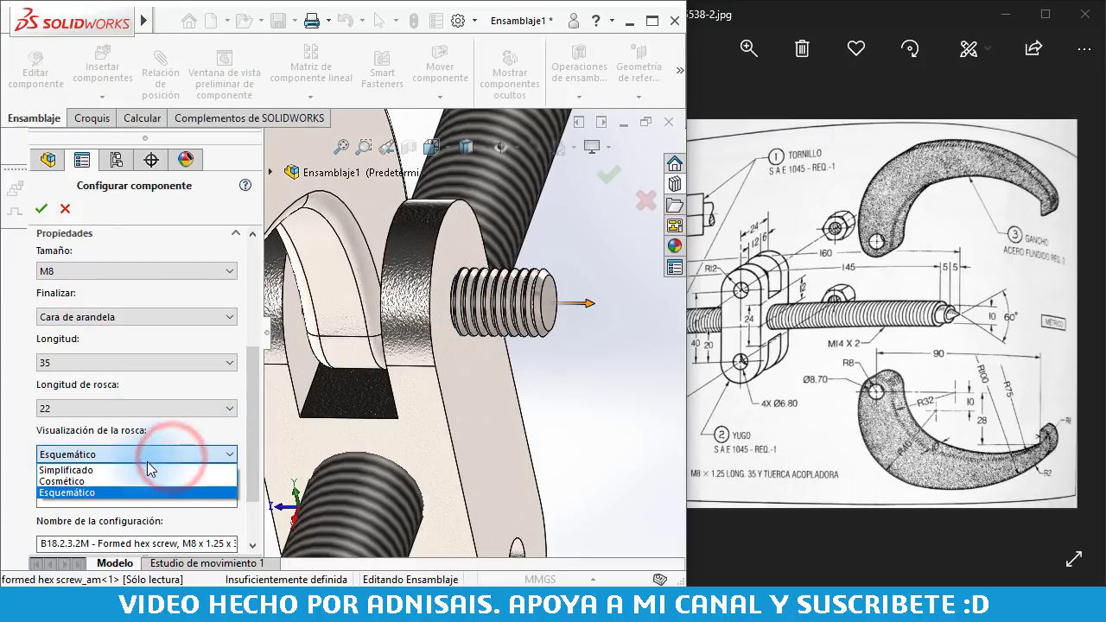
click(89, 481)
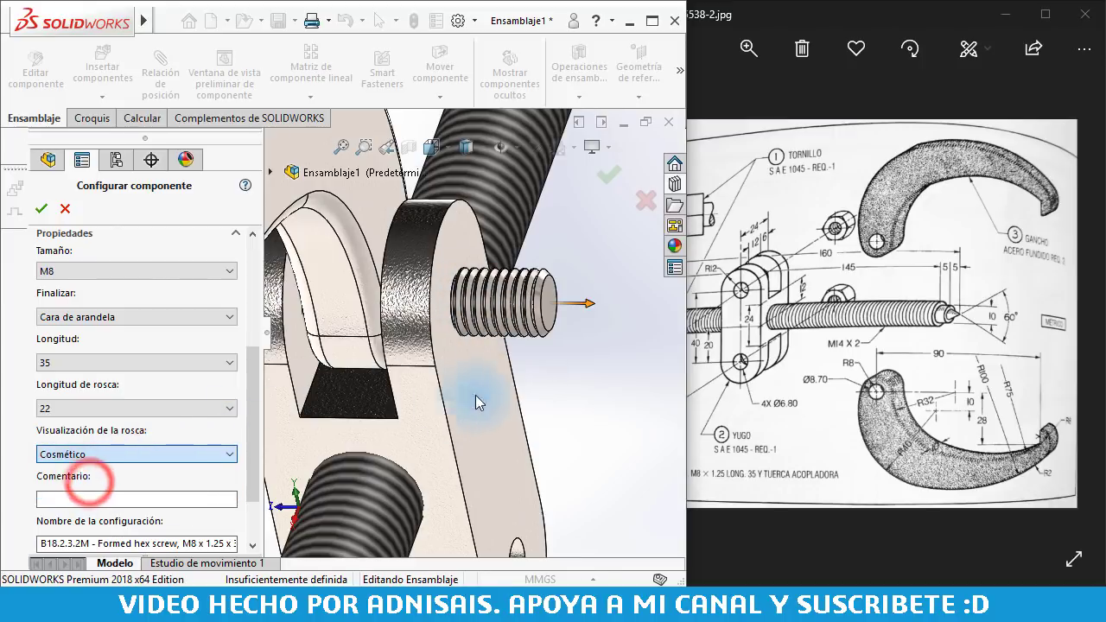
middle_drag(536, 314, 596, 285)
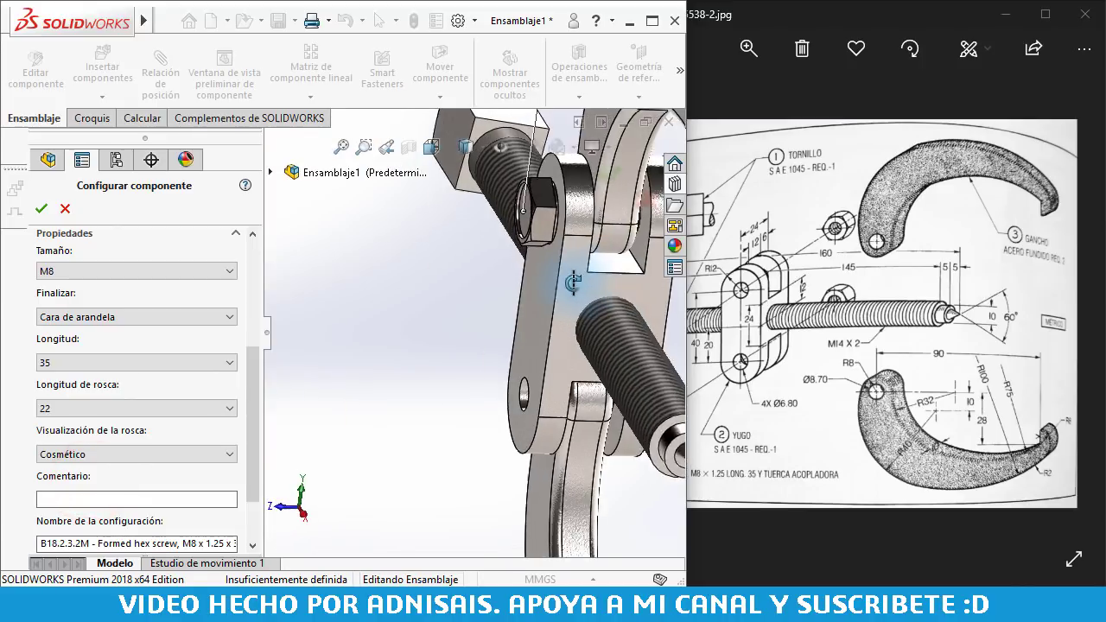
- Accept the M8 bolt and place a second one in the yoke's lower hole
click(41, 208)
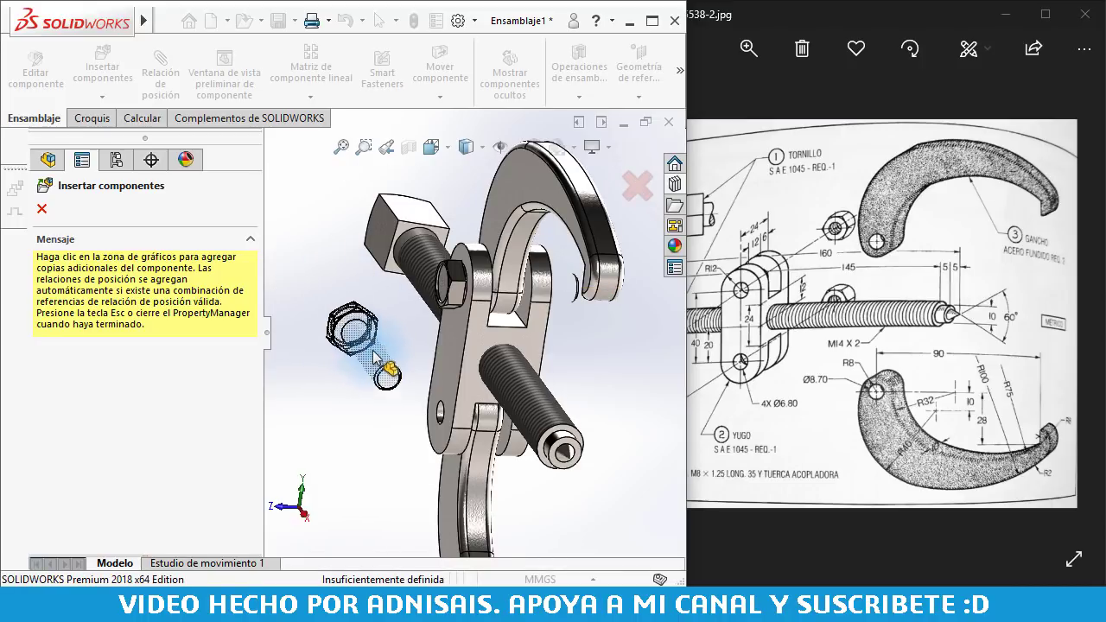
middle_drag(383, 366, 388, 377)
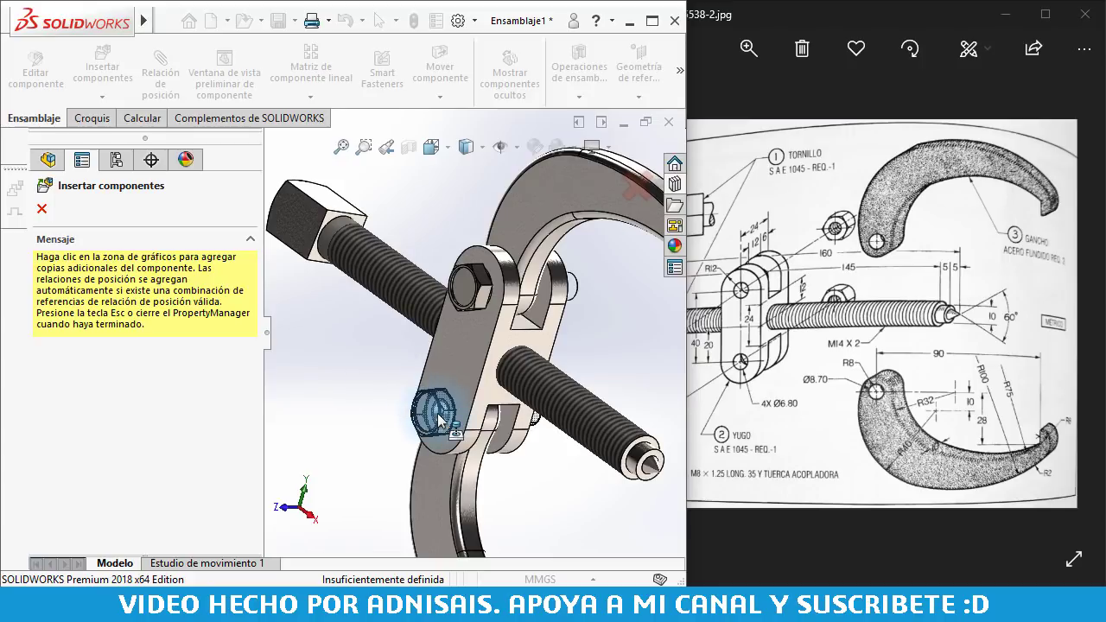
click(438, 416)
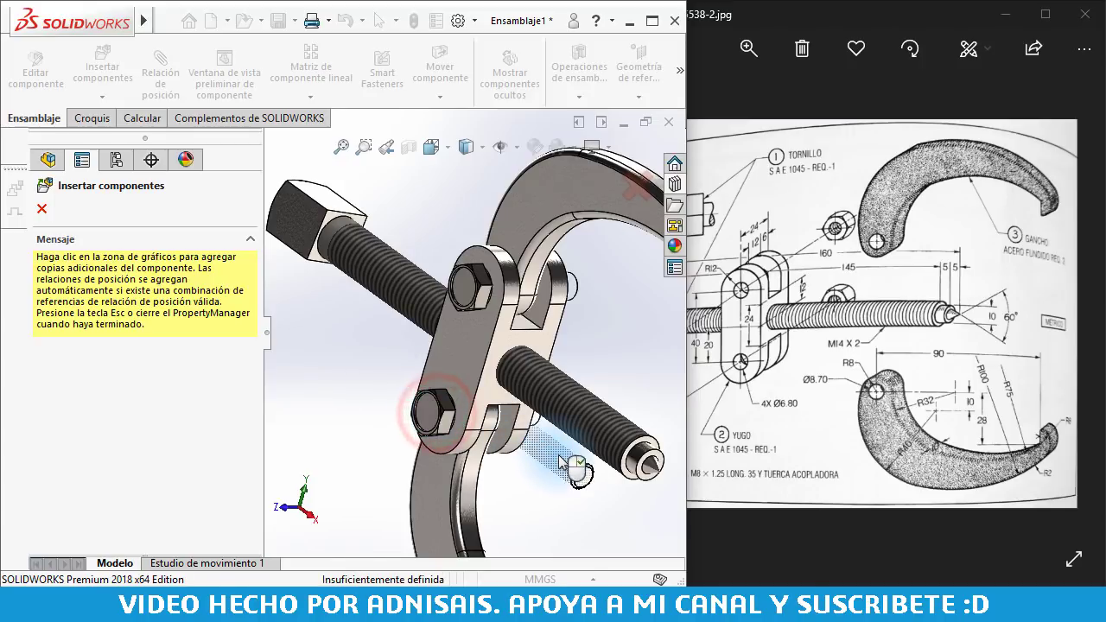
key(Escape)
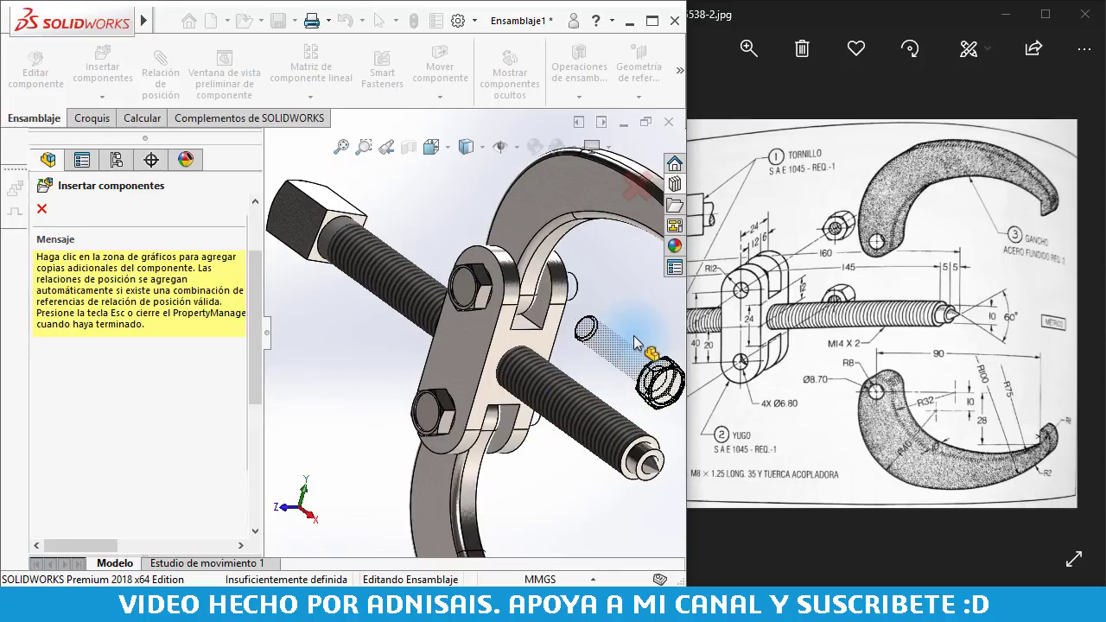
- Orbit the puller to inspect both bolts and reopen the Design Library
mouse_move(551, 301)
middle_down()
mouse_move(541, 259)
mouse_move(573, 276)
mouse_move(572, 301)
middle_up()
scroll(461, 356, up, 5)
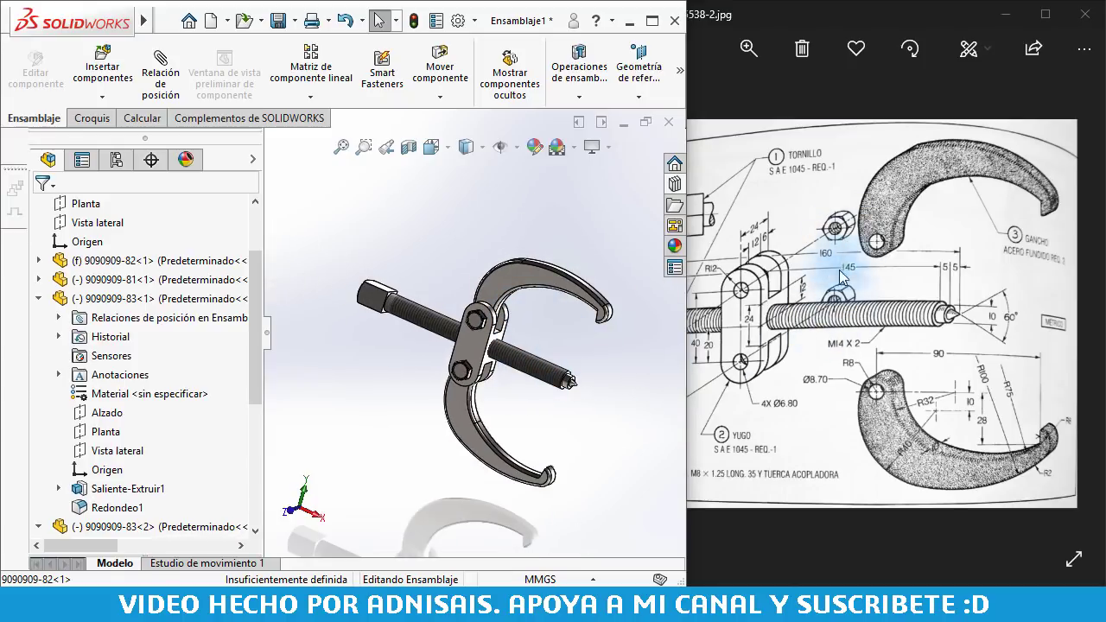
mouse_move(591, 331)
middle_down()
mouse_move(574, 317)
mouse_move(470, 320)
middle_up()
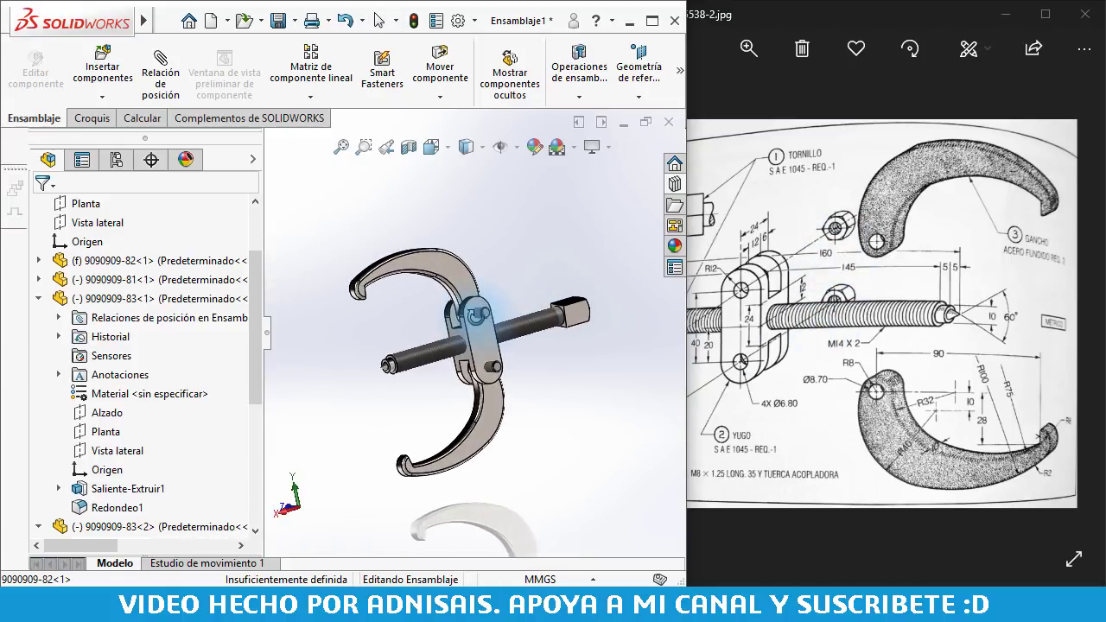
scroll(525, 337, down, 5)
scroll(525, 337, down, 2)
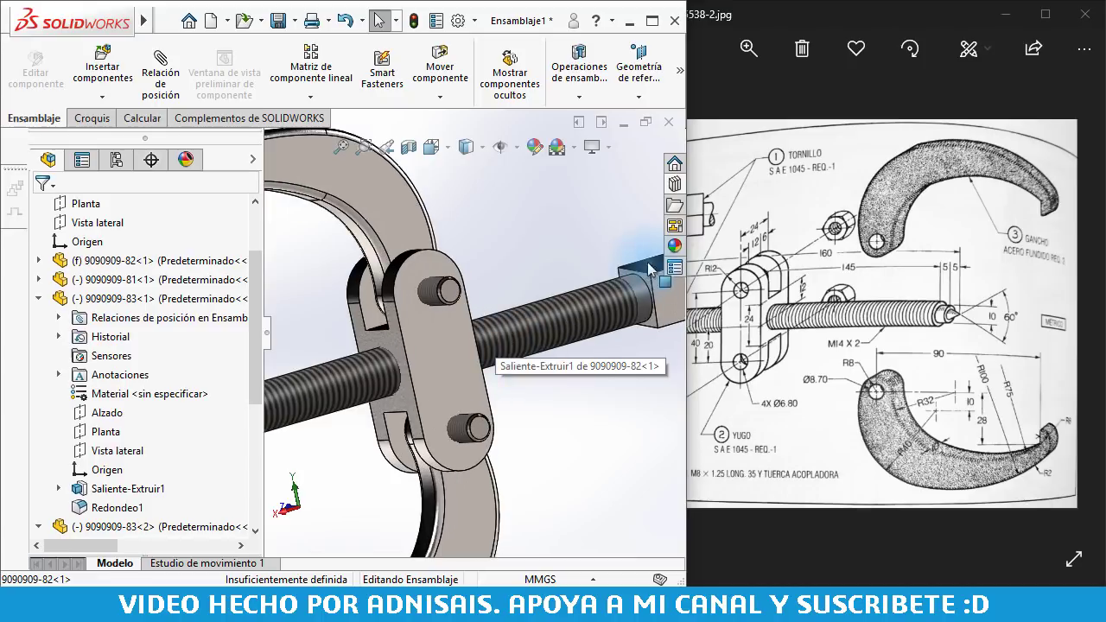
click(674, 184)
- Browse to Tuercas hexagonales and drag Tuerca hexagonal tipo 1 - ANSI B18.2.4.1M onto the upper bolt
click(480, 174)
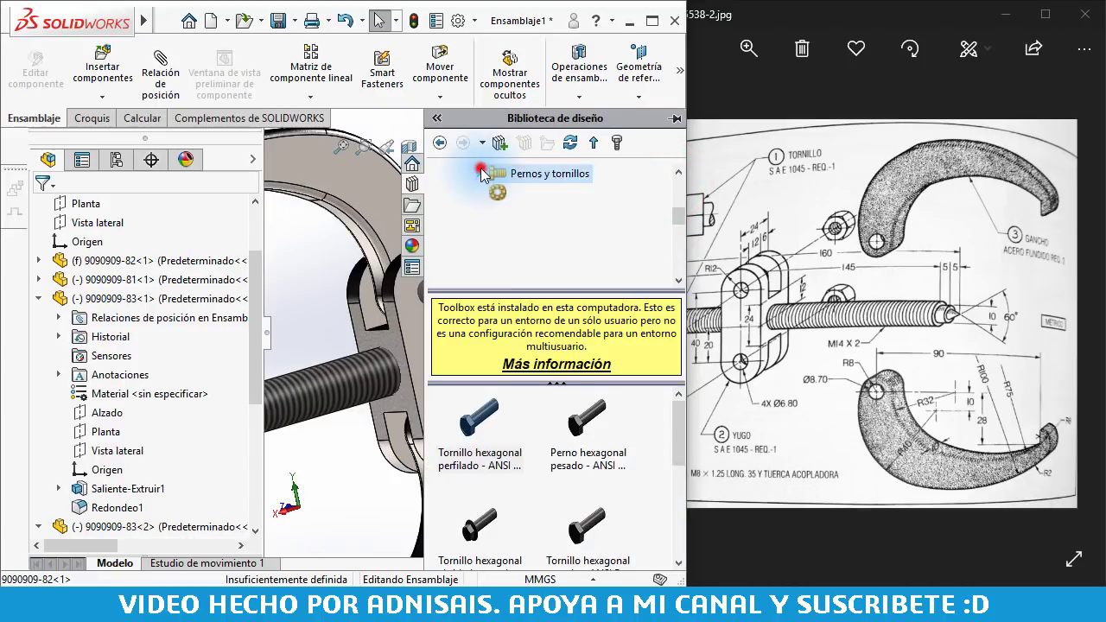
scroll(482, 175, up, 1)
scroll(475, 198, up, 1)
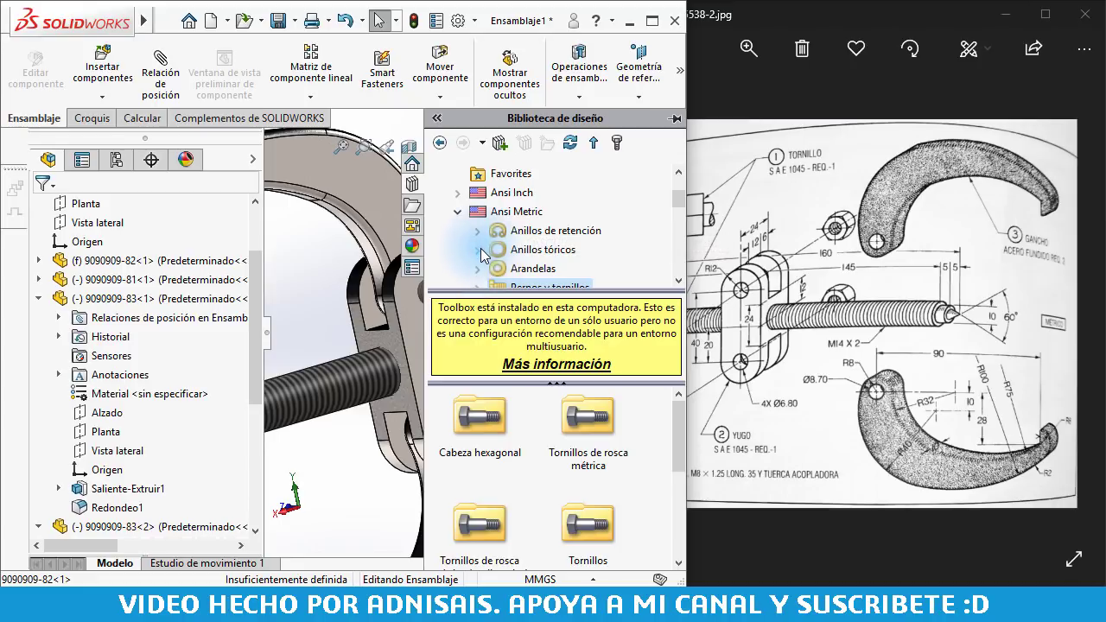
scroll(481, 246, down, 1)
scroll(484, 259, down, 1)
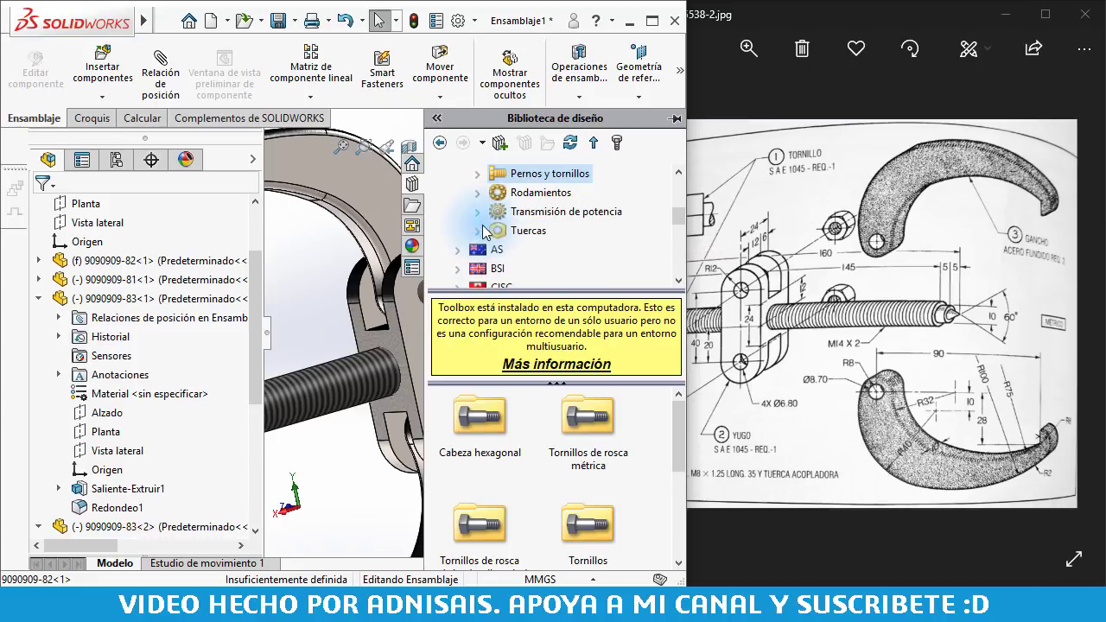
click(518, 250)
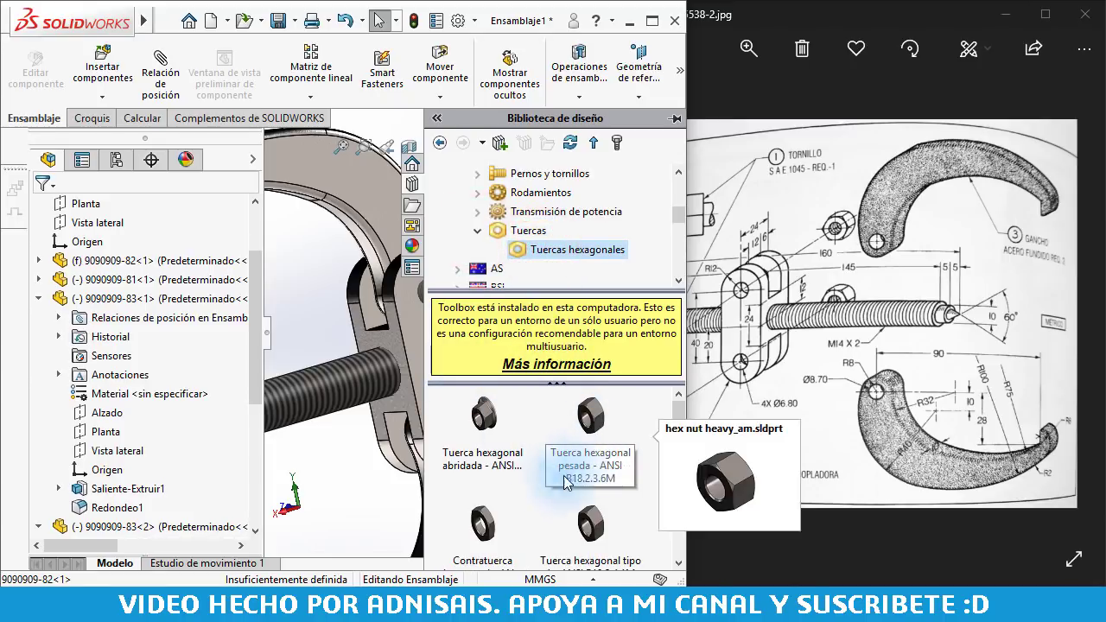
scroll(570, 504, down, 1)
click(587, 440)
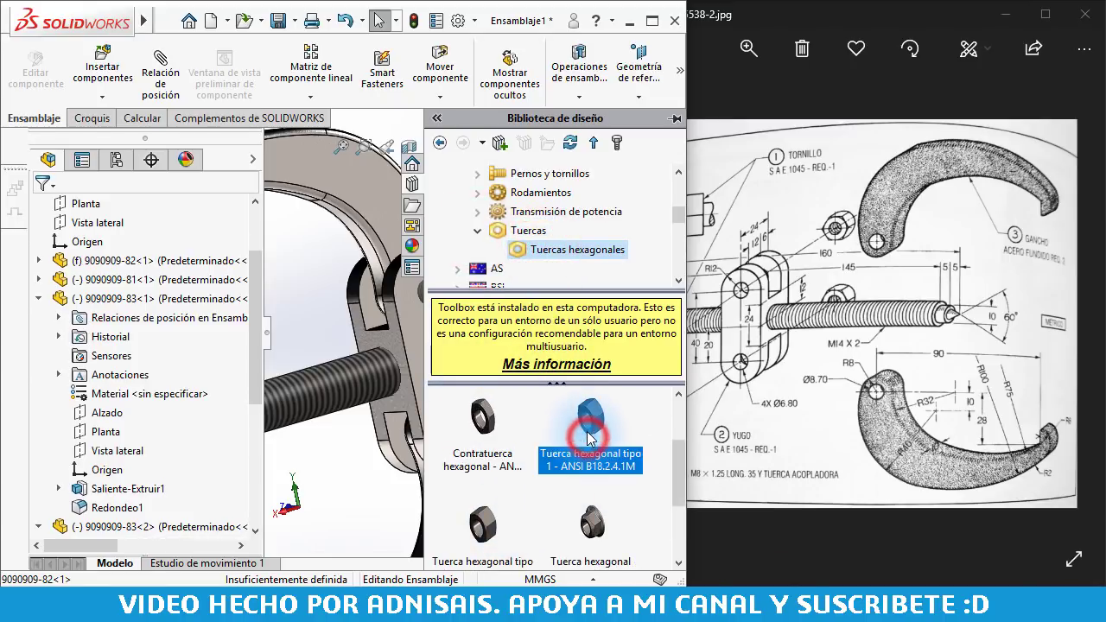
mouse_move(590, 436)
mouse_down()
mouse_move(311, 370)
mouse_move(552, 406)
mouse_move(356, 313)
mouse_up()
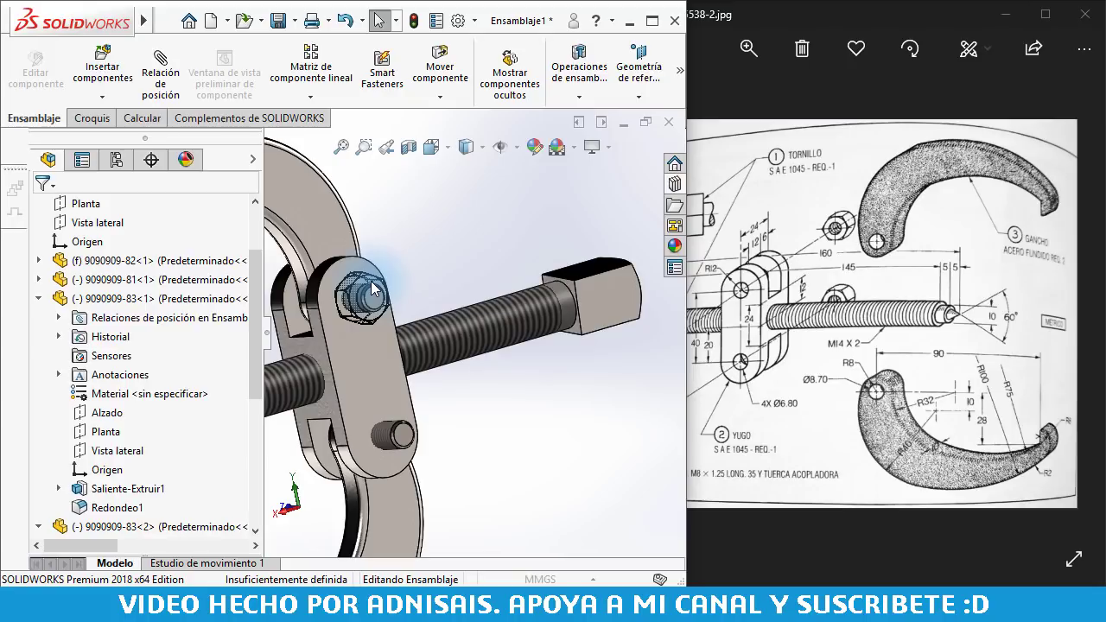
- Drop the nut on the upper bolt, set Cosmético thread display, and accept it
drag(371, 290, 371, 289)
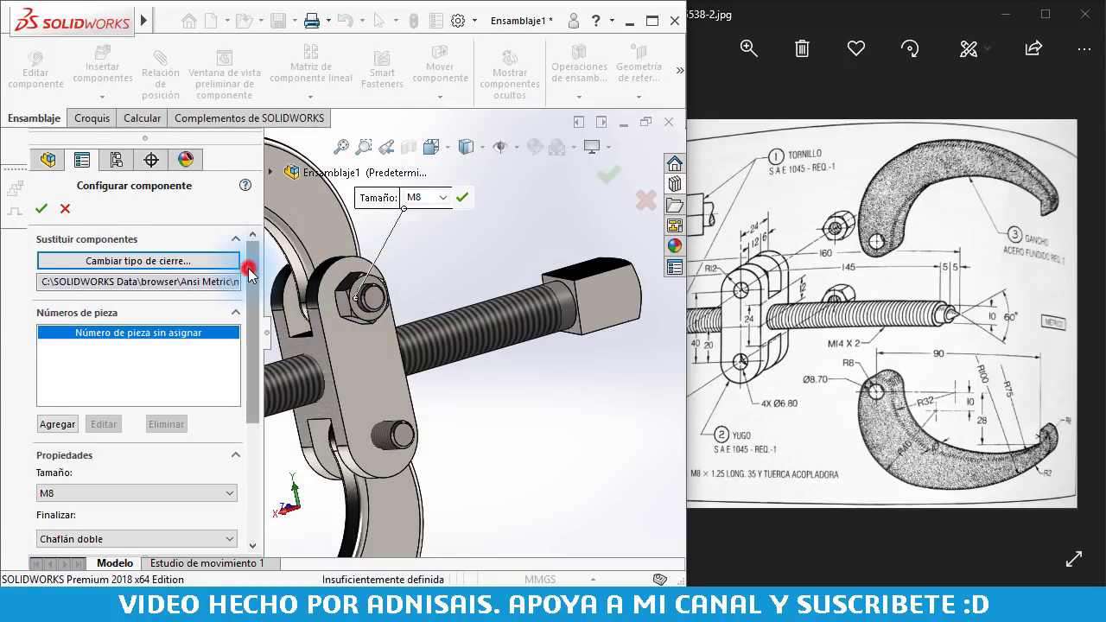
drag(249, 270, 247, 318)
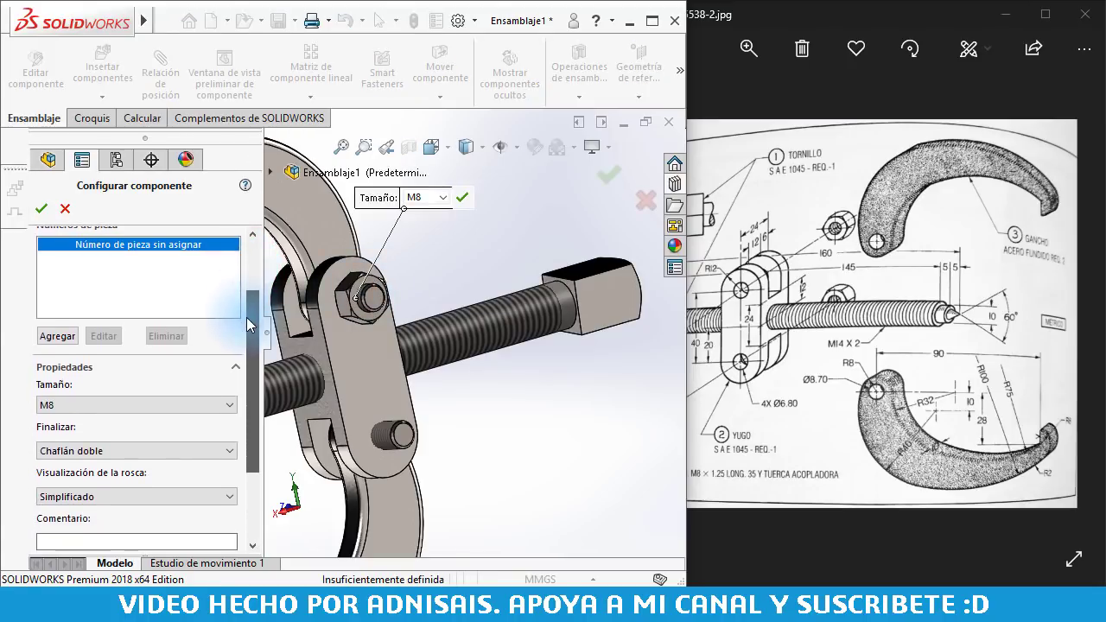
drag(246, 317, 248, 333)
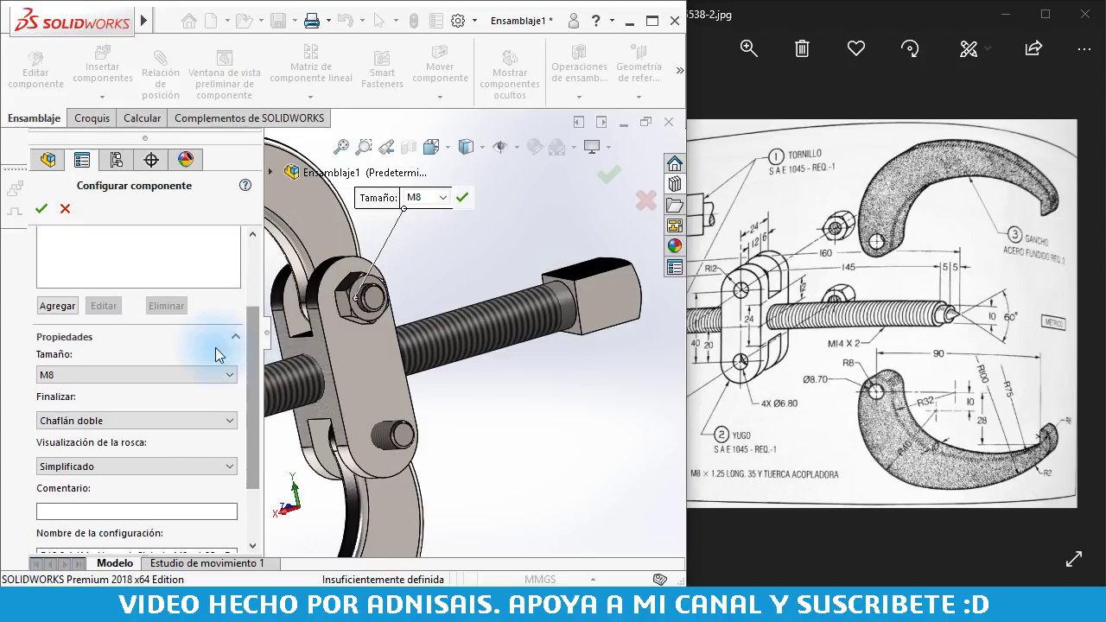
click(104, 468)
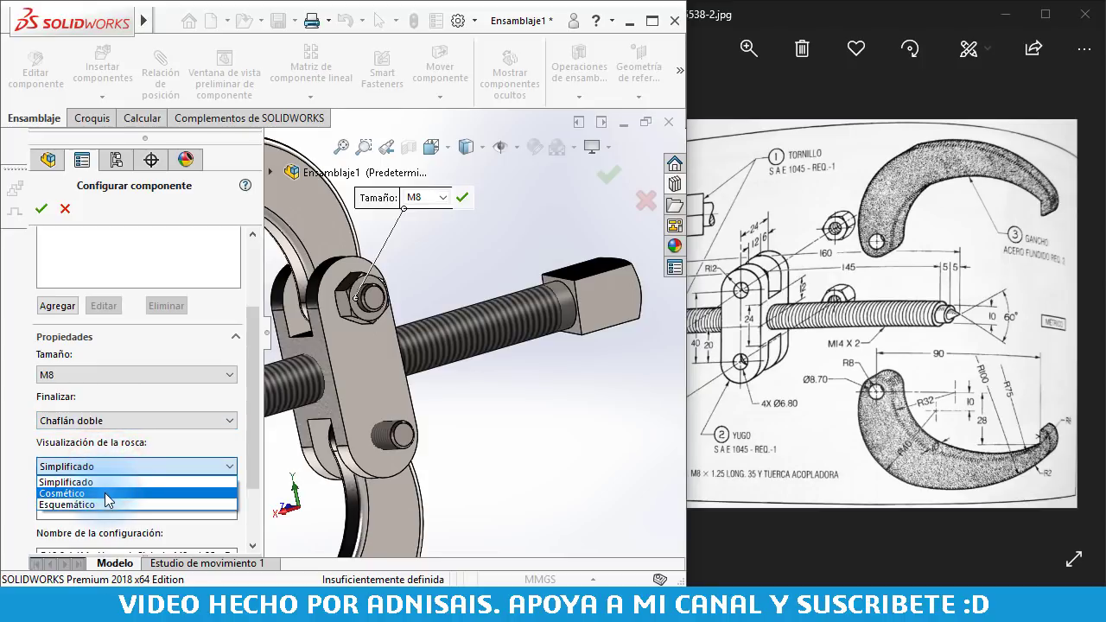
click(105, 493)
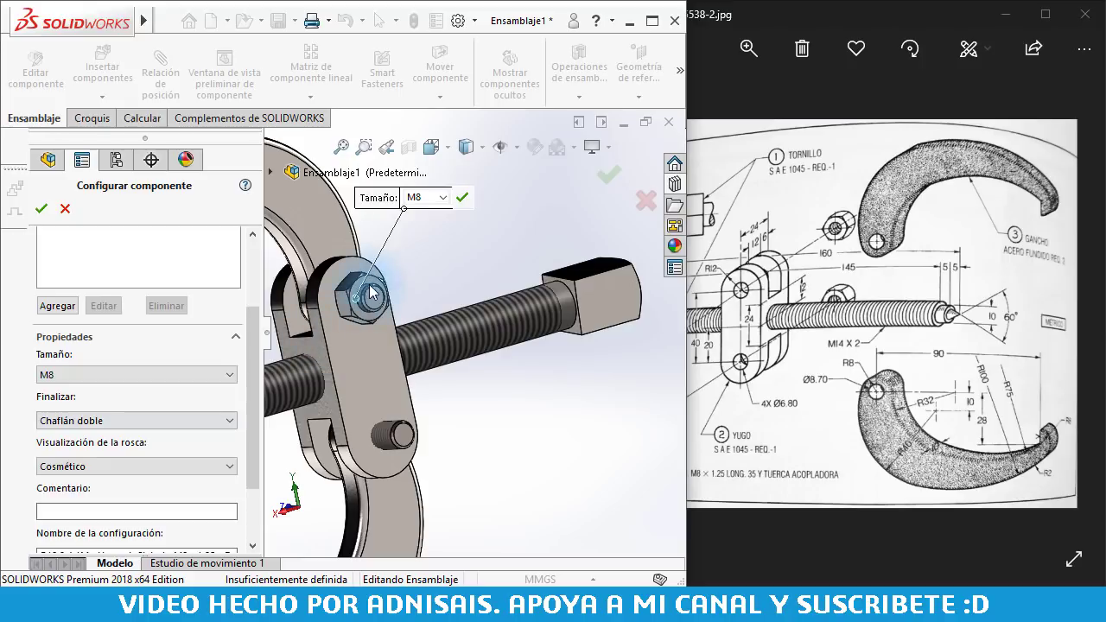
scroll(365, 301, down, 2)
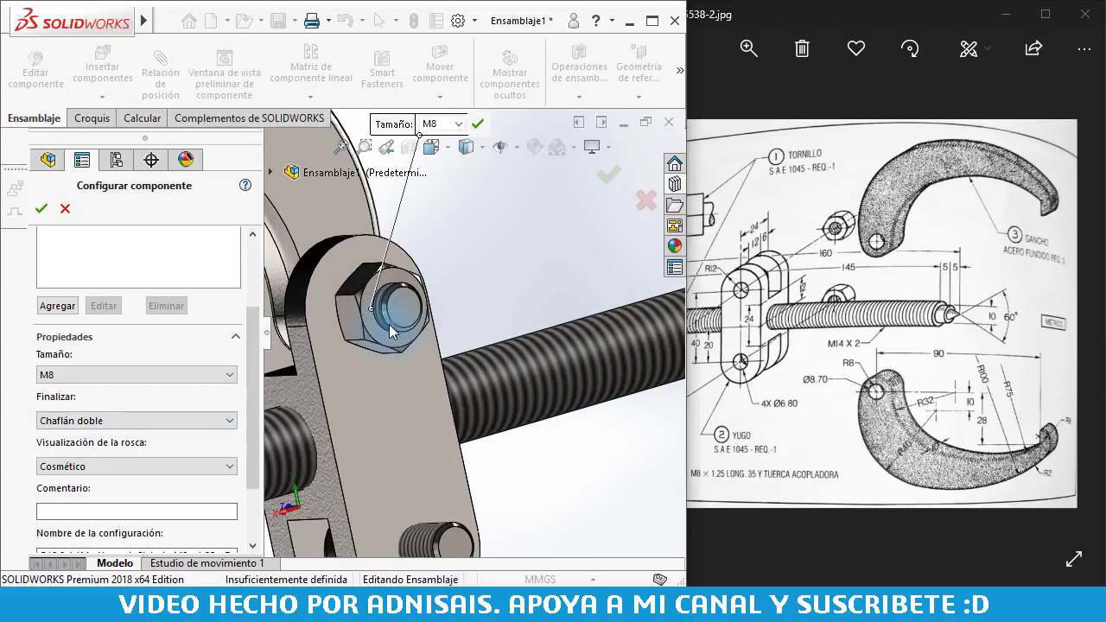
click(217, 508)
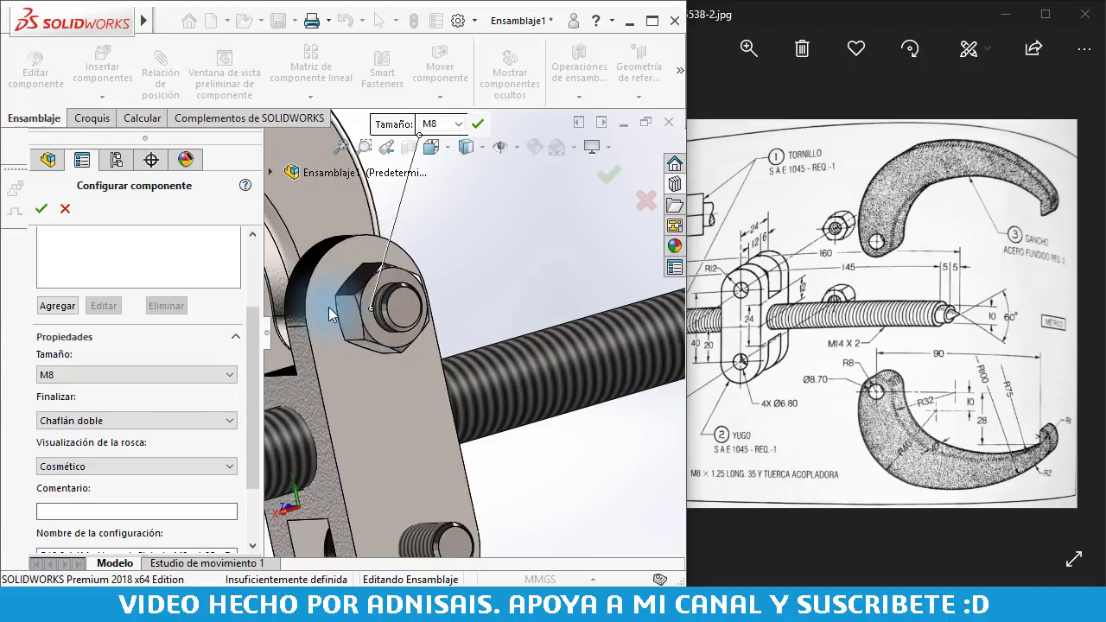
scroll(257, 319, up, 3)
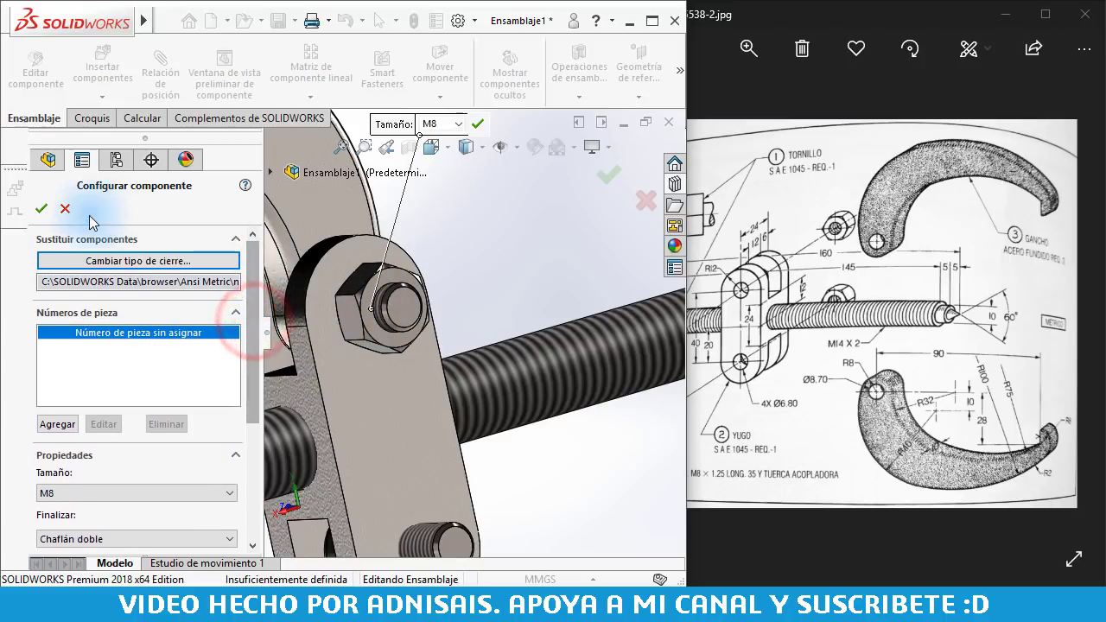
click(43, 210)
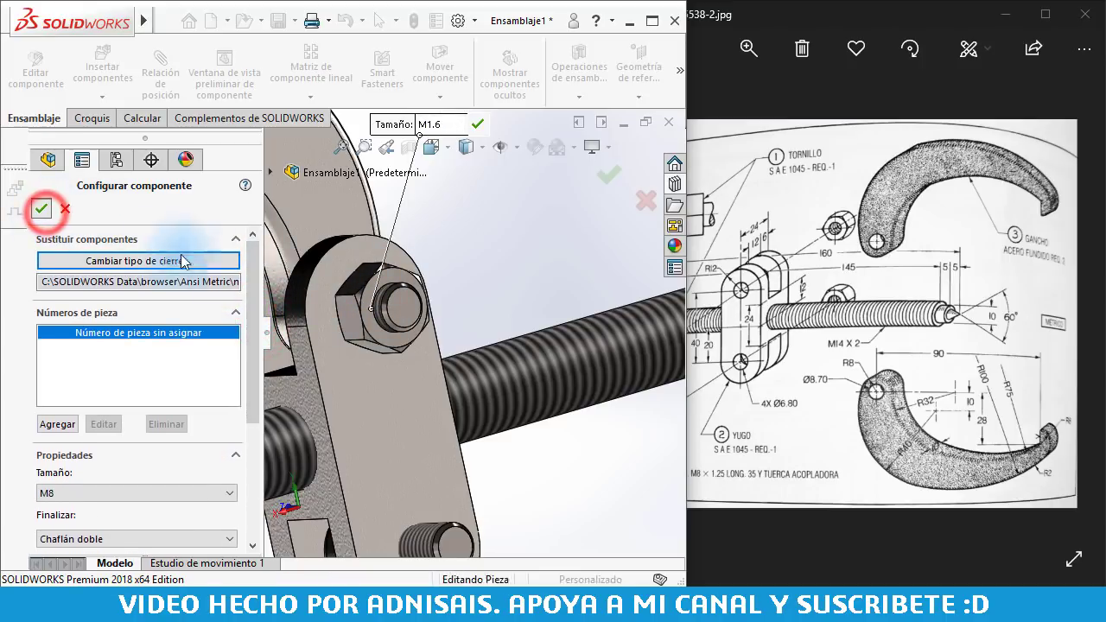
- Place a matching hex nut on the yoke's lower bolt
scroll(540, 272, up, 3)
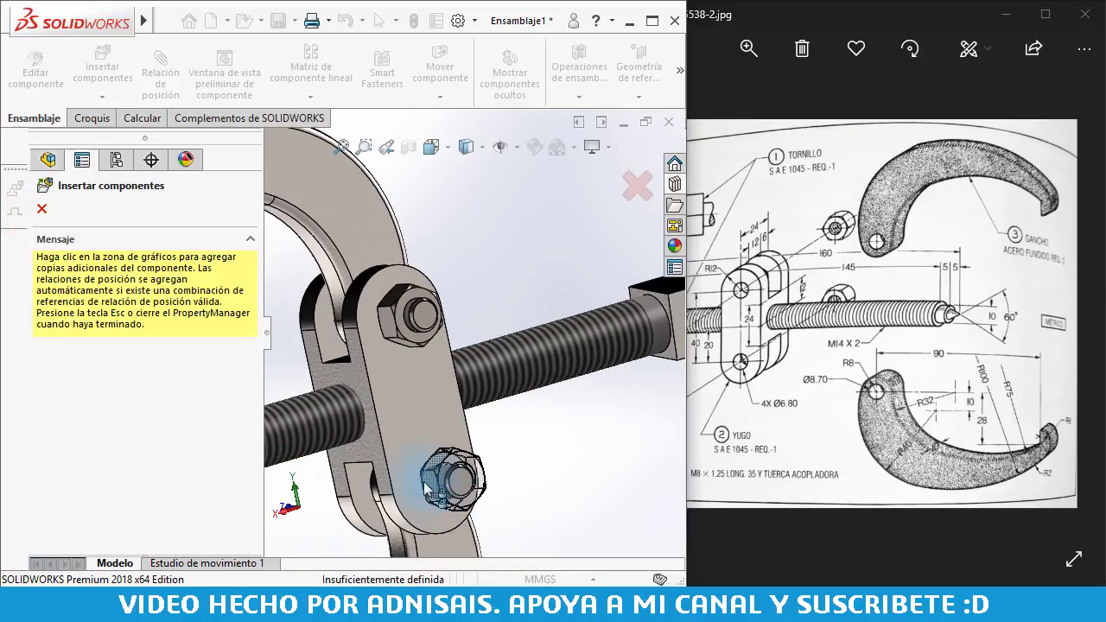
click(421, 469)
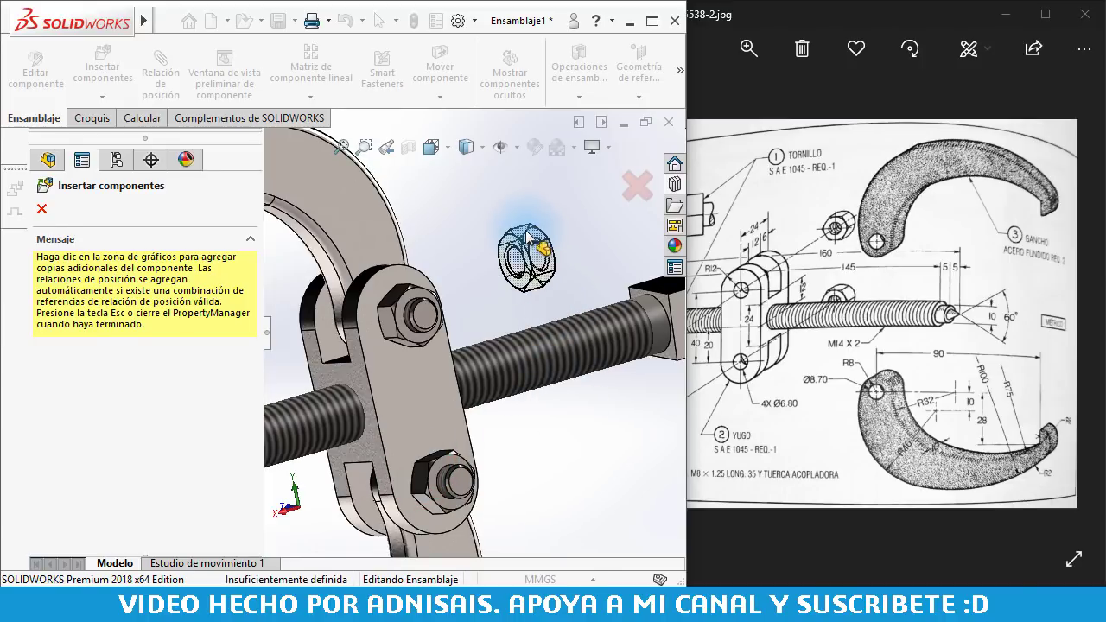
key(Escape)
mouse_move(517, 263)
middle_down()
mouse_move(548, 247)
mouse_move(573, 250)
mouse_move(571, 260)
middle_up()
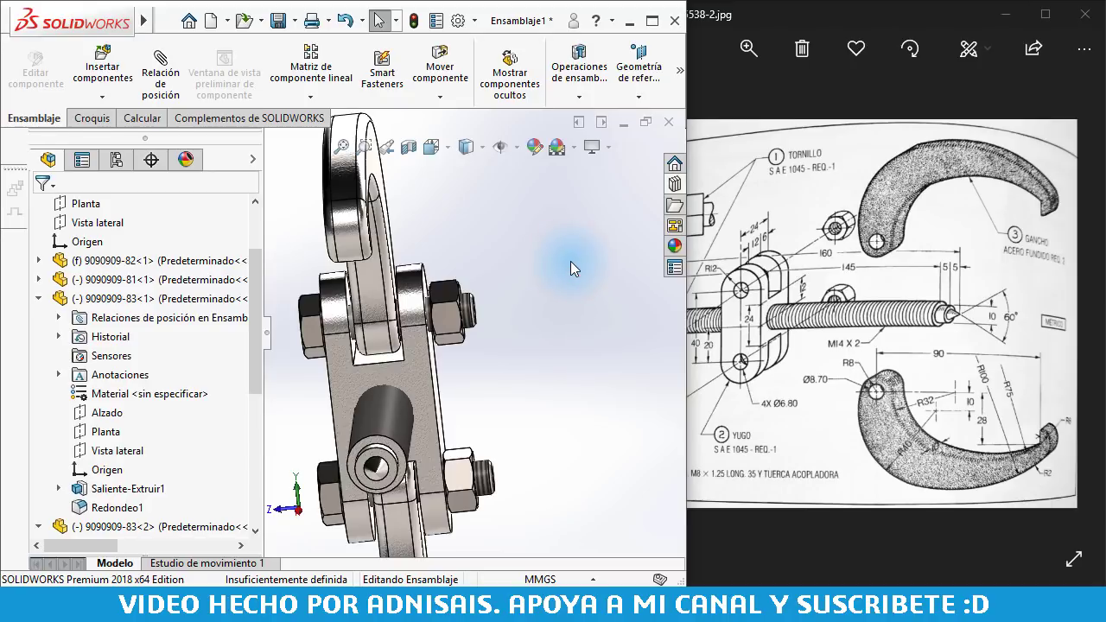
- Slide the first hex nut along its bolt toward the yoke and orbit to view it
key(ctrl+7)
mouse_move(570, 268)
middle_down()
mouse_move(501, 313)
mouse_move(493, 261)
middle_up()
scroll(433, 300, down, 5)
middle_drag(433, 300, 458, 299)
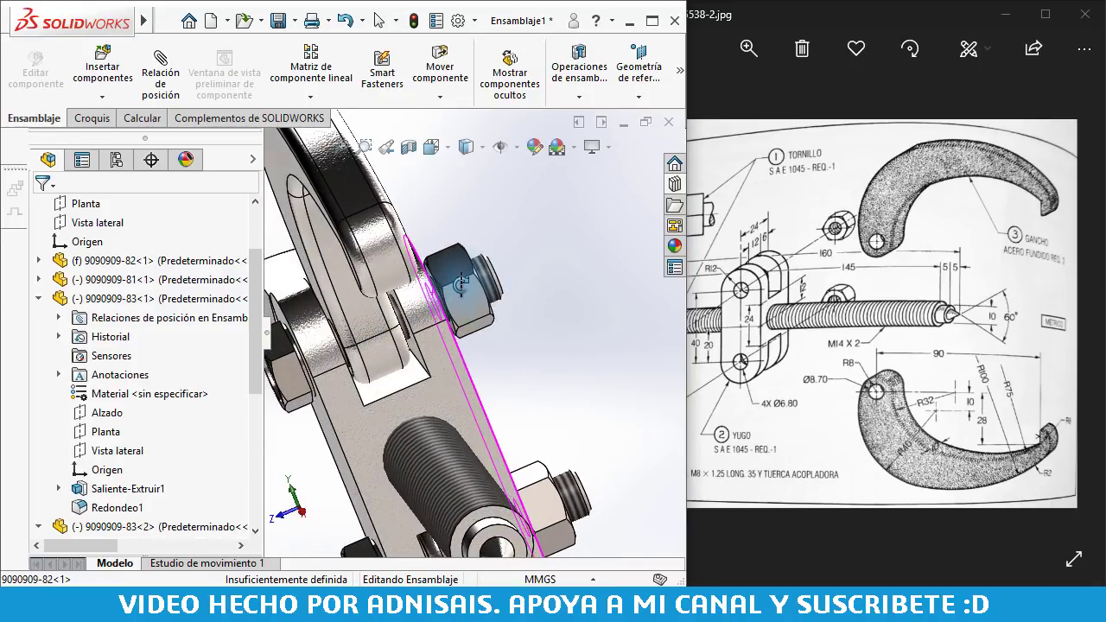
click(458, 299)
drag(480, 300, 506, 321)
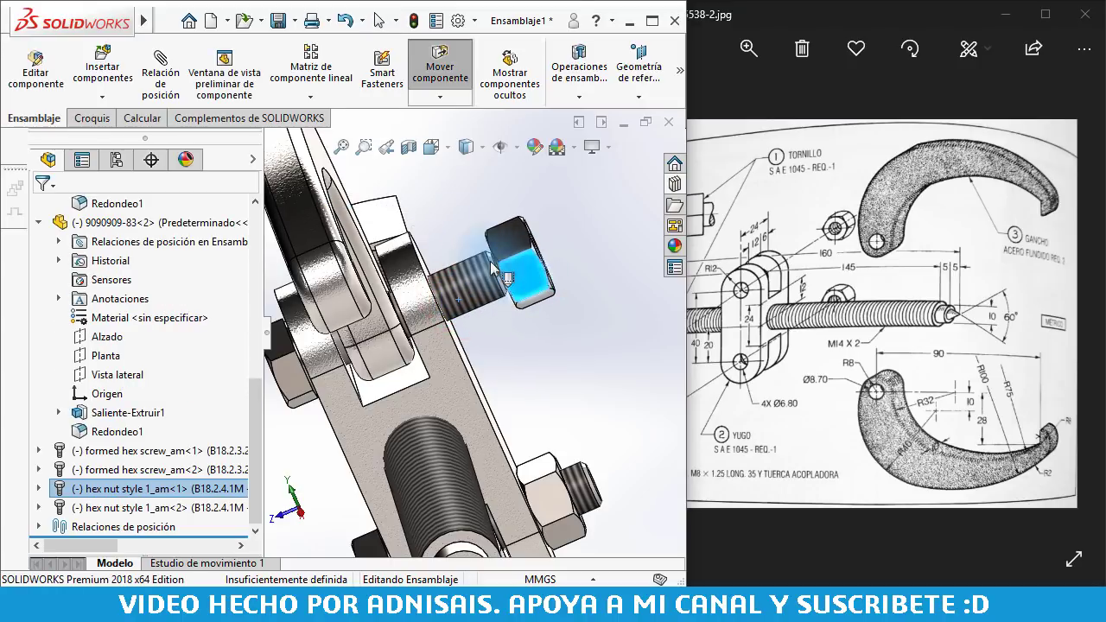
key(Escape)
mouse_move(447, 216)
middle_down()
mouse_move(482, 223)
mouse_move(489, 251)
mouse_move(422, 280)
middle_up()
scroll(489, 250, down, 3)
- Mate the nut's face coincident with the yoke face, then view the puller isometrically
click(489, 251)
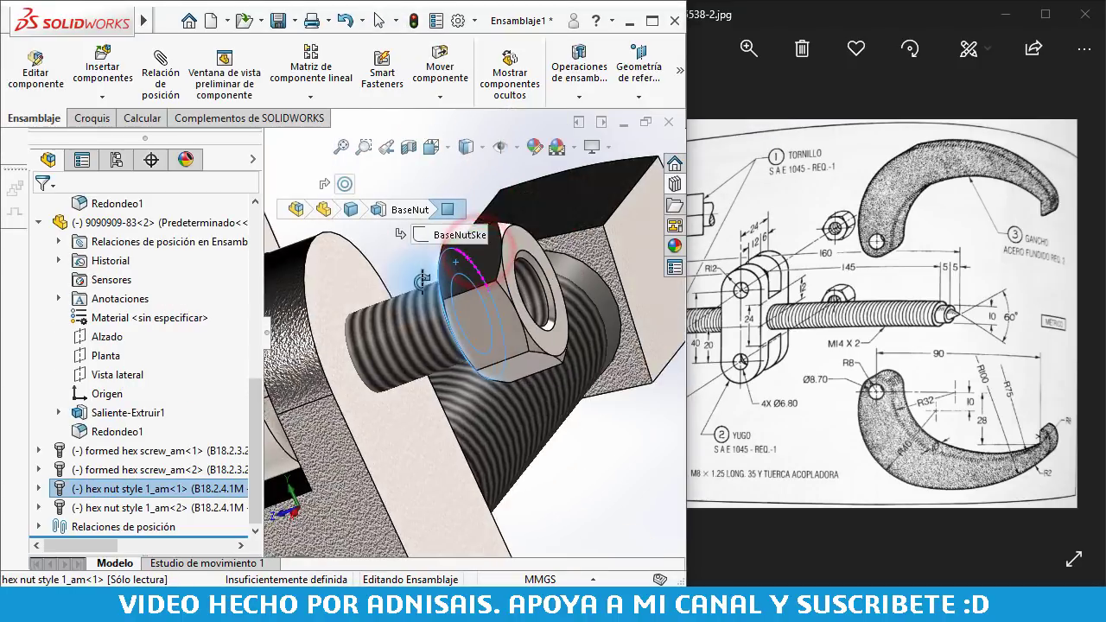
ctrl+click(337, 272)
click(177, 97)
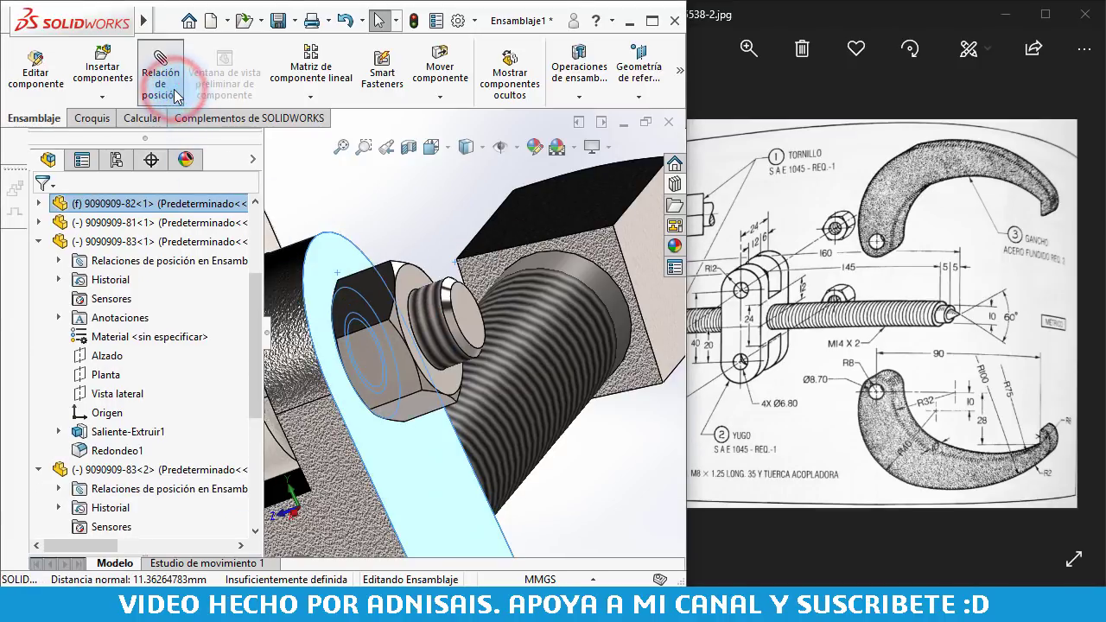
click(31, 208)
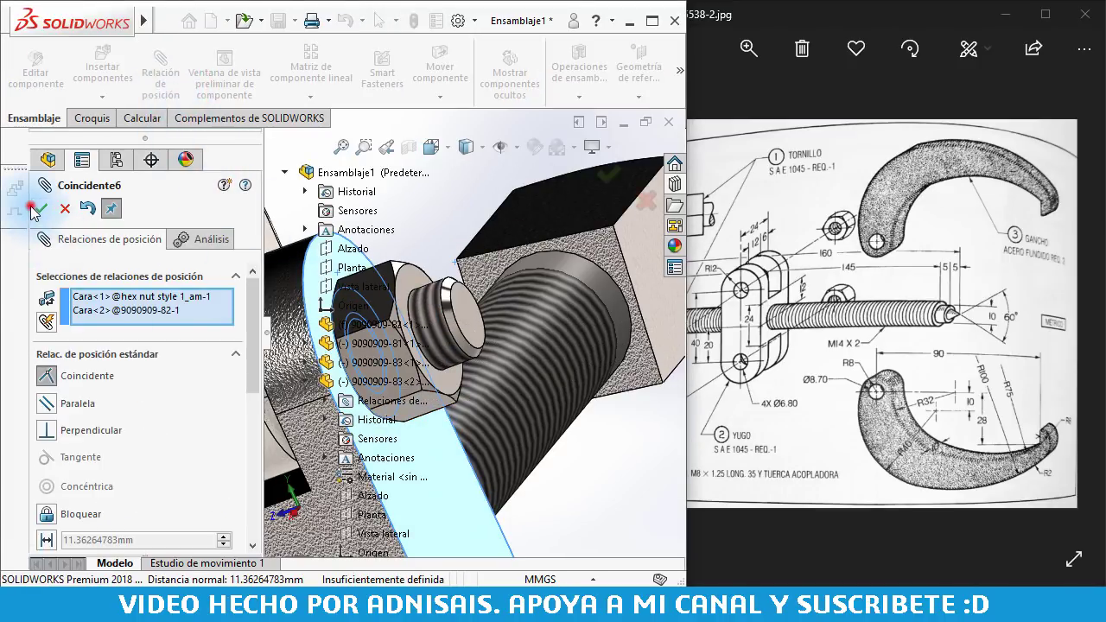
click(38, 209)
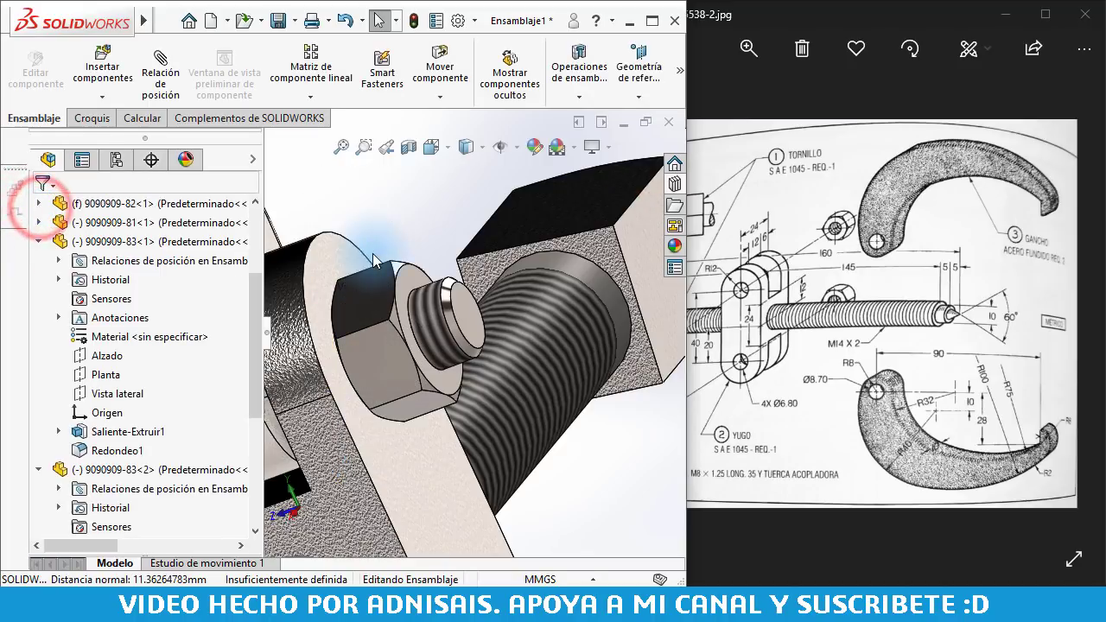
key(ctrl+7)
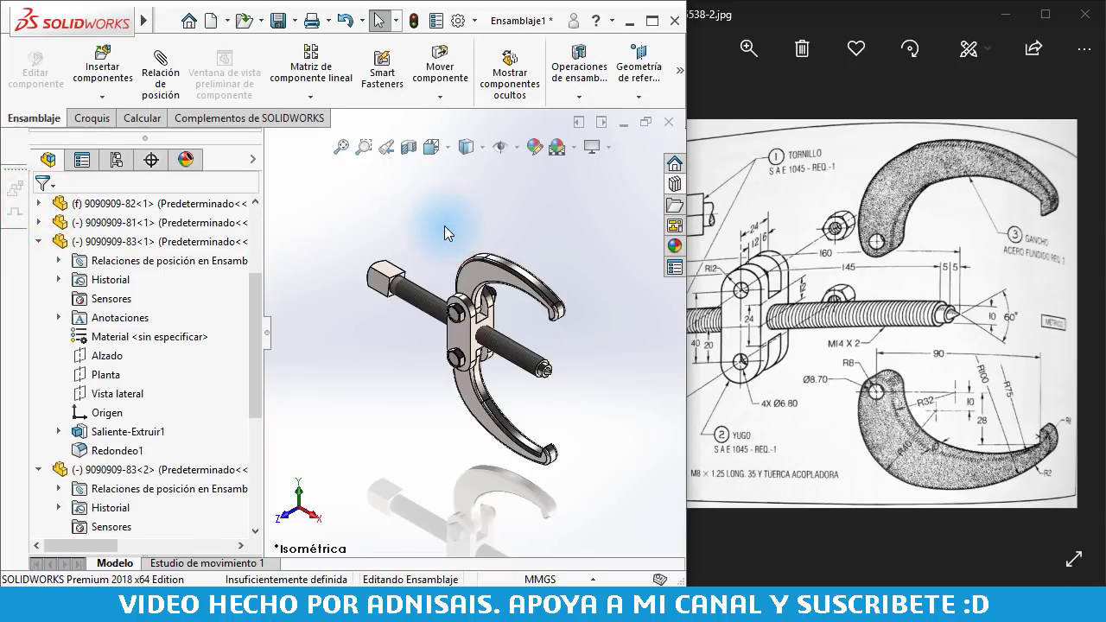
- Swing the upper hook into place and slide the screw along its axis
scroll(483, 363, down, 2)
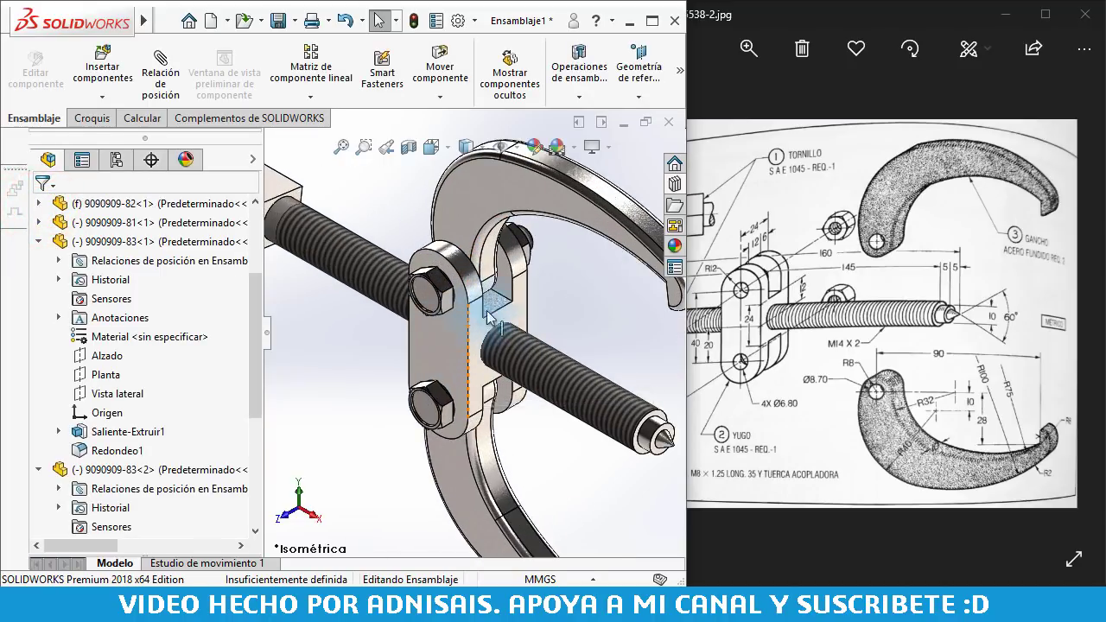
click(529, 199)
mouse_move(530, 199)
mouse_down()
mouse_move(501, 199)
mouse_move(497, 218)
mouse_up()
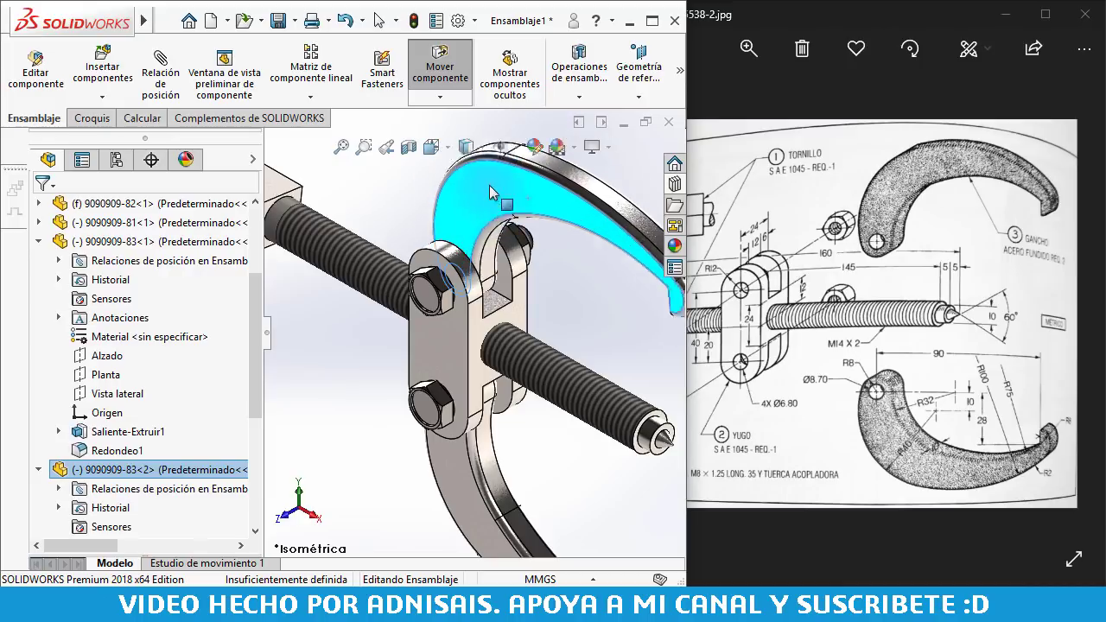
mouse_move(496, 218)
mouse_down()
mouse_move(385, 268)
mouse_move(416, 285)
mouse_move(406, 292)
mouse_up()
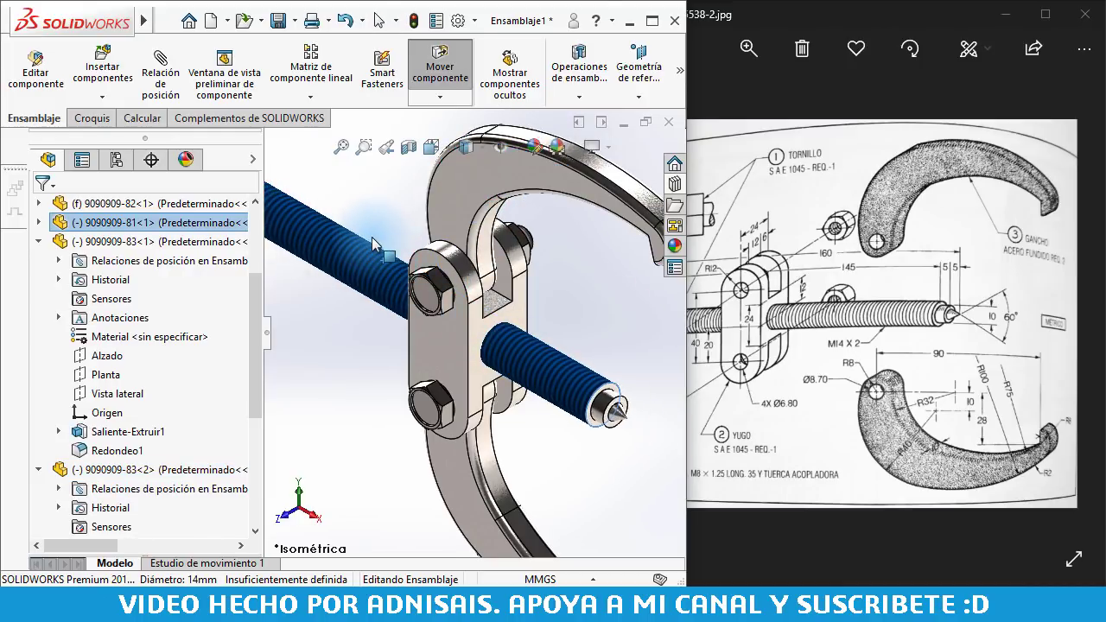
click(381, 394)
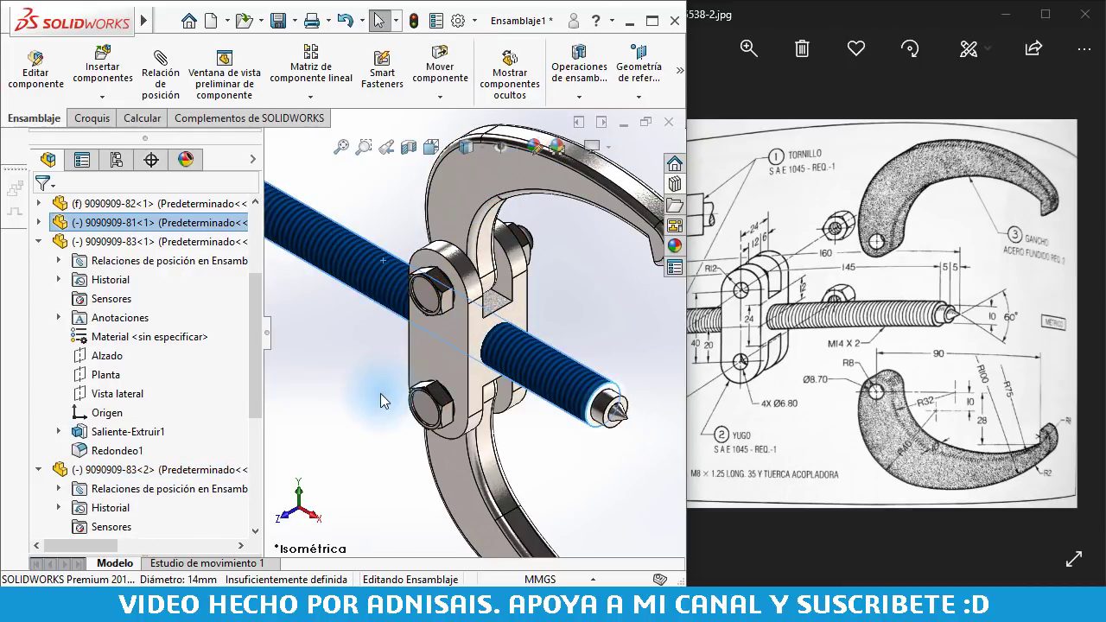
- Set the upper hex bolt in the yoke's upper hole with its hex head aligned to the yoke
click(432, 298)
drag(456, 329, 458, 278)
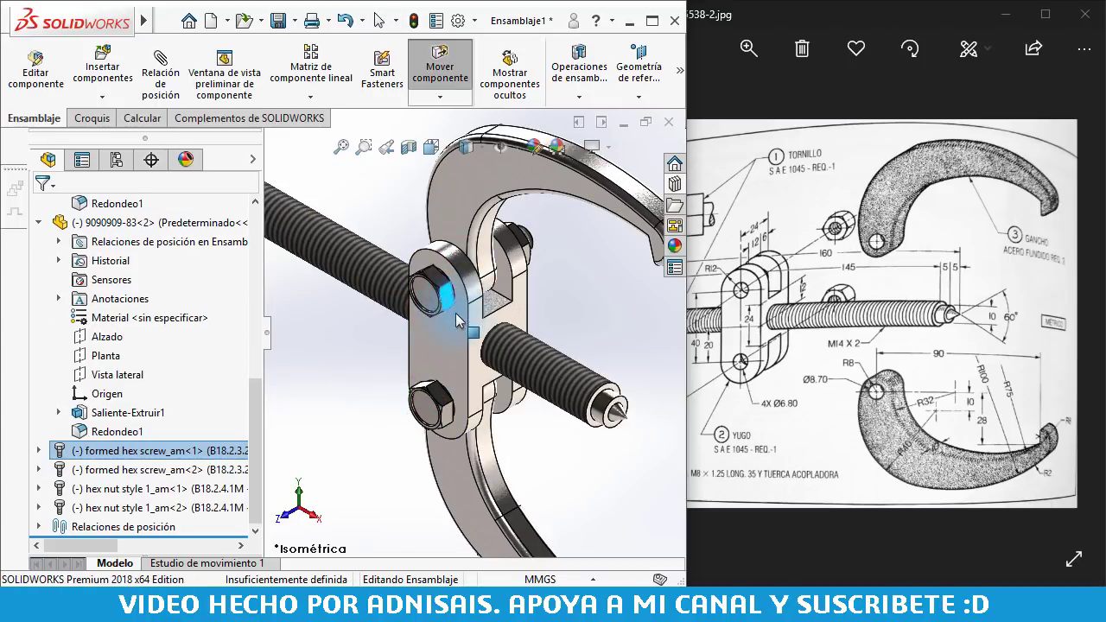
mouse_move(461, 317)
mouse_down()
mouse_move(426, 271)
mouse_move(419, 284)
mouse_up()
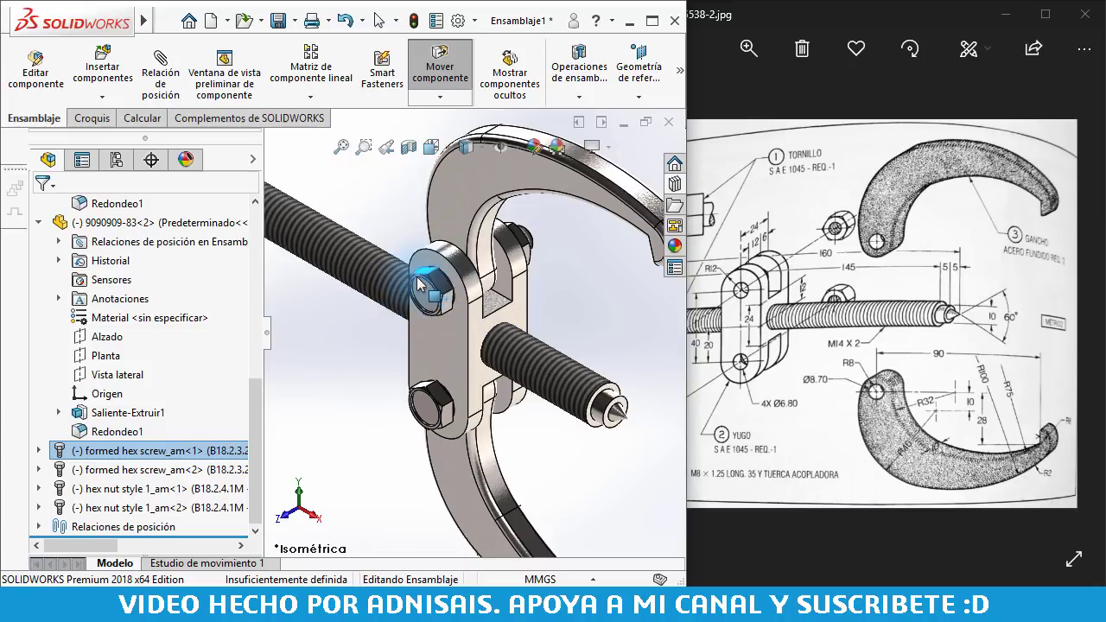
key(Escape)
scroll(466, 324, down, 3)
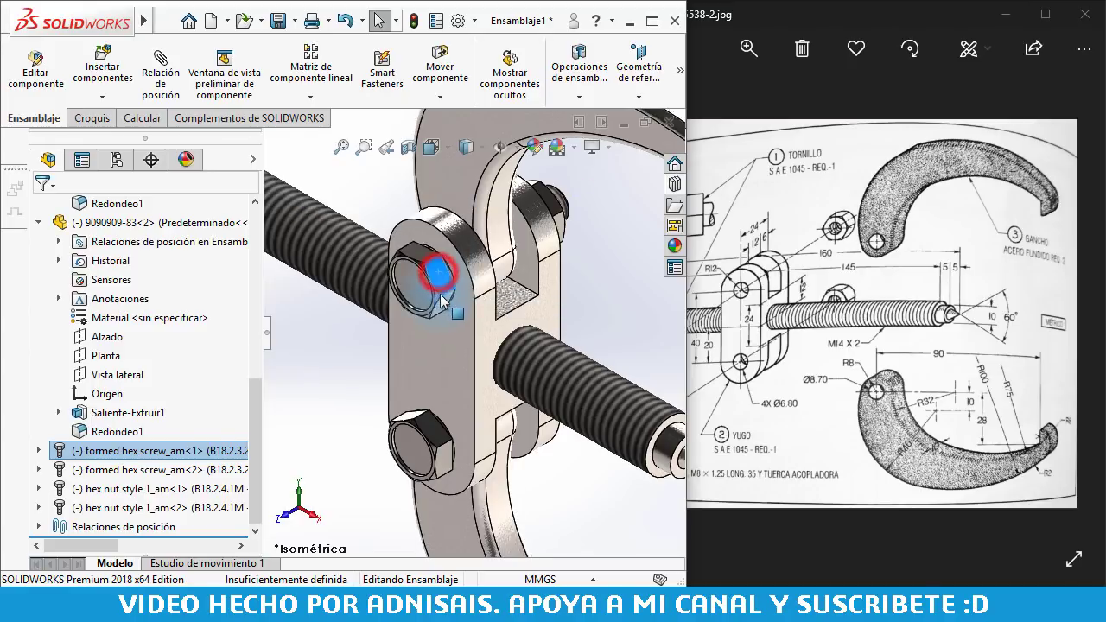
drag(440, 279, 443, 267)
key(Escape)
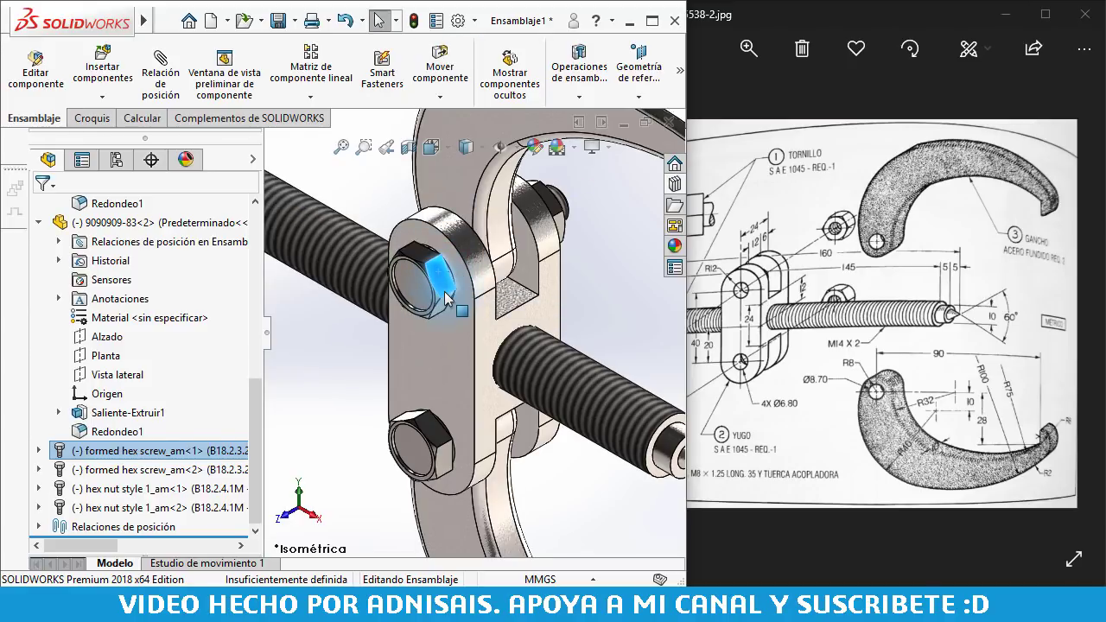
mouse_move(444, 280)
mouse_down()
mouse_move(437, 273)
mouse_move(446, 296)
mouse_move(425, 244)
mouse_up()
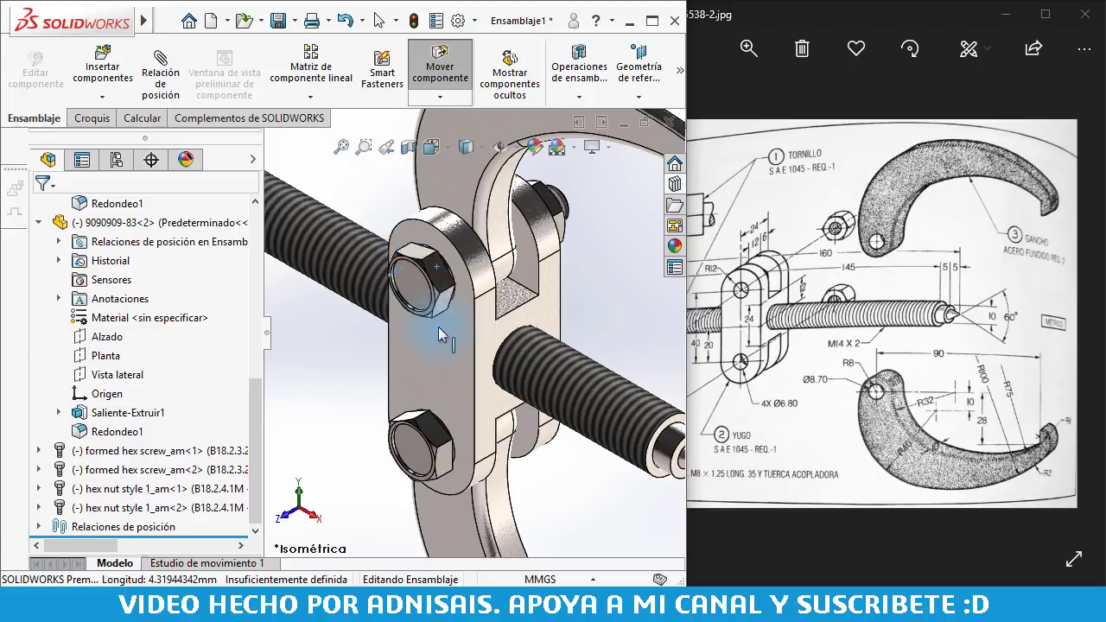
drag(425, 245, 421, 293)
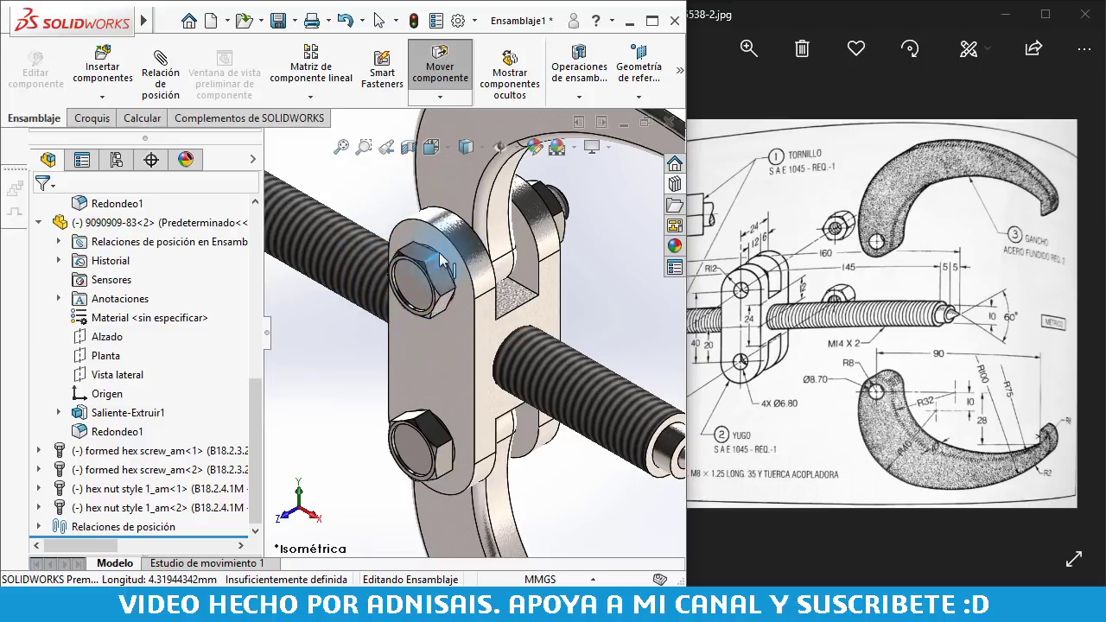
key(Escape)
- Fit the whole puller in view and orbit to a more frontal angle
click(408, 312)
middle_drag(404, 320, 395, 332)
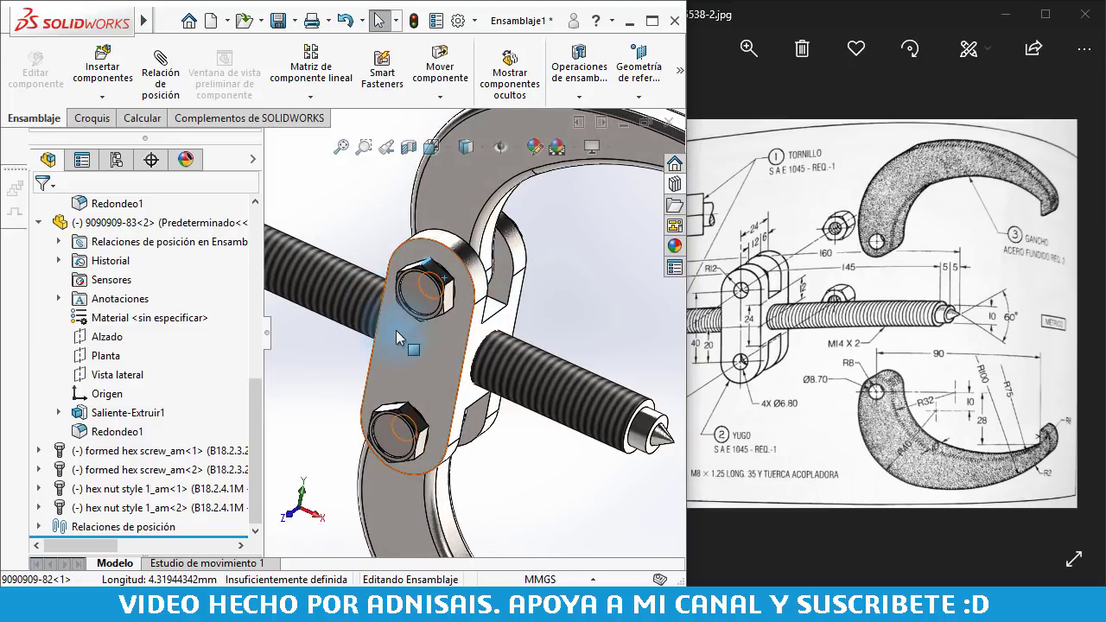
middle_click(607, 310)
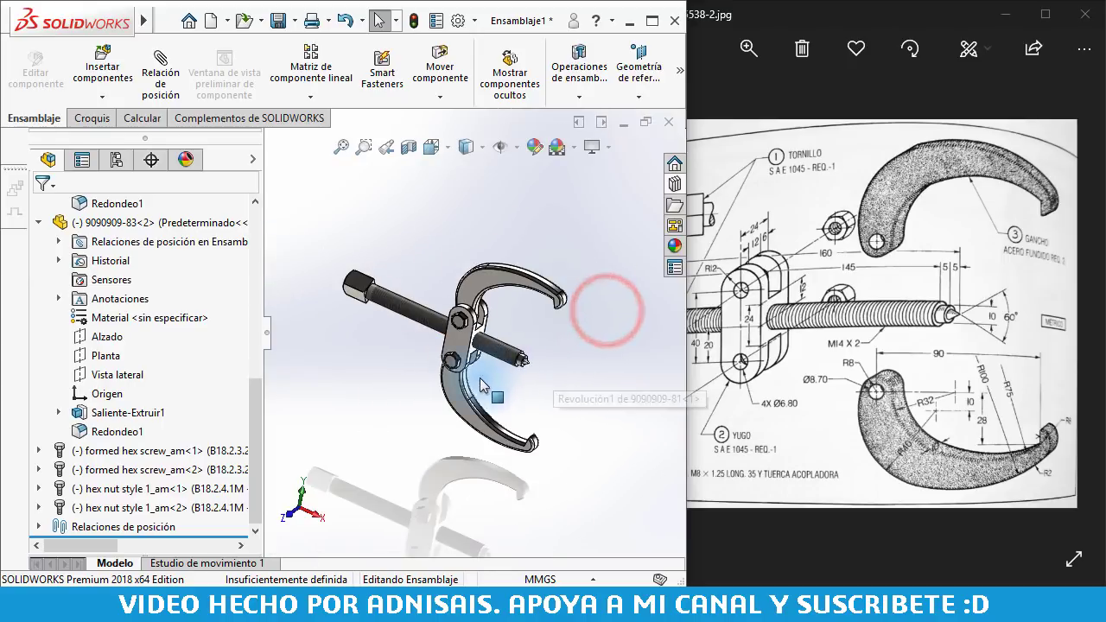
mouse_move(530, 306)
middle_down()
mouse_move(536, 291)
mouse_move(562, 322)
middle_up()
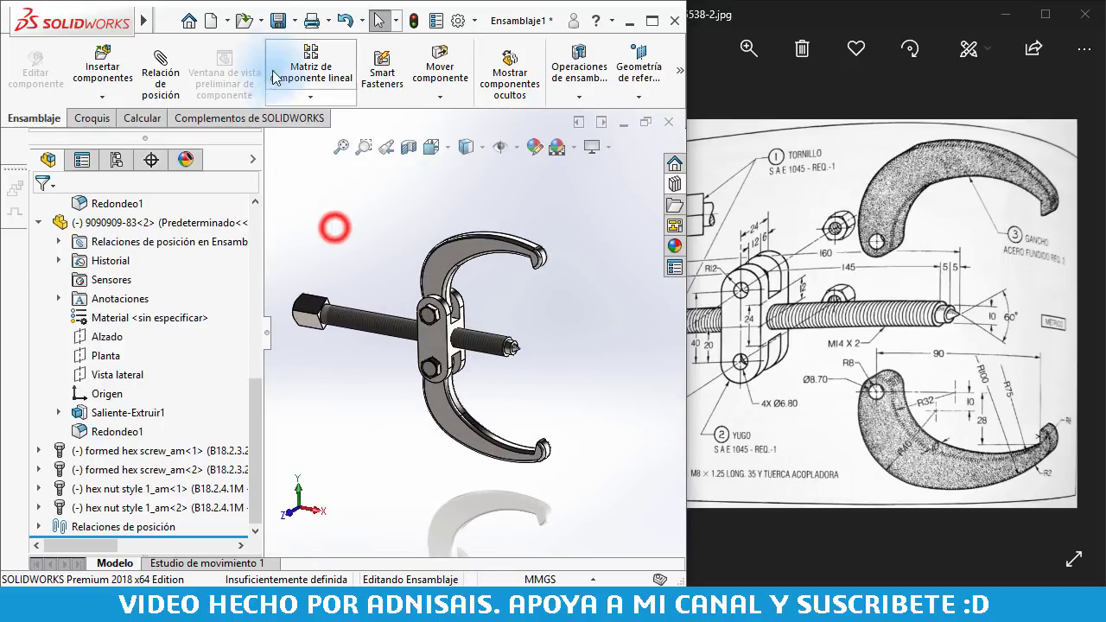
- Rebuild and save the puller assembly as 9090909-84
click(278, 20)
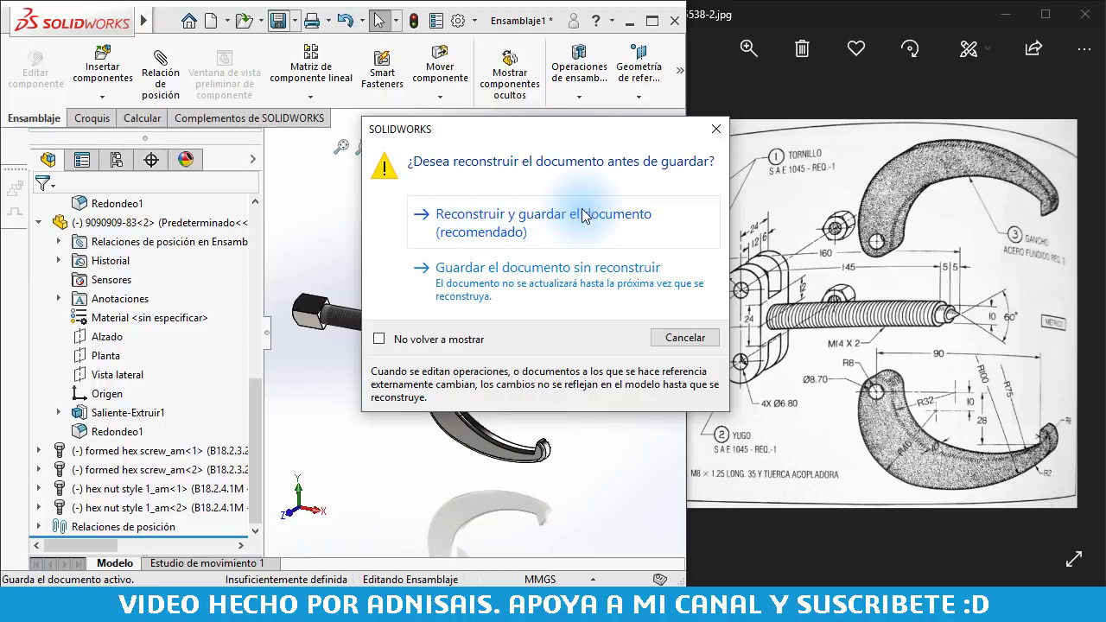
click(471, 225)
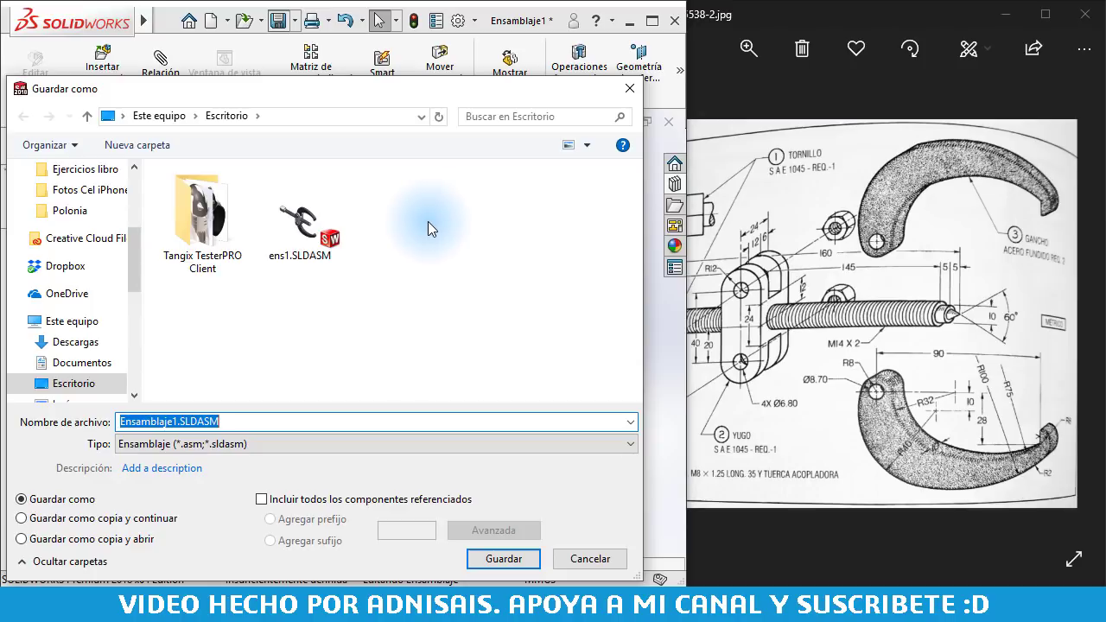
text(9090909-)
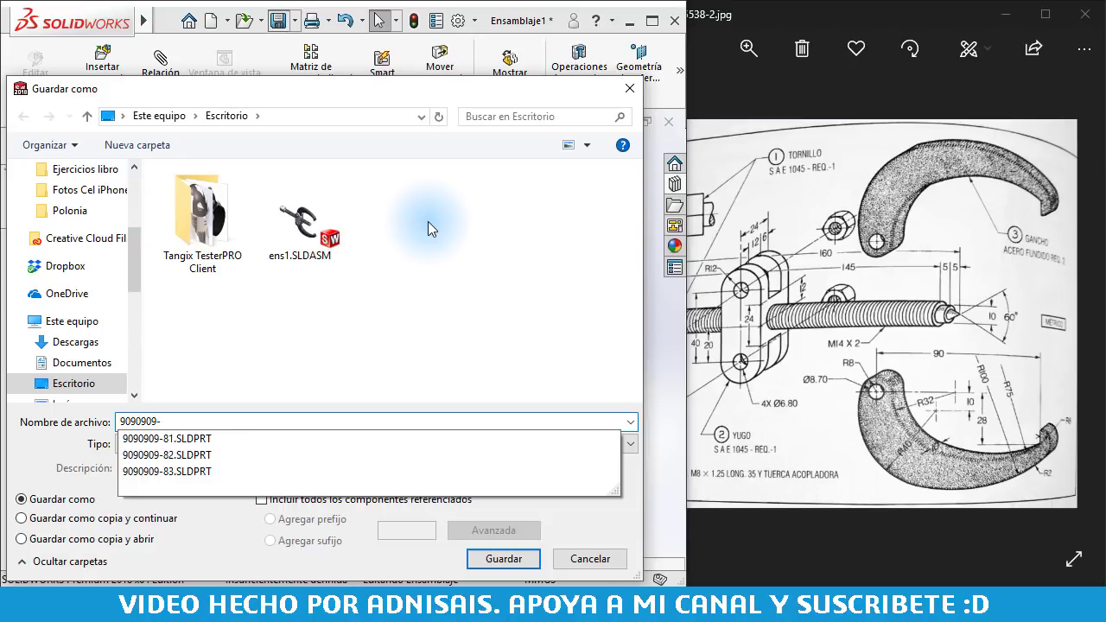
text(84)
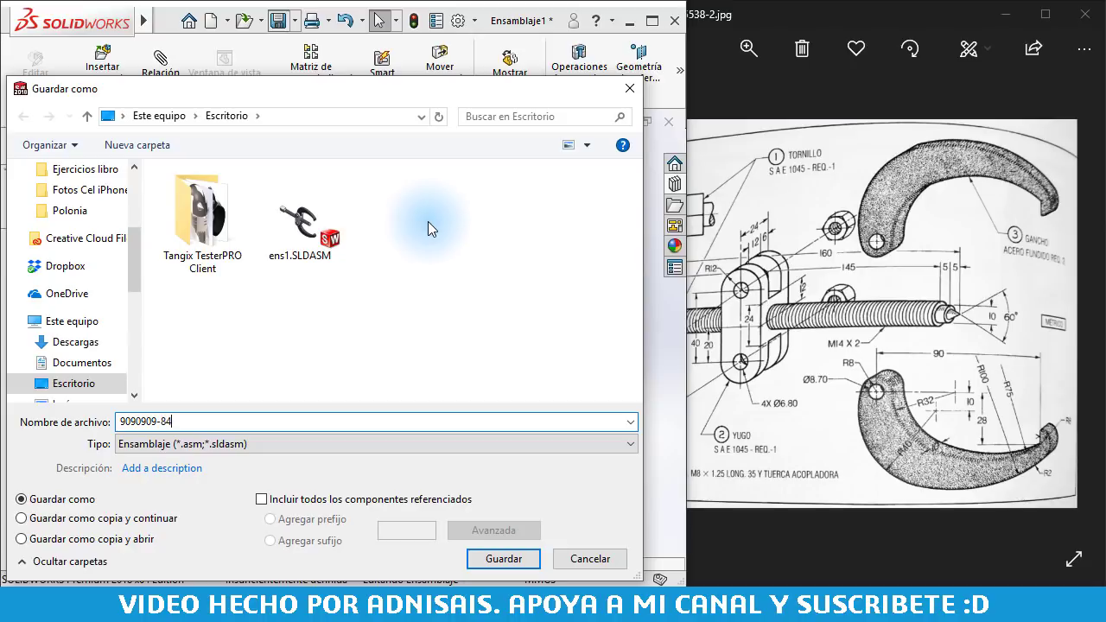
click(504, 559)
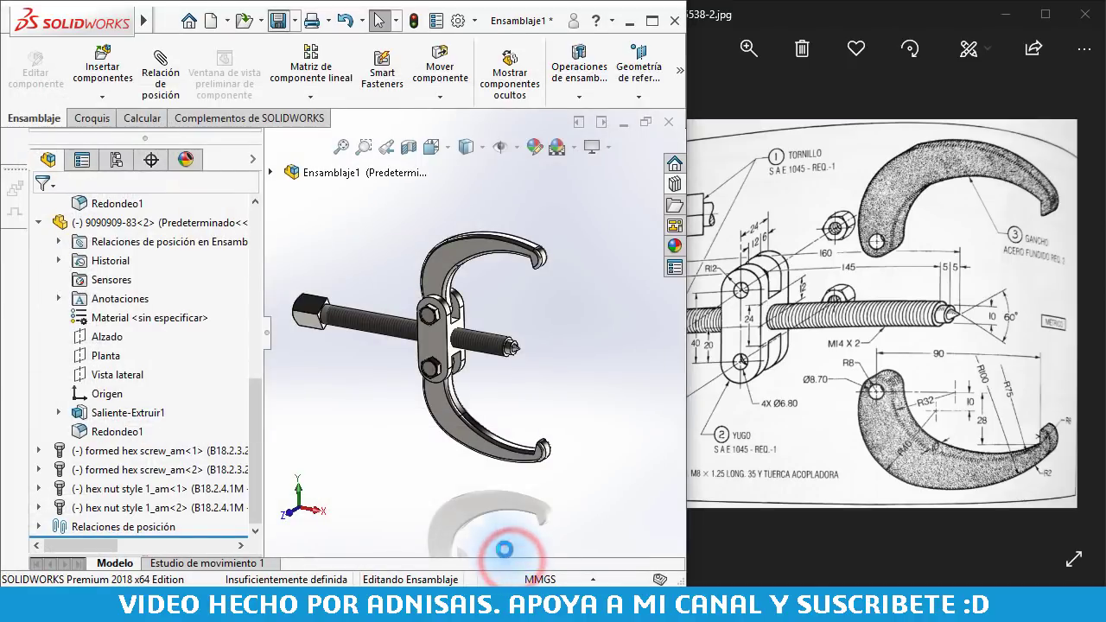
- Deselect the yoke and bring the puller reference drawing's photo window to the front
click(364, 276)
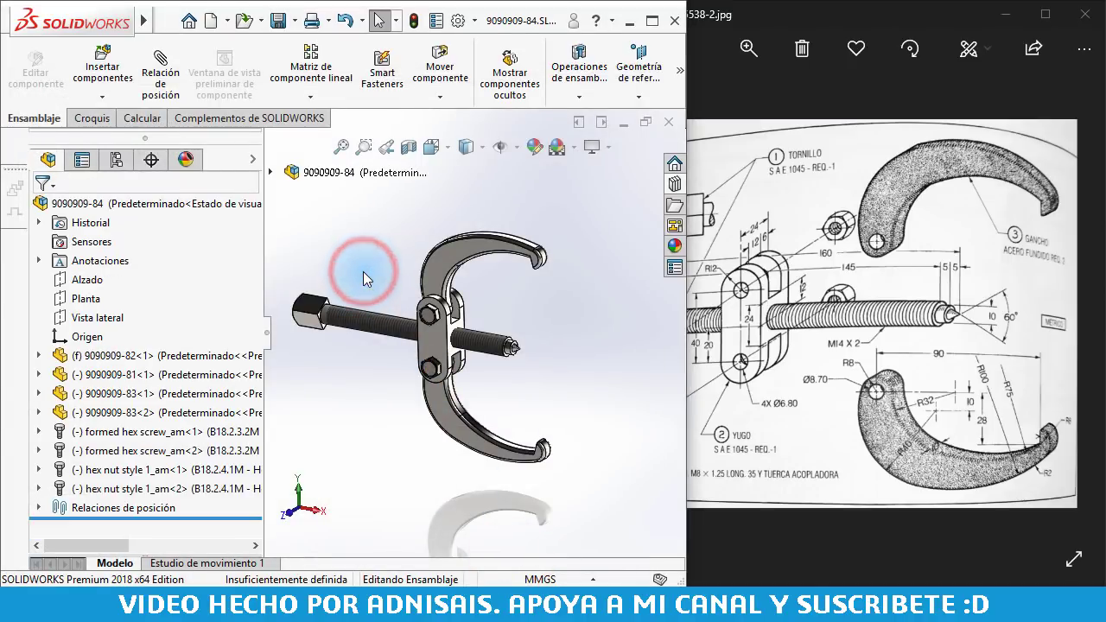
click(817, 294)
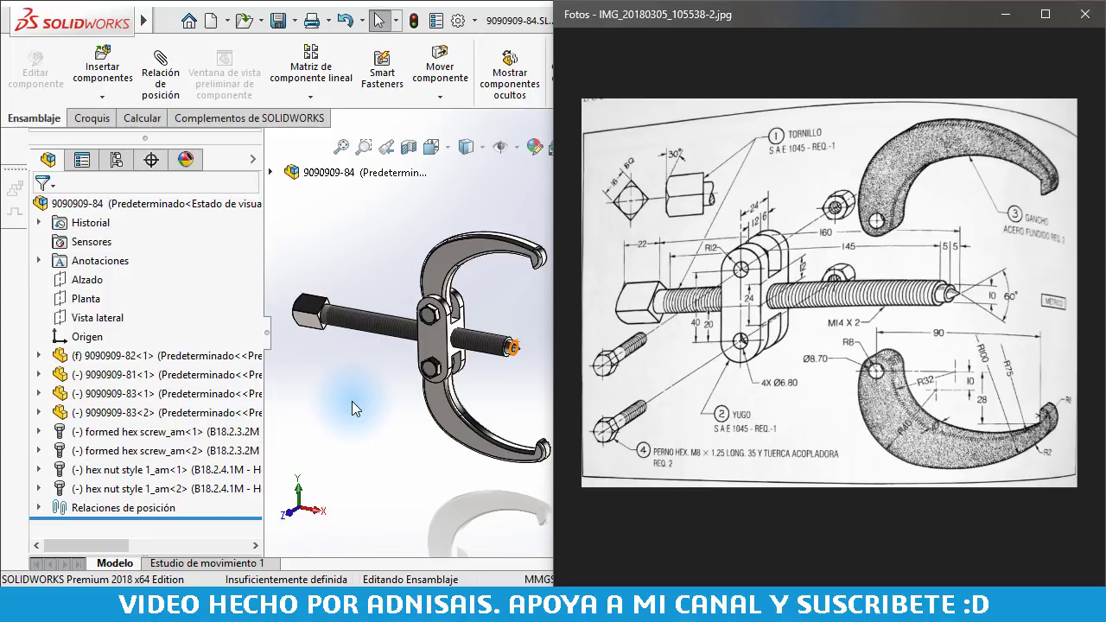
click(670, 604)
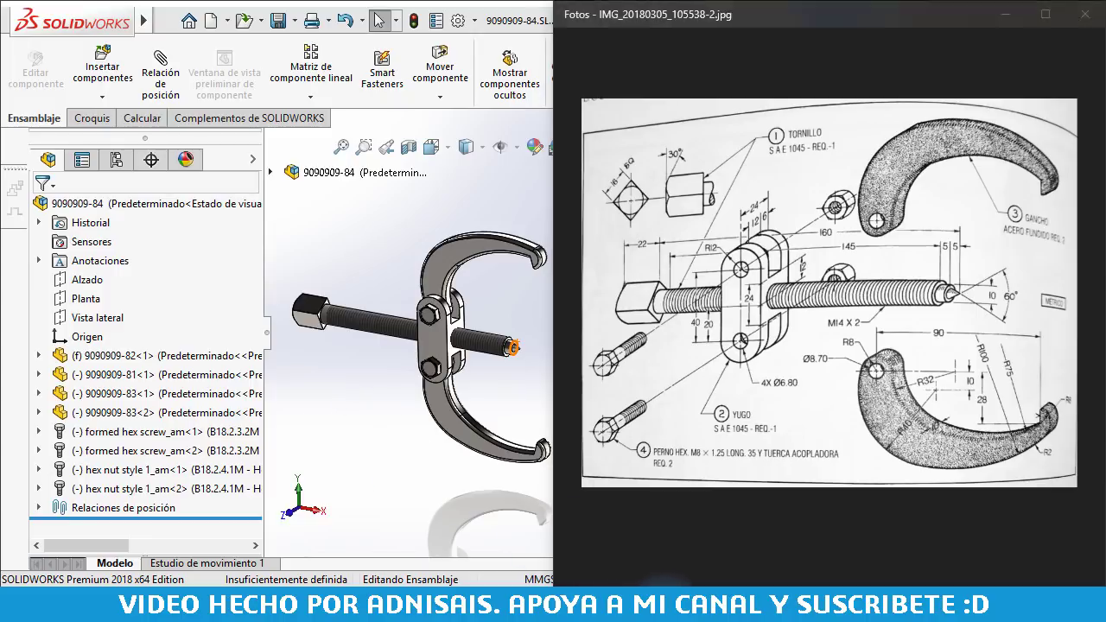